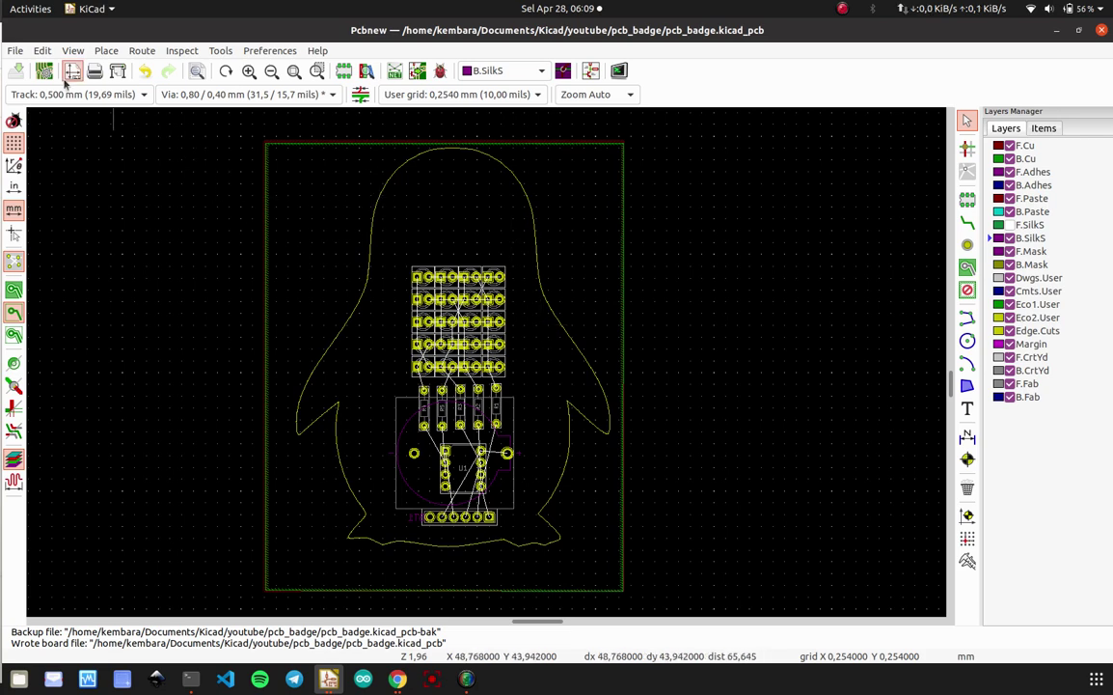
- Examine the penguin badge's front and back in the 3D view, including the LEDs, resistors, chip and battery holder, and close the view
click(42, 52)
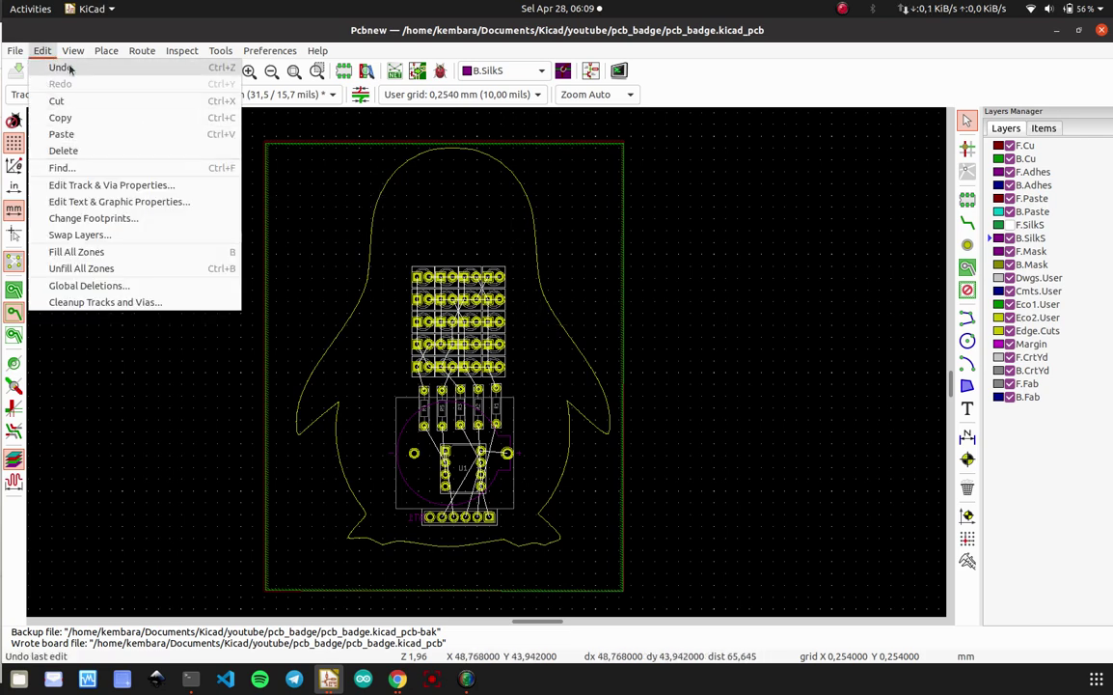
mouse_move(73, 52)
click(96, 116)
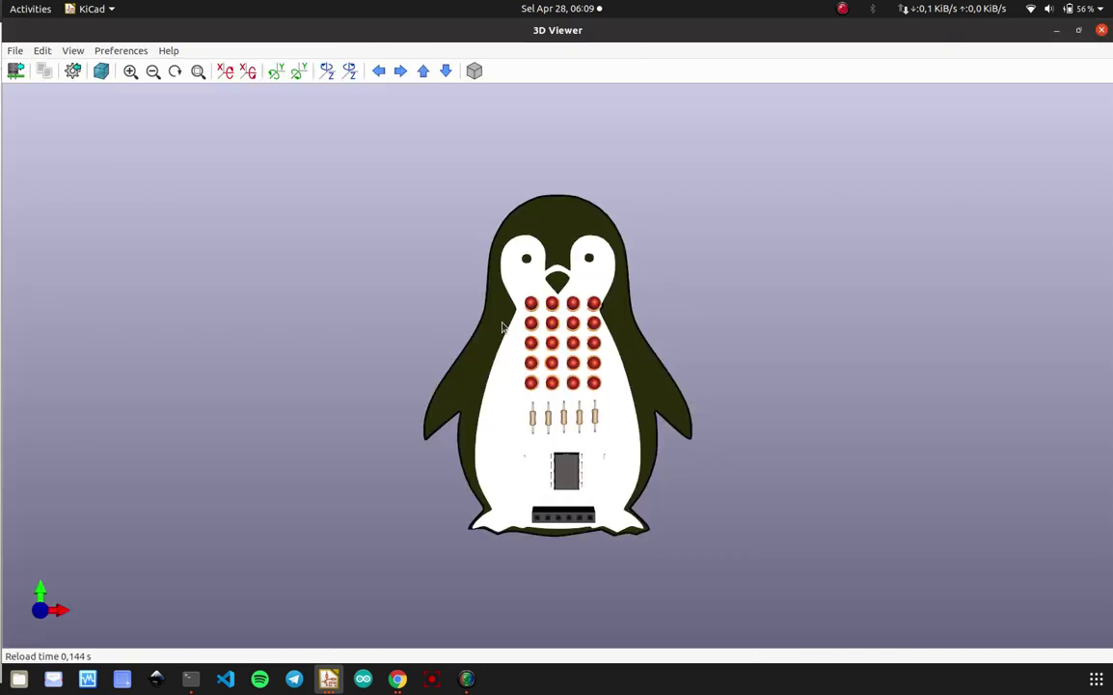
drag(505, 324, 975, 376)
drag(569, 415, 999, 420)
drag(579, 390, 1032, 390)
drag(579, 453, 402, 488)
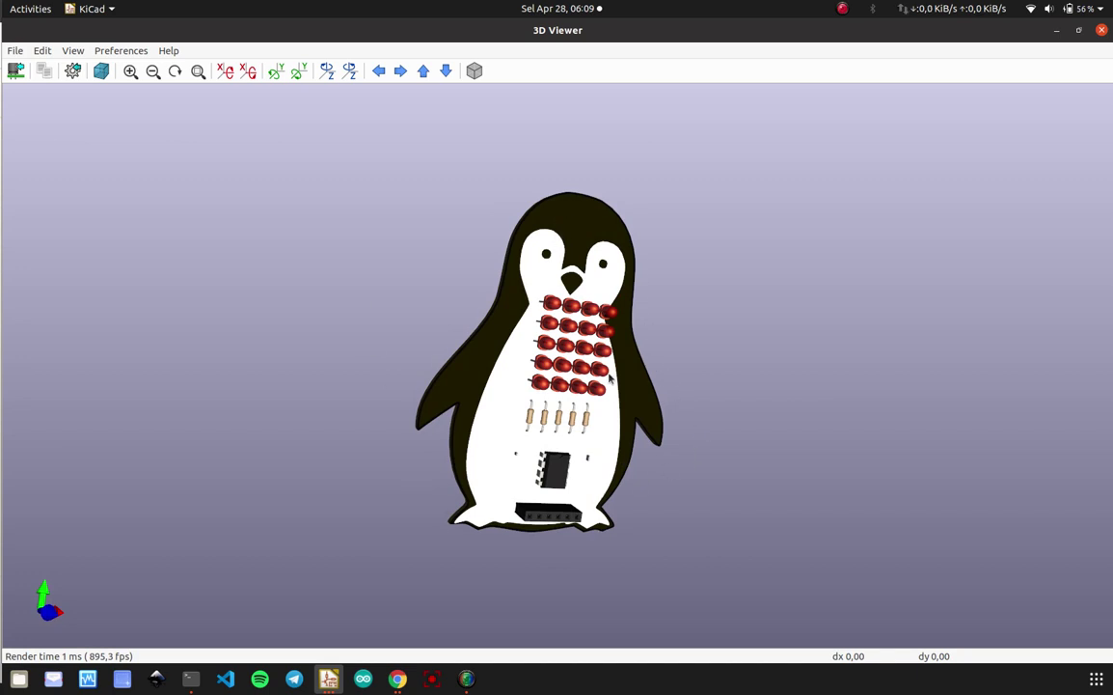
drag(610, 378, 306, 346)
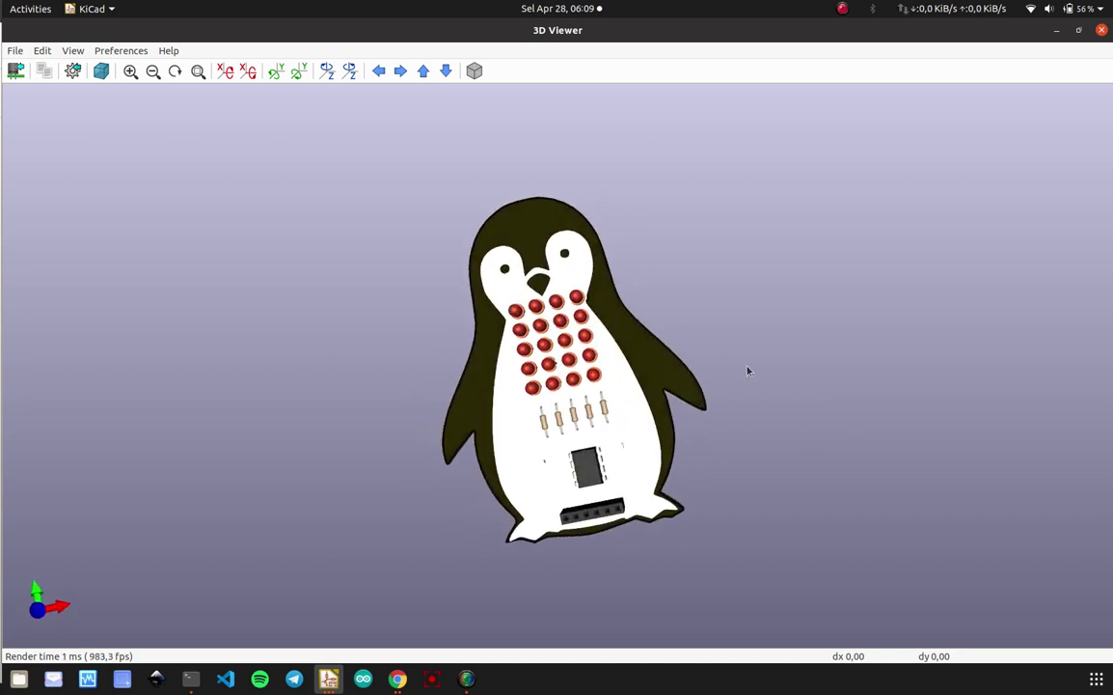
drag(747, 370, 498, 361)
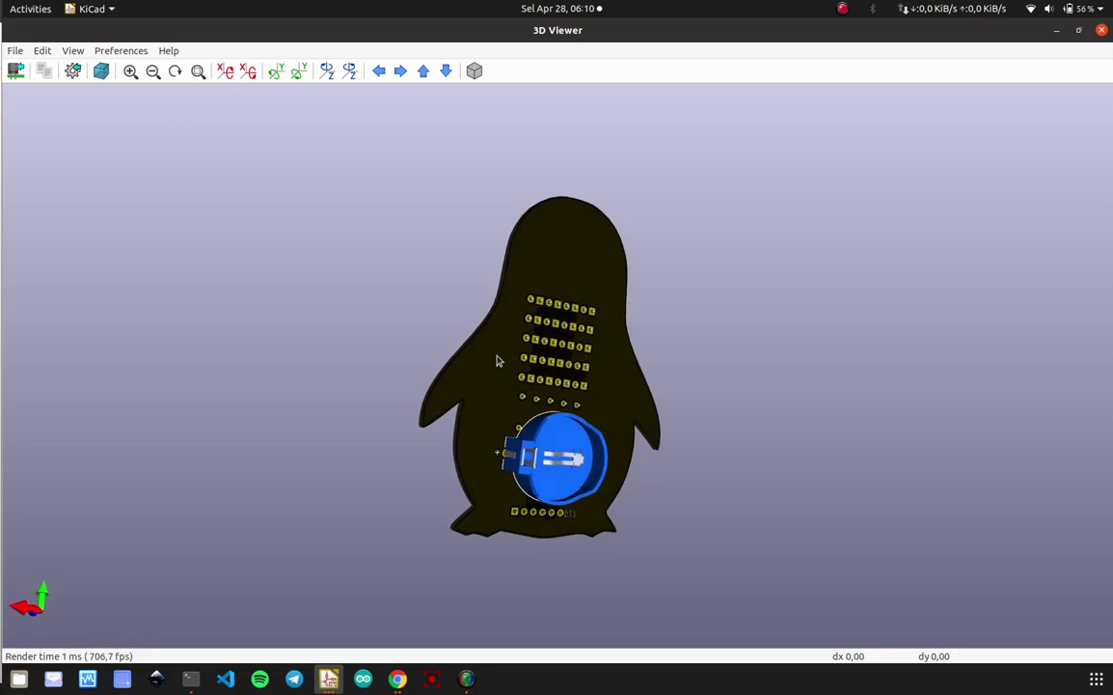
click(1100, 30)
- Examine the unrouted connections between the LED matrix, resistors R1 to R5, U1, the battery holder and the six-pin header
scroll(526, 326, up, 4)
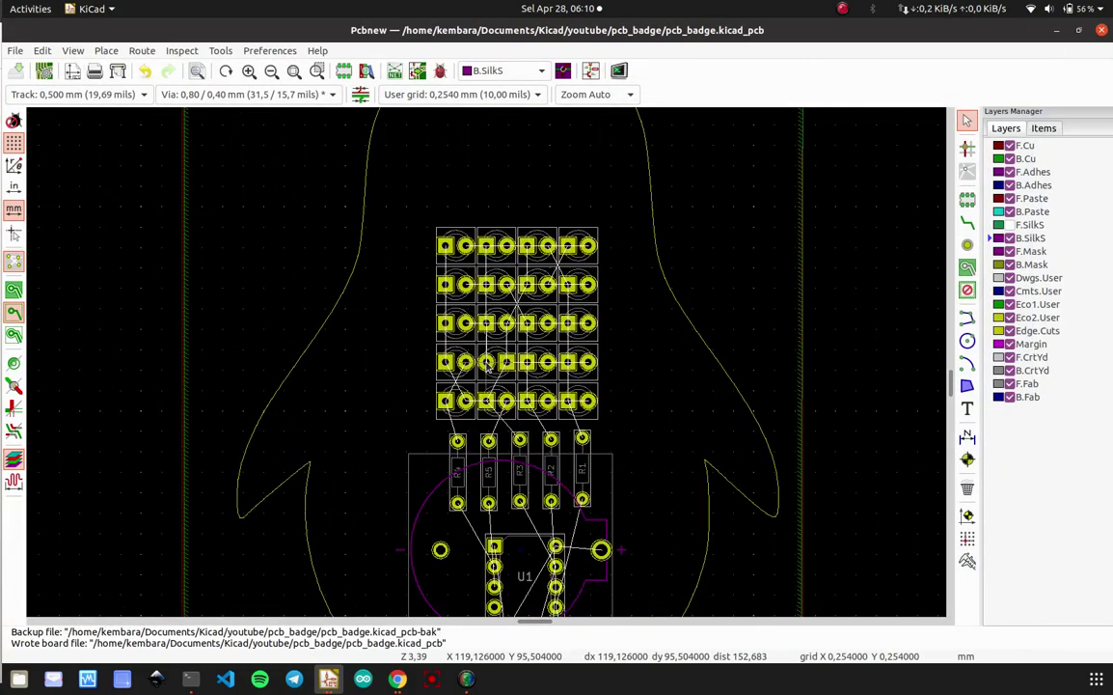
scroll(529, 329, up, 1)
scroll(521, 347, down, 2)
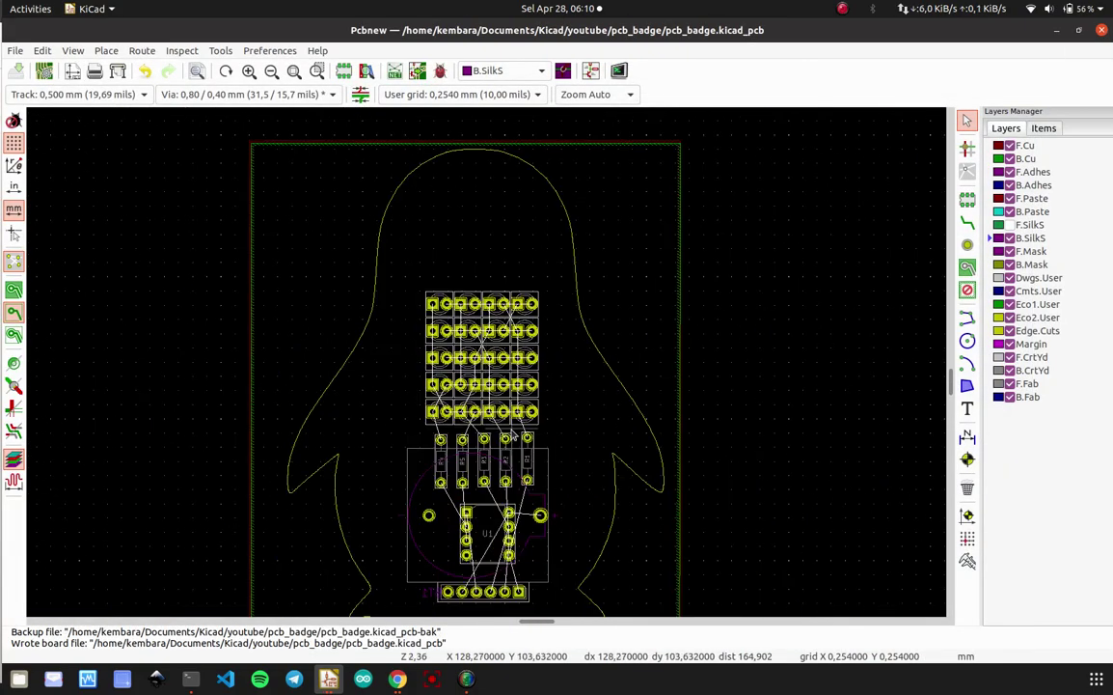
scroll(498, 382, down, 2)
scroll(497, 382, up, 4)
scroll(487, 372, down, 4)
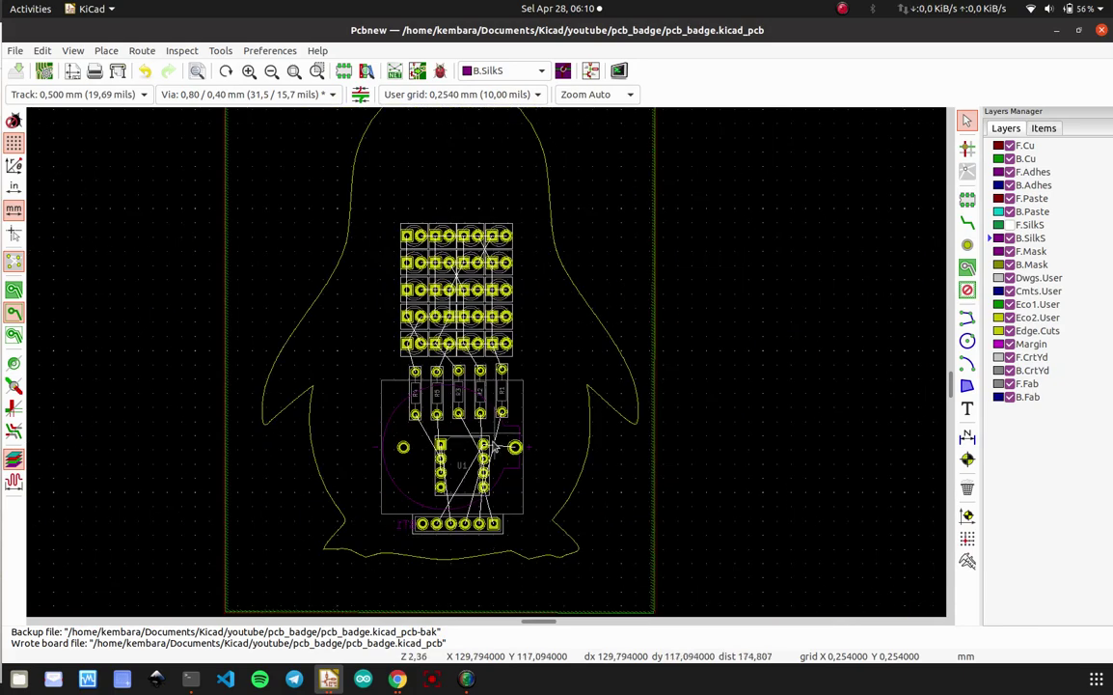
scroll(489, 366, up, 1)
scroll(488, 366, up, 4)
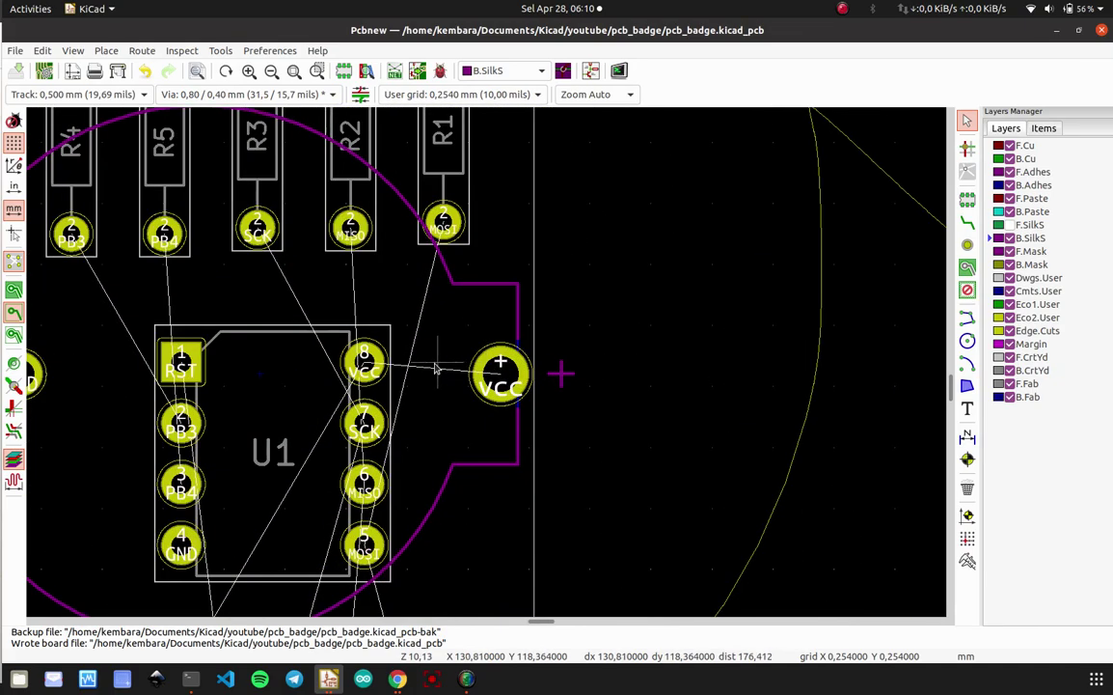
scroll(454, 303, down, 4)
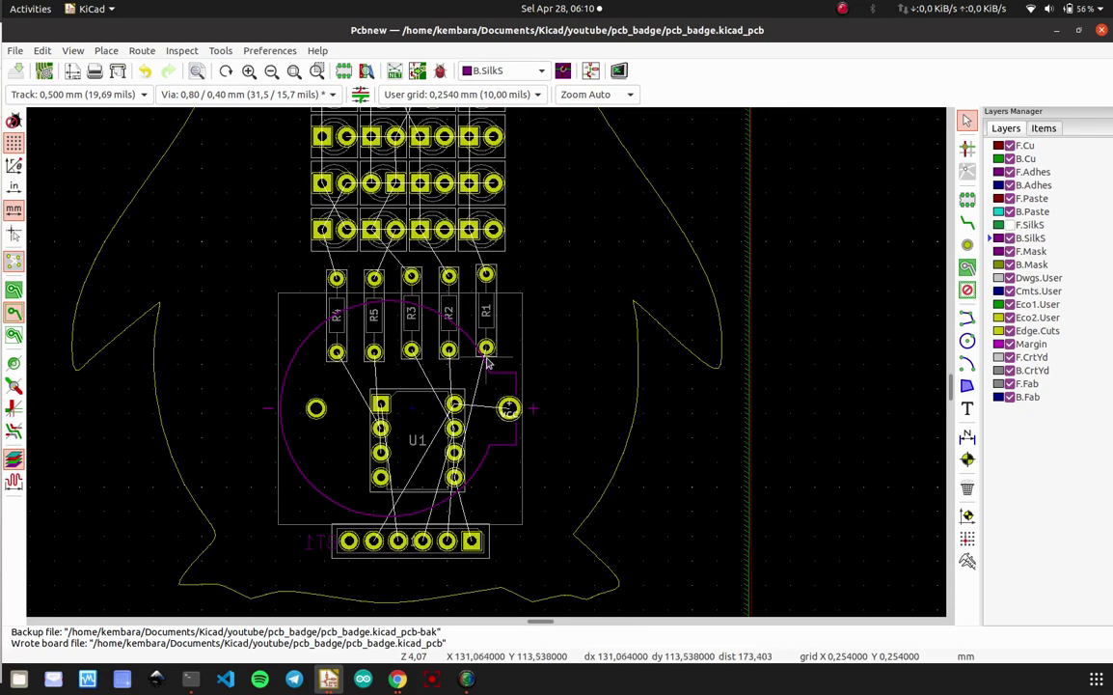
scroll(487, 358, up, 3)
middle_drag(501, 350, 493, 551)
middle_drag(461, 338, 482, 458)
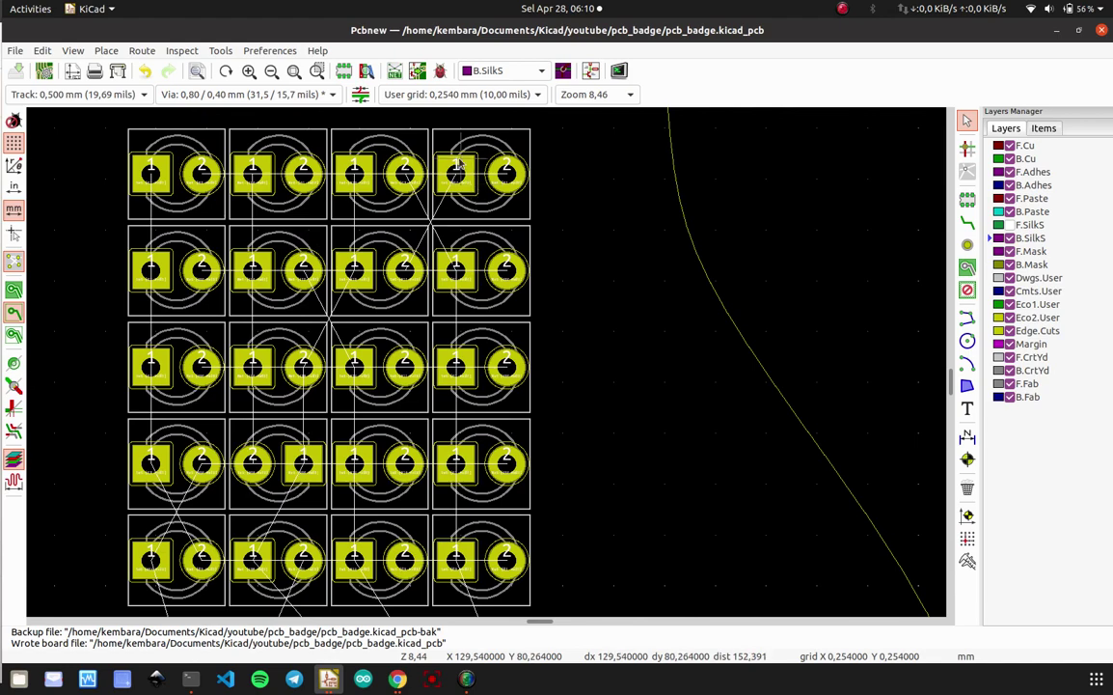
key(Home)
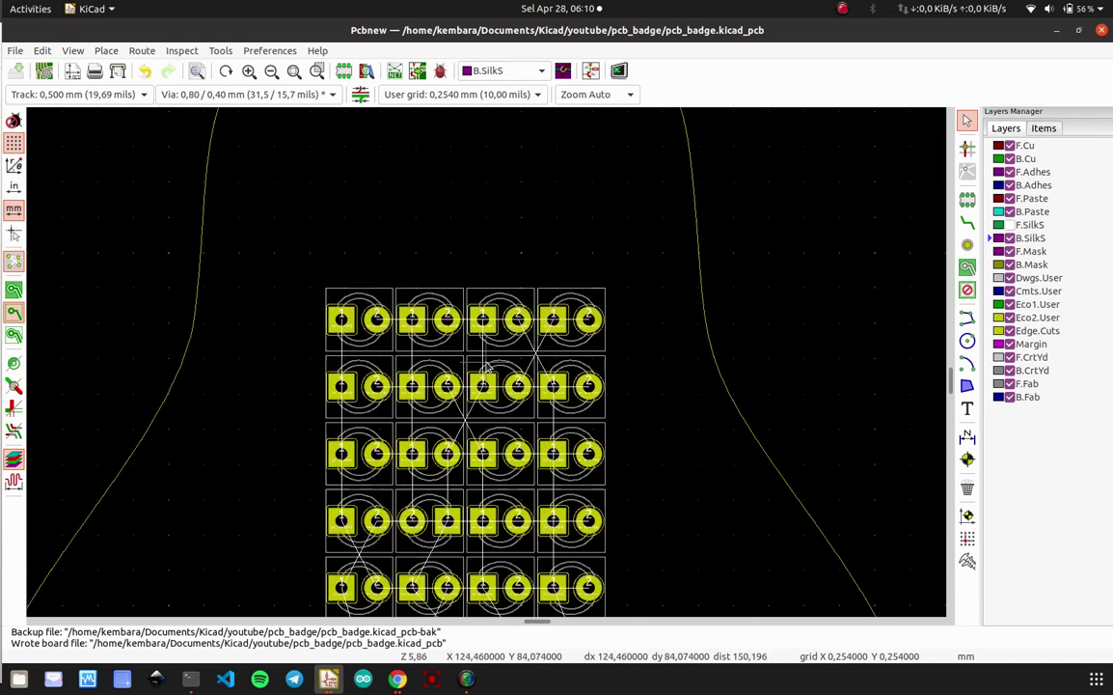
scroll(491, 329, up, 3)
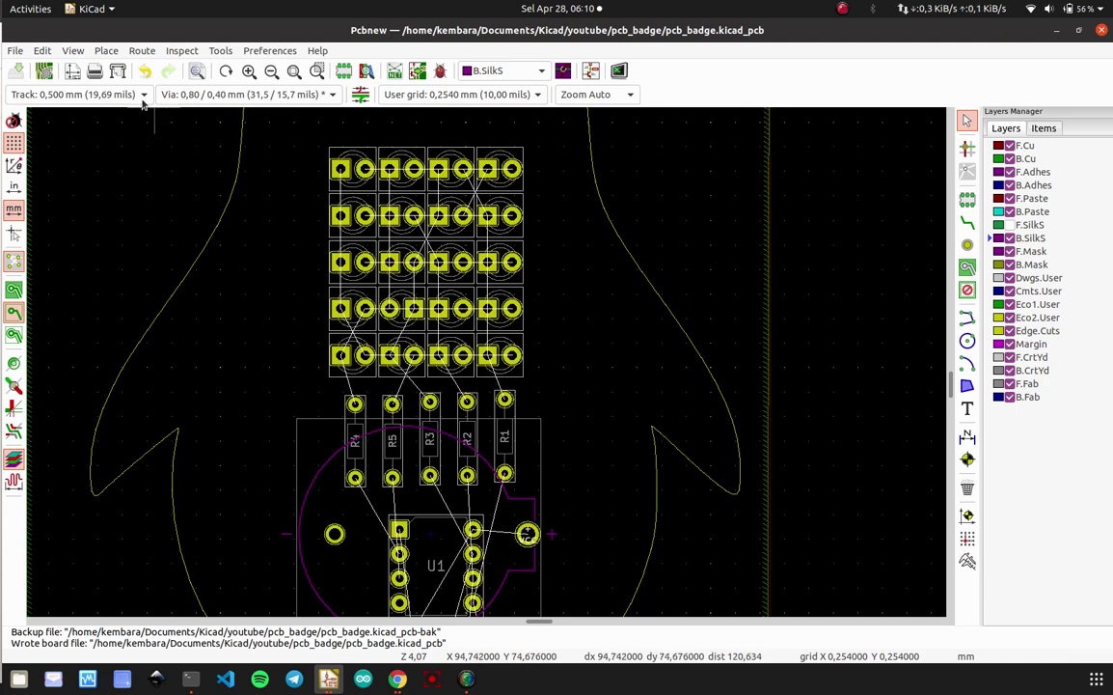
scroll(442, 288, down, 3)
scroll(505, 404, up, 2)
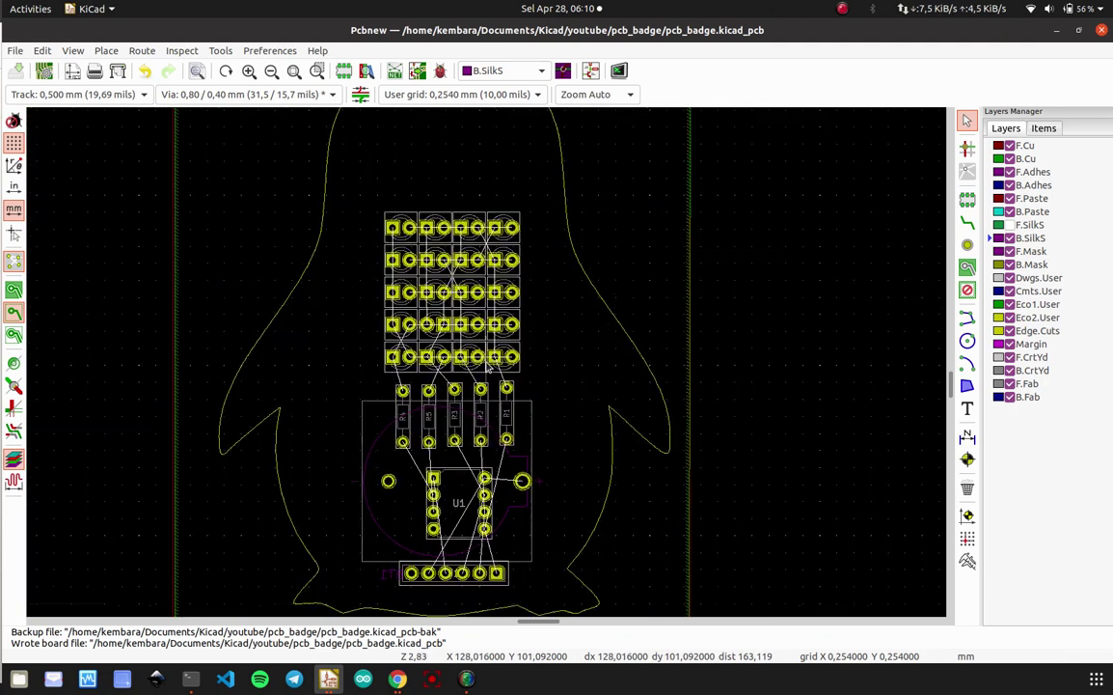
scroll(487, 366, up, 2)
scroll(487, 366, down, 1)
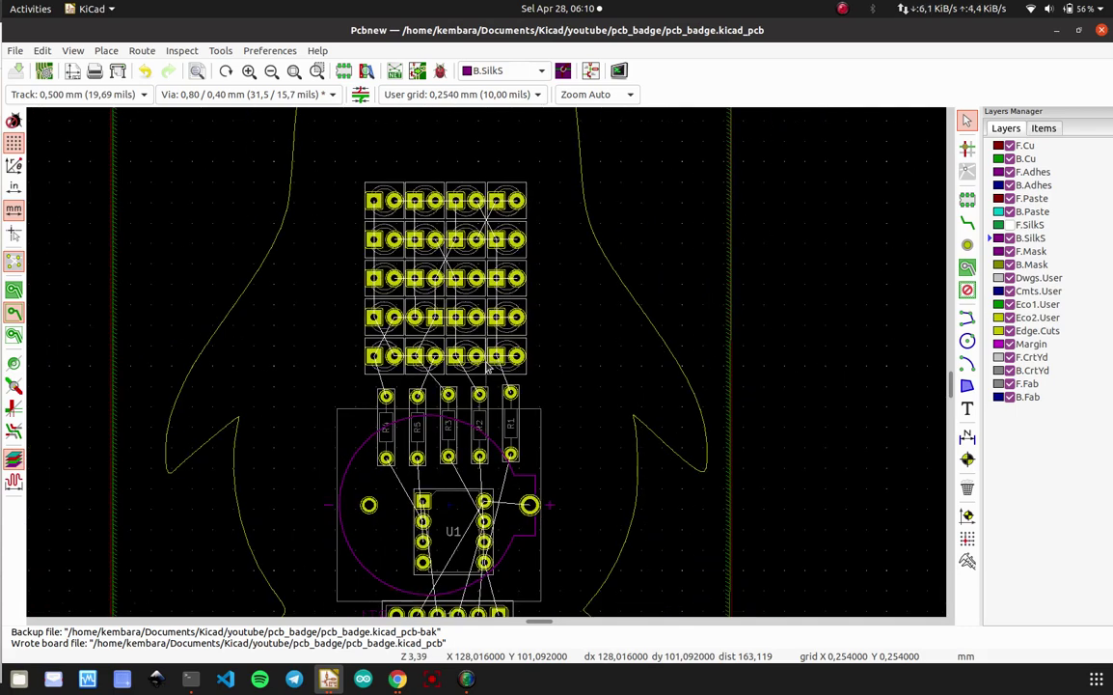
scroll(488, 367, up, 1)
scroll(487, 367, down, 1)
scroll(487, 366, up, 1)
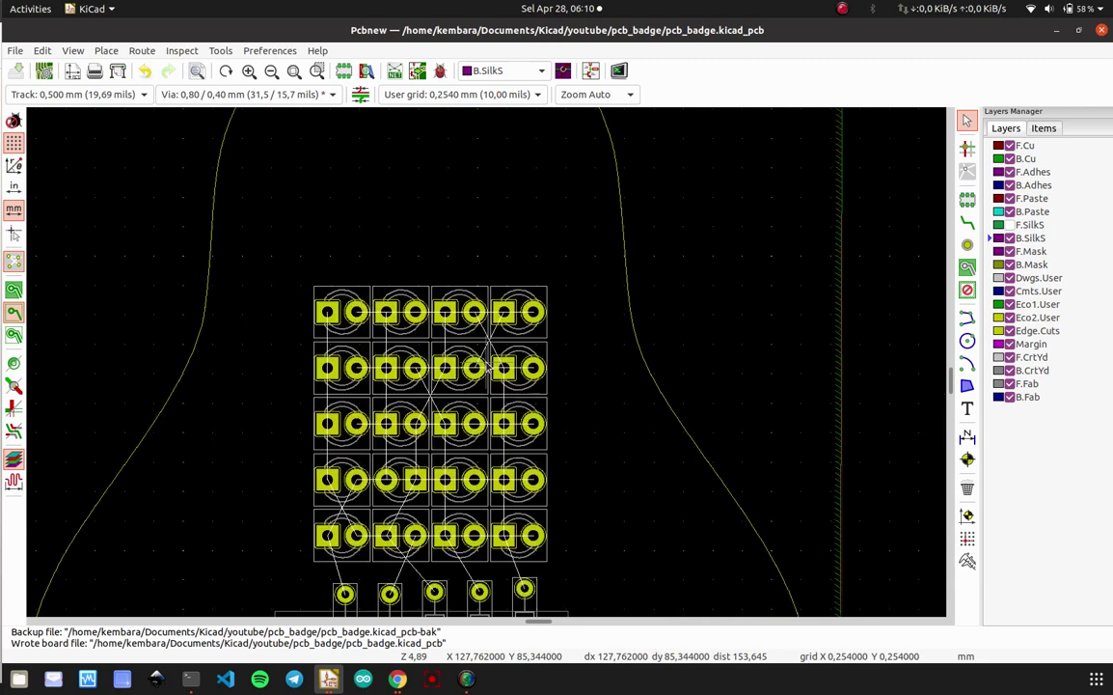
scroll(488, 367, up, 1)
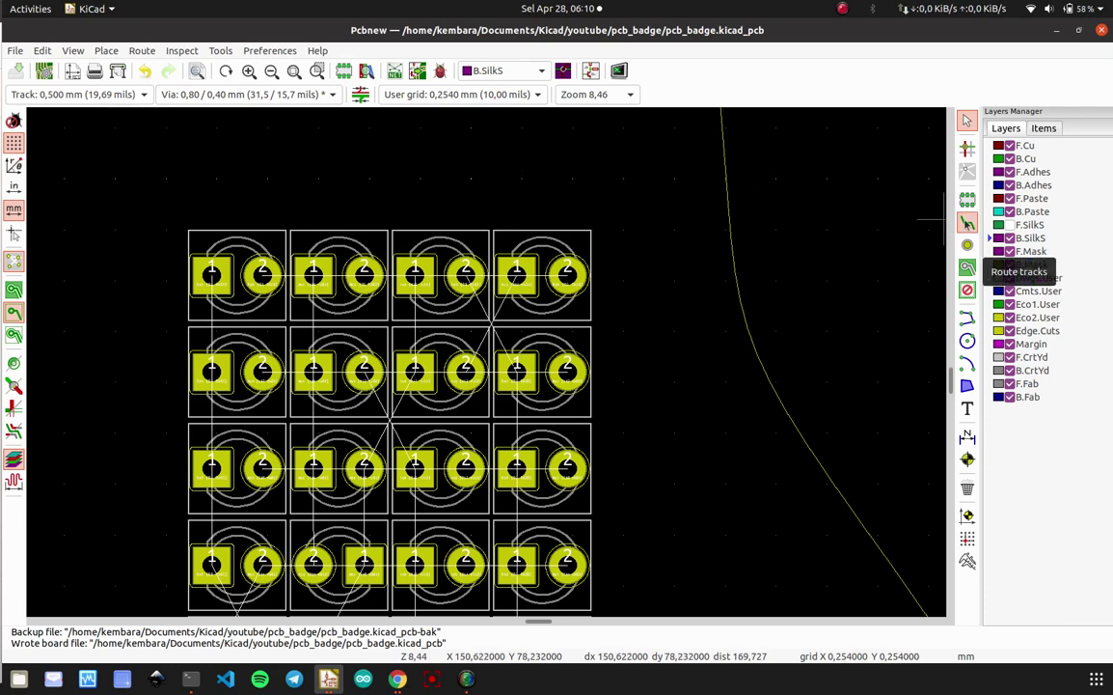
- Route a 0.5 mm VCC track on B.Cu from the battery holder's positive pad to pad 8 of U1
click(968, 222)
scroll(570, 274, down, 3)
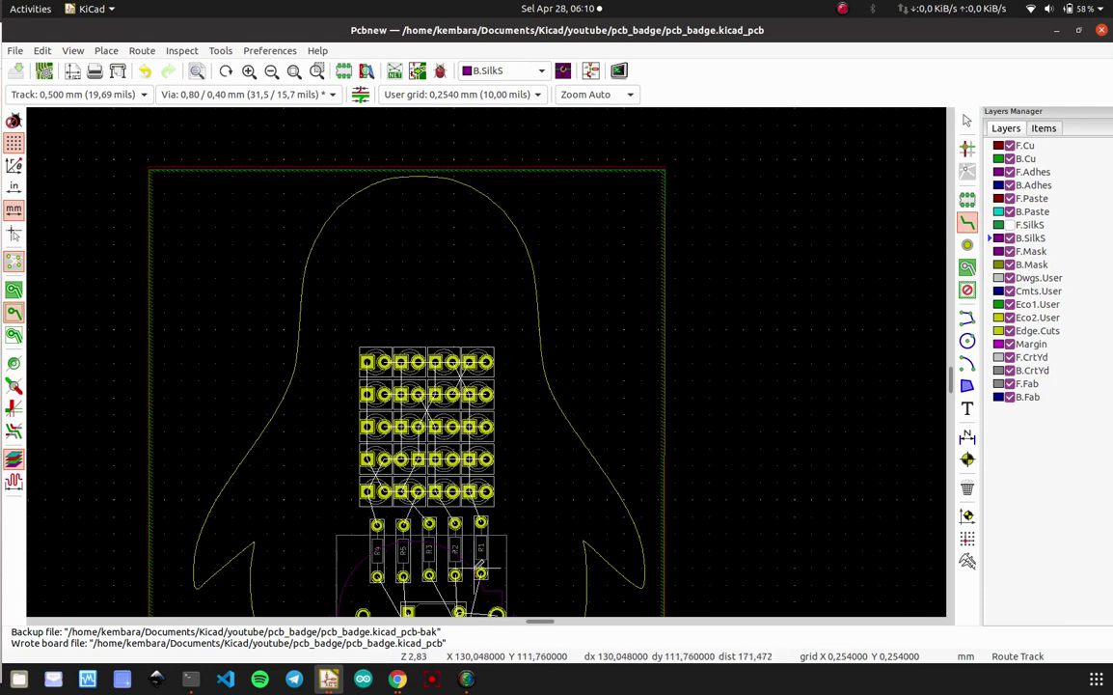
scroll(484, 569, up, 3)
middle_drag(566, 458, 585, 205)
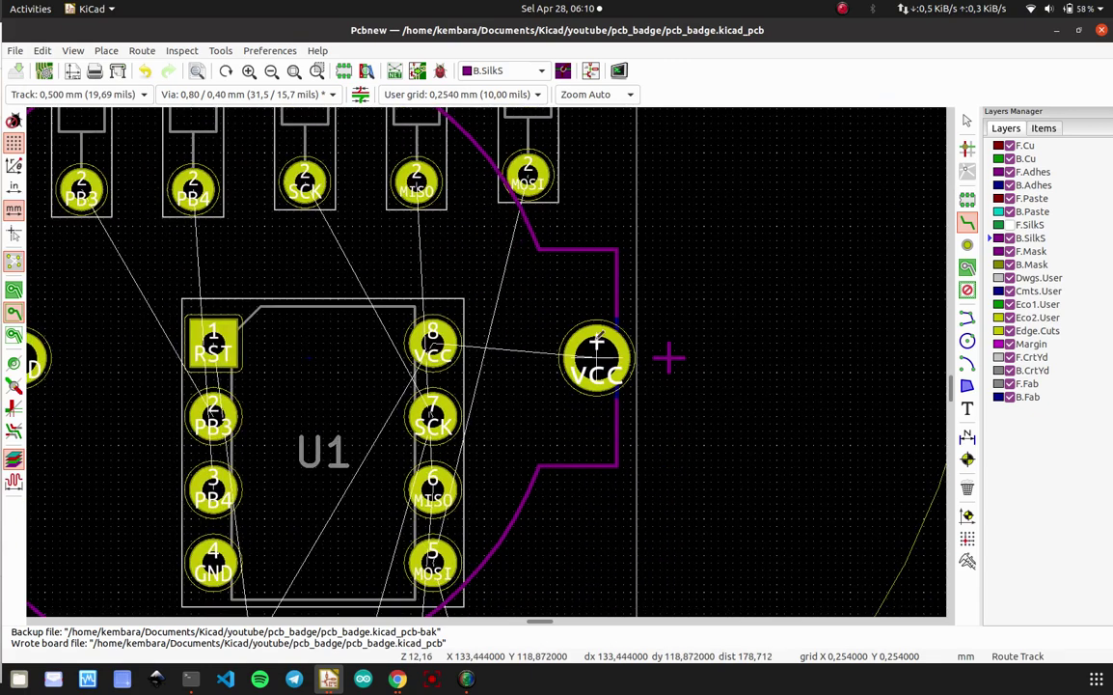
click(589, 353)
scroll(433, 342, up, 3)
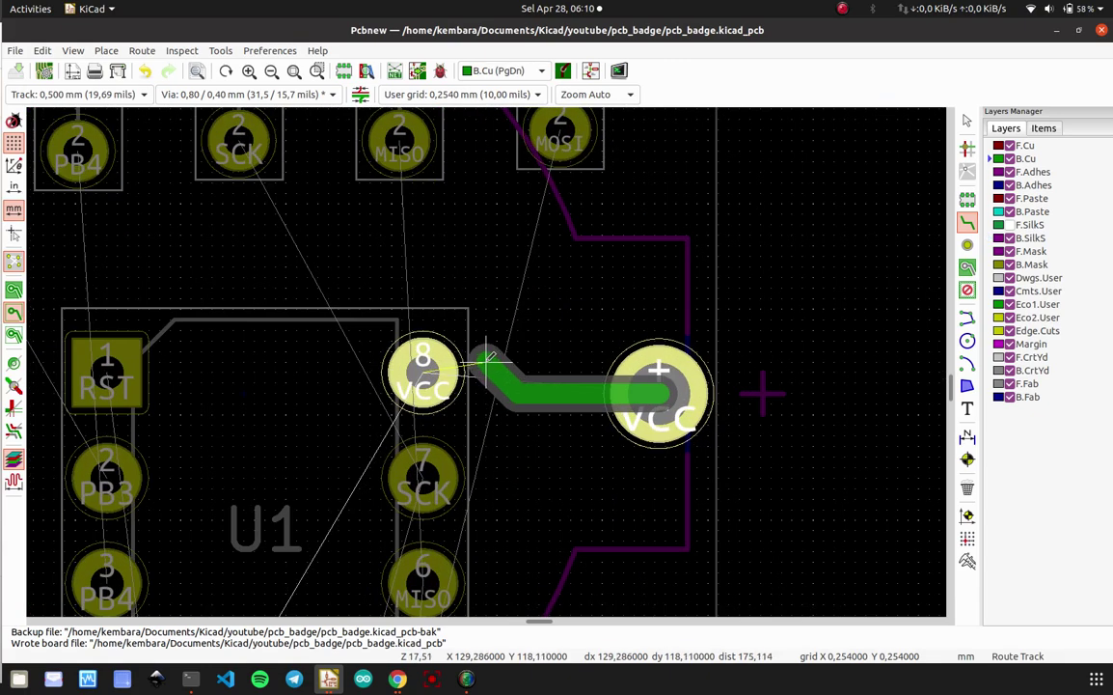
click(437, 386)
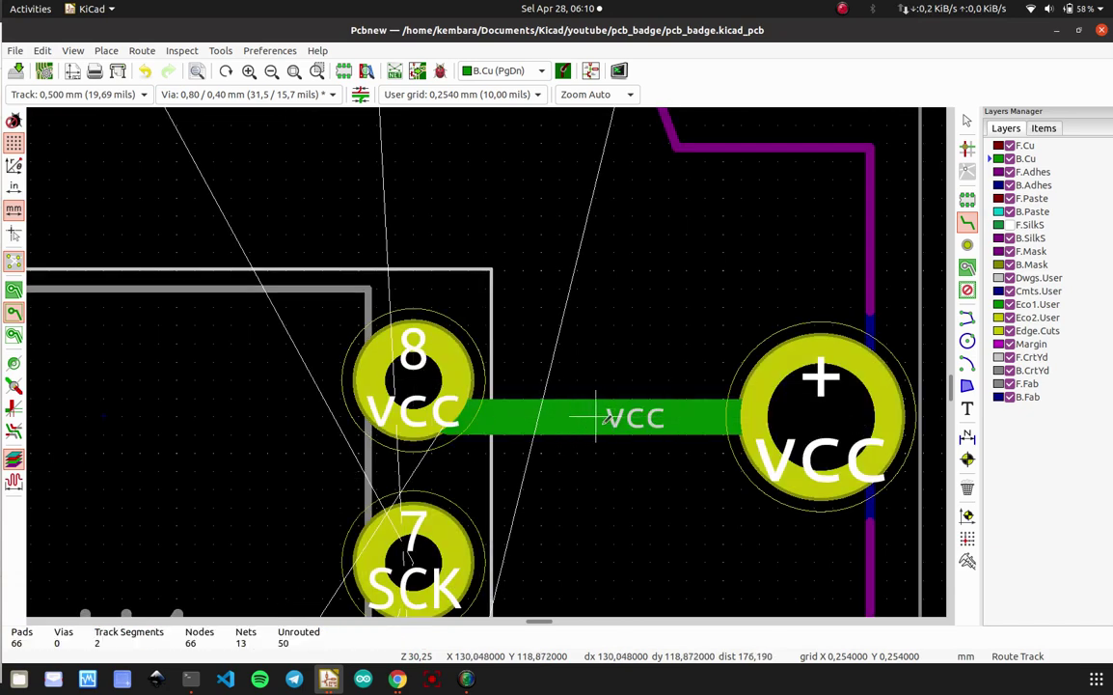
key(Escape)
- Inspect the properties of the VCC track between the battery holder and U1, and its place among the remaining connections
click(559, 416)
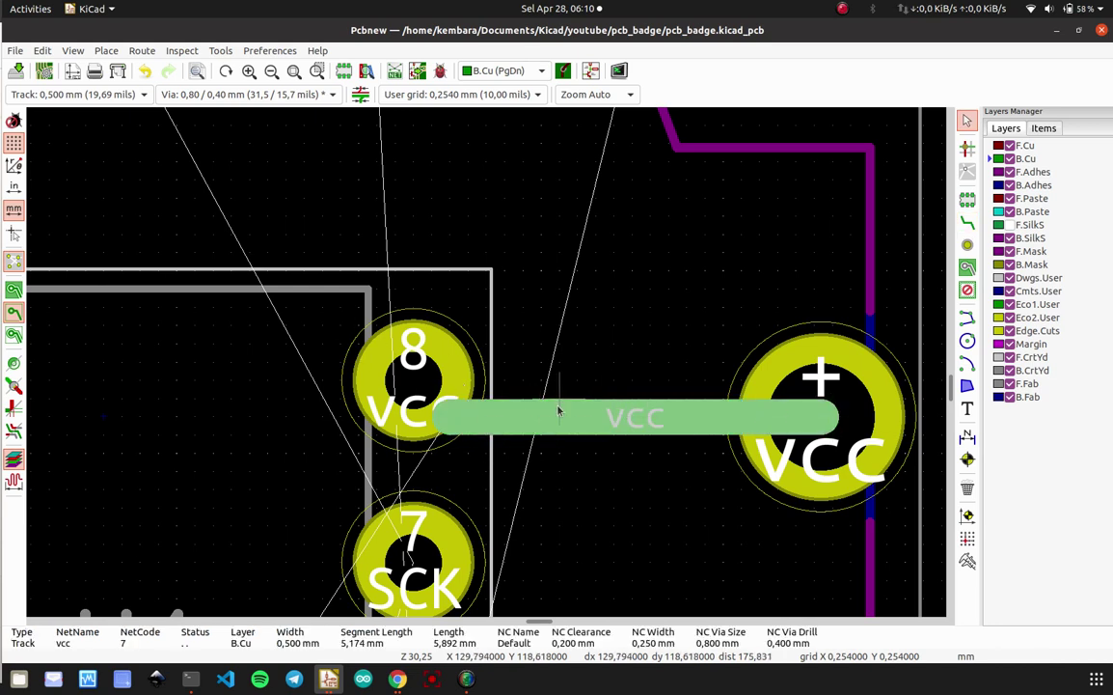
click(551, 444)
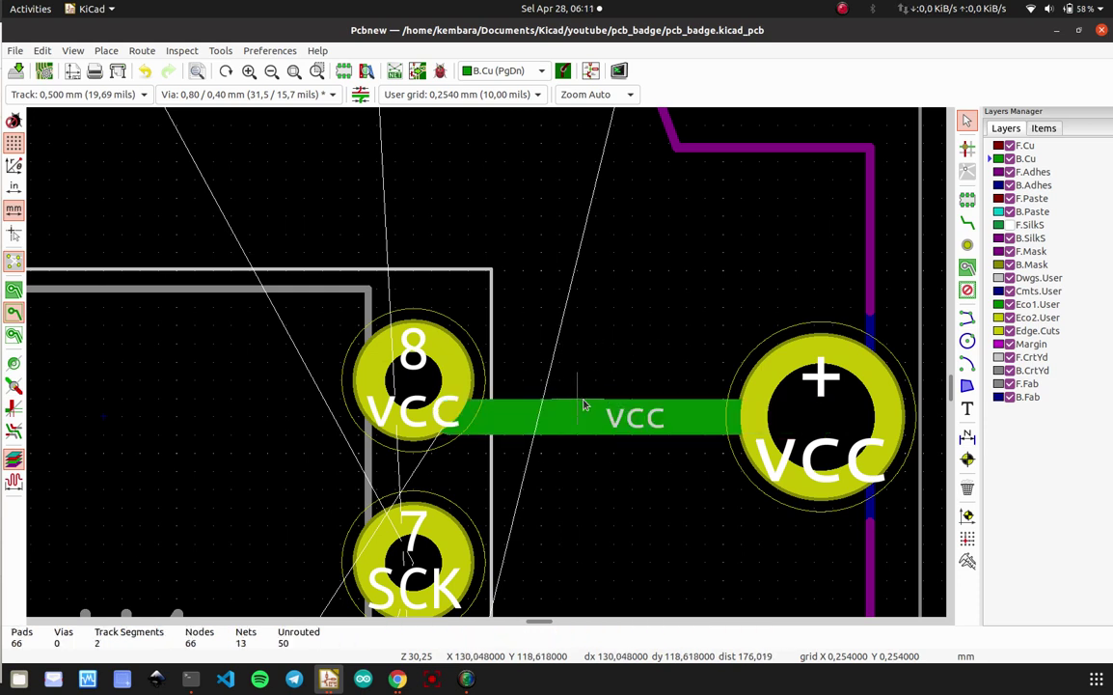
scroll(598, 390, down, 6)
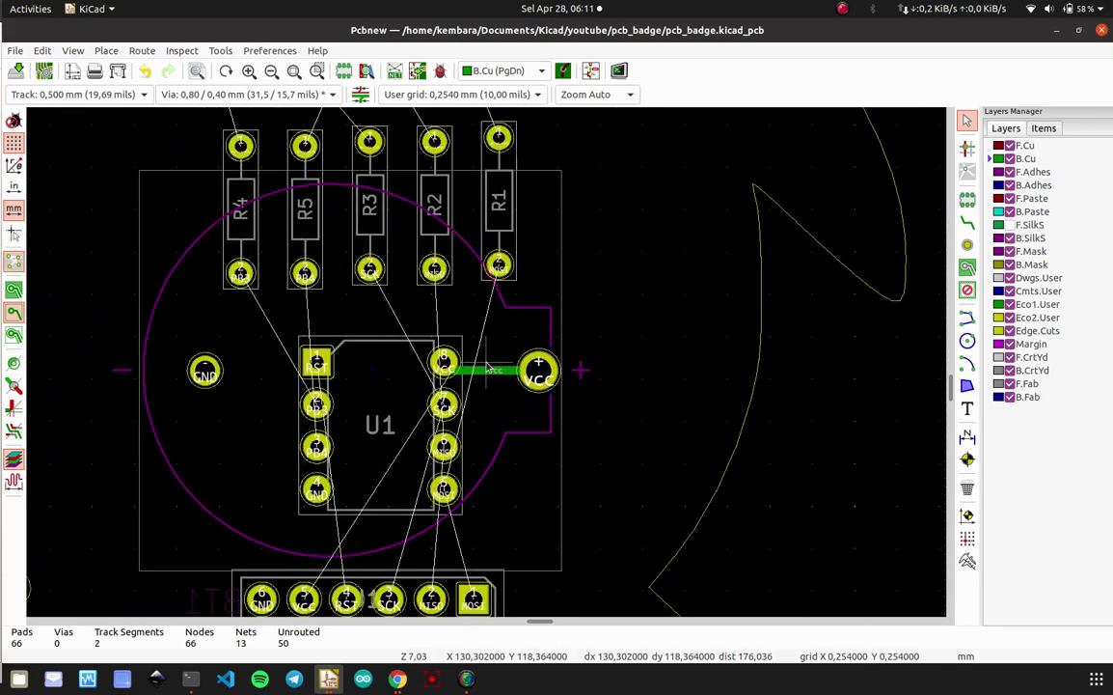
scroll(488, 367, up, 2)
scroll(488, 367, down, 1)
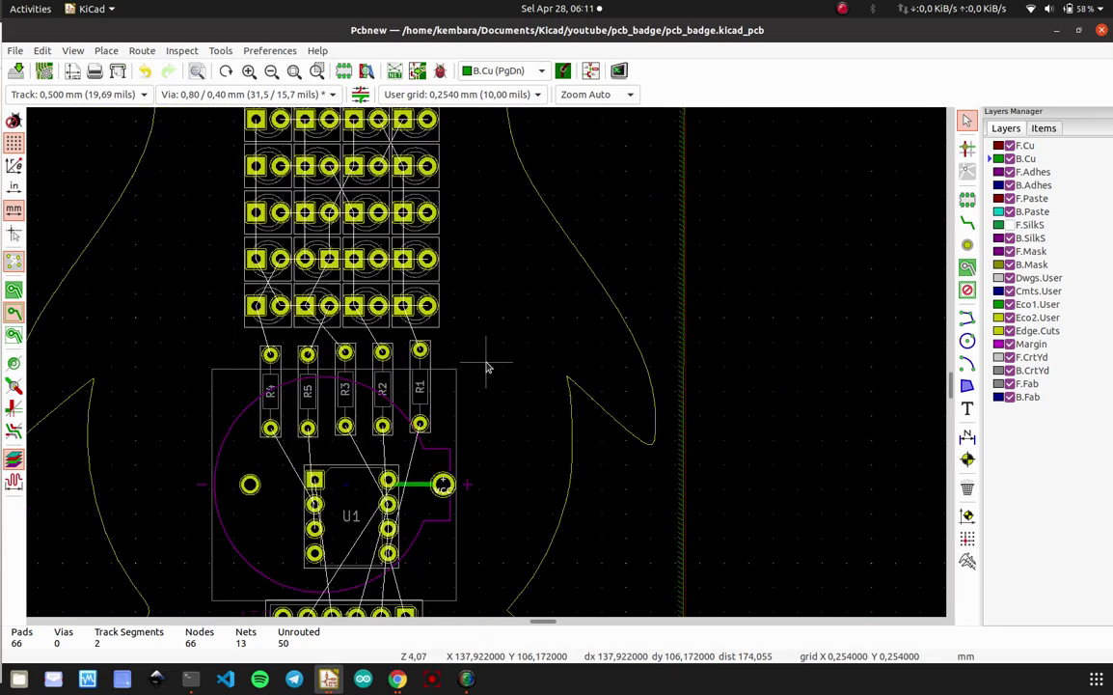
scroll(487, 367, up, 4)
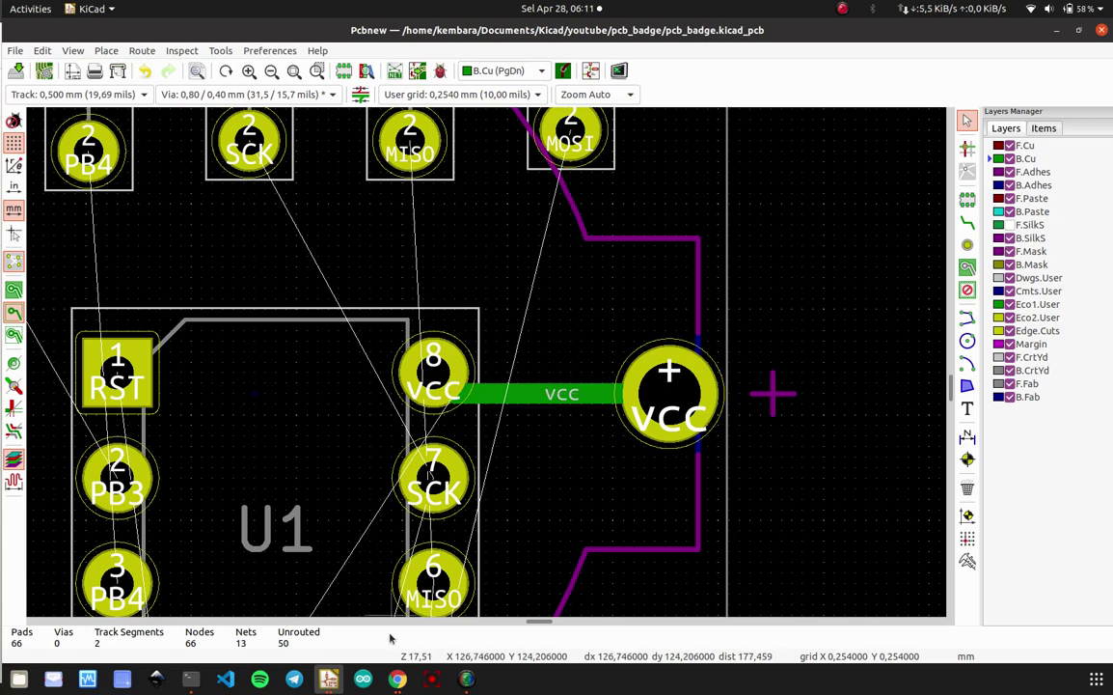
- Switch to the JLCPCB page in Chrome and load the manufacturer's Capabilities page
click(397, 678)
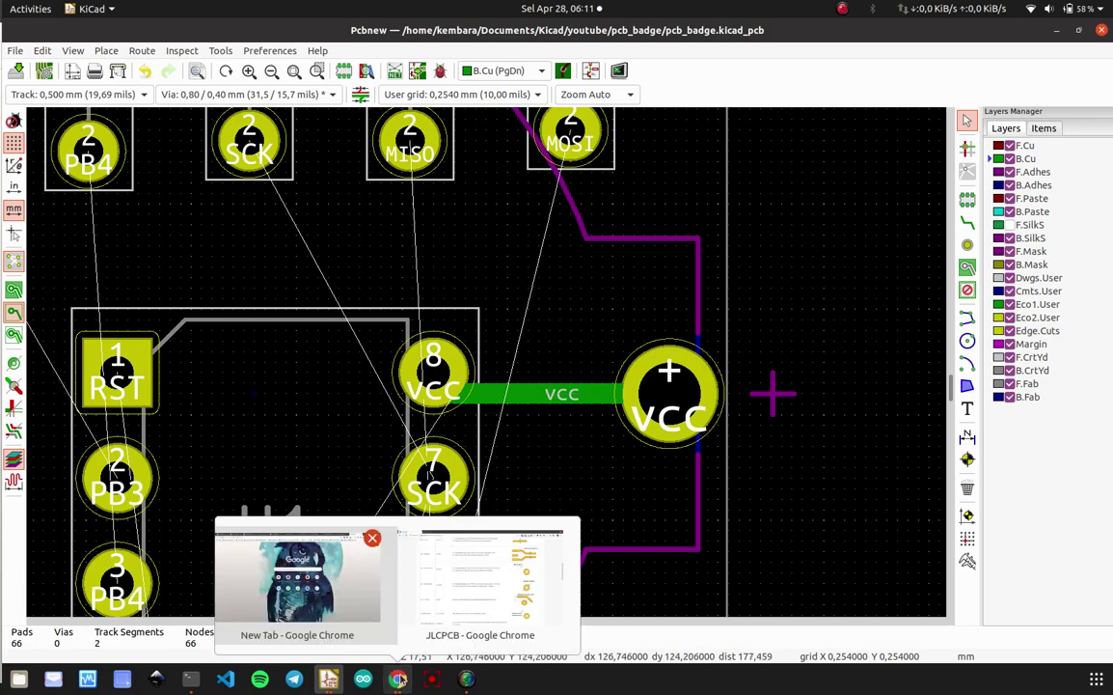
click(422, 601)
scroll(331, 203, up, 10)
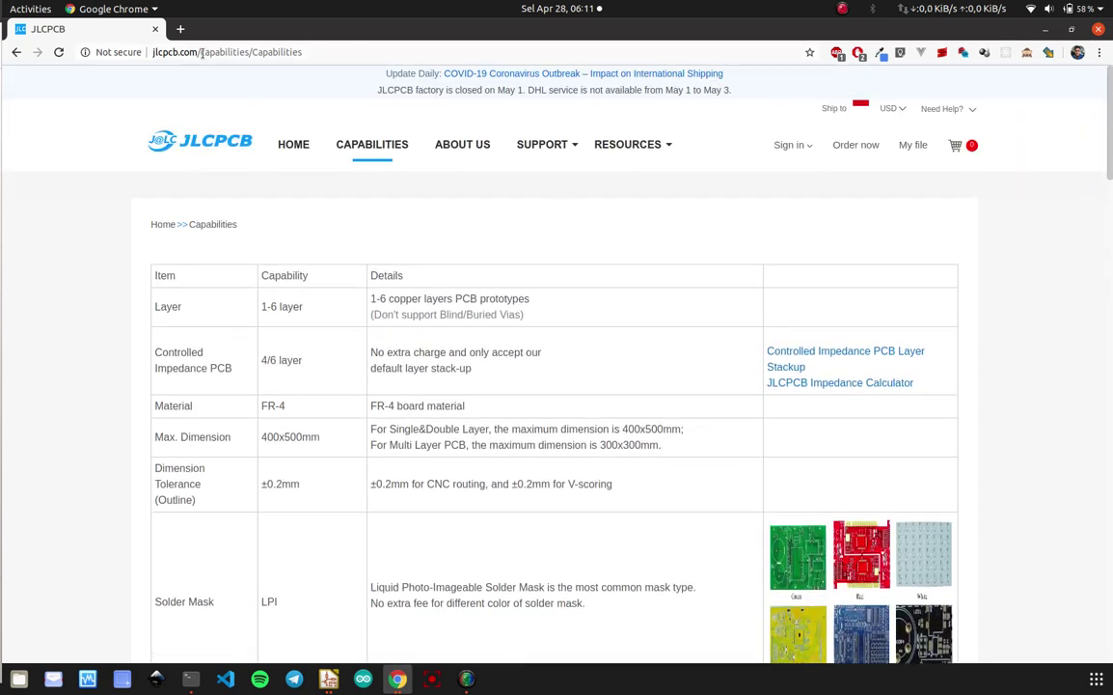
drag(198, 52, 399, 63)
click(355, 376)
click(372, 146)
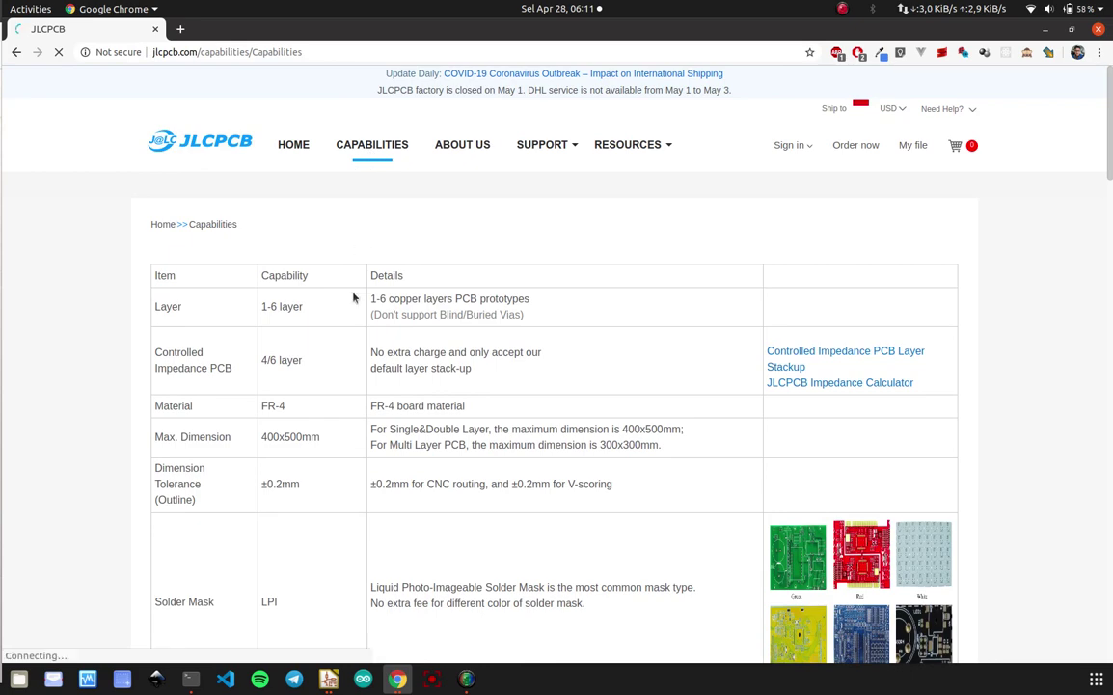
- Read the JLCPCB capabilities table, checking the supported layers, maximum dimensions, board thickness, and minimum trace width and spacing
scroll(497, 380, down, 3)
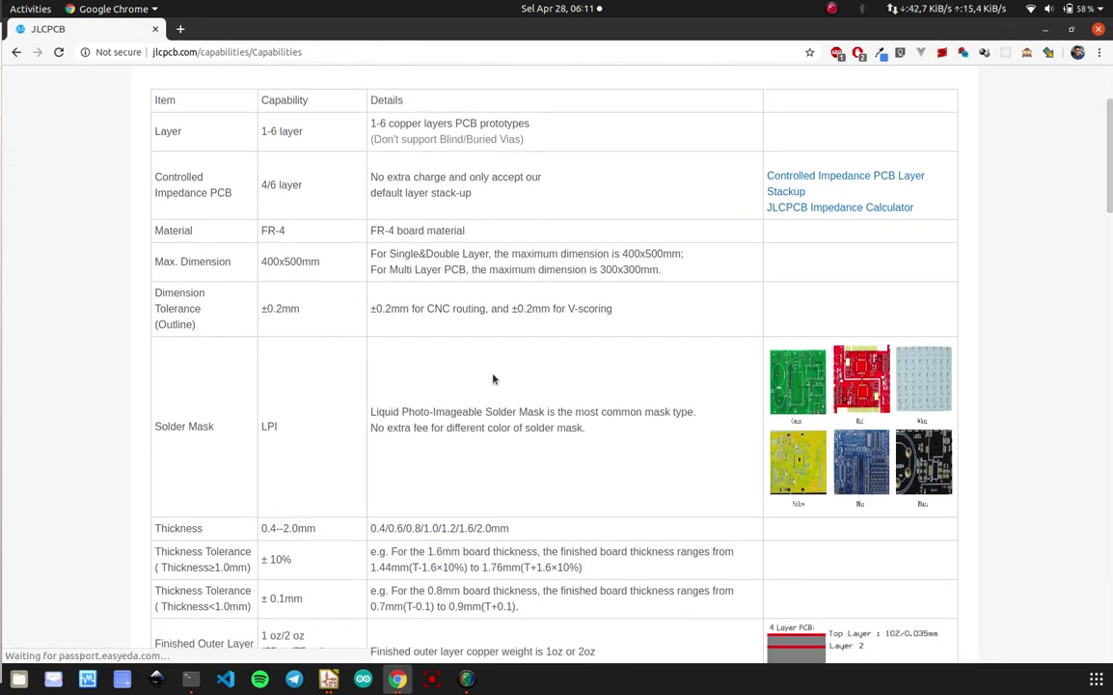
scroll(492, 380, up, 2)
scroll(545, 315, down, 3)
scroll(546, 309, up, 3)
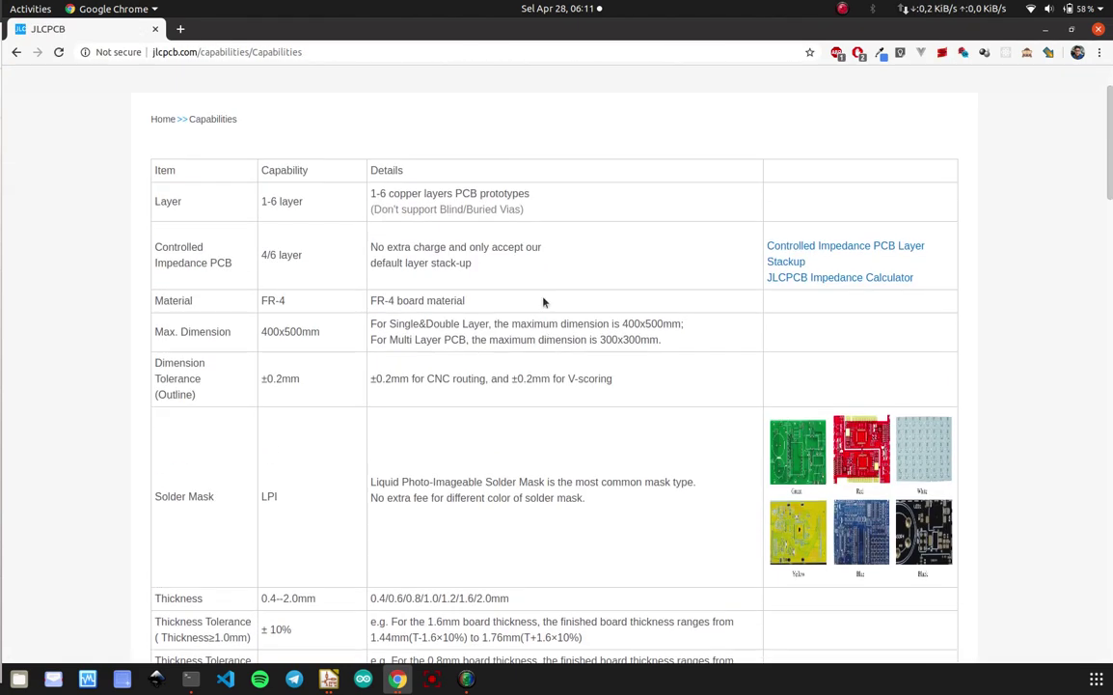
scroll(434, 375, down, 10)
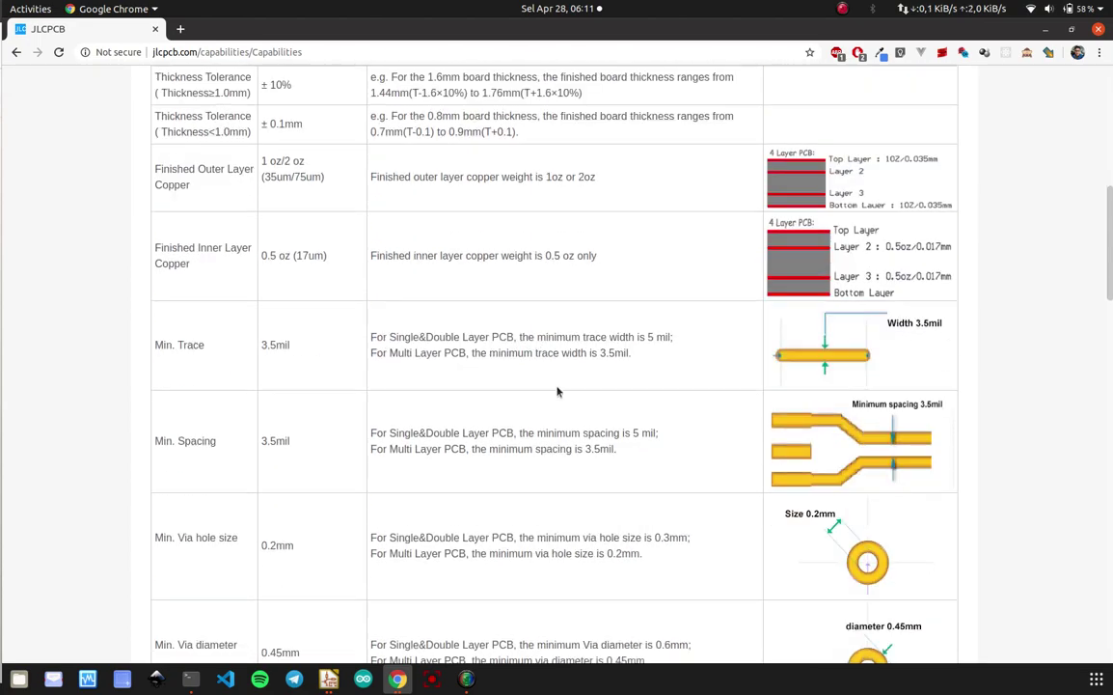
scroll(557, 389, up, 10)
scroll(570, 422, up, 2)
scroll(354, 220, down, 4)
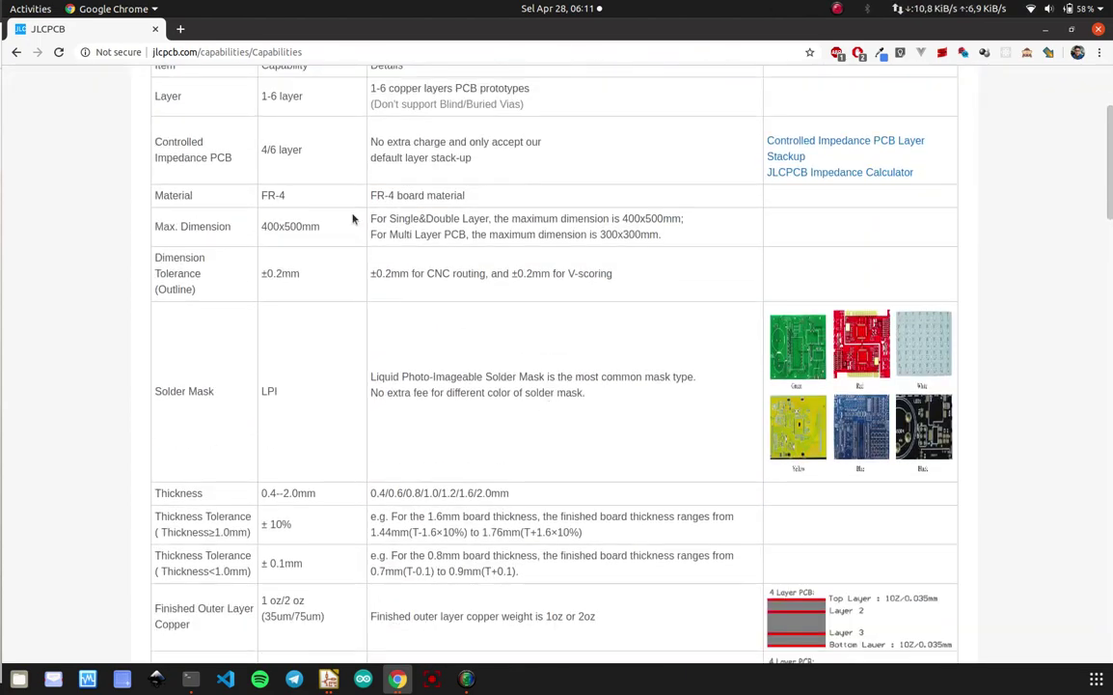
scroll(395, 170, up, 1)
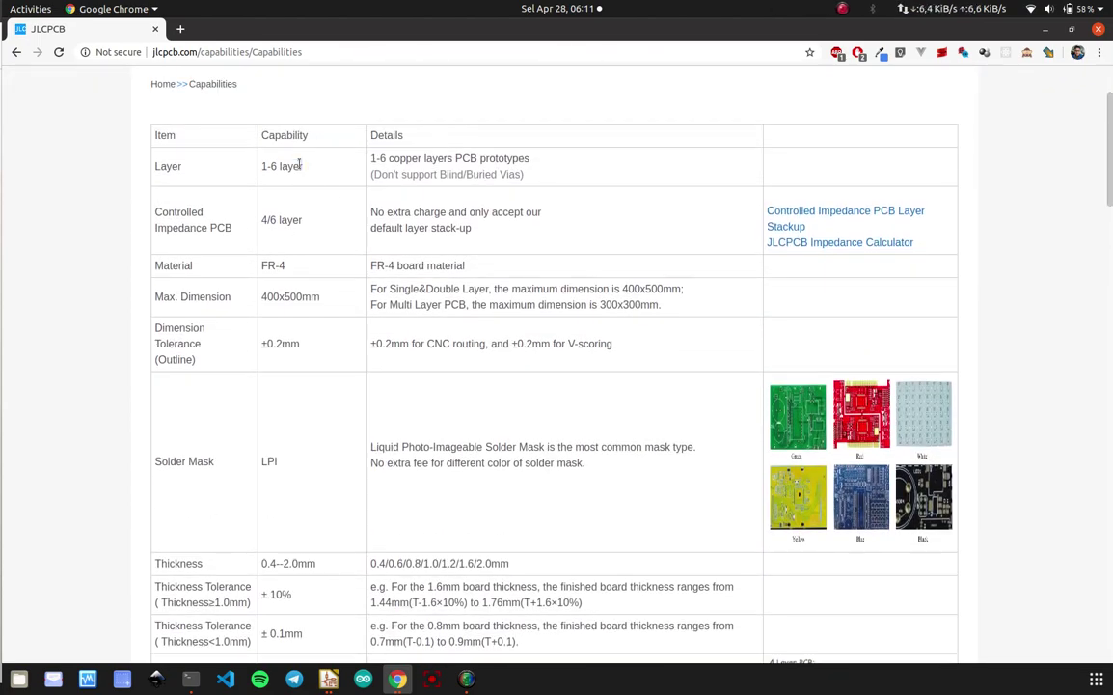
drag(303, 166, 243, 165)
scroll(295, 176, down, 2)
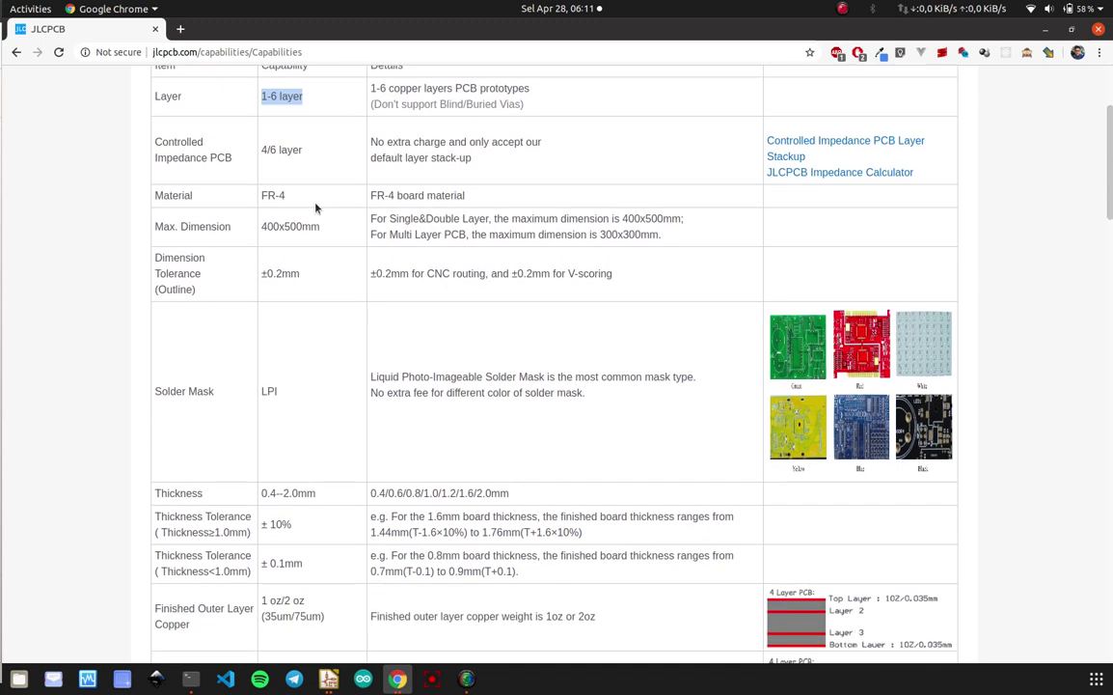
- Read the JLCPCB capabilities table, checking the maximum board dimension and the minimum trace width for multi-layer boards
drag(286, 195, 351, 235)
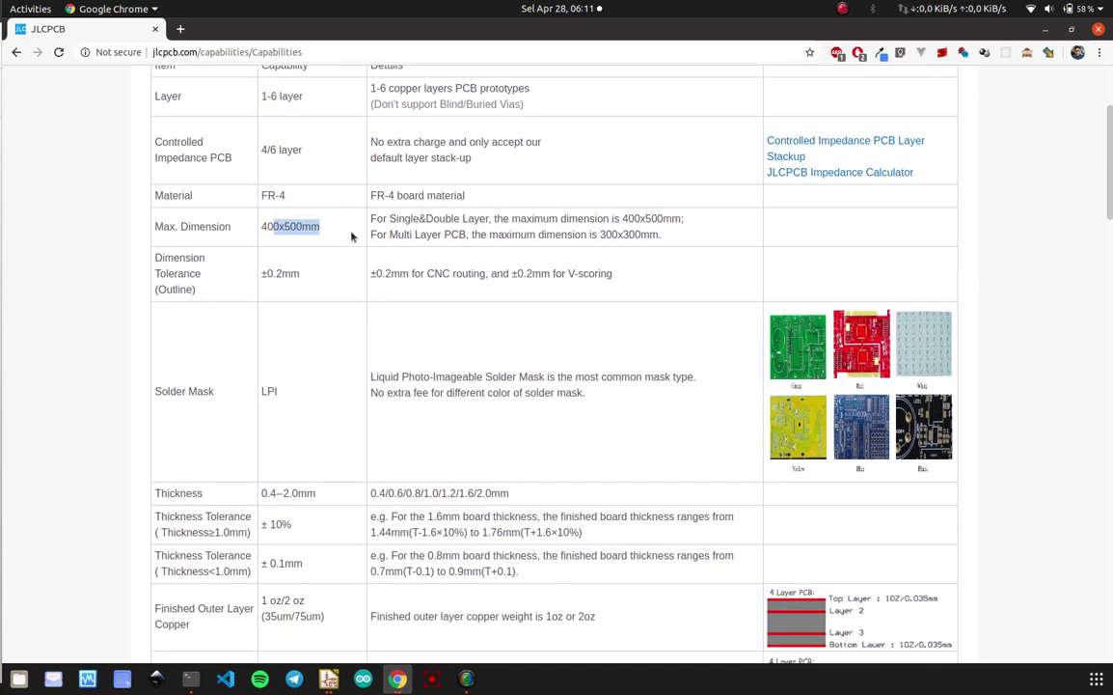
drag(274, 225, 311, 224)
scroll(336, 275, down, 8)
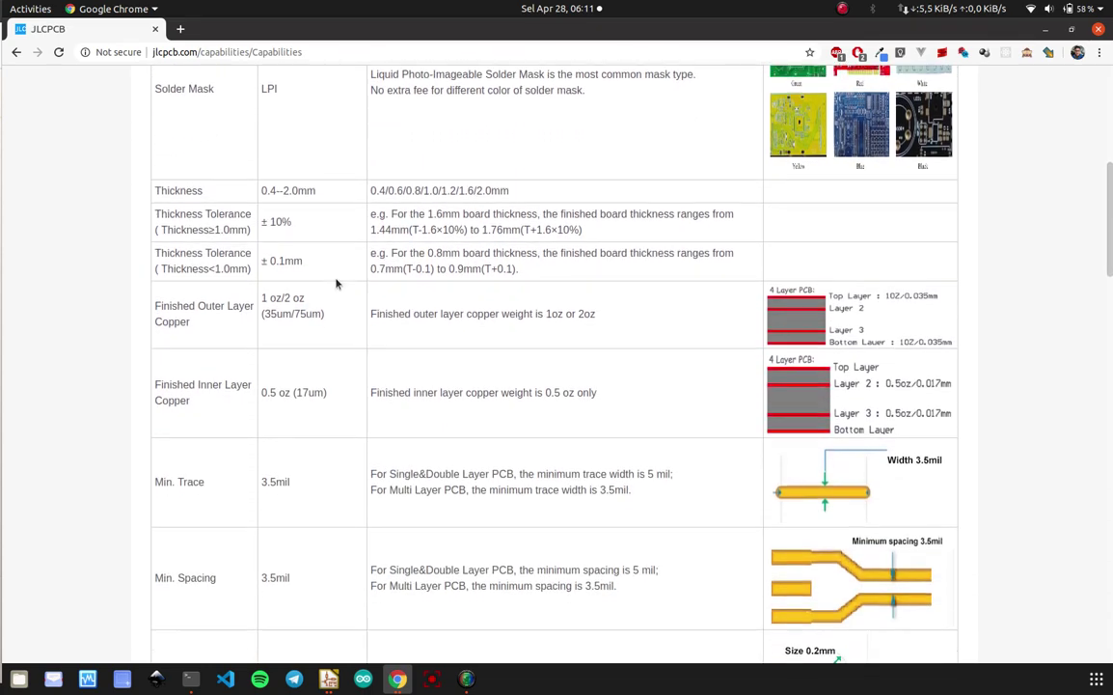
scroll(337, 283, down, 4)
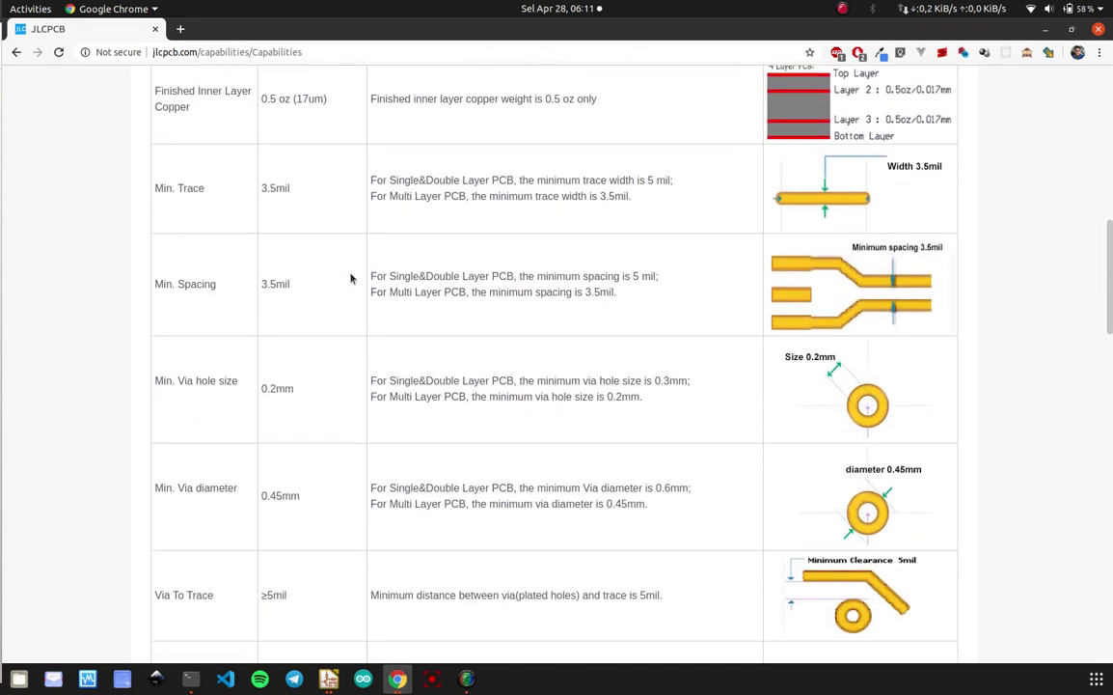
drag(200, 188, 163, 188)
click(657, 186)
drag(632, 199, 582, 196)
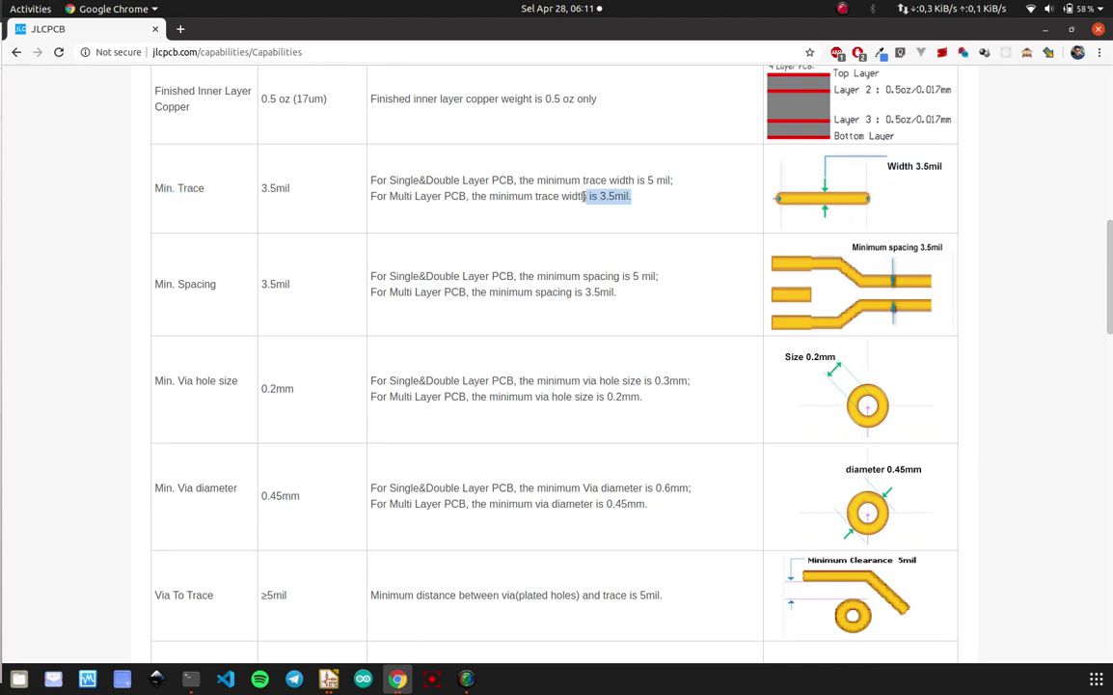
- Switch to the KiCad board editor and set the active track width to 0.5 mm
click(329, 679)
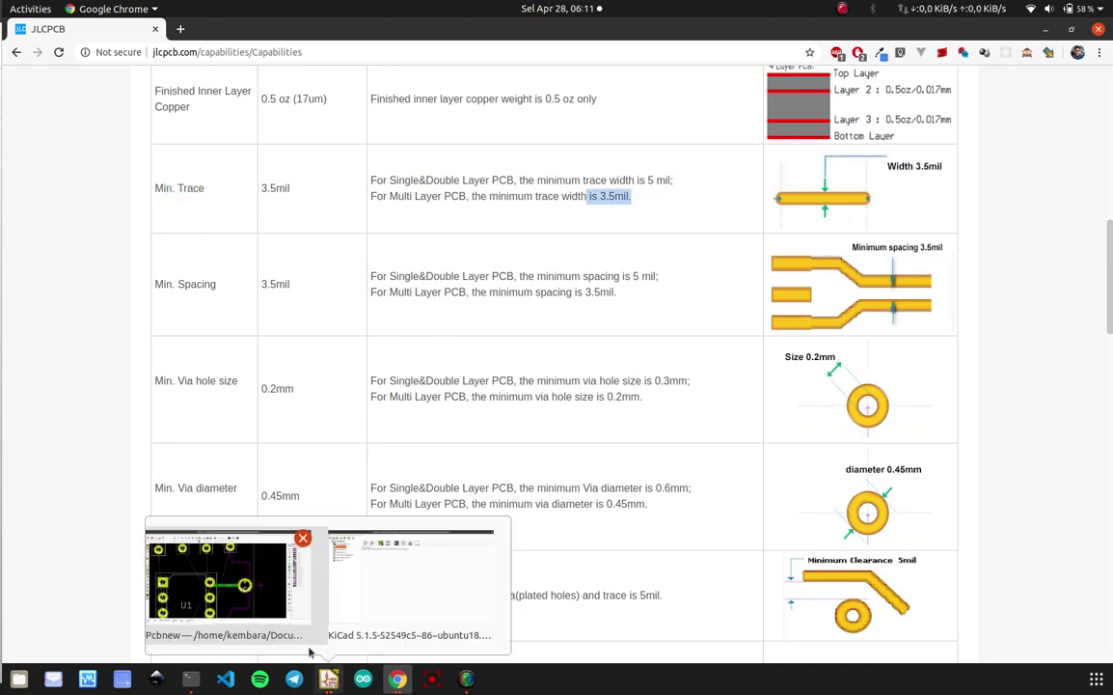
click(274, 614)
click(132, 96)
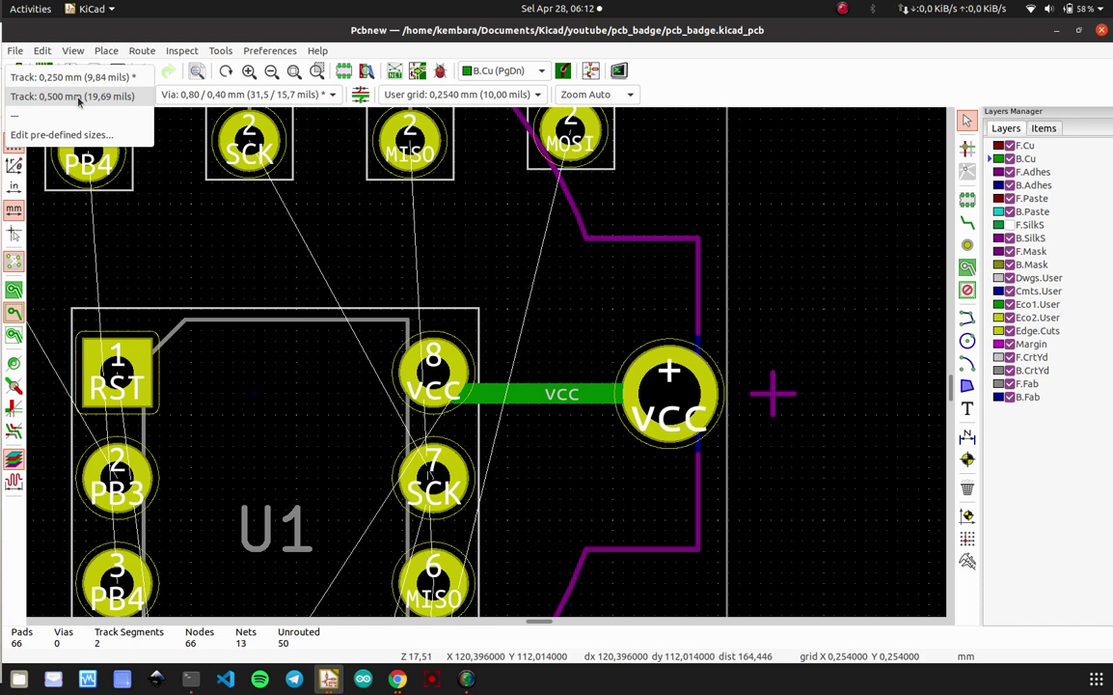
click(82, 101)
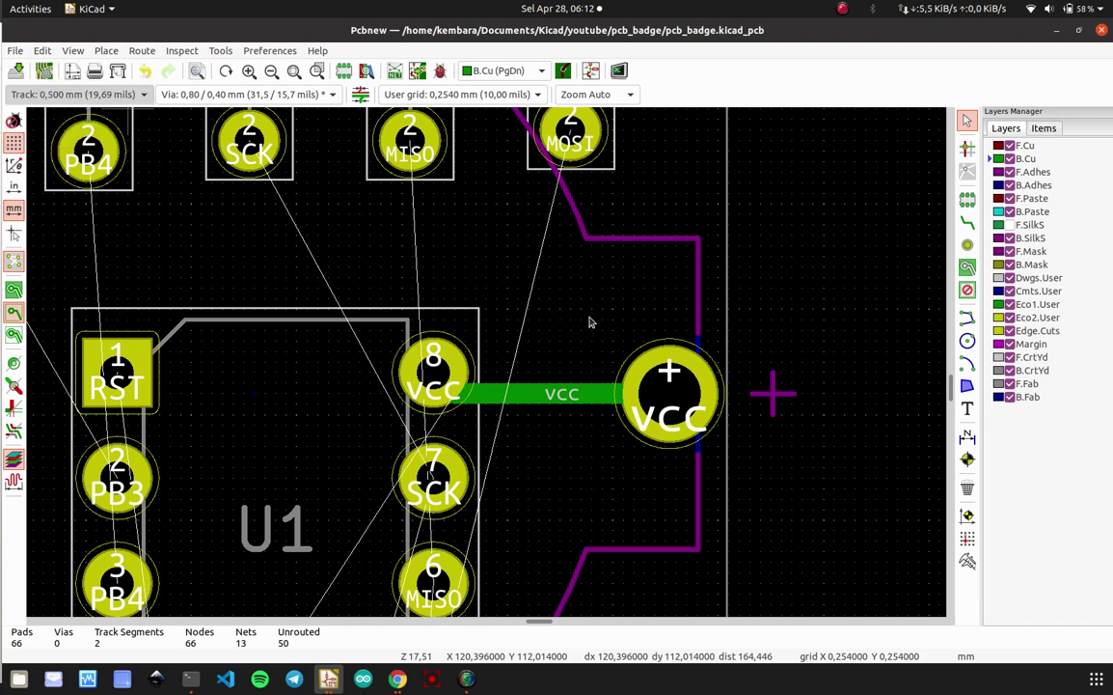
- Examine the VCC track between pad 8 of U1 and the battery holder's positive pad, up close and within the whole badge
scroll(581, 394, down, 2)
scroll(486, 367, up, 2)
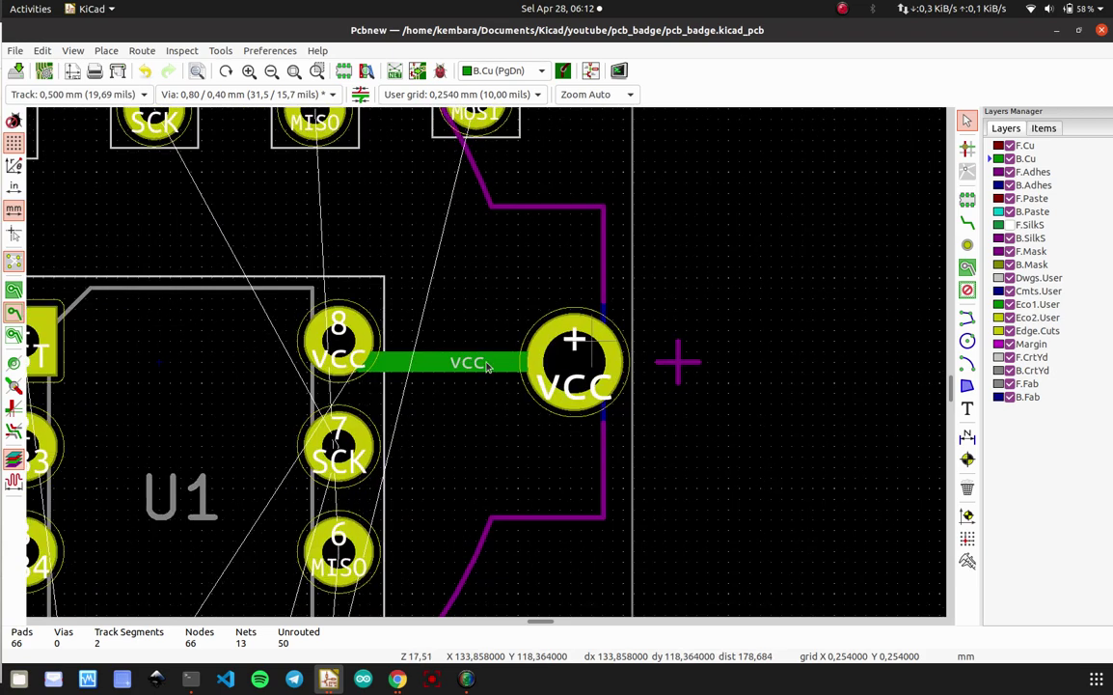
scroll(486, 367, up, 2)
scroll(489, 366, down, 1)
scroll(489, 366, up, 2)
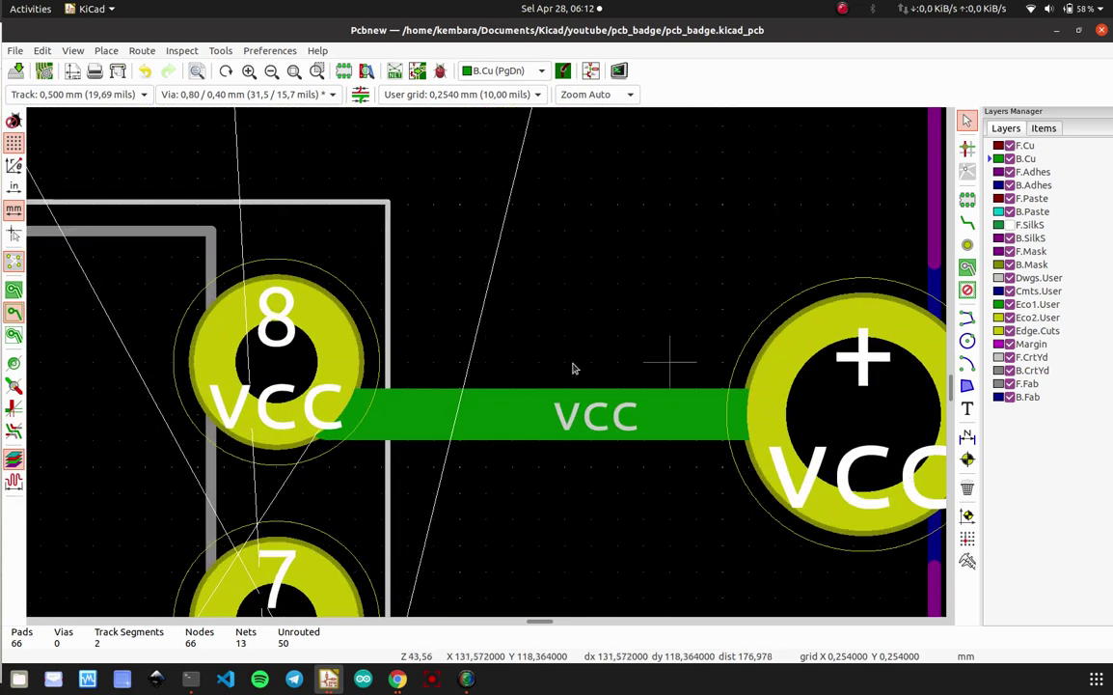
scroll(487, 366, down, 2)
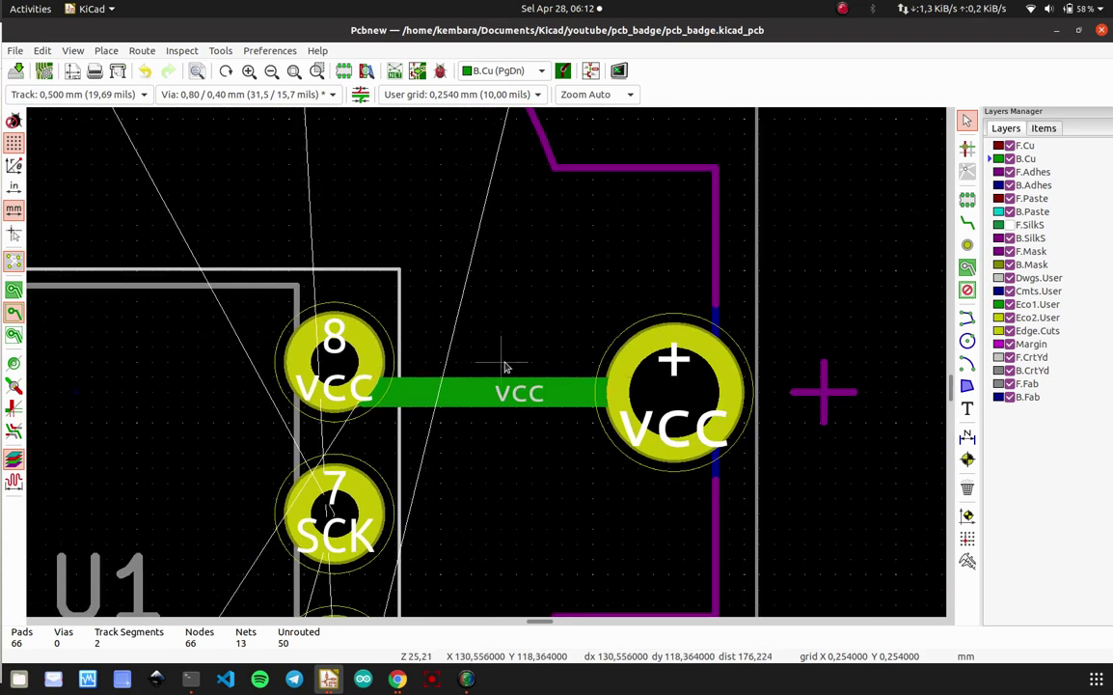
scroll(496, 364, down, 2)
scroll(487, 364, up, 1)
scroll(487, 363, down, 1)
scroll(489, 367, up, 1)
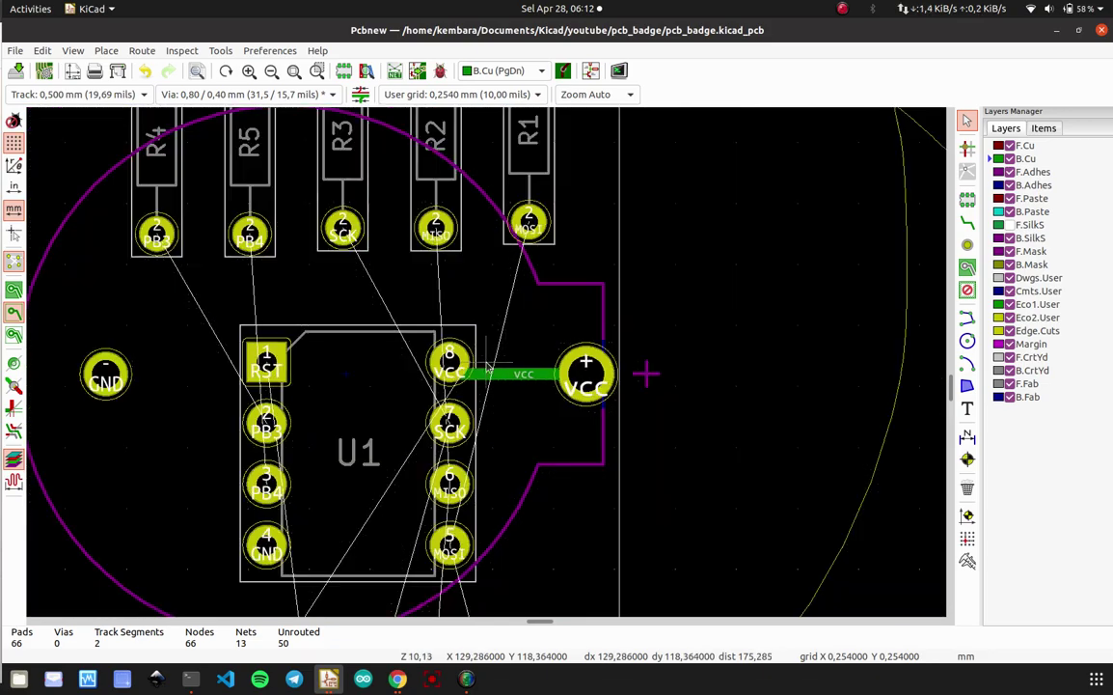
scroll(489, 368, down, 1)
scroll(489, 367, up, 1)
scroll(491, 368, up, 3)
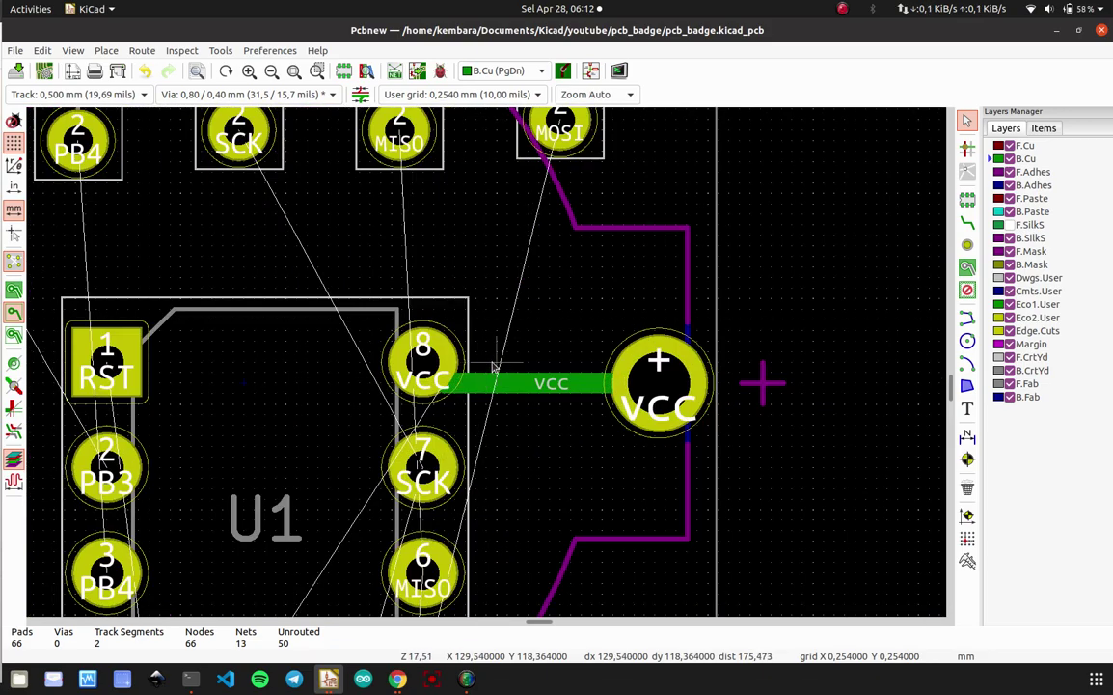
scroll(491, 368, up, 3)
scroll(487, 366, up, 2)
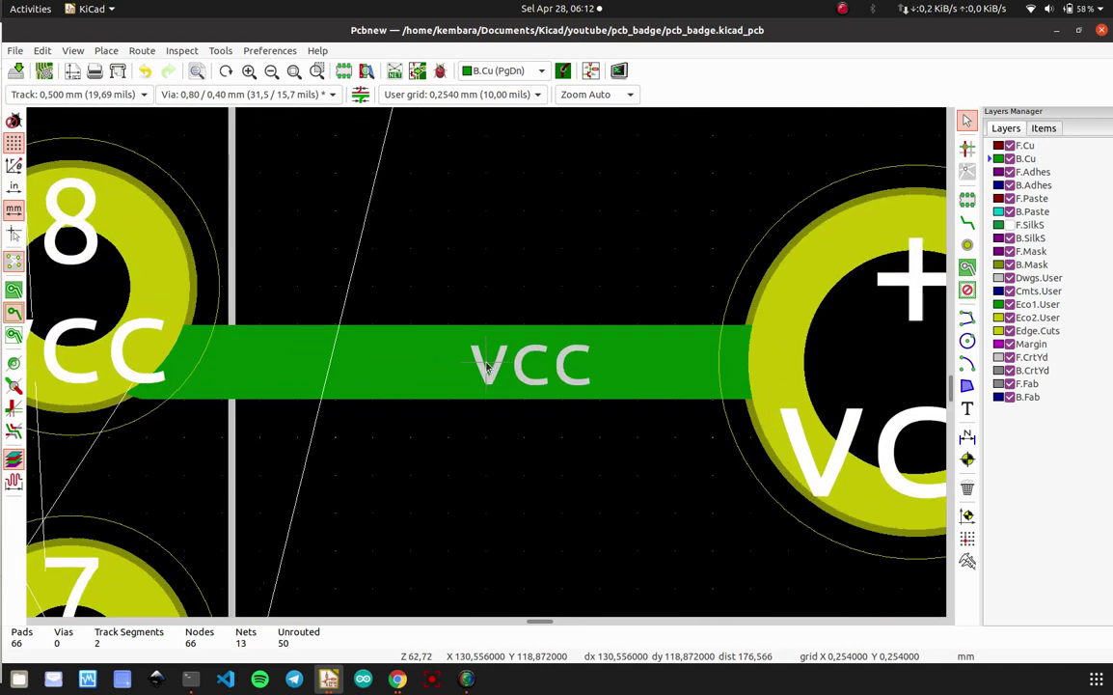
scroll(473, 369, down, 4)
scroll(487, 337, up, 1)
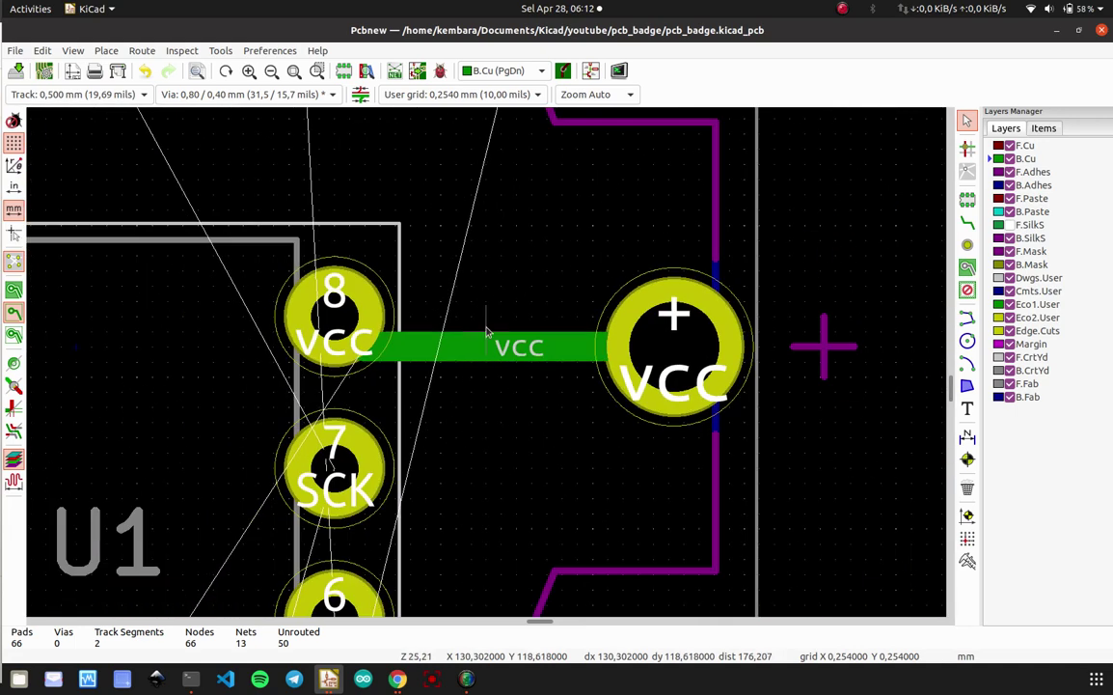
scroll(487, 333, up, 3)
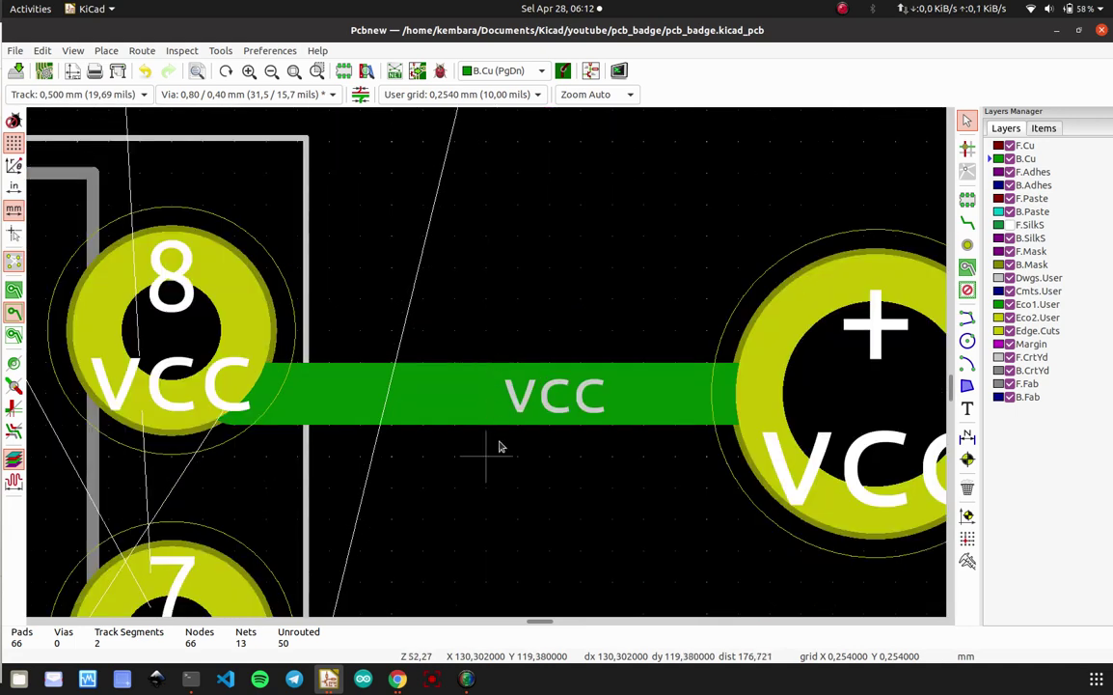
scroll(489, 394, down, 4)
scroll(489, 367, up, 4)
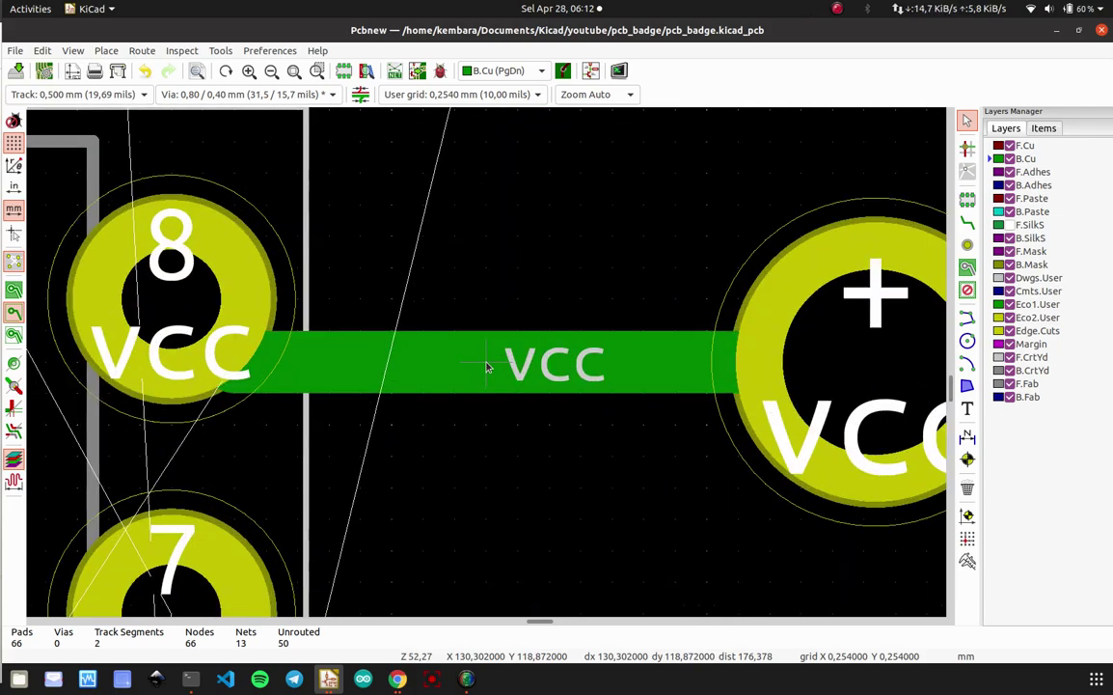
scroll(487, 366, down, 4)
scroll(487, 367, down, 8)
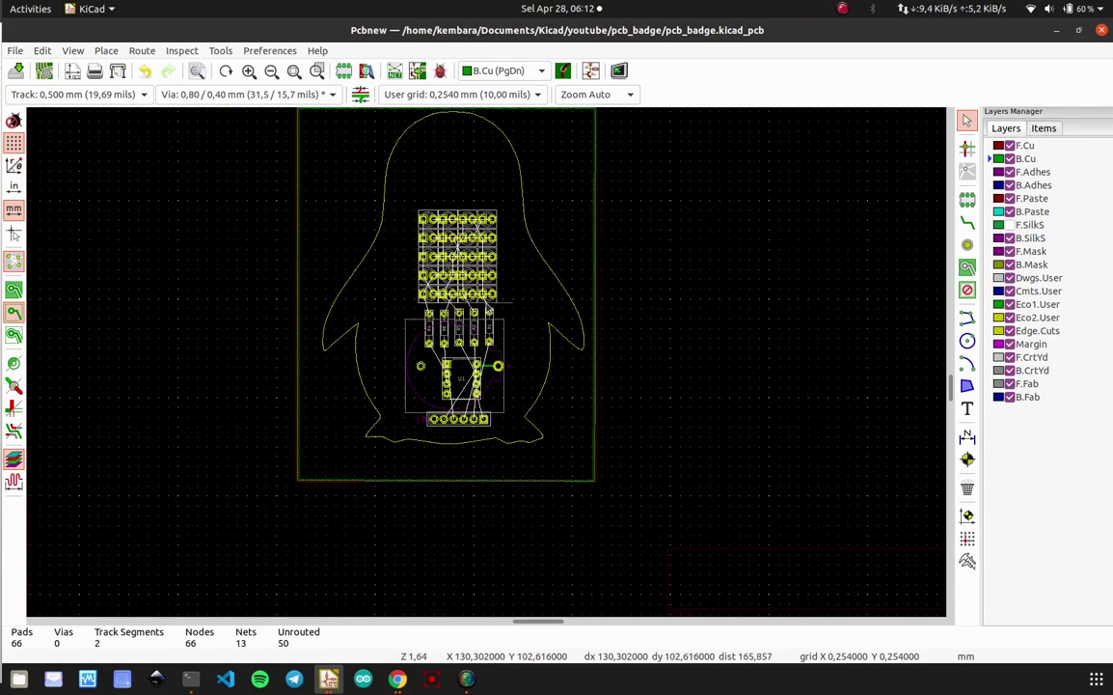
scroll(490, 364, up, 1)
scroll(490, 365, up, 8)
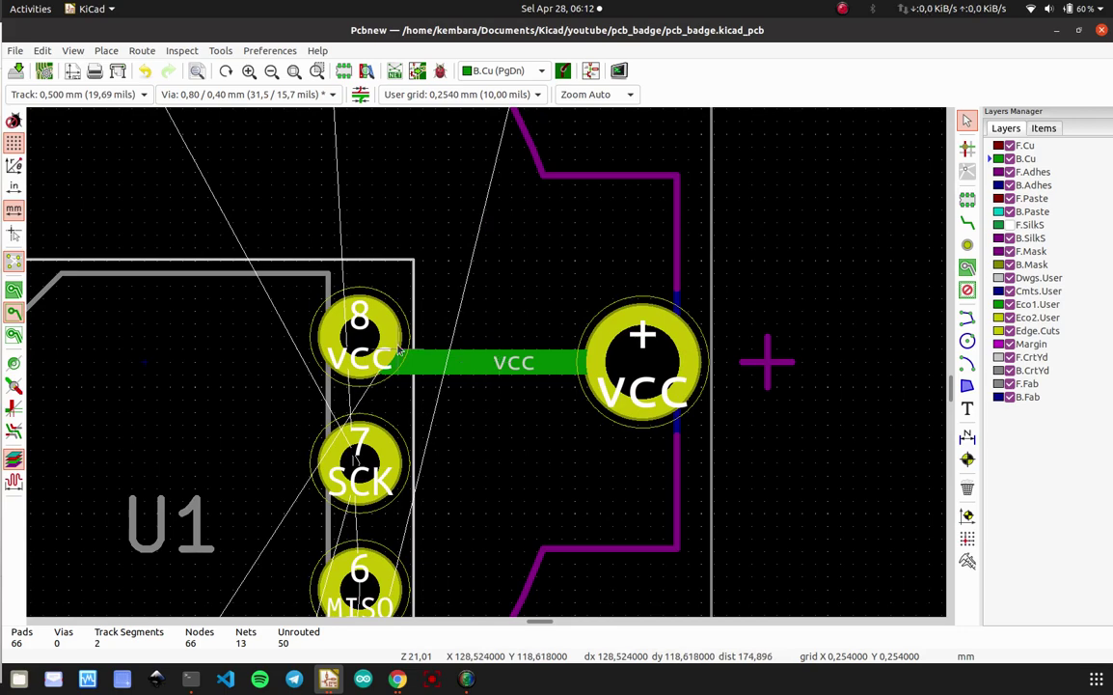
scroll(449, 367, down, 5)
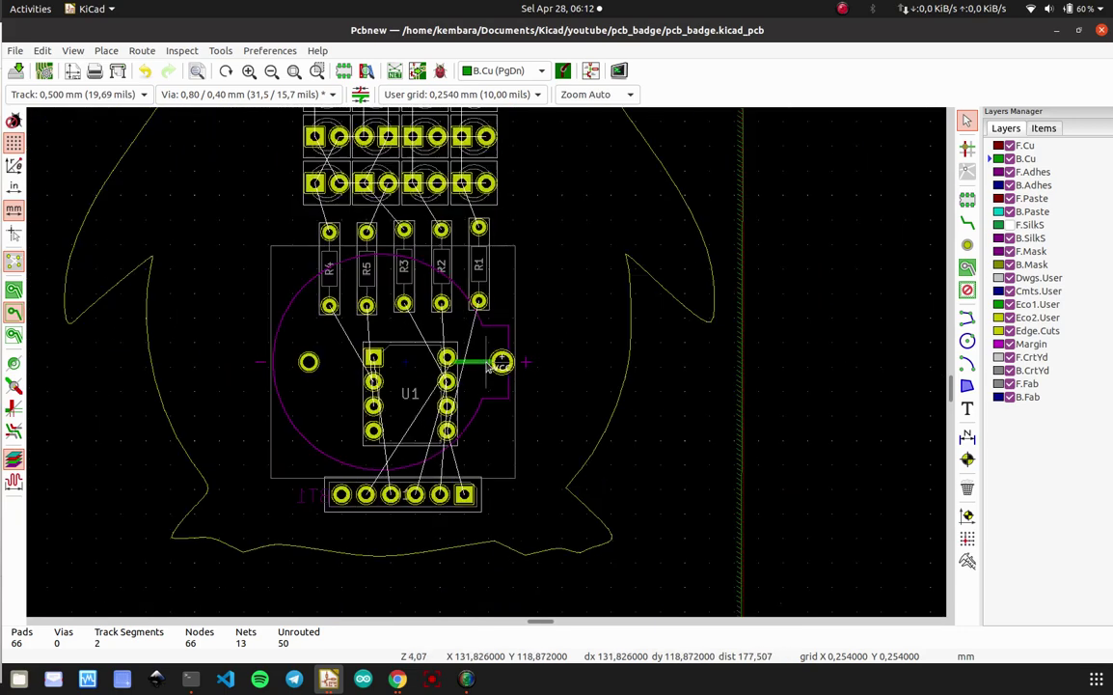
scroll(485, 406, up, 2)
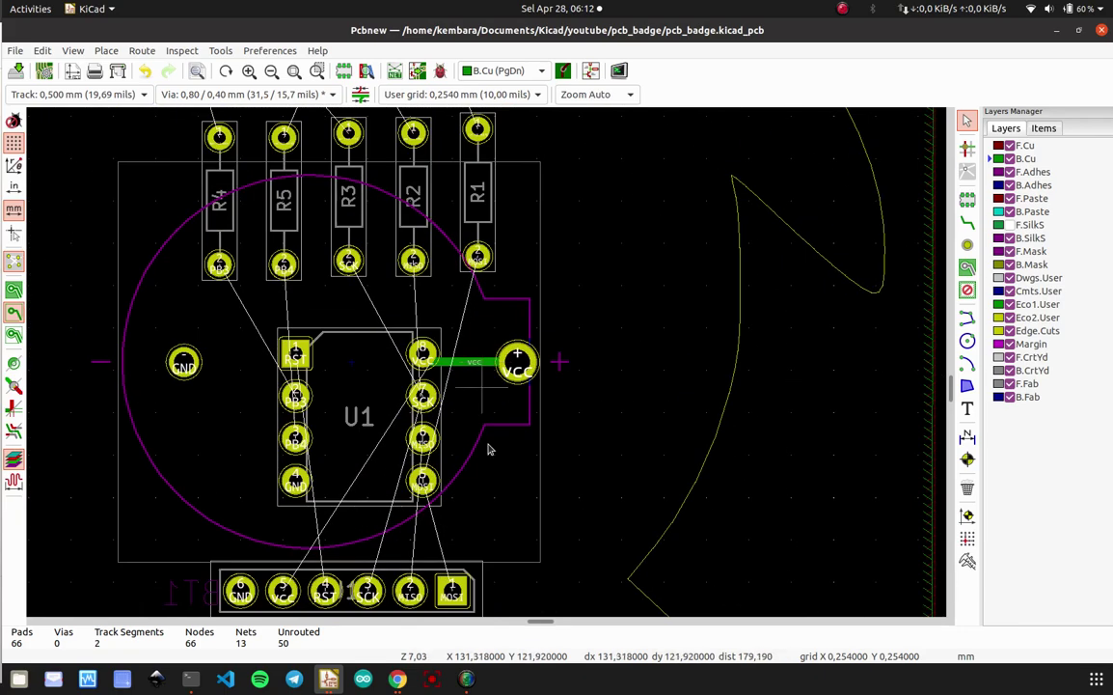
- Switch to the JLCPCB page in Chrome and check the minimum trace and spacing rows of the capabilities table
click(397, 678)
click(318, 579)
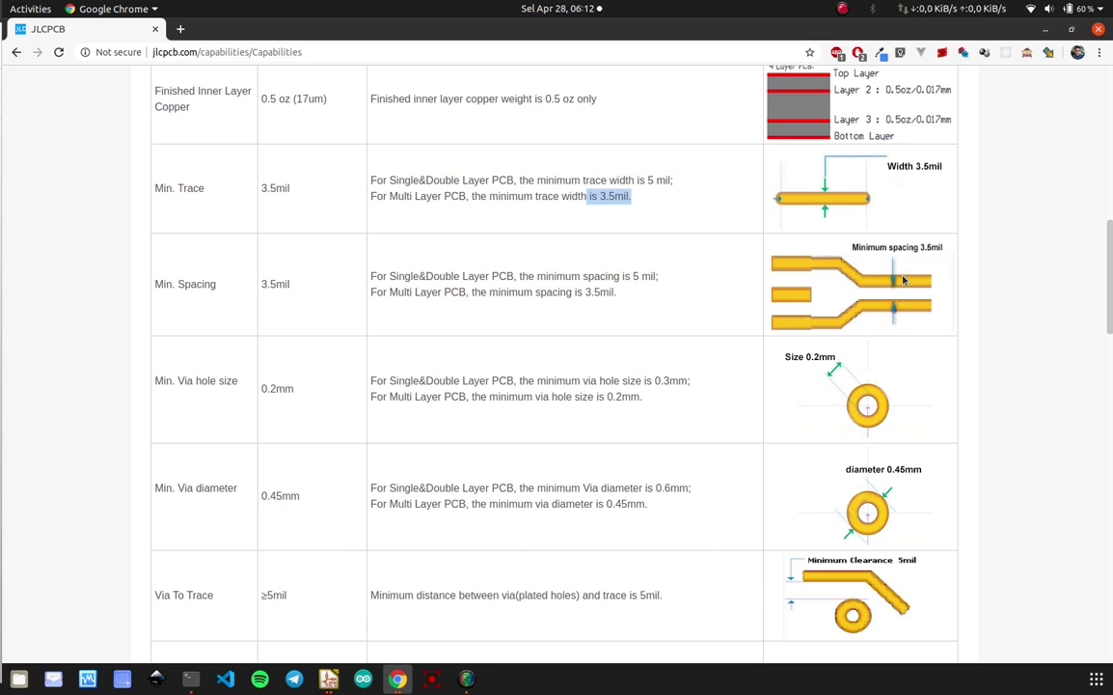
scroll(903, 280, up, 1)
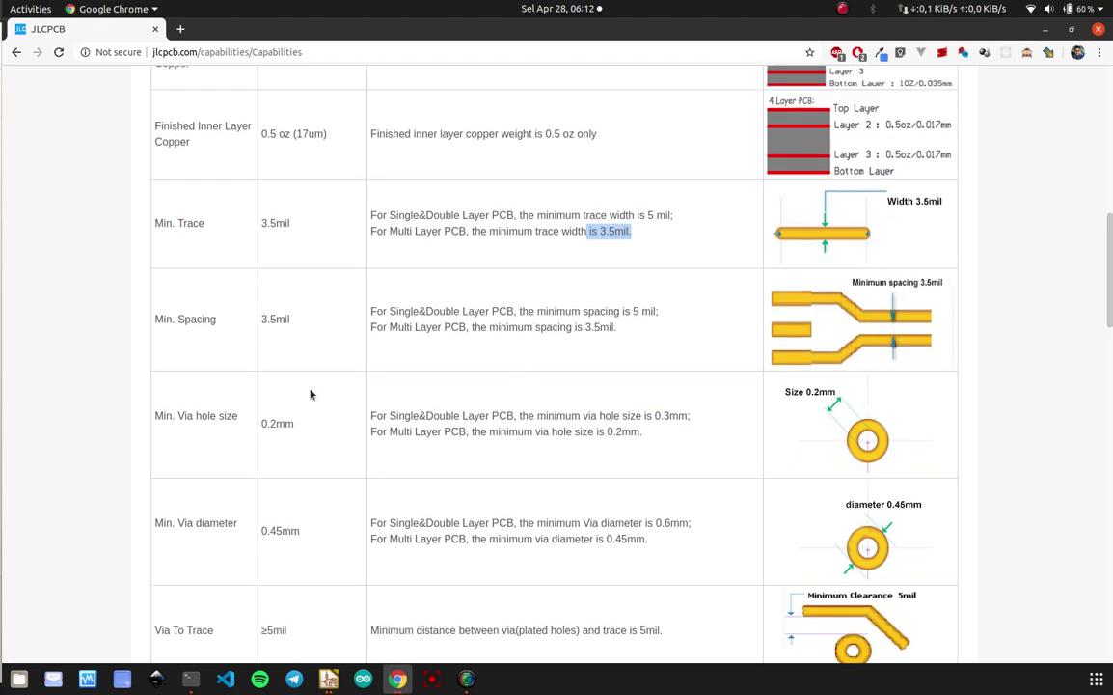
- Return to the KiCad board editor, open the design rules check, and review its minimum track width, via size and uVia size
key(alt+Tab)
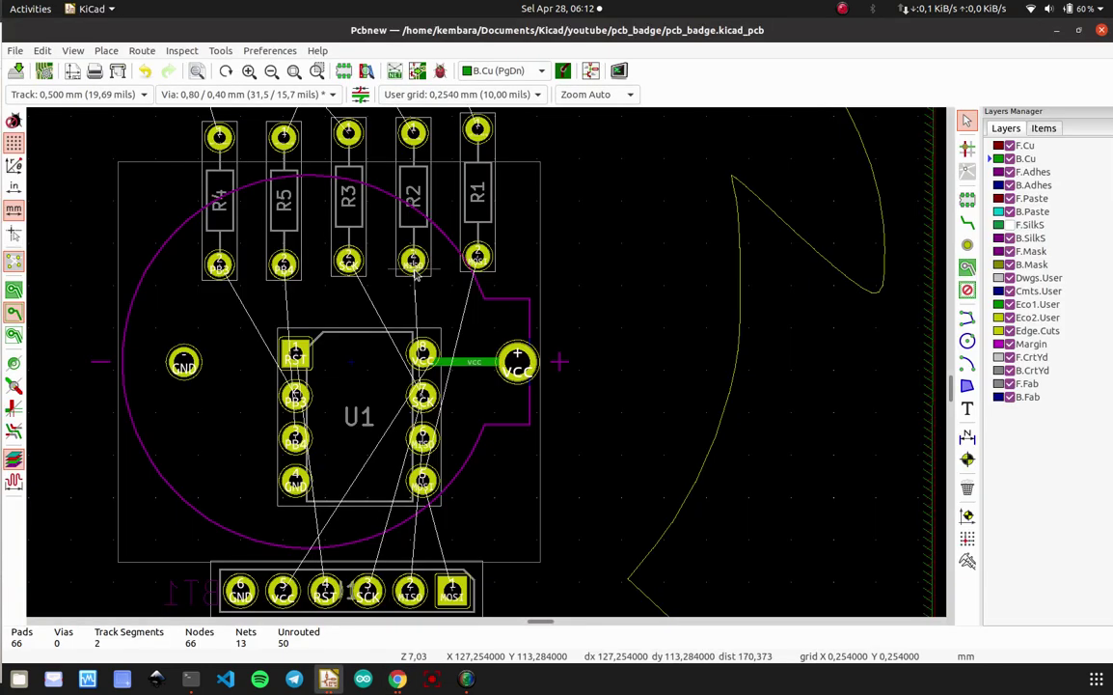
click(182, 52)
mouse_move(213, 57)
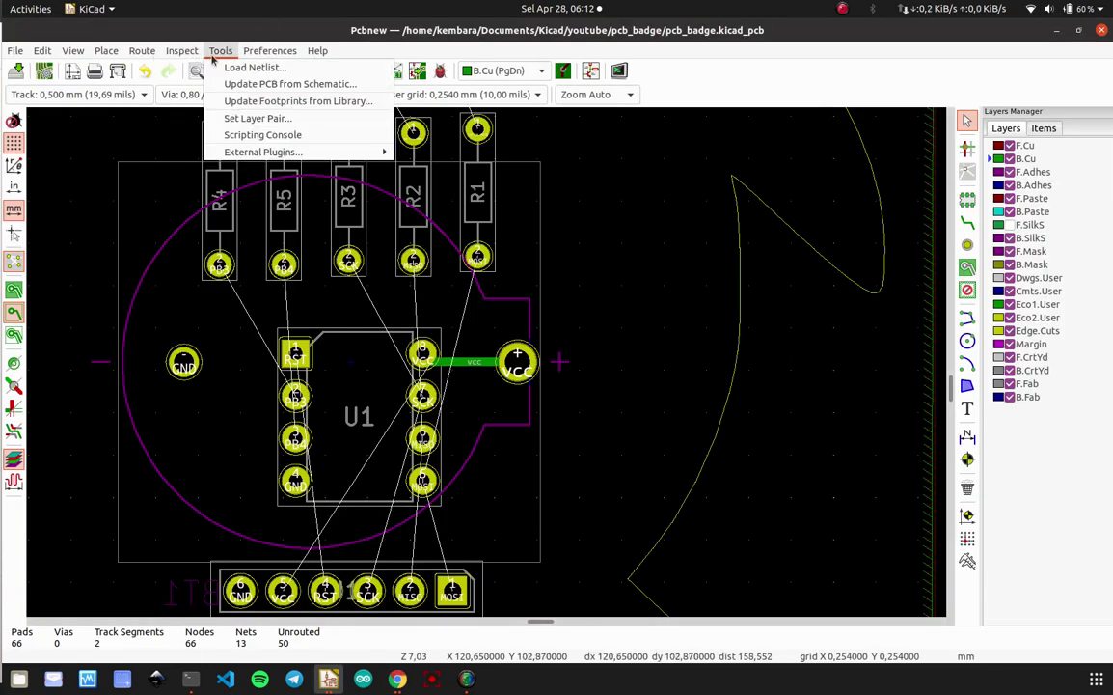
mouse_move(272, 53)
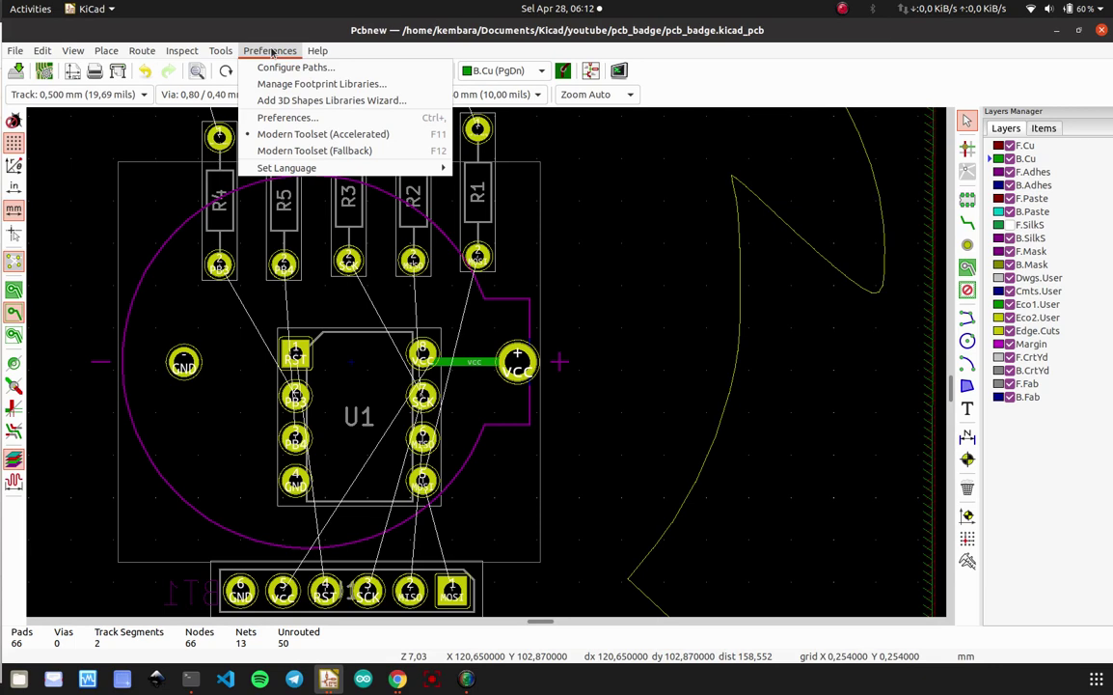
mouse_move(128, 55)
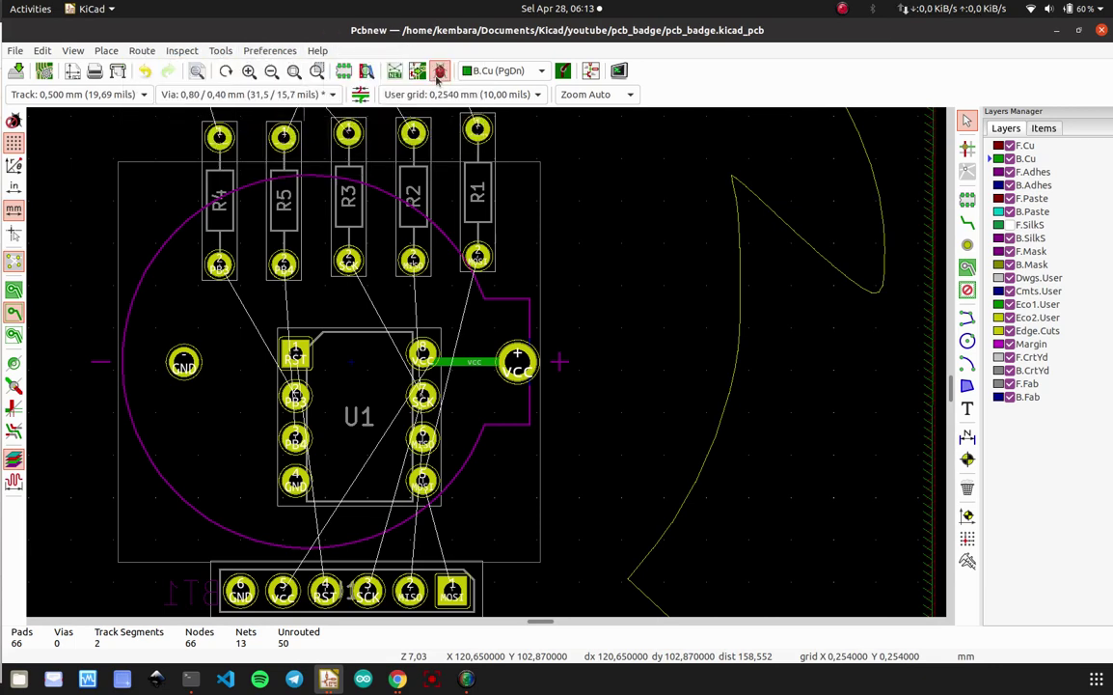
click(439, 71)
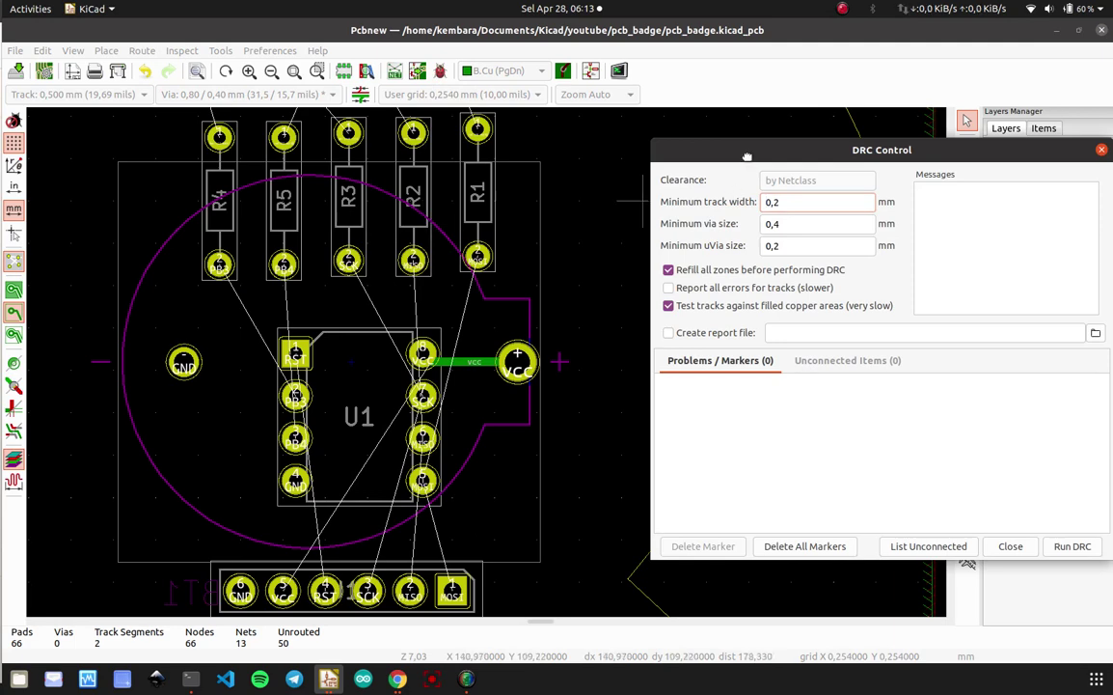
drag(747, 156, 231, 168)
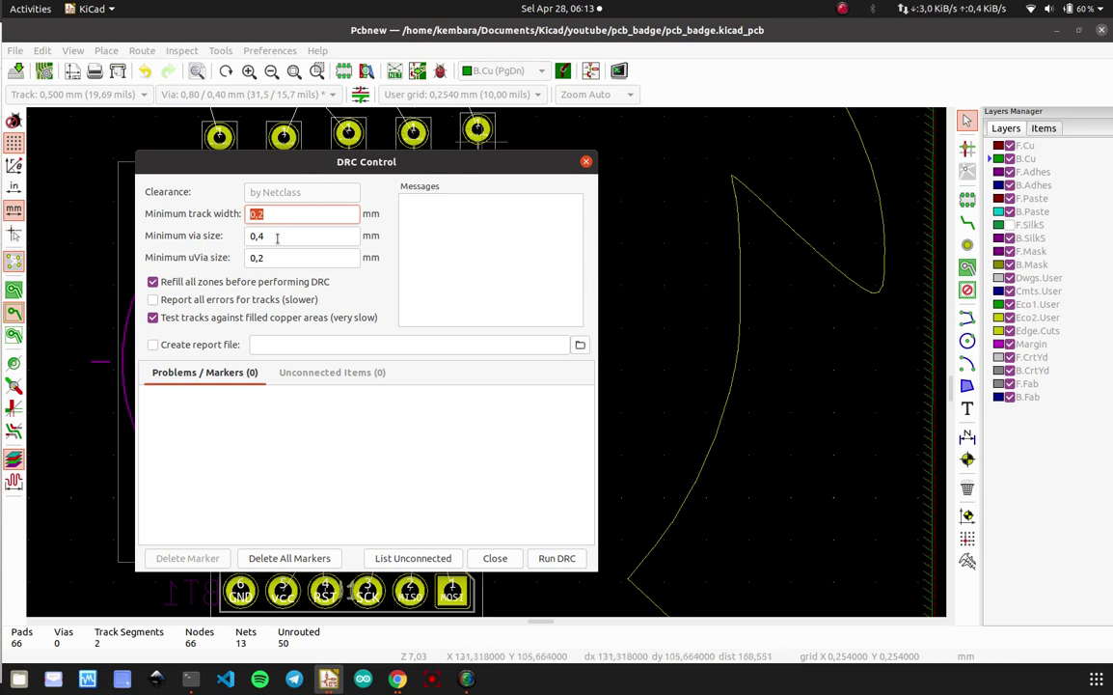
click(269, 258)
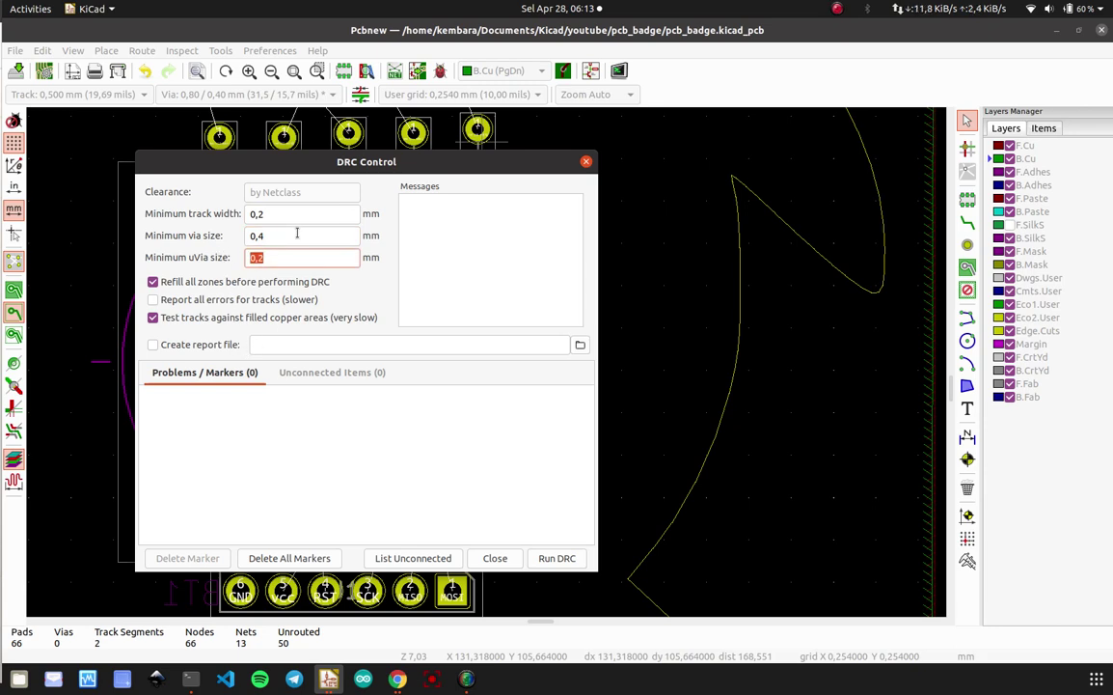
- Compare the design rule minimums with JLCPCB's trace, spacing and via limits in Chrome, and close the DRC Control dialog in KiCad
key(alt+Tab)
scroll(814, 449, down, 1)
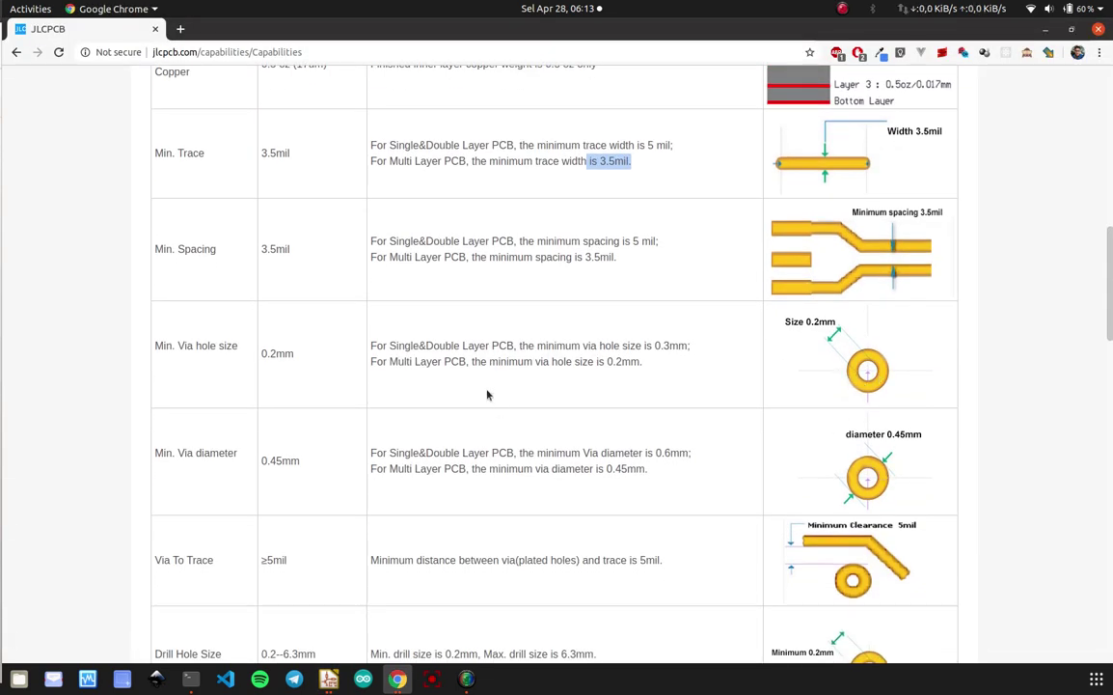
key(alt+Tab)
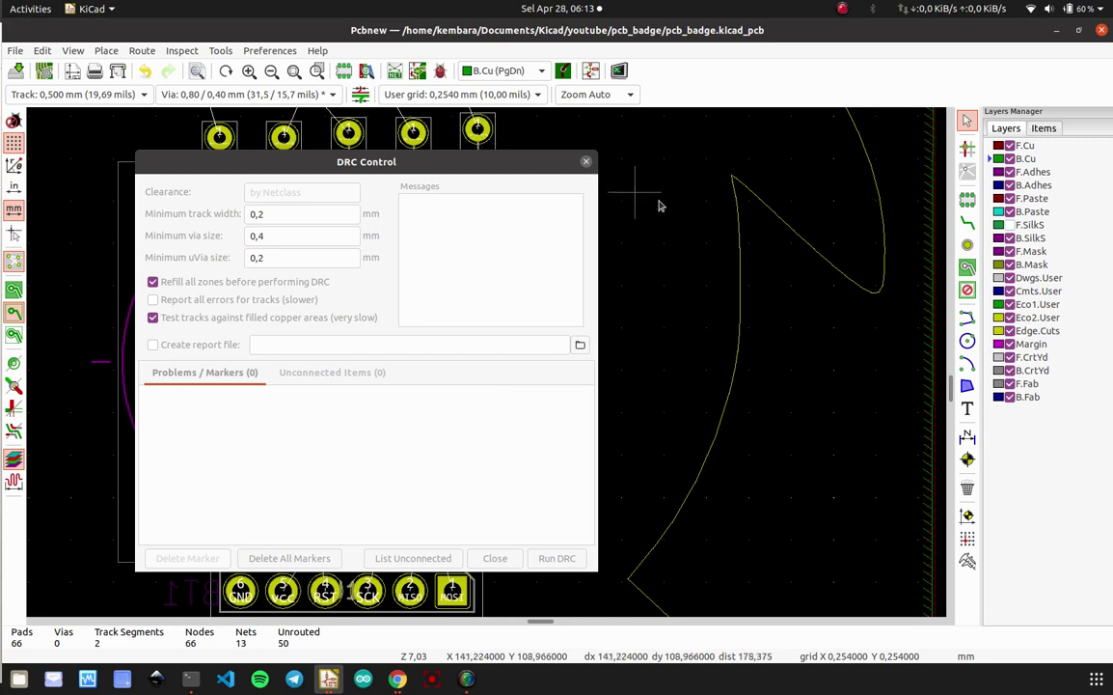
key(alt+Tab)
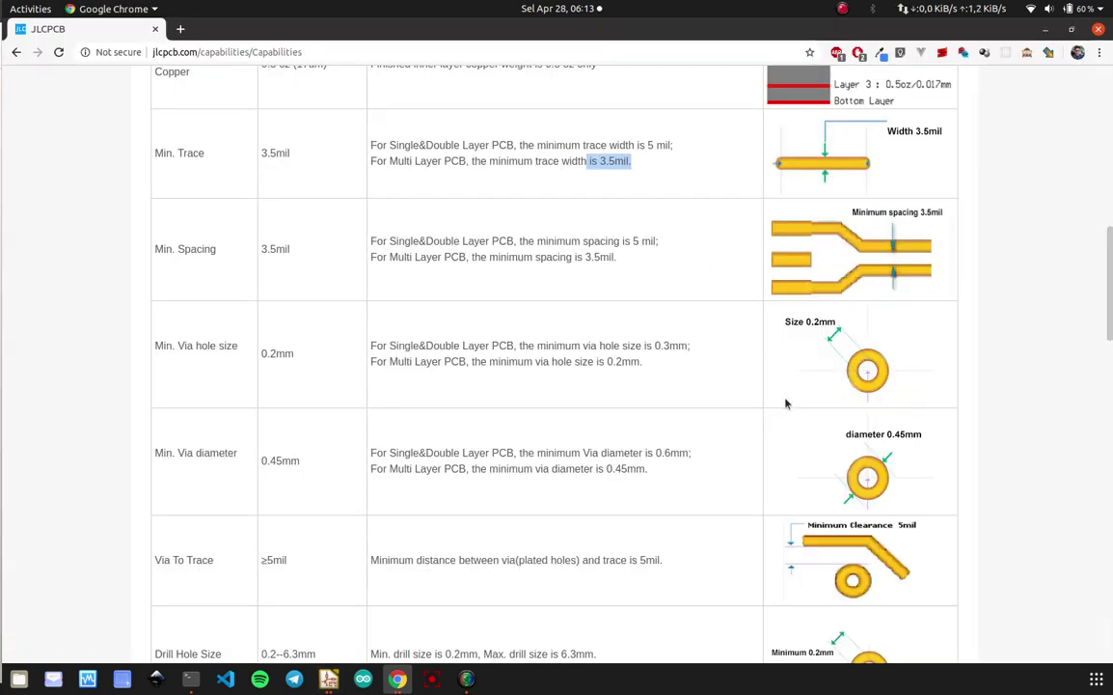
key(alt+Tab)
click(587, 162)
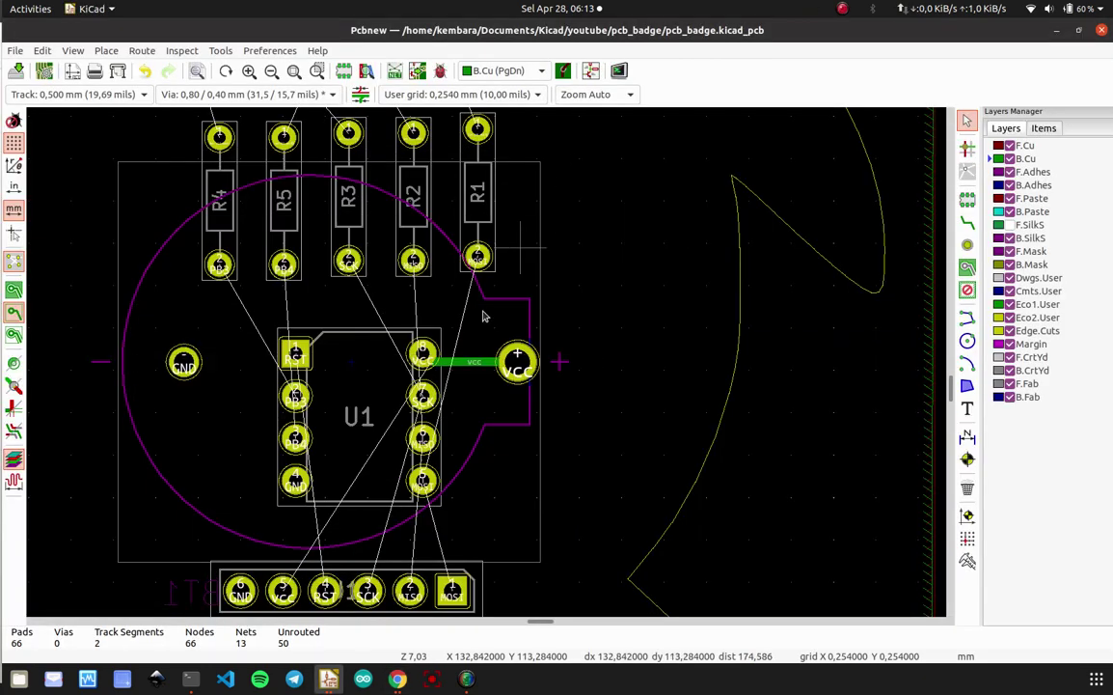
scroll(484, 345, down, 3)
scroll(484, 344, up, 4)
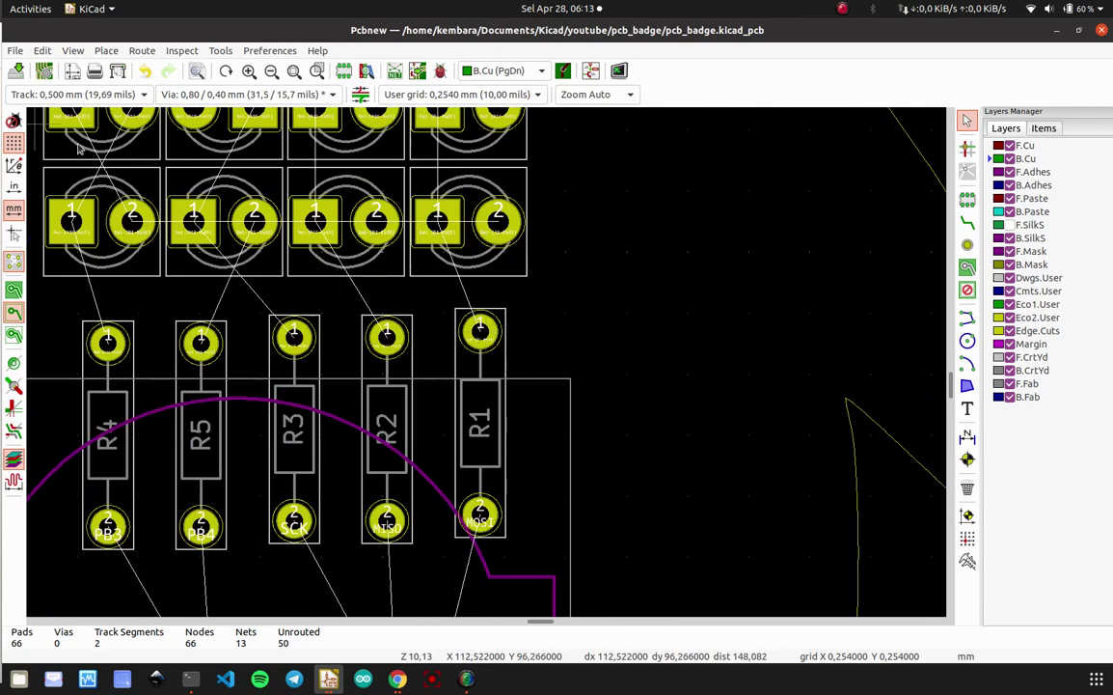
scroll(473, 370, down, 2)
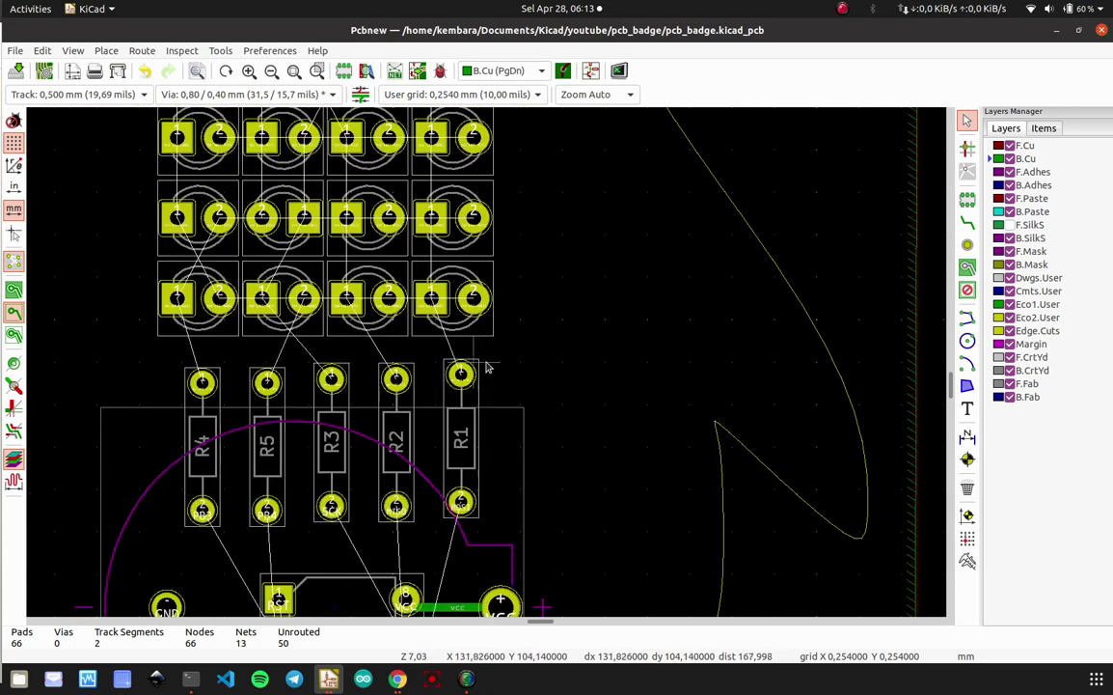
- Examine the unrouted connections between the lower LED rows, resistors R1 to R5 and U1, up close and within the whole badge
scroll(486, 366, up, 2)
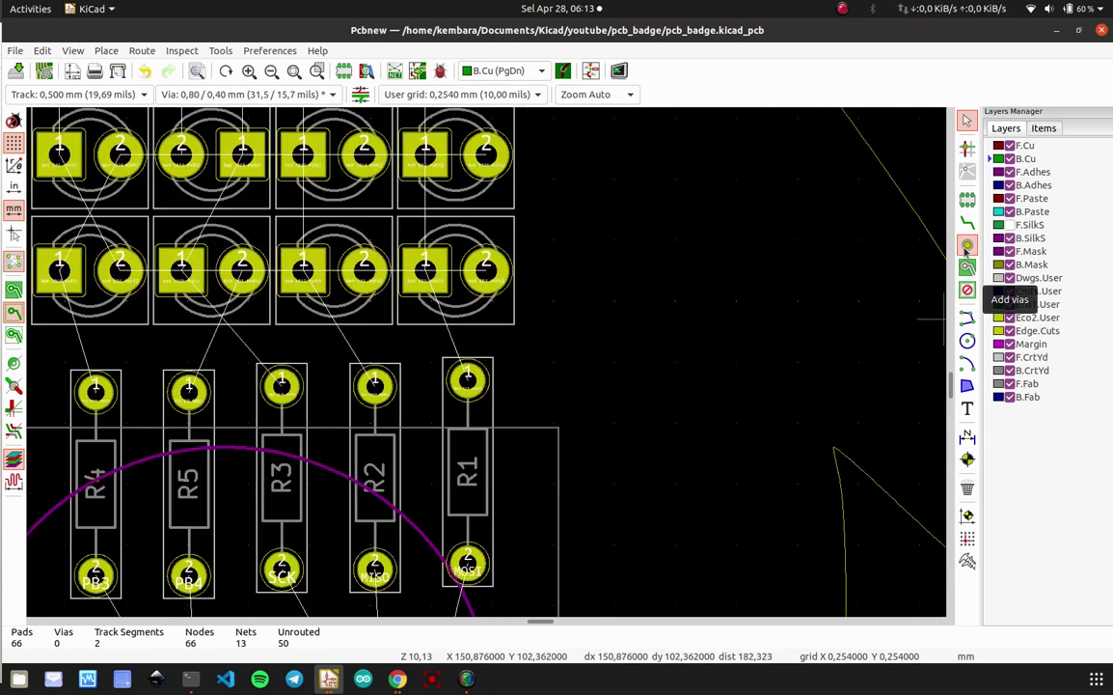
scroll(550, 399, down, 2)
scroll(488, 366, up, 2)
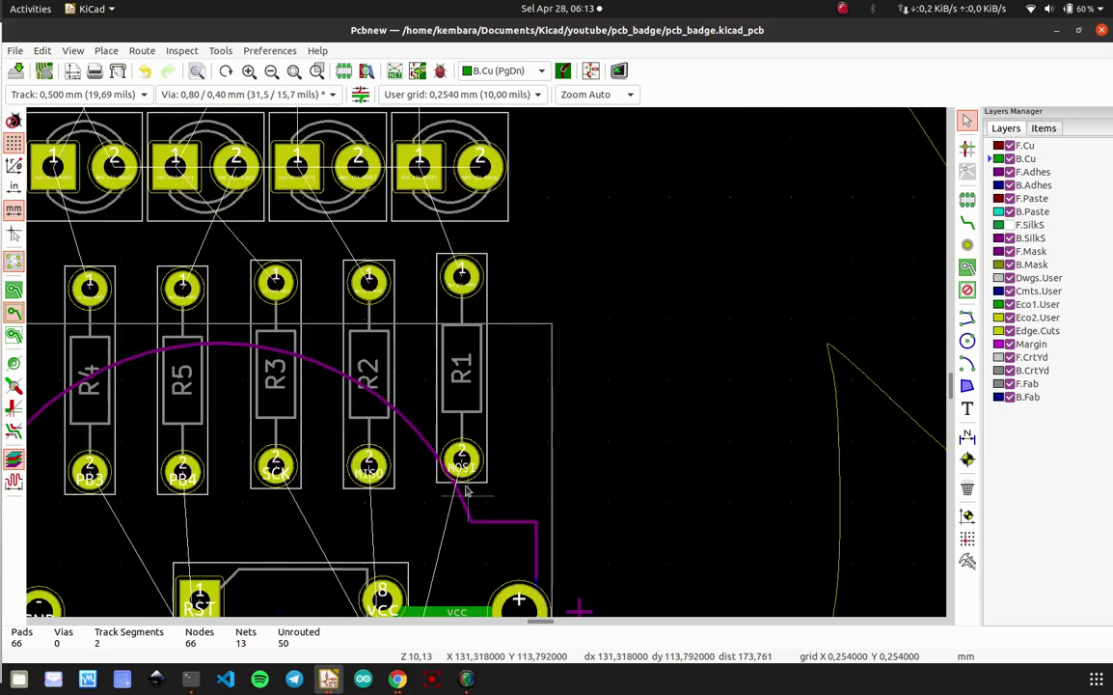
scroll(492, 446, down, 1)
scroll(488, 368, down, 2)
scroll(488, 368, up, 3)
scroll(484, 365, down, 4)
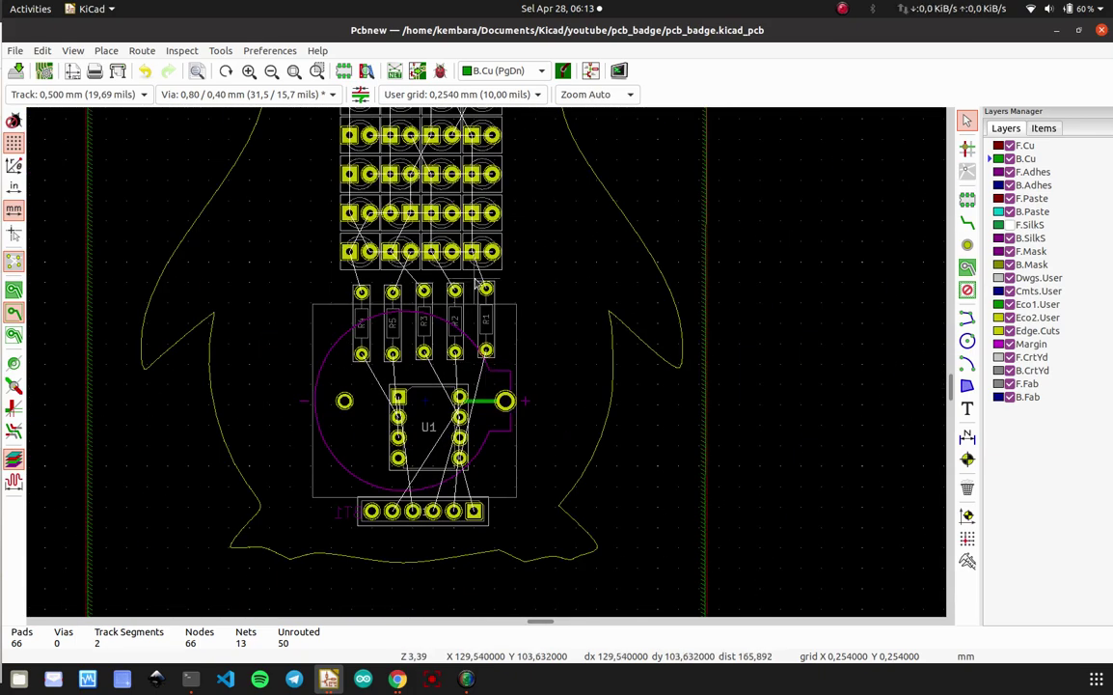
scroll(487, 367, up, 2)
scroll(487, 367, down, 2)
- Inspect the VCC track from U1 pad 8 to the battery holder's positive pad, switching the active layer to F.Cu and back to B.Cu
scroll(487, 367, up, 3)
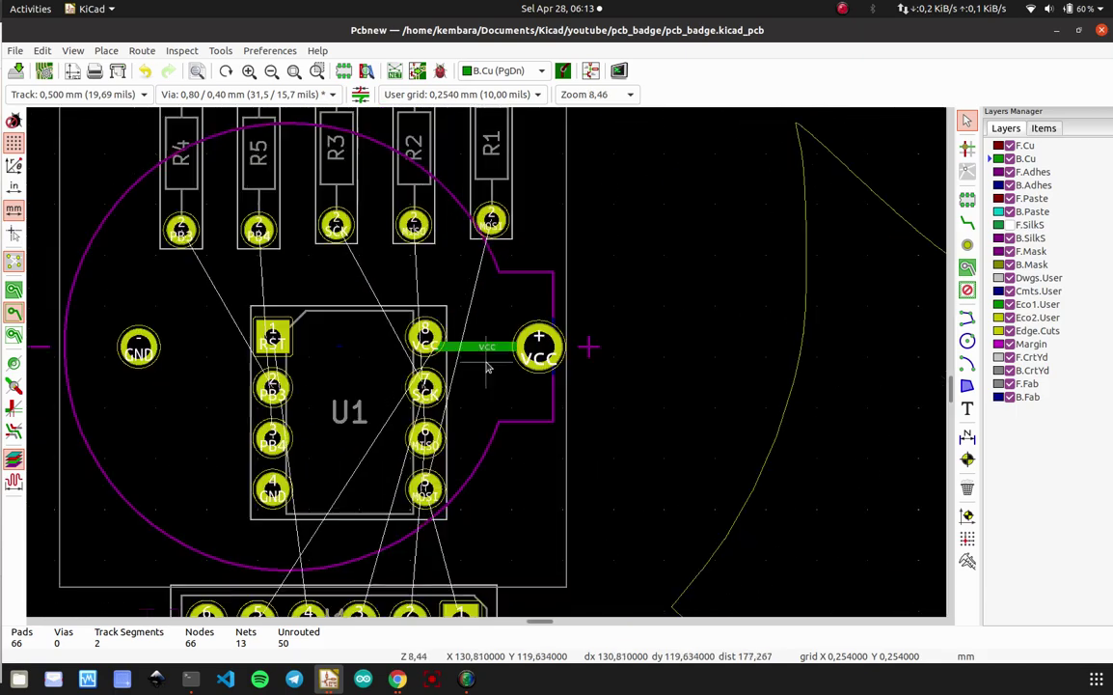
scroll(487, 368, up, 2)
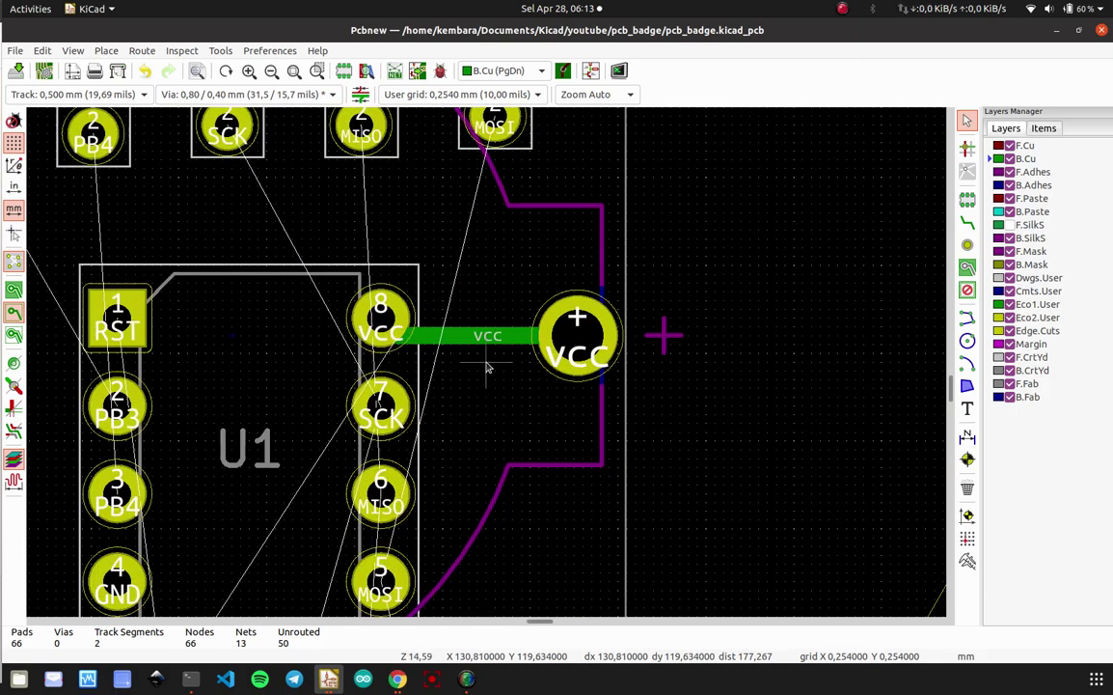
scroll(487, 367, down, 2)
scroll(487, 368, up, 3)
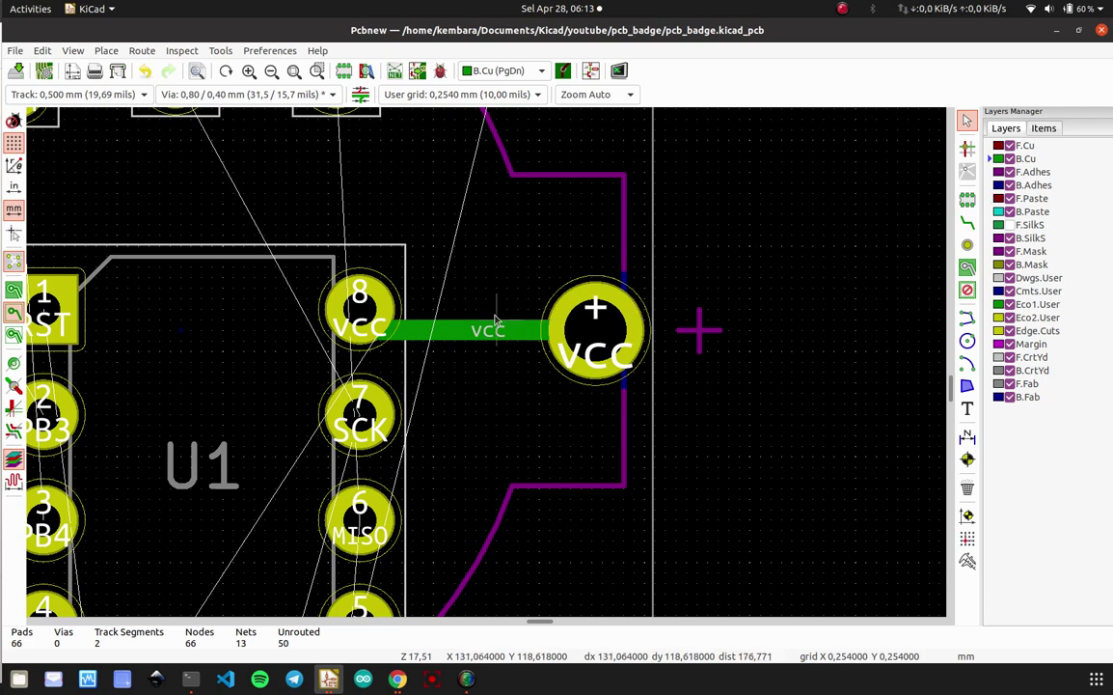
scroll(495, 321, up, 2)
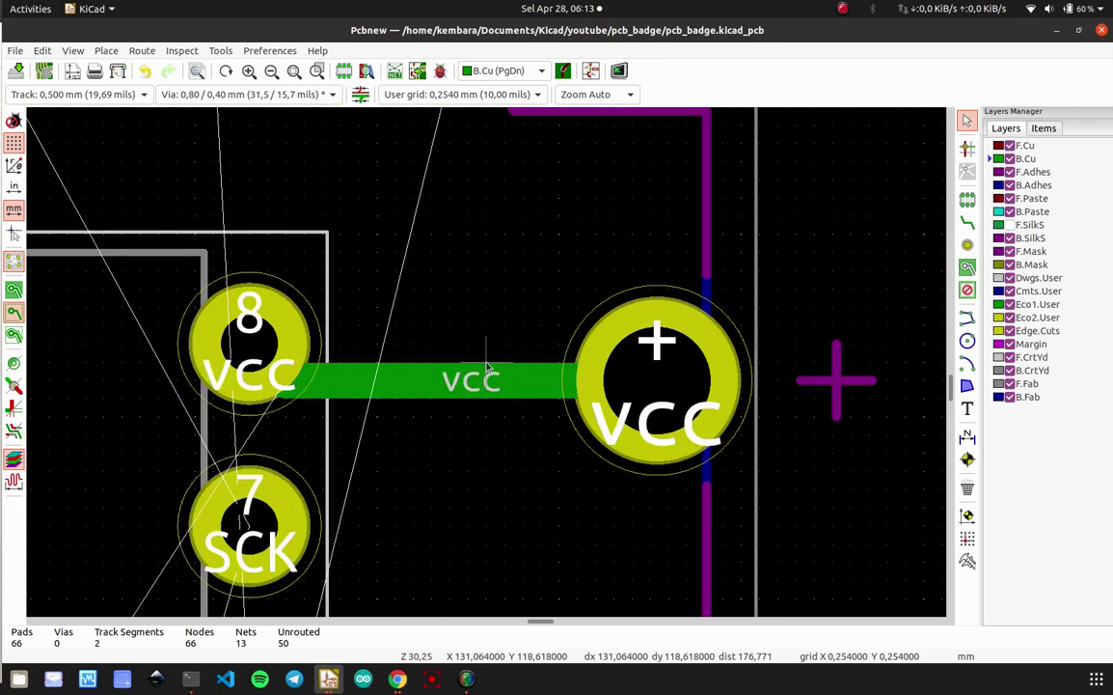
click(1025, 147)
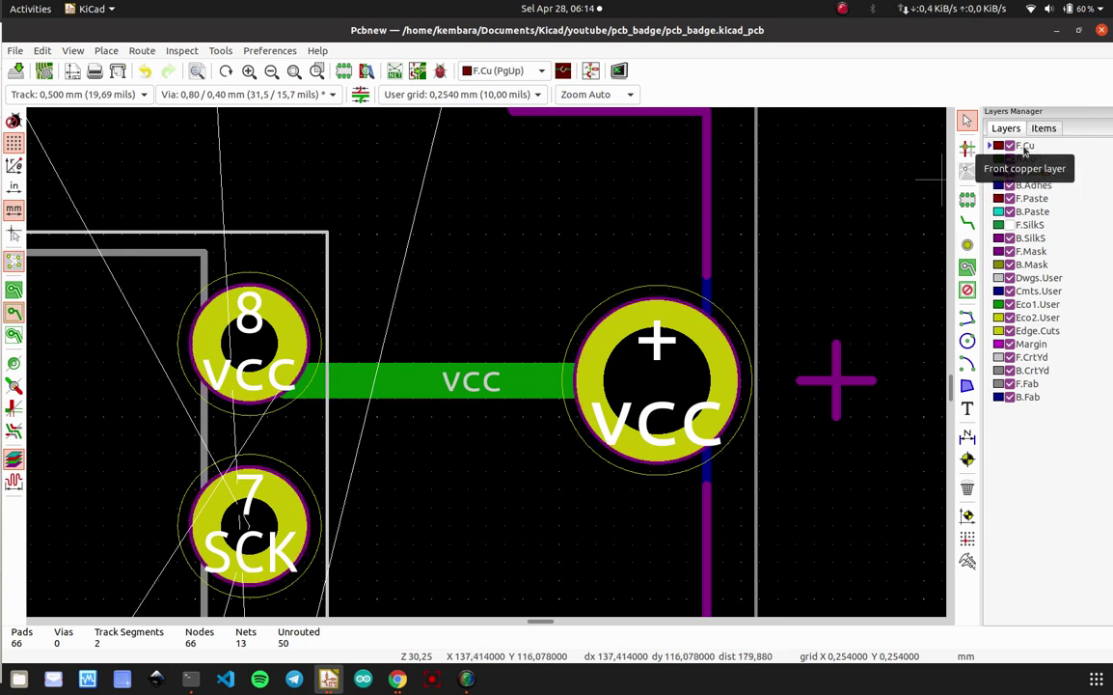
click(1024, 158)
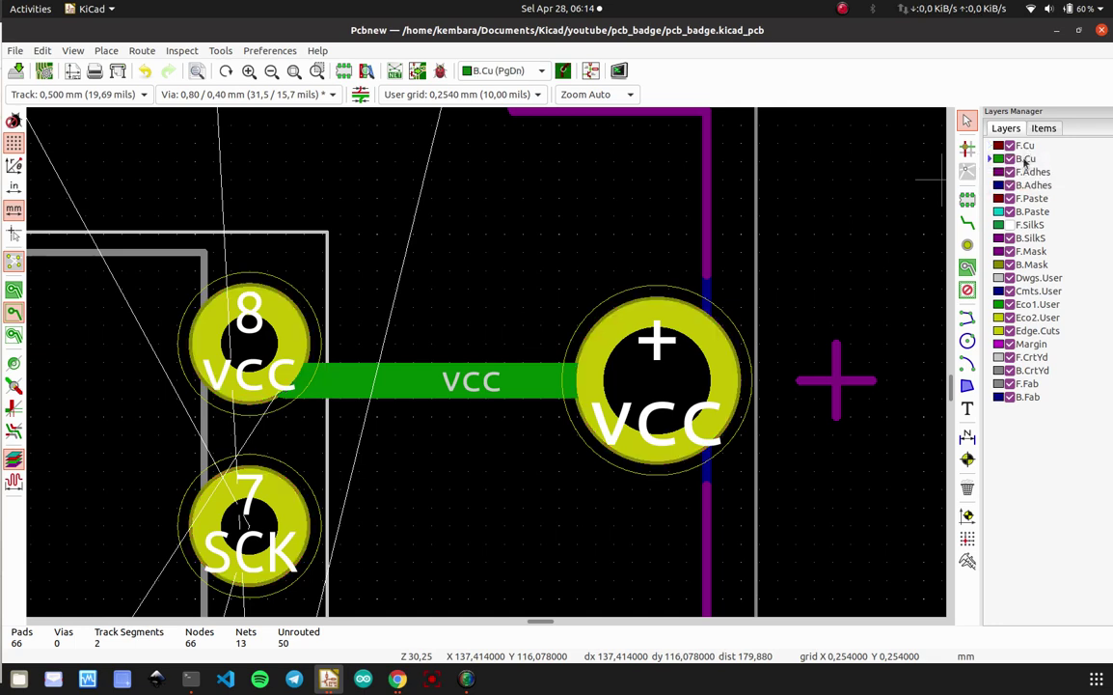
- Inspect the badge's back side with the battery holder and its front LEDs in the 3D Viewer, and close the viewer
click(74, 50)
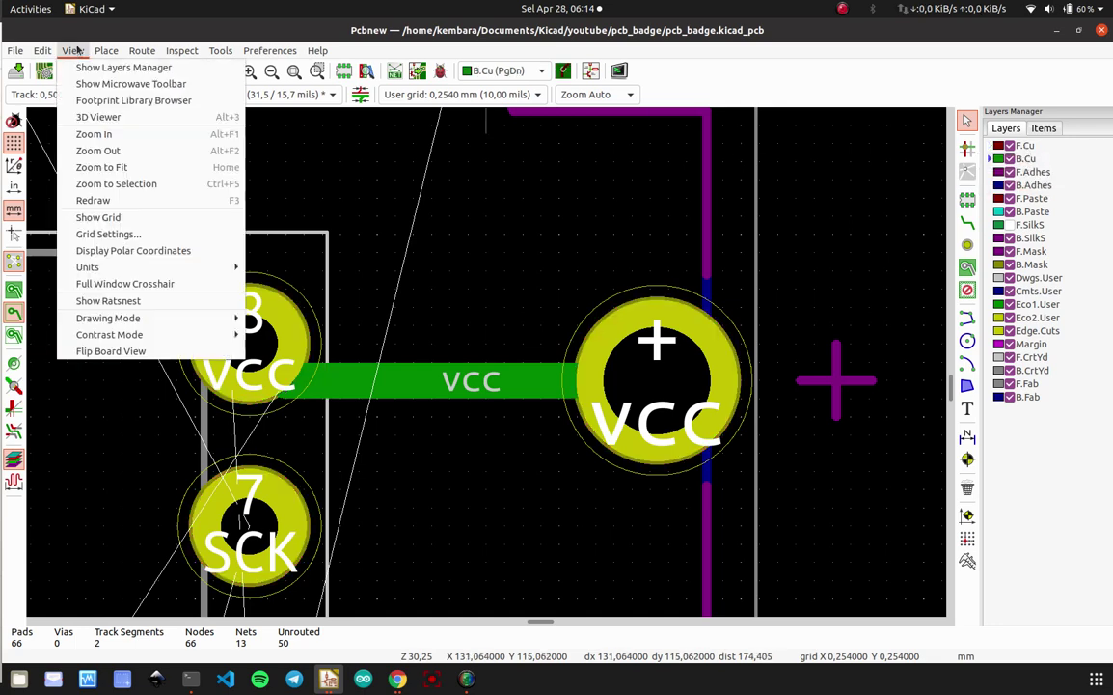
click(85, 115)
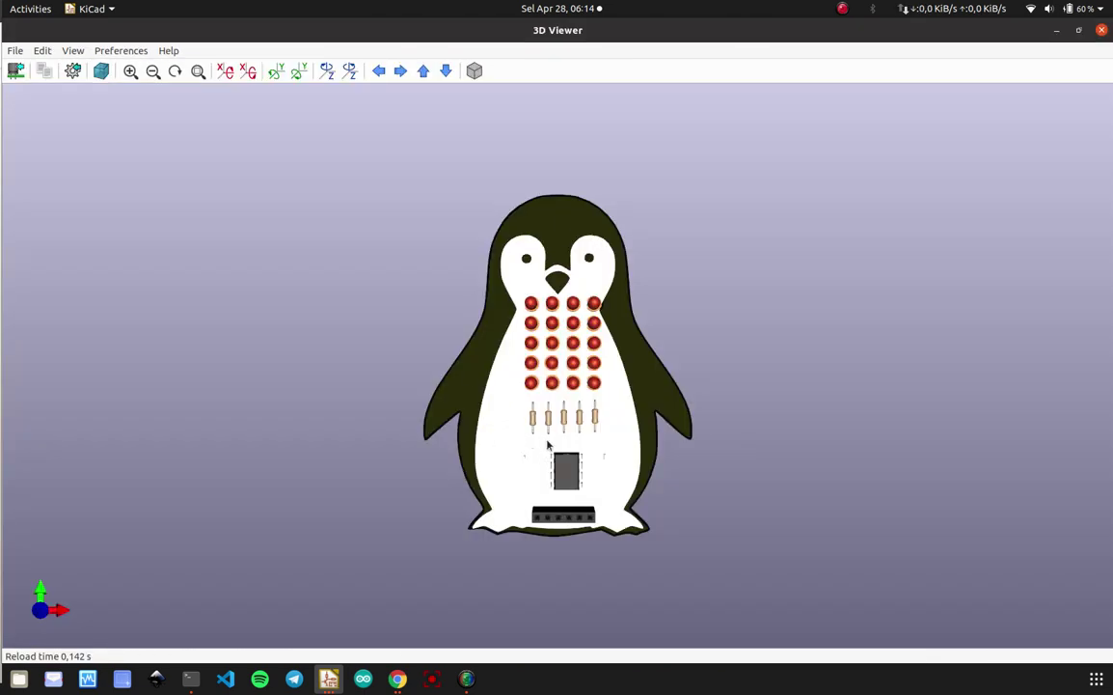
drag(548, 445, 860, 373)
drag(526, 384, 767, 359)
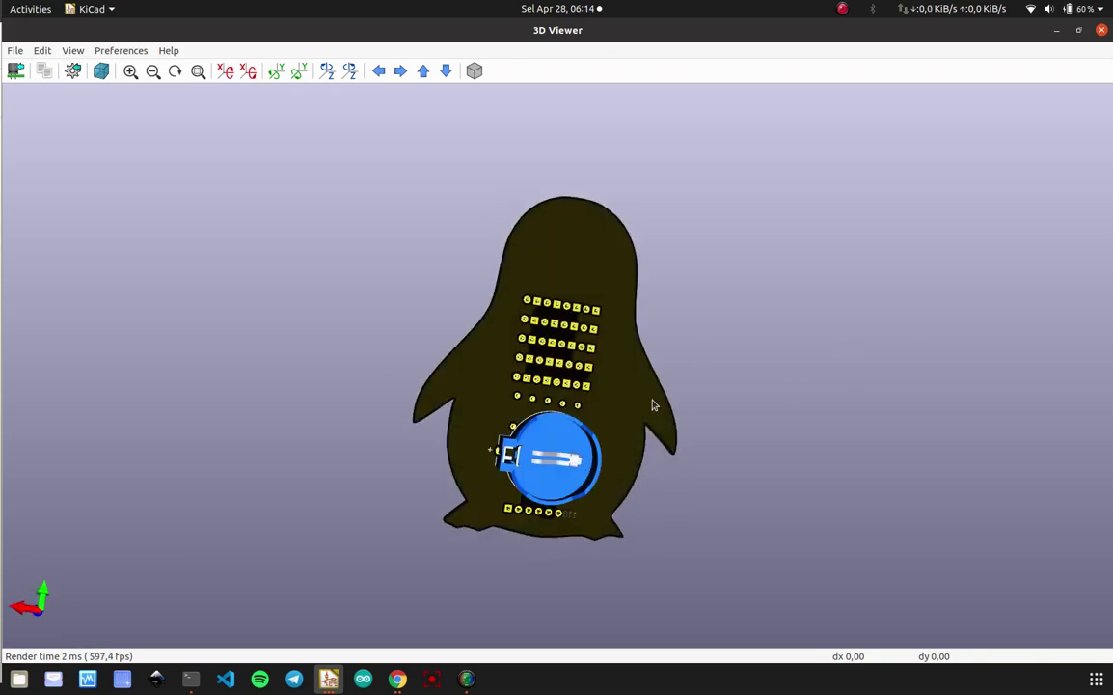
scroll(649, 394, up, 4)
drag(623, 396, 318, 396)
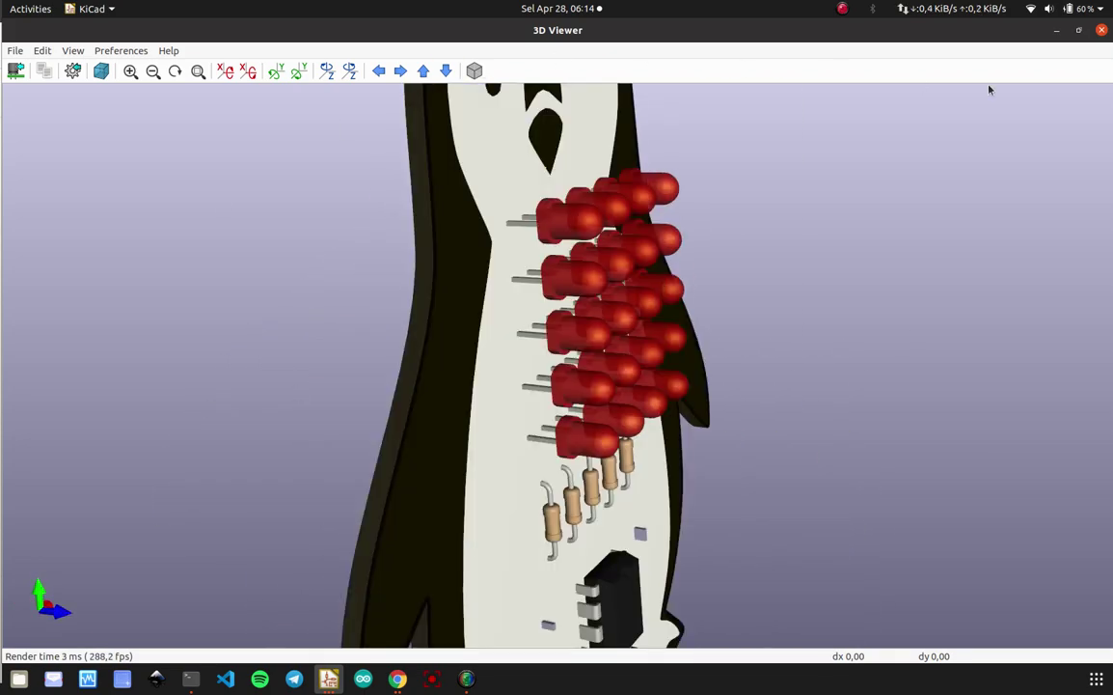
click(1101, 30)
- Delete the existing rectangular copper zones surrounding the penguin outline
scroll(487, 368, down, 6)
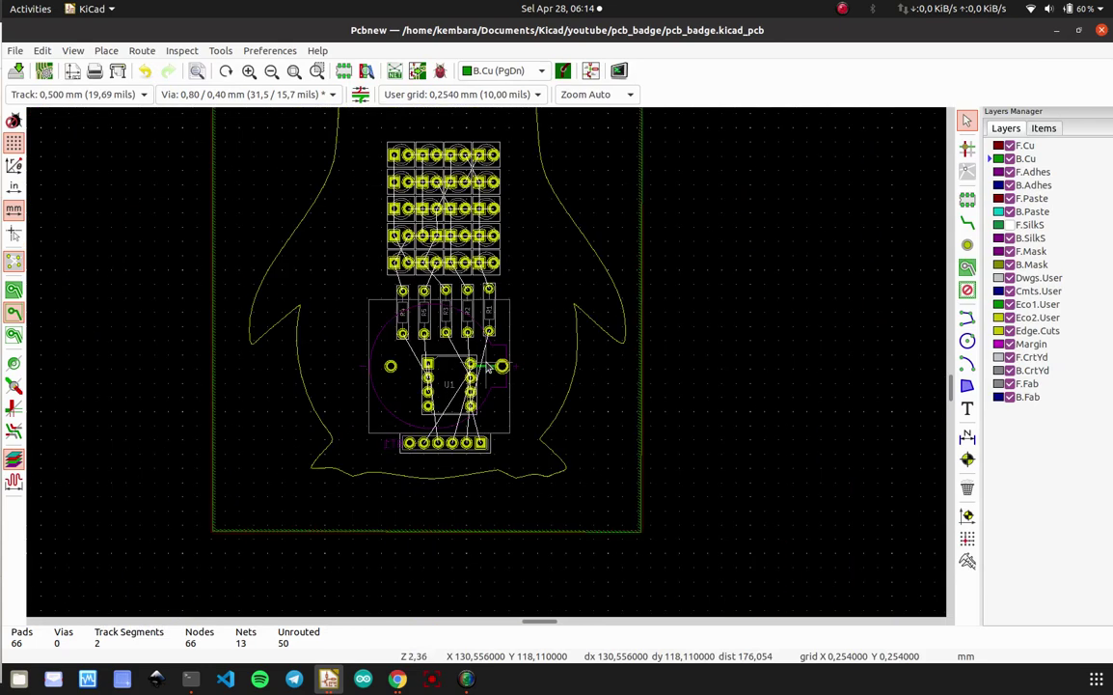
scroll(488, 368, up, 3)
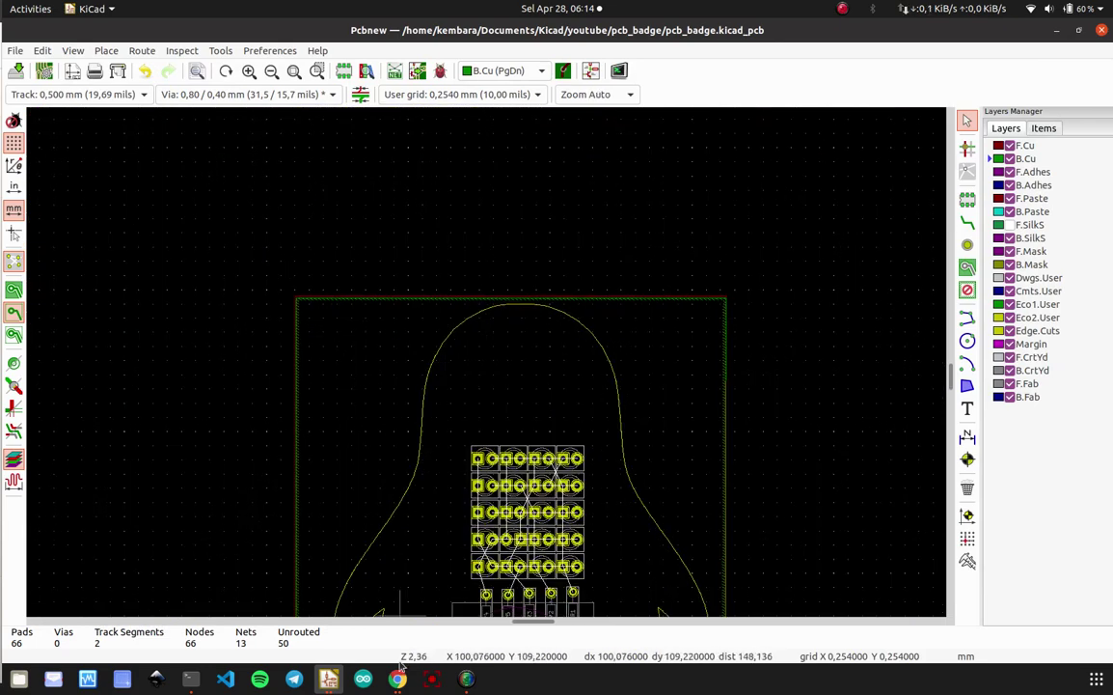
drag(301, 339, 209, 259)
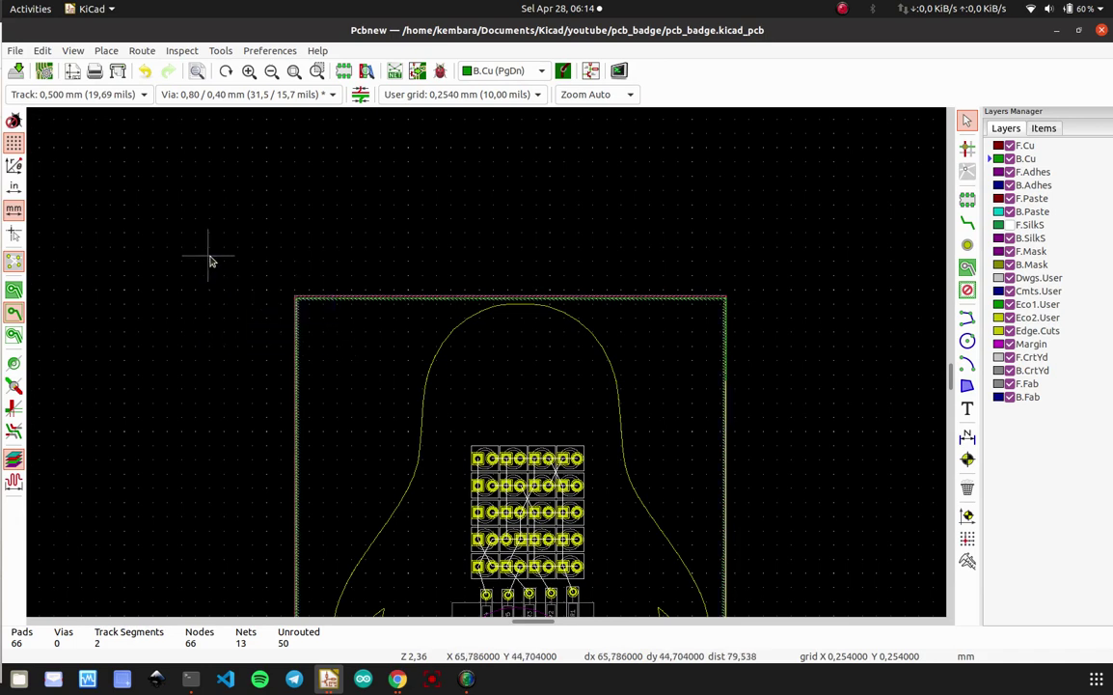
key(Delete)
scroll(281, 298, down, 1)
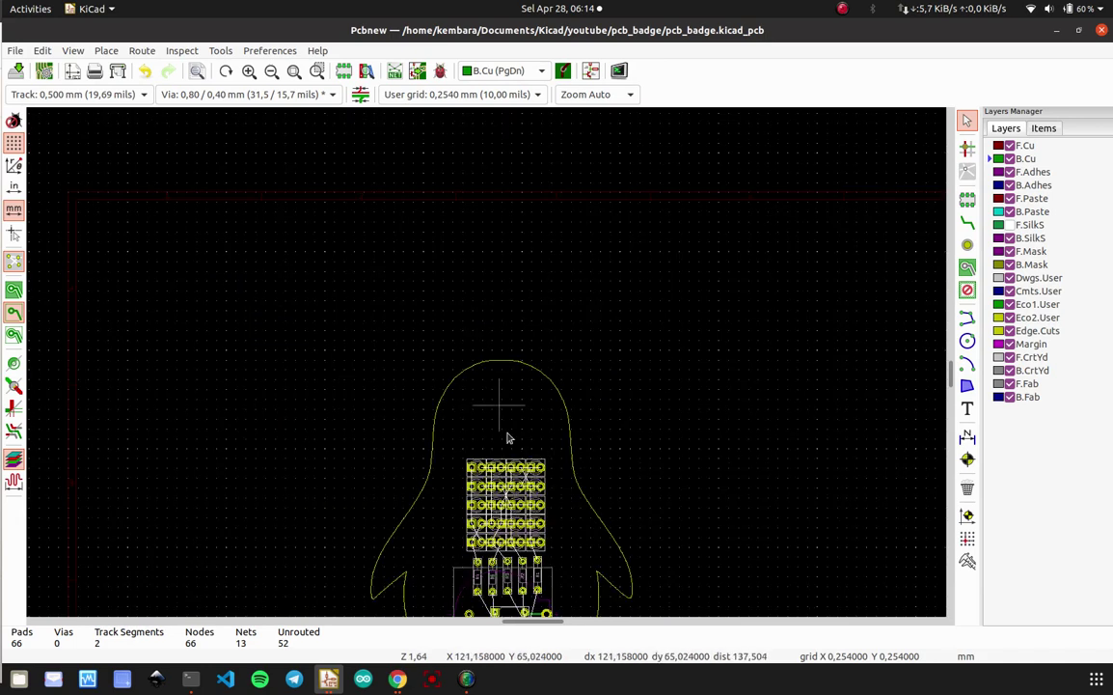
middle_drag(483, 339, 466, 272)
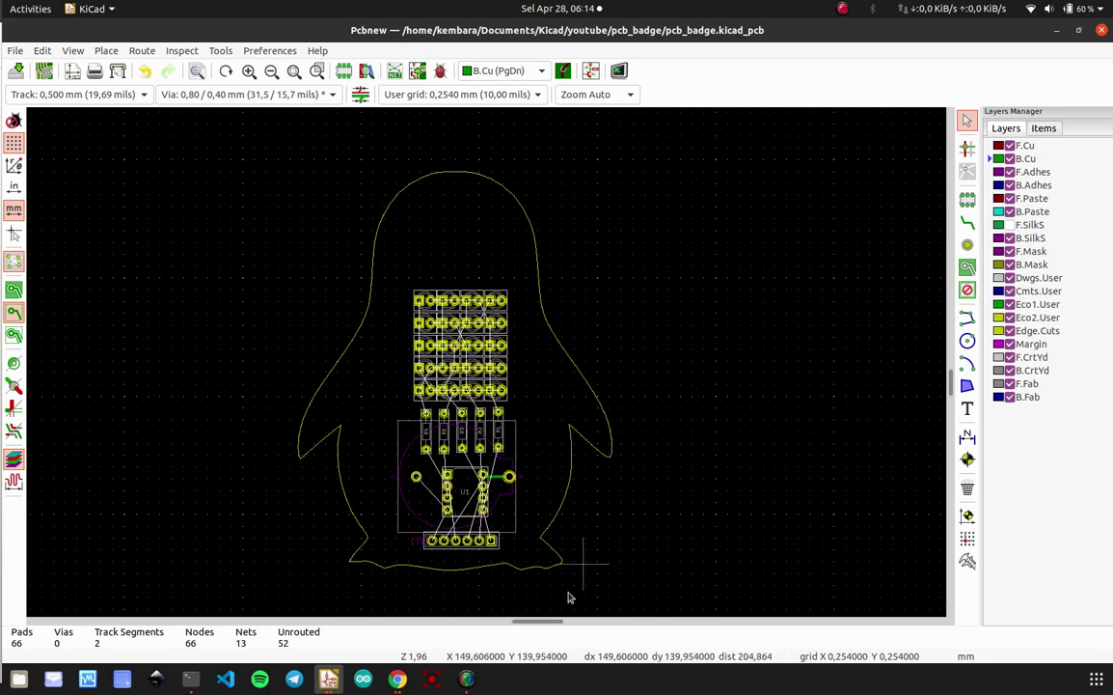
- Trace the unrouted GND connections from the battery holder's negative pad through U1 pad 4 to the six-pin header, and view the resistor row
scroll(530, 409, up, 9)
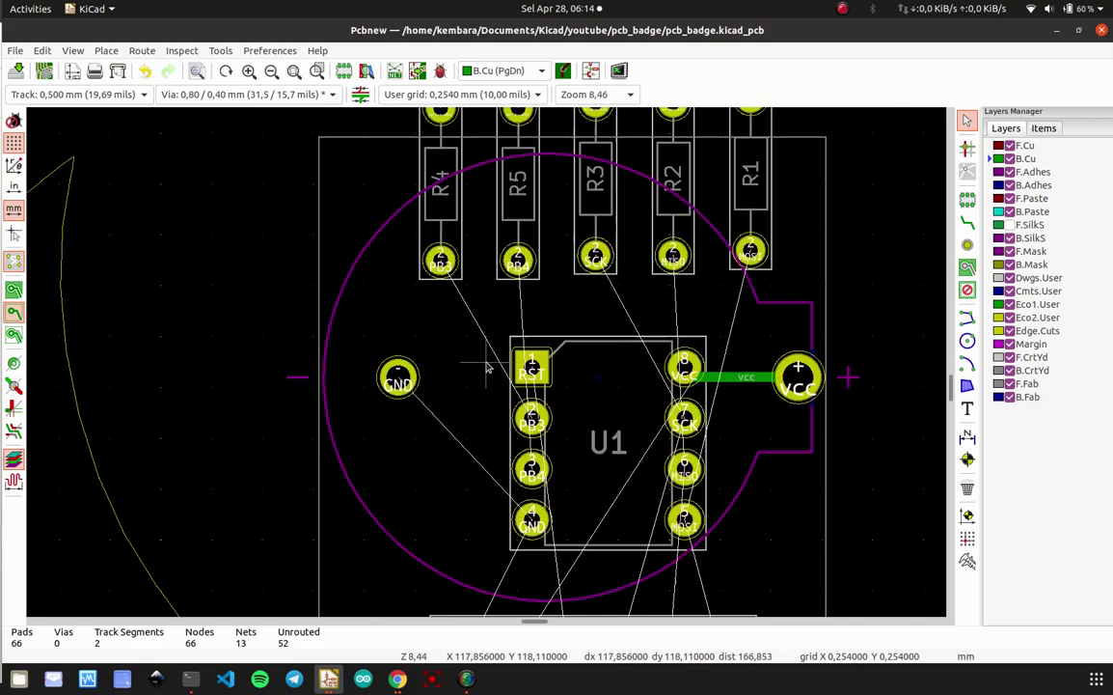
middle_drag(352, 355, 249, 243)
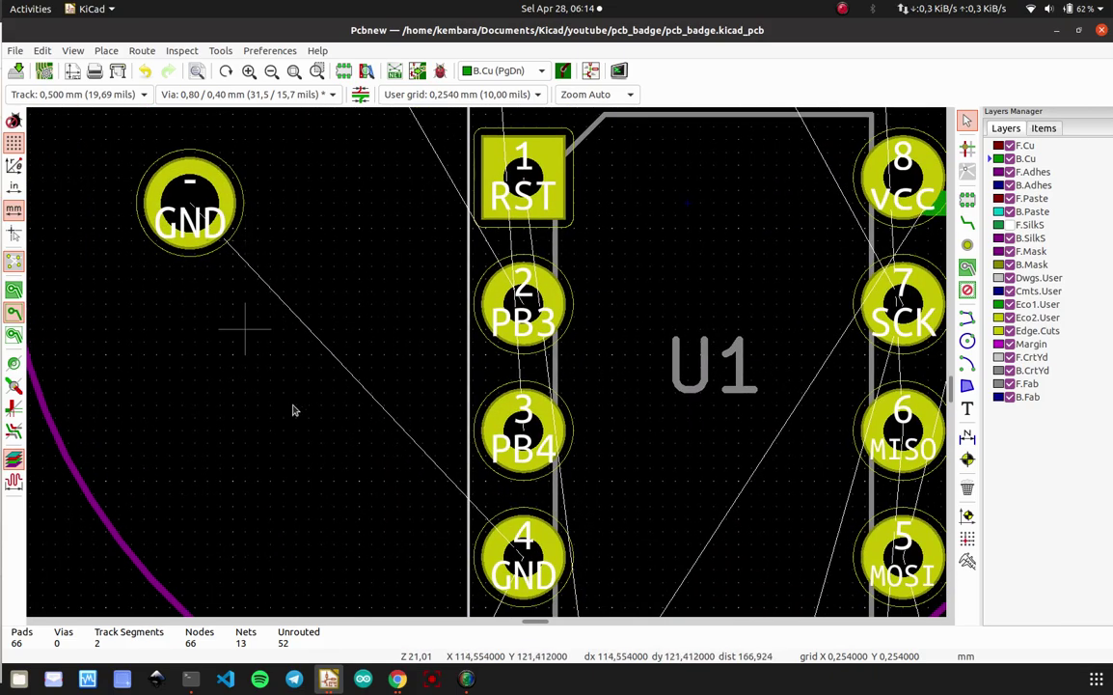
scroll(528, 535, down, 1)
scroll(466, 343, up, 1)
scroll(464, 422, down, 2)
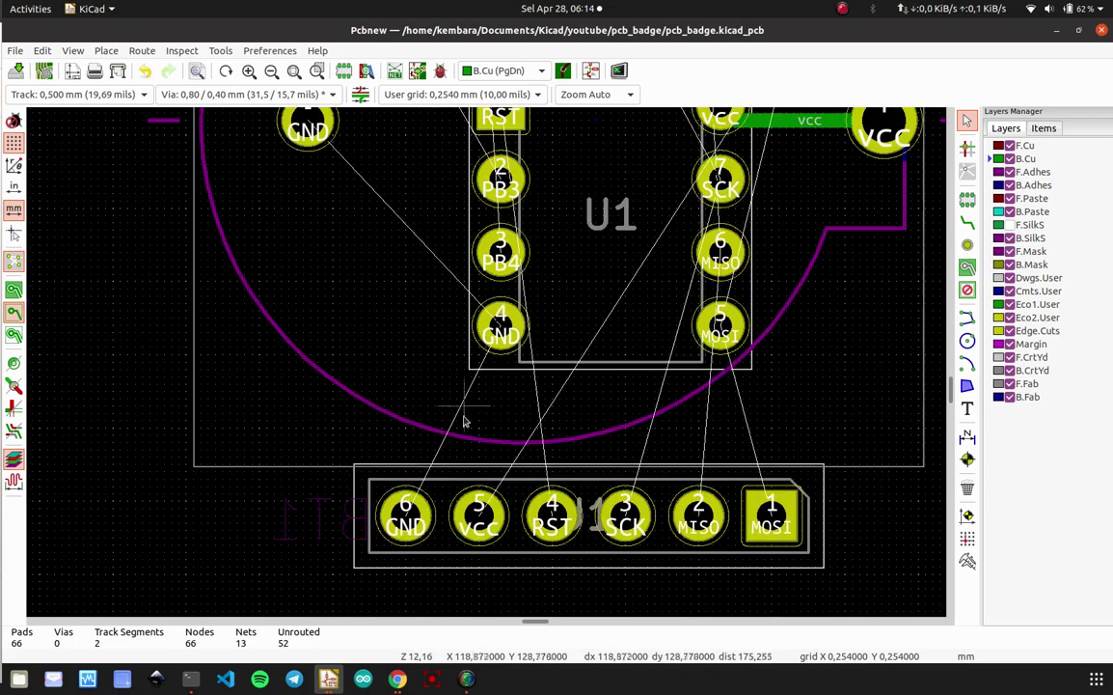
shift+scroll(681, 153, up, 10)
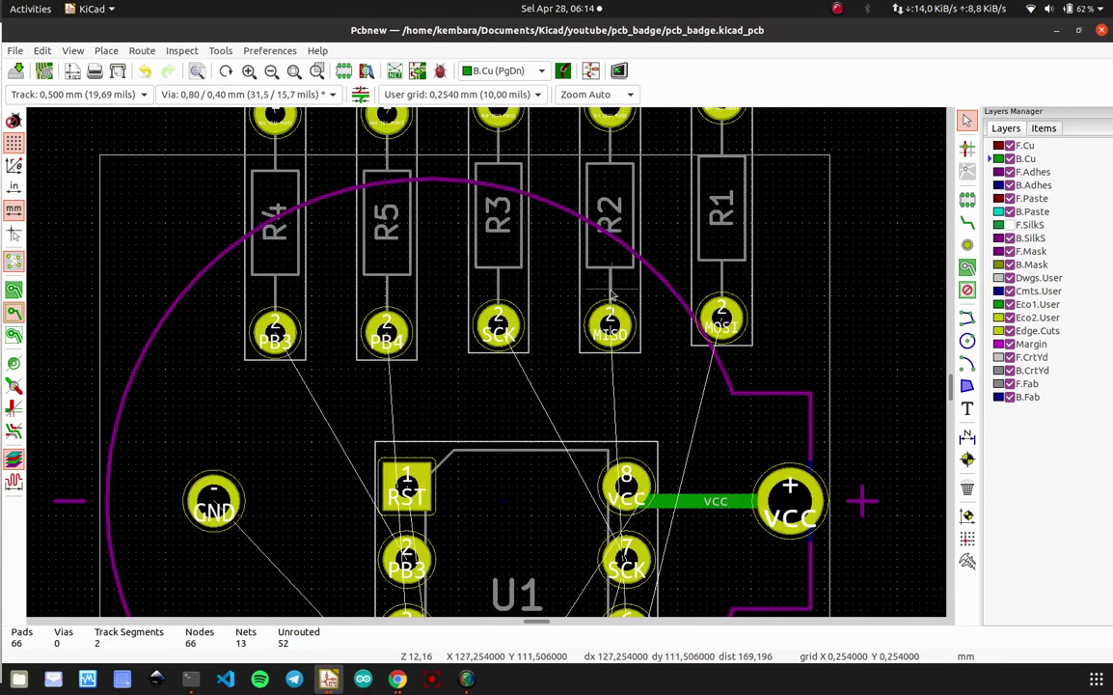
- Examine the unrouted connections of the LED matrix up close, and compare them with the resistors and U1 across the whole badge
scroll(487, 367, up, 2)
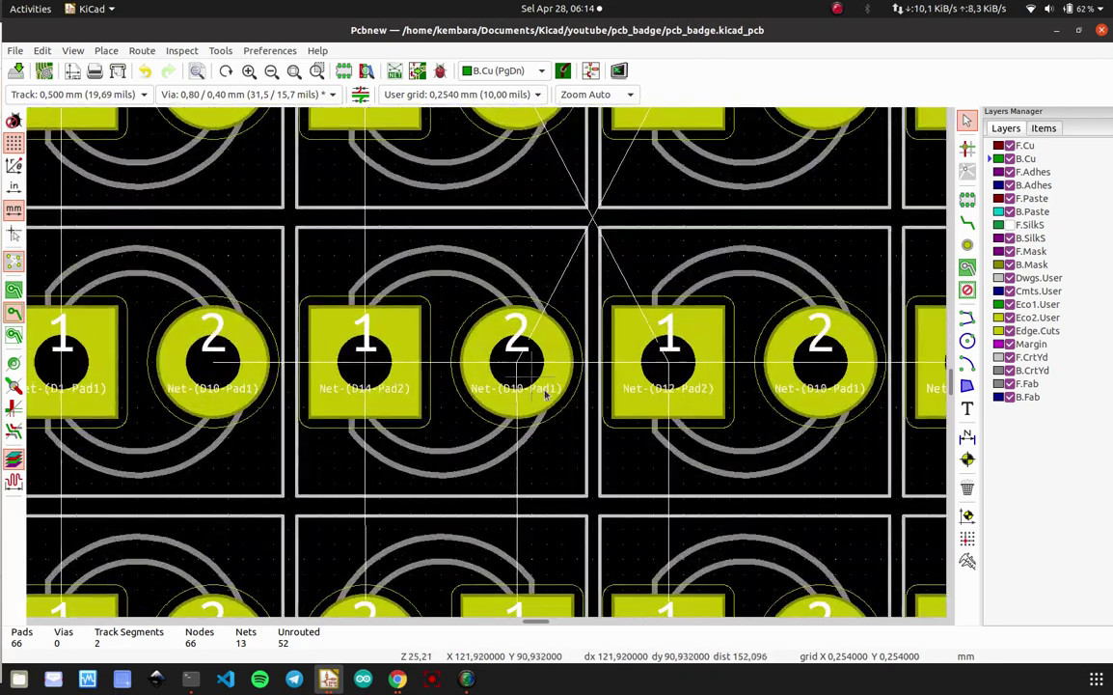
scroll(366, 374, down, 3)
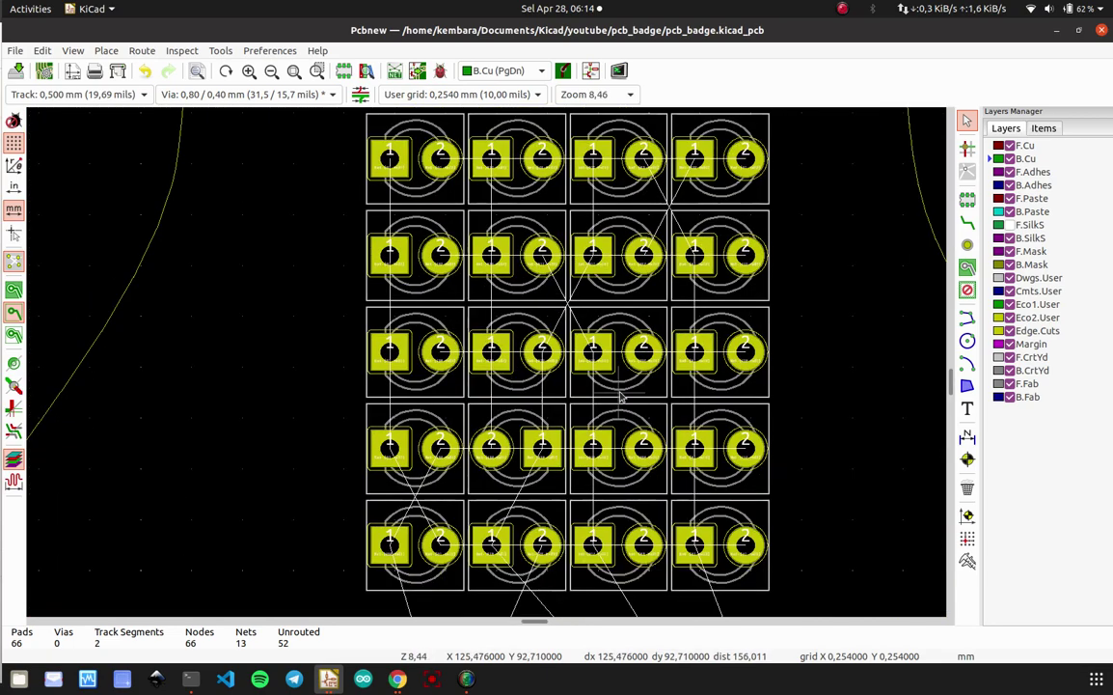
scroll(487, 369, down, 3)
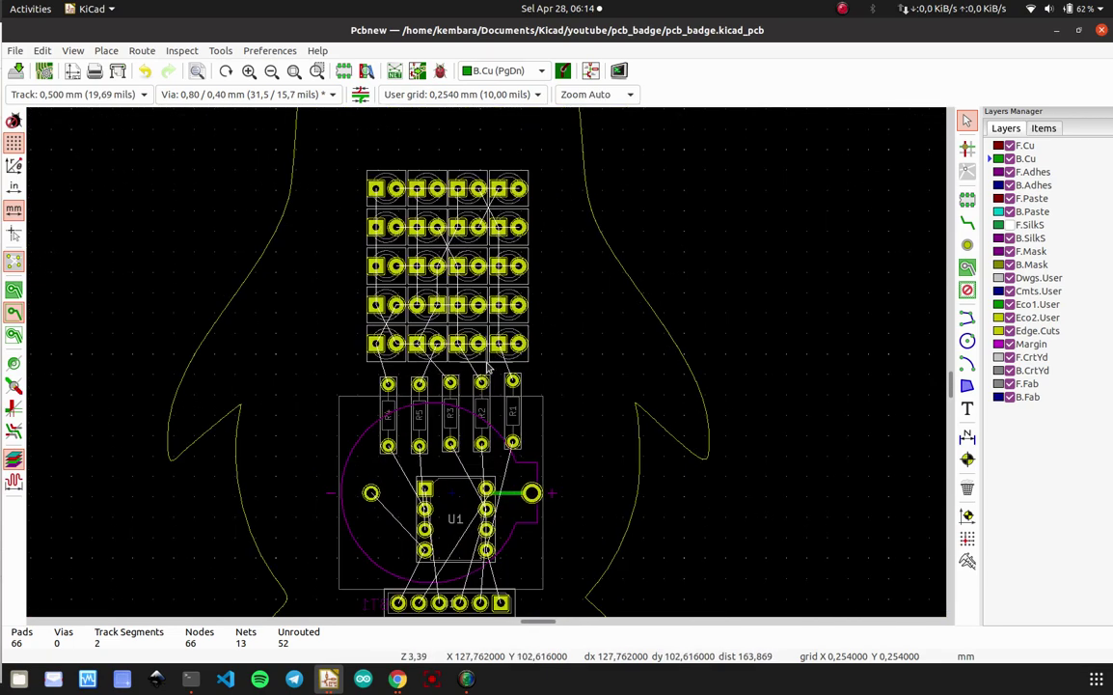
scroll(487, 369, down, 1)
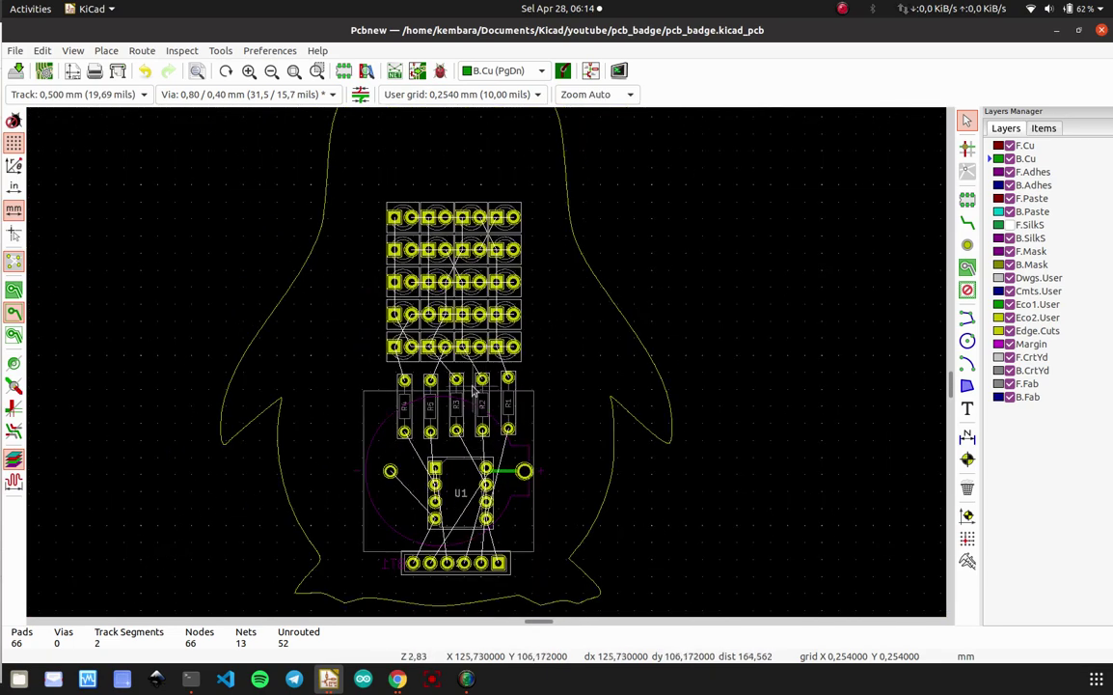
scroll(487, 371, up, 3)
scroll(482, 377, down, 2)
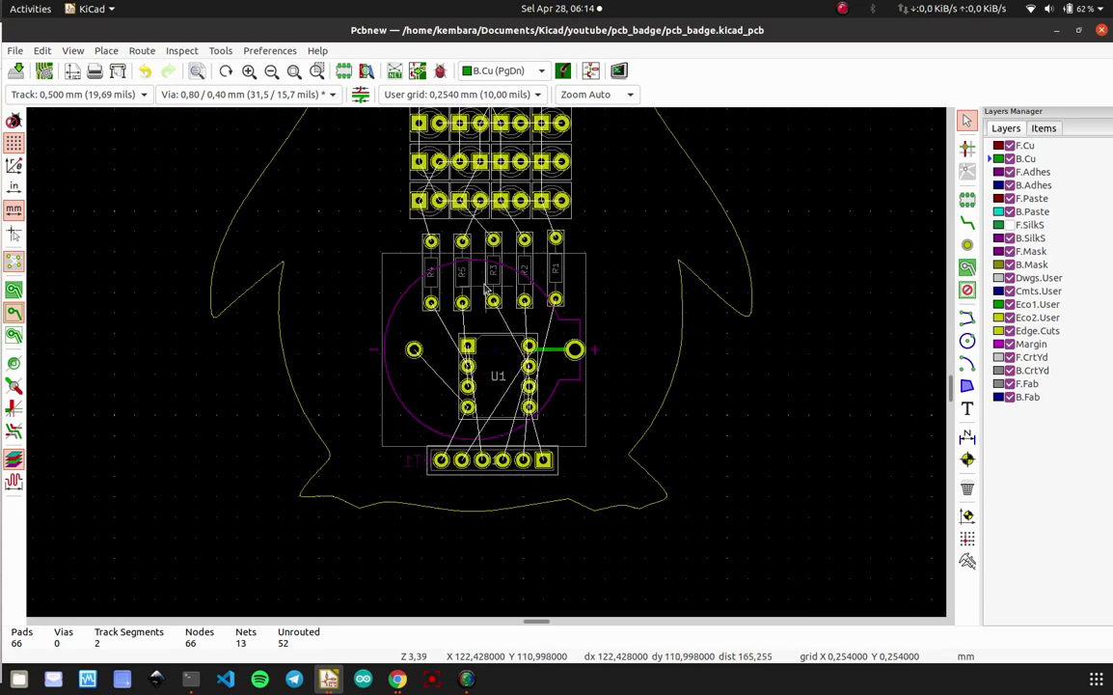
scroll(478, 381, up, 2)
scroll(362, 509, up, 1)
scroll(577, 347, down, 5)
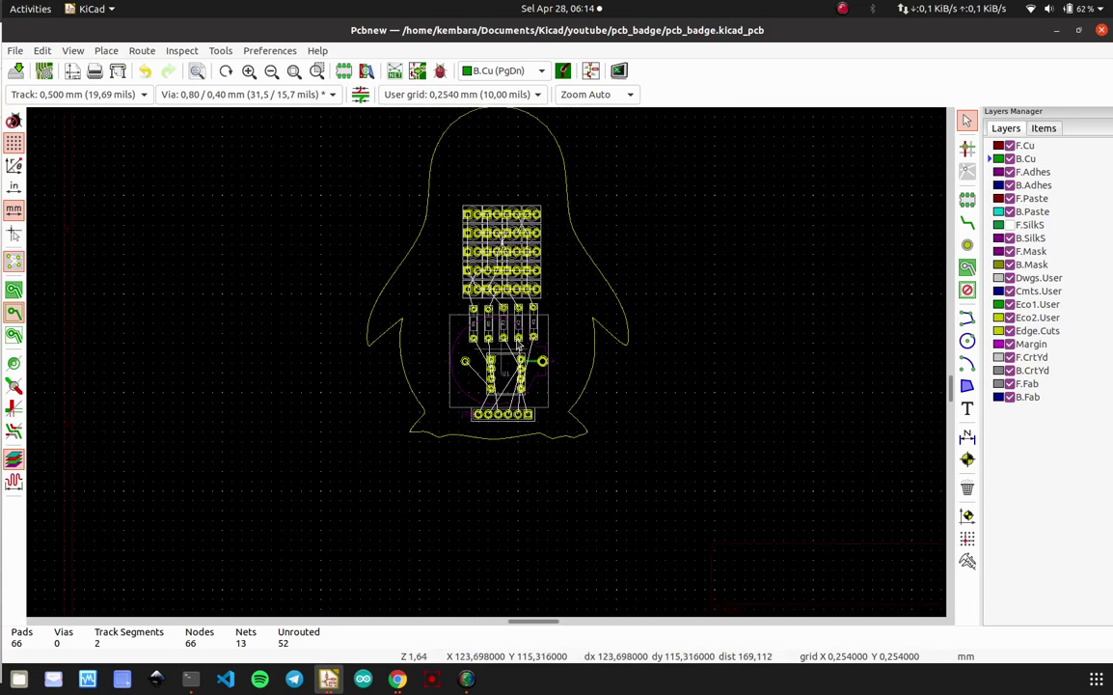
- Start a copper zone beyond the upper-left side of the penguin outline, on layer F.Cu only and assigned to the GND net
click(968, 267)
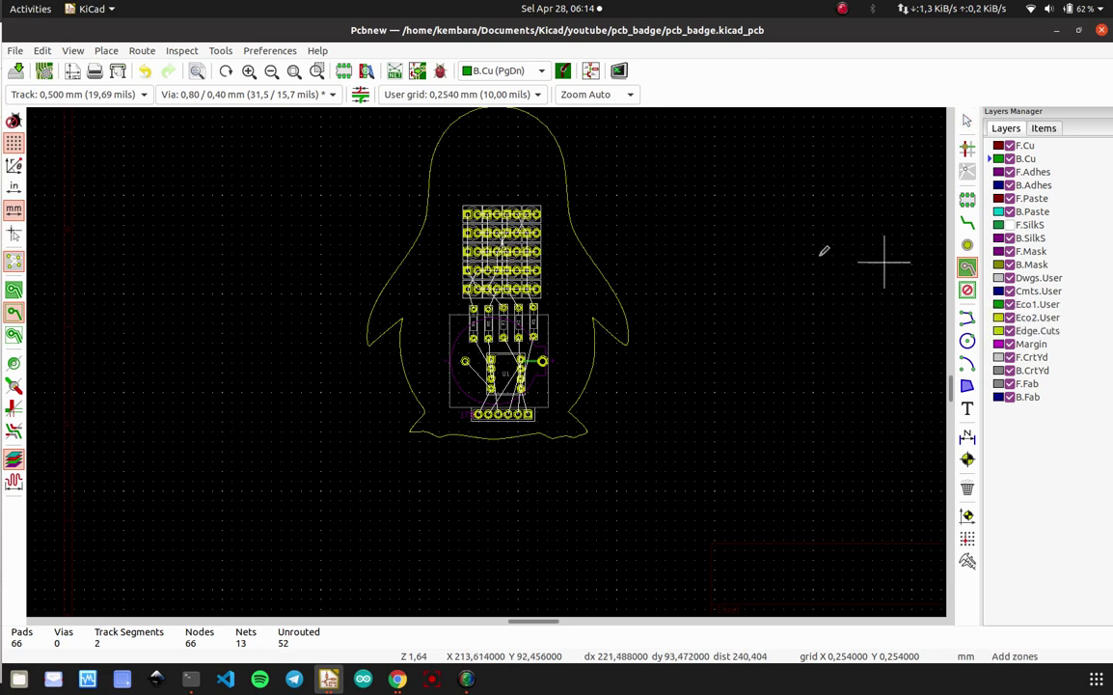
middle_drag(705, 219, 691, 259)
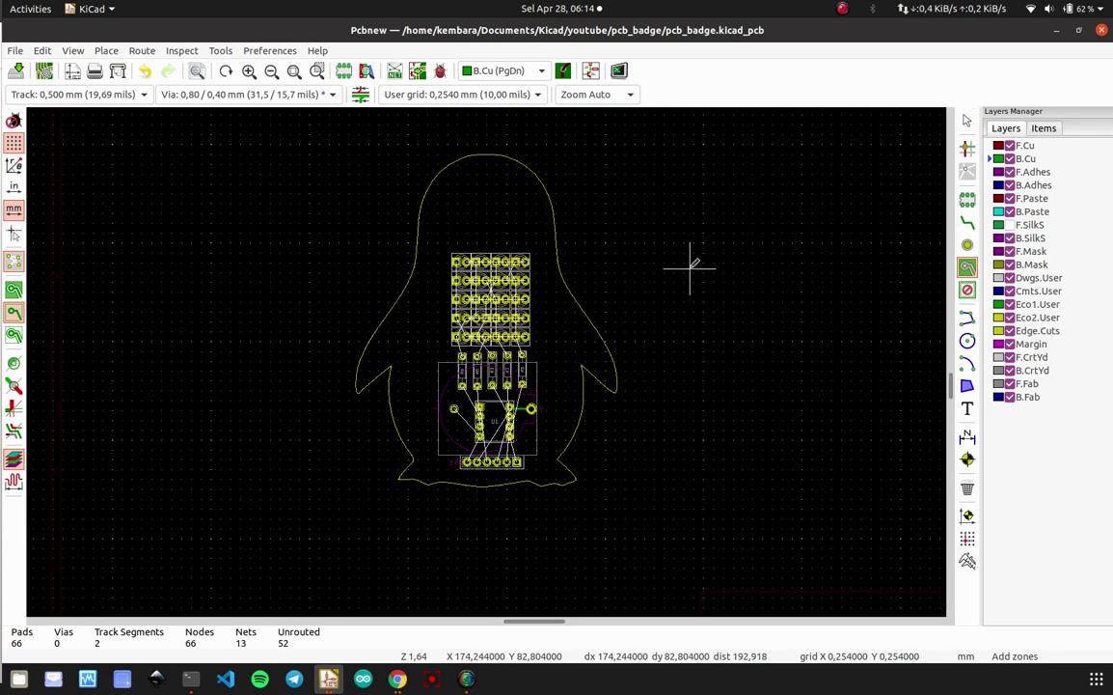
click(343, 137)
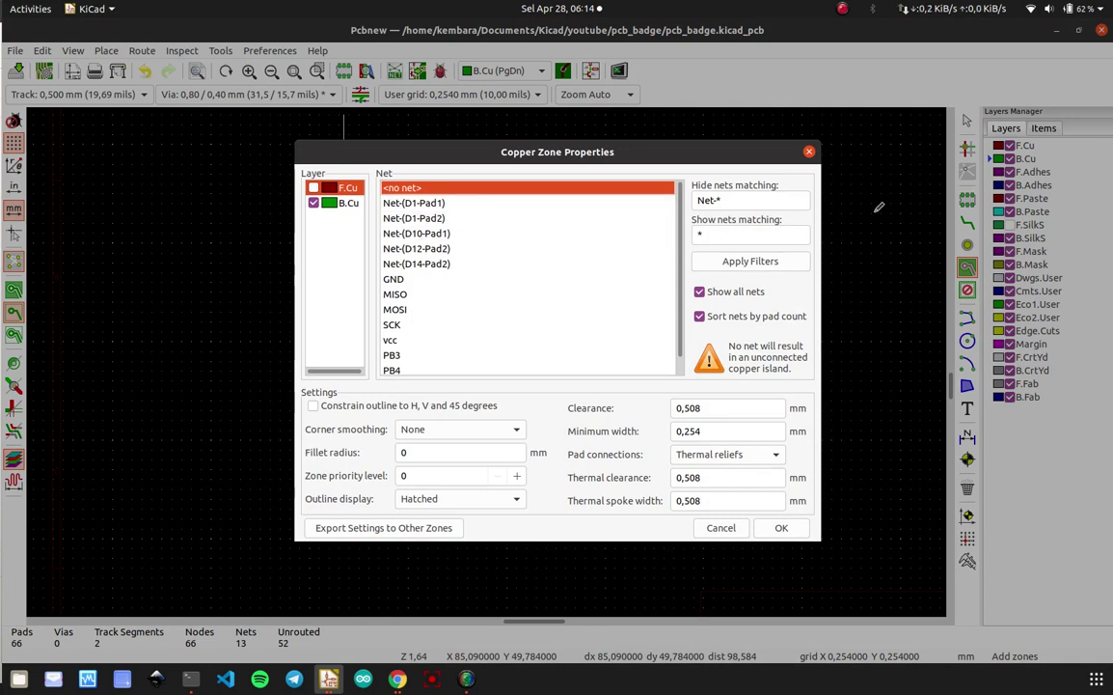
click(314, 188)
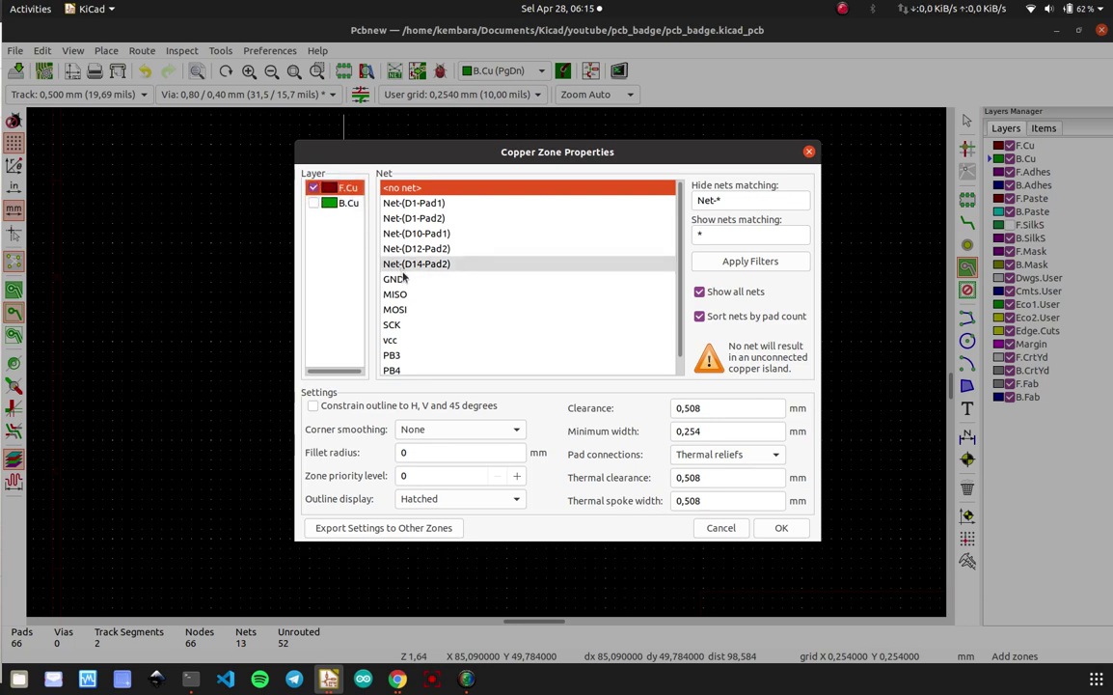
click(394, 279)
click(782, 528)
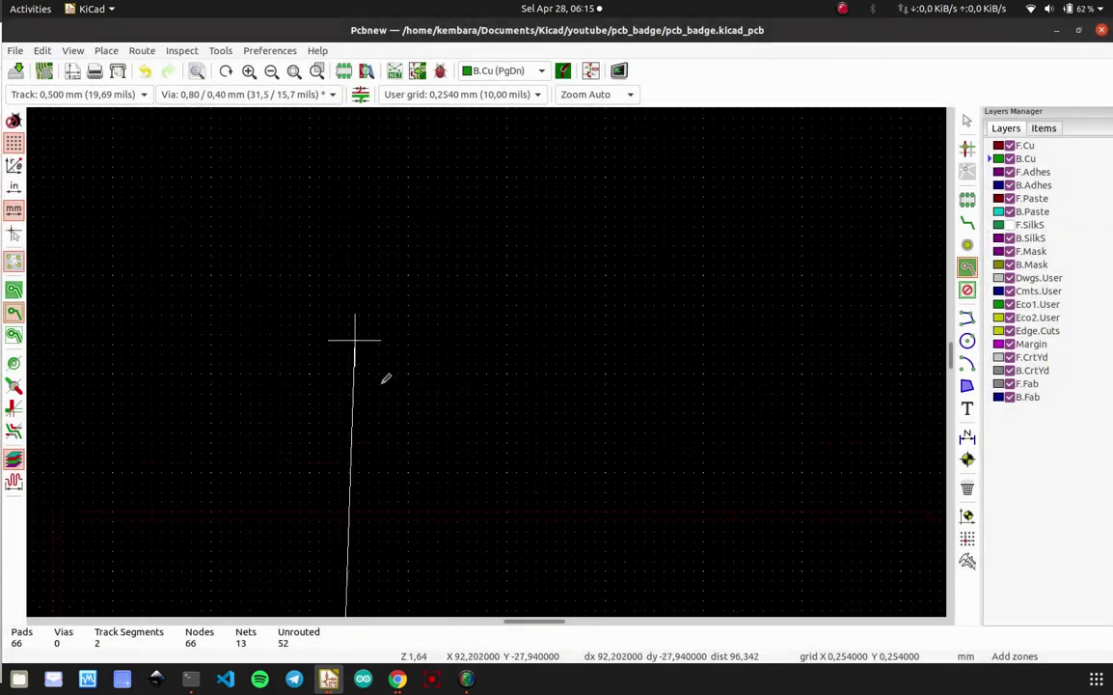
- Complete the F.Cu GND zone as a rectangle about 80 x 105 mm enclosing the whole penguin outline
scroll(388, 367, down, 3)
scroll(498, 403, up, 3)
scroll(487, 359, up, 2)
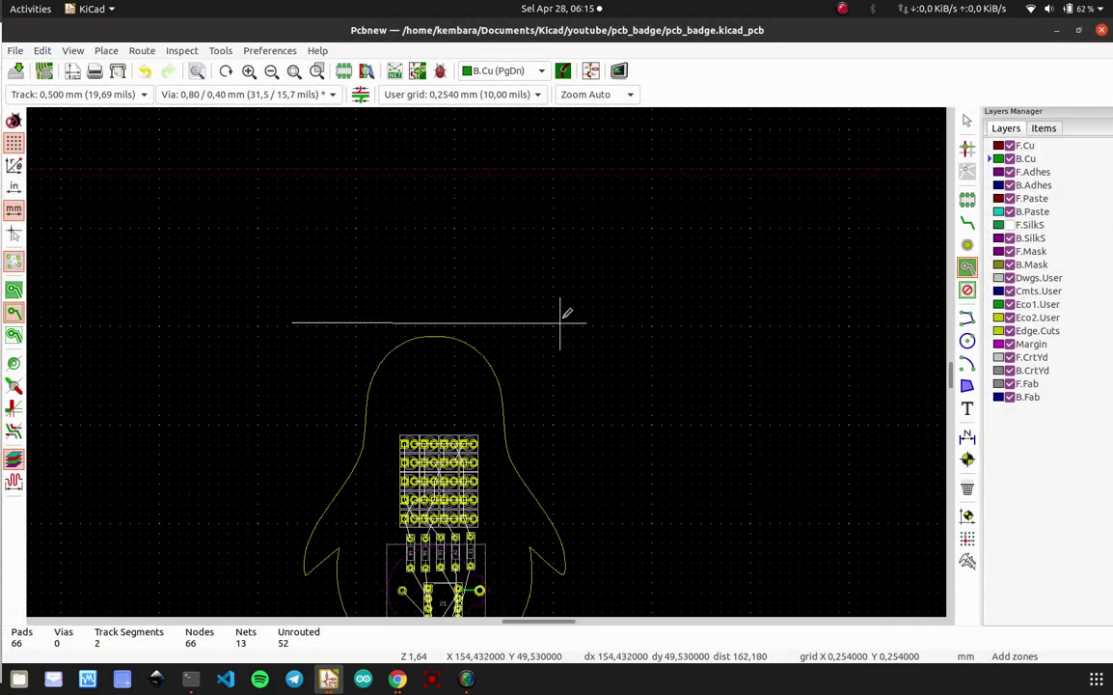
scroll(566, 312, down, 2)
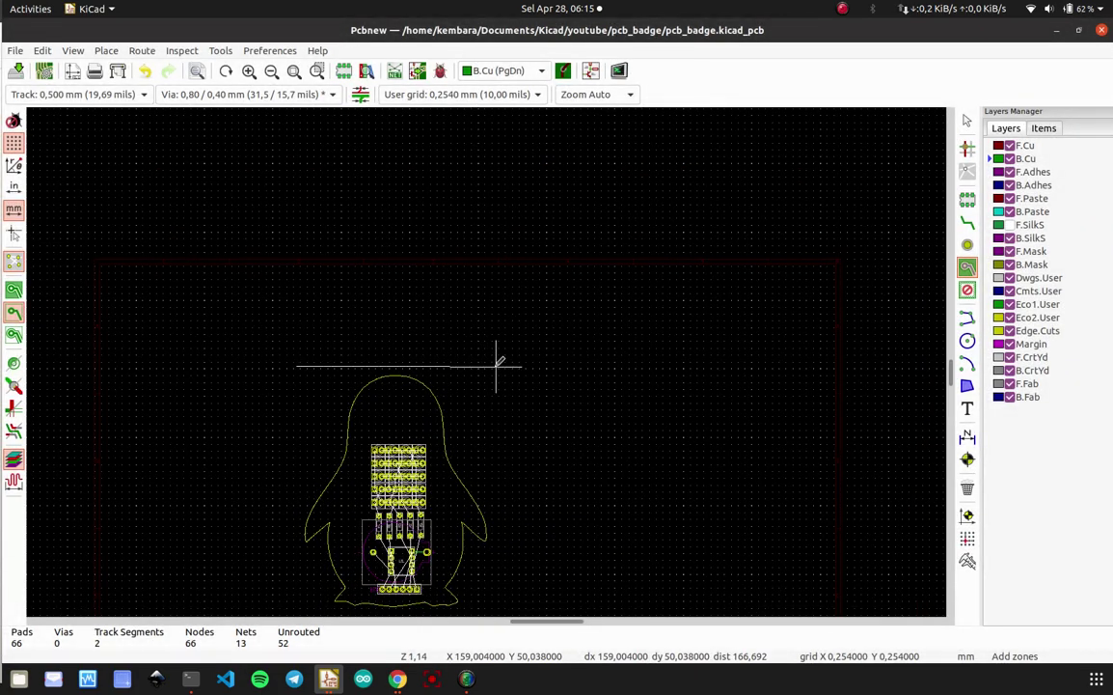
click(510, 367)
middle_drag(512, 407, 592, 174)
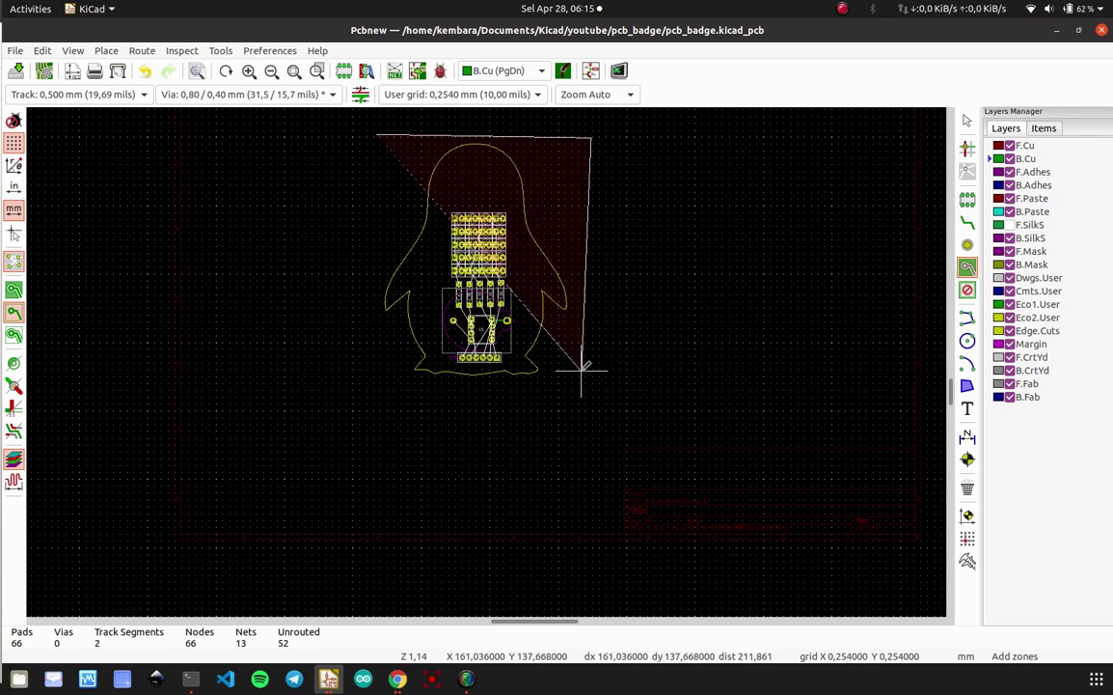
click(590, 415)
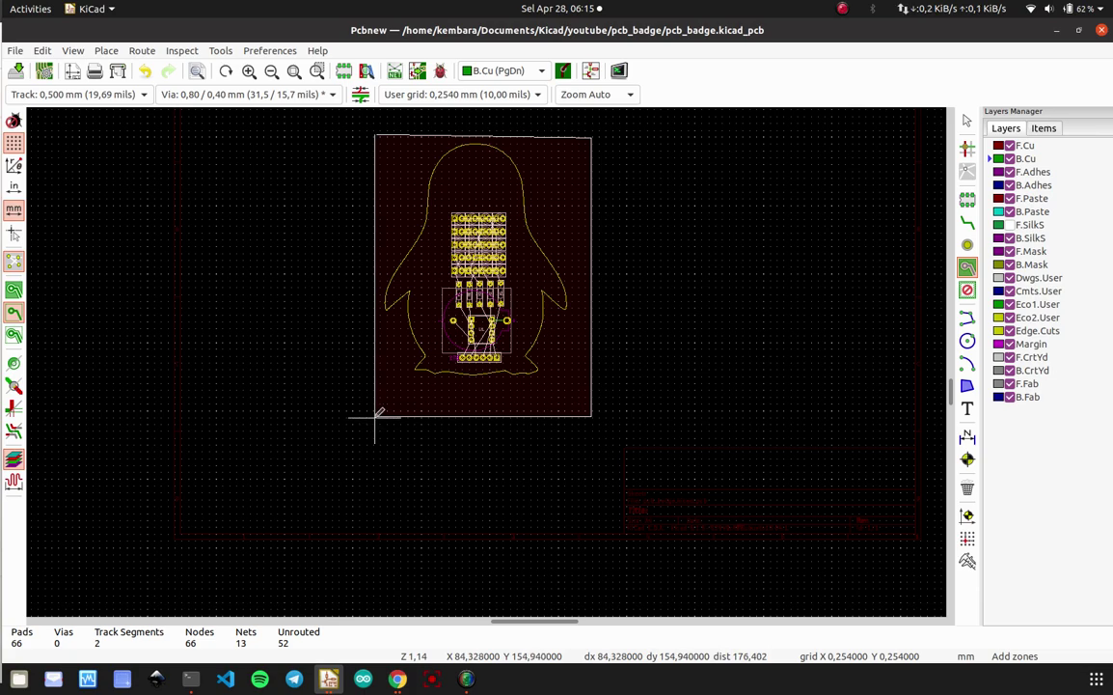
double_click(375, 416)
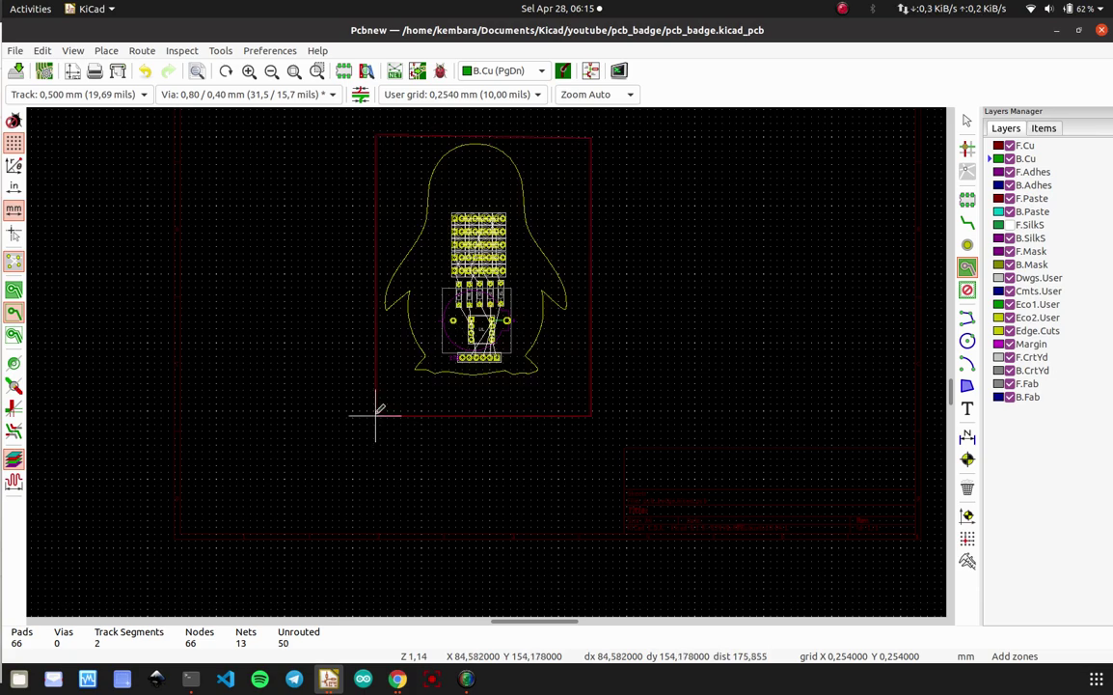
scroll(509, 378, up, 1)
scroll(511, 376, down, 2)
scroll(490, 357, up, 2)
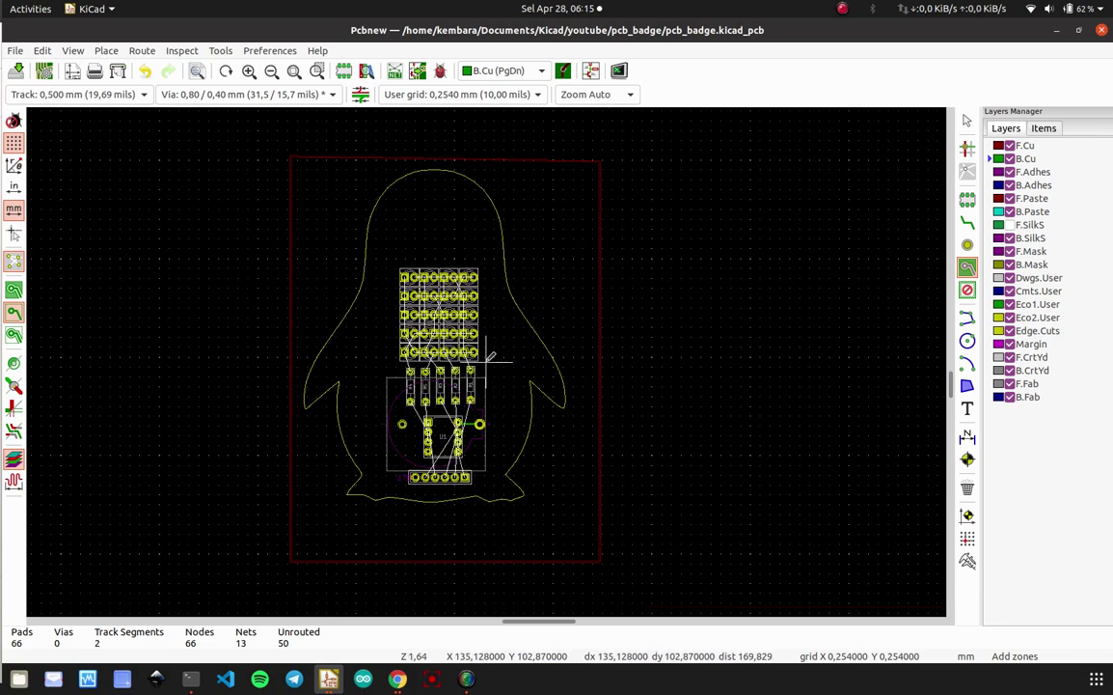
key(Escape)
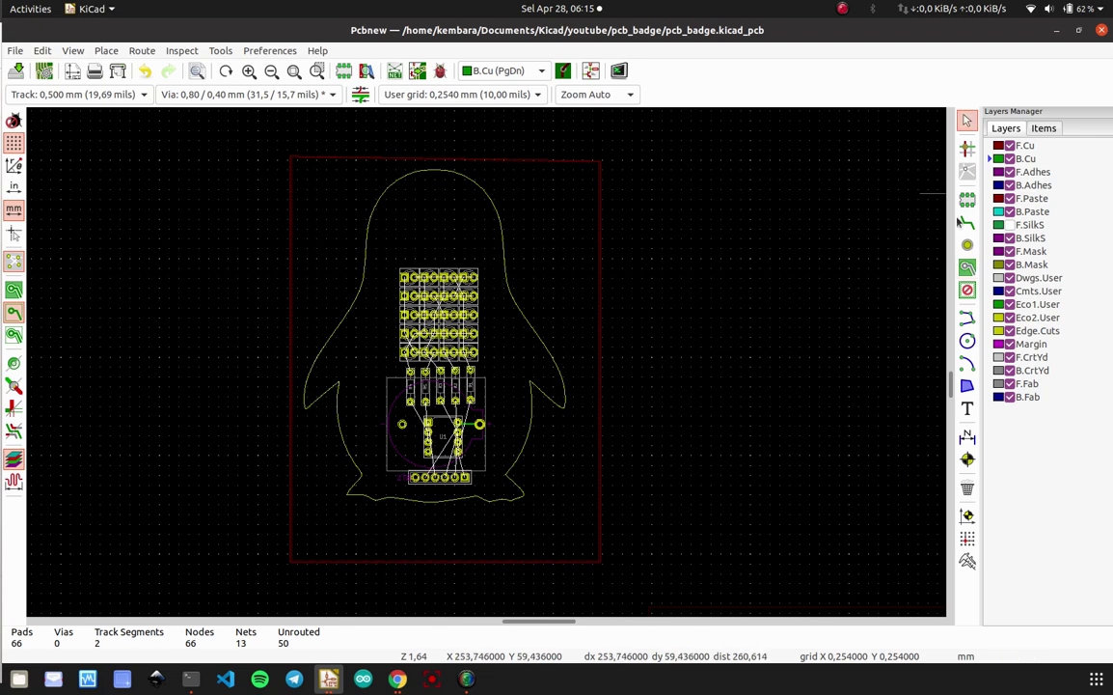
- Start a second copper zone at the existing zone's upper-left corner, on layer B.Cu only and assigned to the GND net
click(968, 266)
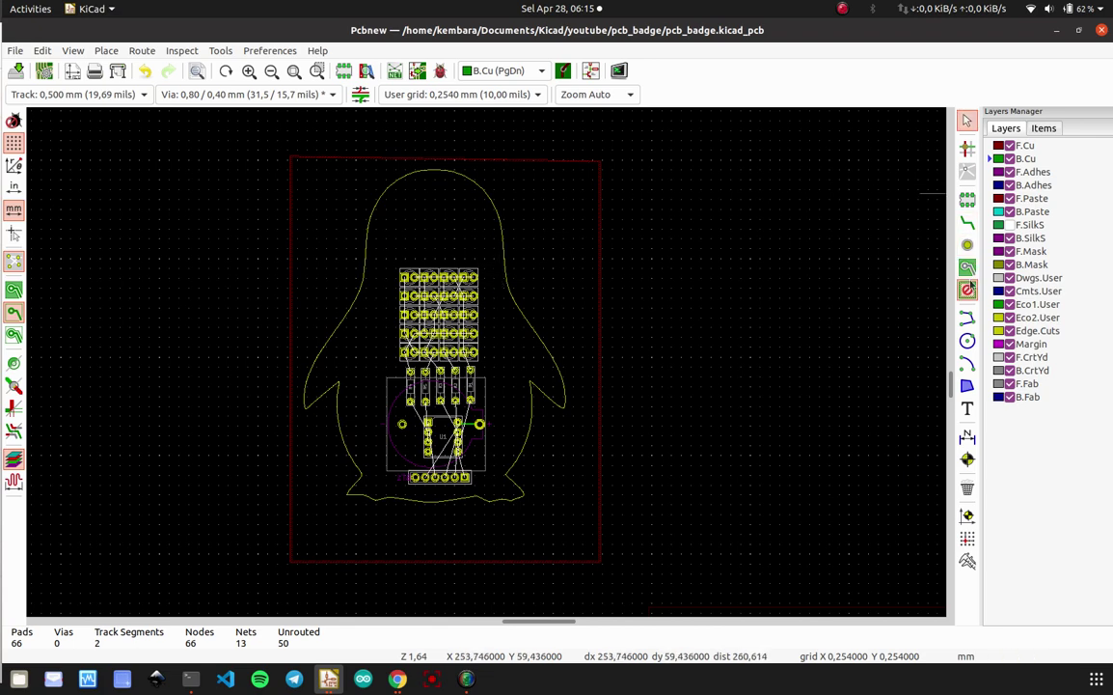
click(289, 155)
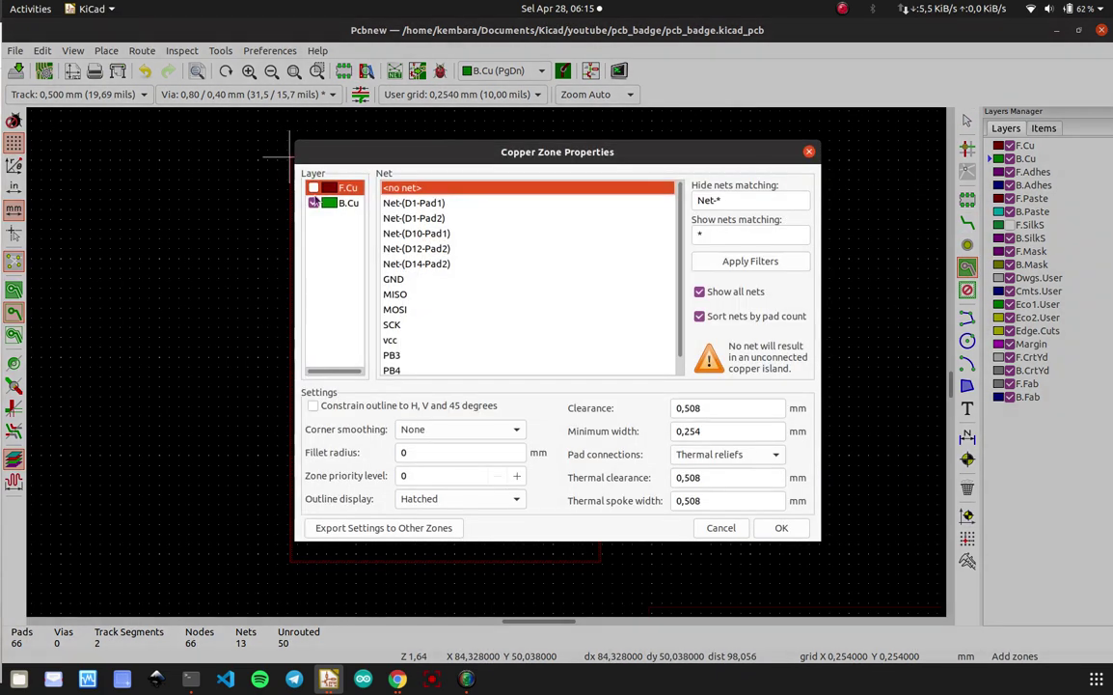
click(397, 279)
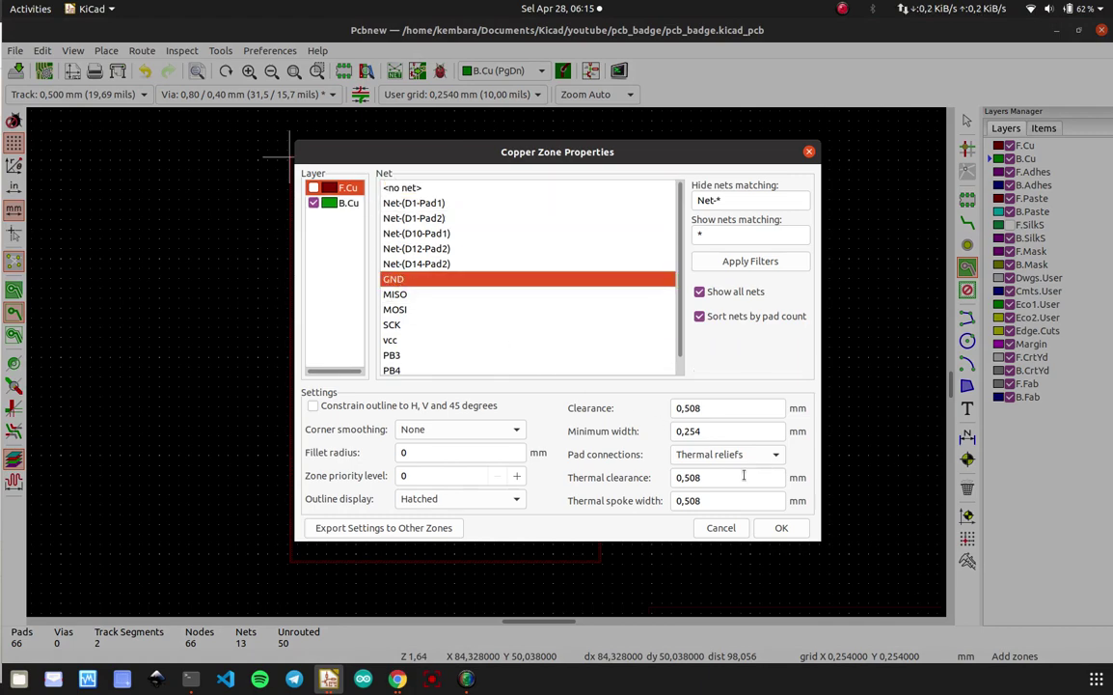
click(781, 527)
- Outline the B.Cu GND zone as a rectangle about 80 x 105 mm along the F.Cu zone's edges and save the board
scroll(517, 362, down, 5)
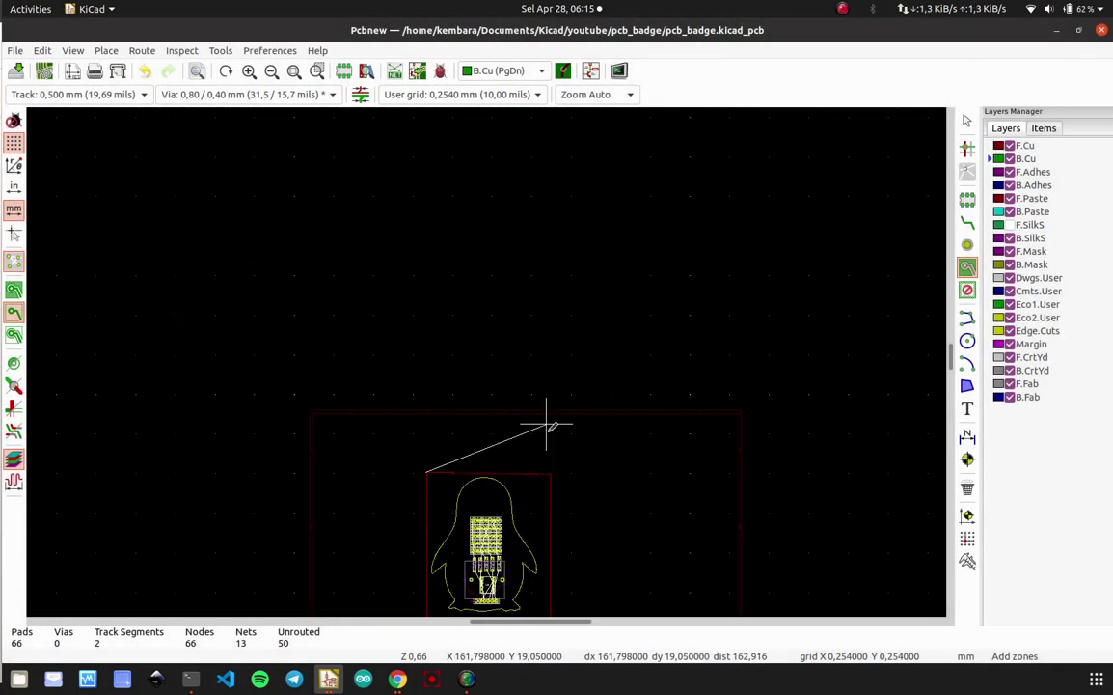
middle_drag(547, 428, 504, 314)
scroll(489, 352, up, 3)
middle_drag(486, 377, 519, 204)
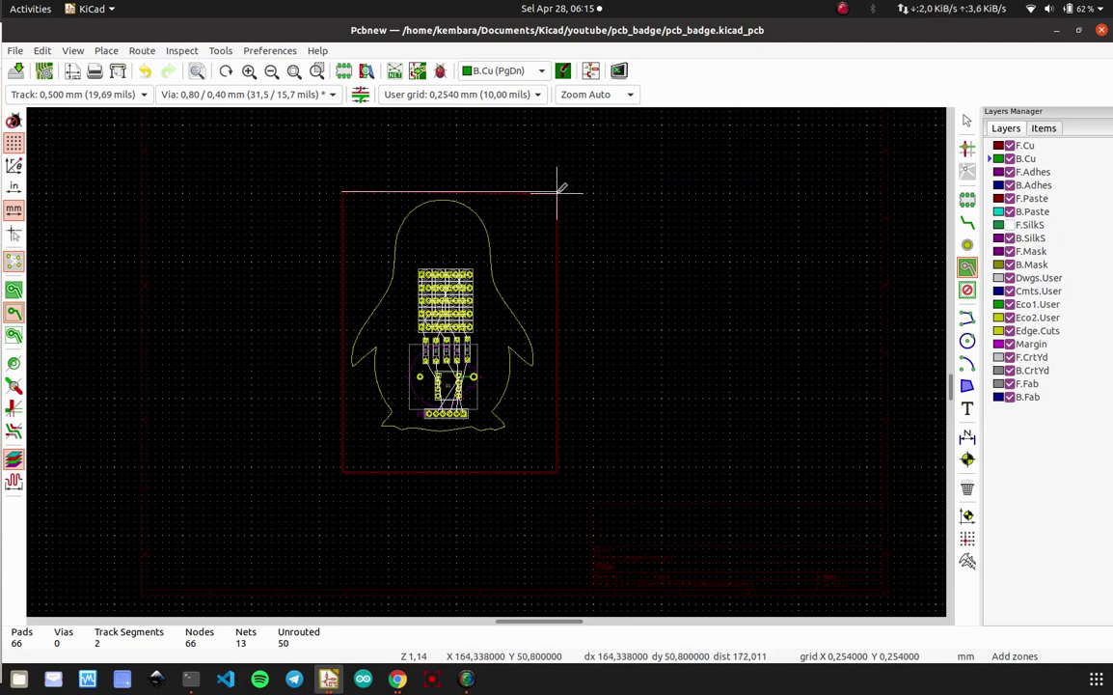
click(560, 192)
click(559, 473)
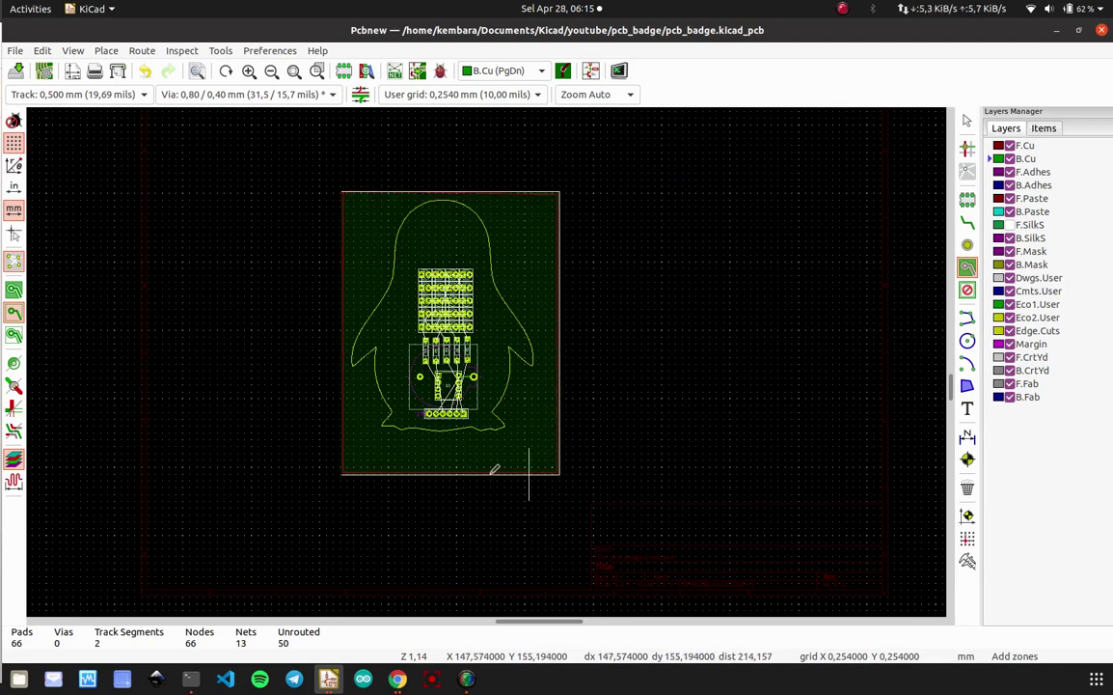
double_click(342, 473)
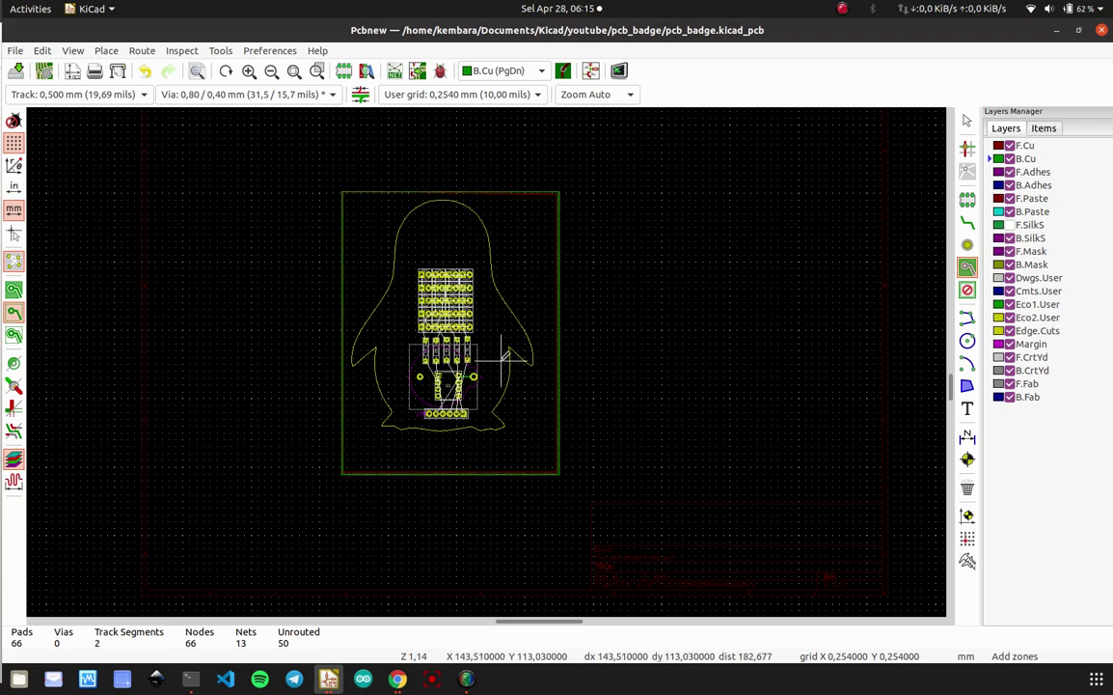
key(ctrl+s)
scroll(485, 357, up, 2)
key(Escape)
scroll(486, 357, down, 2)
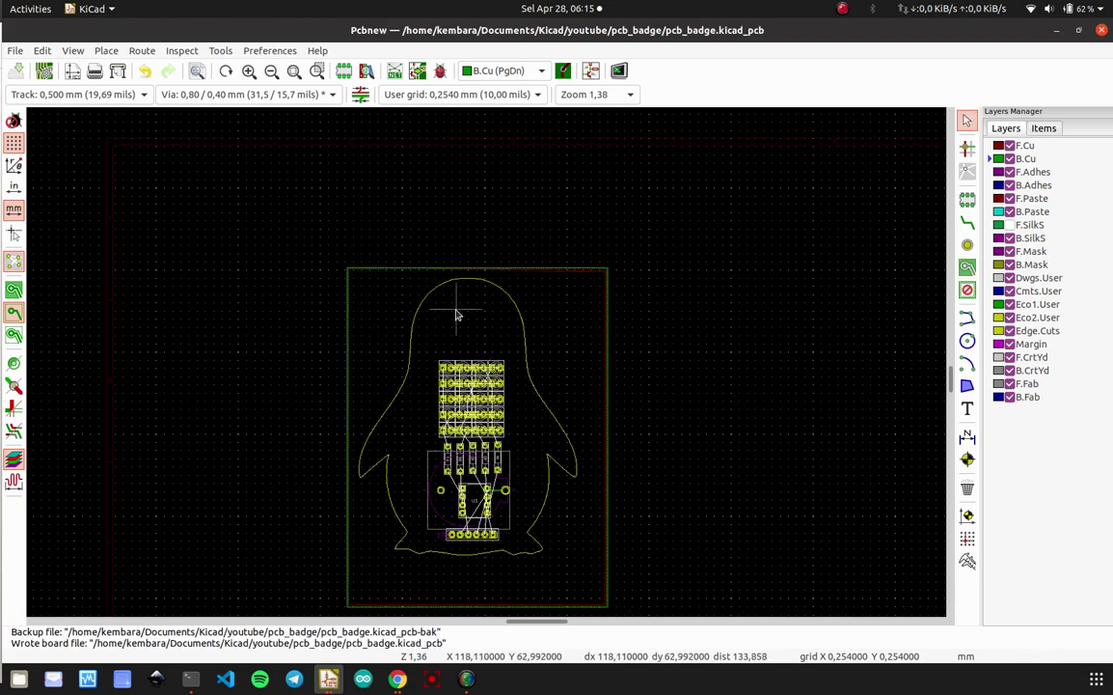
- Examine the LED matrix, the resistors and the pads of U1 and the battery holder up close, including their GND pads
scroll(396, 405, up, 2)
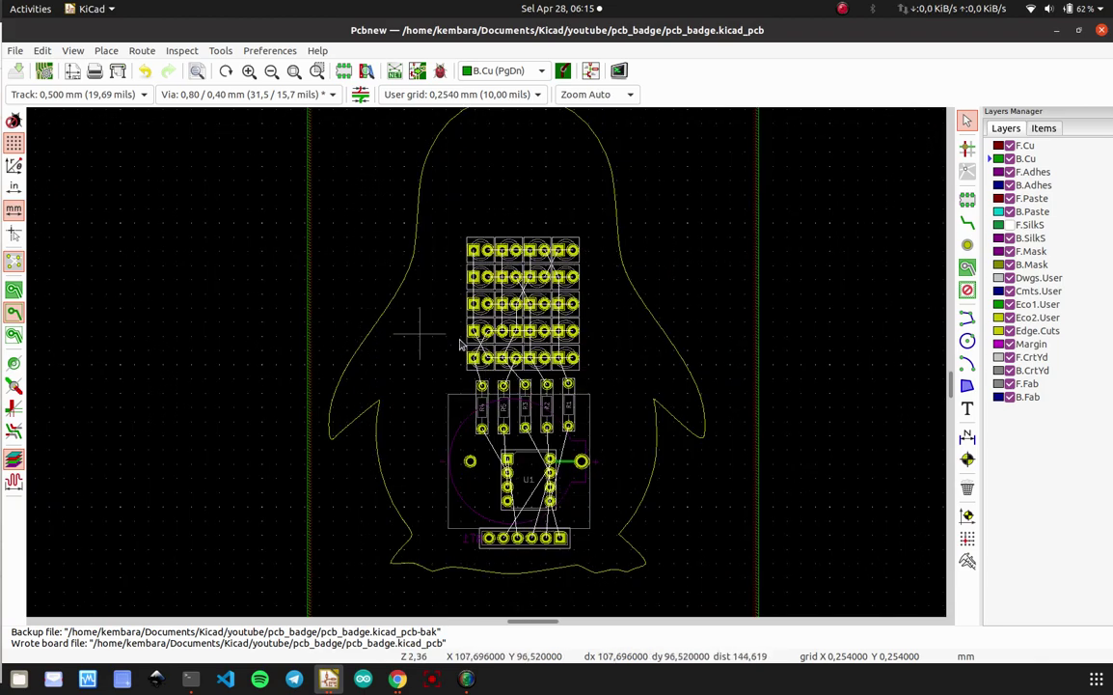
scroll(534, 367, up, 2)
scroll(521, 366, down, 2)
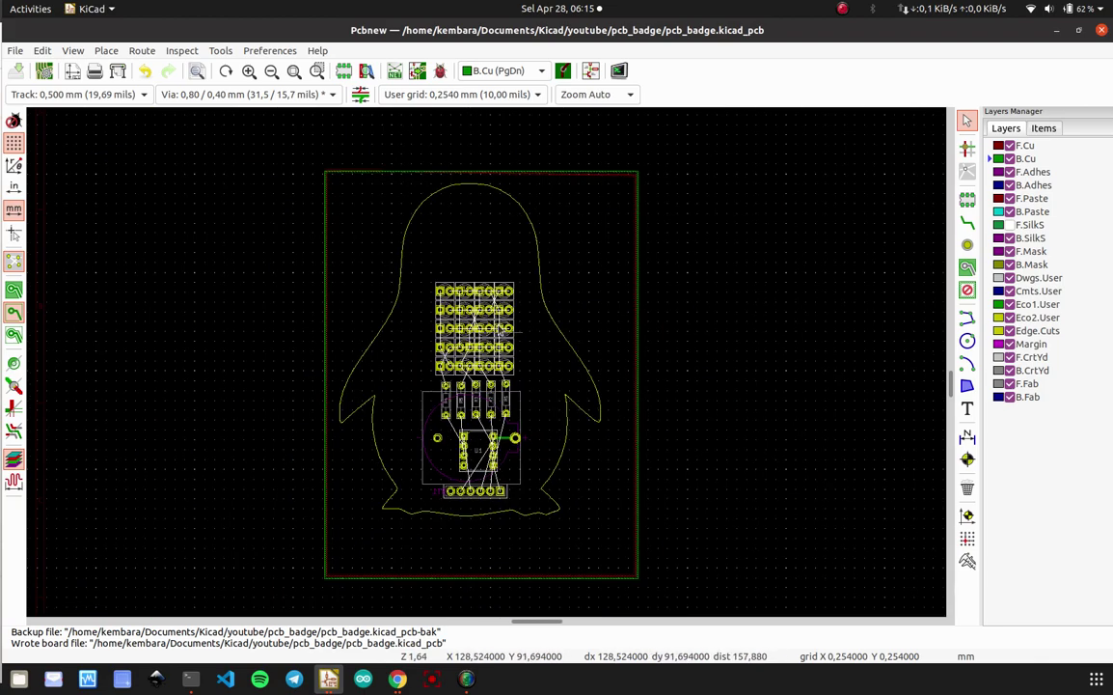
scroll(473, 396, up, 3)
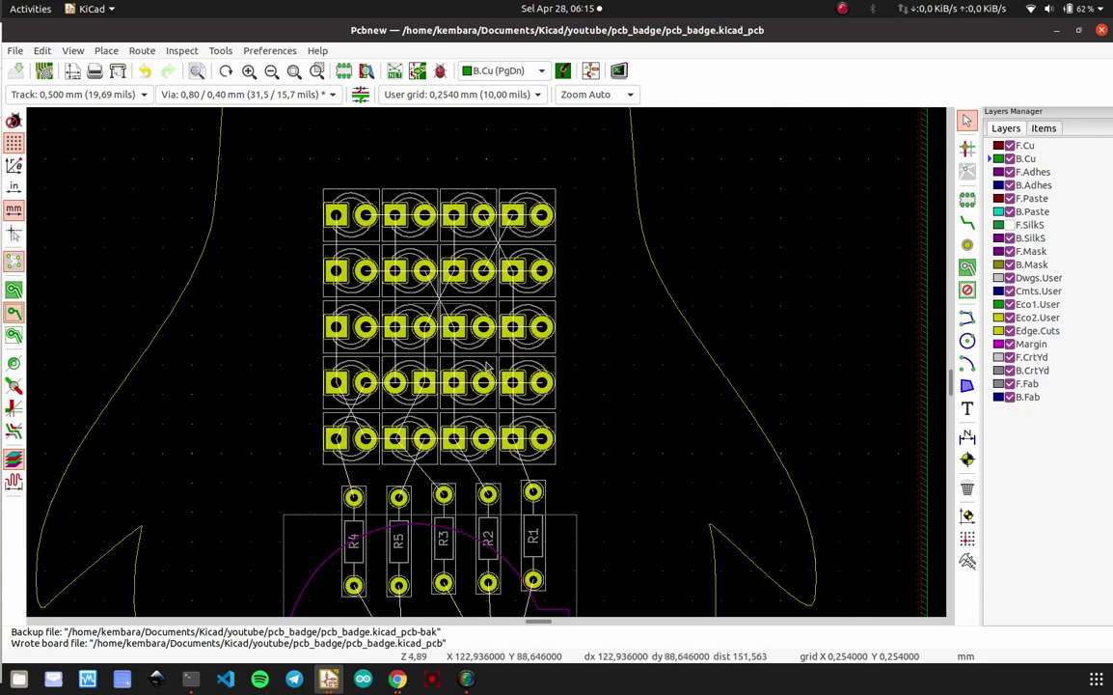
scroll(439, 305, down, 3)
scroll(506, 497, up, 3)
scroll(439, 415, down, 2)
scroll(496, 348, up, 2)
scroll(485, 369, up, 3)
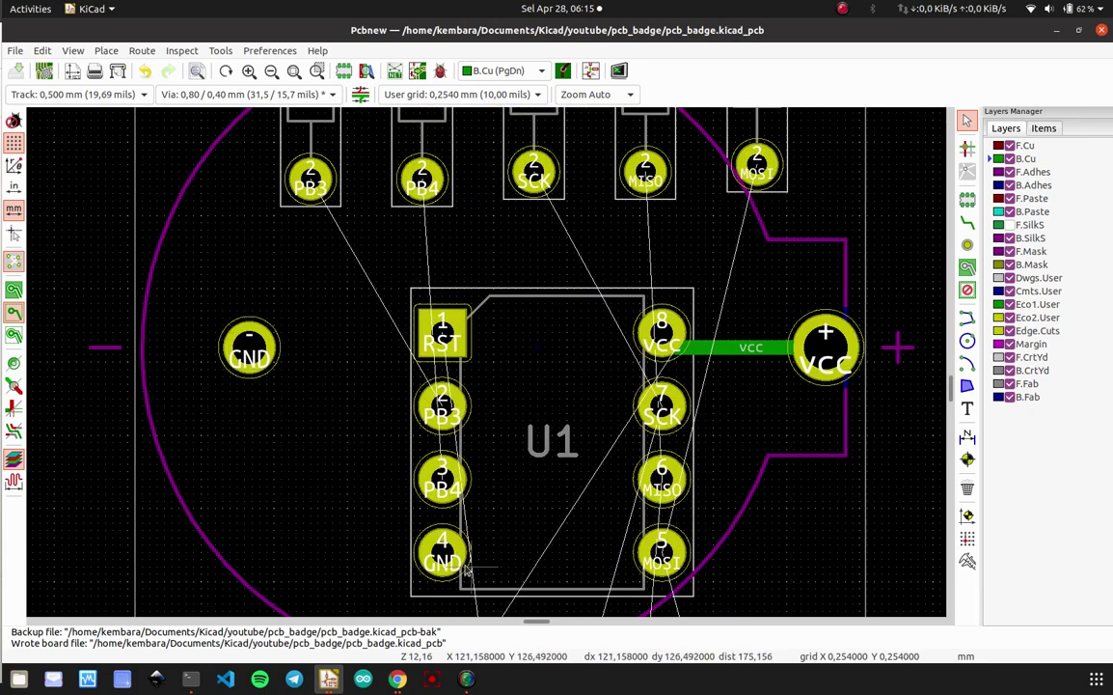
scroll(348, 425, down, 3)
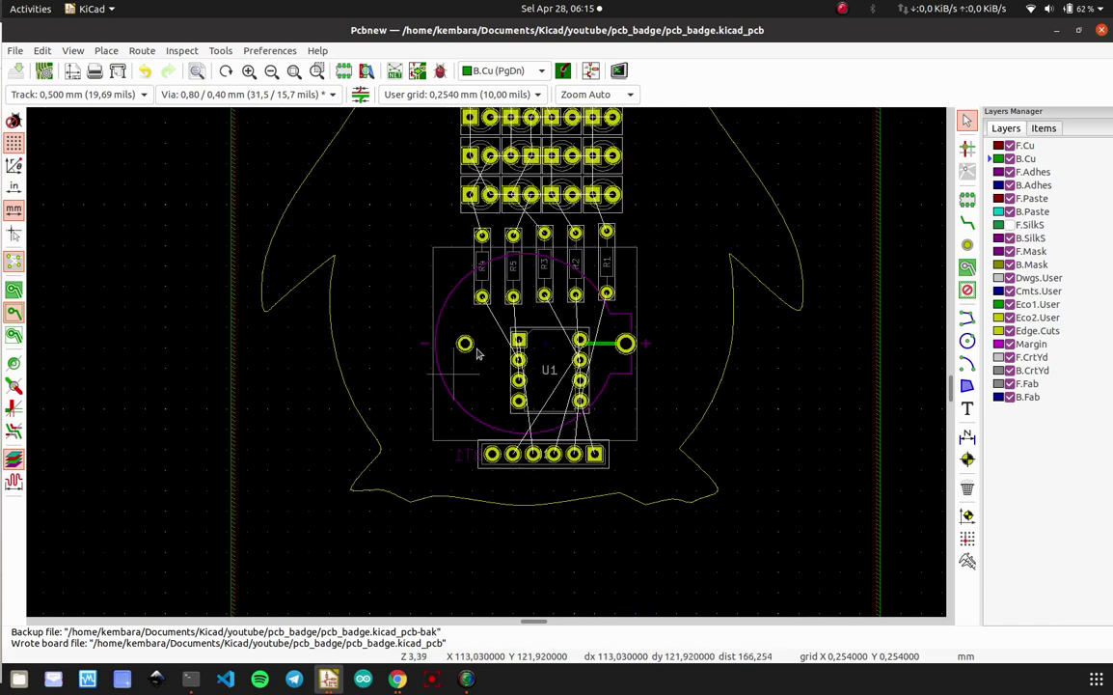
scroll(509, 150, up, 2)
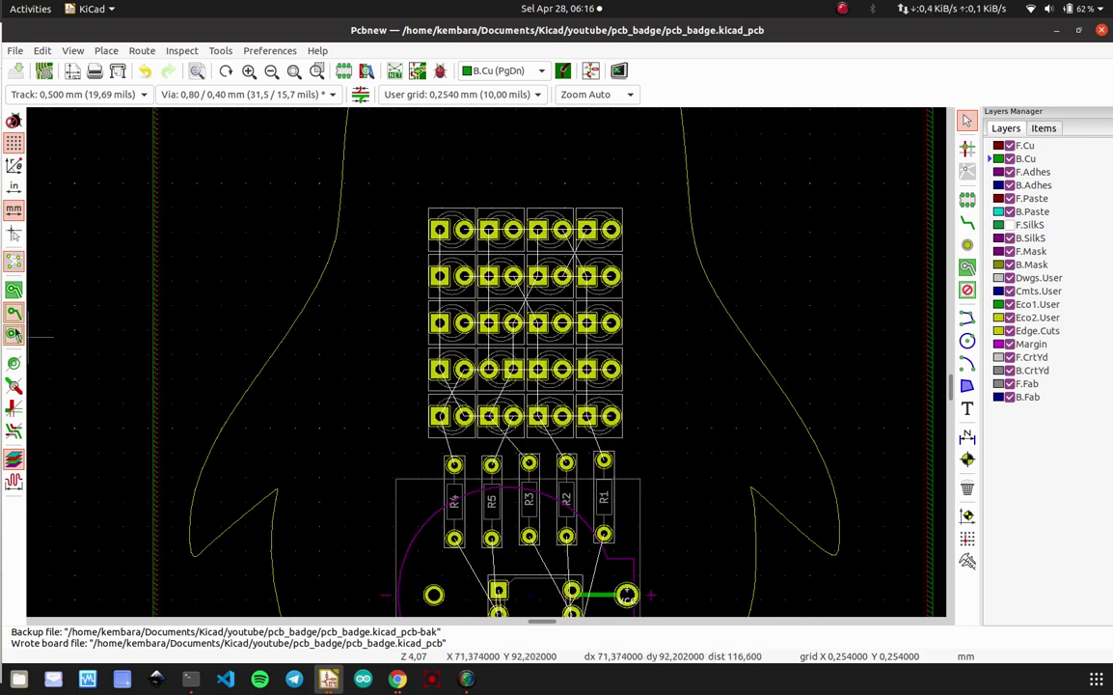
- Show the filled areas of the copper zones and inspect the VCC track between U1 pad 8 and the battery's positive pad
click(14, 290)
scroll(349, 312, down, 3)
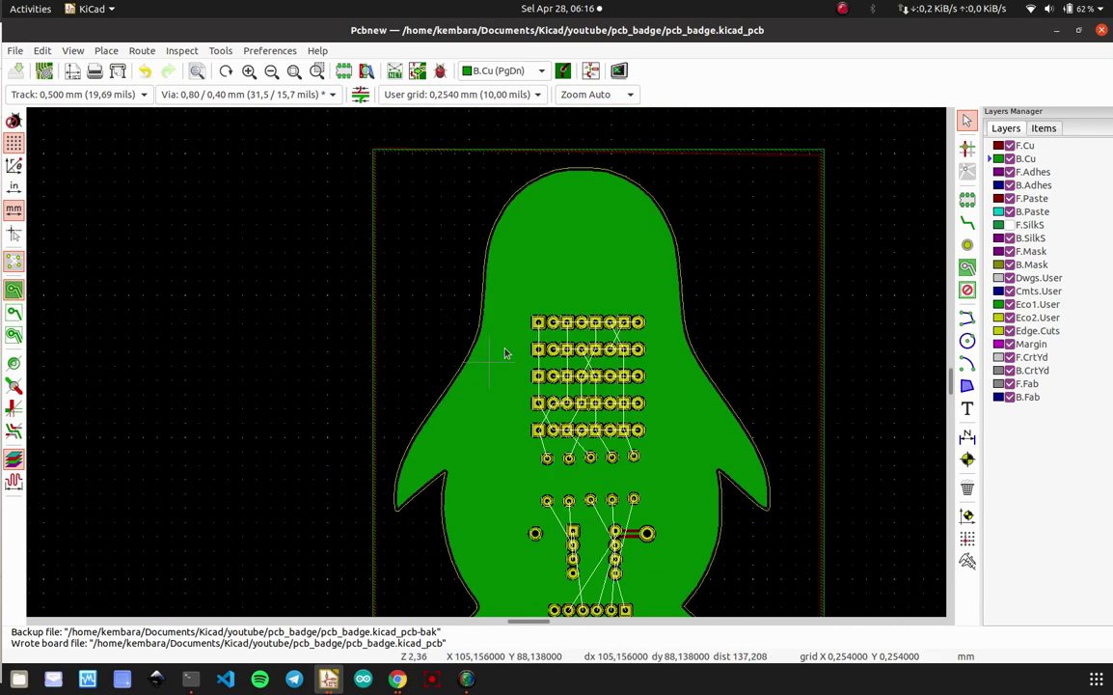
scroll(598, 492, up, 8)
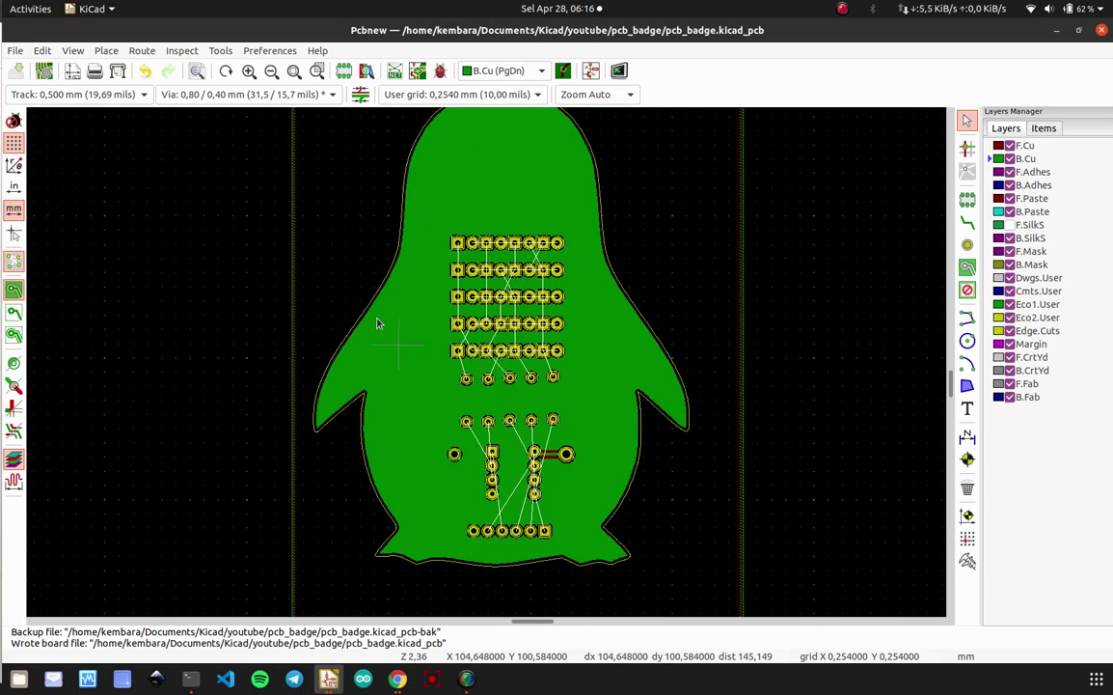
scroll(324, 386, up, 2)
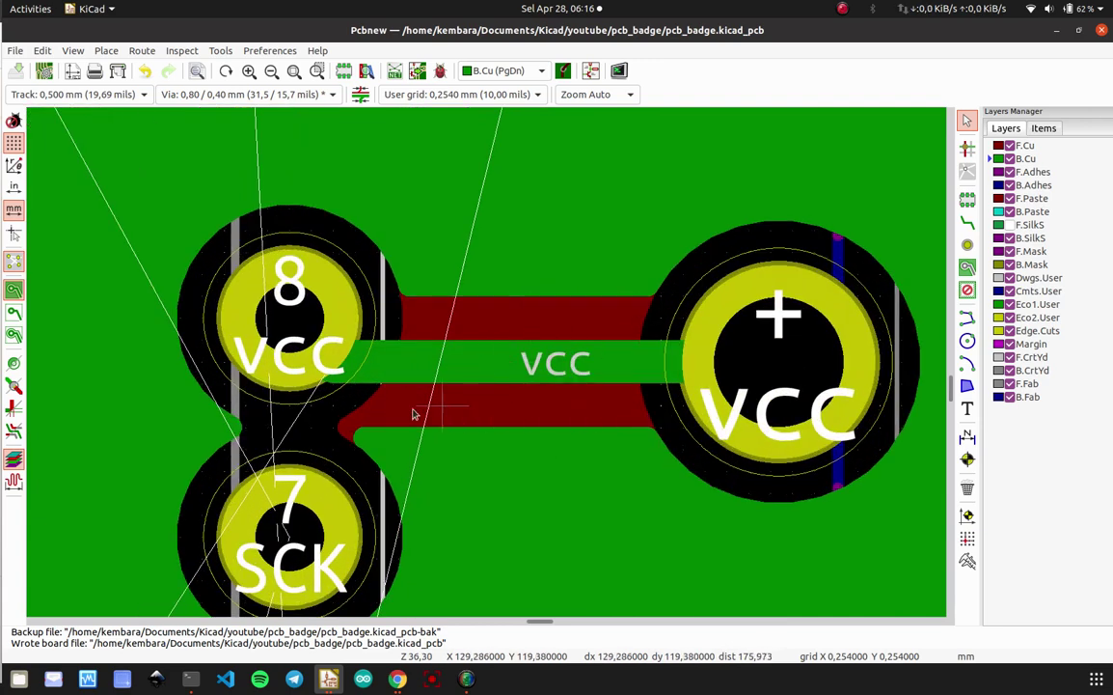
- Compare the F.Cu and B.Cu zone fills around the VCC track at U1 pad 8, leaving F.Cu as the active layer
click(1025, 146)
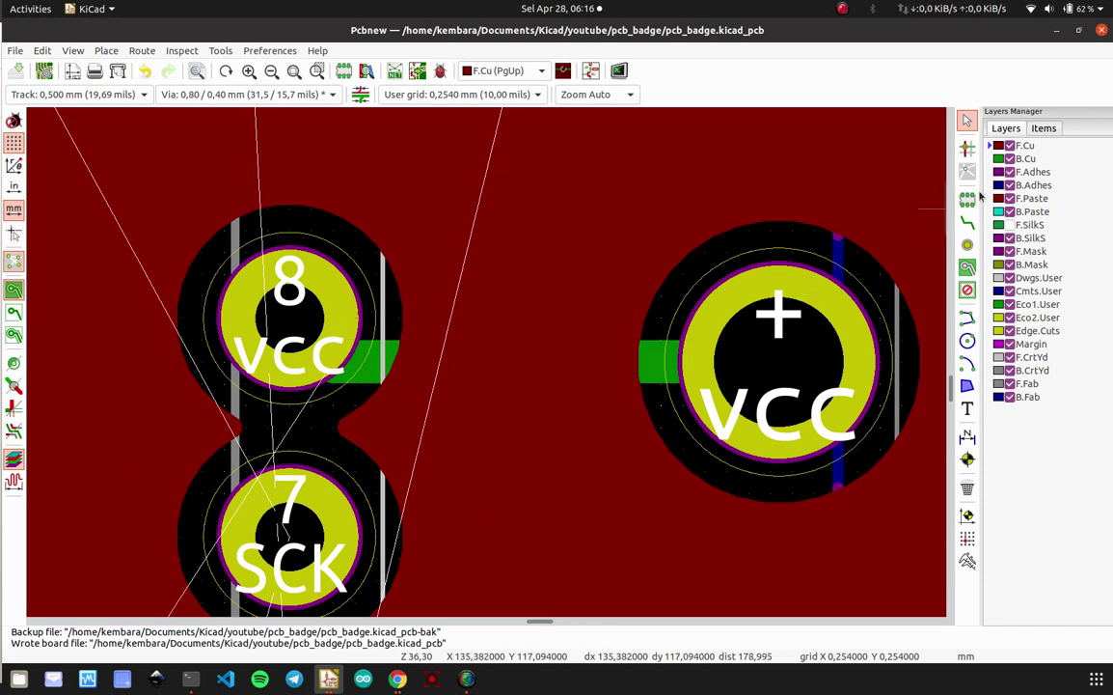
click(1025, 159)
key(Page_Up)
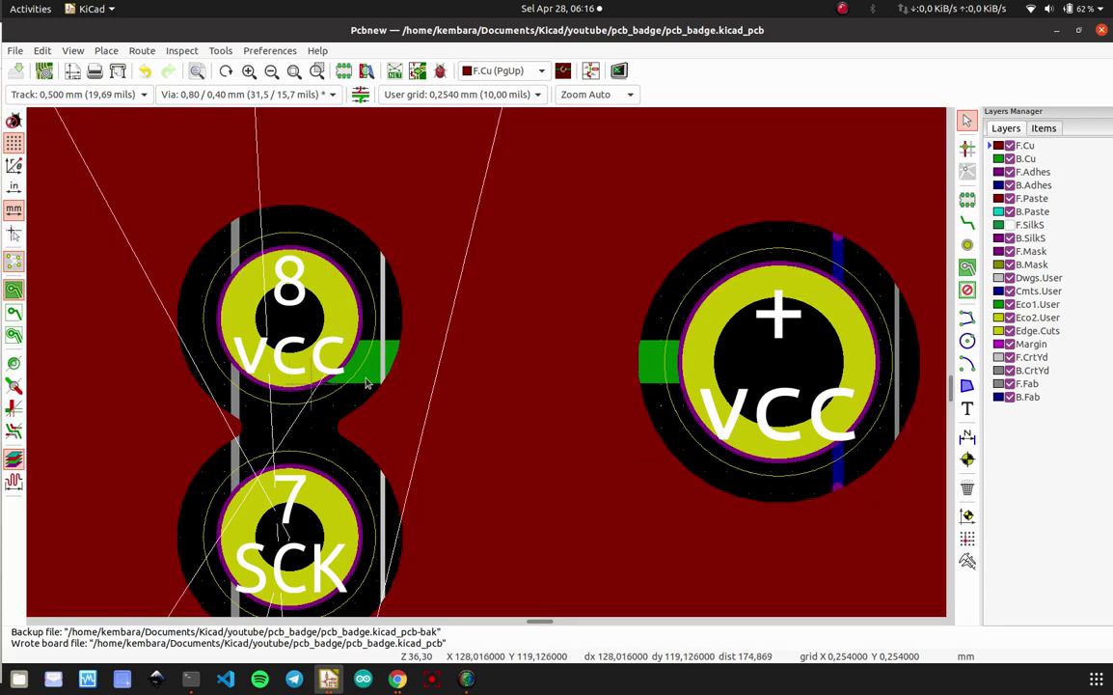
click(1027, 159)
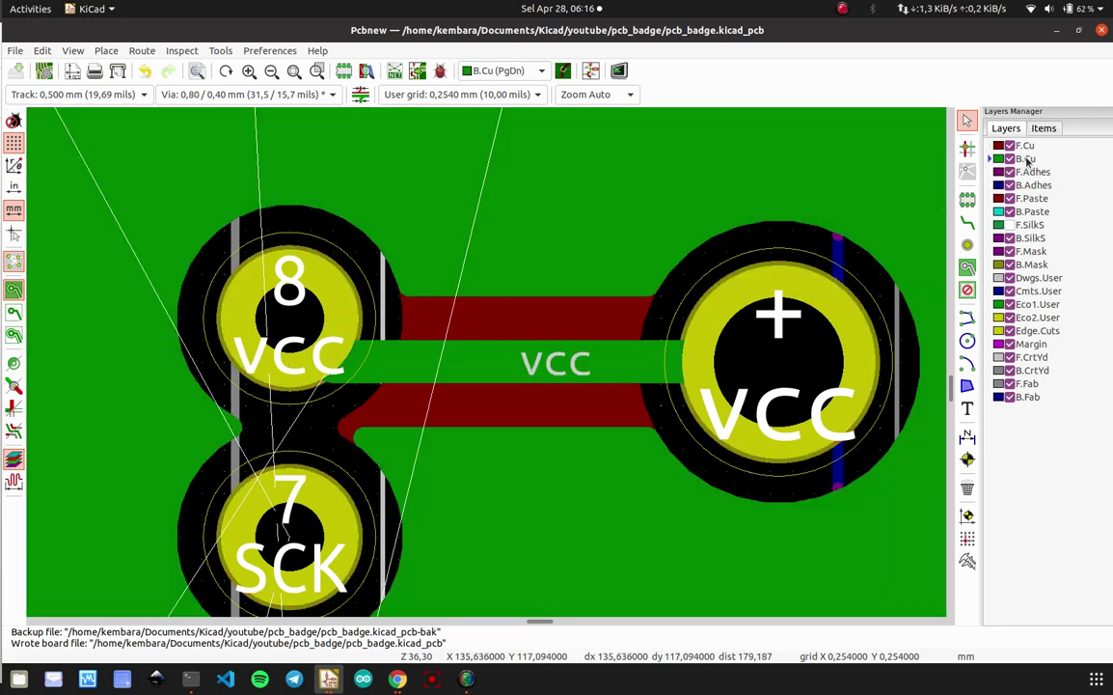
key(Page_Up)
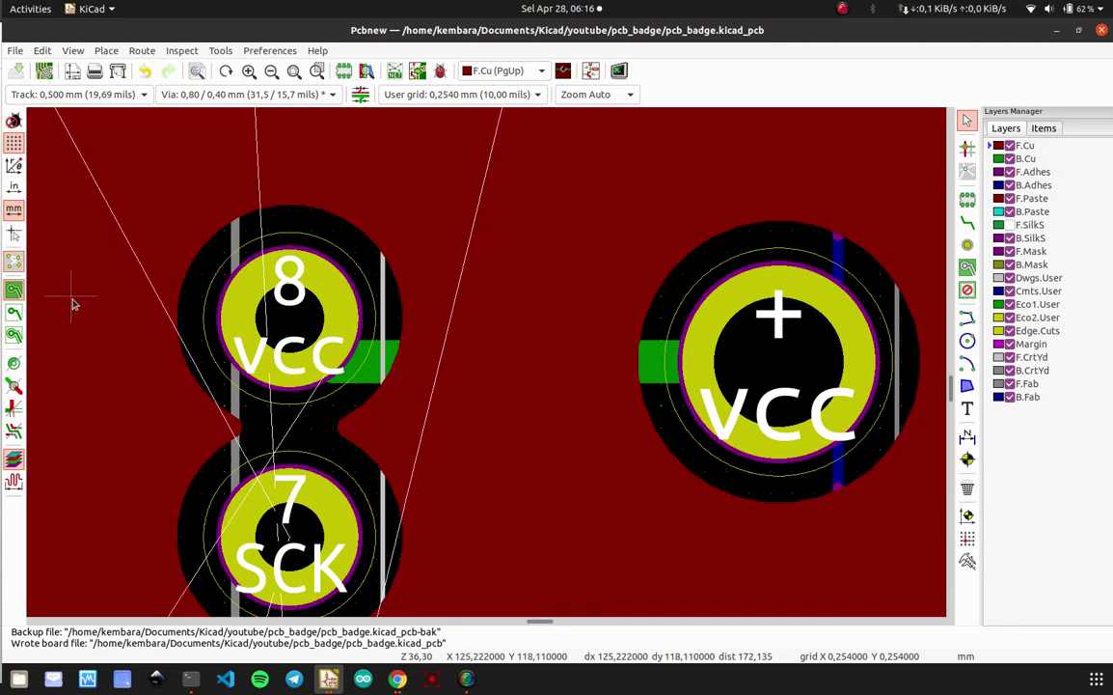
scroll(484, 367, down, 4)
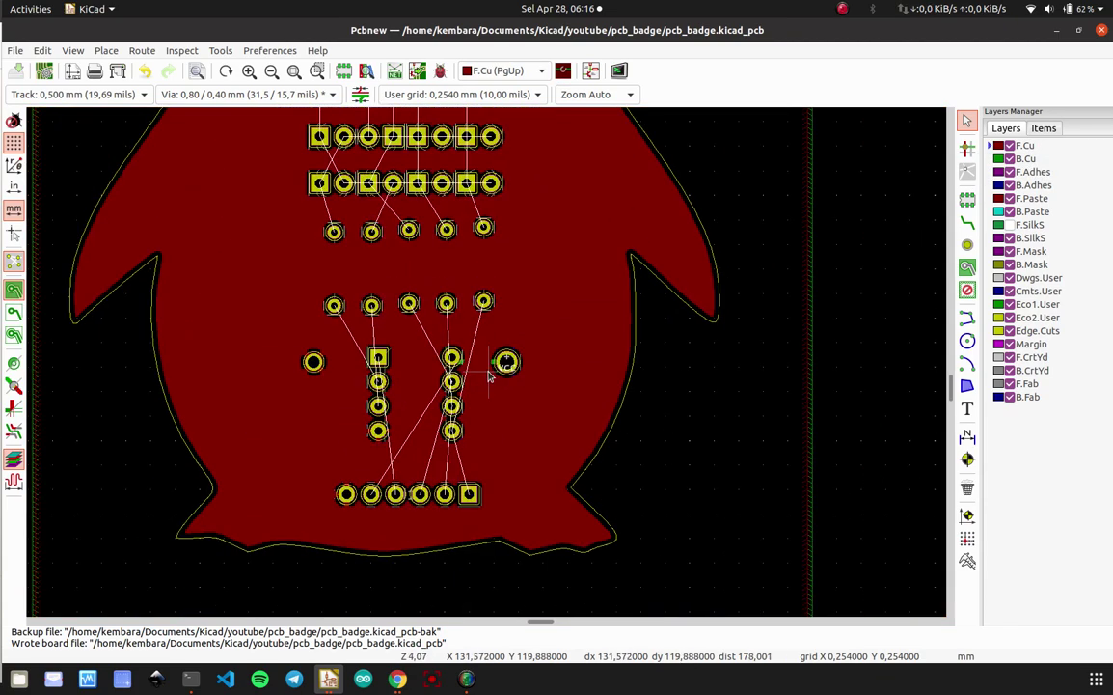
scroll(487, 366, up, 4)
scroll(488, 367, up, 2)
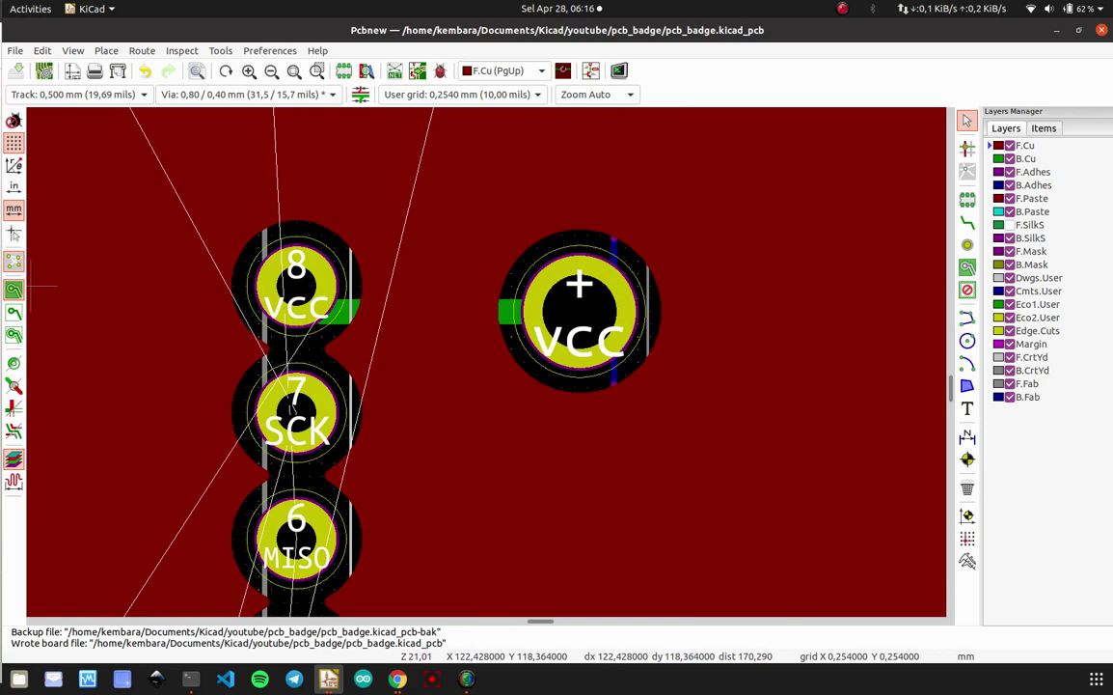
- Display only the zone outlines and delete both B.Cu segments of the VCC track between U1 pad 8 and the battery's positive pad
click(13, 311)
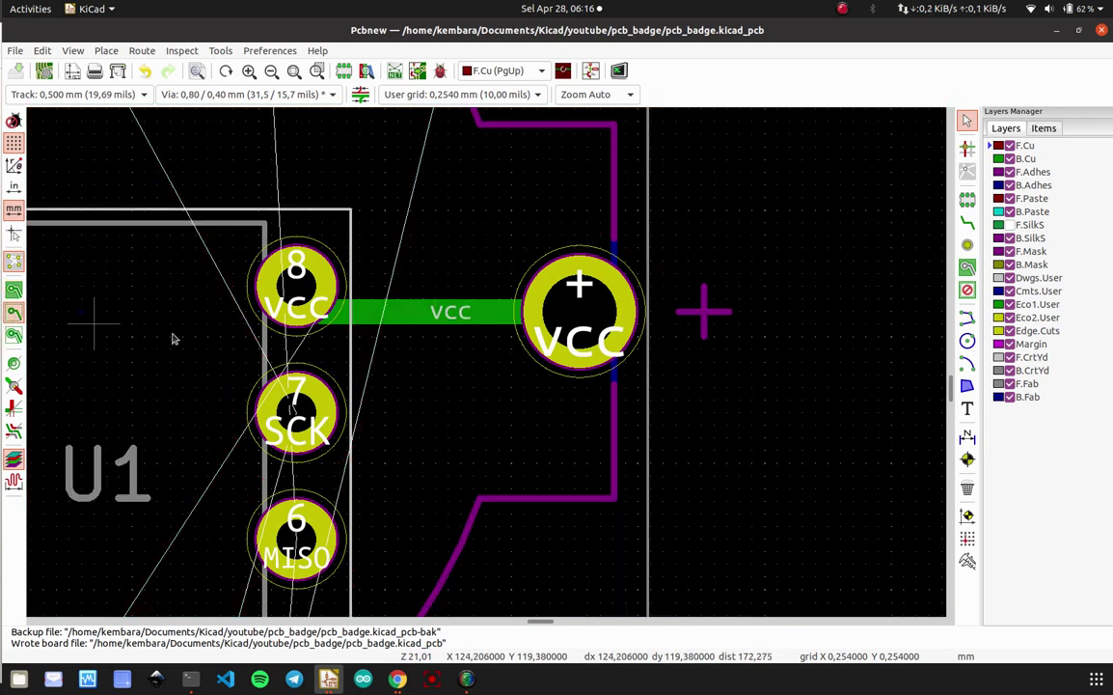
click(480, 317)
click(501, 335)
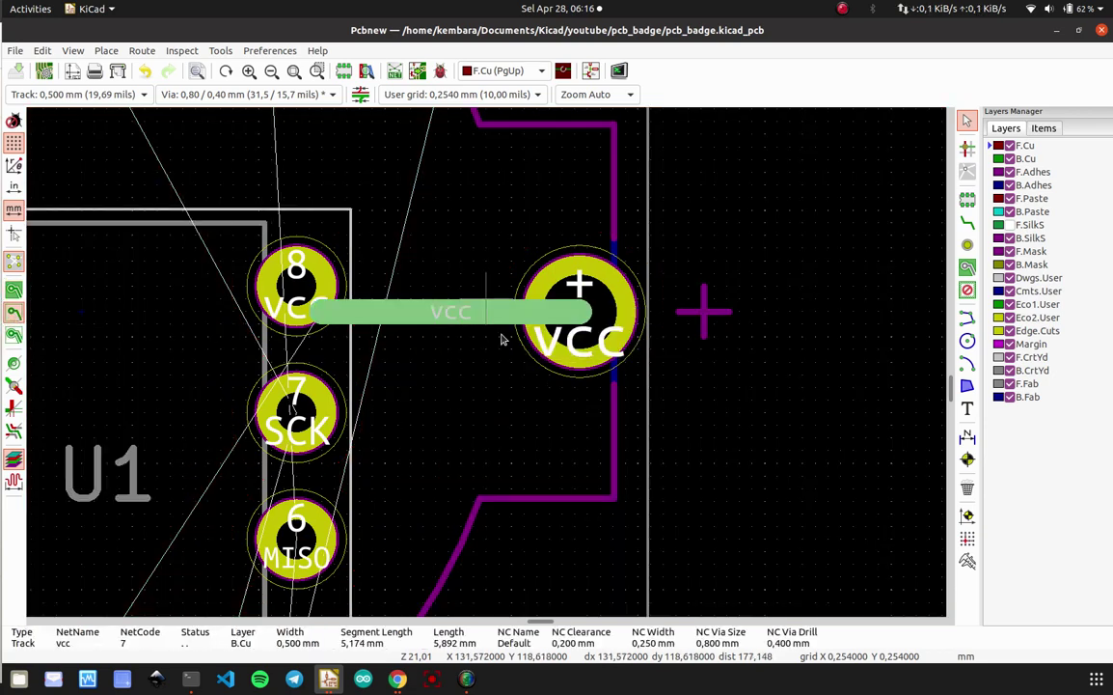
key(Delete)
click(331, 325)
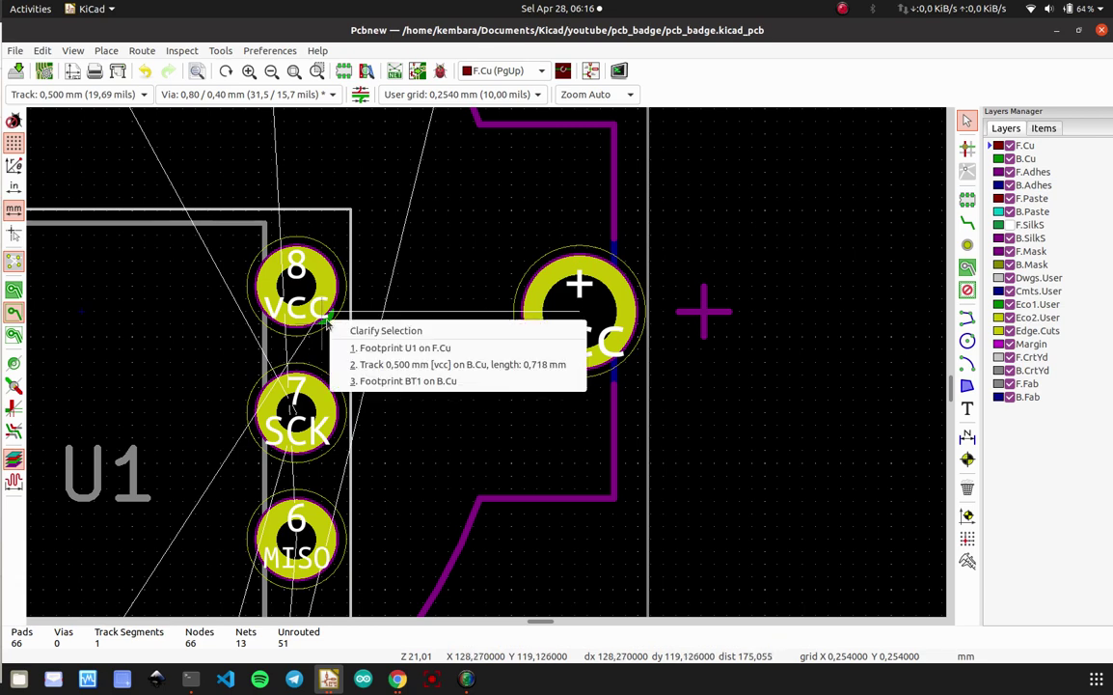
click(368, 364)
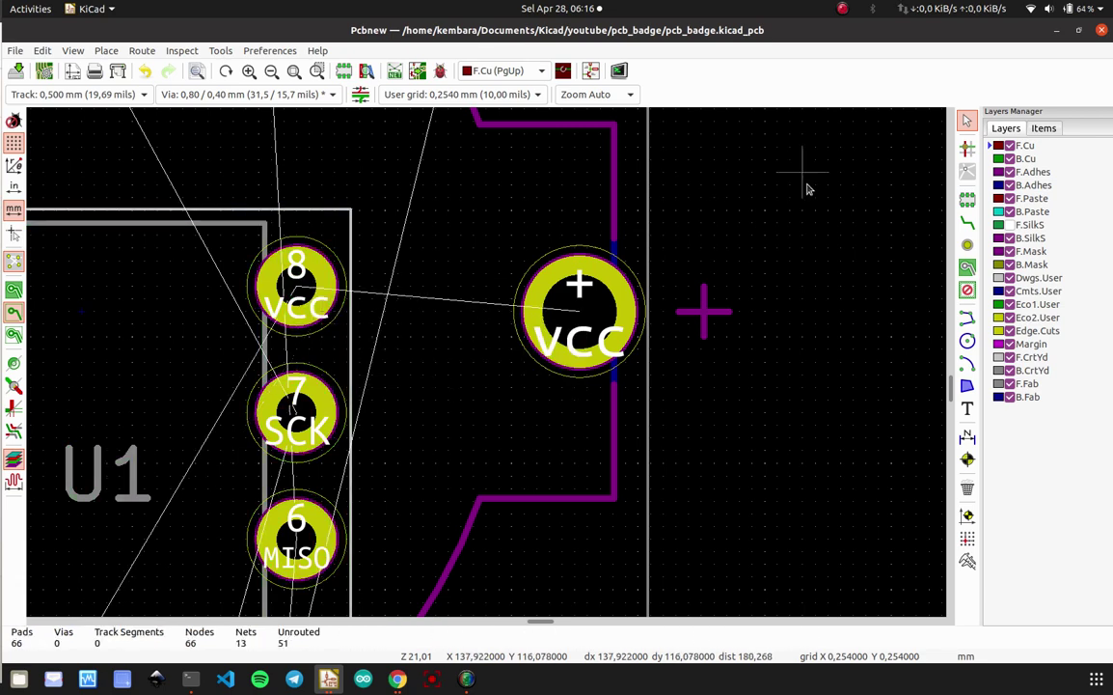
- Save the board and route a 0.5 mm VCC track on F.Cu from the battery's positive pad to U1 pad 8
key(ctrl+s)
click(967, 222)
click(533, 274)
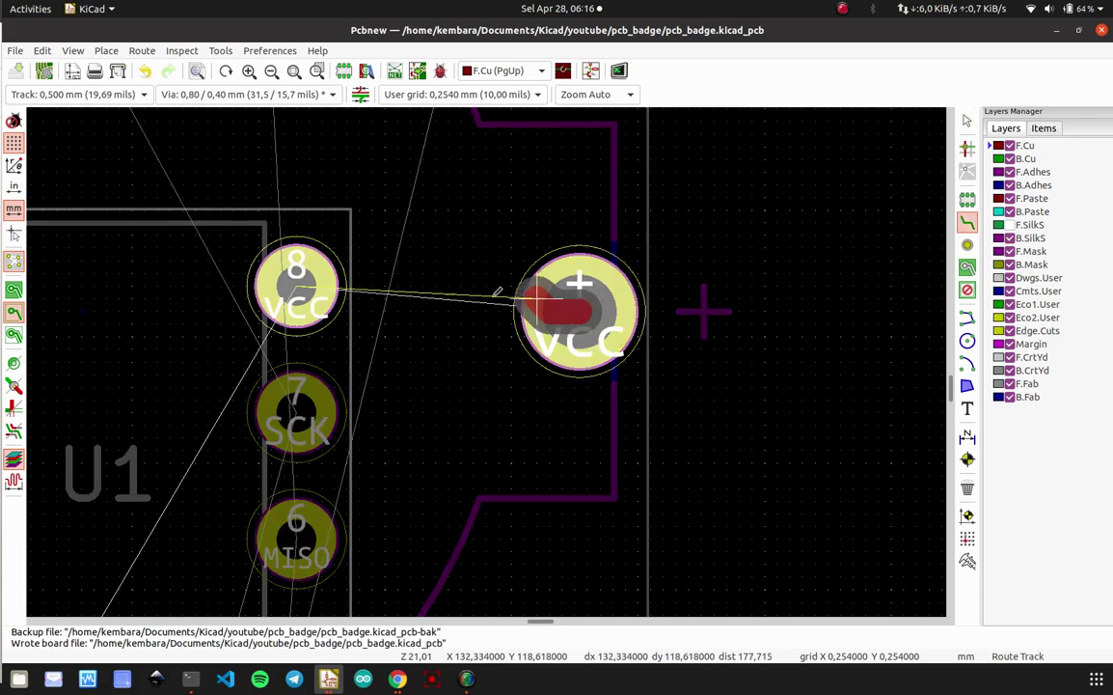
click(296, 285)
scroll(295, 279, down, 3)
scroll(308, 241, up, 3)
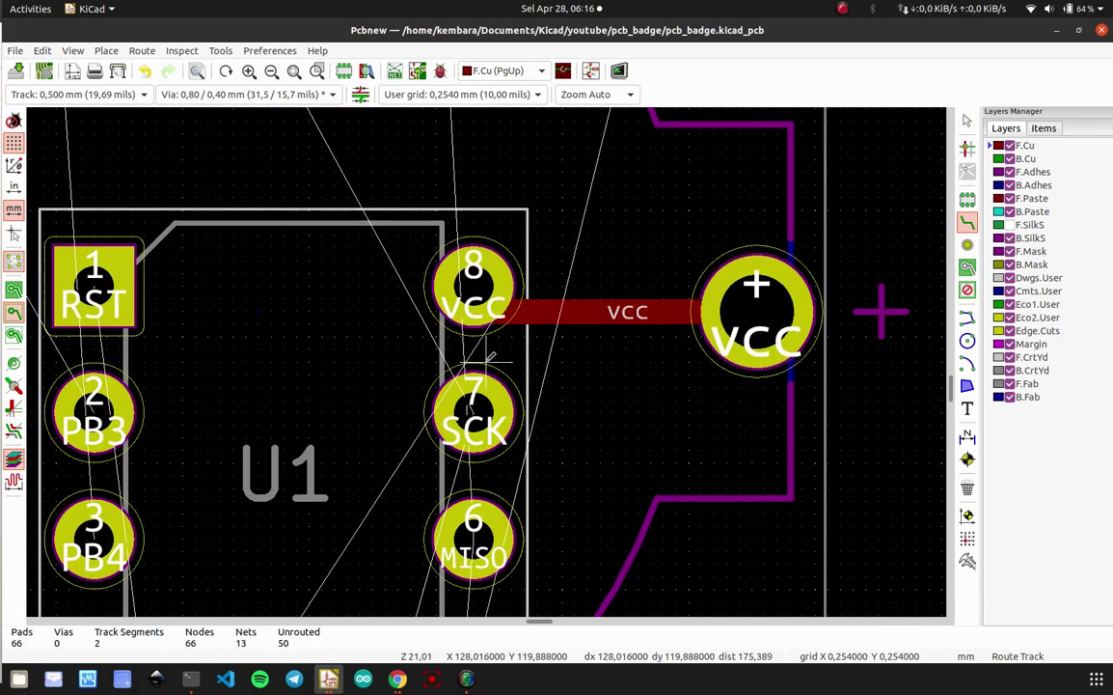
- Check the predefined track widths in the board setup and the track widths available for routing
click(55, 96)
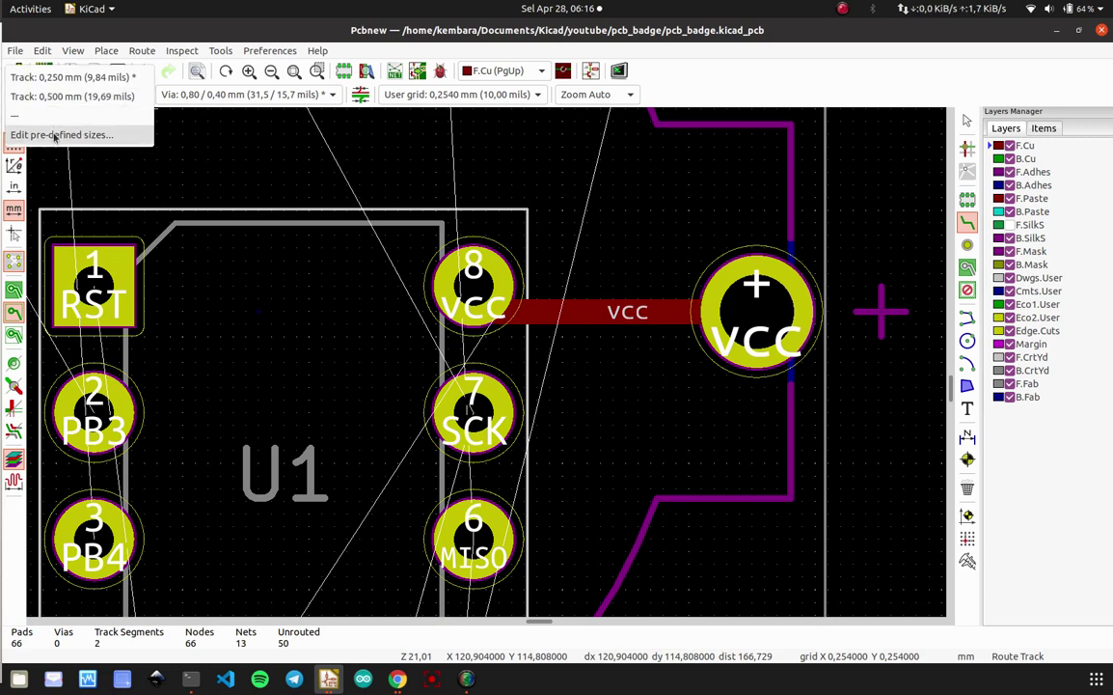
click(55, 136)
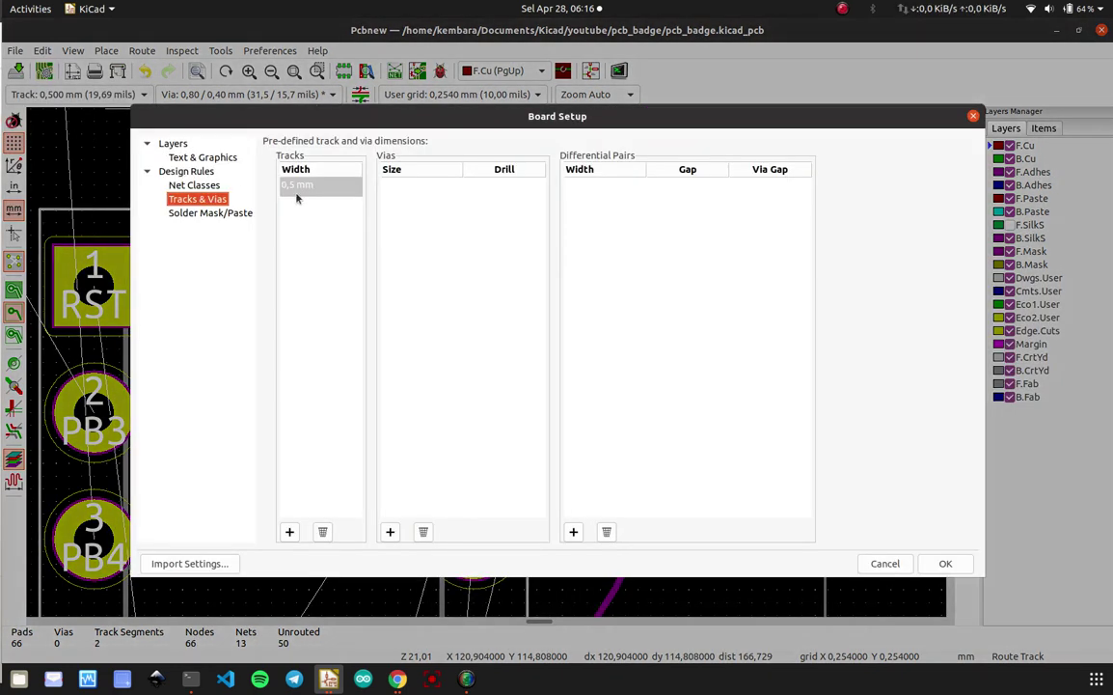
double_click(295, 187)
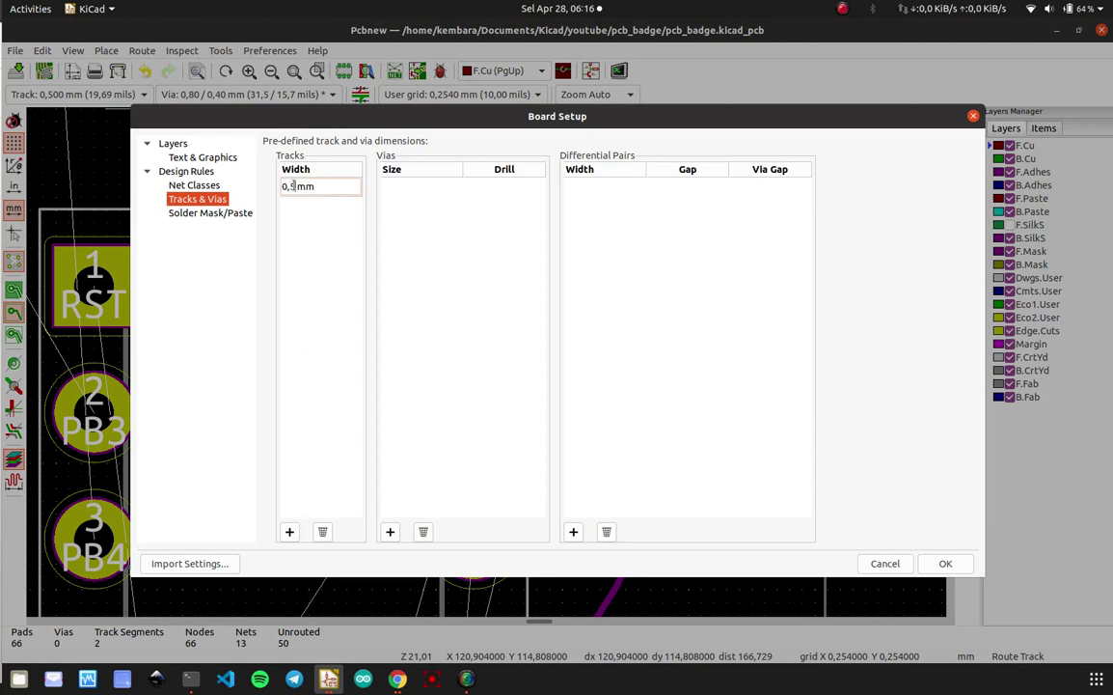
click(927, 571)
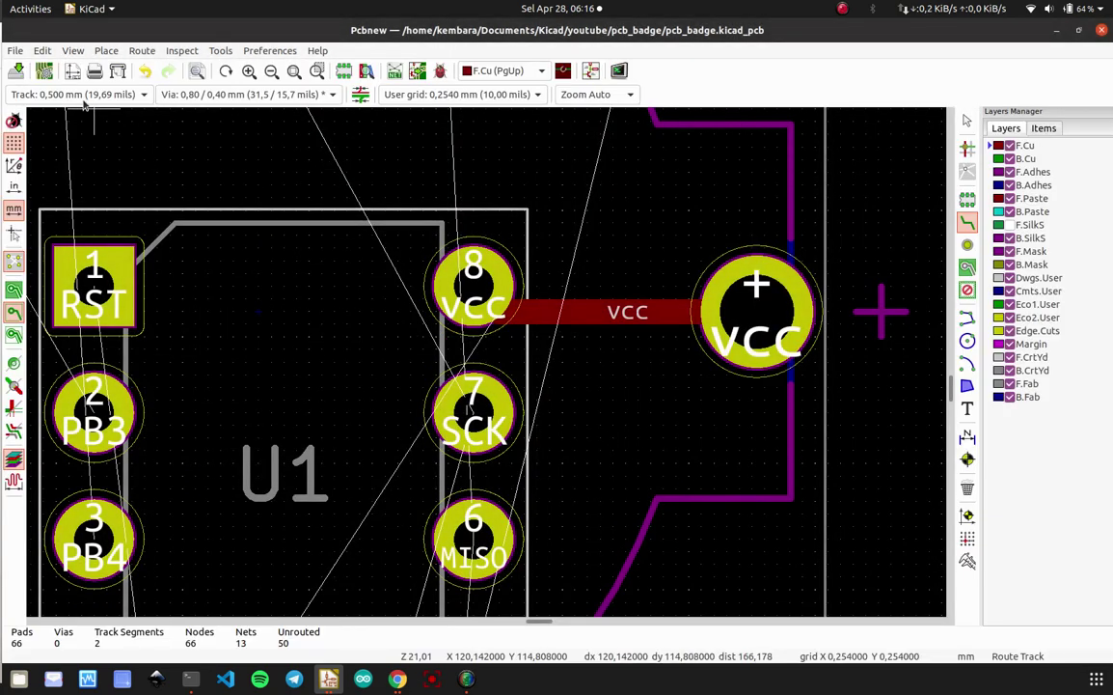
click(85, 94)
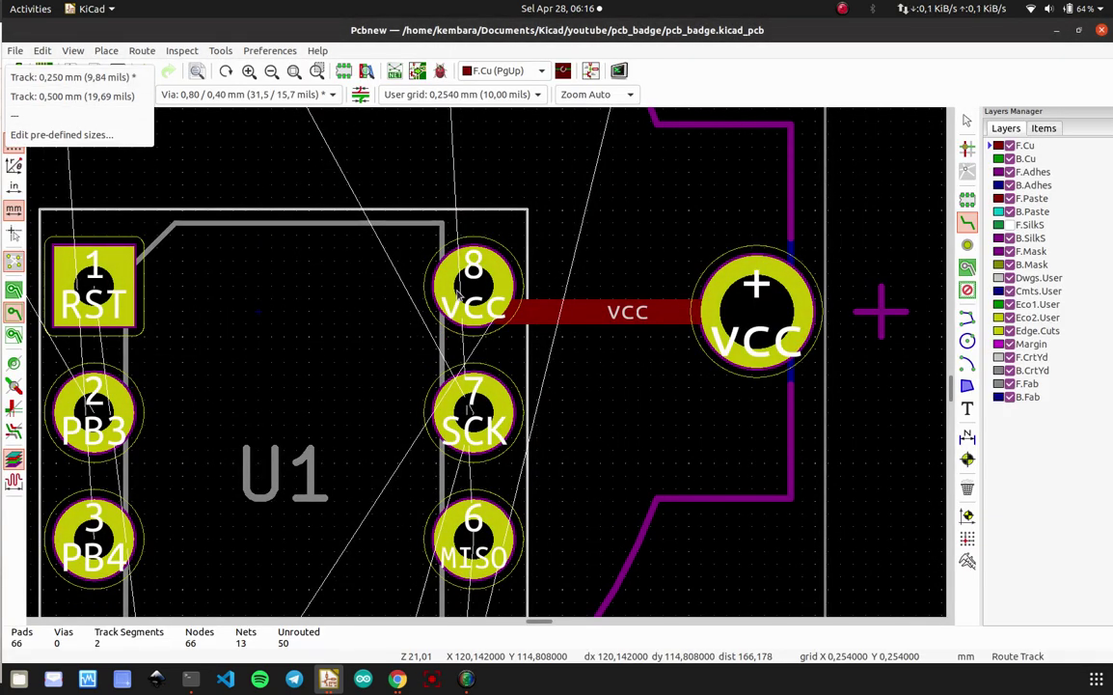
click(458, 294)
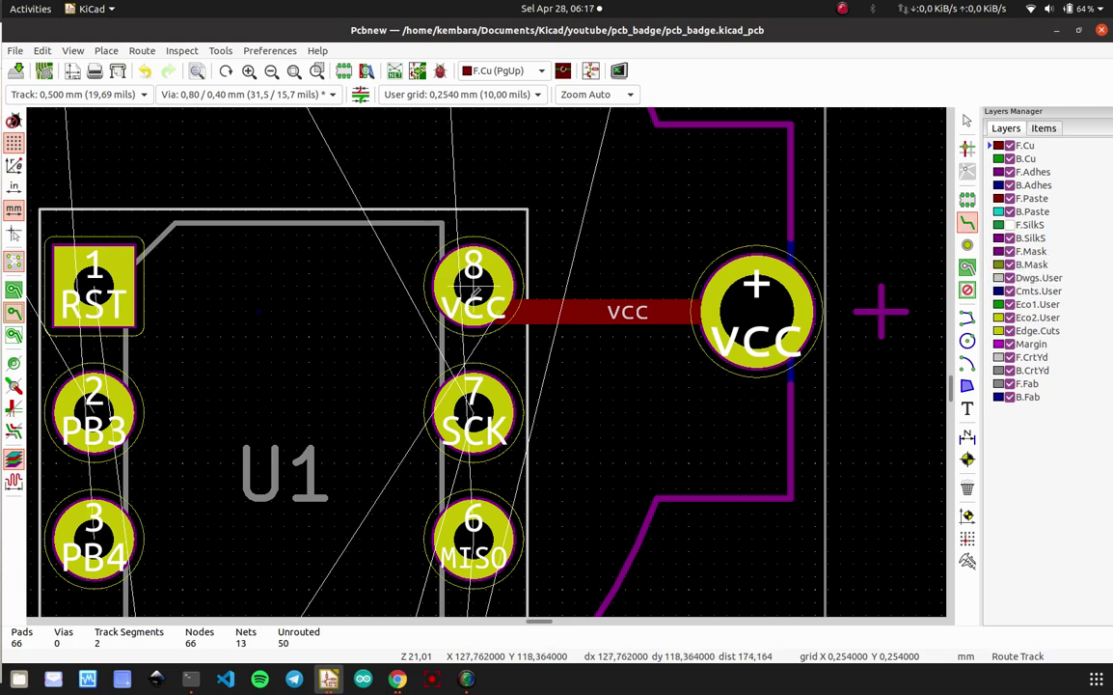
- Route a 0.5 mm VCC track on F.Cu from U1 pad 8, down between the pad rows, to J1 pad 5
click(472, 284)
scroll(362, 397, down, 2)
middle_drag(486, 352, 422, 215)
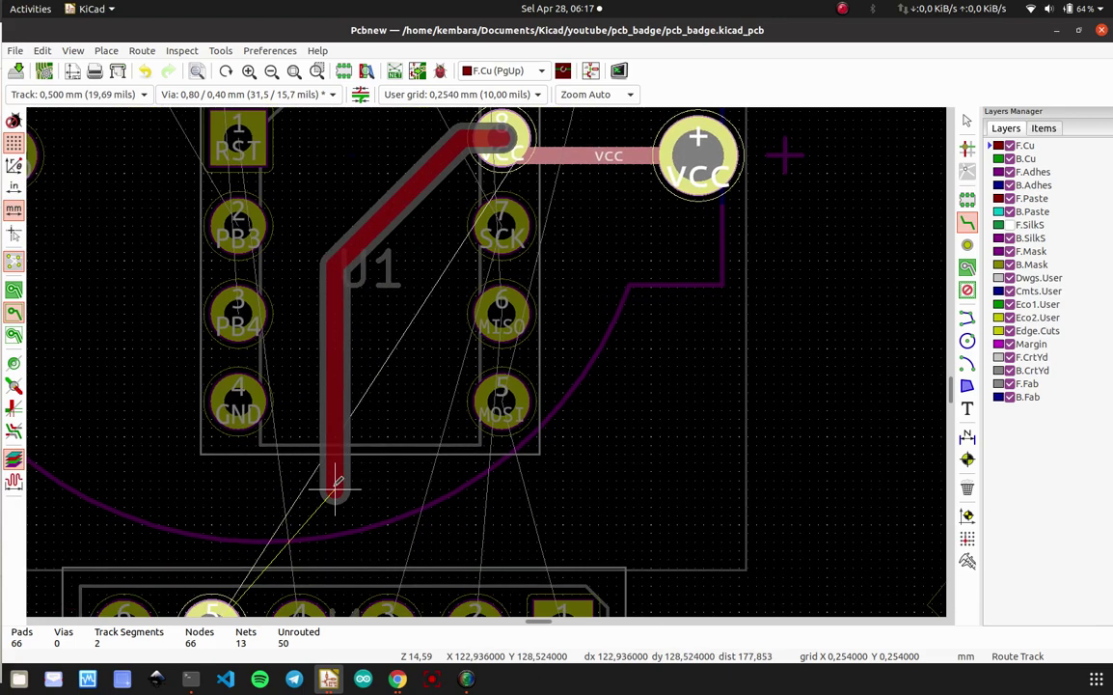
scroll(332, 492, down, 2)
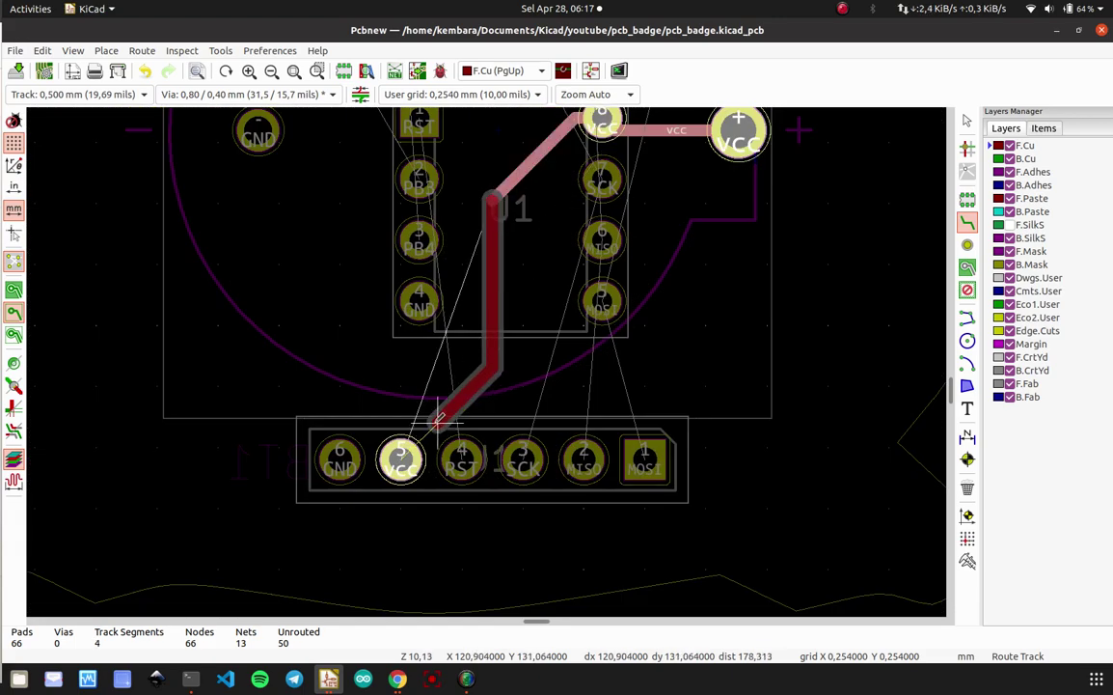
click(399, 459)
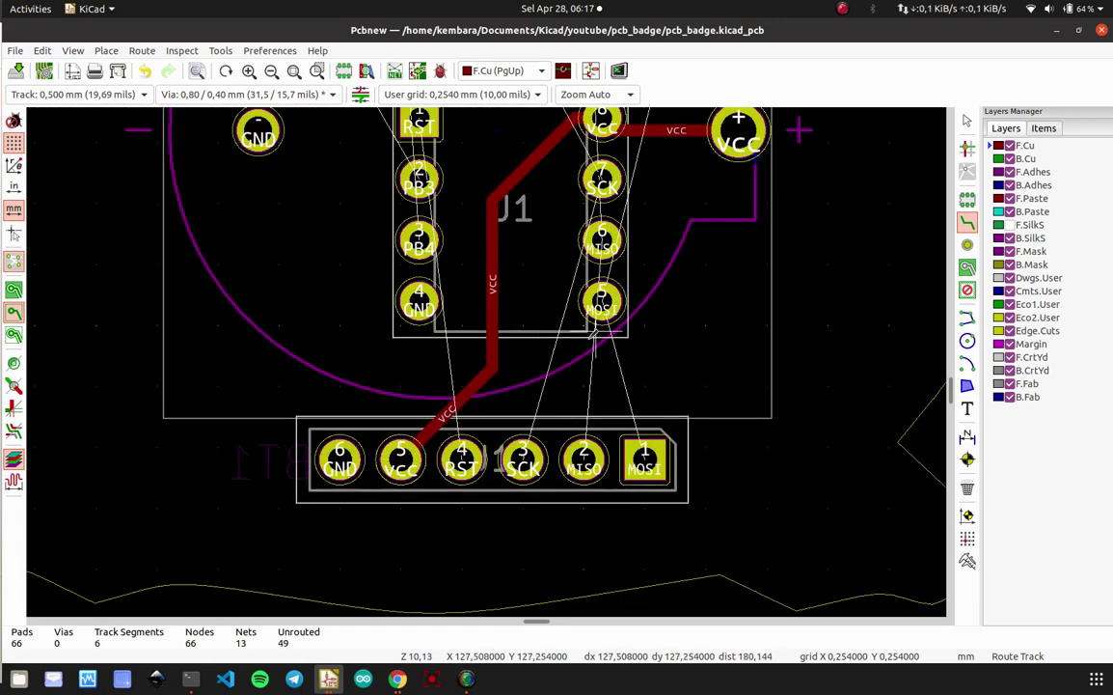
scroll(537, 305, up, 2)
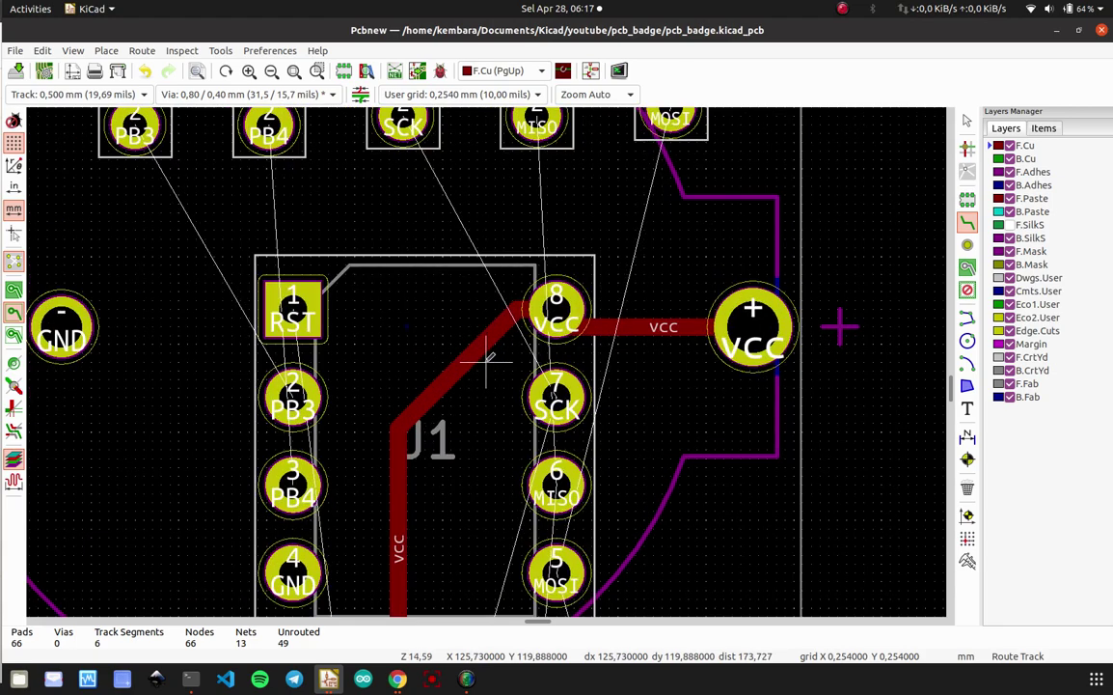
scroll(488, 360, down, 4)
scroll(487, 357, up, 4)
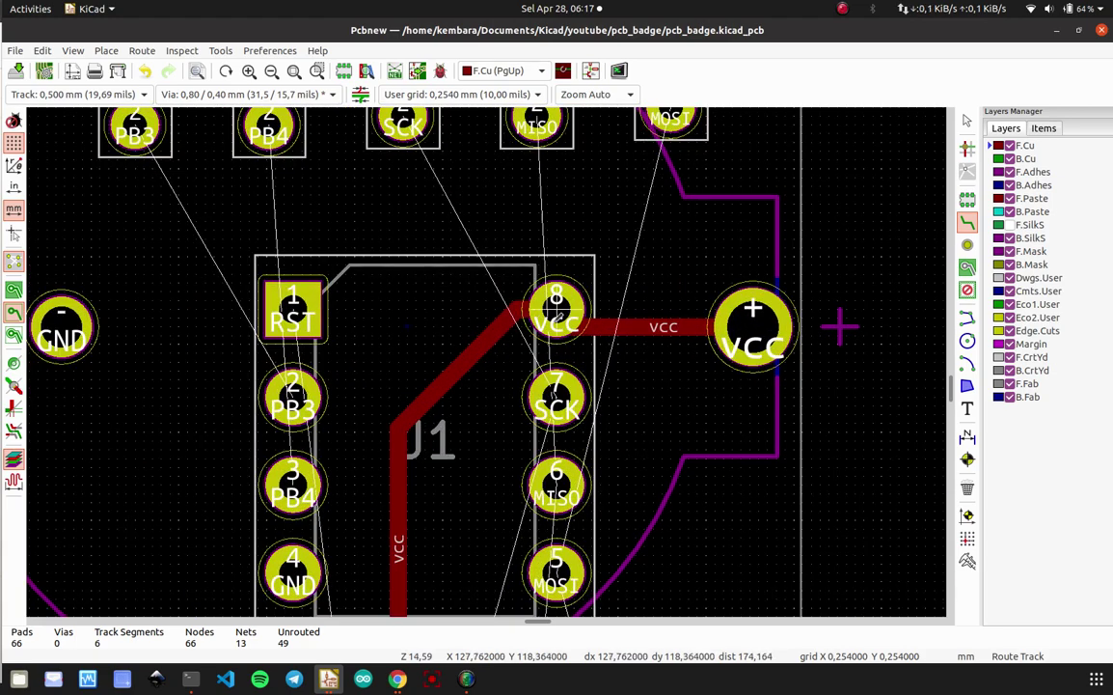
- Set the track width to 0.25 mm and route the MOSI track on F.Cu from U1 pad 5 to J1 pad 1
click(76, 96)
click(72, 76)
scroll(409, 326, down, 3)
scroll(453, 355, up, 1)
scroll(497, 360, down, 2)
scroll(486, 361, up, 4)
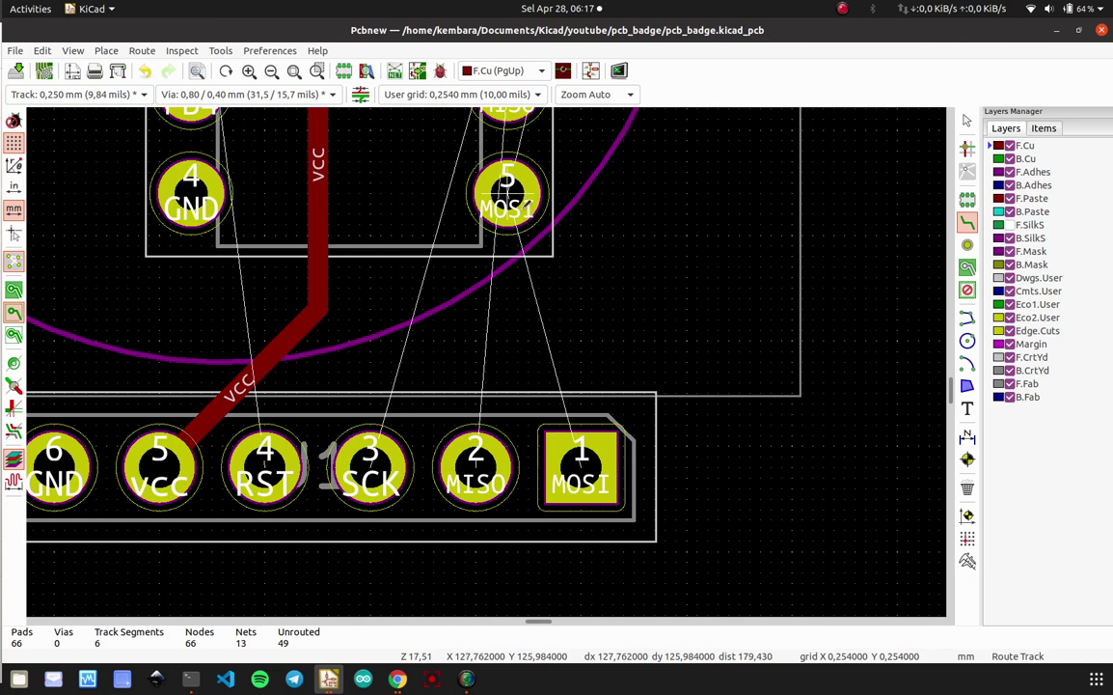
click(507, 190)
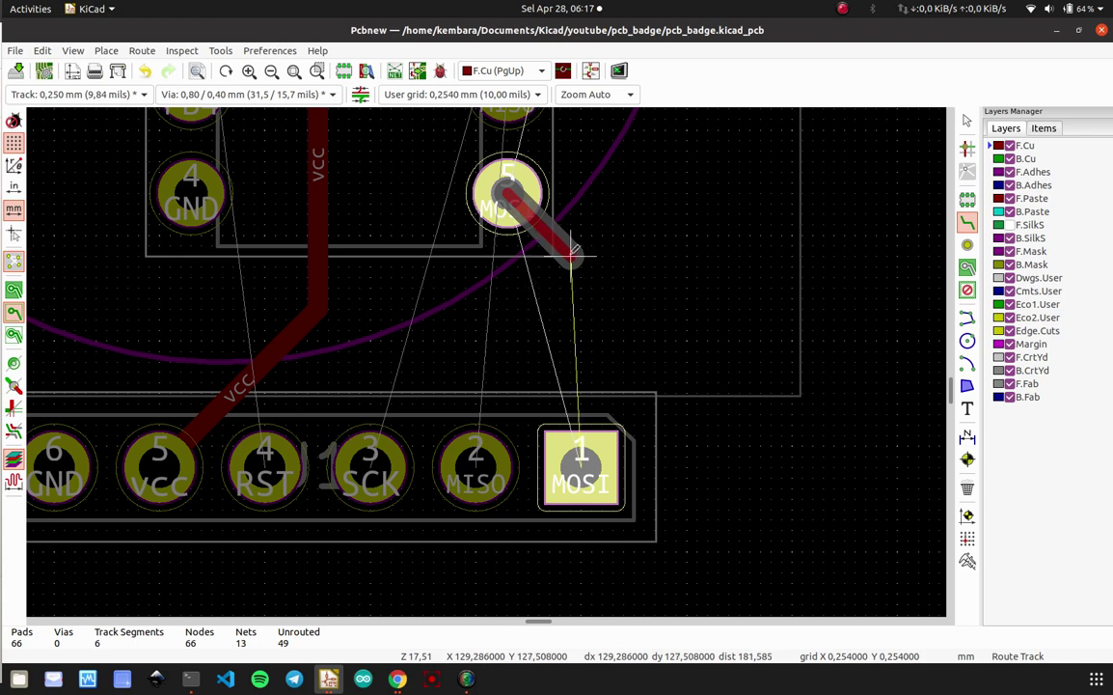
click(528, 470)
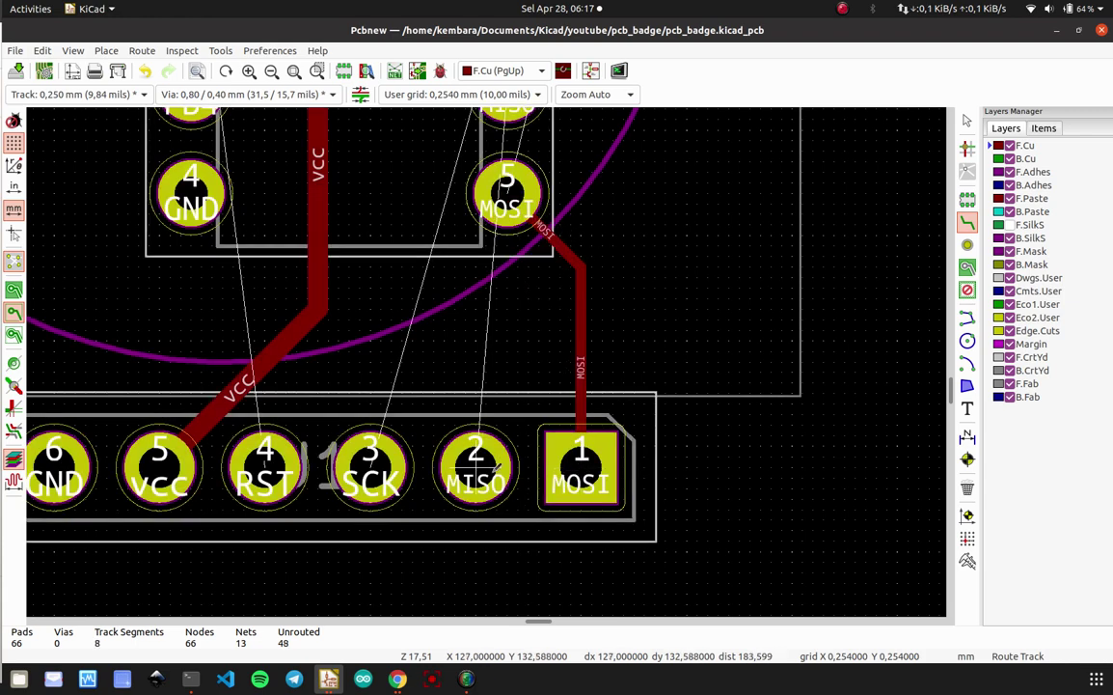
- Route the MISO track from J1 pad 2 to U1 pad 6 and the SCK track from J1 pad 3 to U1 pad 7 on F.Cu
click(492, 470)
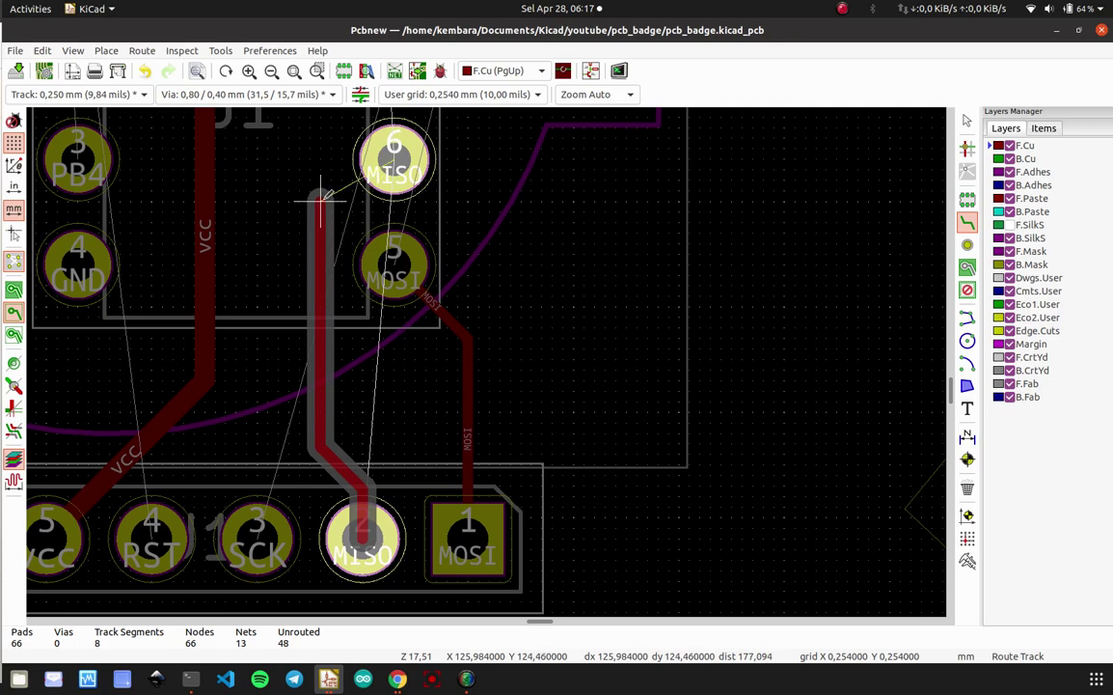
click(384, 198)
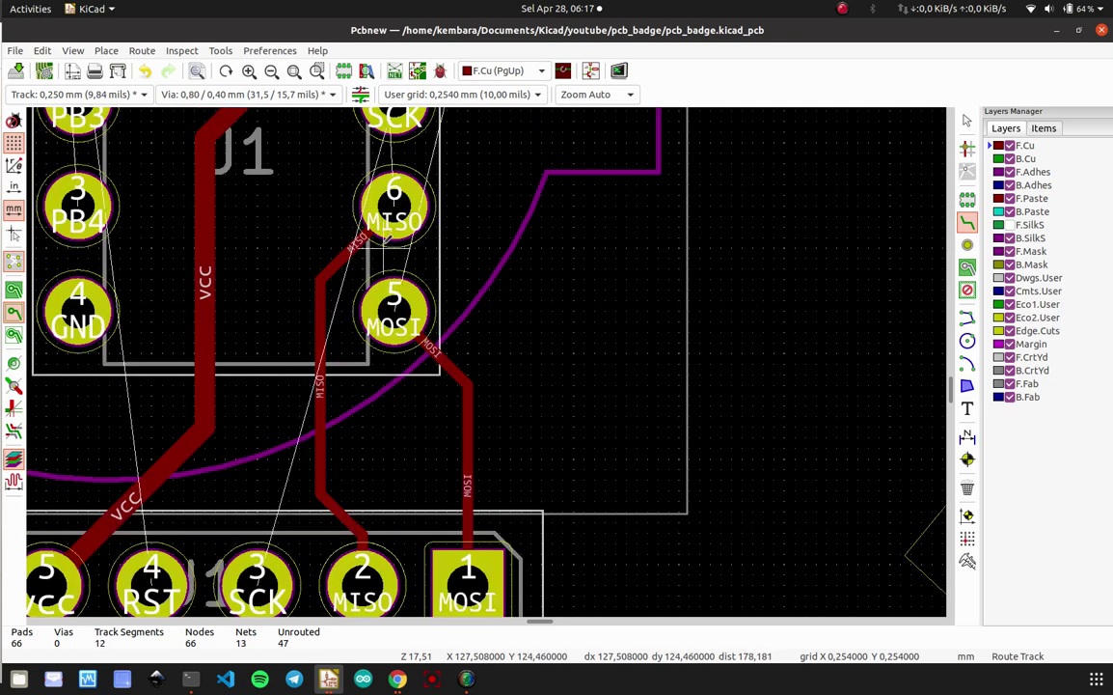
scroll(384, 247, down, 1)
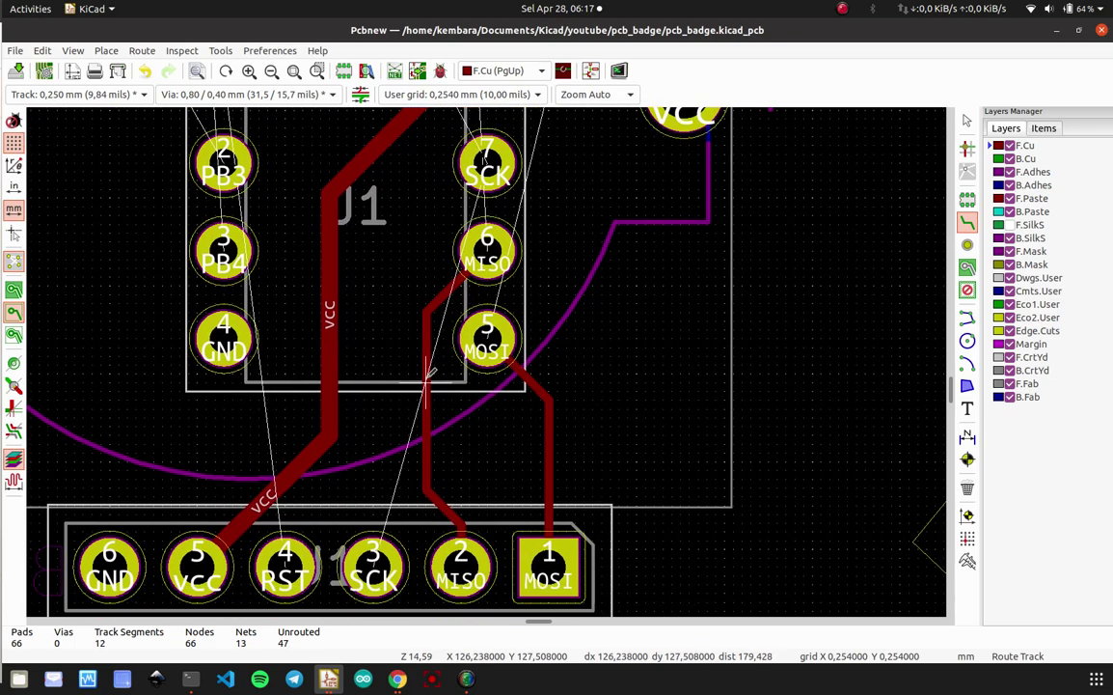
click(370, 555)
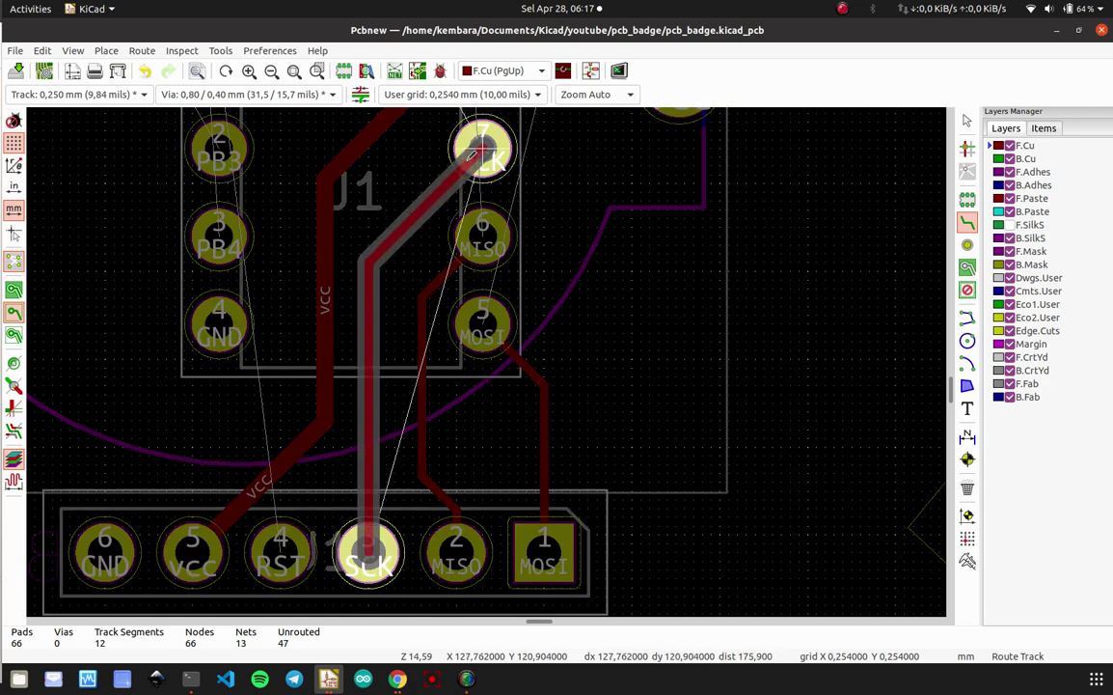
click(443, 143)
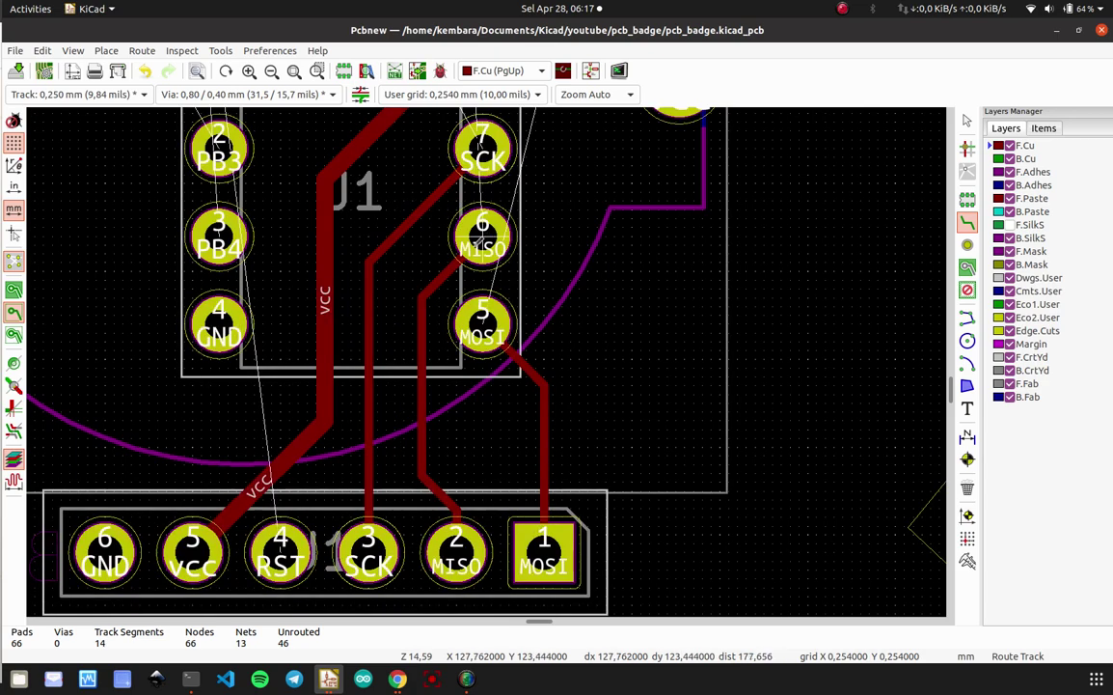
- Try to route the RST track from U1 pad 1 around J1 pad 5 to J1 pad 4 on F.Cu, and undo it
scroll(396, 281, down, 4)
scroll(488, 359, up, 4)
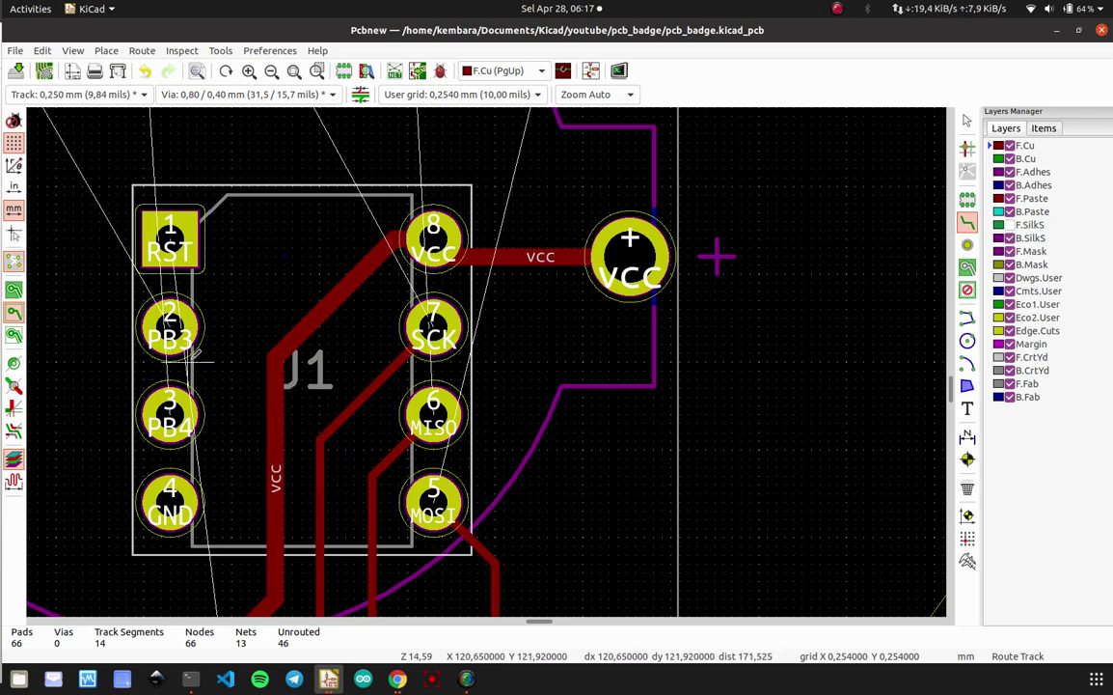
middle_drag(194, 354, 262, 166)
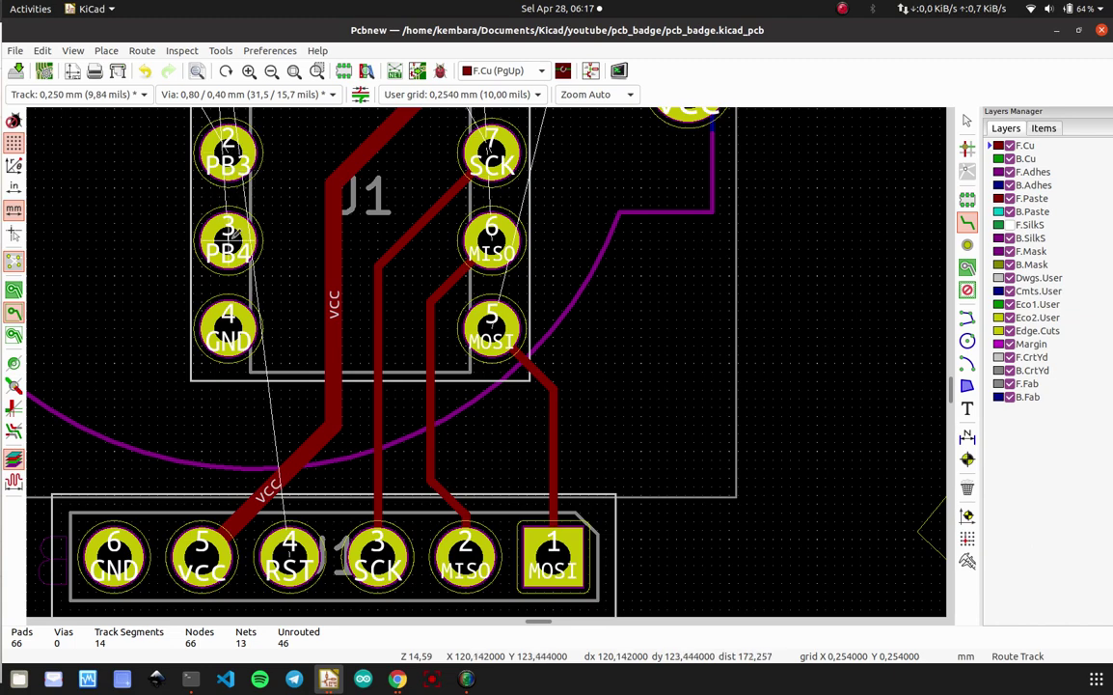
scroll(262, 214, down, 1)
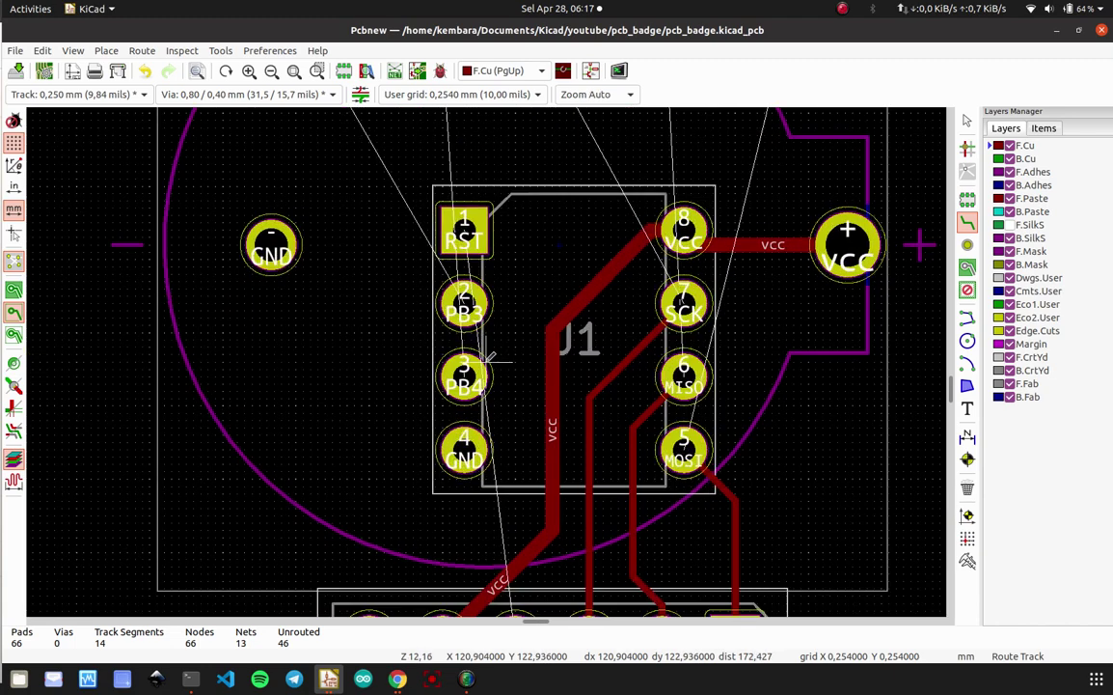
click(465, 226)
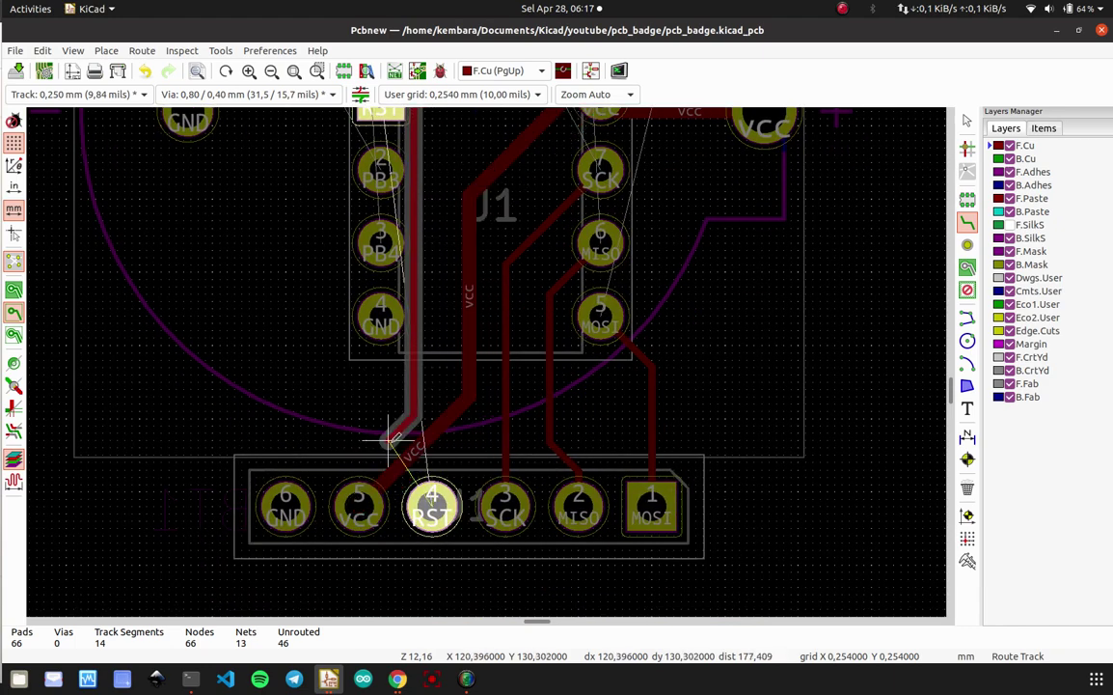
click(439, 381)
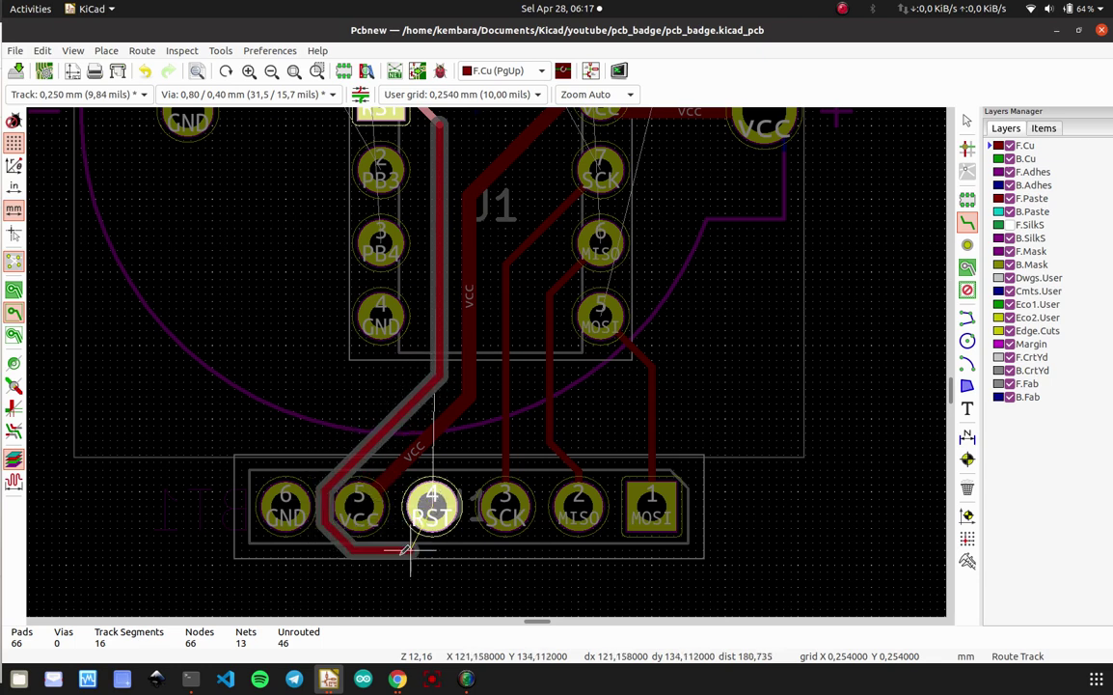
key(Escape)
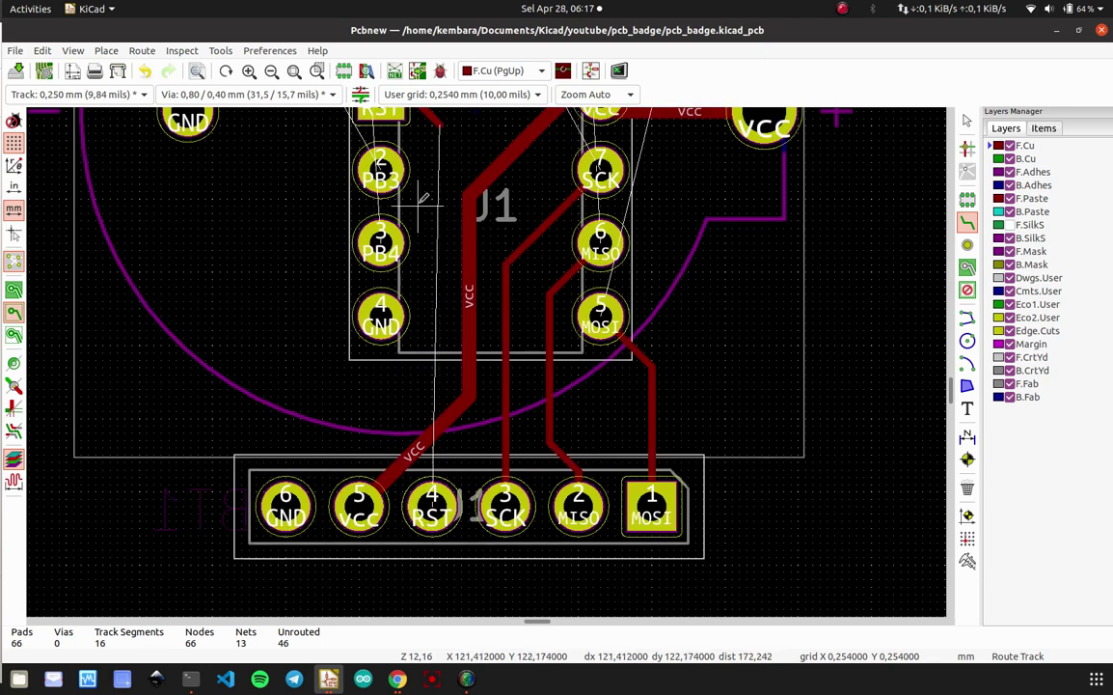
key(ctrl+z)
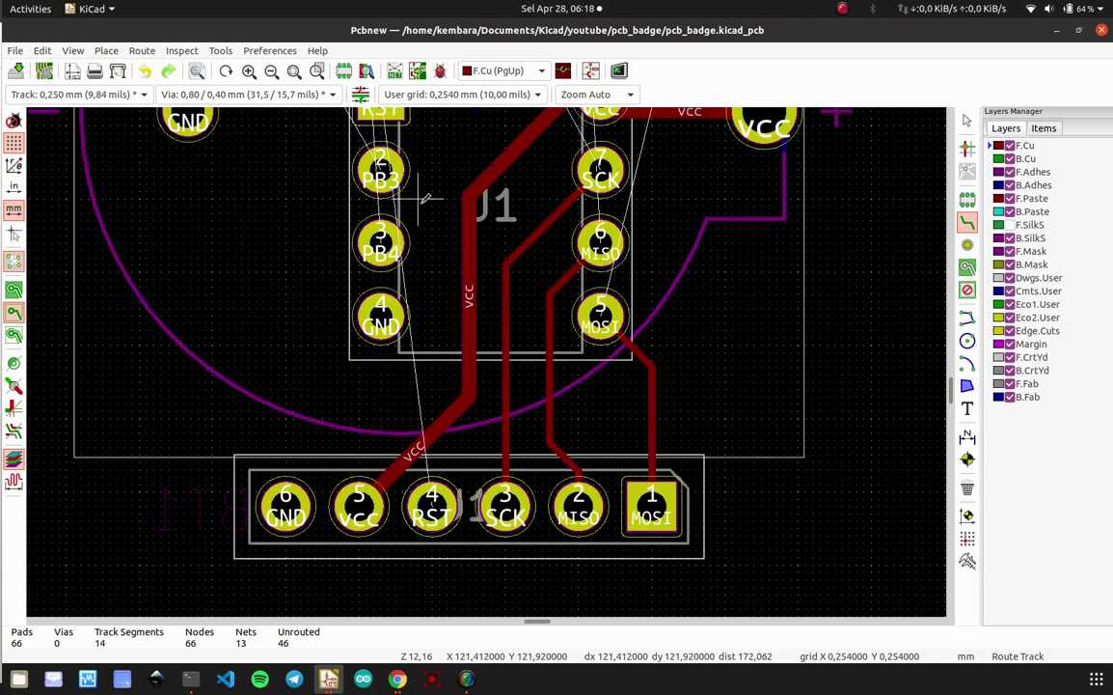
- Route the 0.25 mm RST track on B.Cu from U1 pad 1 to J1 pad 4 and save the board
click(1027, 162)
middle_drag(520, 220, 455, 258)
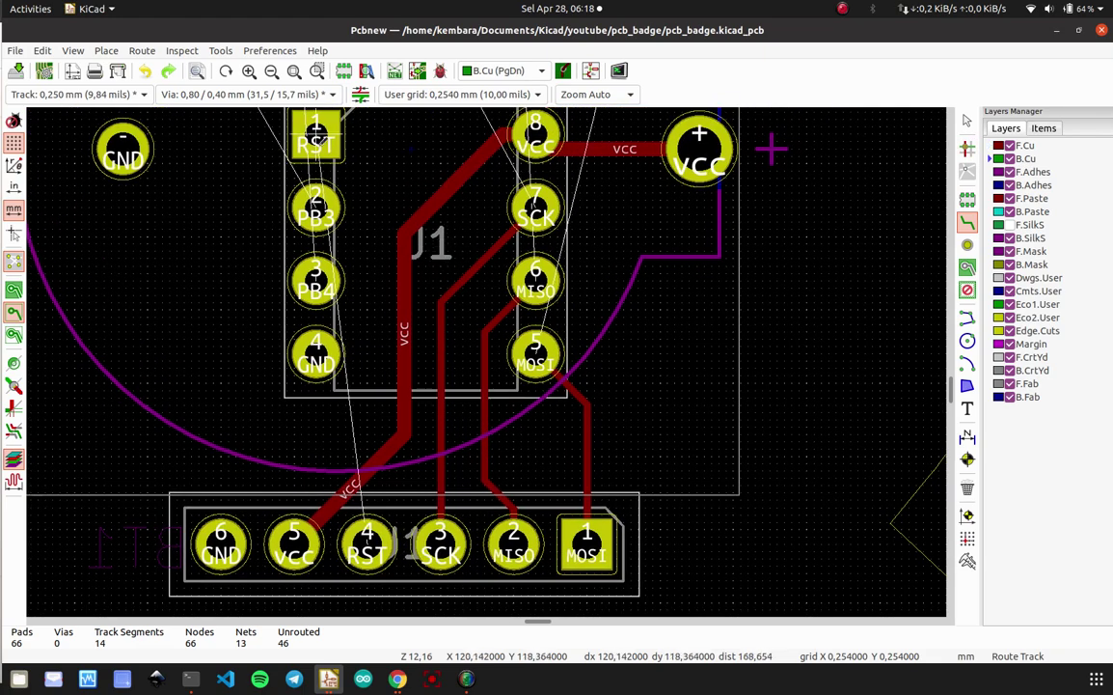
click(315, 135)
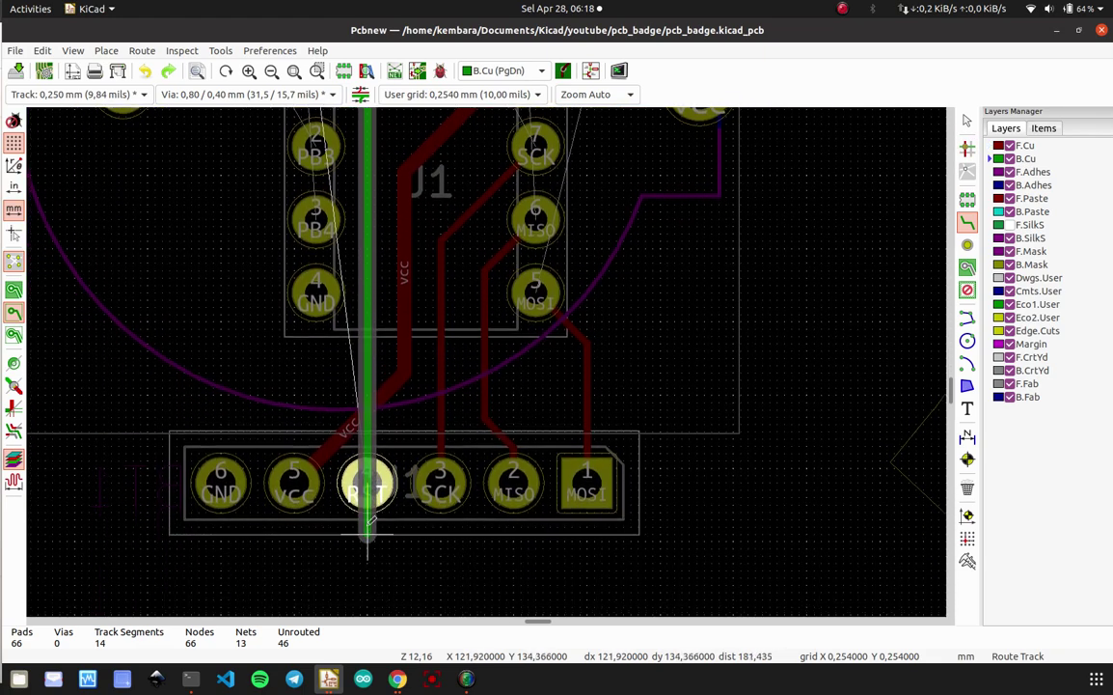
click(367, 480)
key(ctrl+s)
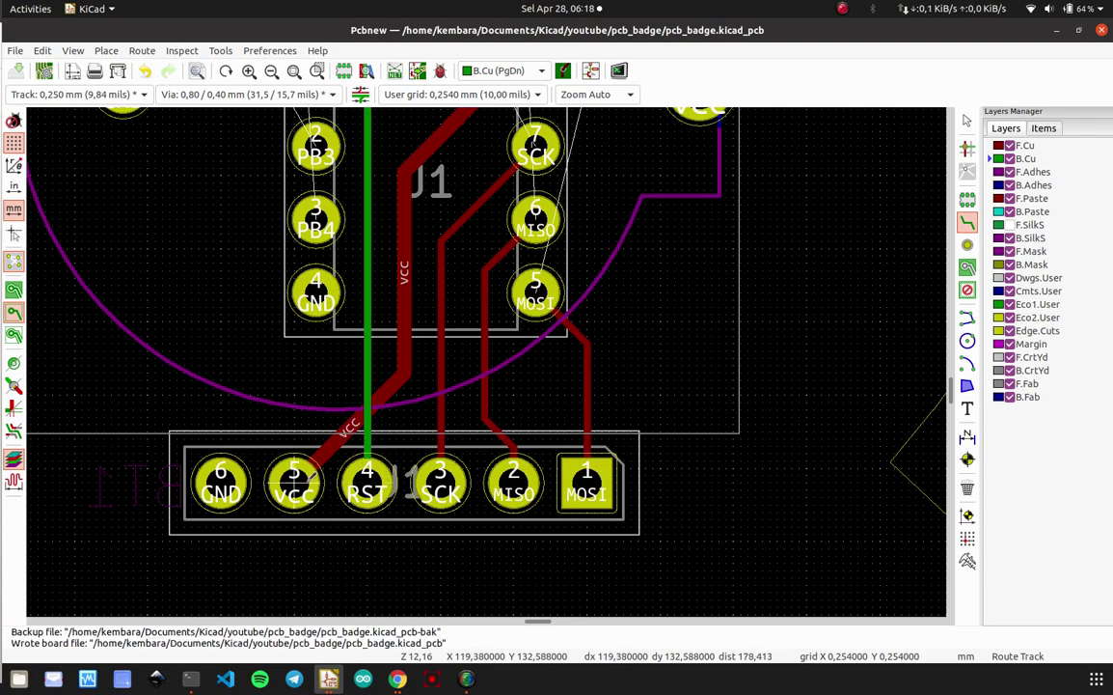
- Route the 0.25 mm PB3 track on F.Cu from pad 2 of the PB3 resistor to U1 pad 2
middle_drag(577, 432, 461, 606)
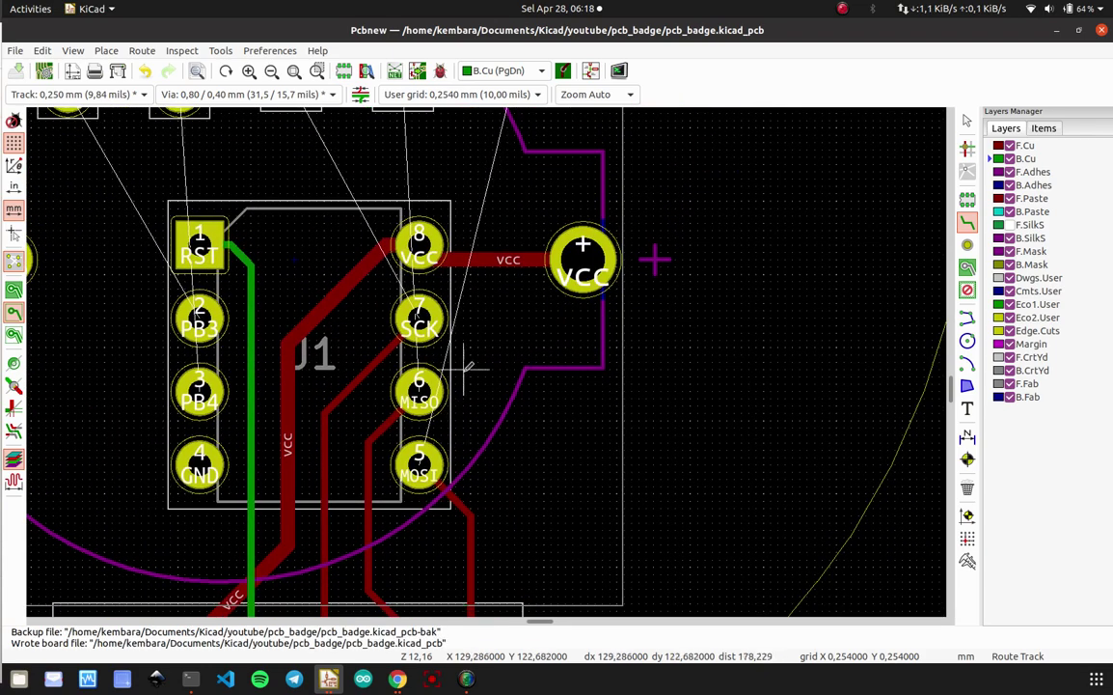
middle_drag(356, 325, 527, 460)
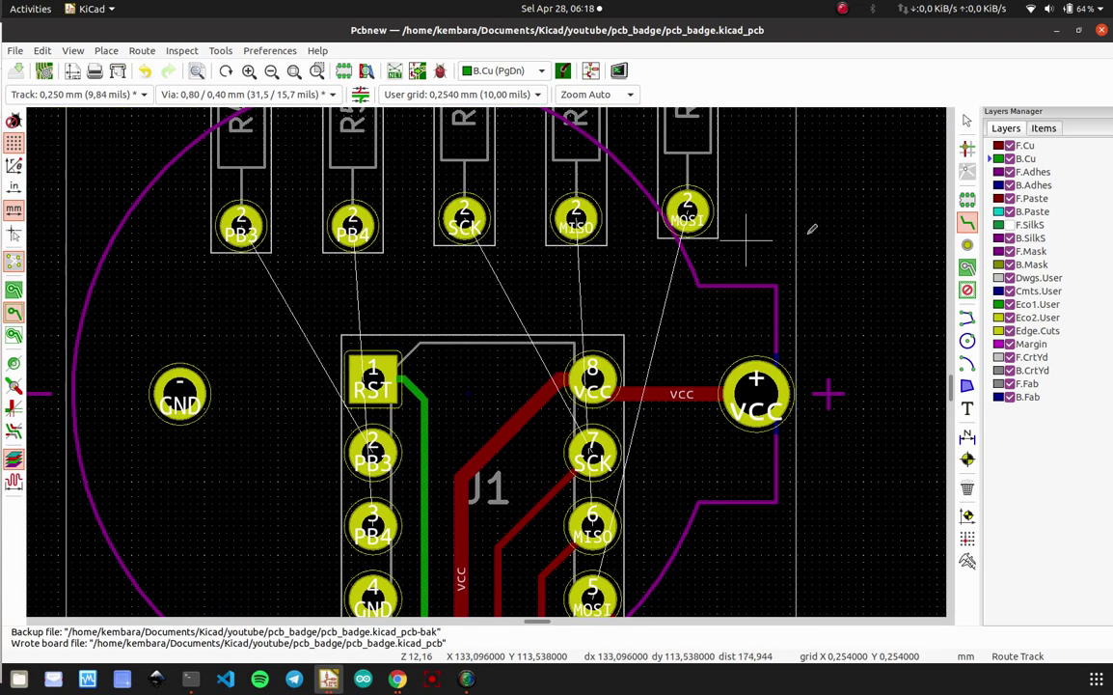
click(1024, 145)
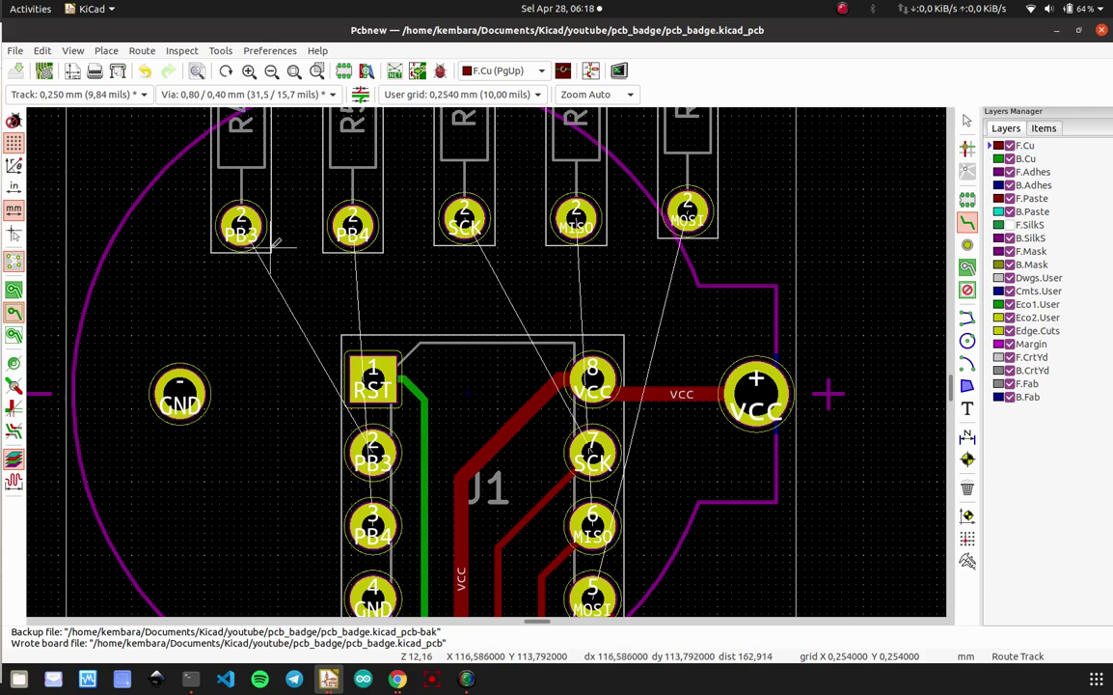
click(241, 227)
click(373, 452)
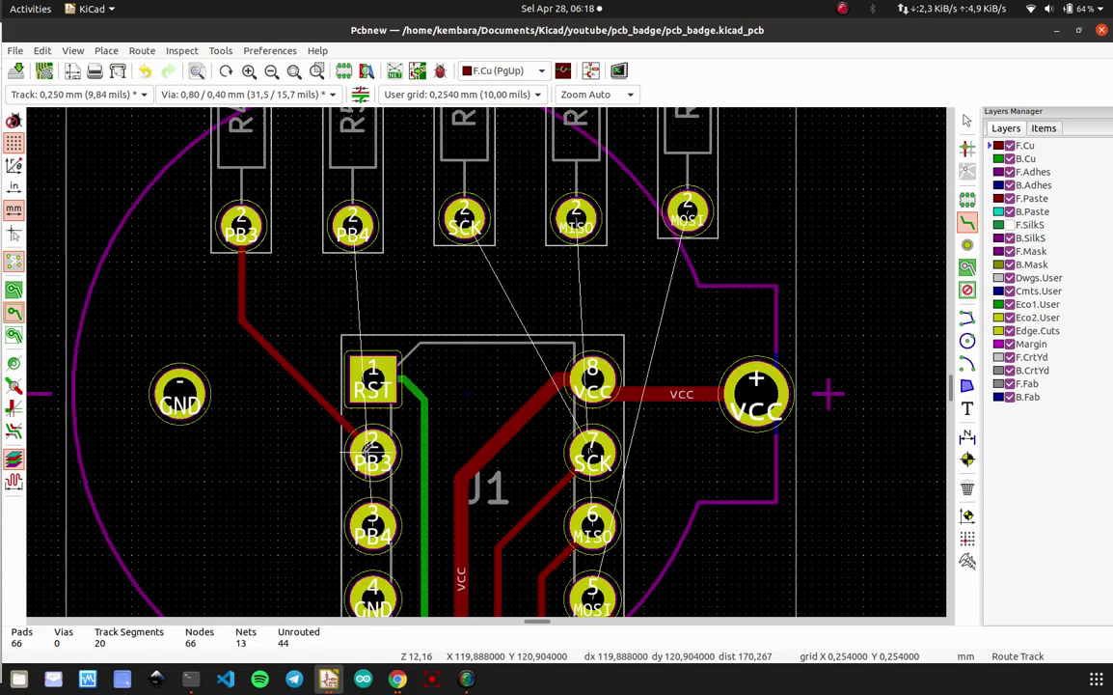
- Route the 0.25 mm PB4 track on F.Cu from U1 pad 3 to R5 pad 2 and save the board
click(372, 526)
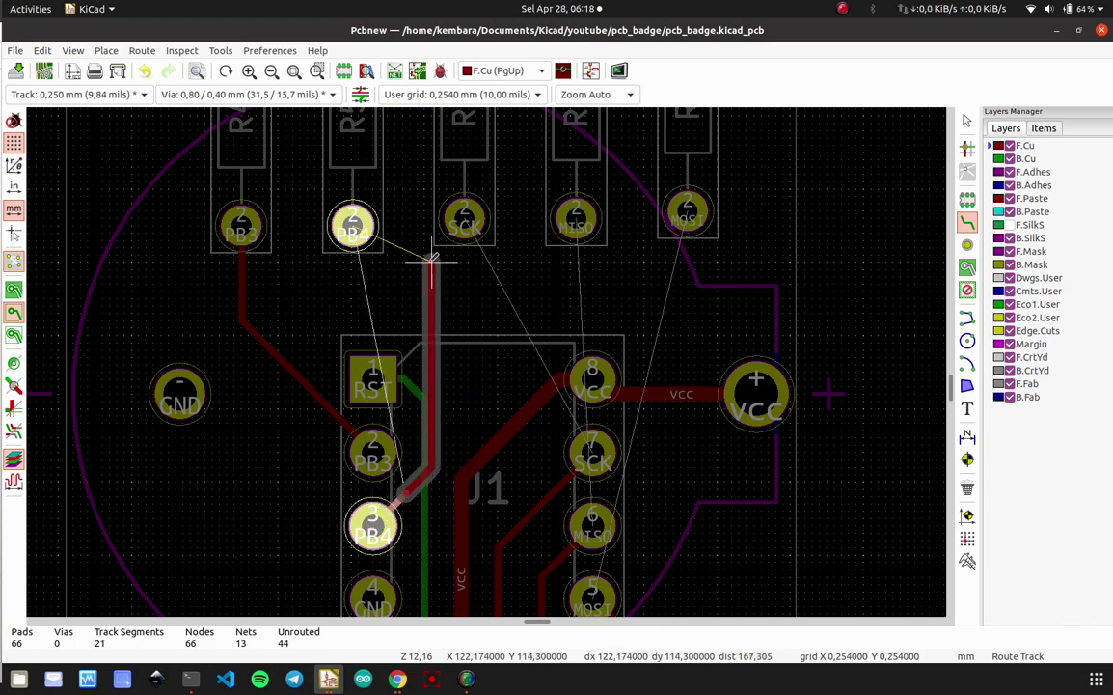
click(354, 226)
key(ctrl+s)
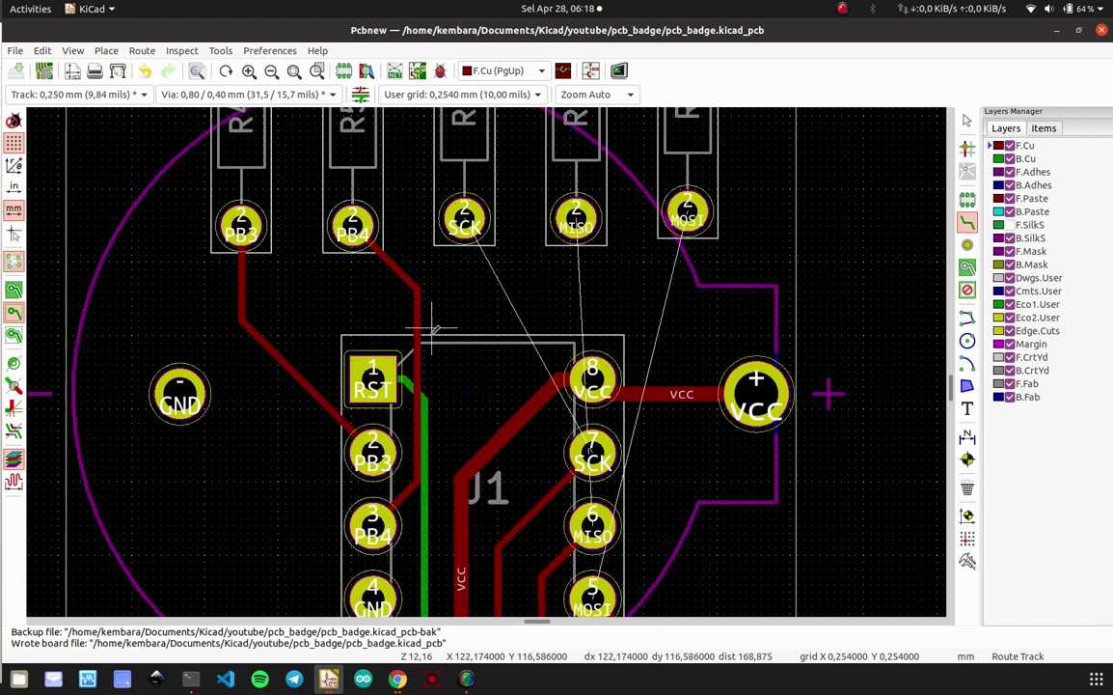
scroll(412, 425, up, 3)
scroll(411, 363, down, 4)
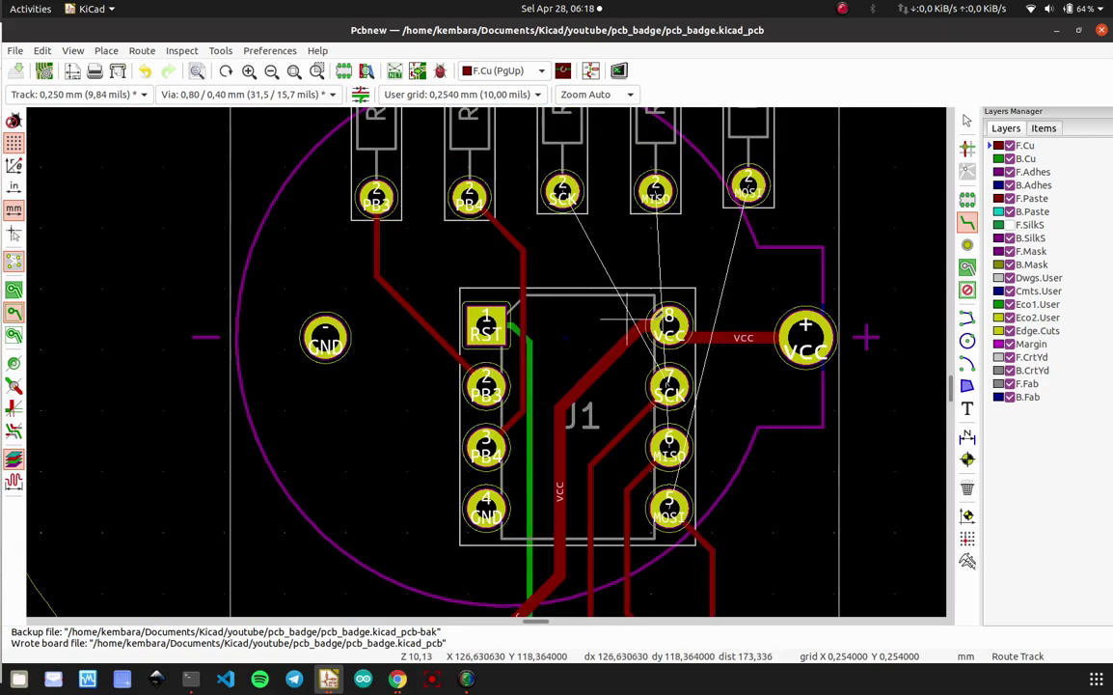
scroll(627, 318, up, 2)
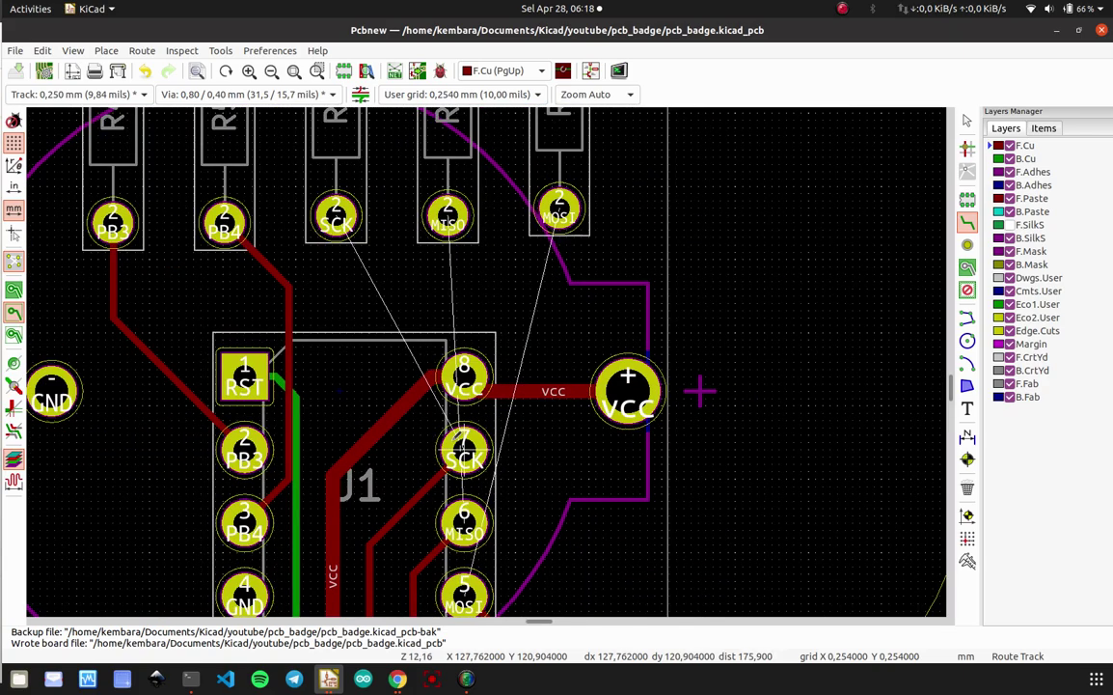
click(464, 450)
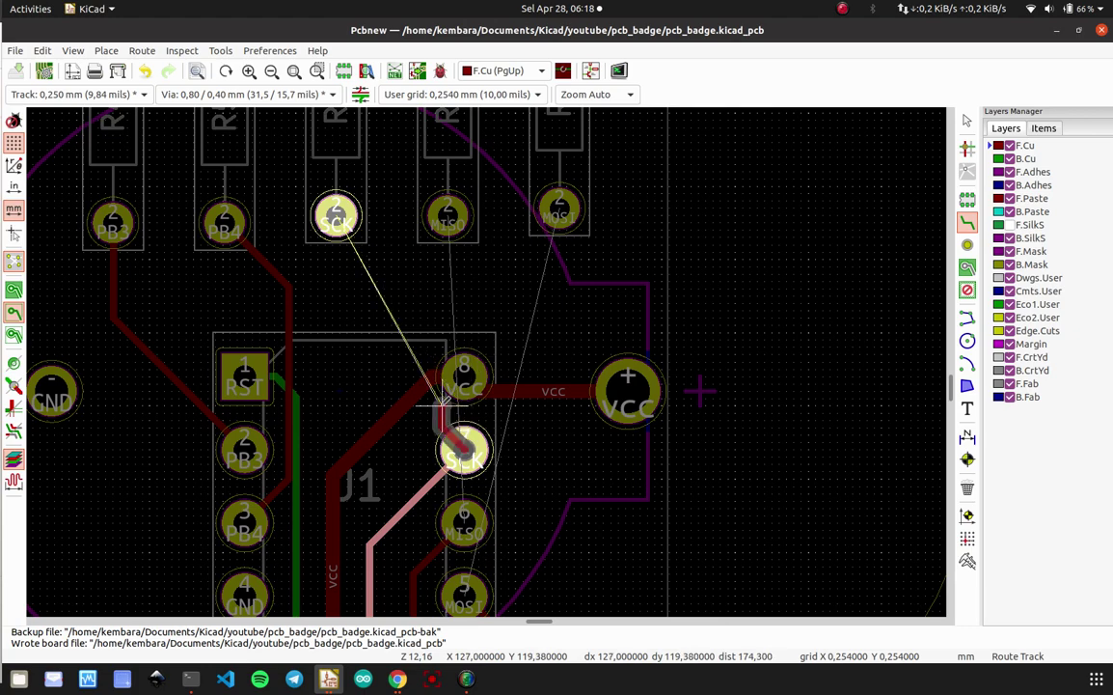
scroll(476, 349, up, 5)
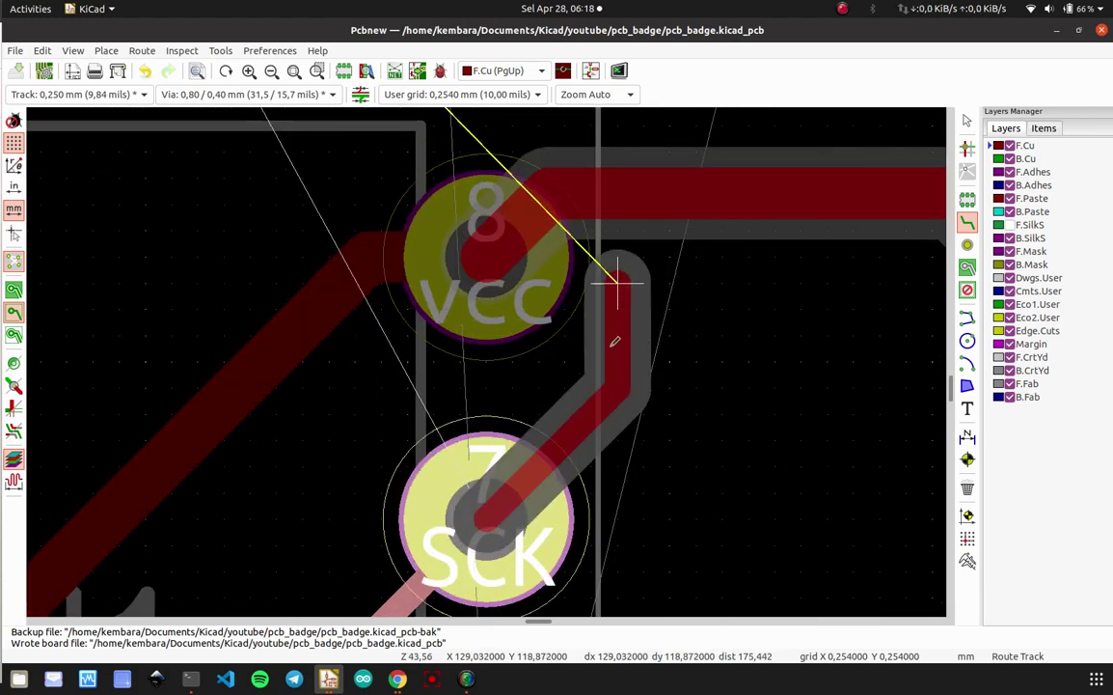
key(Escape)
scroll(590, 439, down, 4)
scroll(845, 219, up, 2)
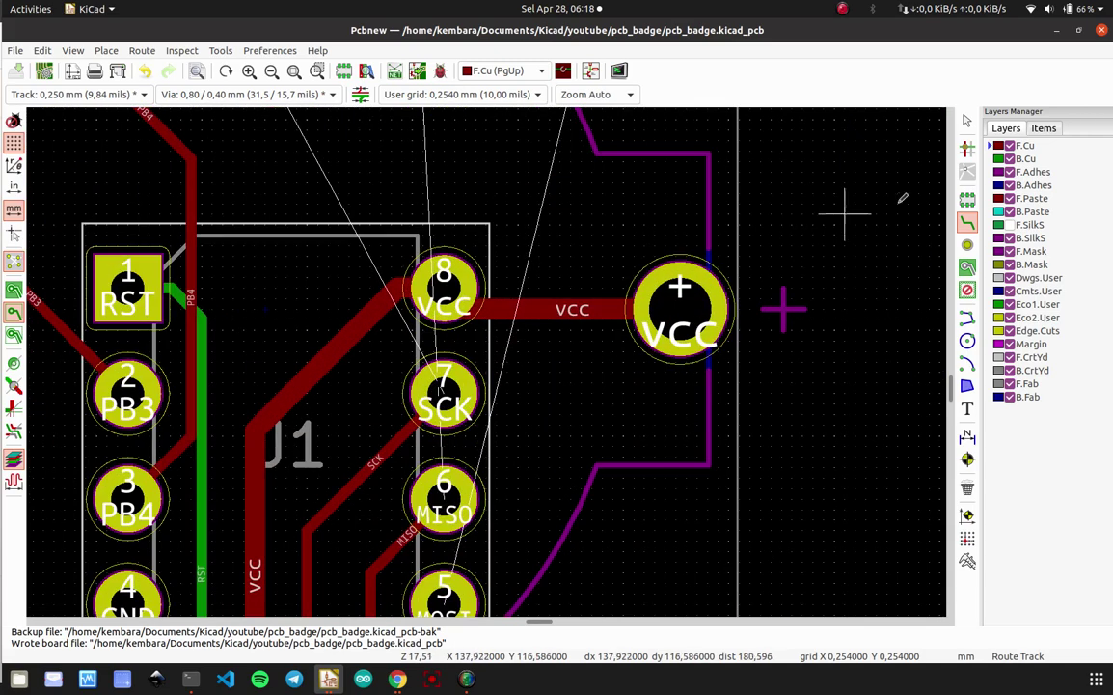
- Route the 0.25 mm SCK track on B.Cu between R3 pad 2 and U1 pad 7, and reroute it with a single bend
click(1010, 160)
scroll(498, 429, down, 3)
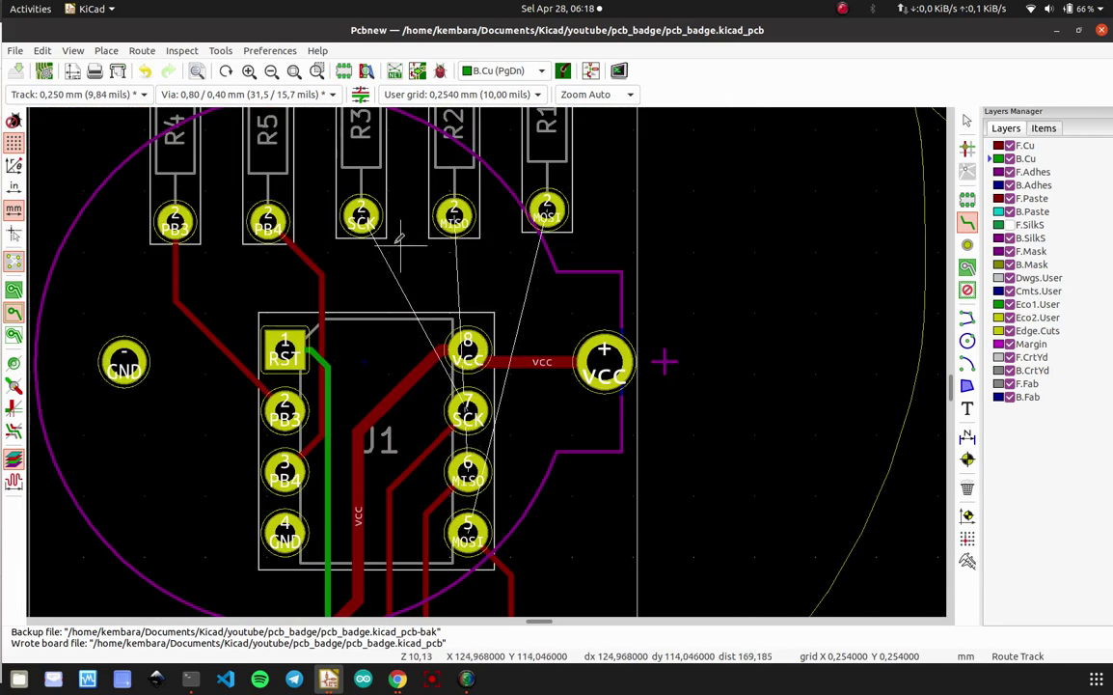
click(361, 210)
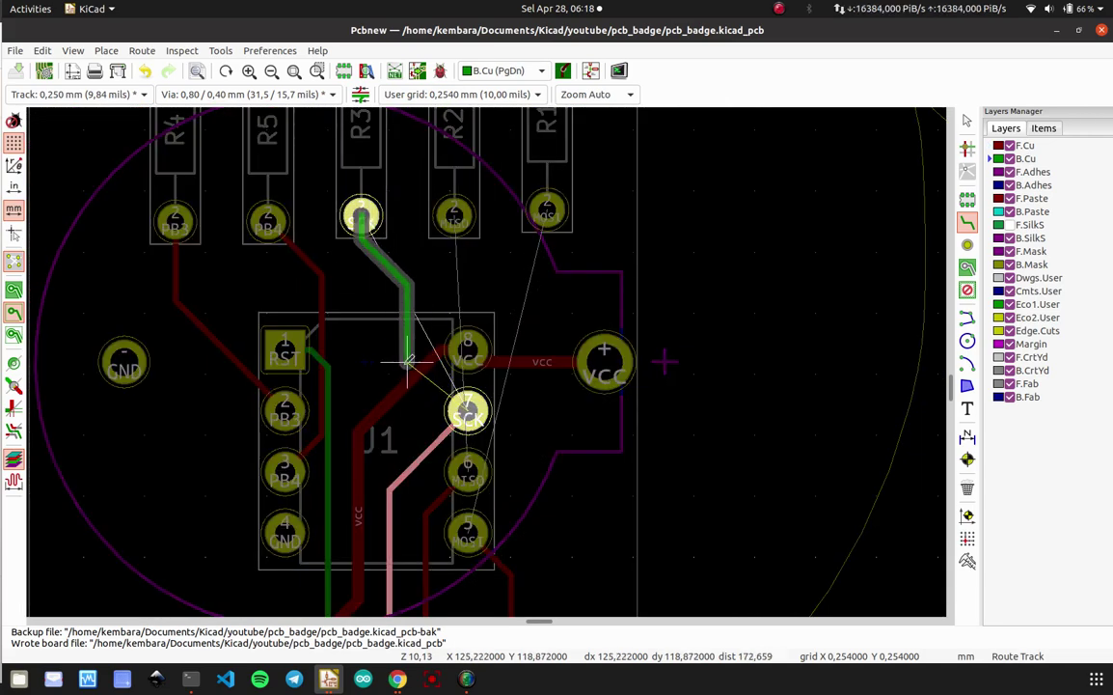
click(468, 411)
scroll(462, 382, up, 2)
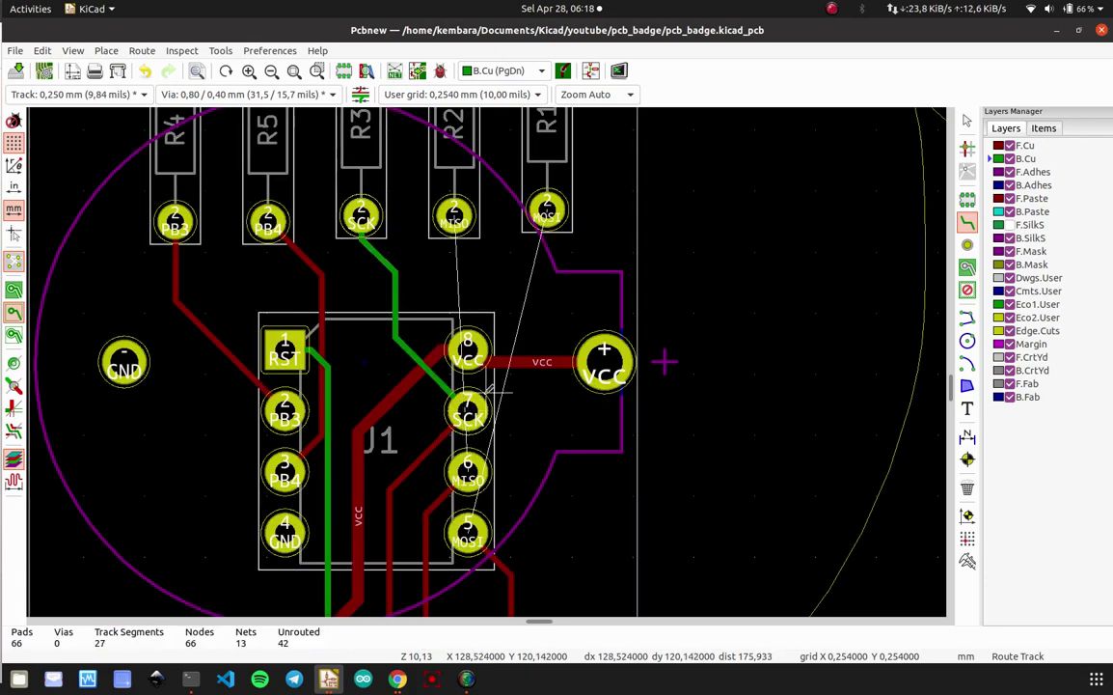
click(459, 378)
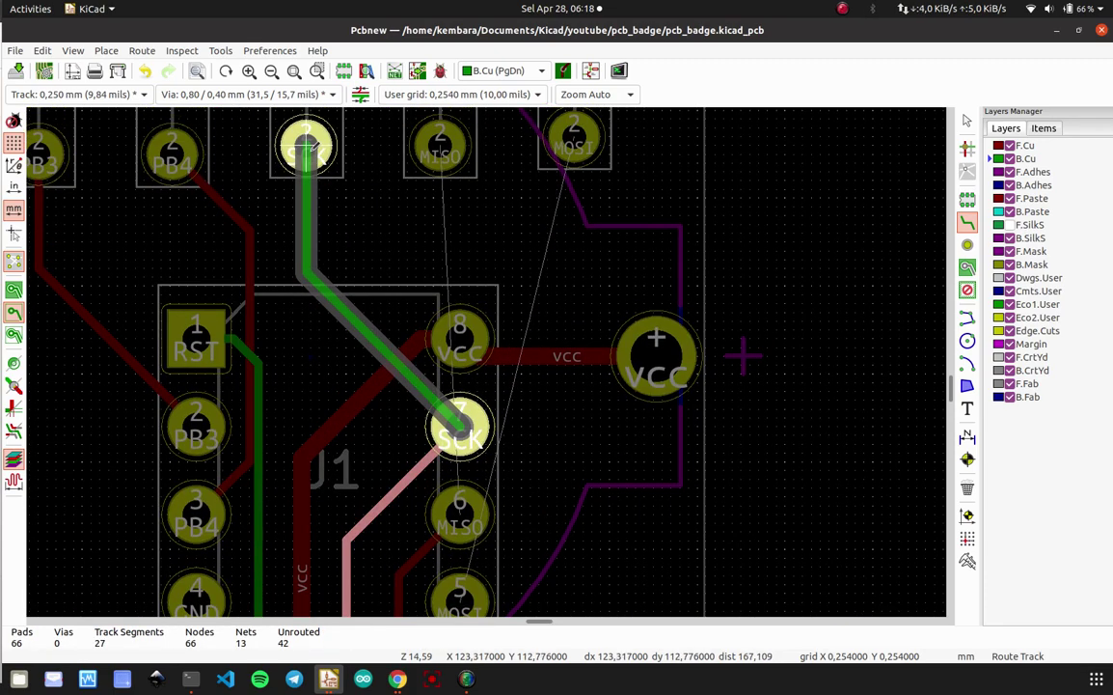
click(307, 166)
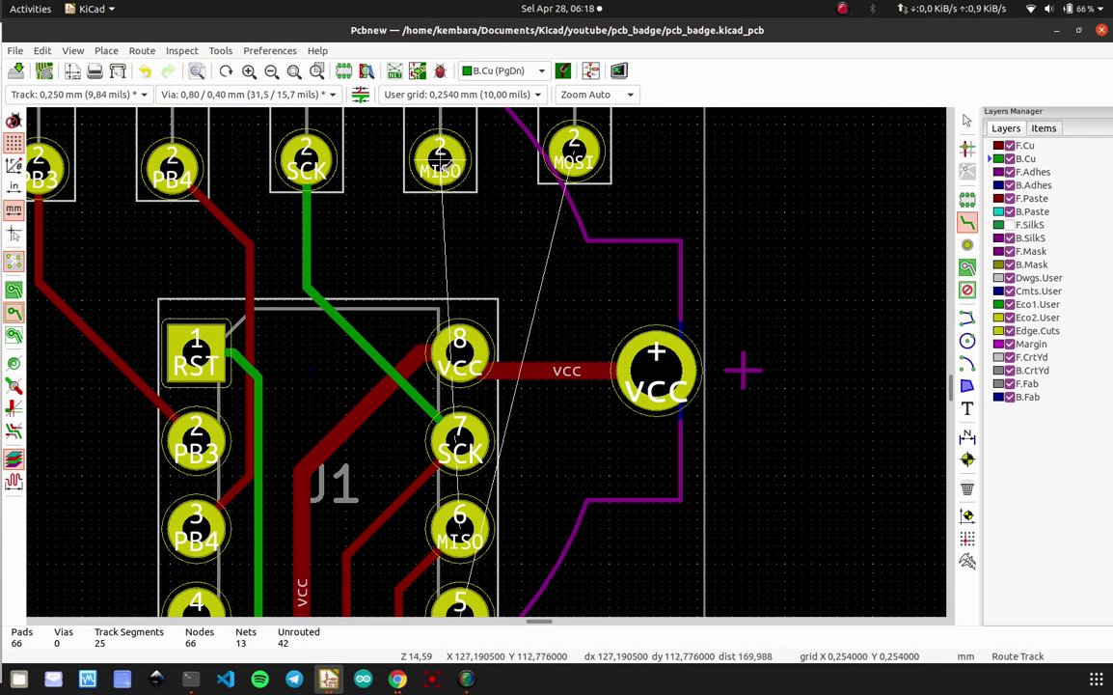
- Route the MISO track from R2 pad 2 to U1 pad 6 and the MOSI track from R1 pad 2 to U1 pad 5 on B.Cu, and save
click(442, 162)
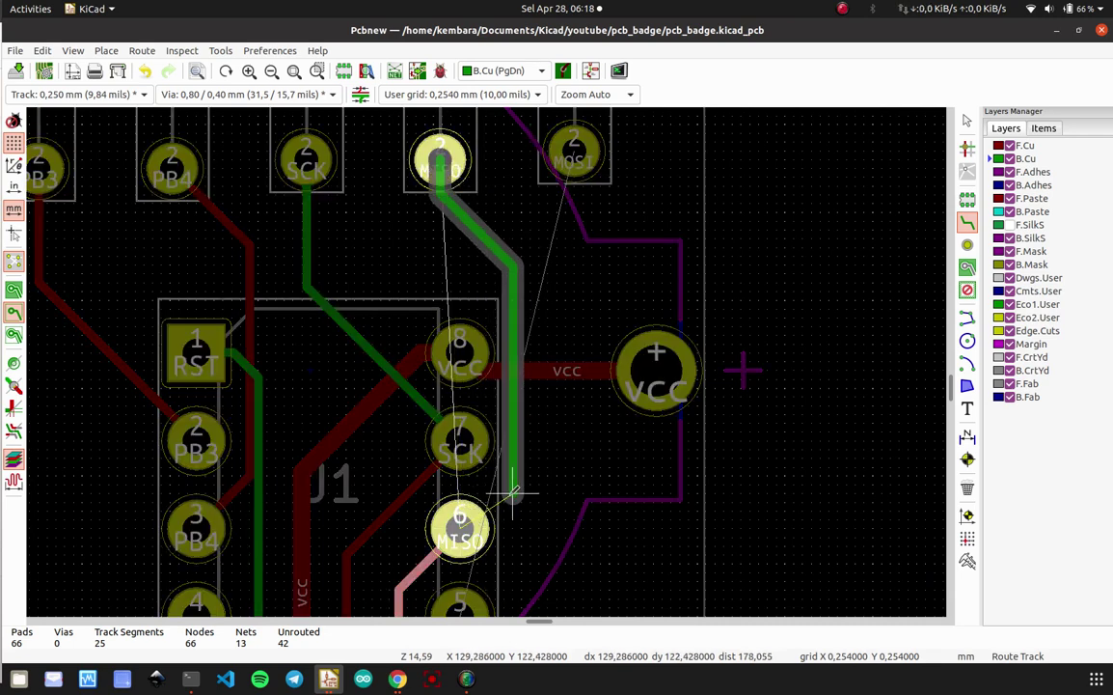
click(463, 521)
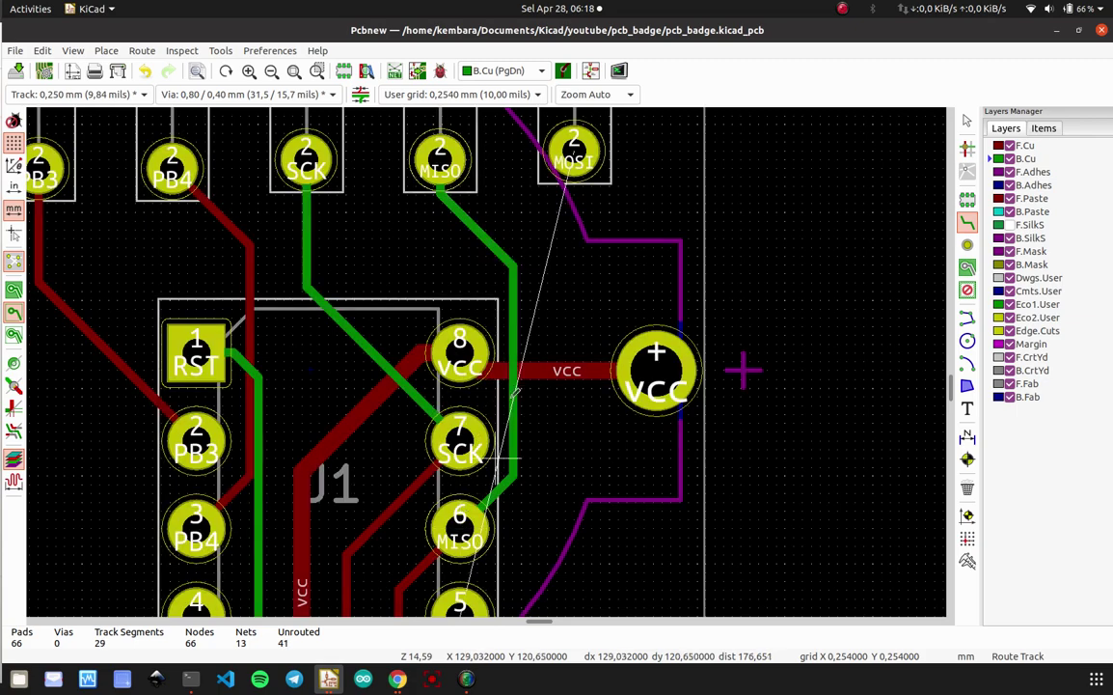
click(576, 153)
middle_drag(529, 501, 512, 403)
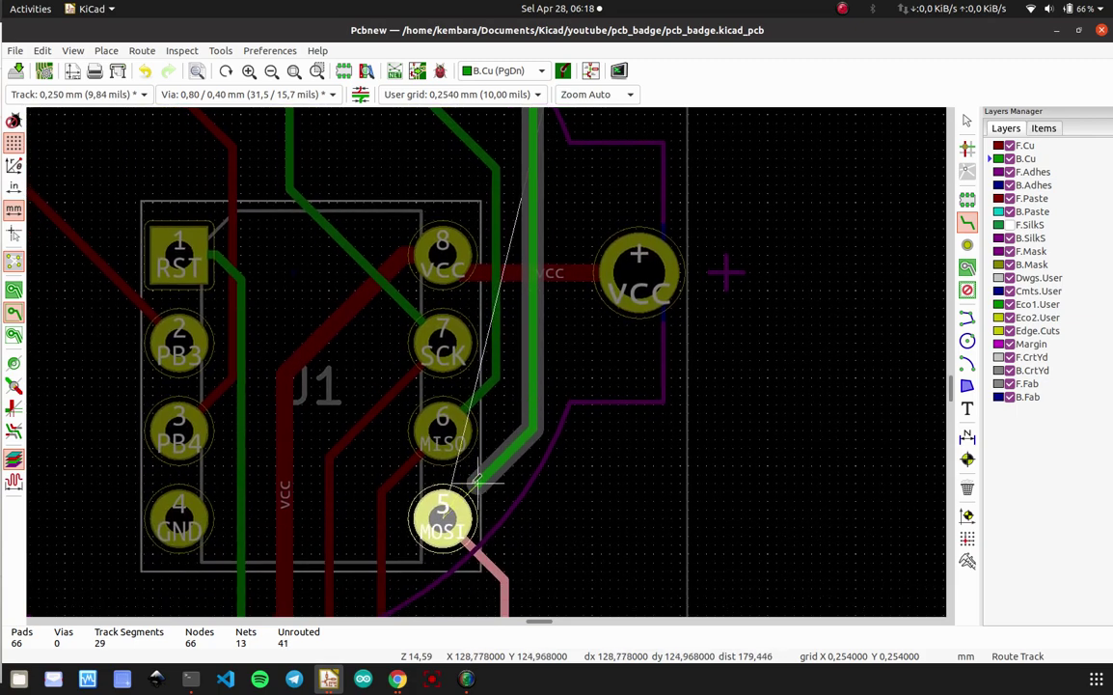
click(442, 519)
key(ctrl+s)
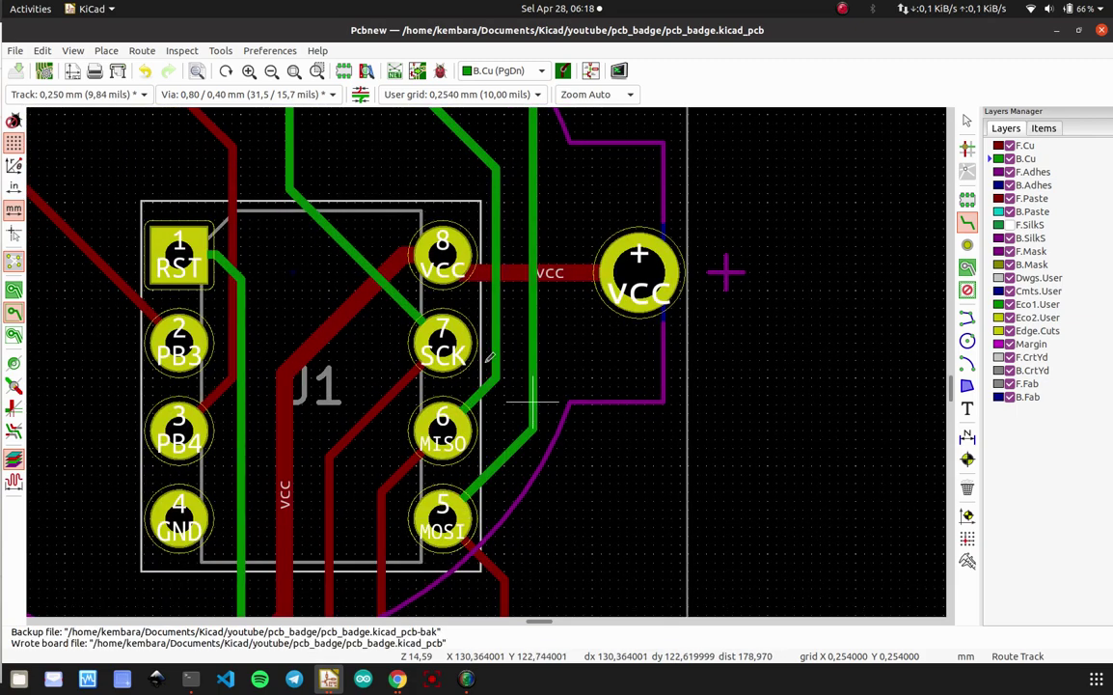
- Try to route a B.Cu track from R4 pad 1 to pad 1 of the leftmost LED in the lowest row, and undo it
scroll(463, 359, down, 3)
scroll(463, 359, up, 4)
scroll(541, 279, down, 4)
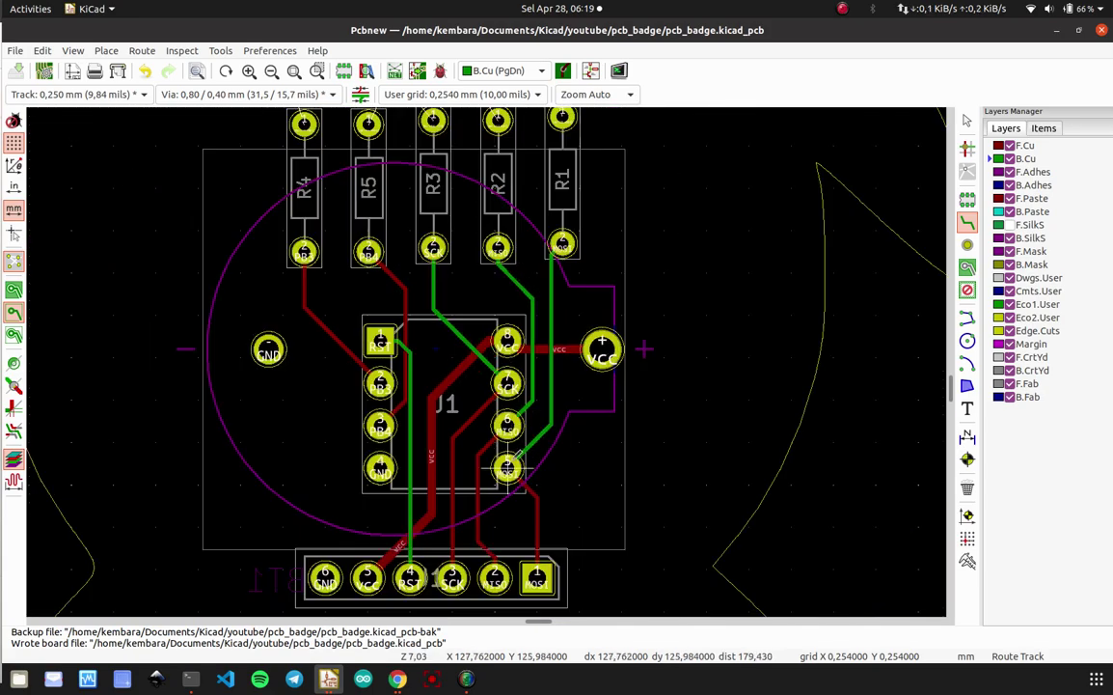
middle_drag(551, 266, 529, 594)
middle_drag(542, 378, 561, 364)
scroll(565, 360, up, 3)
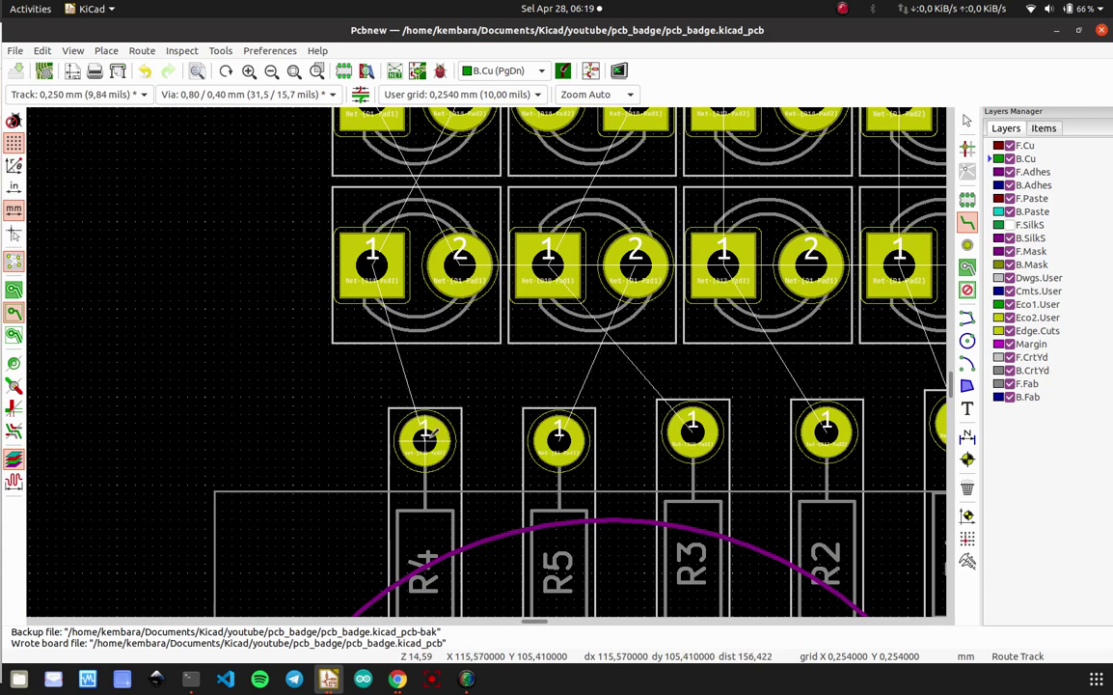
click(429, 436)
click(372, 265)
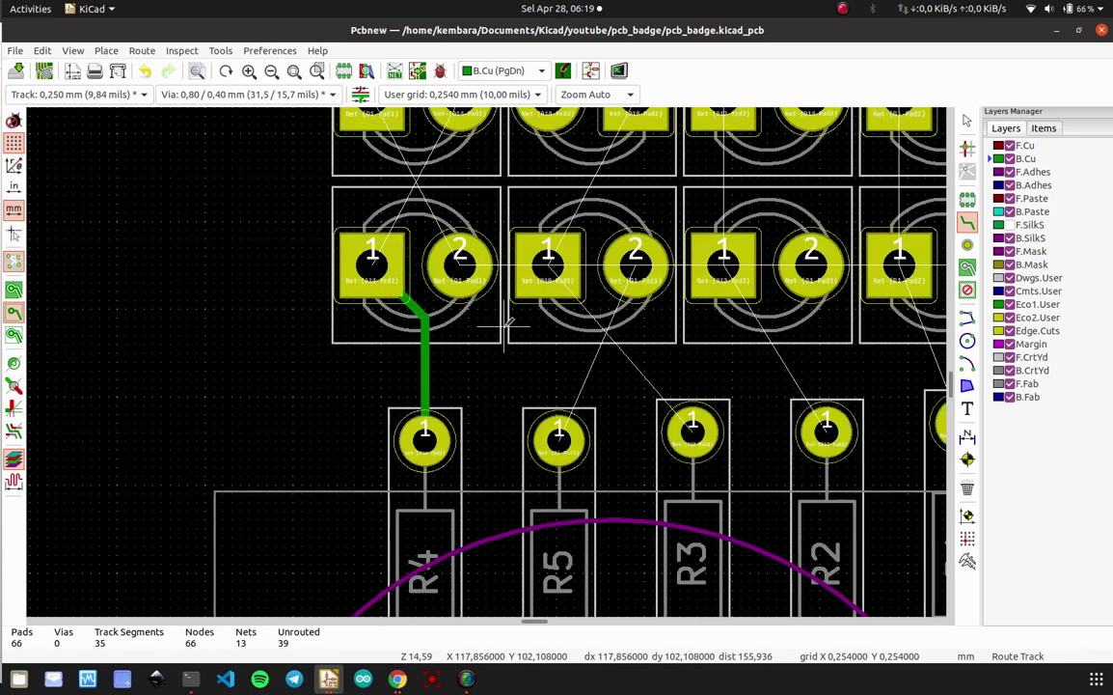
key(ctrl+z)
- Route 0.25 mm F.Cu tracks from the lowest LED row to pad 1 of R4, R5 and R3, following the ratsnest nets
click(1010, 146)
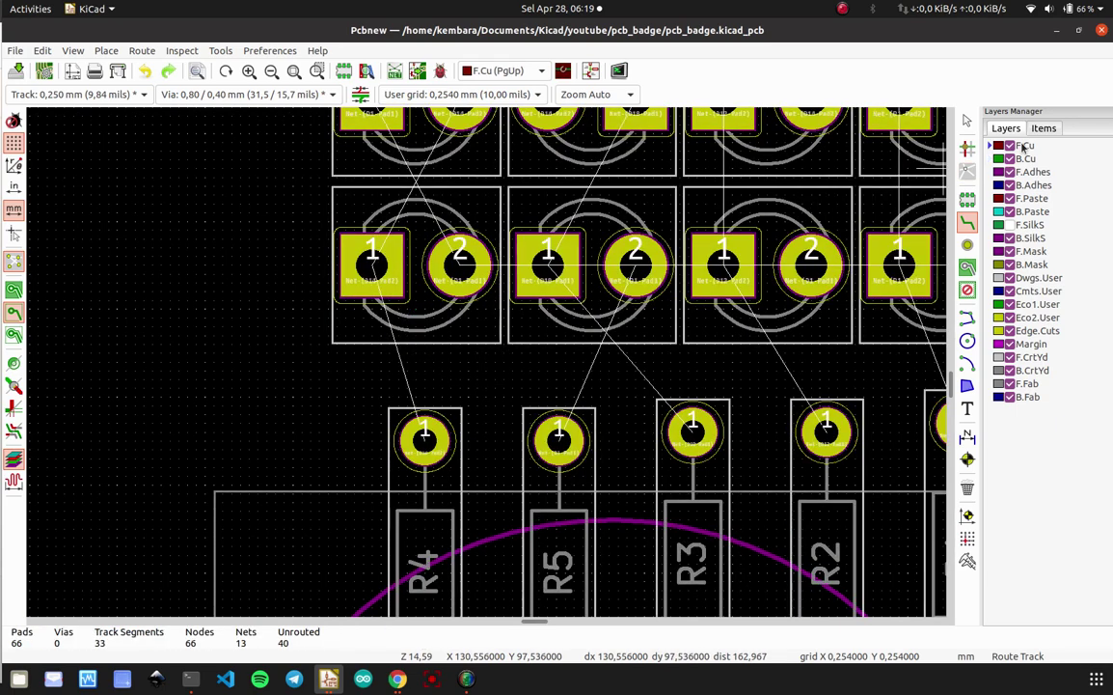
click(371, 262)
click(425, 439)
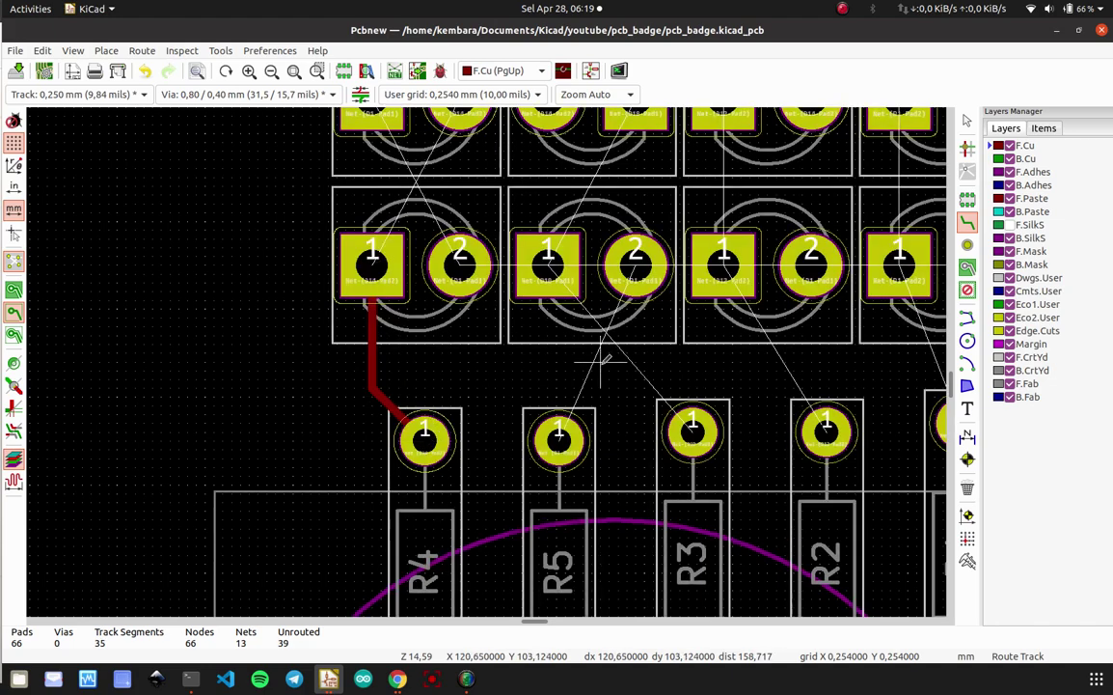
click(461, 258)
click(556, 436)
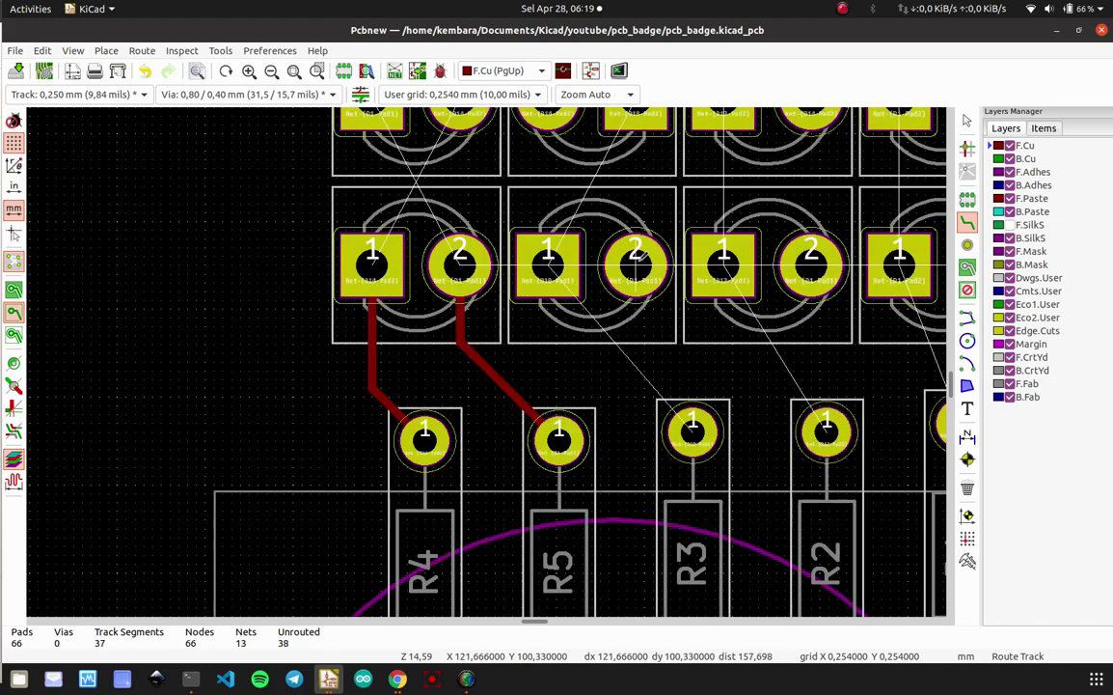
click(547, 260)
click(689, 430)
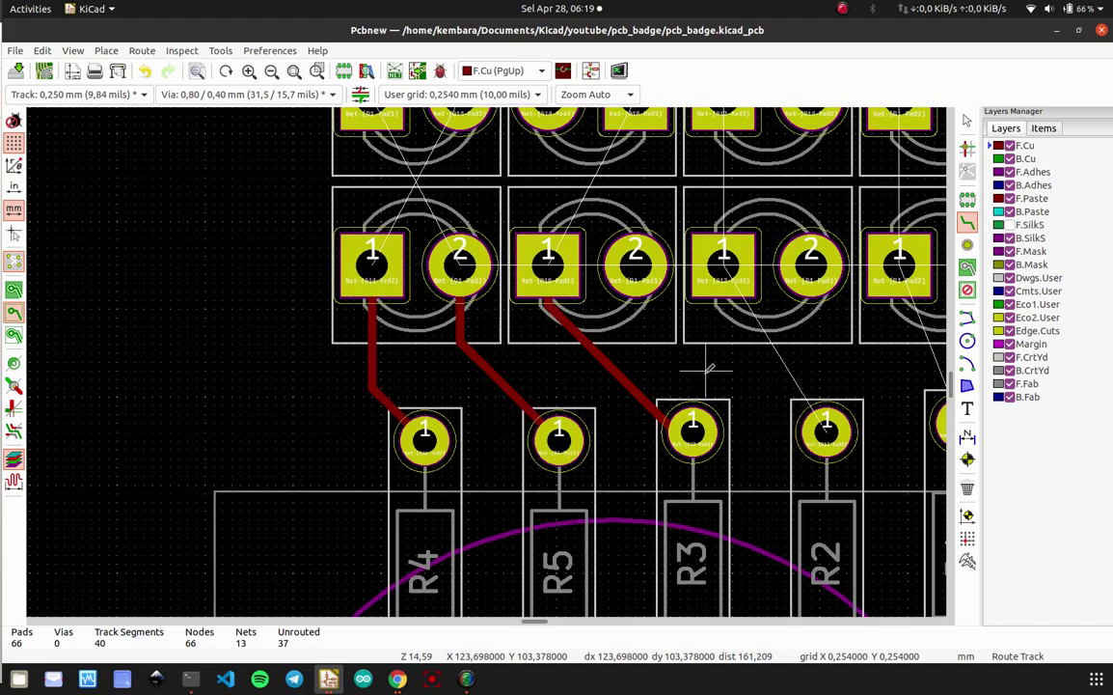
- Route F.Cu tracks from pad 1 of the two rightmost LEDs in the lowest row to pad 1 of R2 and R1, and save
middle_drag(705, 367, 396, 328)
click(419, 220)
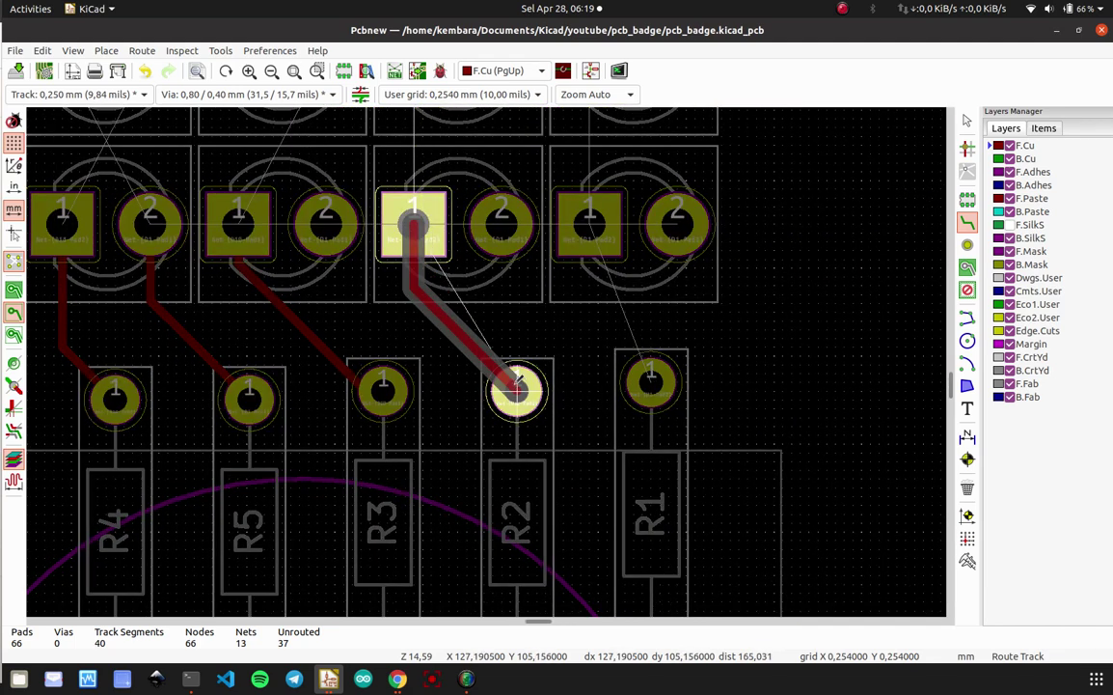
click(527, 366)
click(602, 224)
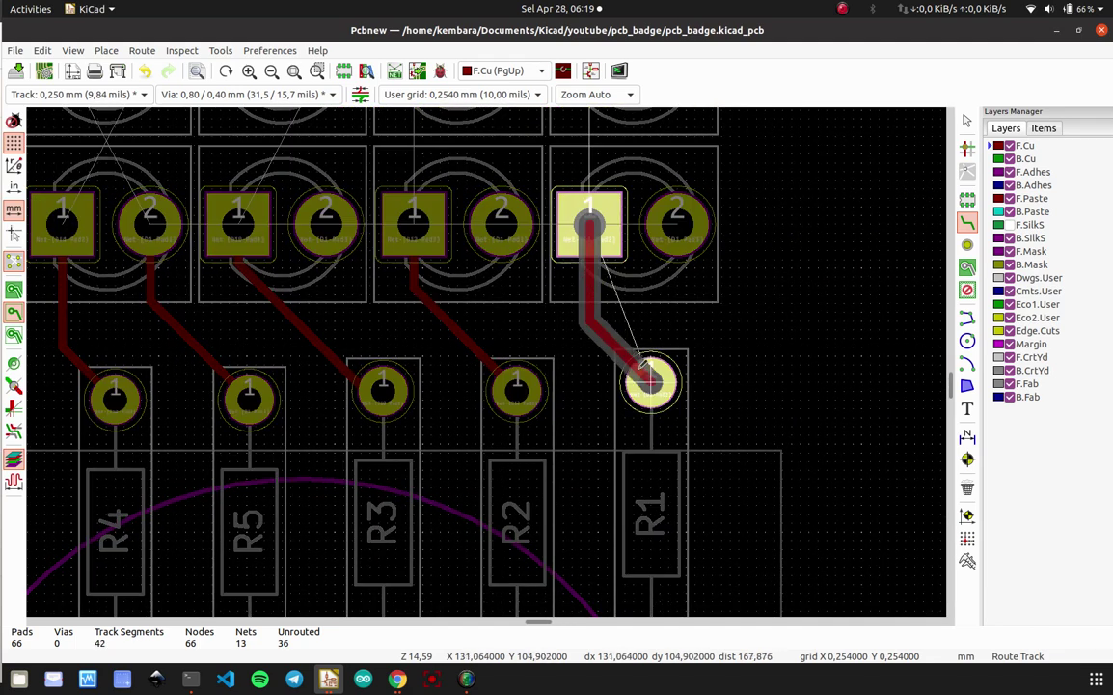
click(652, 377)
key(ctrl+s)
- Route the Net-(D1-Pad2) track on F.Cu above the top LED row, from the rightmost LED's pad 2 to the leftmost LED's pad 2
scroll(652, 374, down, 3)
scroll(489, 357, up, 3)
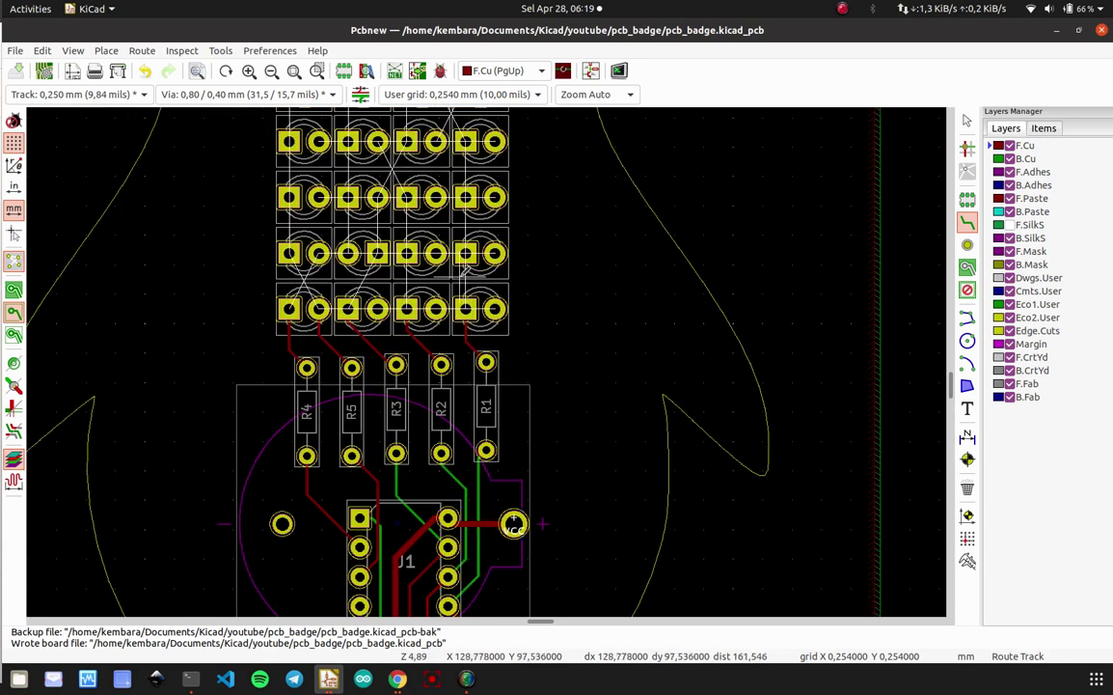
scroll(489, 357, down, 3)
scroll(439, 326, up, 3)
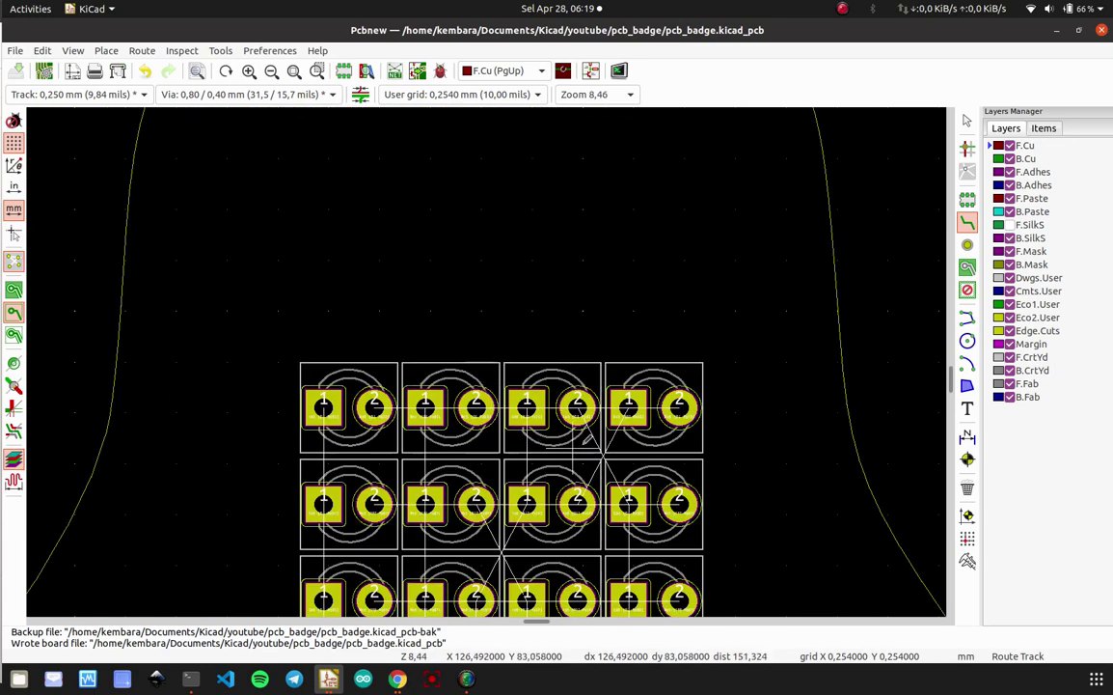
click(680, 405)
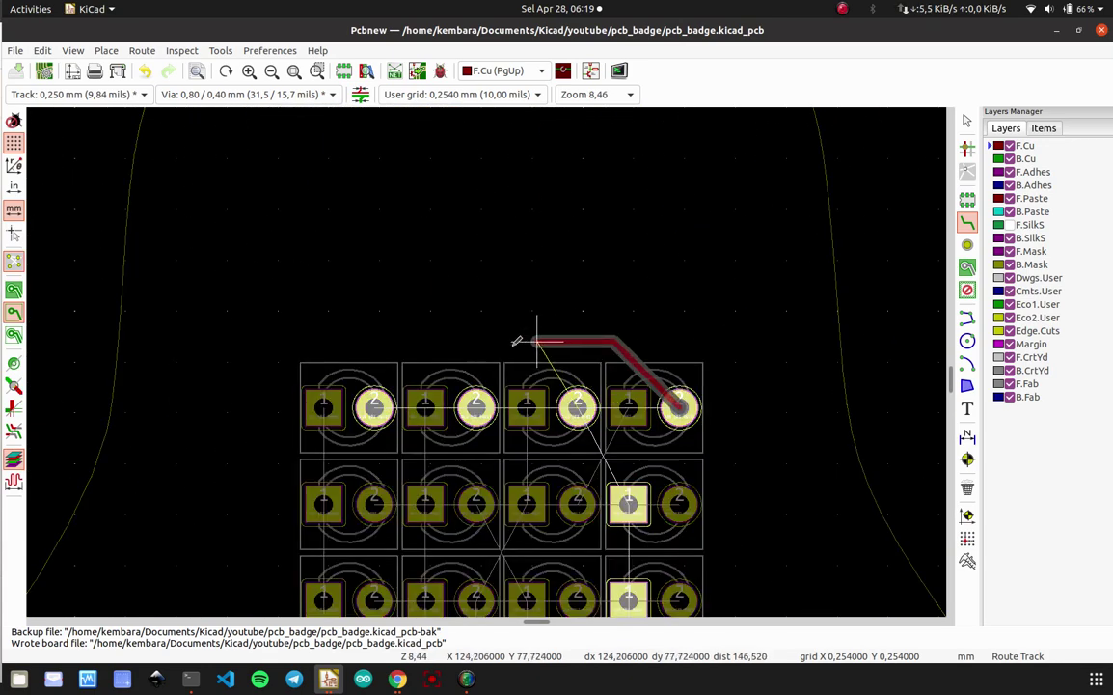
click(374, 405)
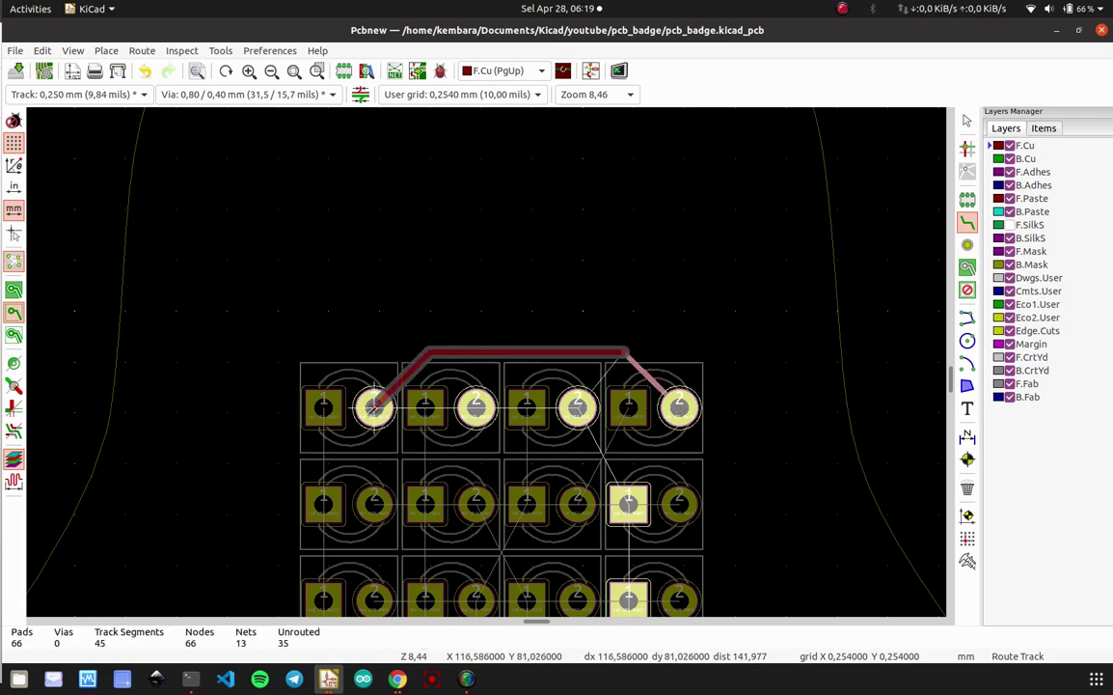
- Connect pad 2 of the two middle LEDs in the top row straight up to the Net-(D1-Pad2) track on F.Cu, and save
scroll(476, 406, up, 3)
click(488, 353)
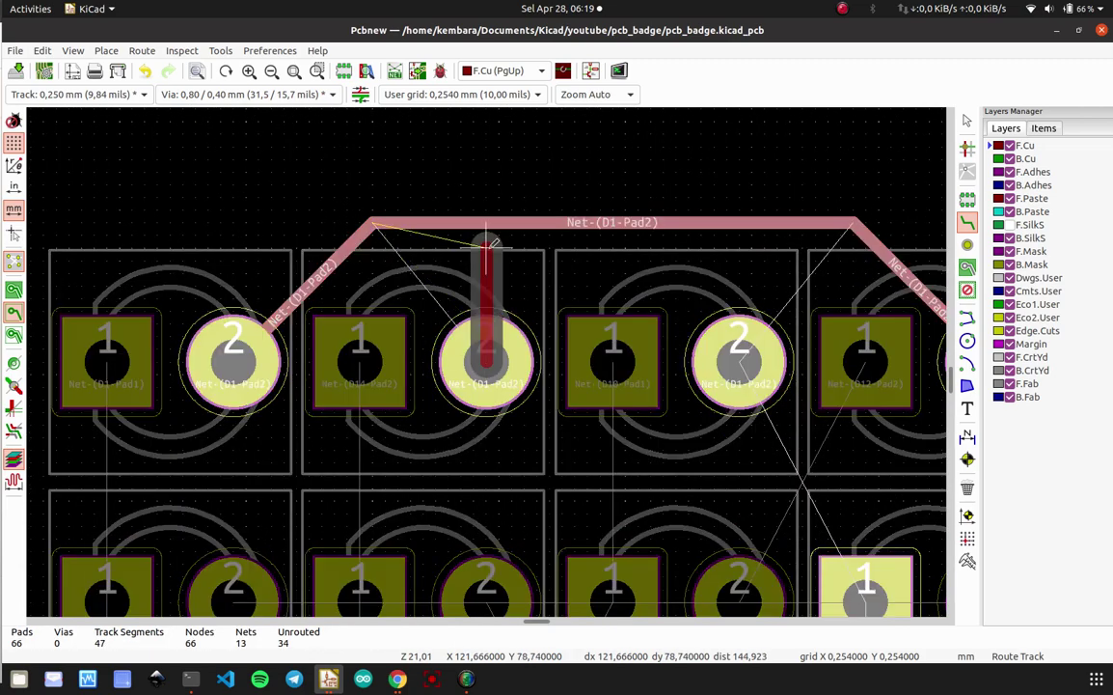
click(488, 222)
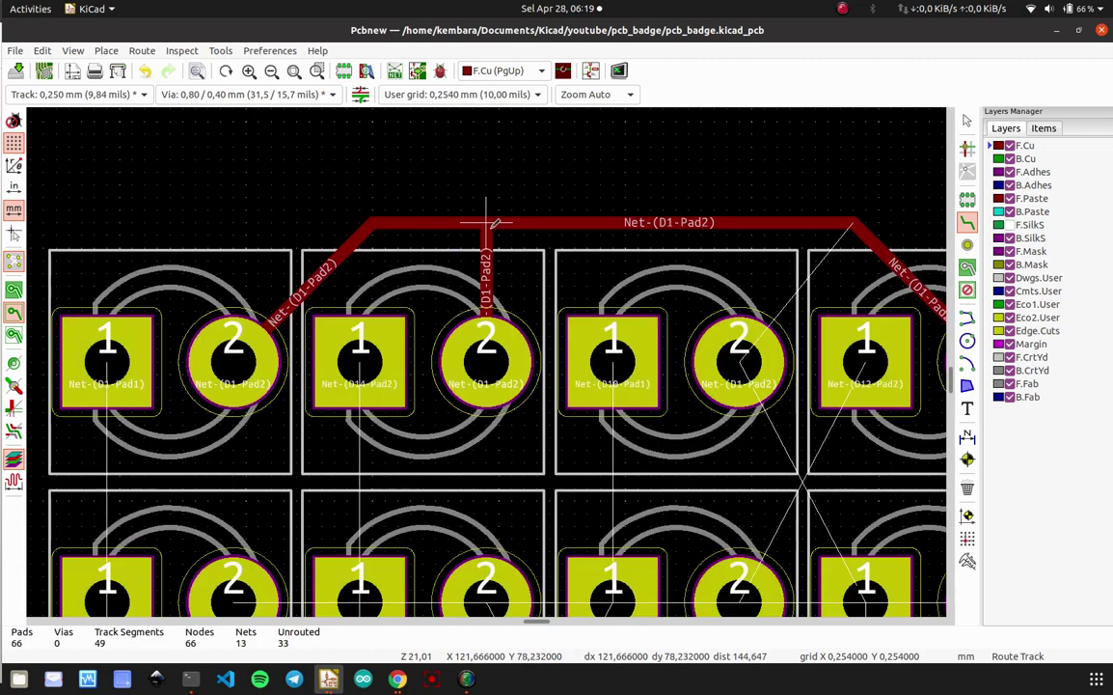
click(735, 349)
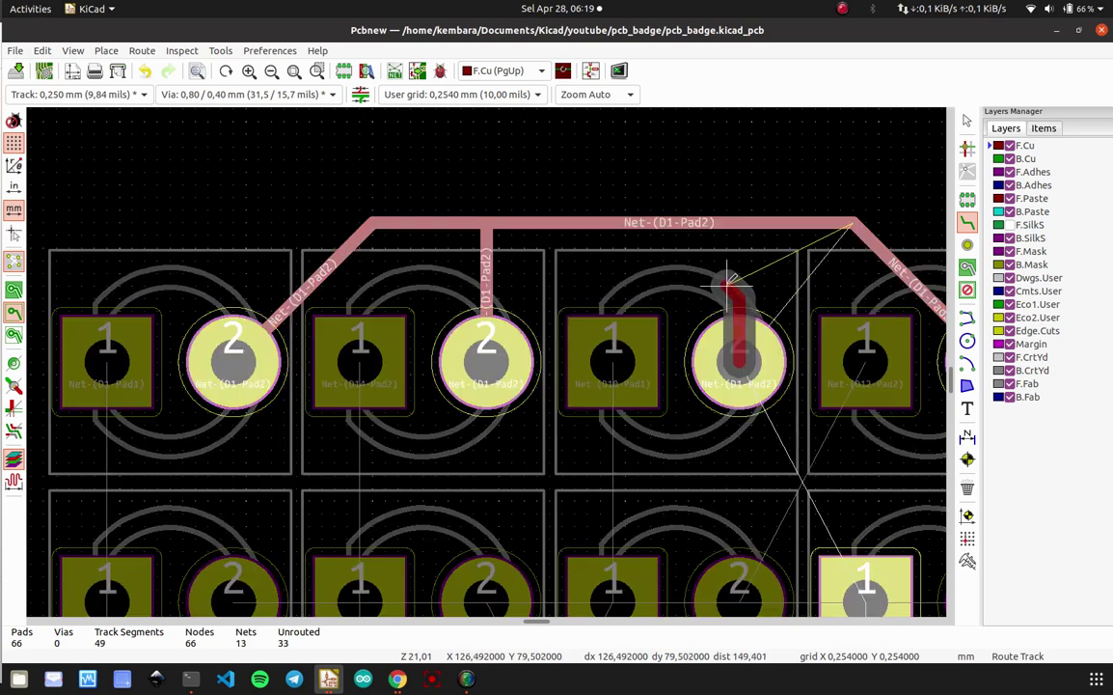
click(739, 222)
key(ctrl+s)
- Route an F.Cu track above the second LED row, from the rightmost LED's pad 2 to the leftmost LED's pad 2
scroll(740, 231, down, 5)
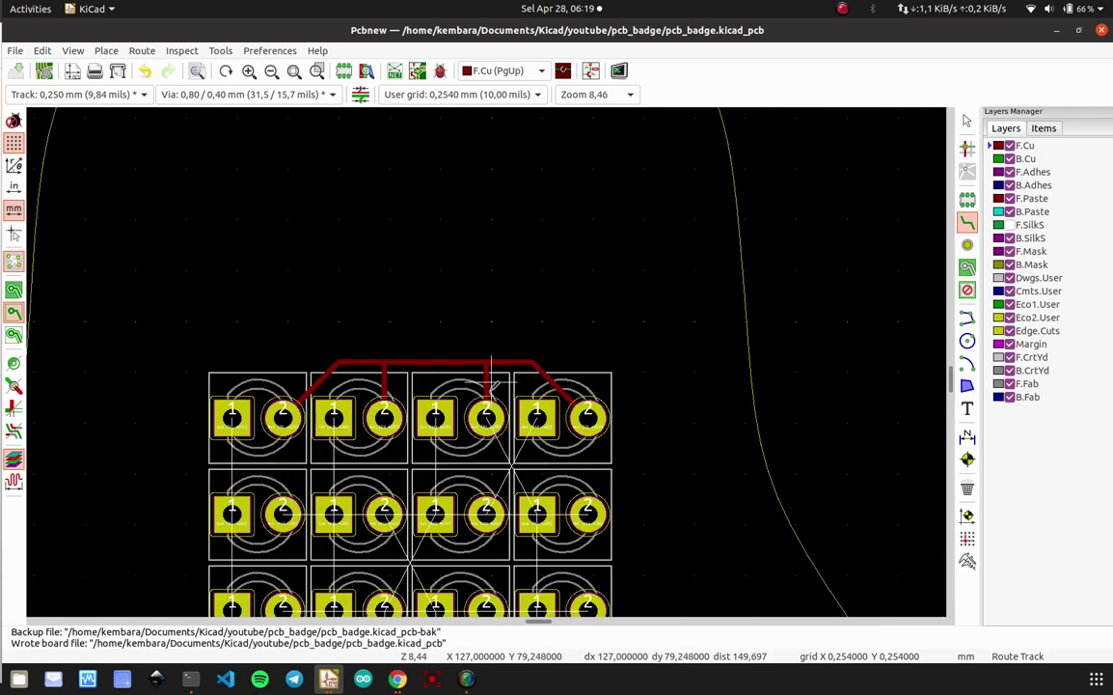
scroll(488, 357, up, 3)
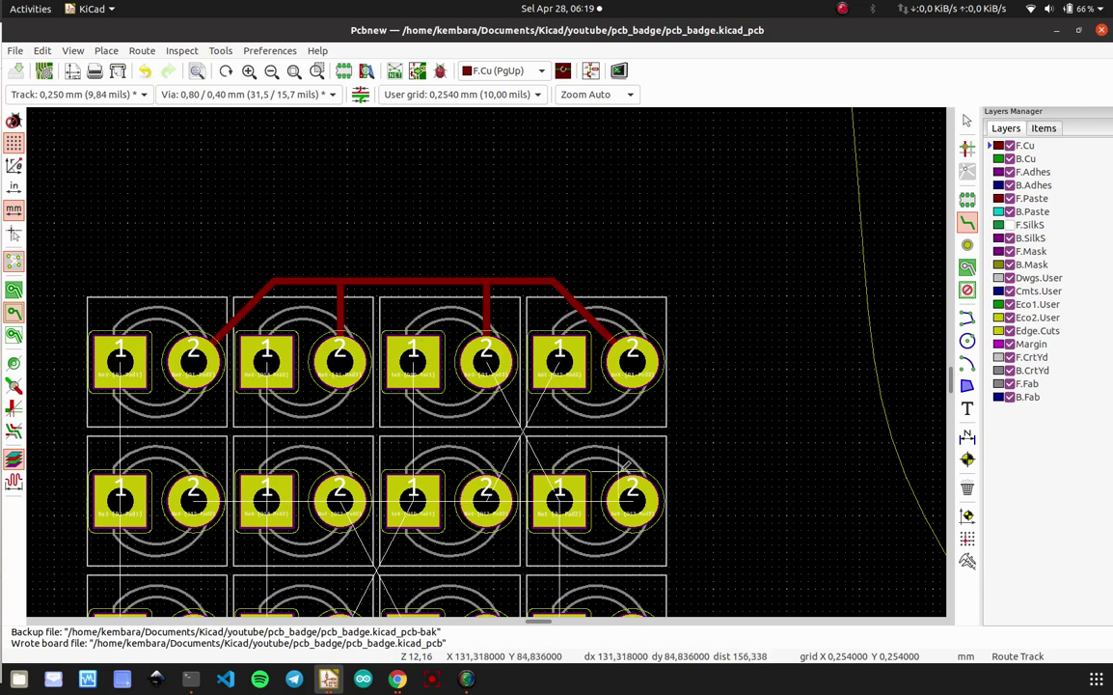
click(636, 499)
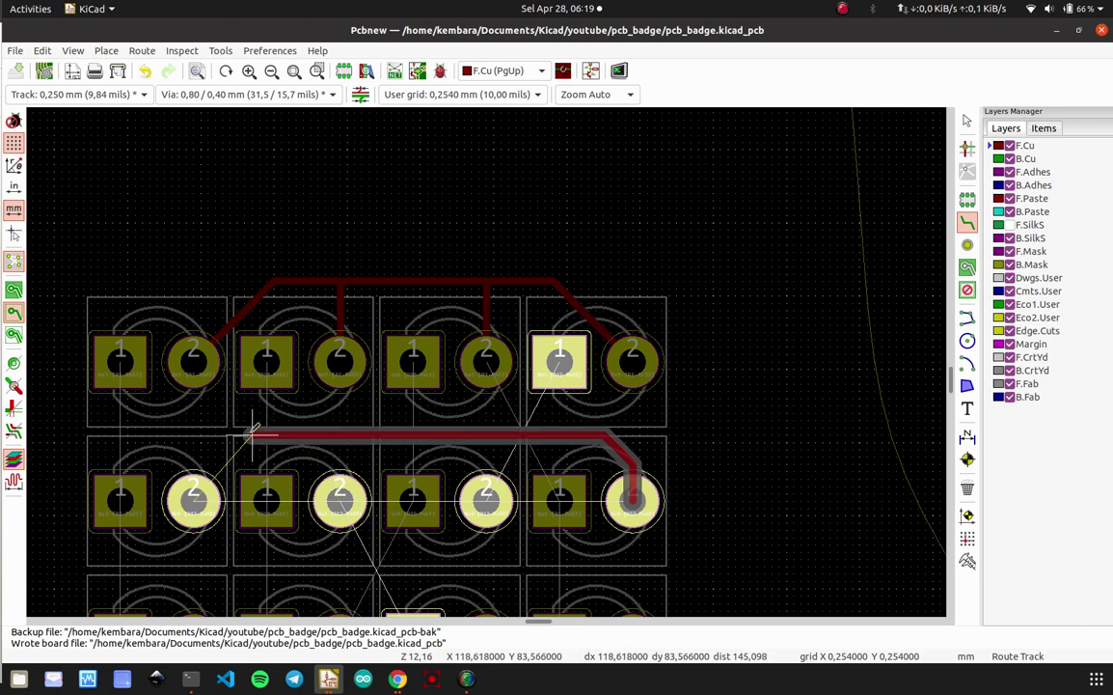
click(191, 488)
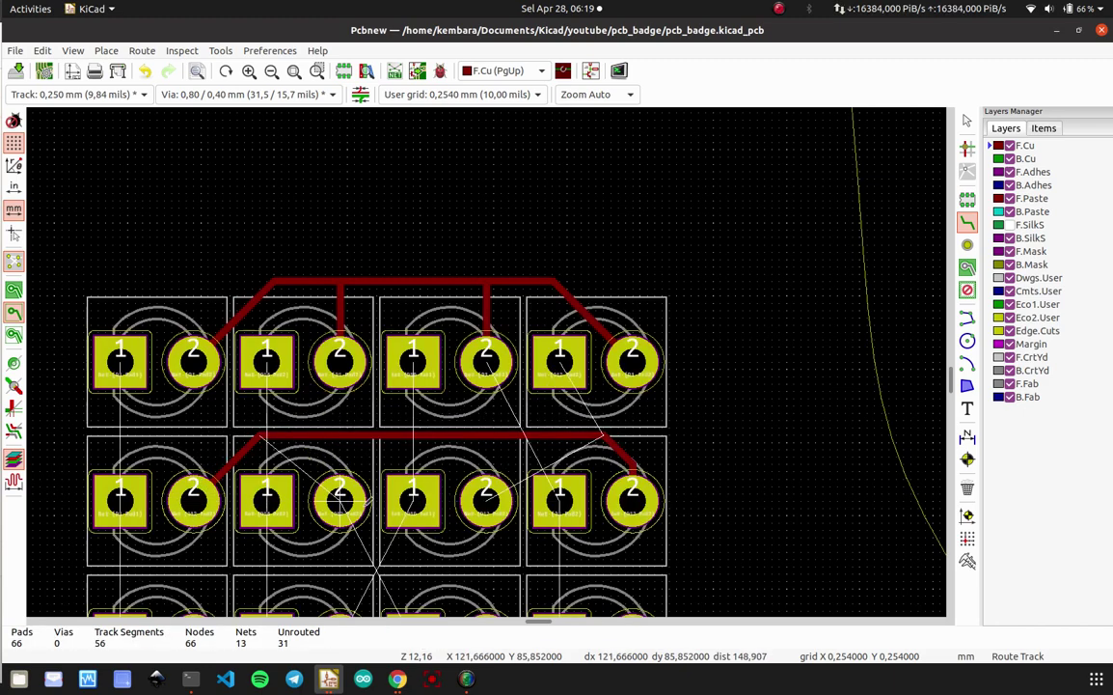
- Connect pad 2 of the second row's two middle LEDs and pad 1 of the top row's rightmost LED to the F.Cu track between those rows
click(353, 494)
click(342, 439)
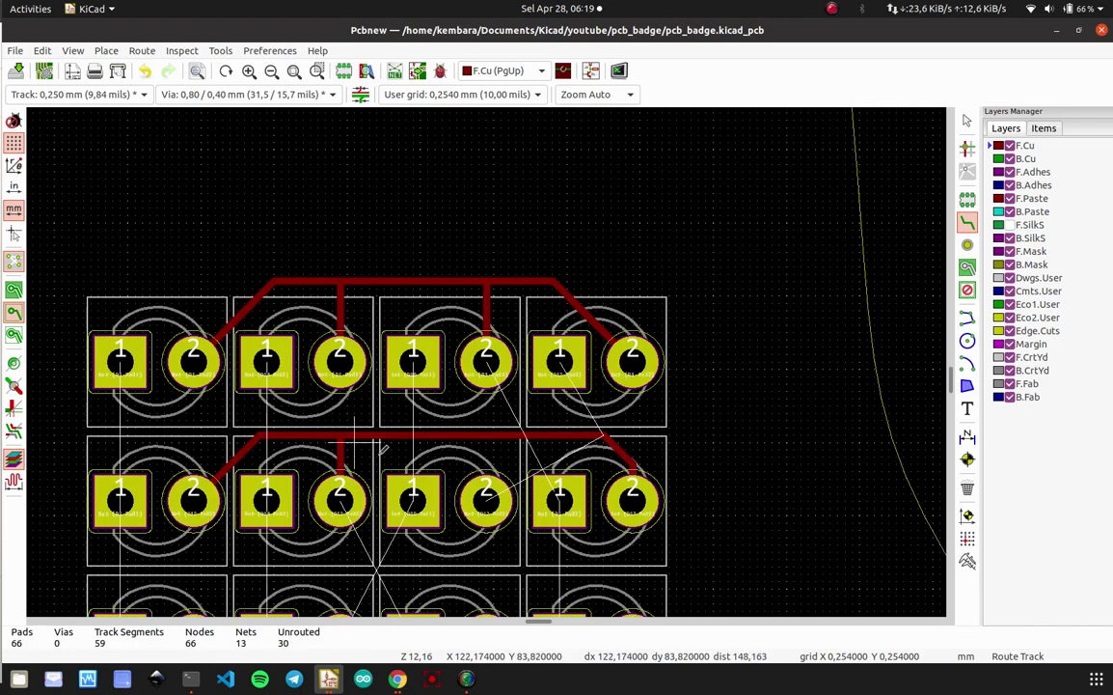
click(485, 494)
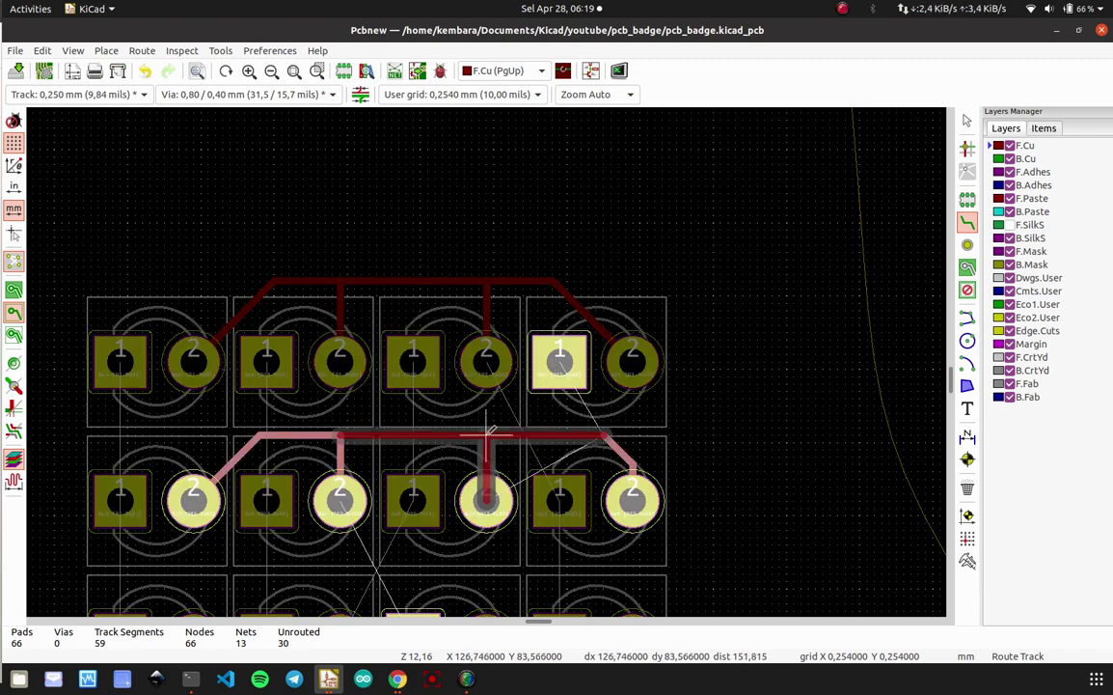
click(488, 434)
click(559, 358)
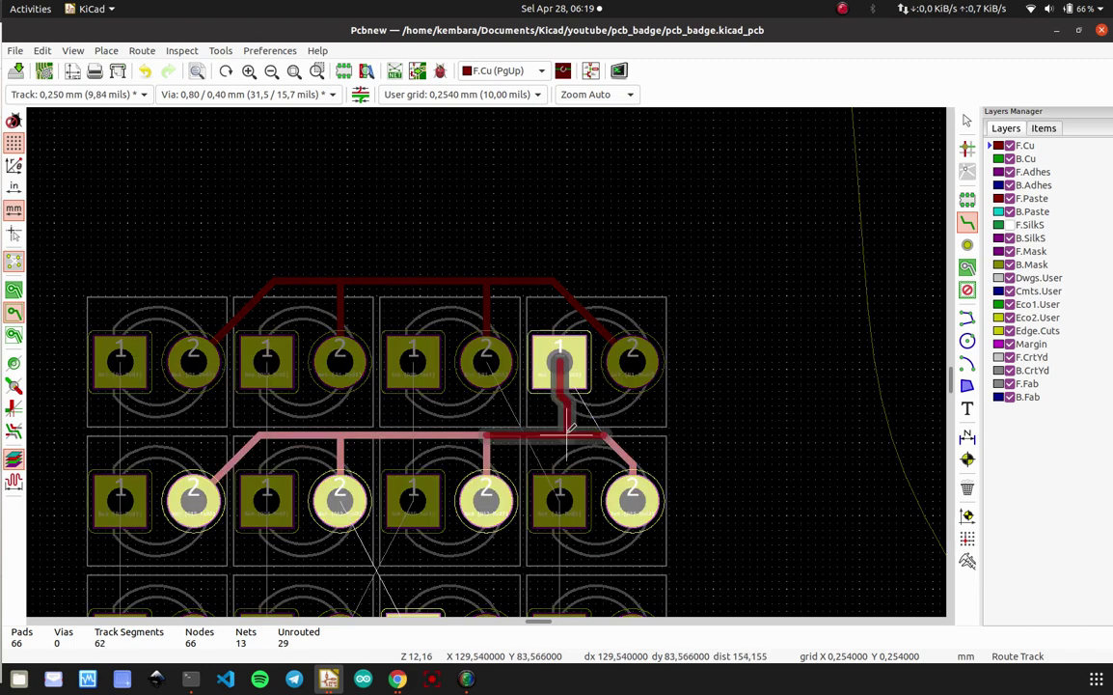
click(557, 439)
- Route an F.Cu track above the third LED row, from the rightmost LED's pad 2 to the leftmost LED's pad 2
scroll(556, 441, down, 3)
scroll(490, 357, up, 3)
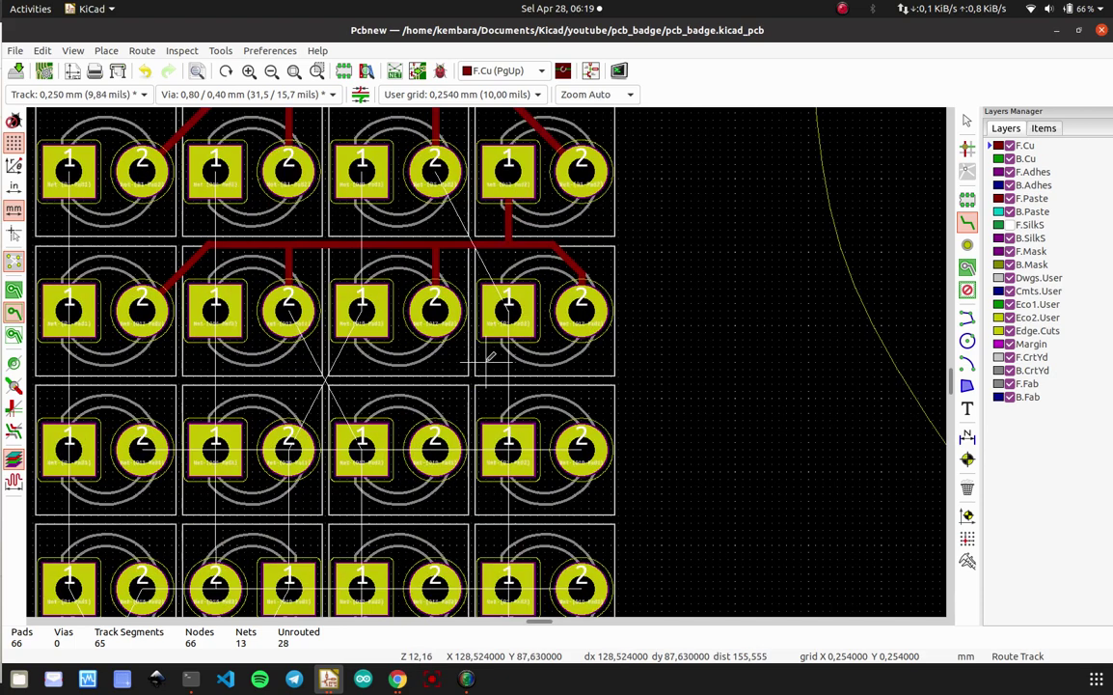
click(580, 447)
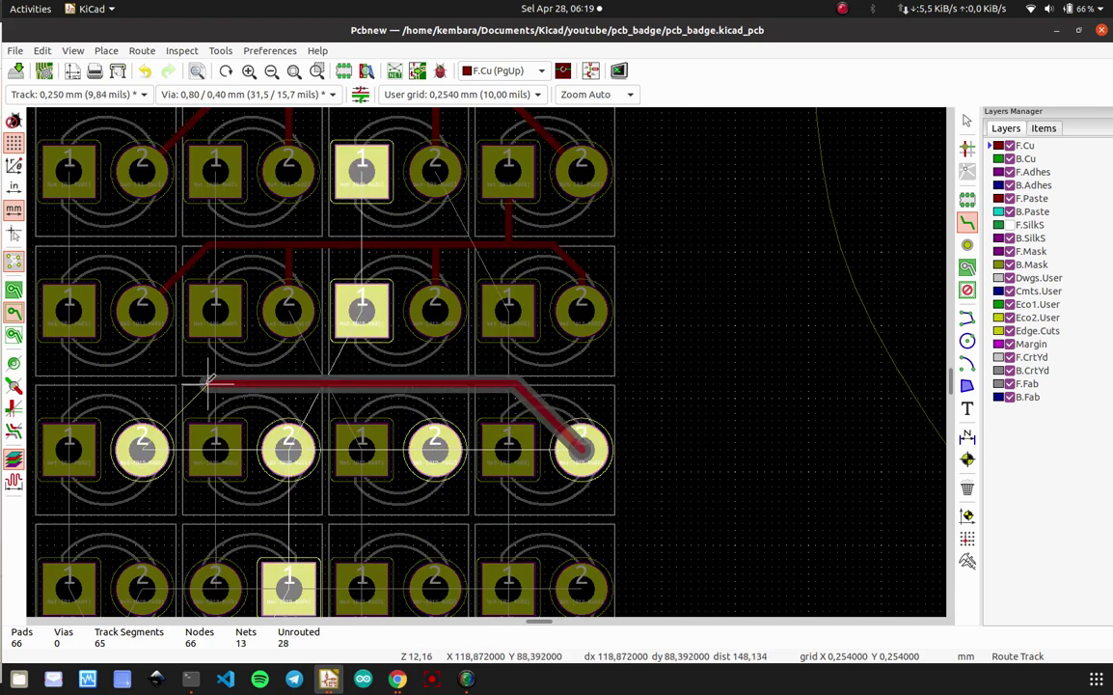
click(148, 425)
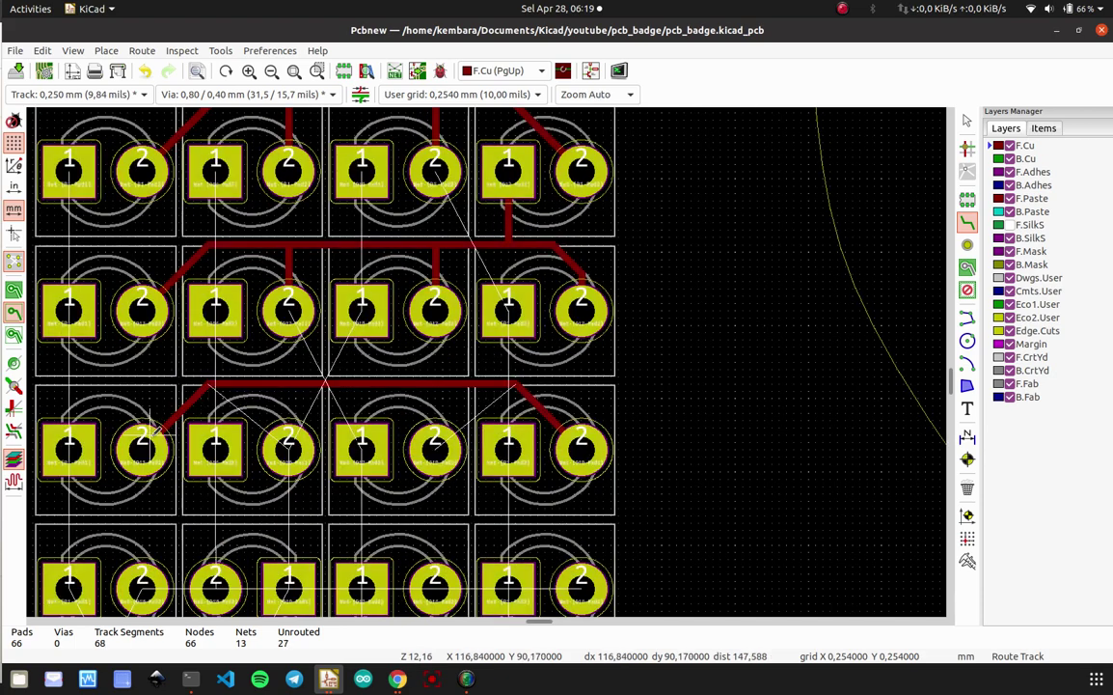
- Join pad 1 of the second row's third LED and pad 2 of the third row's middle LEDs to the F.Cu track between them, and save
click(363, 308)
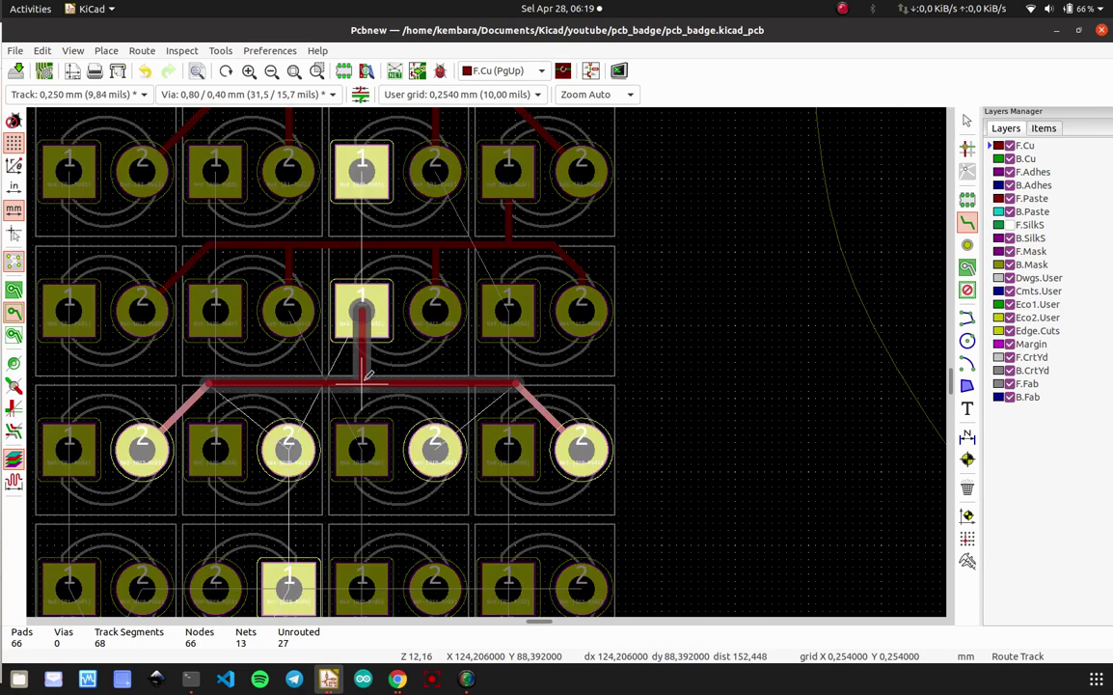
click(362, 385)
click(289, 429)
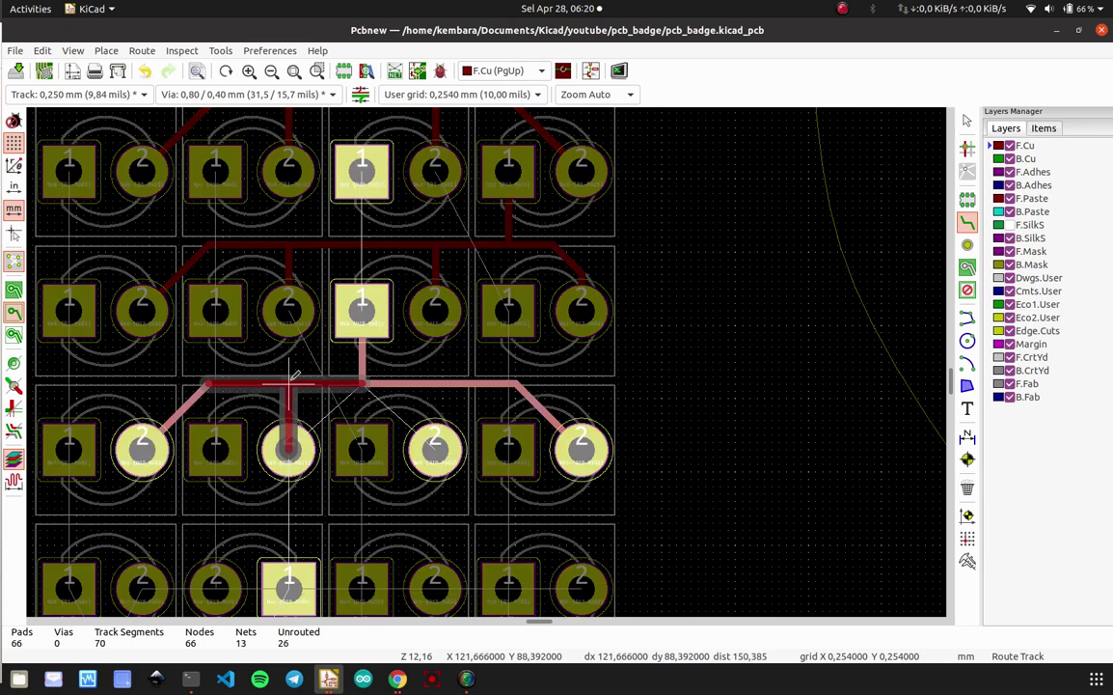
click(289, 385)
click(435, 440)
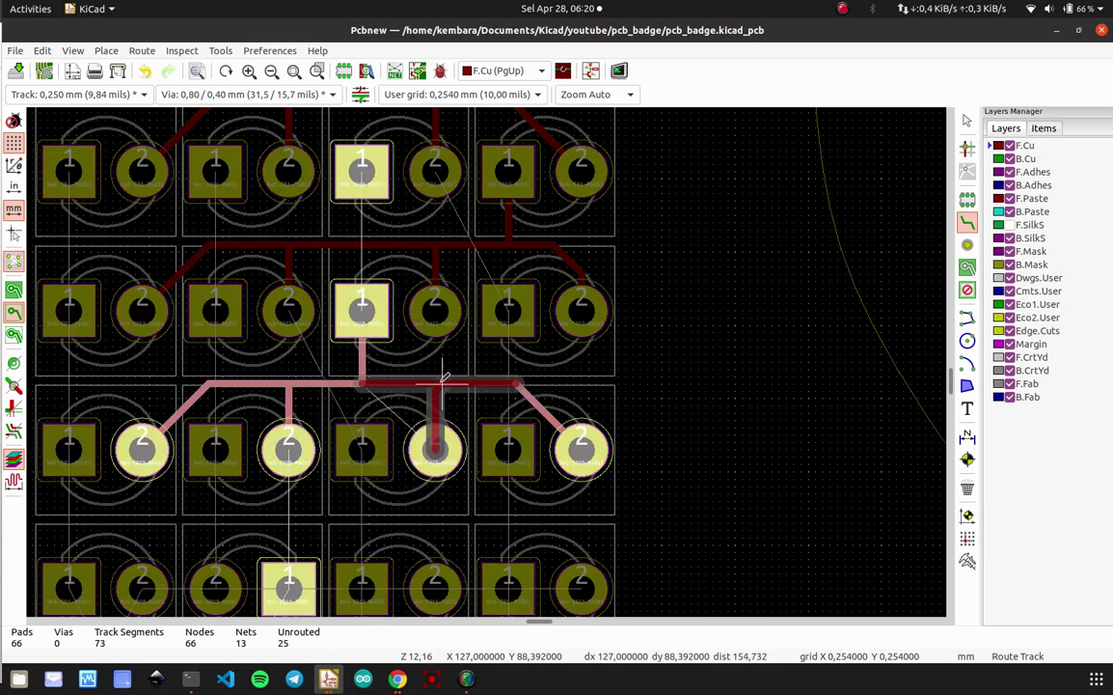
click(436, 384)
scroll(436, 384, down, 2)
key(ctrl+s)
- Route an F.Cu track above the fourth LED row, from the rightmost LED's pad 2 to the leftmost LED's pad 2
scroll(391, 384, up, 1)
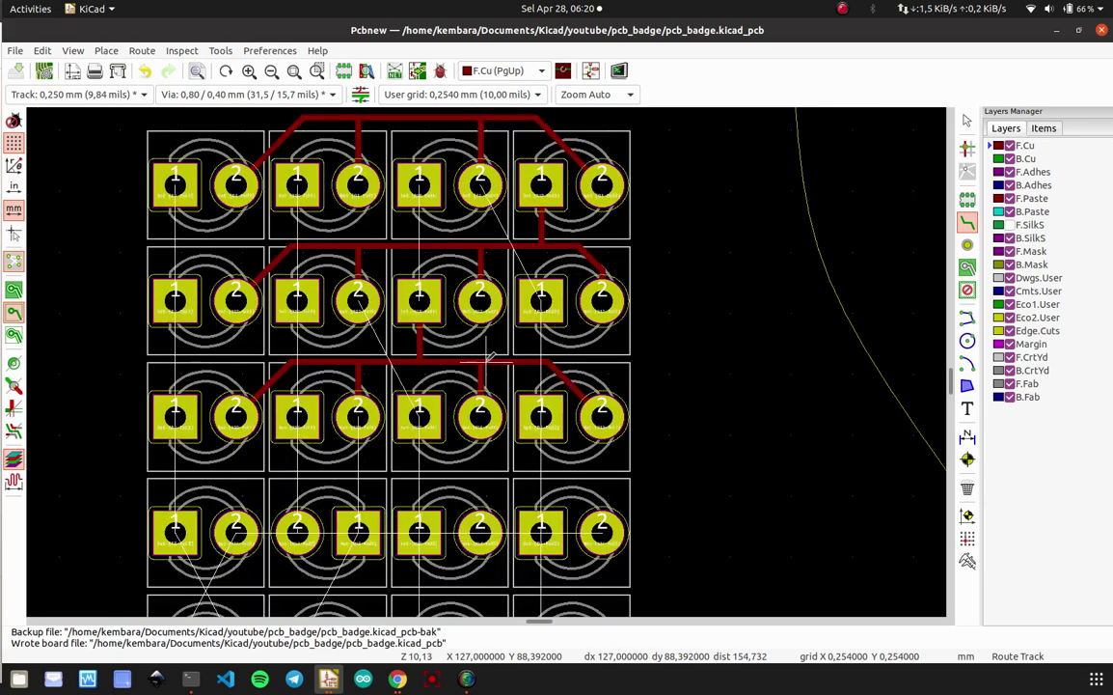
click(602, 530)
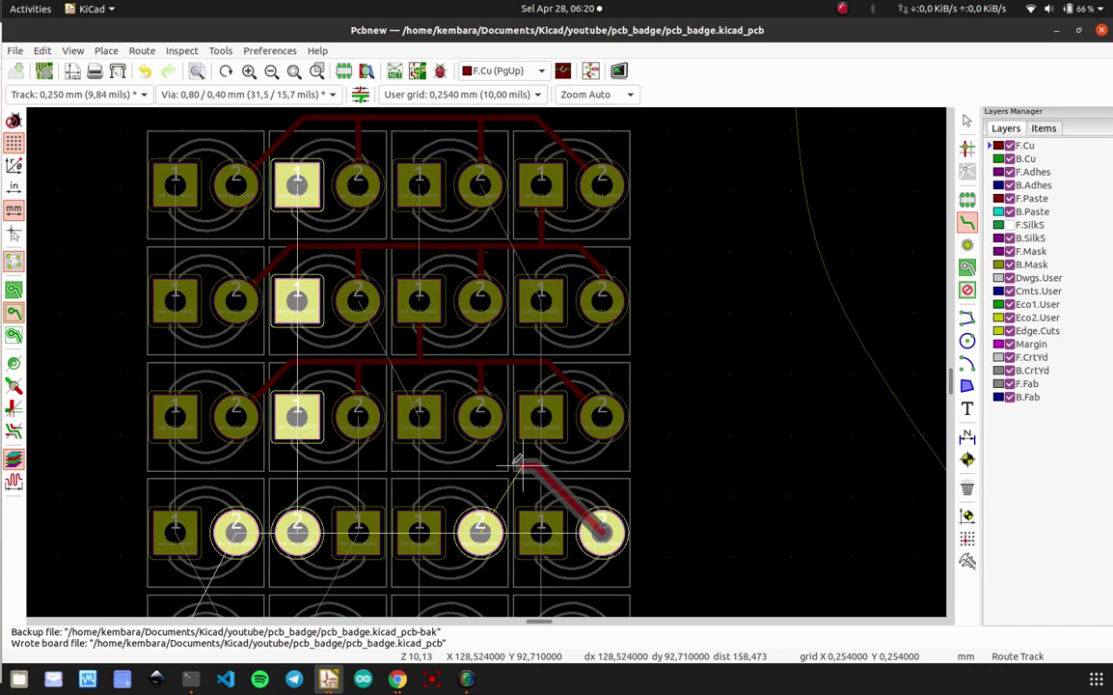
click(248, 519)
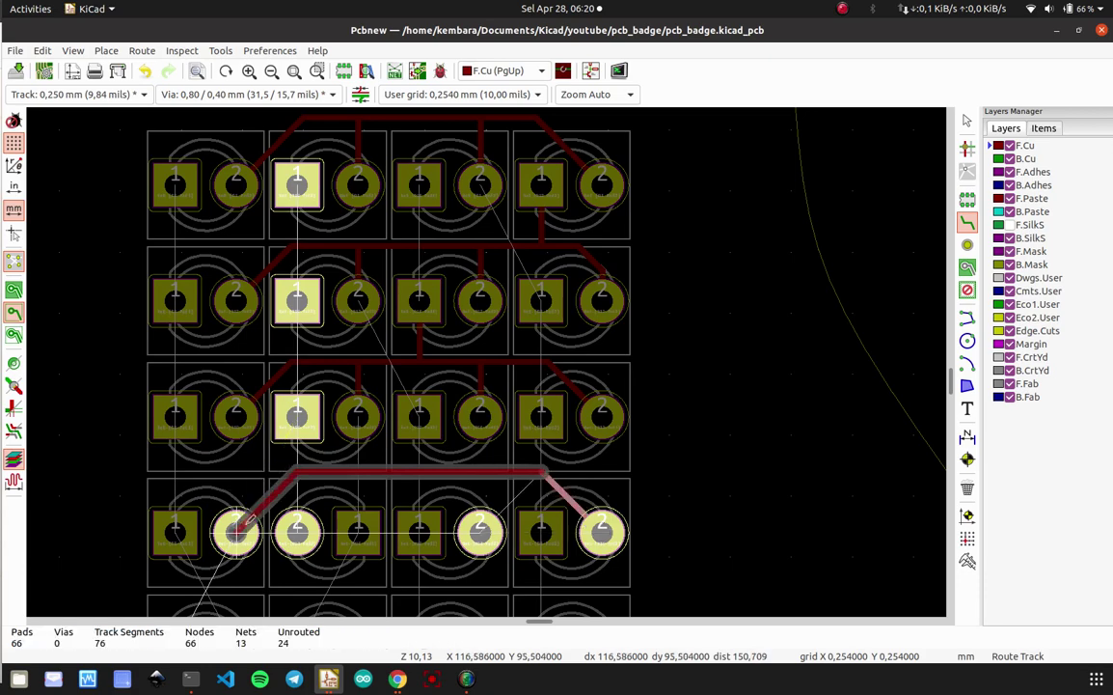
- Join pad 1 of the third row's second LED and pad 2 of the fourth row's middle LEDs to the F.Cu track between them, and save
click(299, 410)
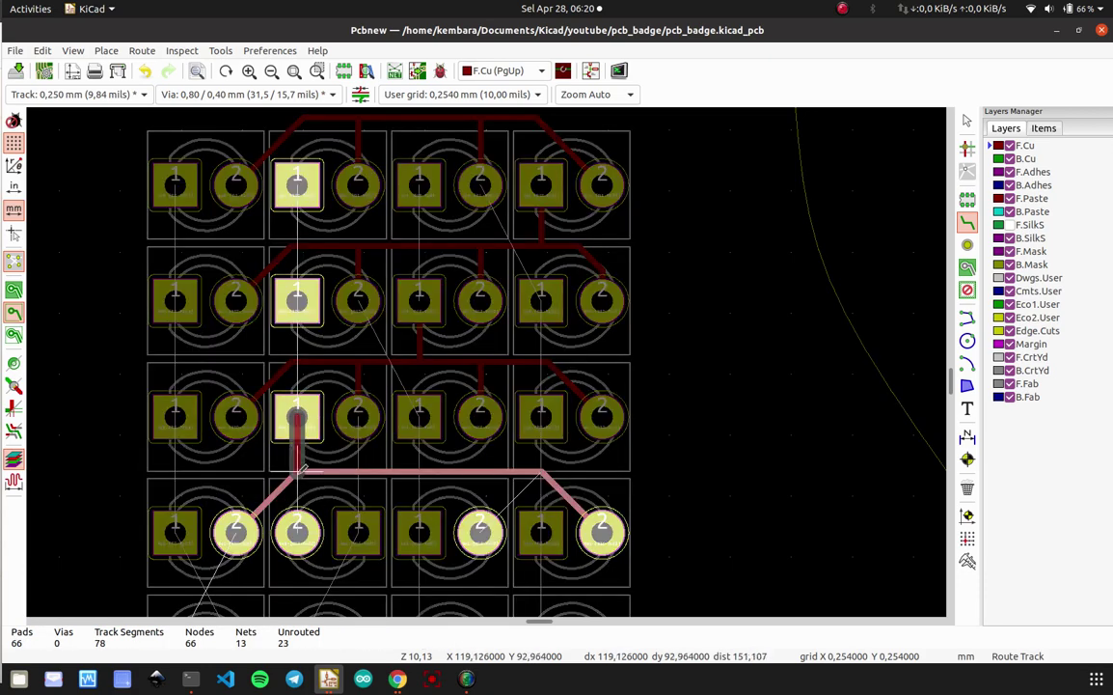
click(302, 470)
click(299, 529)
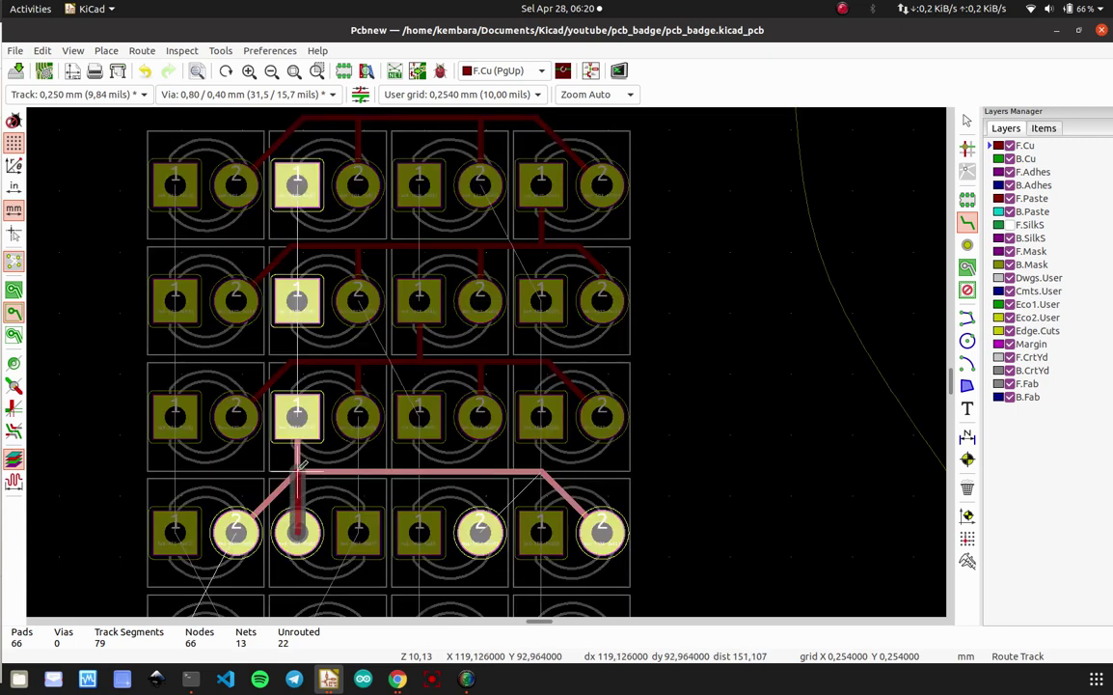
click(302, 467)
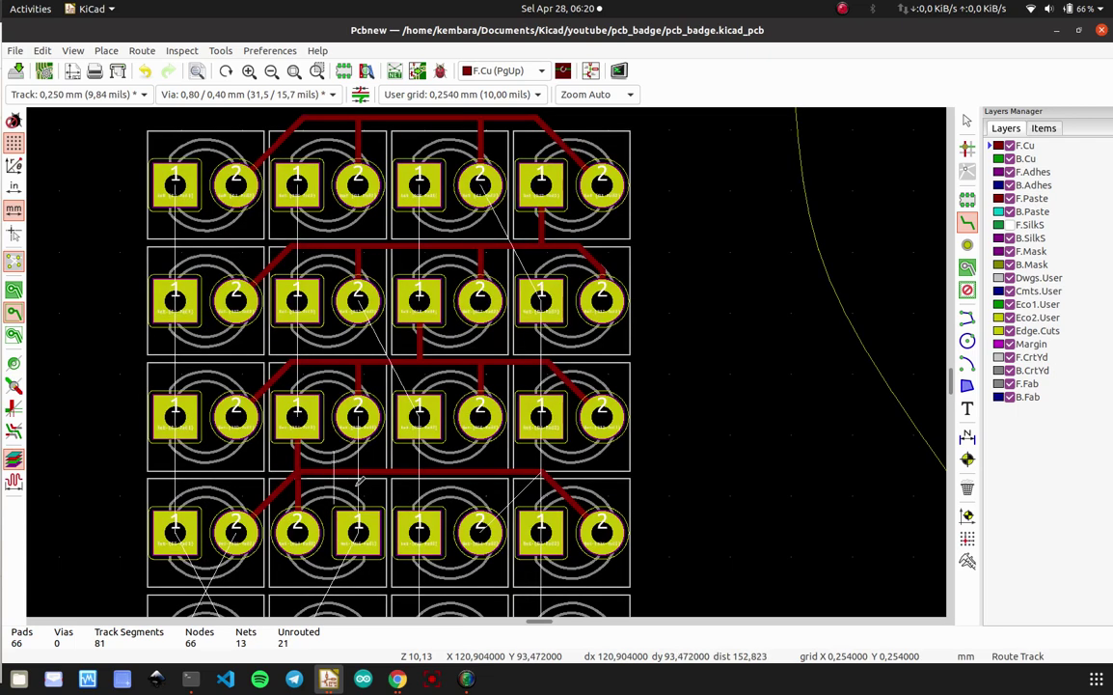
click(479, 529)
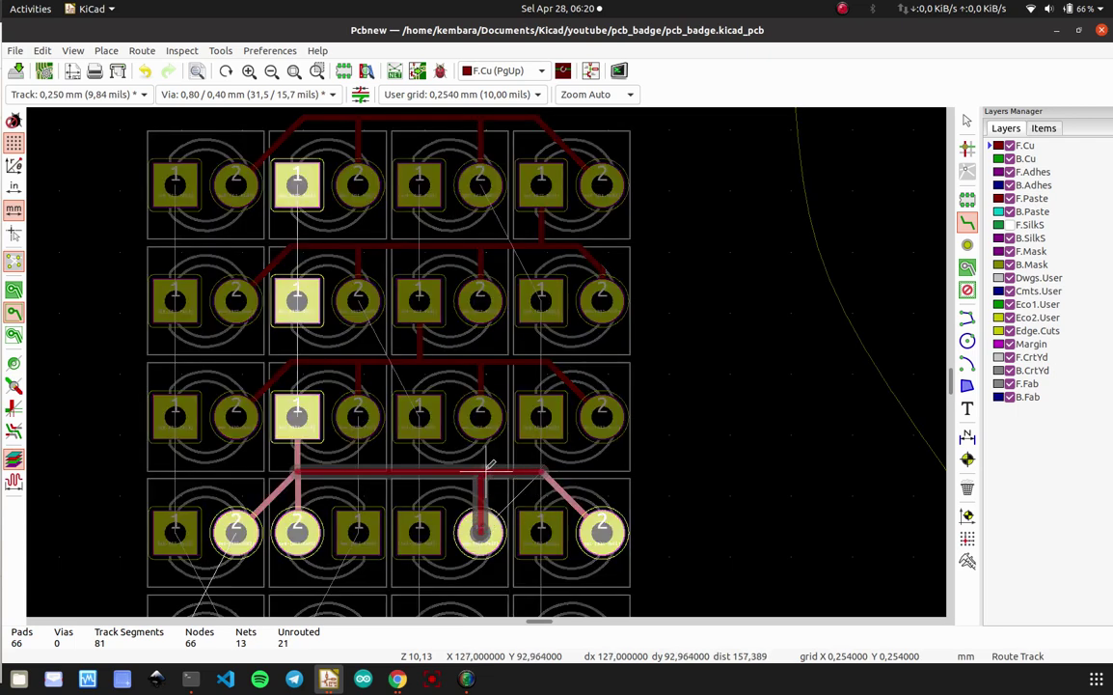
click(485, 467)
key(ctrl+s)
- Route an F.Cu track above the lowest LED row, from its rightmost LED's pad 2 to pad 1 of the fourth row's leftmost LED
scroll(640, 417, down, 1)
scroll(640, 416, up, 1)
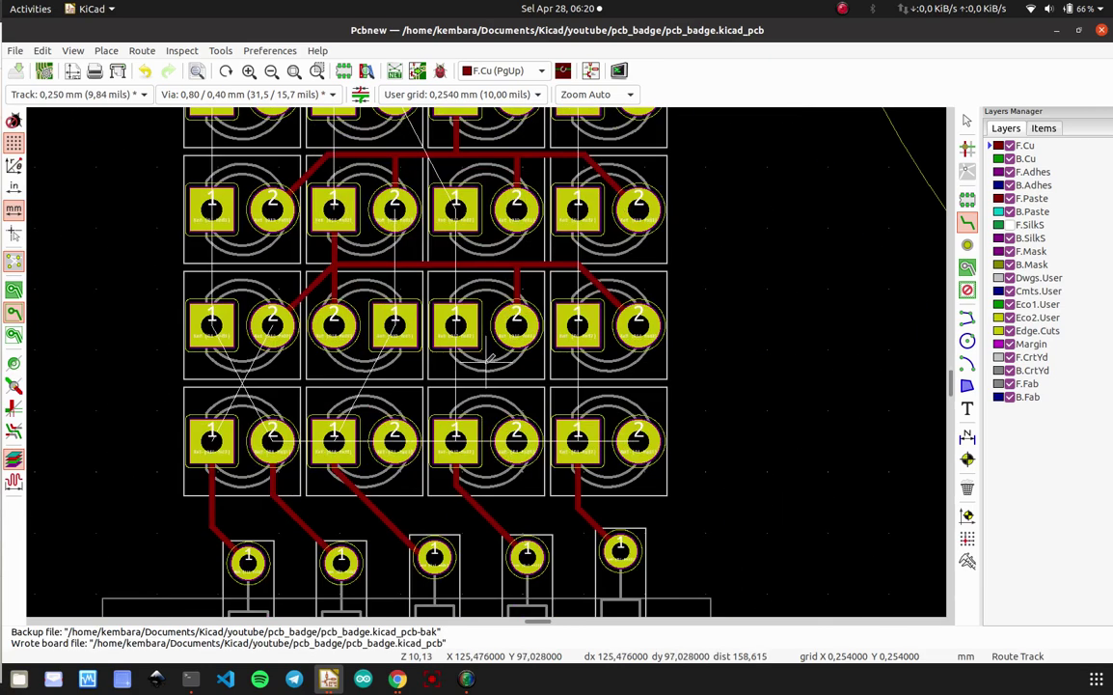
click(639, 433)
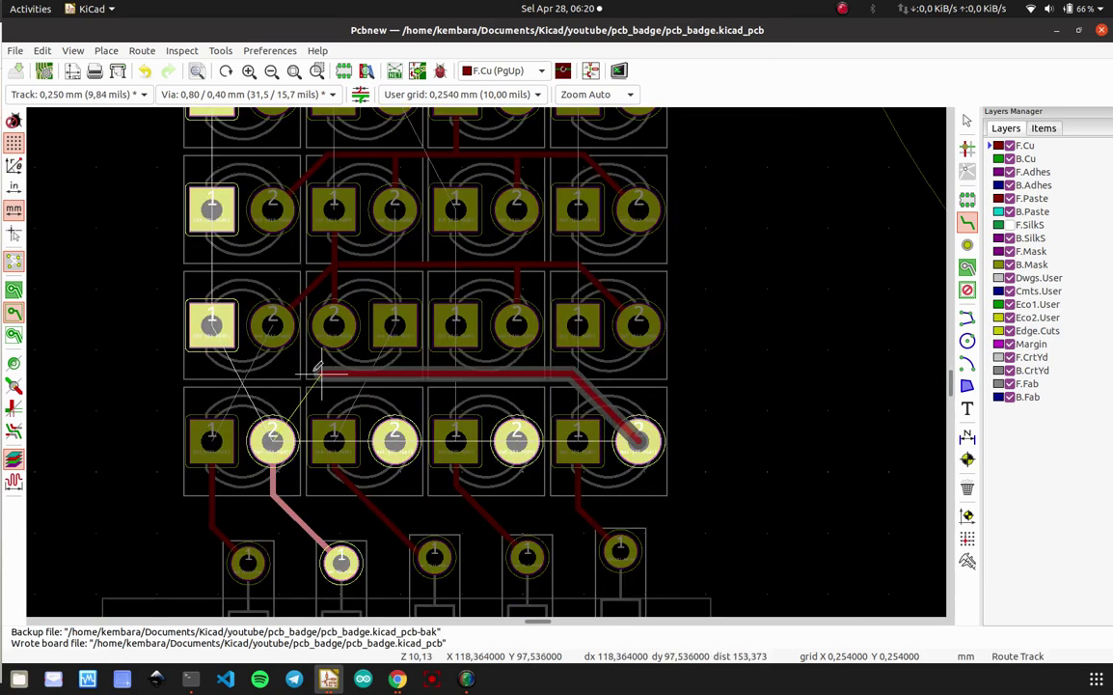
click(274, 390)
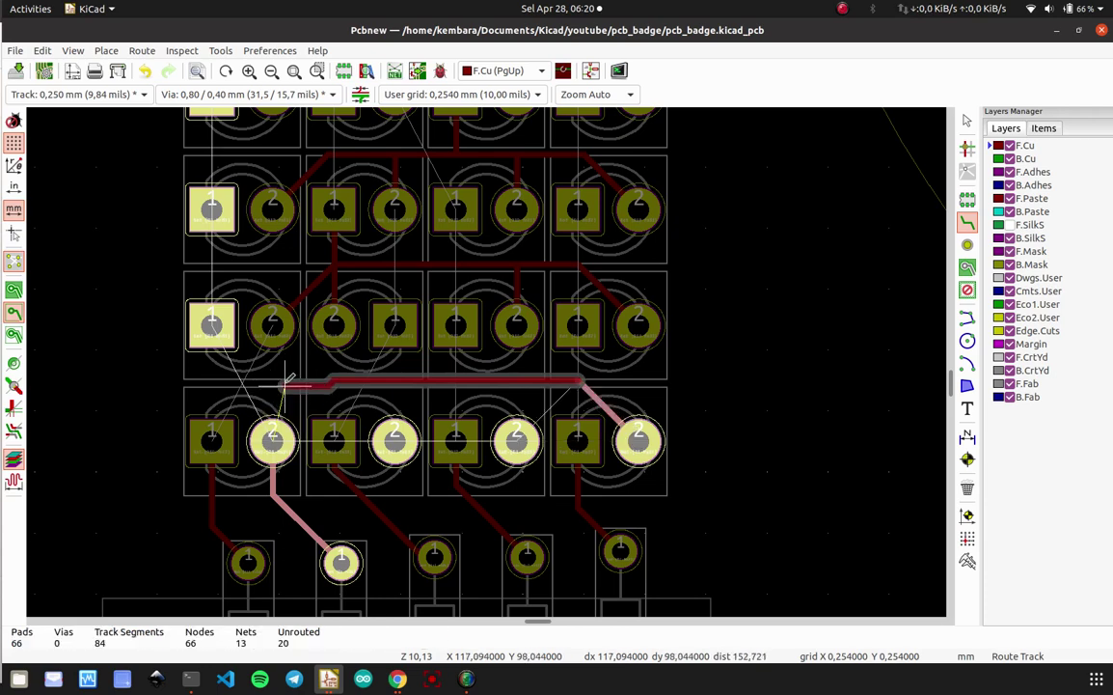
click(274, 380)
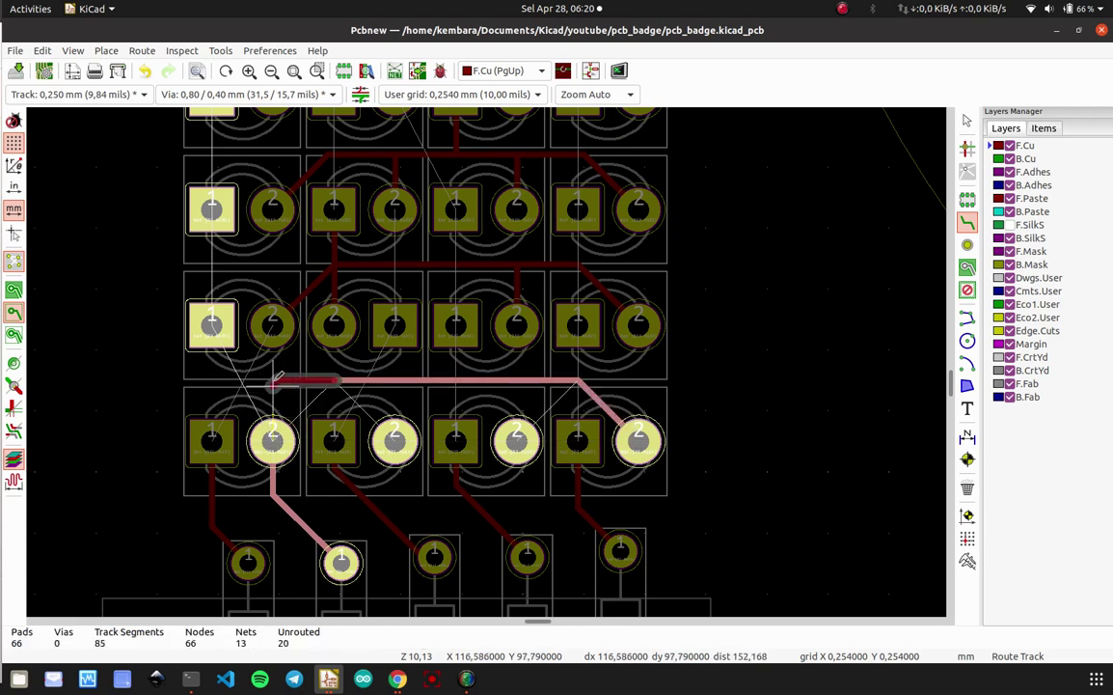
click(213, 326)
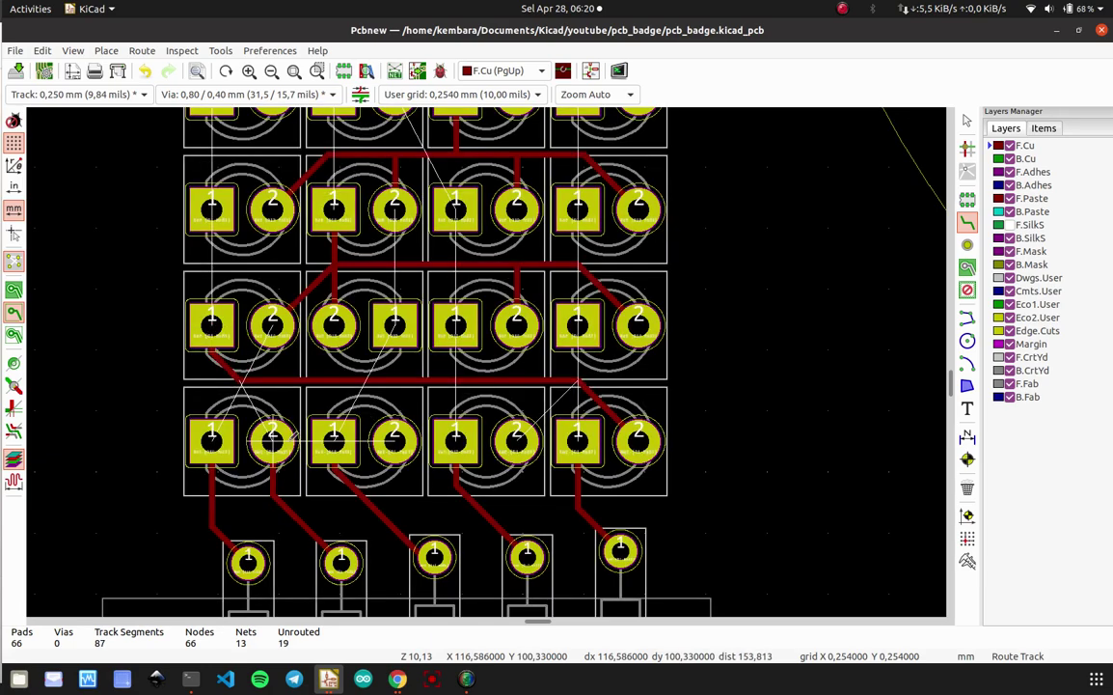
- Connect pad 2 of the first three LEDs in the lowest row straight up to the F.Cu track above them, and save
click(274, 434)
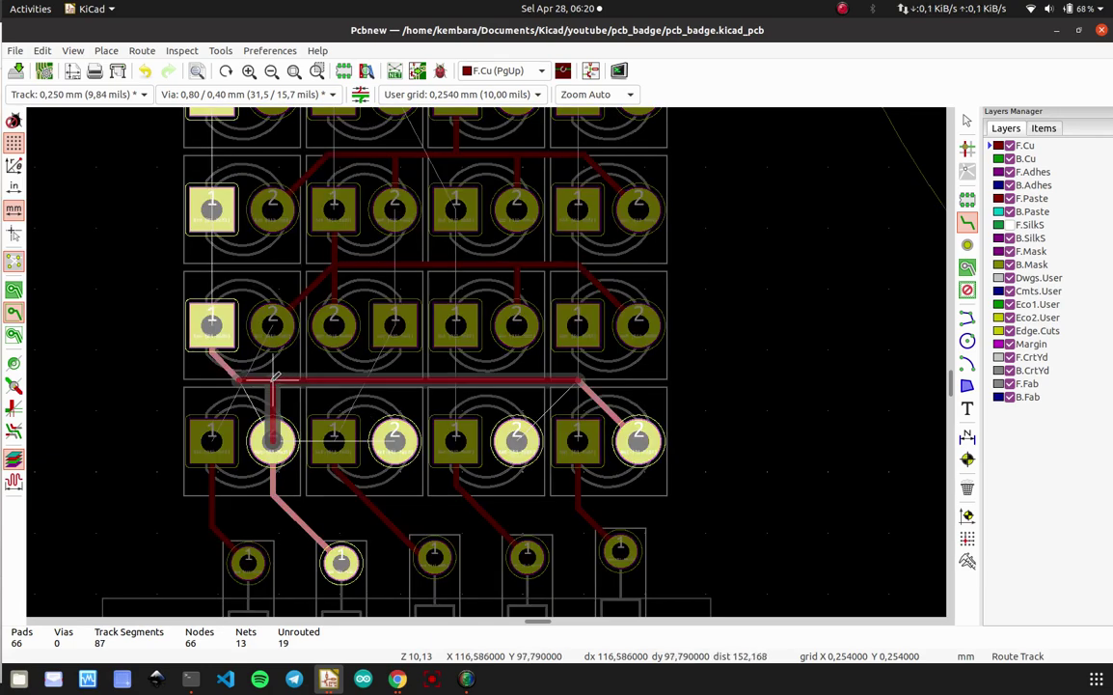
click(276, 378)
click(394, 439)
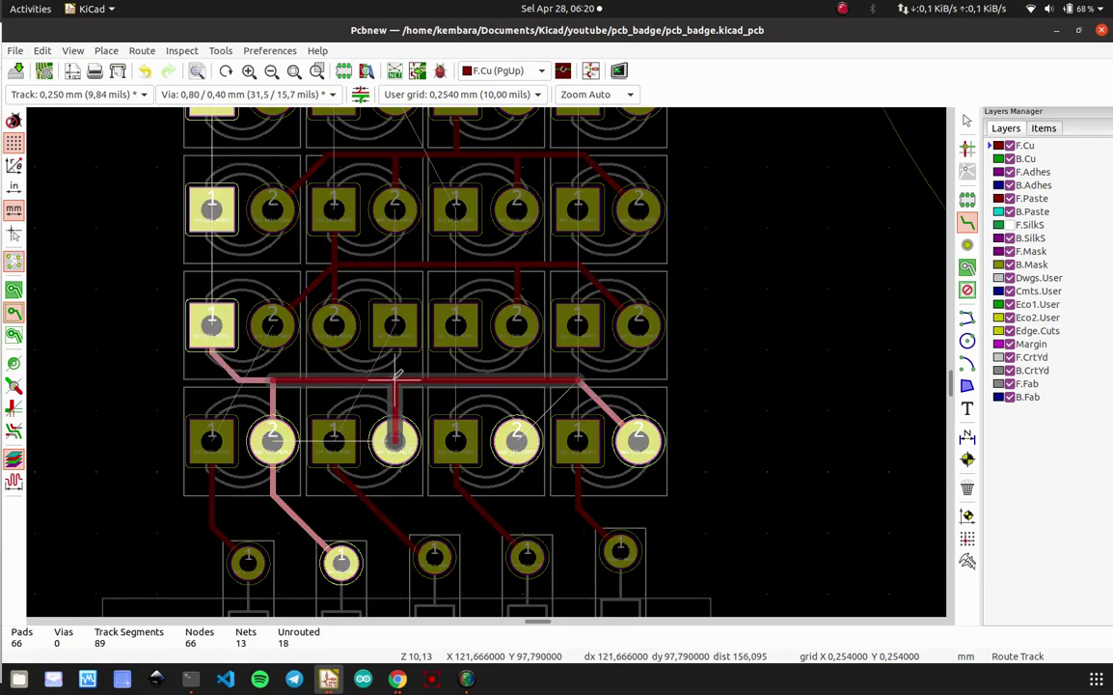
click(396, 383)
click(517, 435)
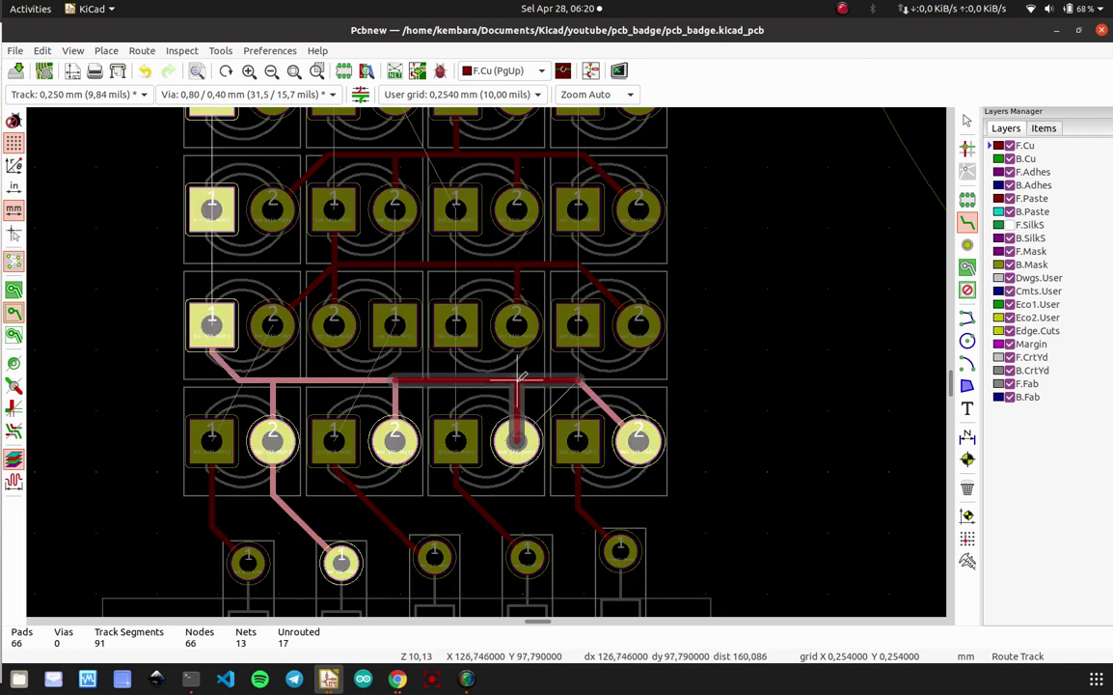
click(521, 378)
key(ctrl+s)
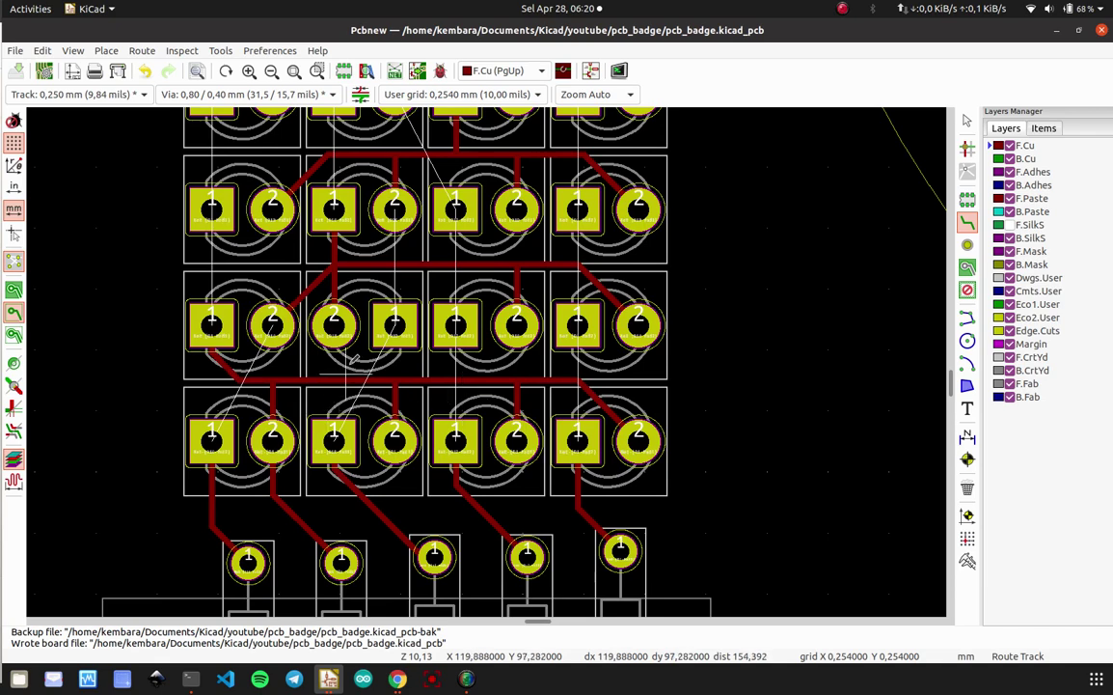
- Route an F.Cu track down the matrix's left side, from pad 1 of the top row's leftmost LED to pad 1 of the fourth row's leftmost LED
scroll(277, 323, down, 5)
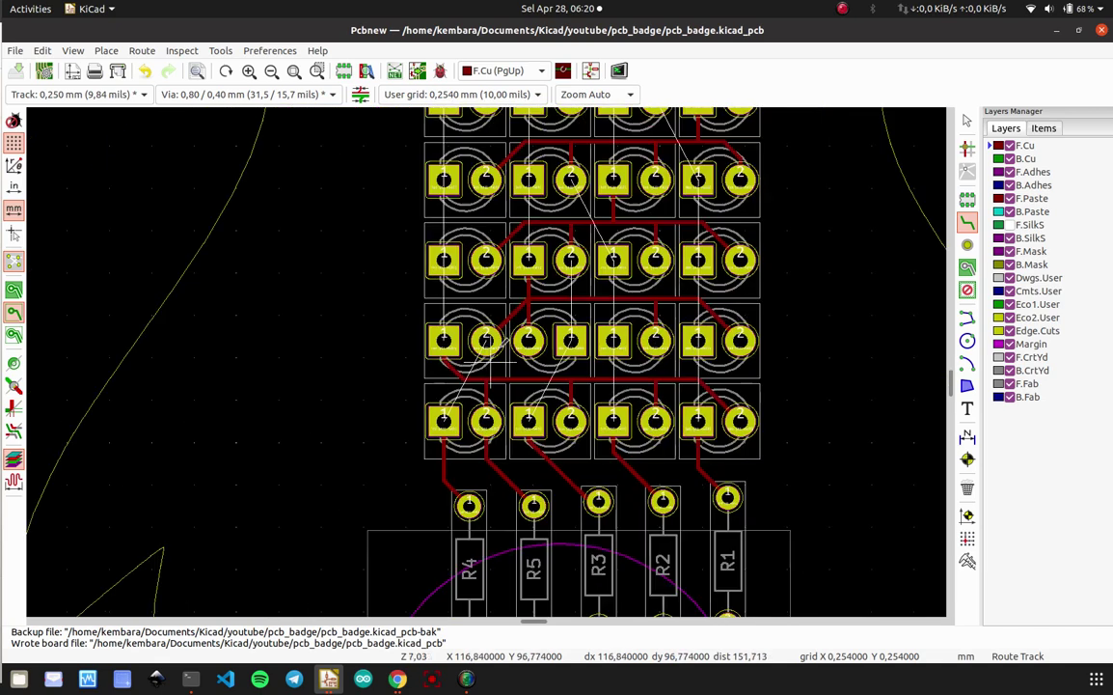
scroll(490, 359, up, 3)
click(419, 289)
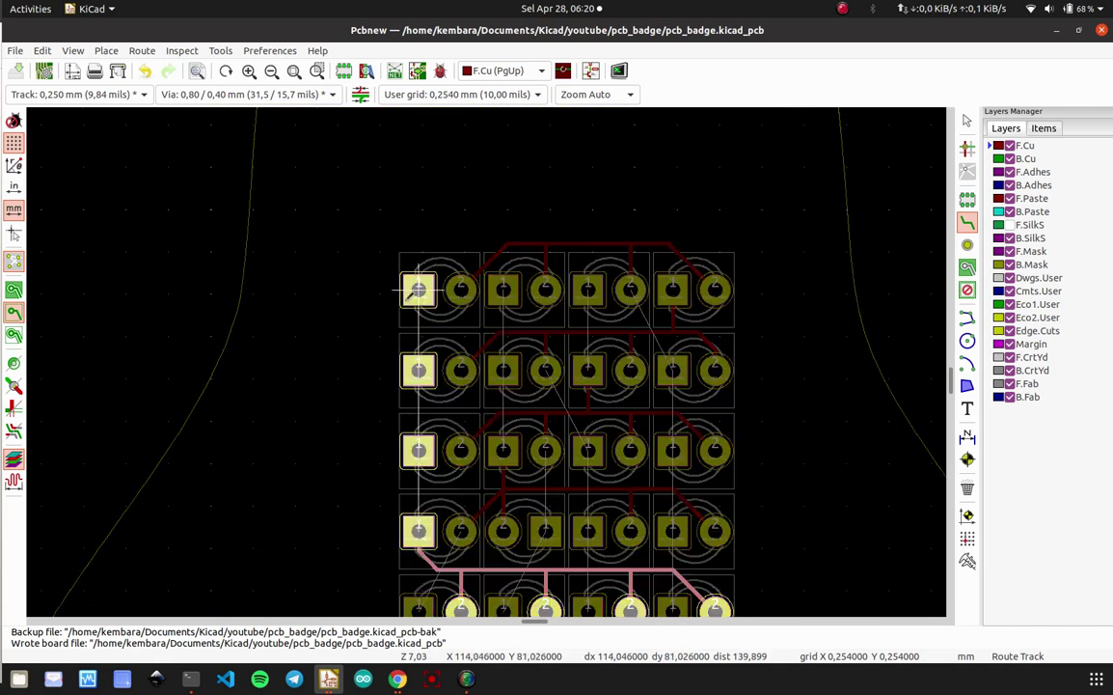
middle_drag(373, 385, 331, 231)
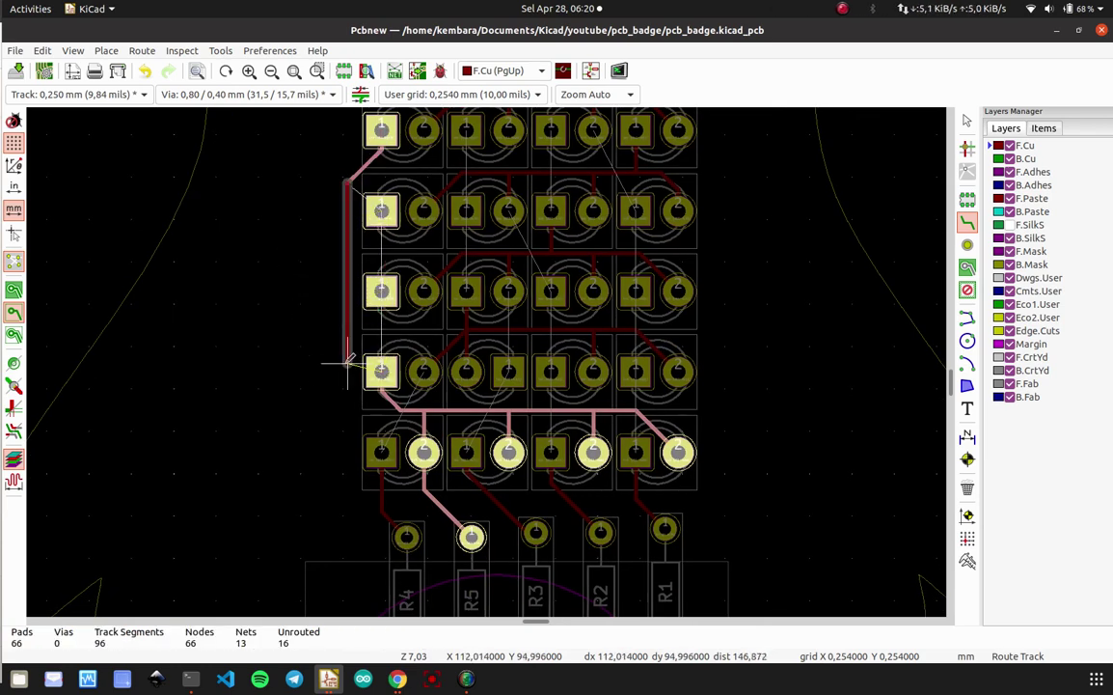
click(381, 360)
click(381, 369)
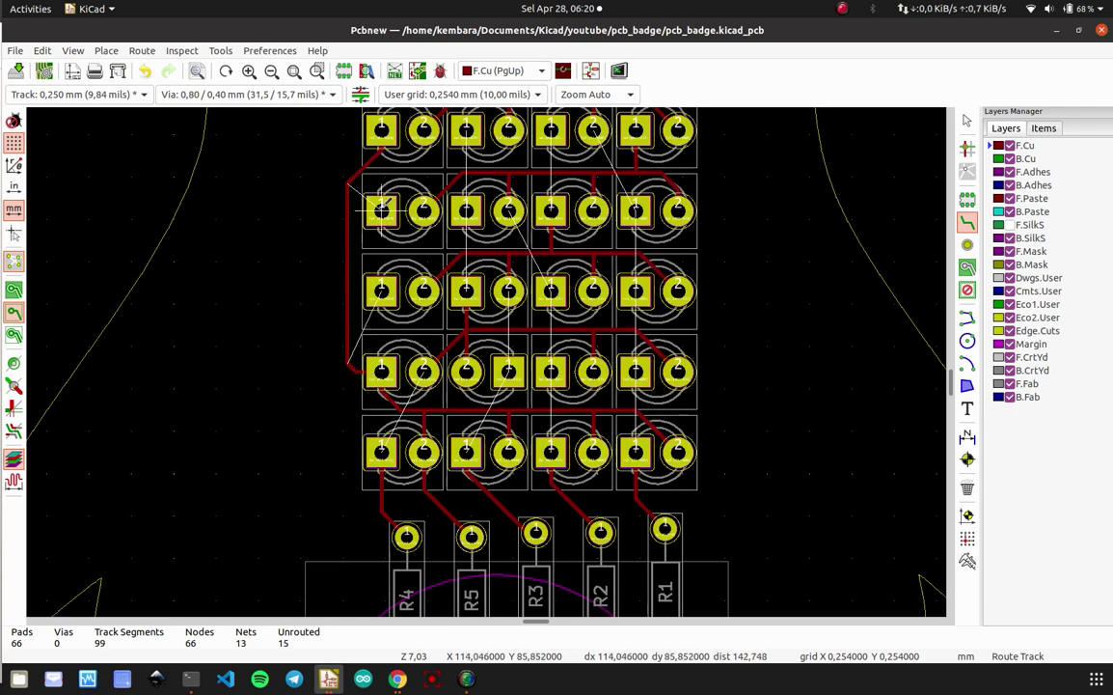
- Connect pad 1 of the leftmost LEDs in the second and third rows to the vertical F.Cu track beside the matrix
click(381, 208)
click(348, 211)
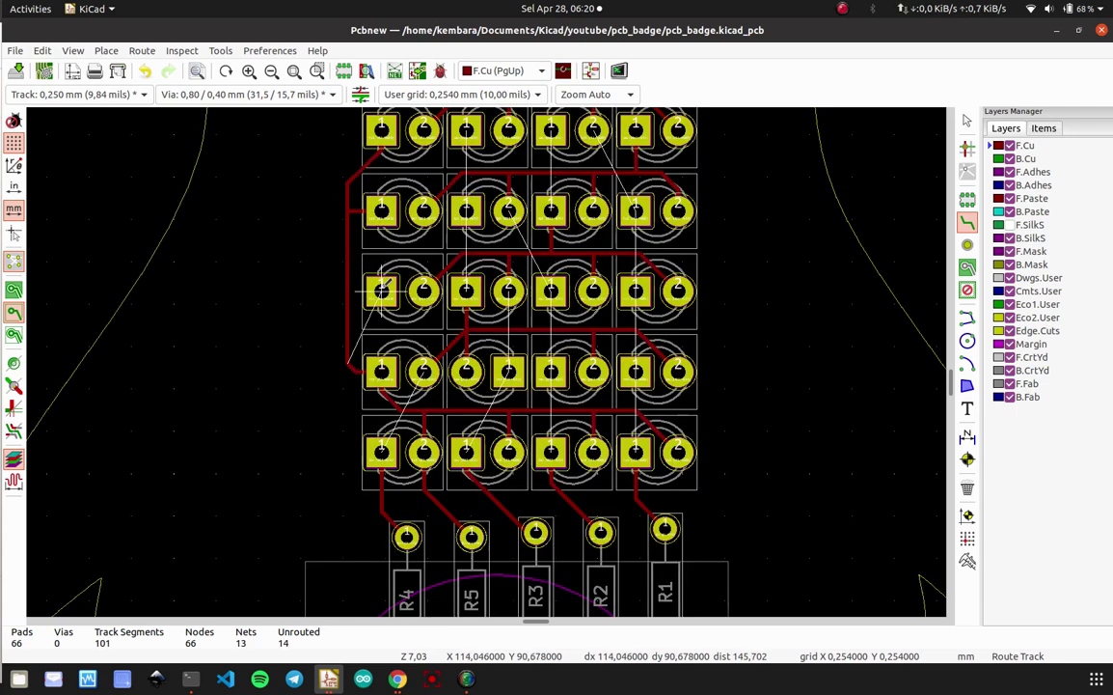
click(381, 289)
click(349, 291)
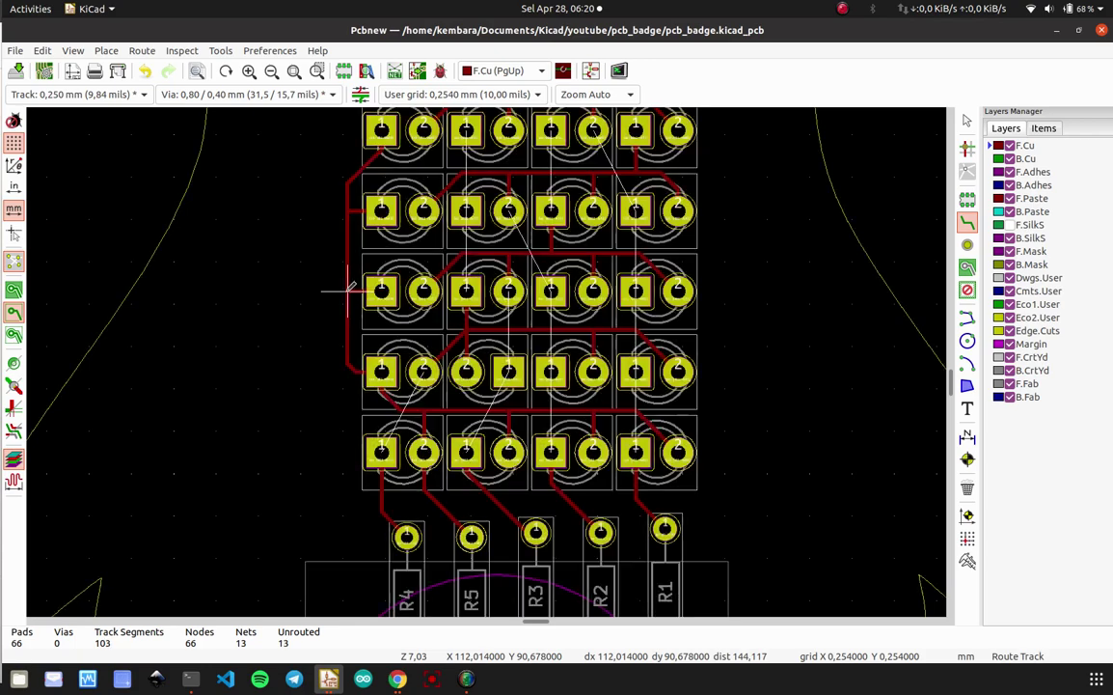
- Save the board, and route a B.Cu track from pad 1 of the lowest row's leftmost LED to pad 2 of the LED above it
key(ctrl+s)
scroll(437, 434, up, 2)
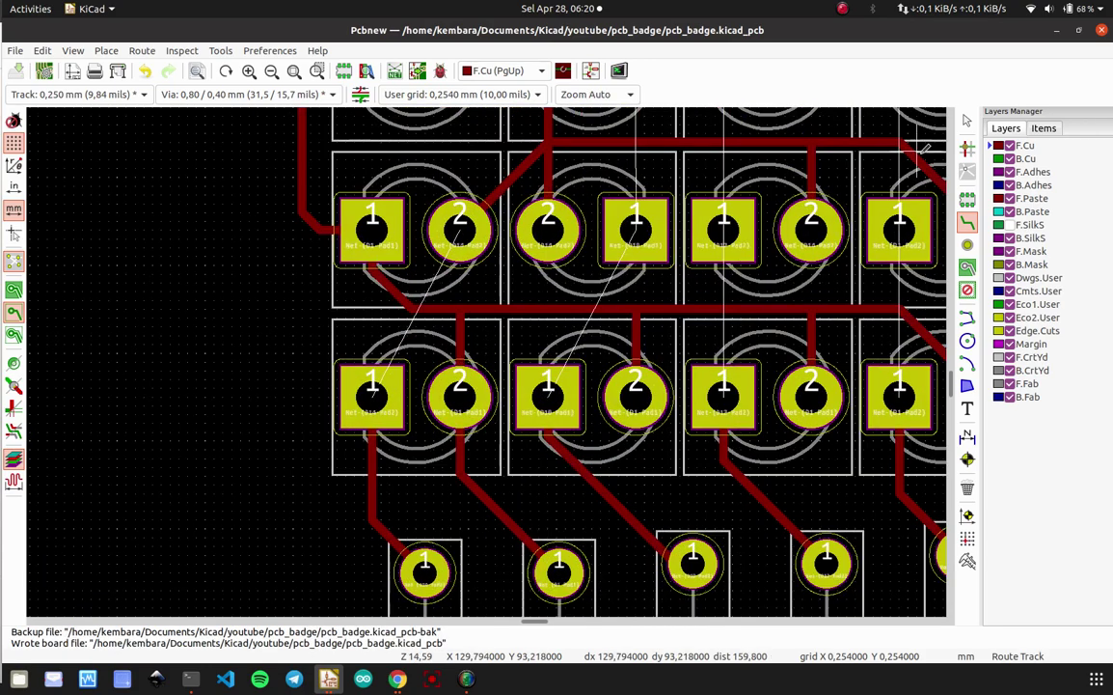
click(1024, 158)
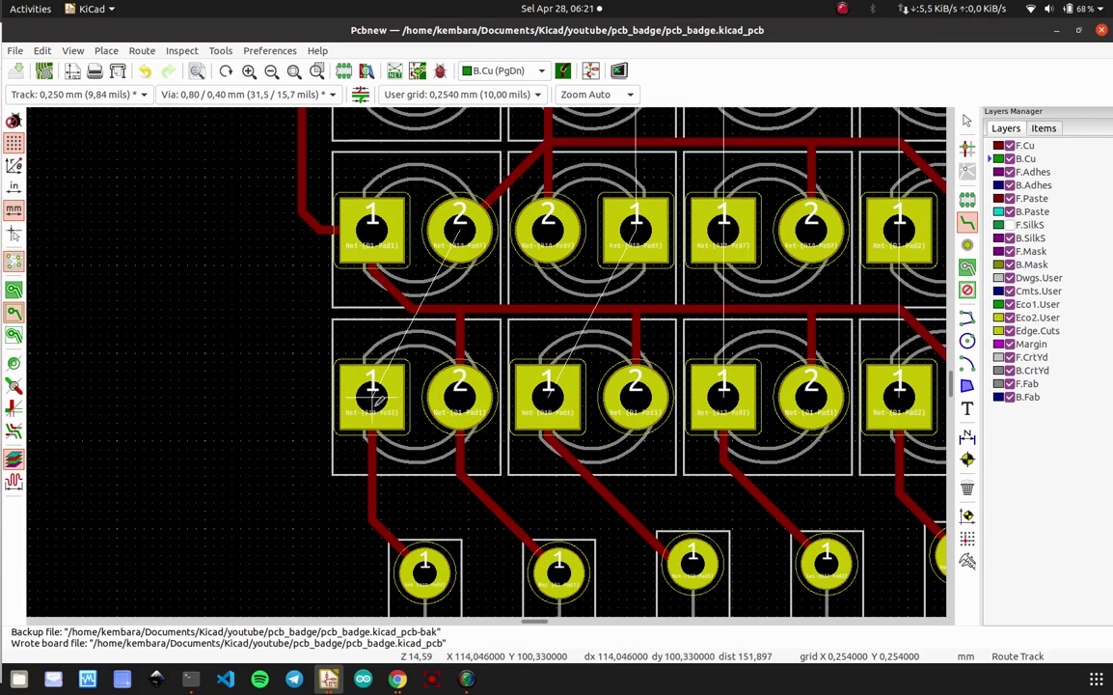
click(375, 396)
click(460, 233)
click(810, 229)
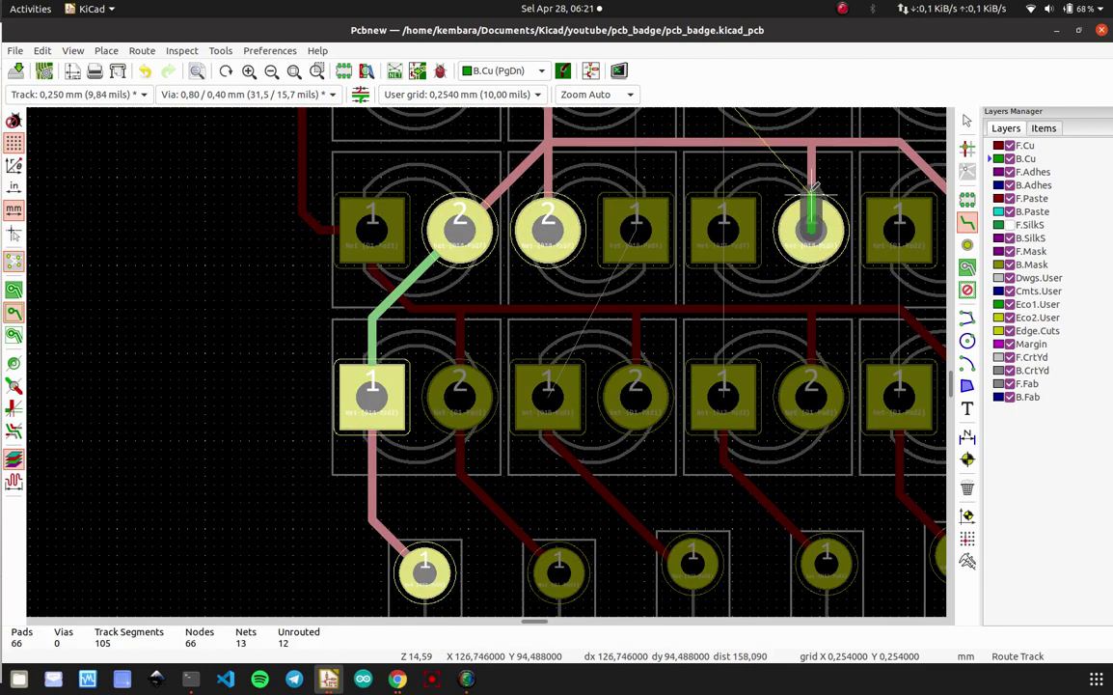
key(Escape)
scroll(488, 362, down, 2)
scroll(487, 362, up, 2)
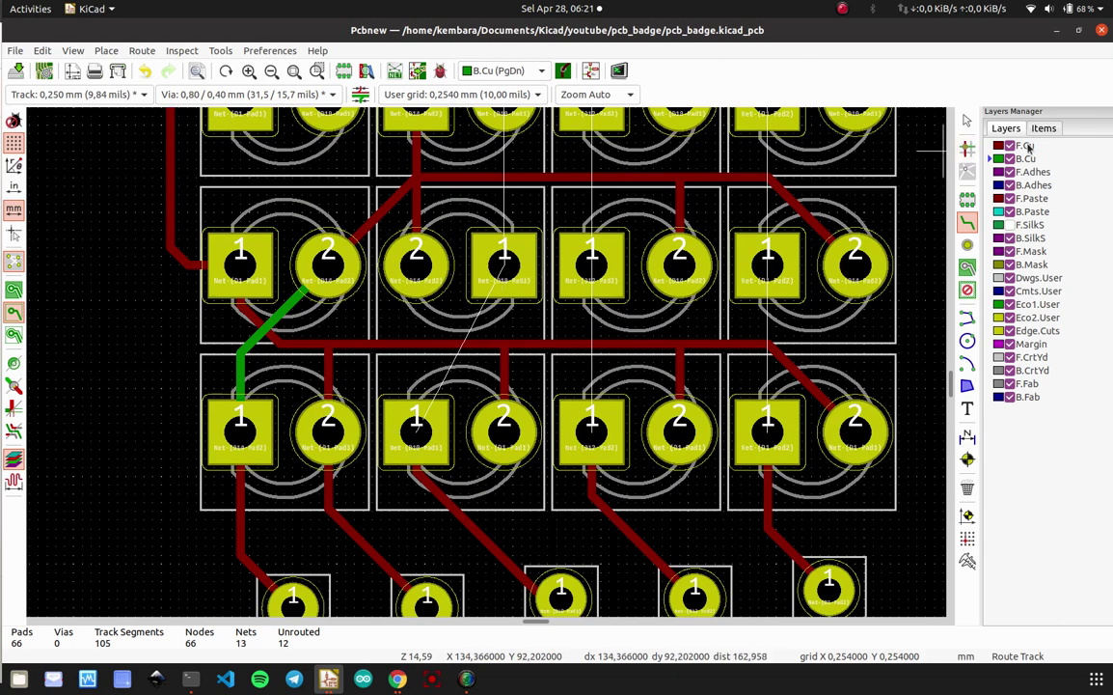
click(1029, 146)
click(505, 259)
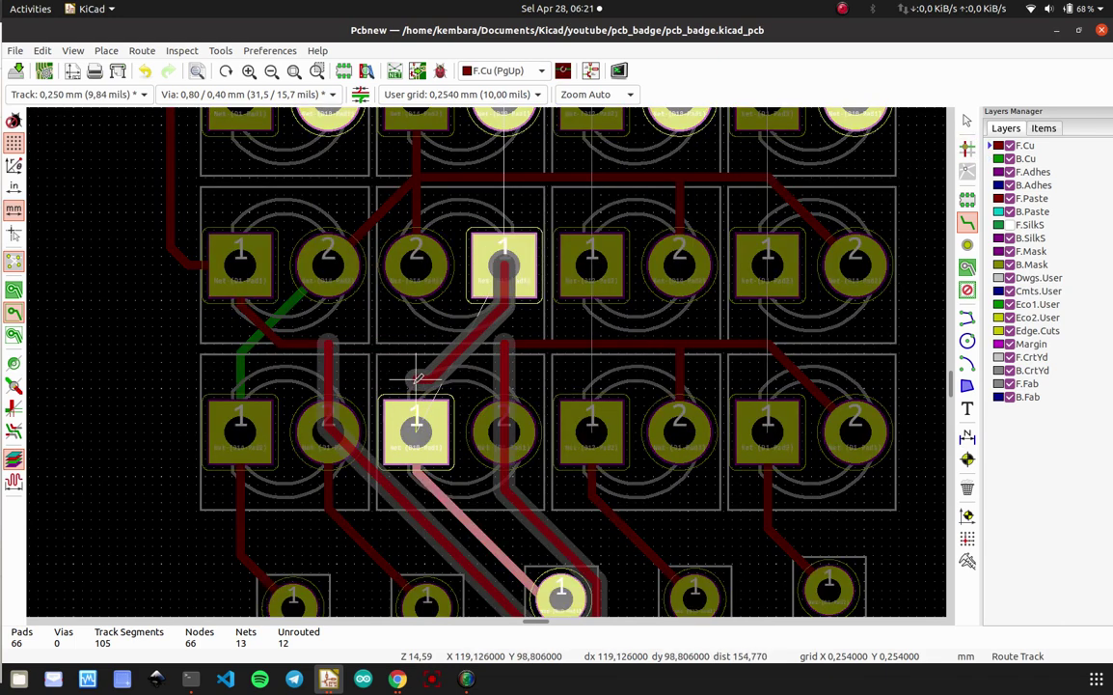
scroll(446, 386, up, 3)
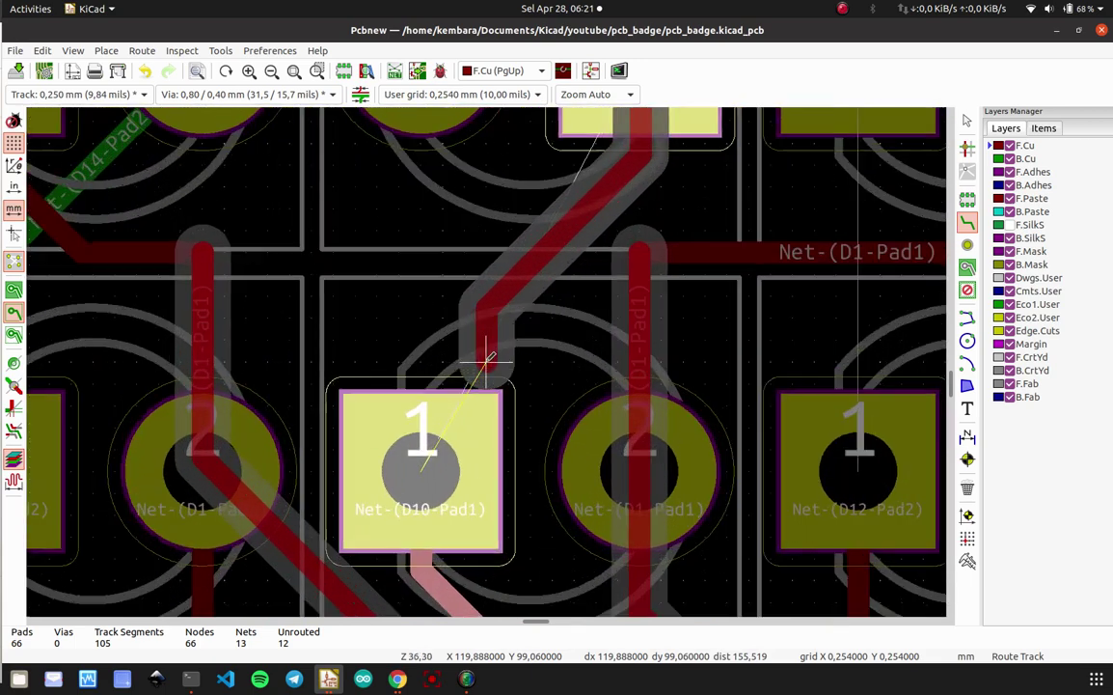
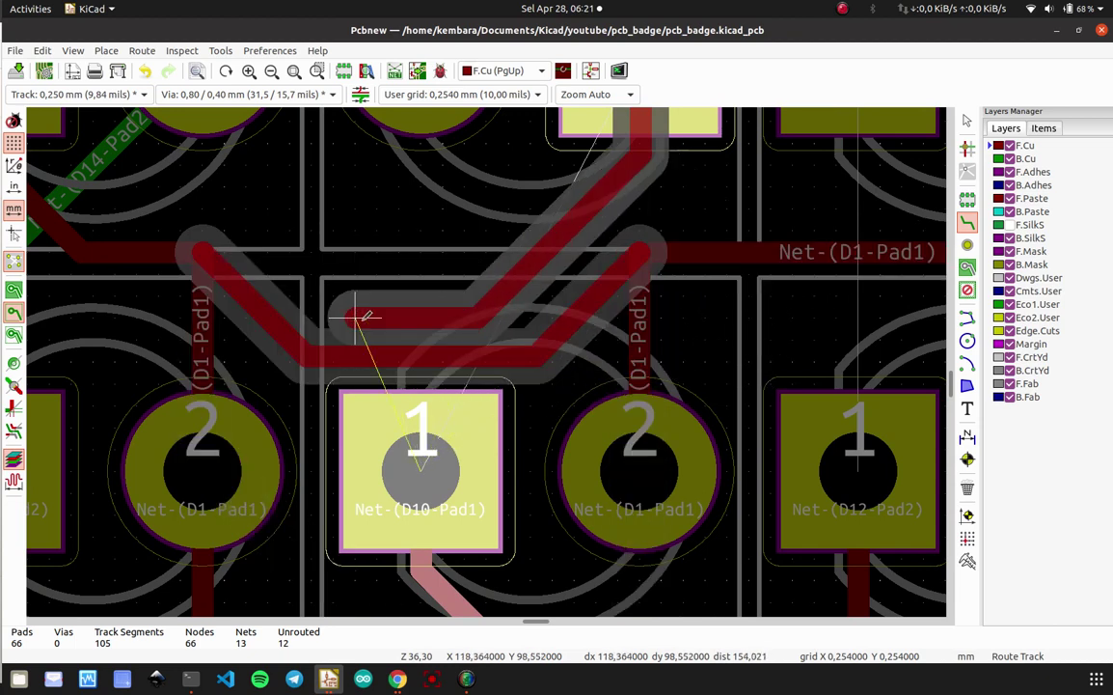
key(Escape)
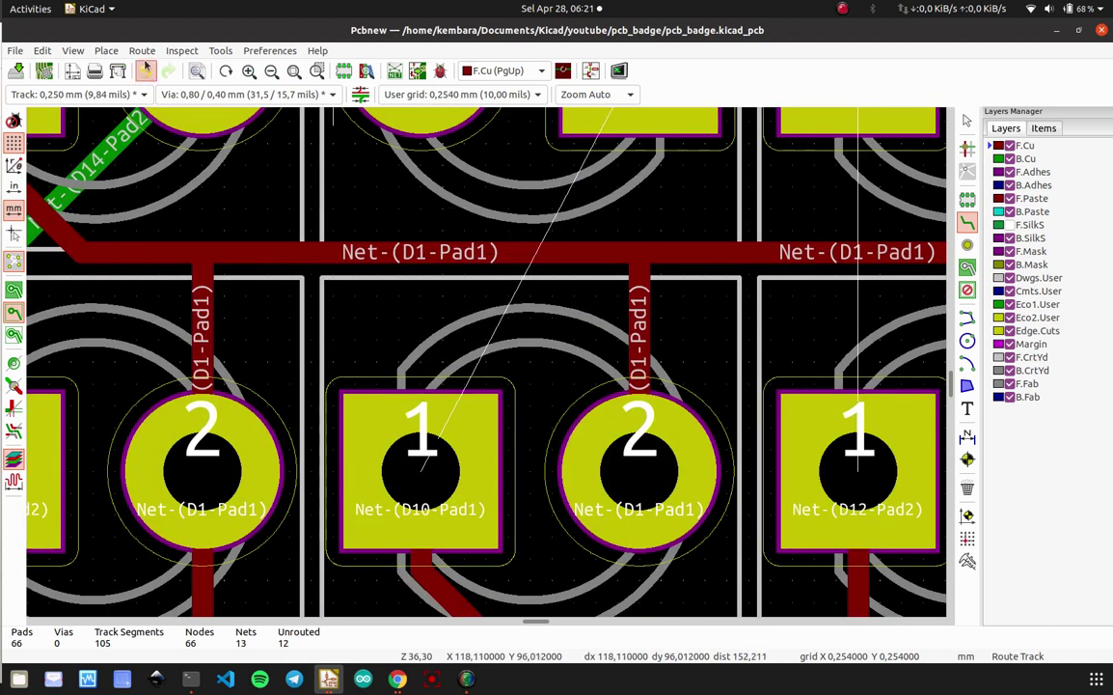
- Review the routing mode options in the Interactive Router Settings without changing them
click(142, 50)
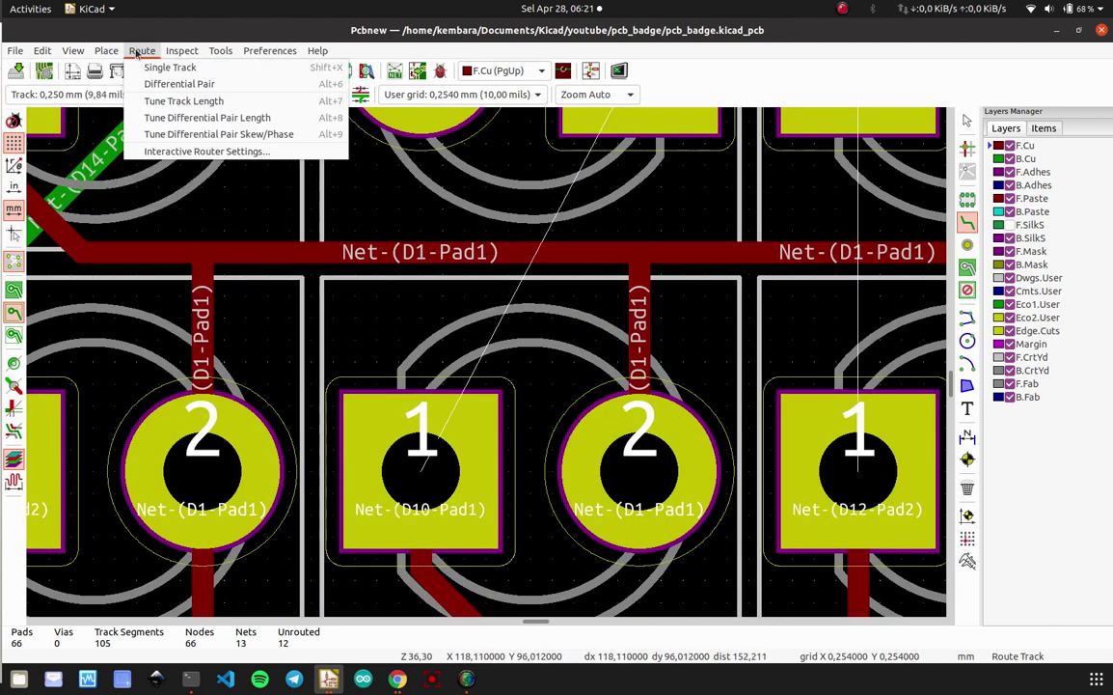
click(179, 149)
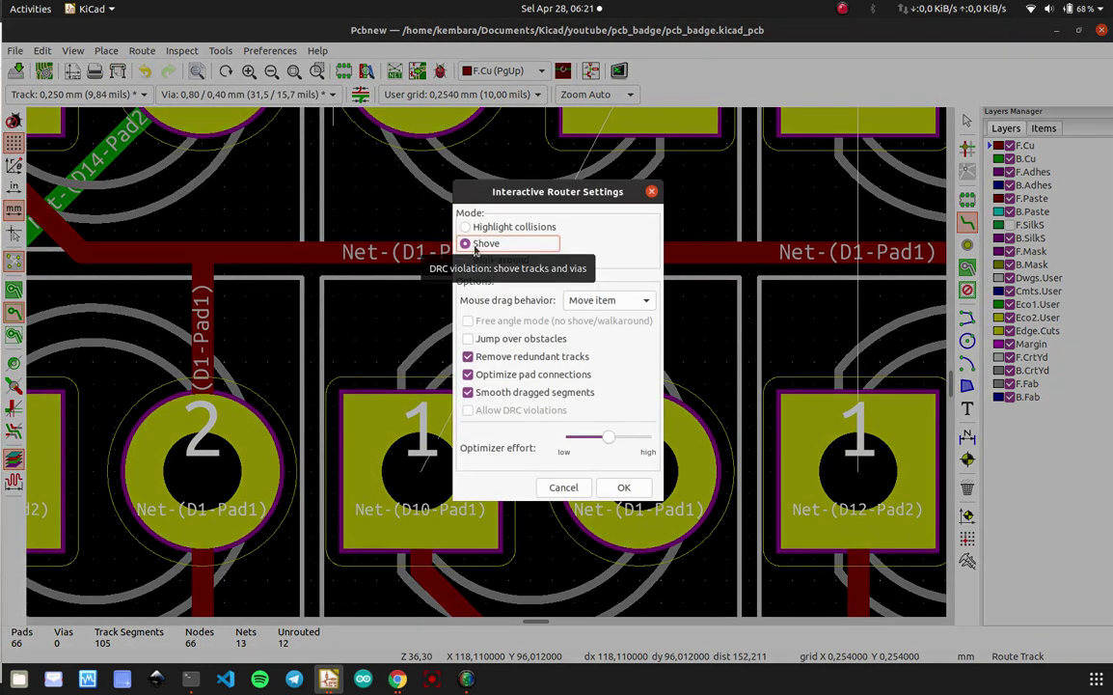
click(563, 488)
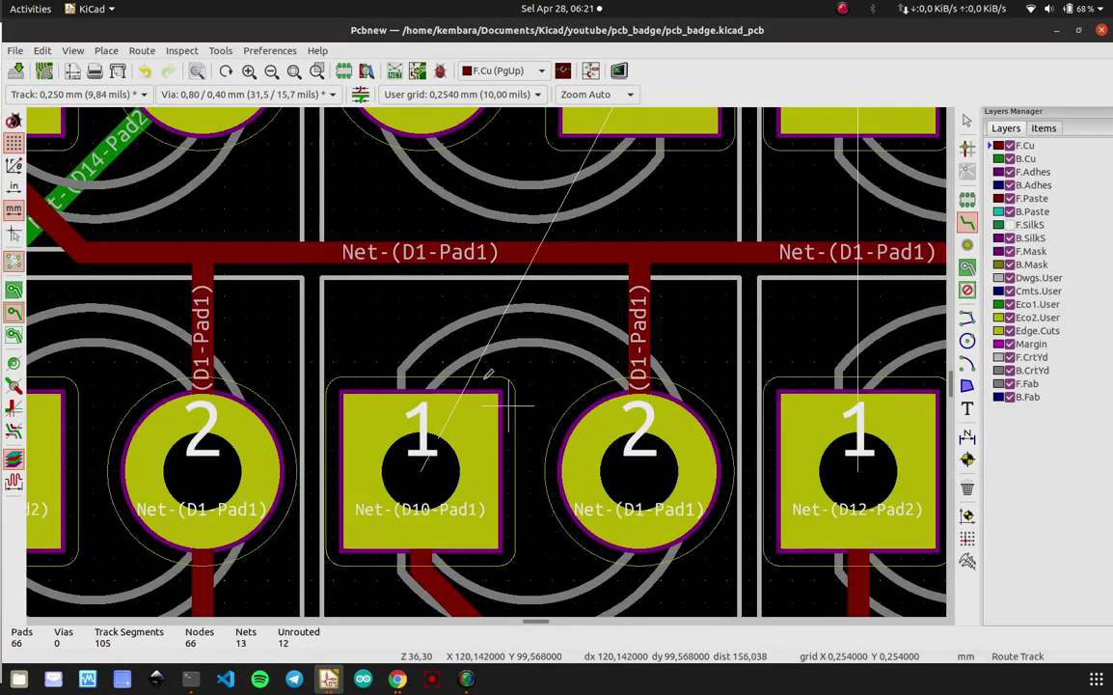
- Route a B.Cu track from pad 1 of the lowest row's second LED to pad 1 of the fourth row's second LED
scroll(497, 372, down, 3)
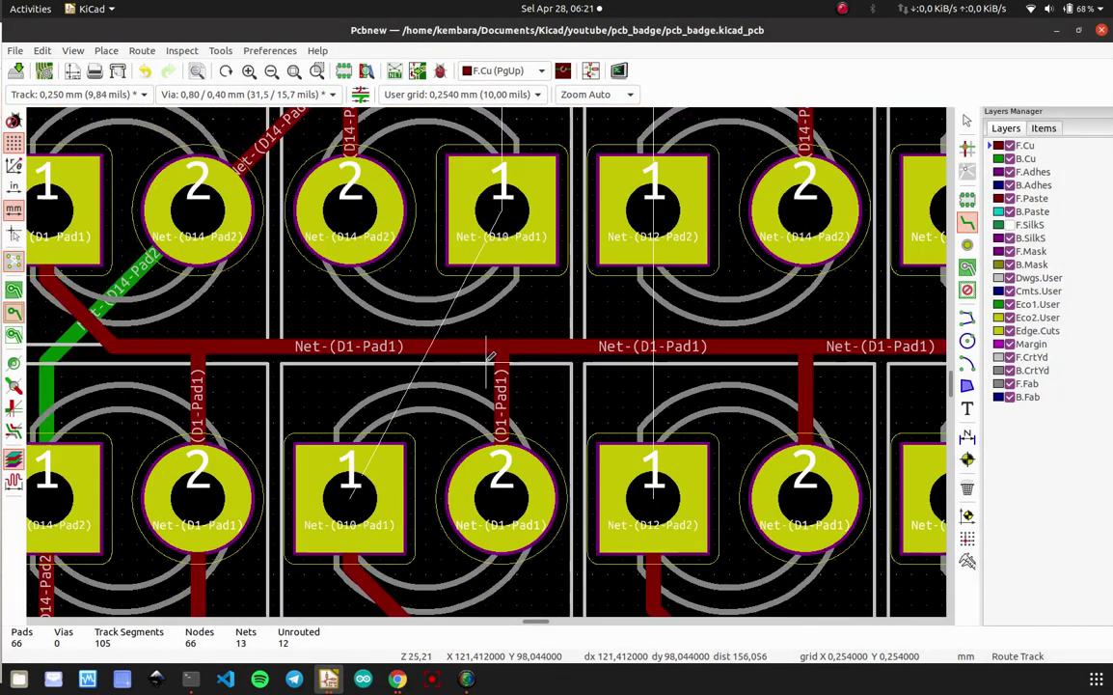
scroll(479, 373, up, 2)
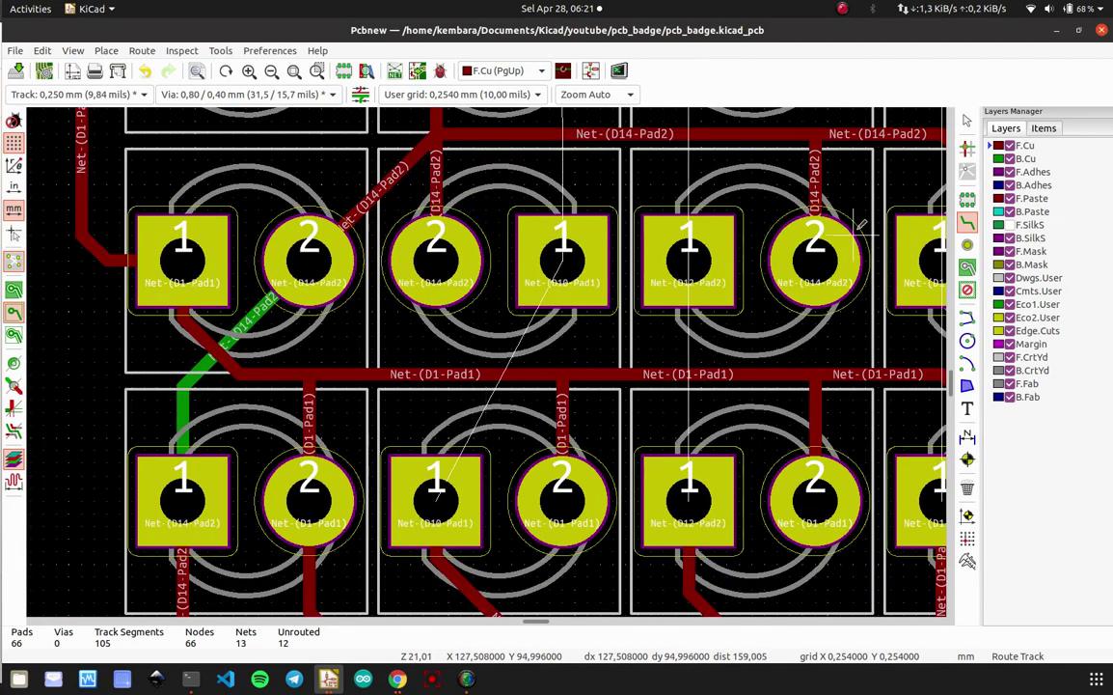
scroll(497, 326, up, 2)
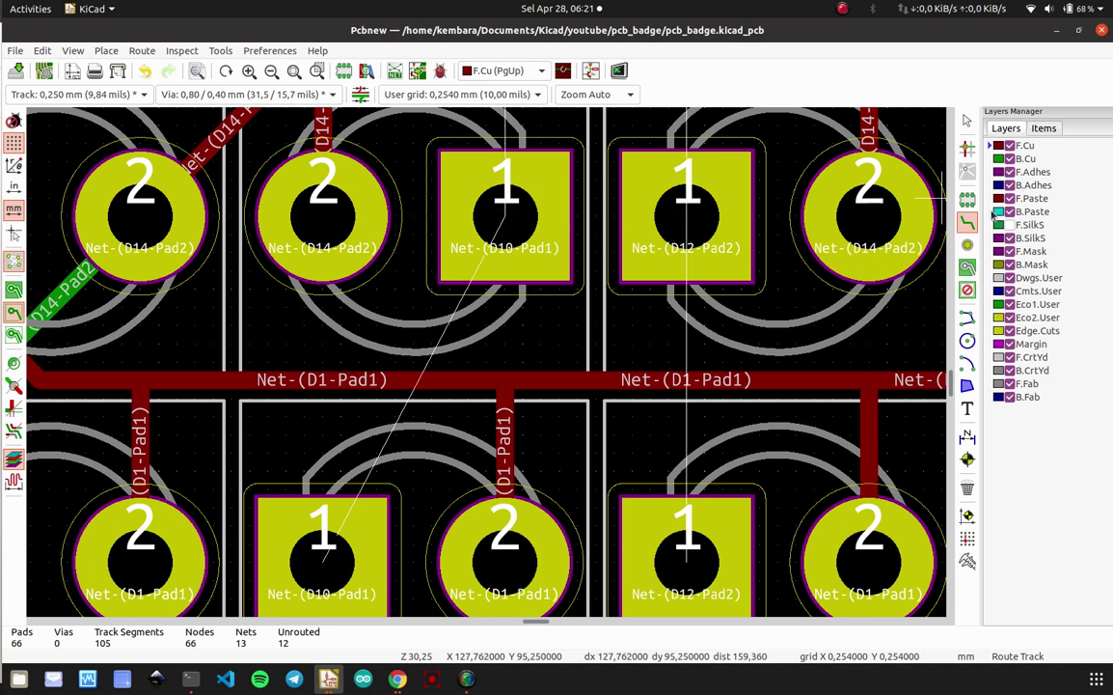
click(1023, 160)
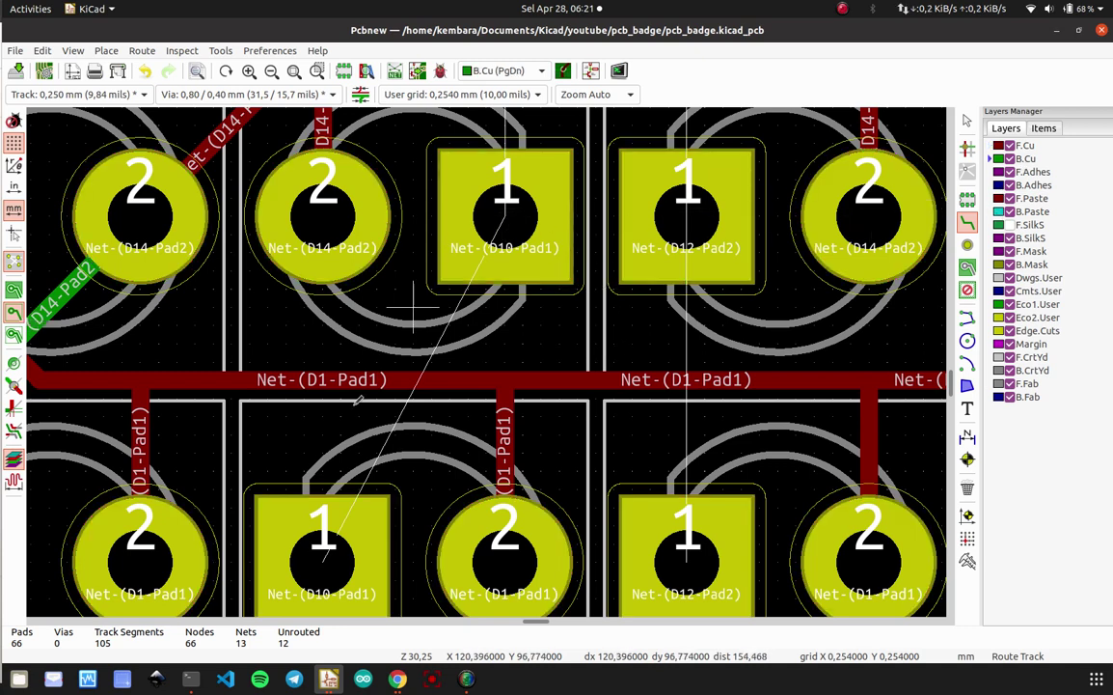
click(311, 547)
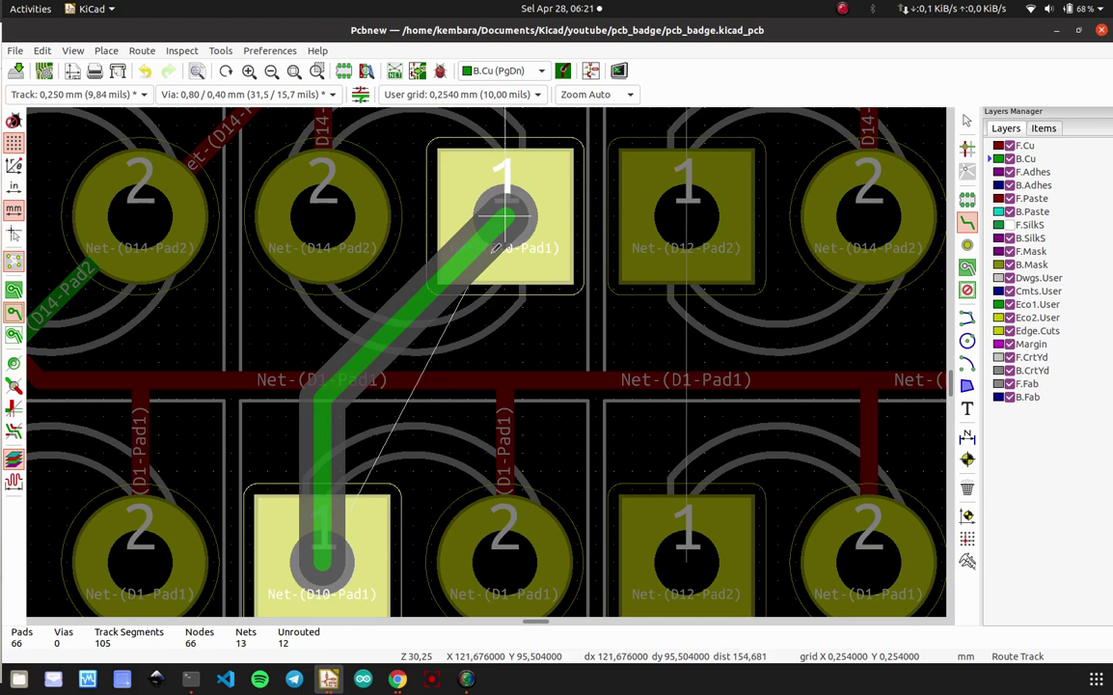
click(496, 247)
scroll(496, 247, down, 3)
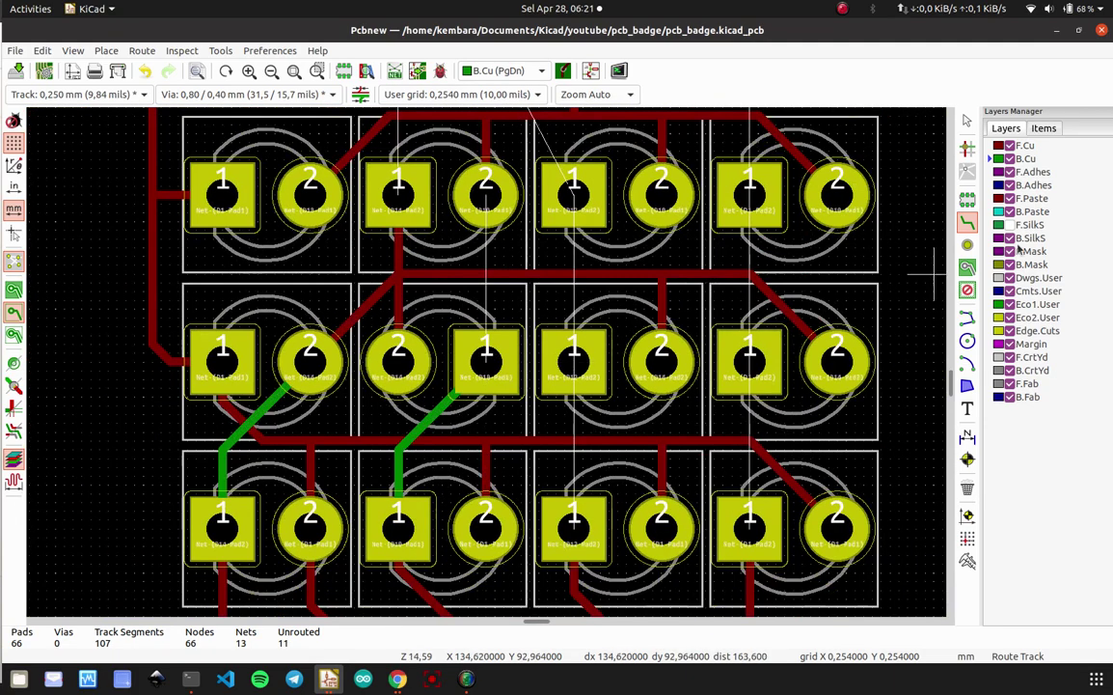
click(1025, 145)
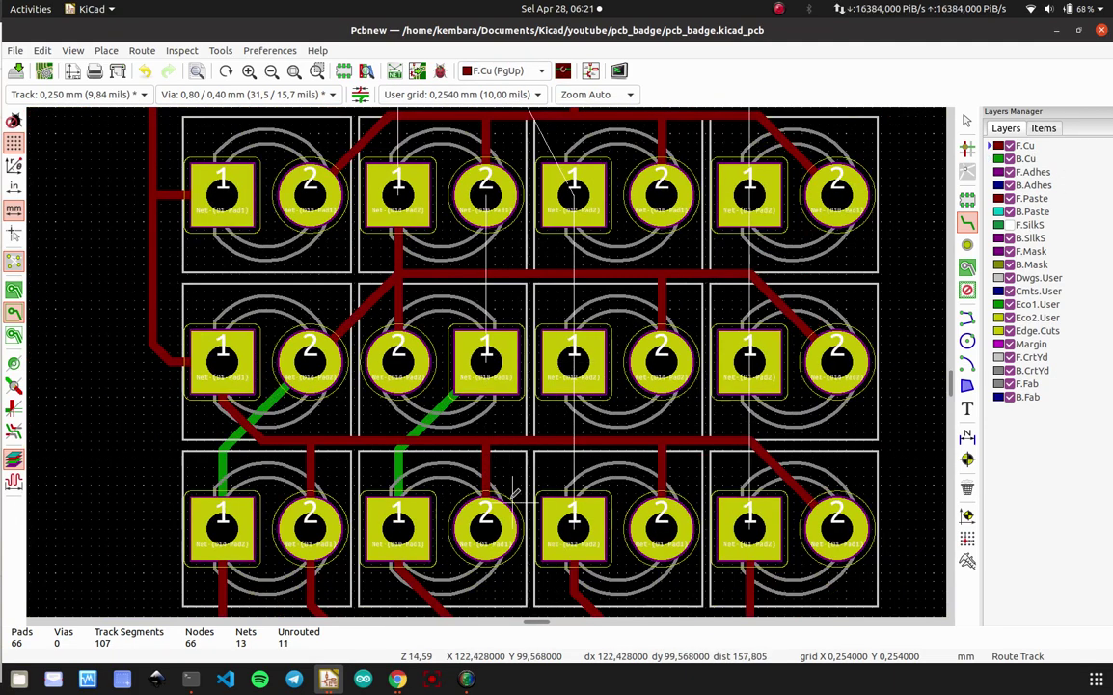
click(501, 344)
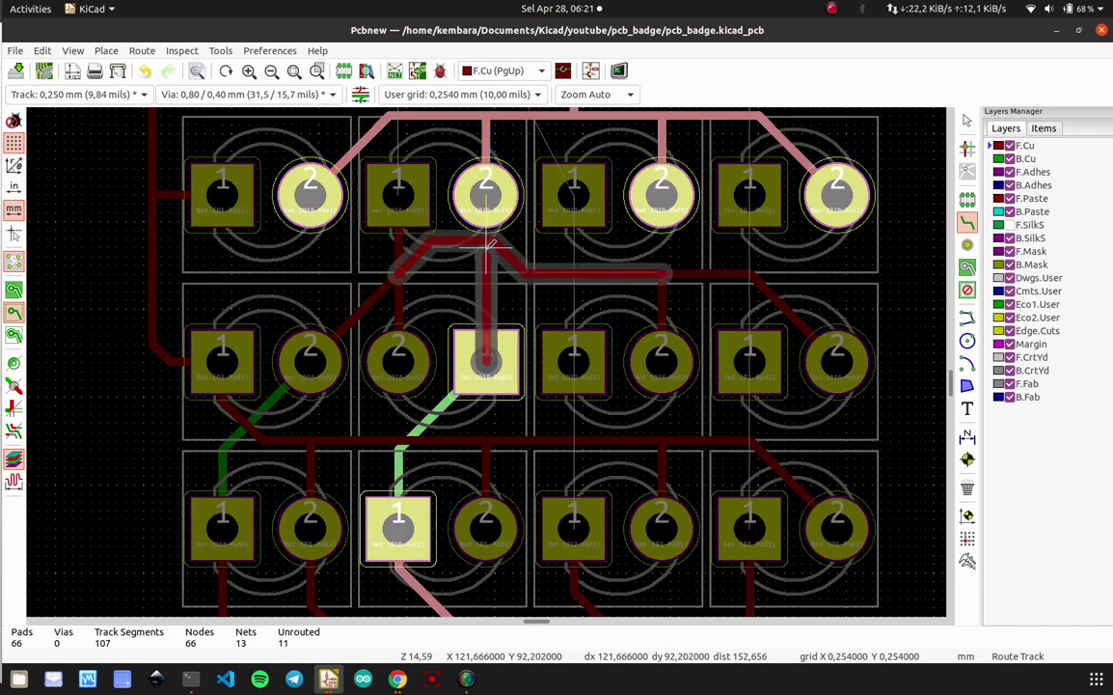
key(Escape)
- Route a B.Cu track from pad 1 of the fourth row's second LED straight up to pad 2 of the third row's second LED
click(1027, 159)
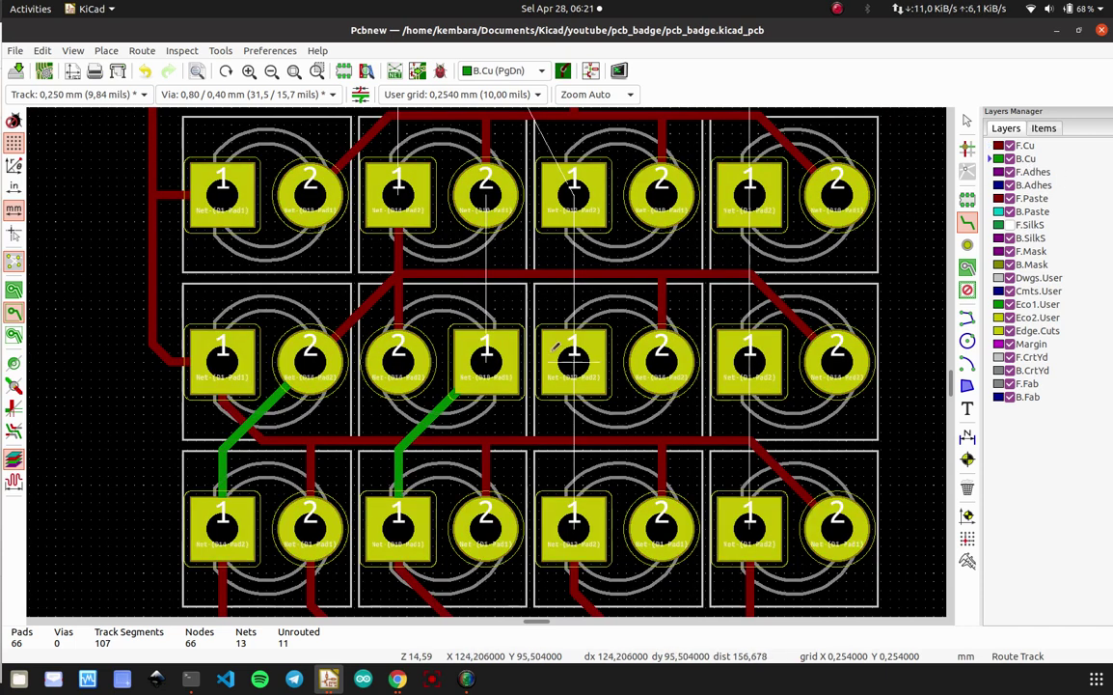
click(501, 360)
click(488, 196)
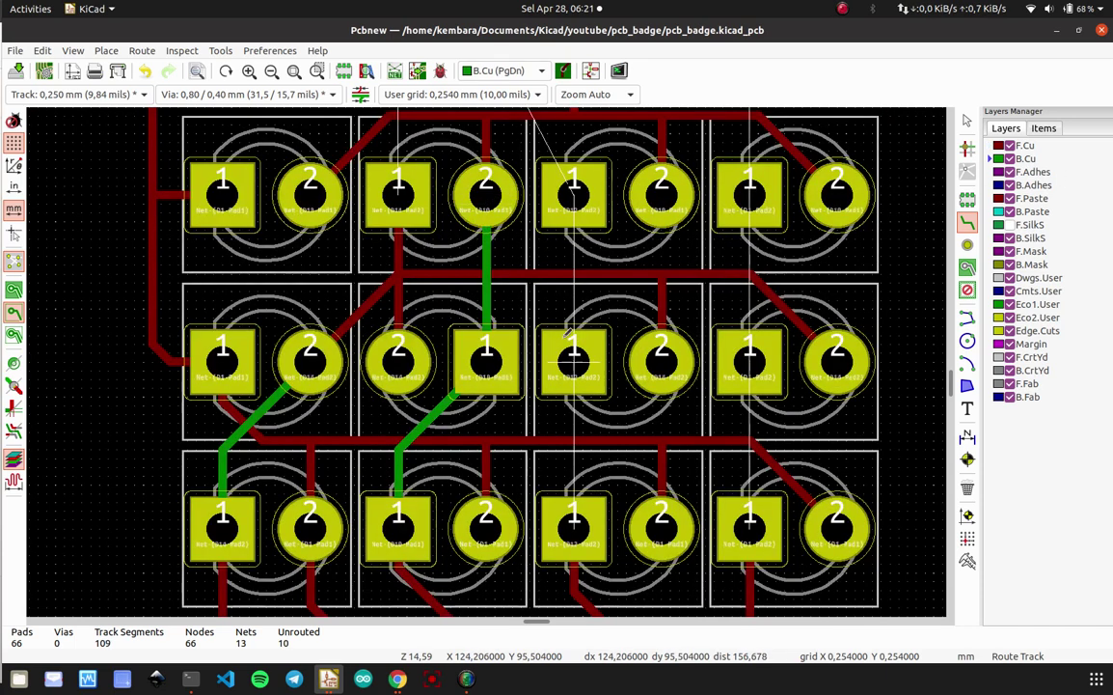
- Join pad 1 of the third-column LEDs, and of the rightmost LEDs, vertically across the third, fourth and lowest rows with B.Cu tracks
click(574, 194)
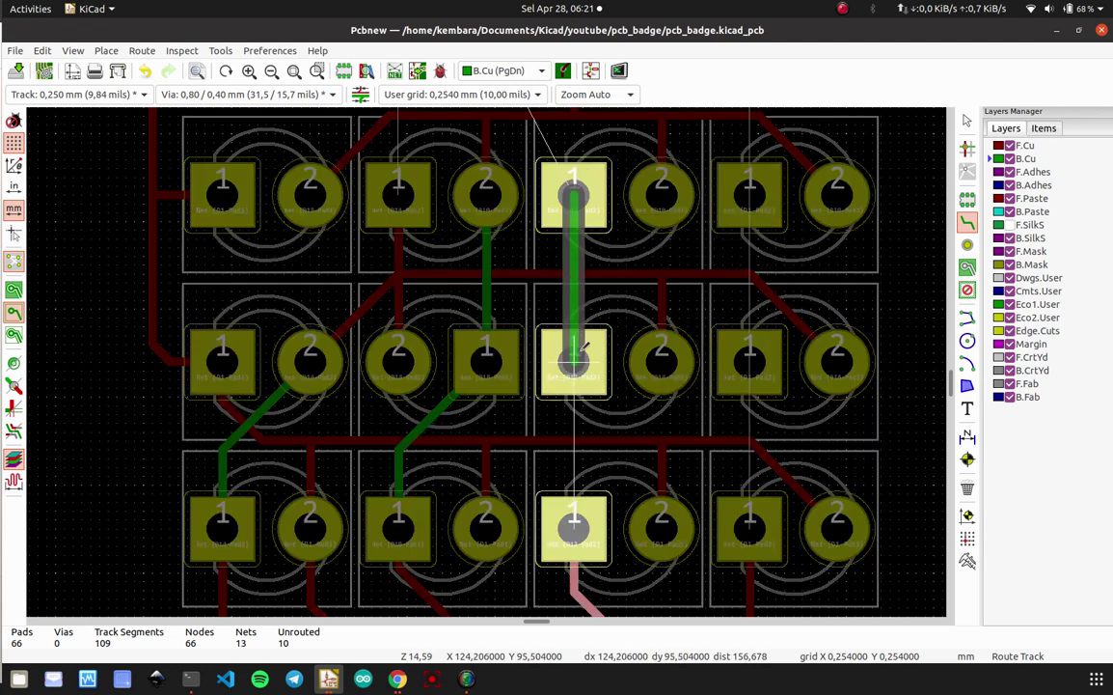
click(574, 352)
click(574, 352)
click(574, 521)
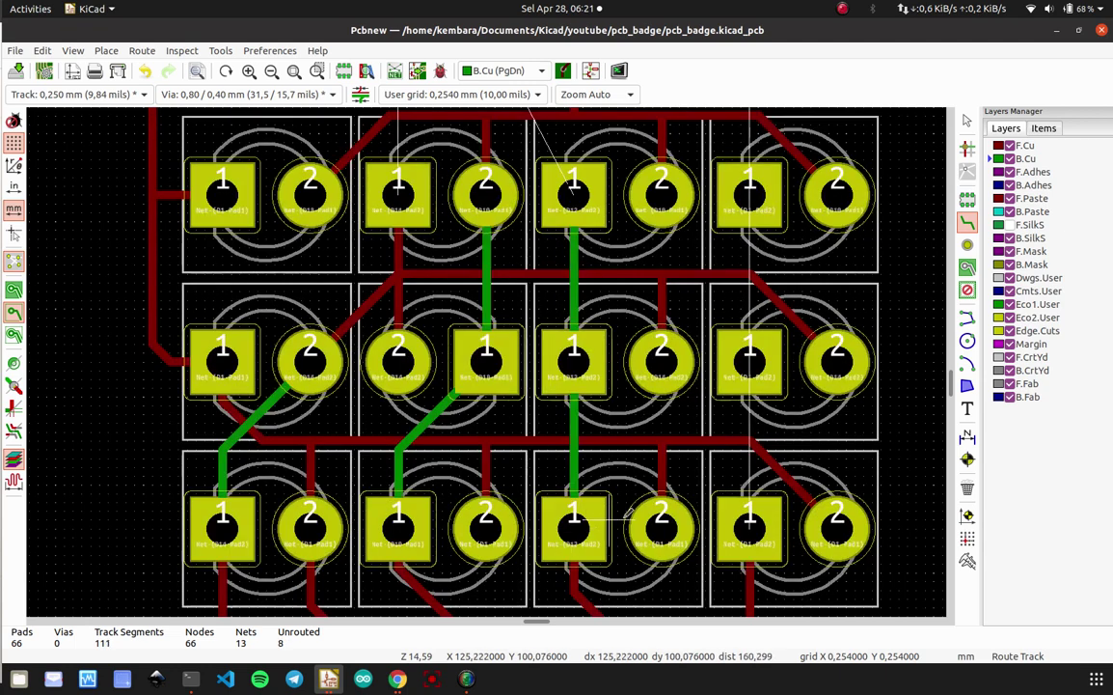
click(749, 521)
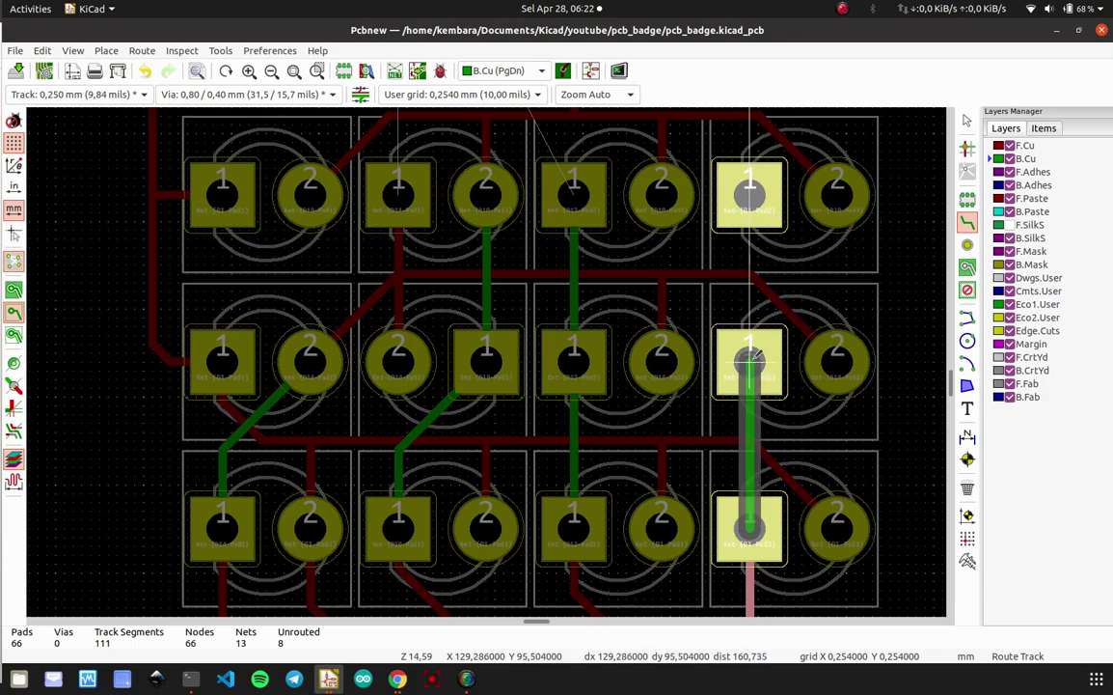
click(750, 362)
click(750, 362)
click(750, 194)
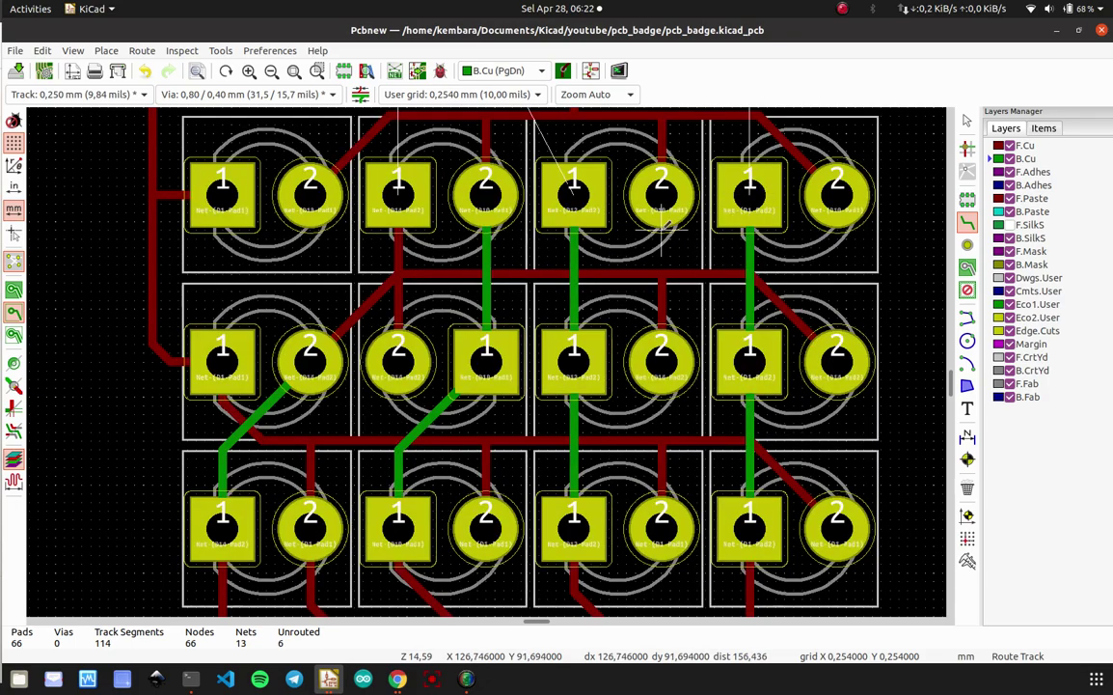
- Route a B.Cu track from pad 1 of the third row's third LED to pad 2 of the second row's second LED
middle_drag(574, 198, 462, 518)
click(462, 518)
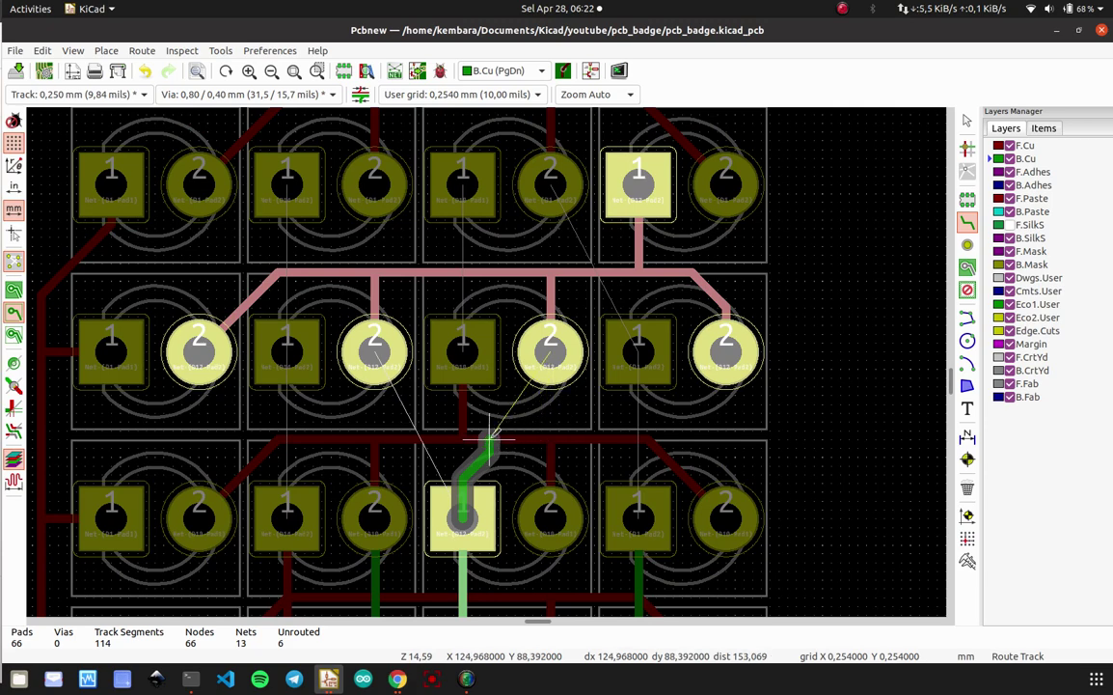
scroll(431, 407, up, 3)
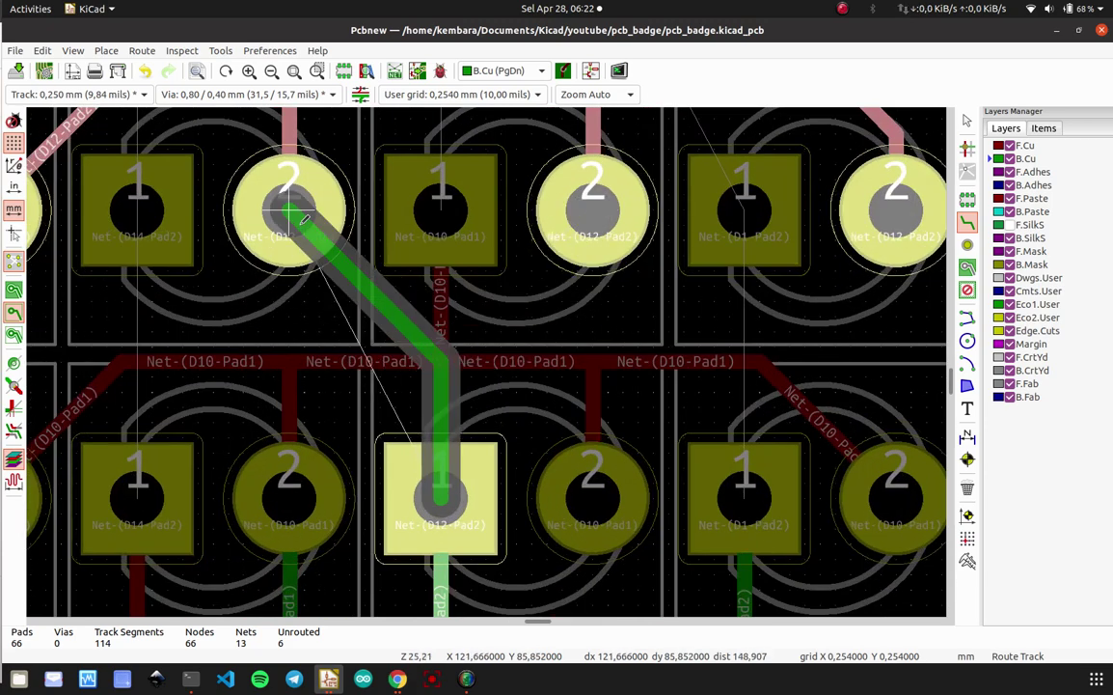
scroll(426, 362, down, 3)
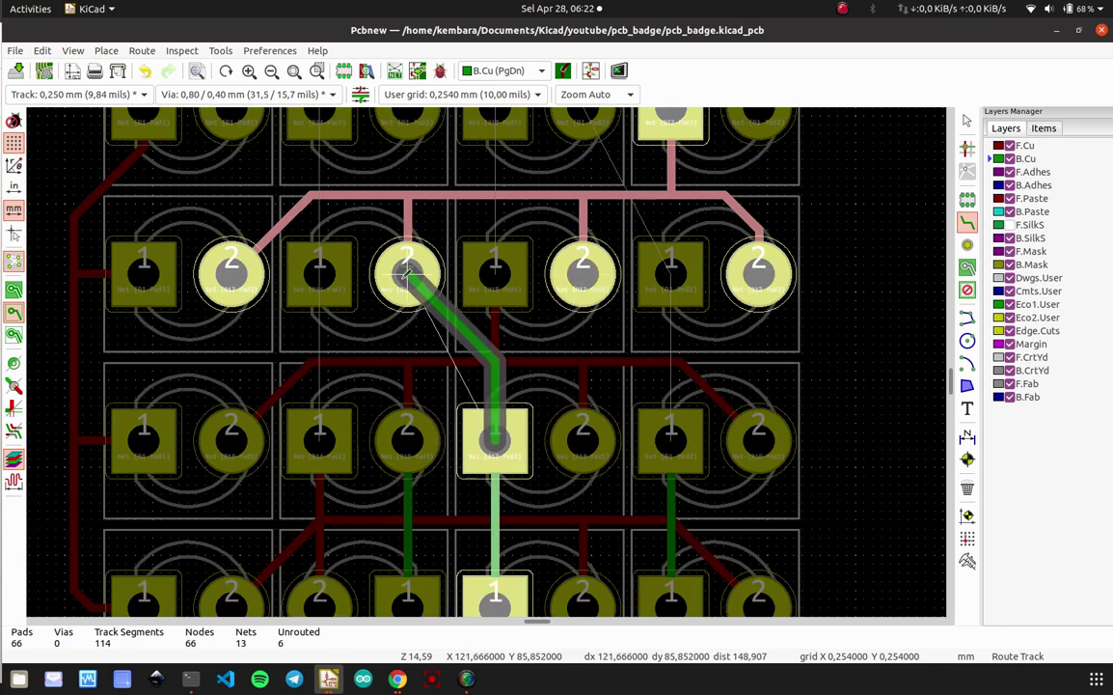
click(409, 276)
- Start a B.Cu track at pad 1 of the third row's second LED, heading up to the second row
click(320, 439)
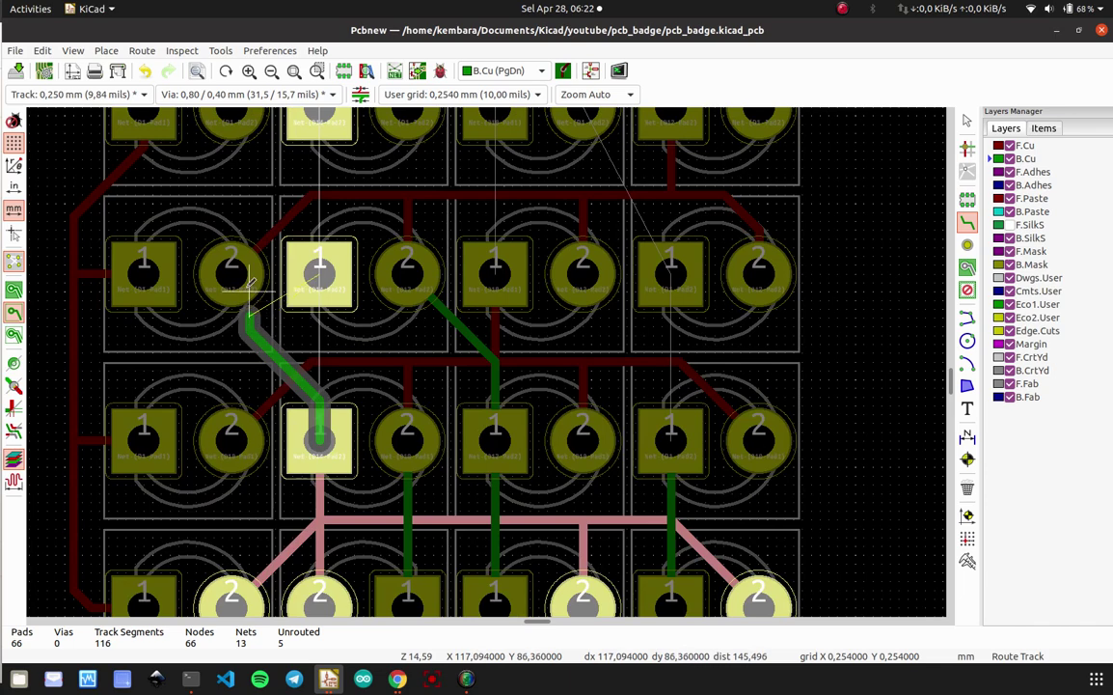
- Route B.Cu tracks joining pad 1 of the second-column LEDs across the top three rows and of the third-column LEDs across the top two
click(319, 277)
middle_drag(320, 277, 254, 408)
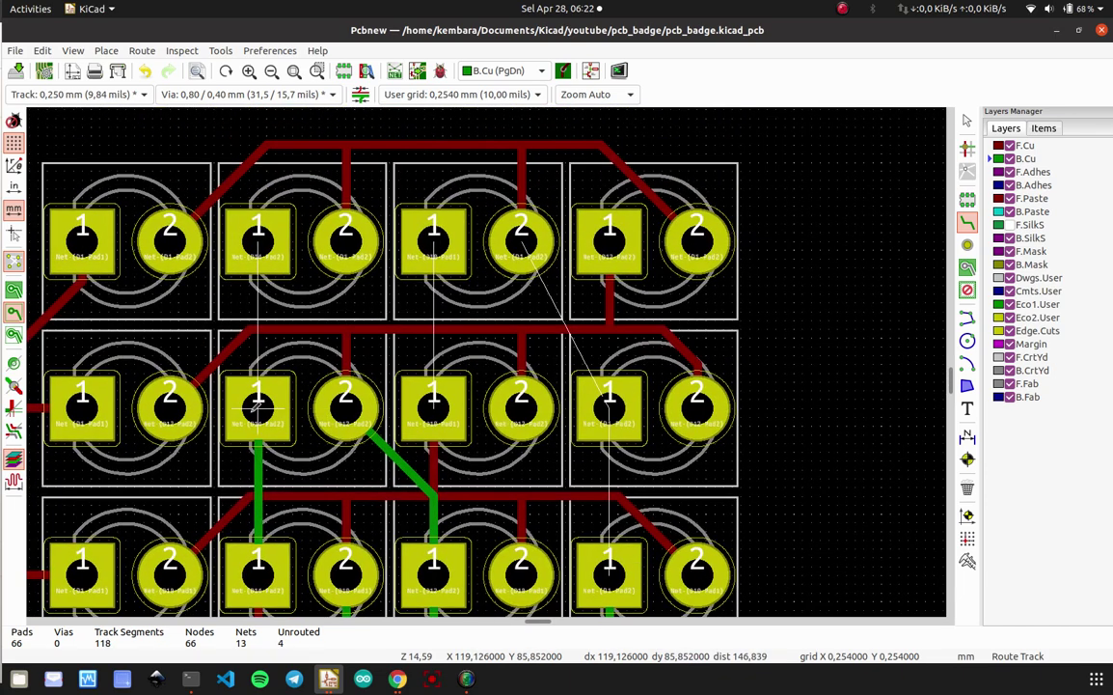
click(255, 408)
click(258, 233)
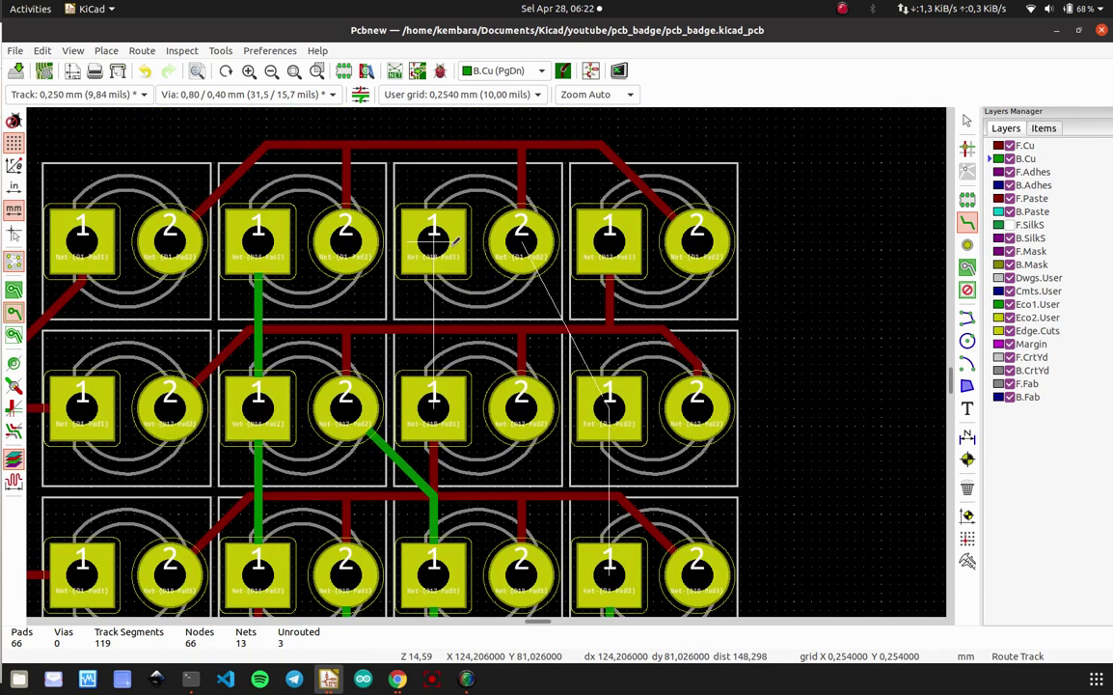
click(455, 238)
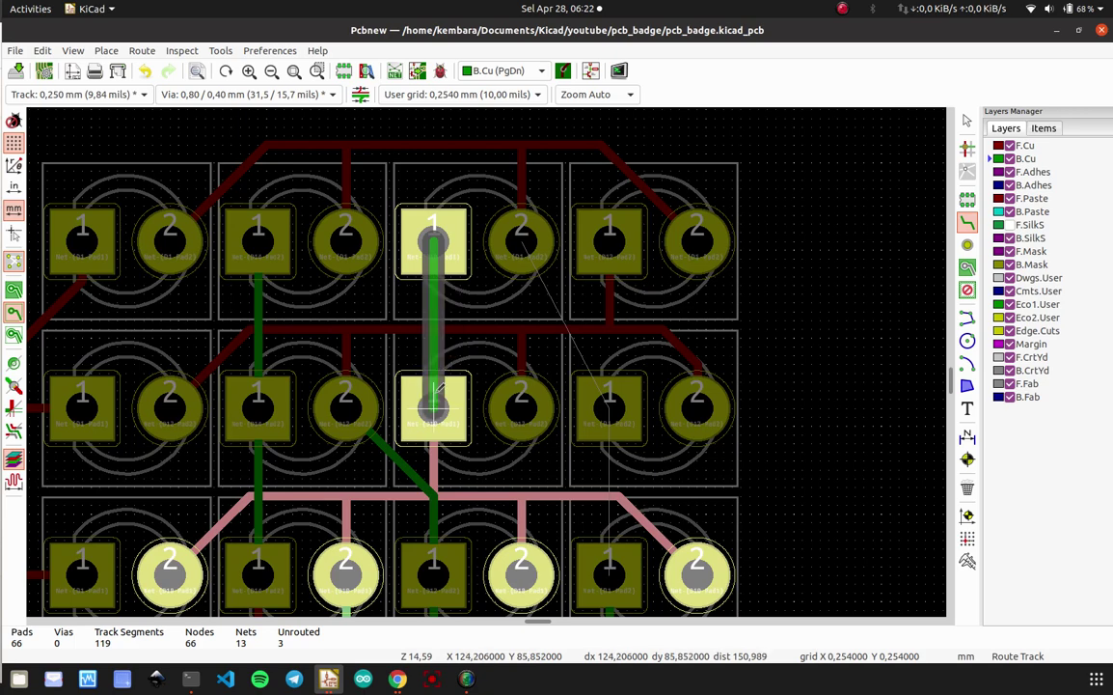
click(433, 405)
- Route B.Cu tracks from pad 2 of the top row's third LED to pad 1 of the fourth-column LEDs in rows two and three
click(530, 229)
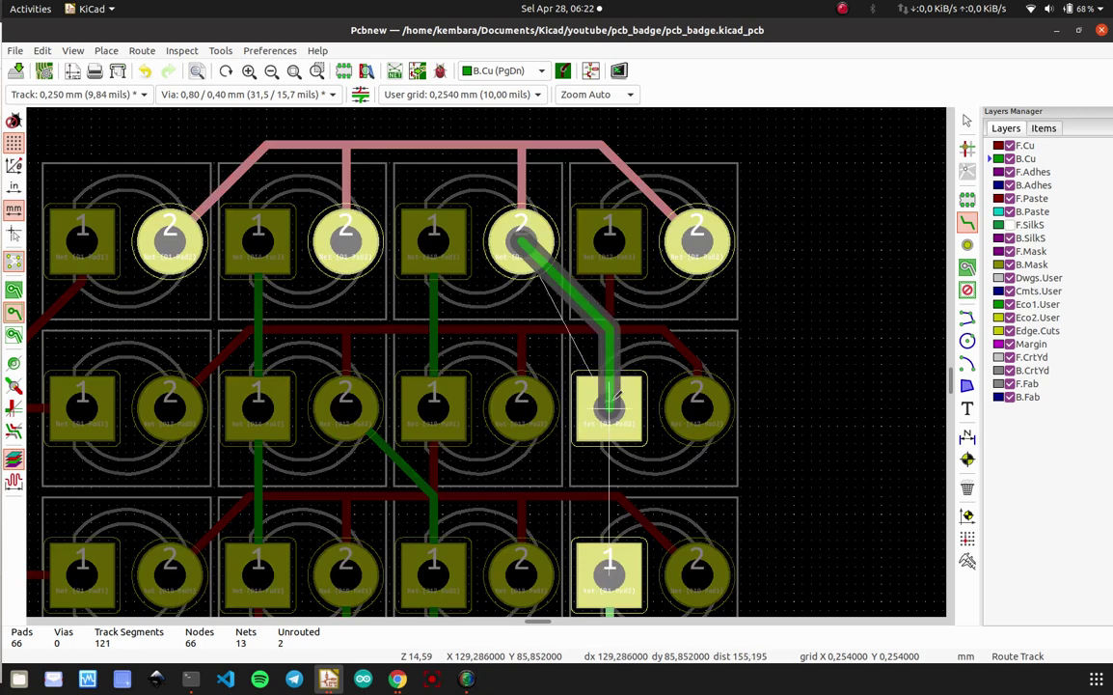
click(614, 398)
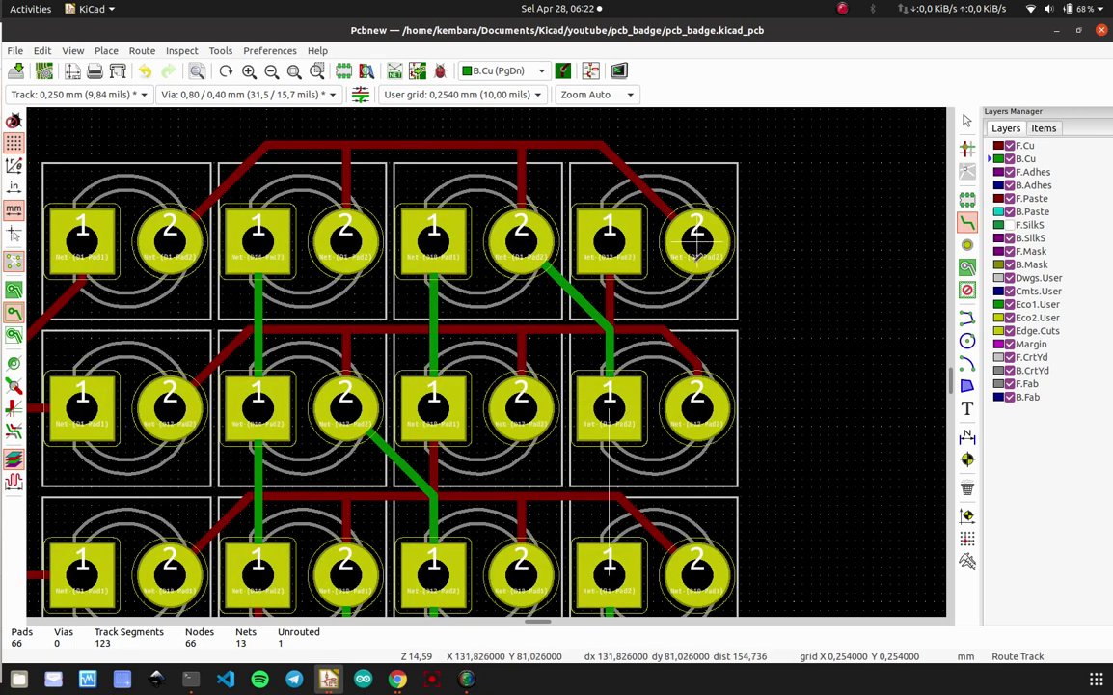
click(608, 574)
click(609, 405)
- Look over the routed LED matrix and the penguin-shaped board, and save the board file
scroll(609, 405, down, 3)
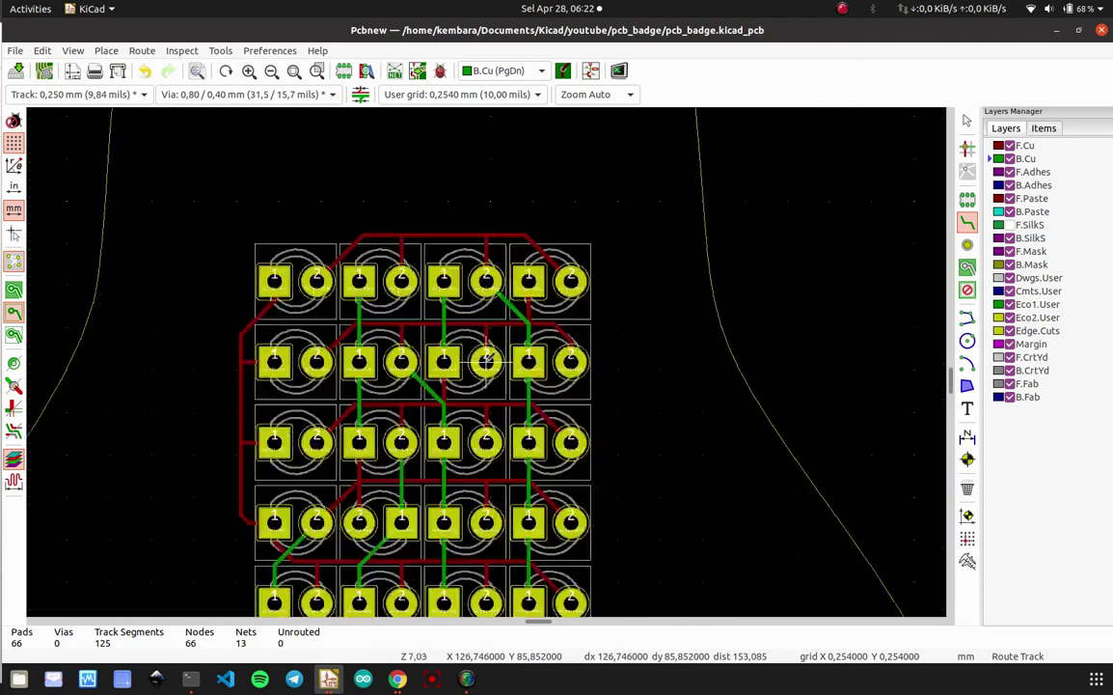
scroll(510, 390, up, 3)
scroll(490, 358, down, 3)
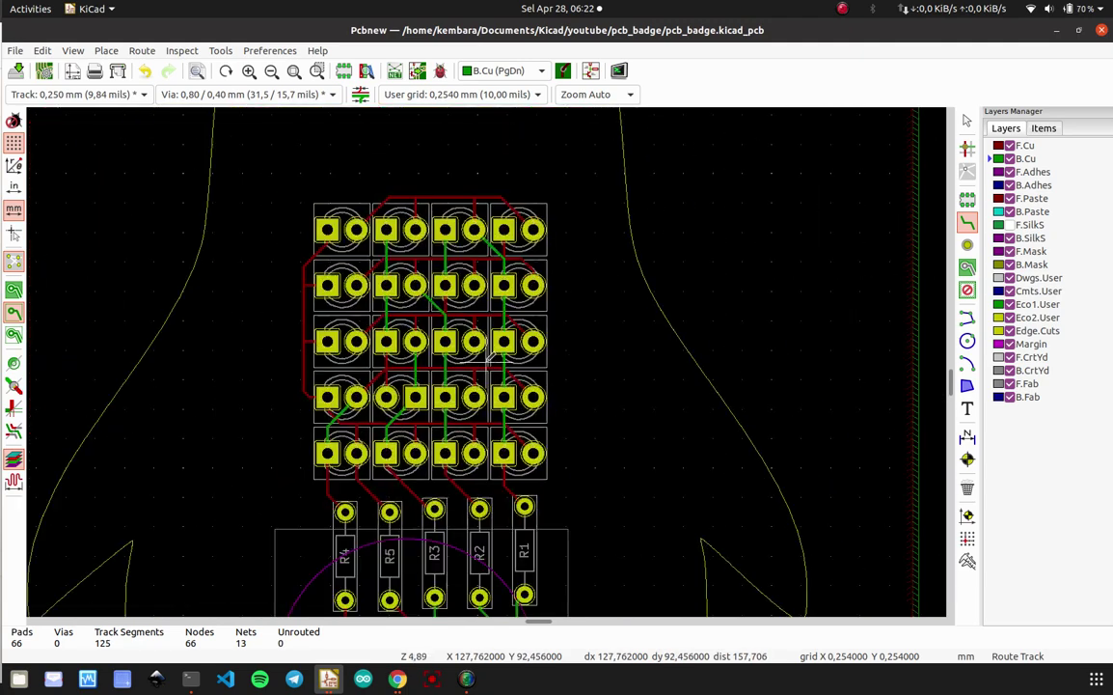
scroll(425, 366, up, 3)
scroll(504, 362, down, 3)
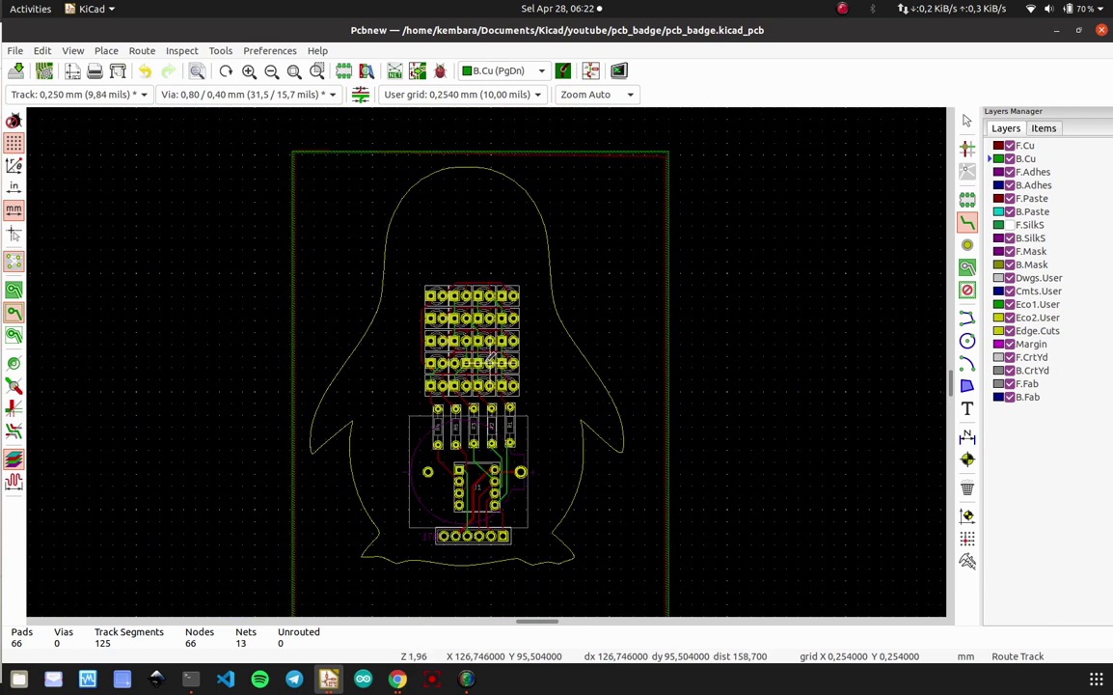
scroll(492, 361, up, 2)
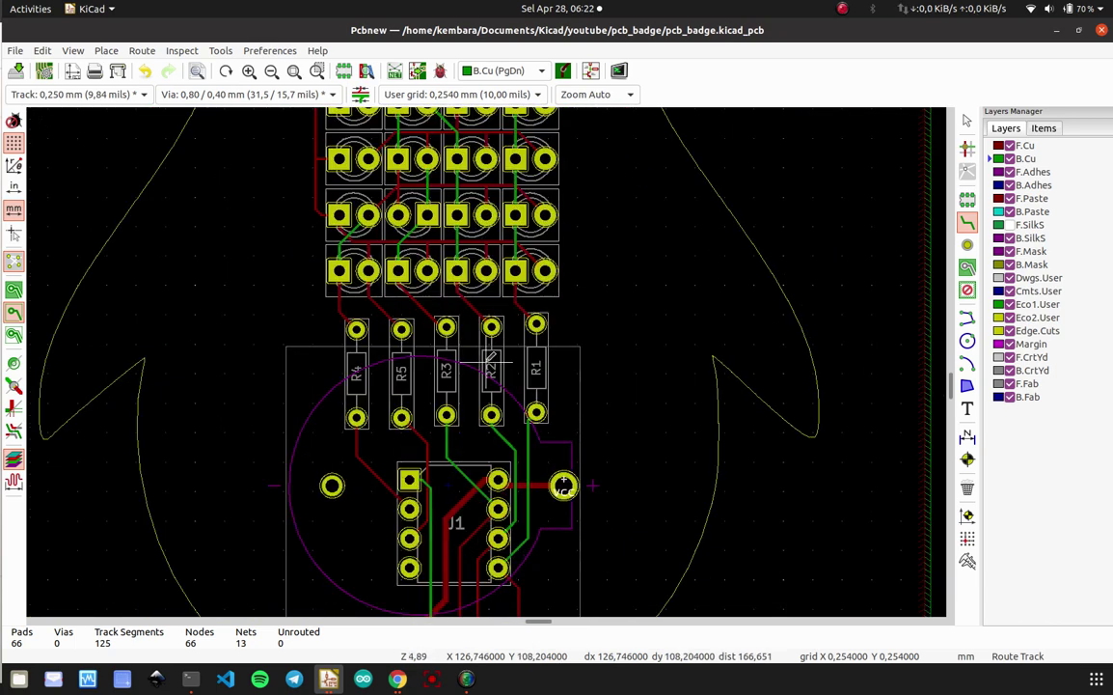
key(ctrl+s)
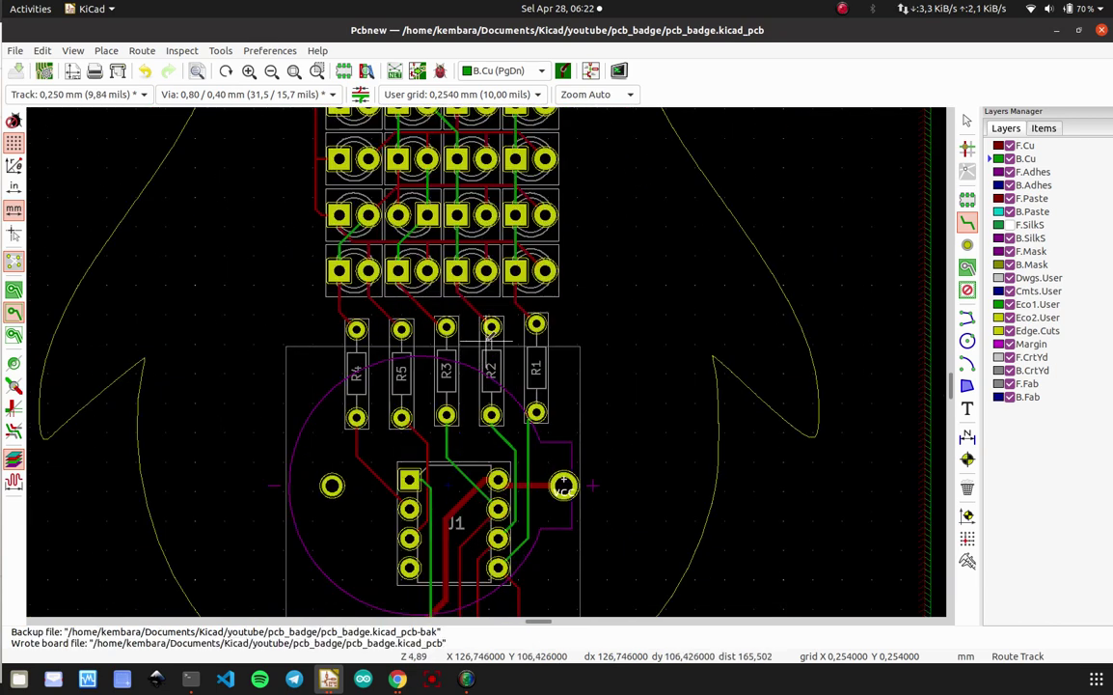
- Run the design rules check with zone refill, review its unconnected items, and save the board
click(440, 72)
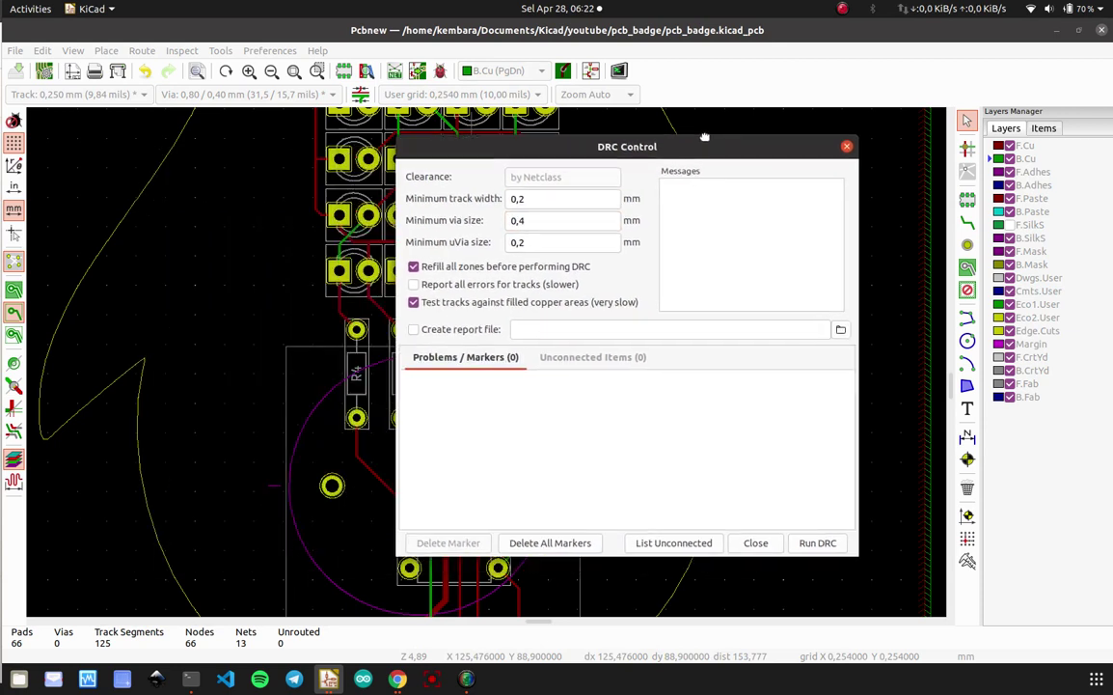
click(817, 538)
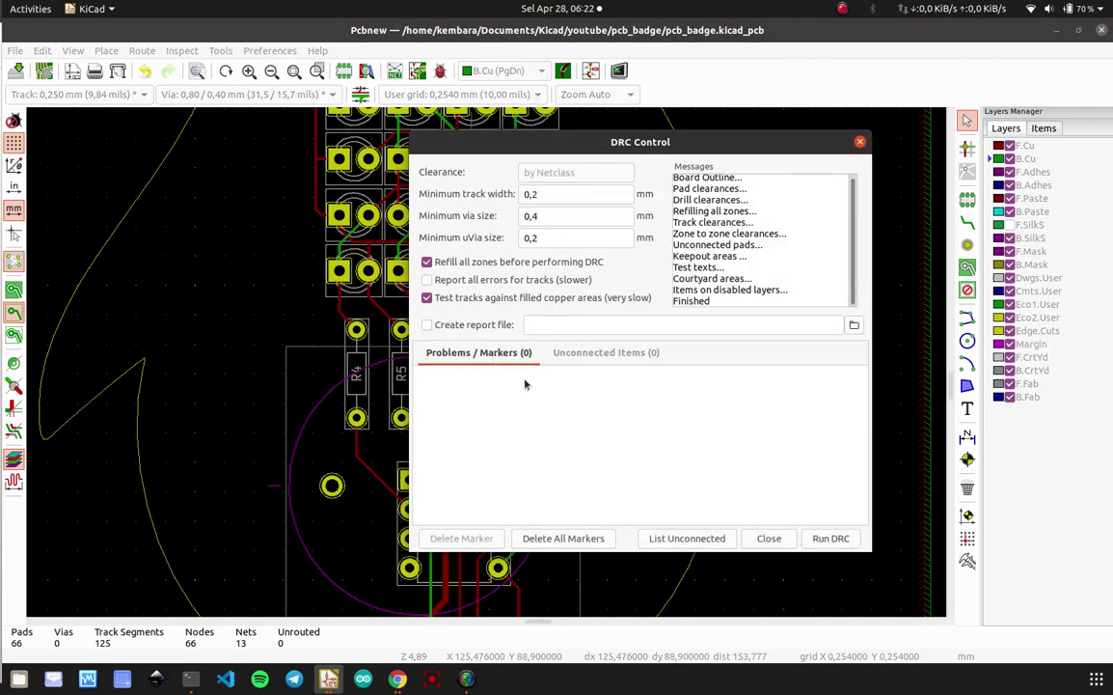
click(592, 353)
click(769, 538)
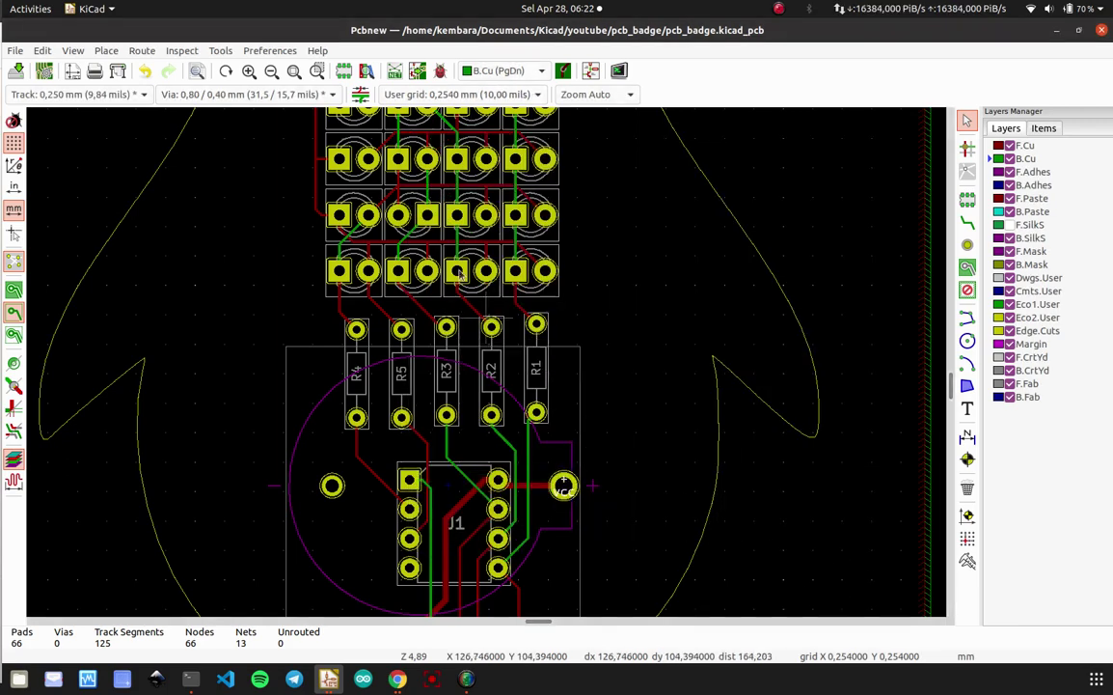
key(ctrl+s)
- Reroute the VCC track between J1 pad 8 and the battery's plus pad on F.Cu at 0.500 mm width, and save the board
scroll(461, 275, down, 4)
scroll(425, 403, up, 3)
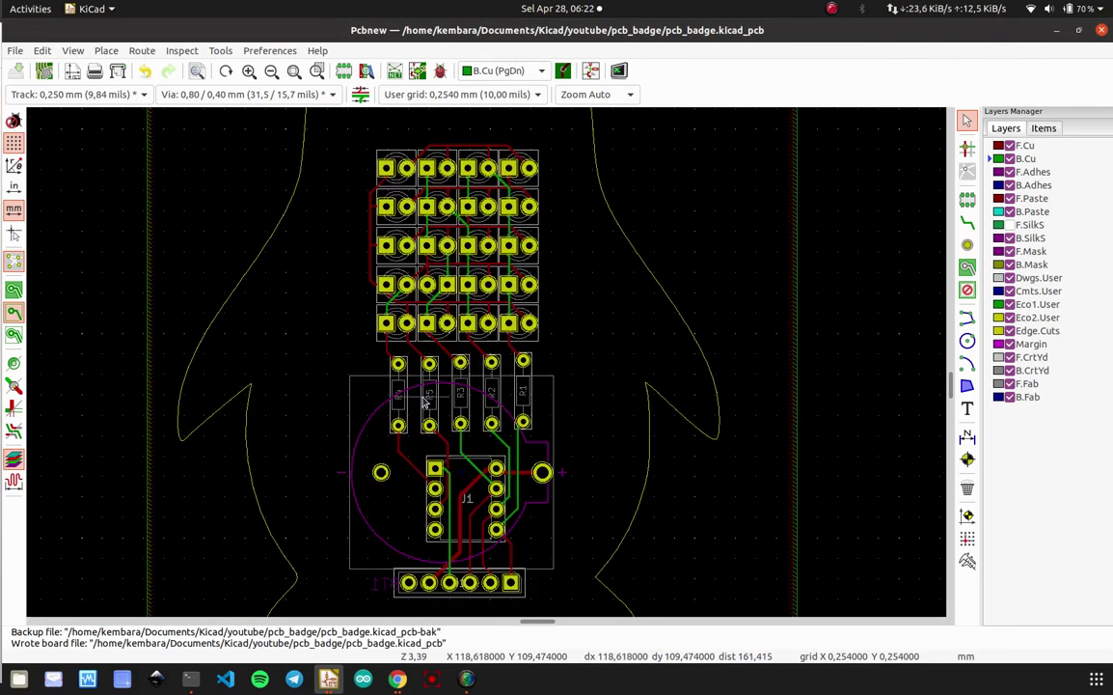
scroll(425, 403, up, 5)
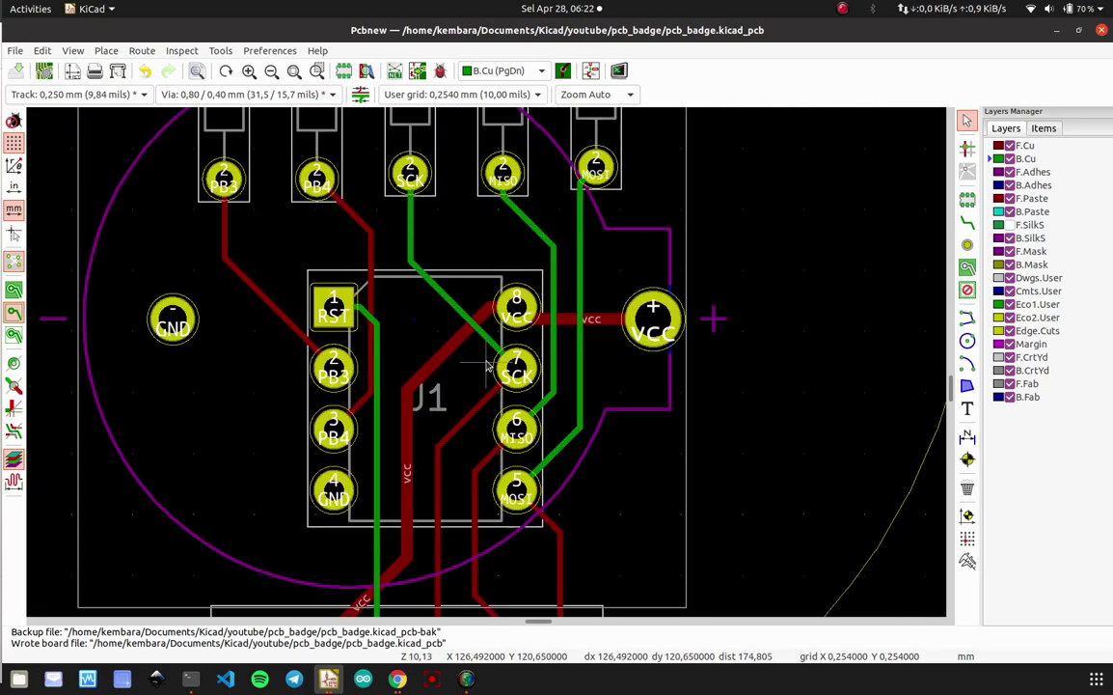
scroll(490, 367, down, 1)
scroll(577, 299, up, 5)
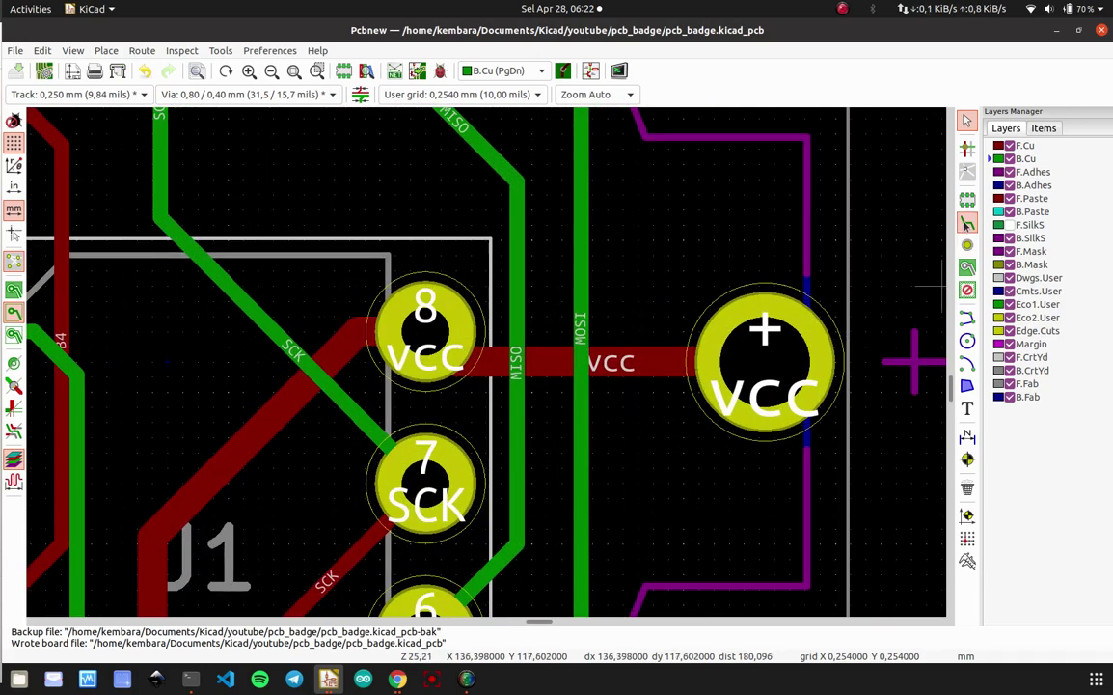
click(968, 221)
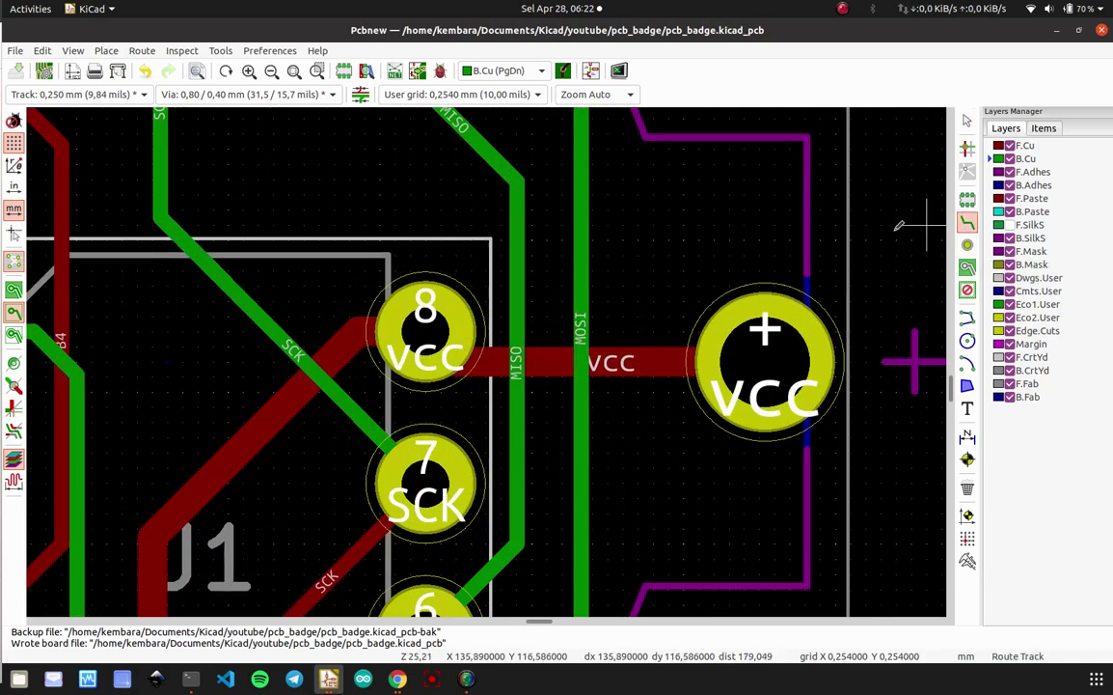
click(439, 333)
key(Escape)
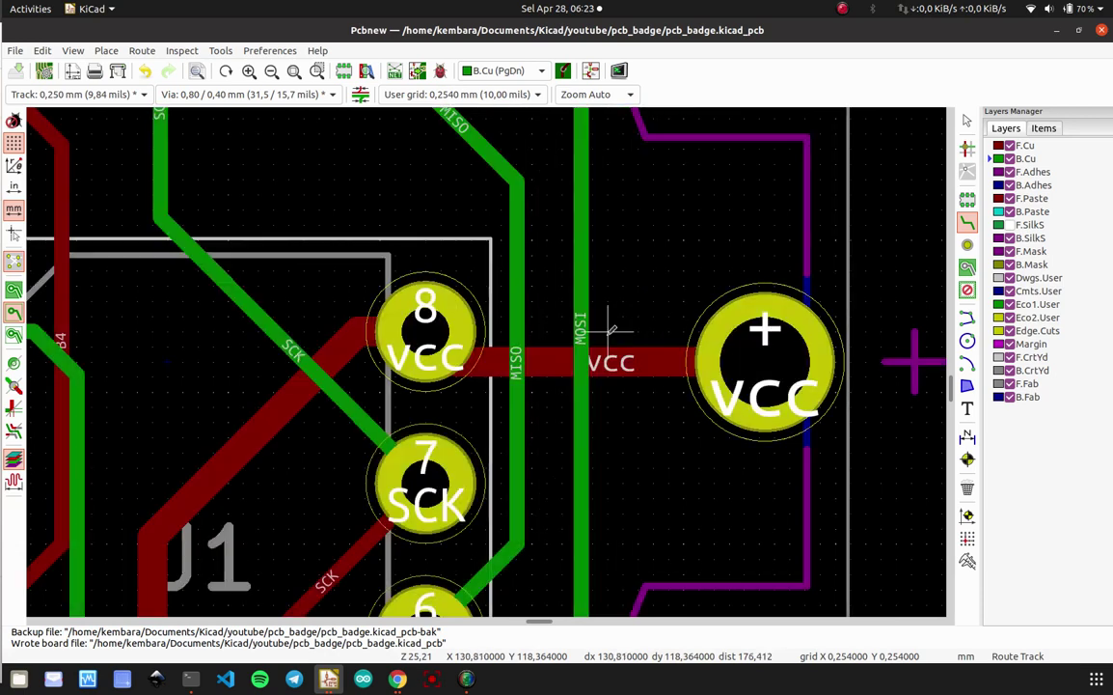
click(1027, 144)
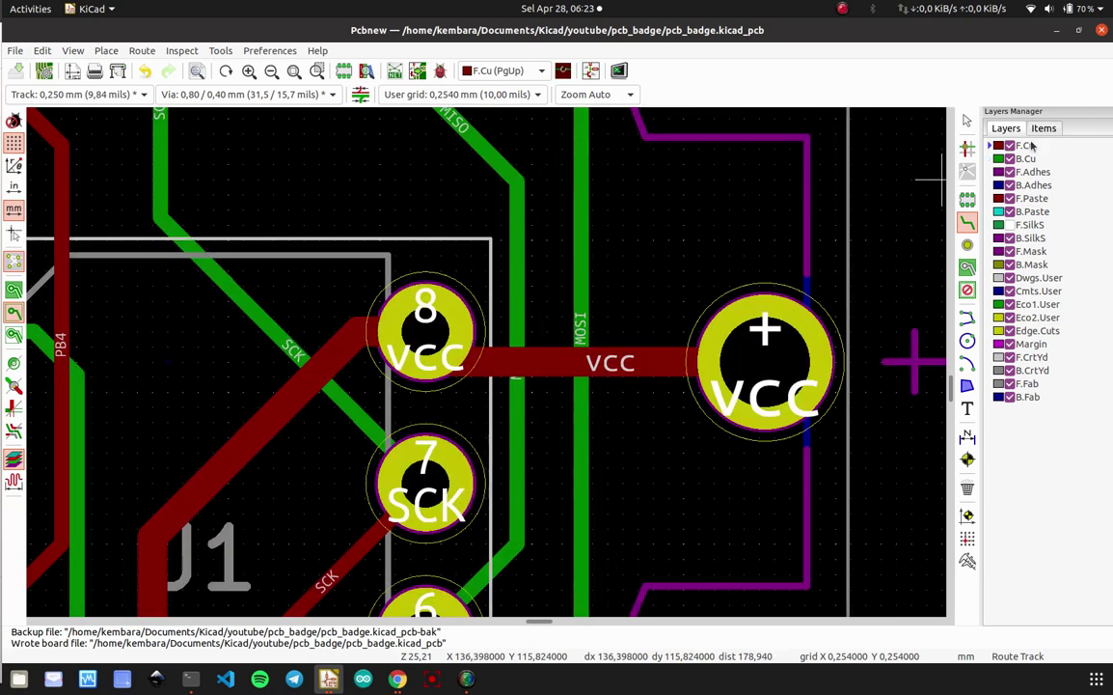
click(108, 93)
click(97, 114)
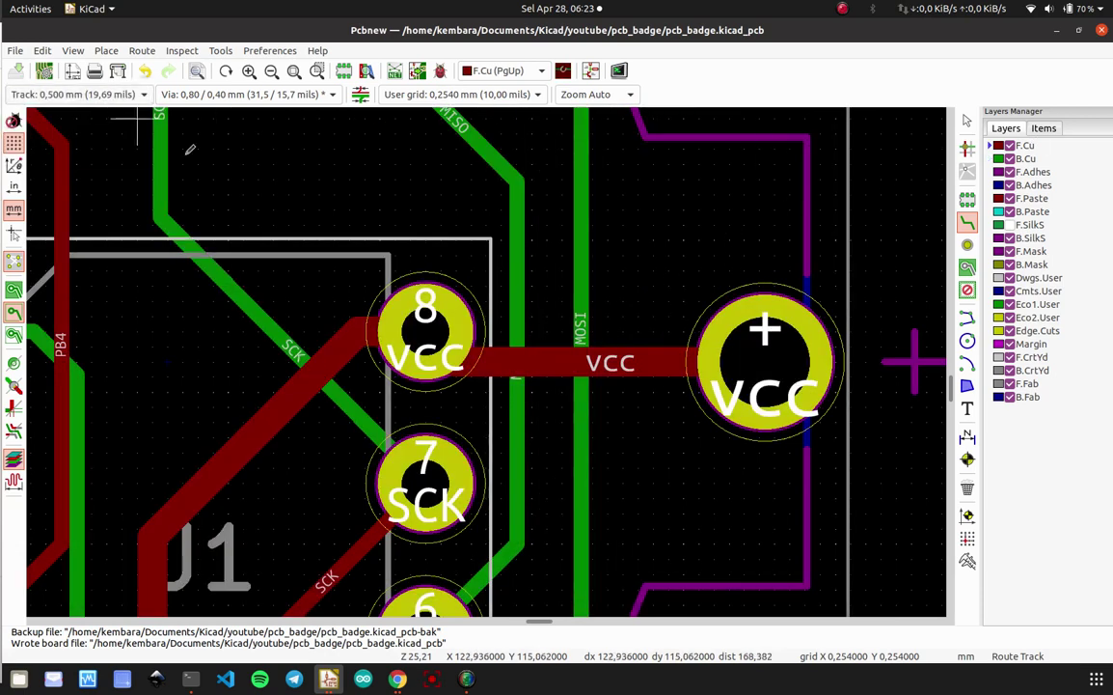
click(431, 326)
click(748, 325)
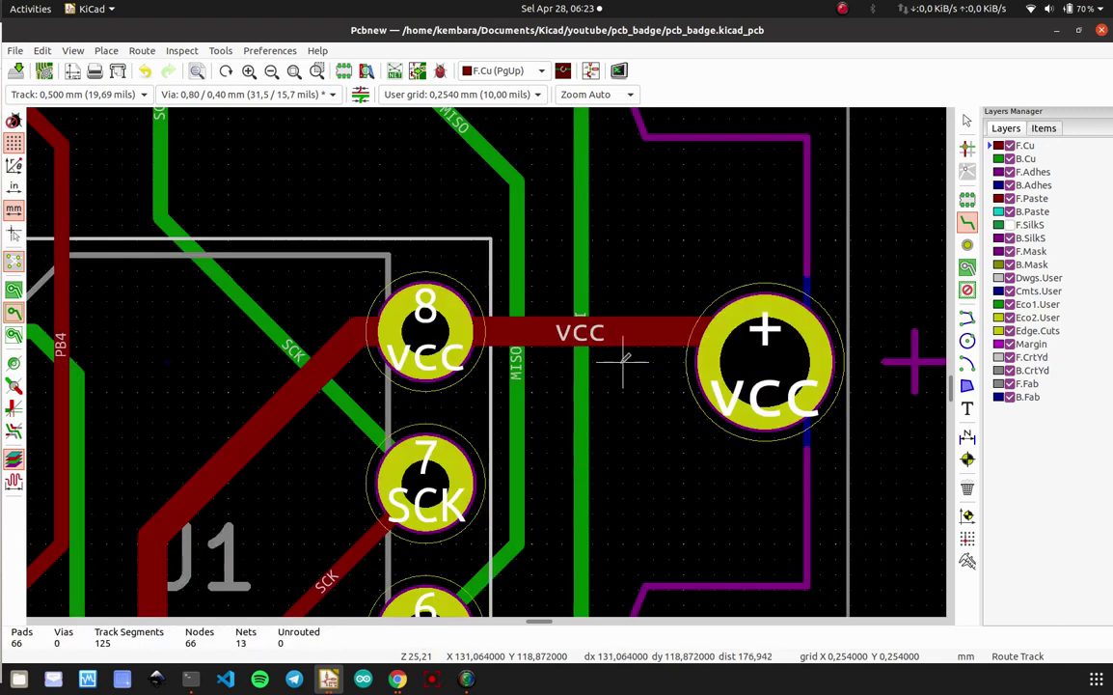
key(ctrl+s)
- Reroute the MOSI track on B.Cu at 0.250 mm width, straight down from R1 pad 2 into the diagonal segment leading to J1 pad 5
scroll(623, 359, down, 3)
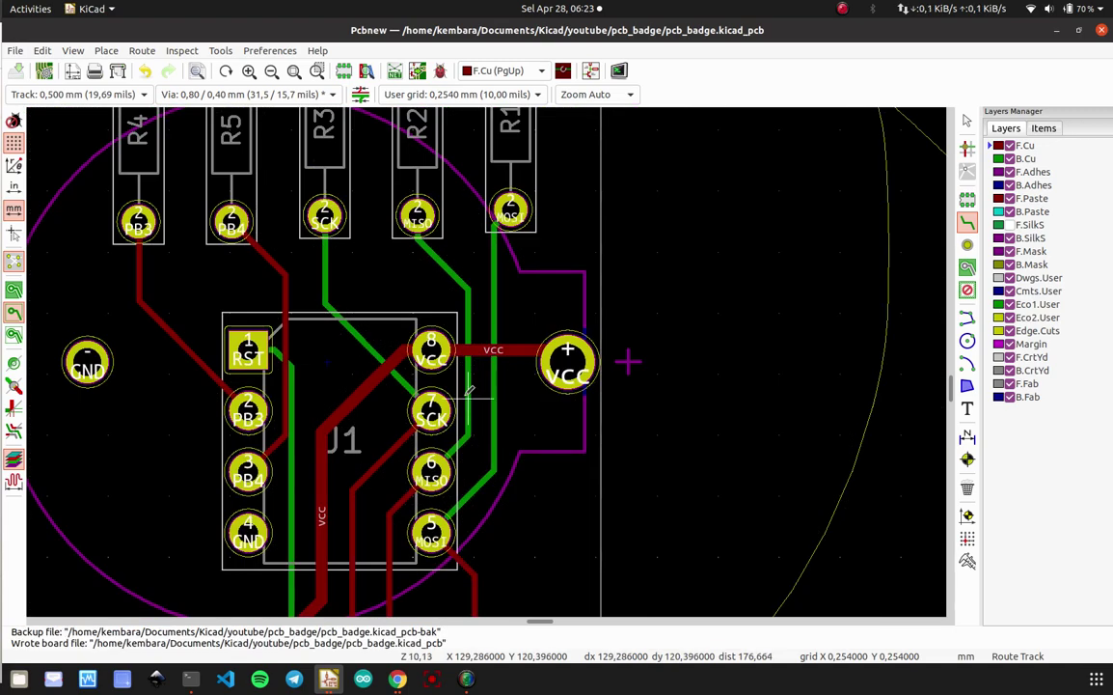
scroll(511, 226, up, 4)
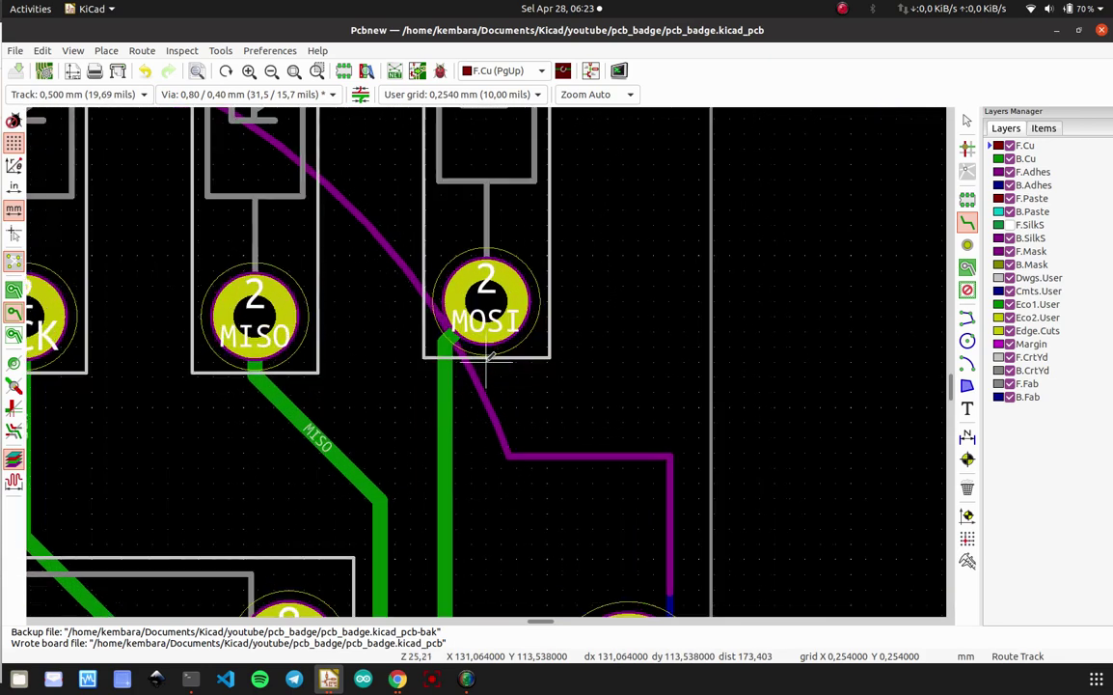
click(1026, 160)
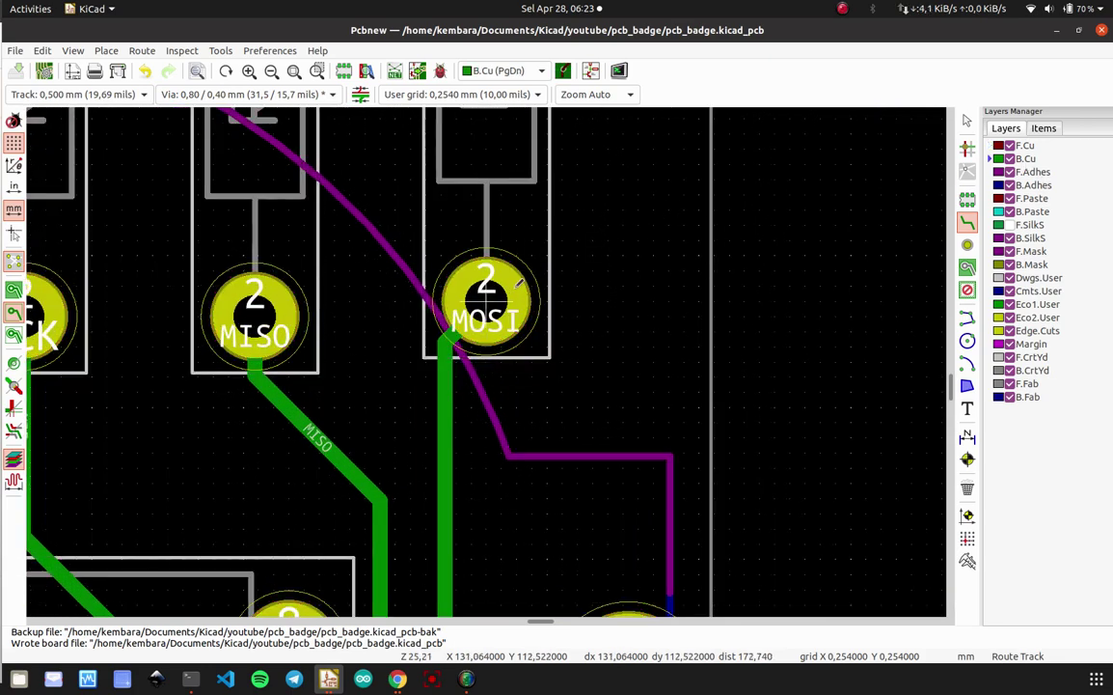
click(514, 286)
key(Escape)
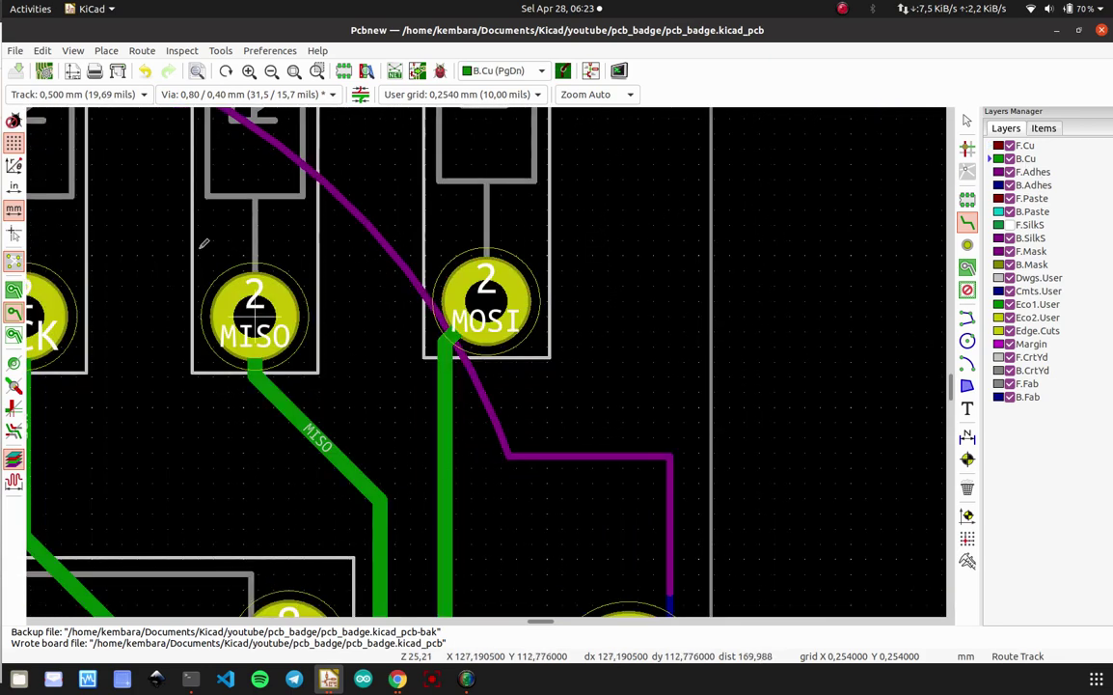
click(135, 95)
click(135, 78)
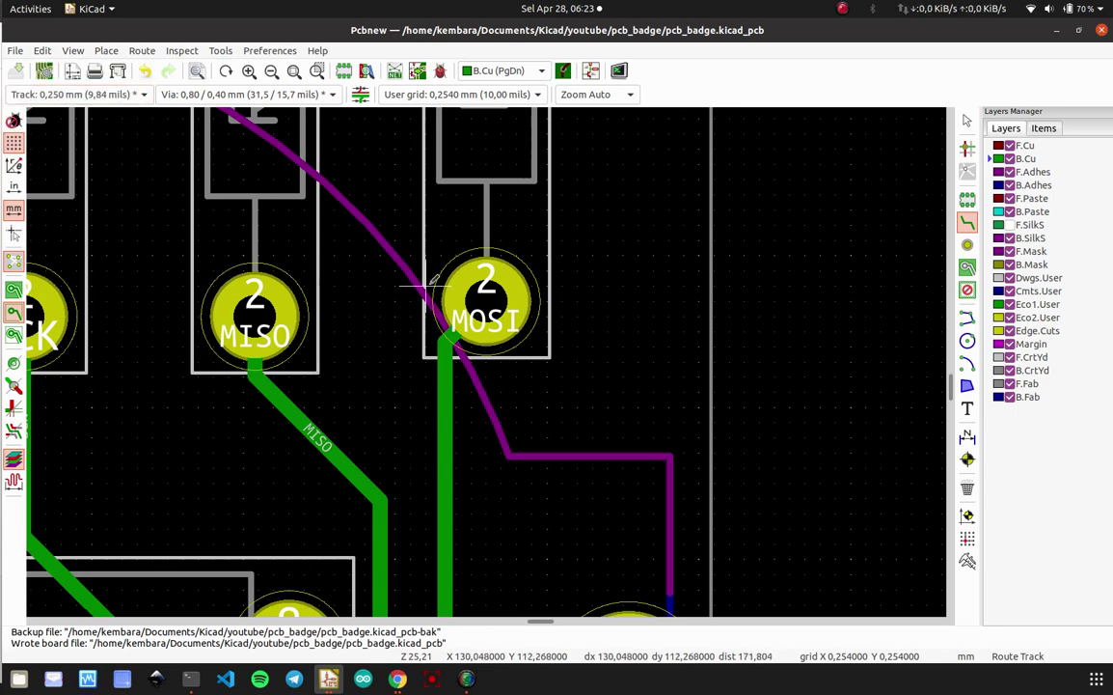
click(489, 309)
scroll(488, 355, down, 2)
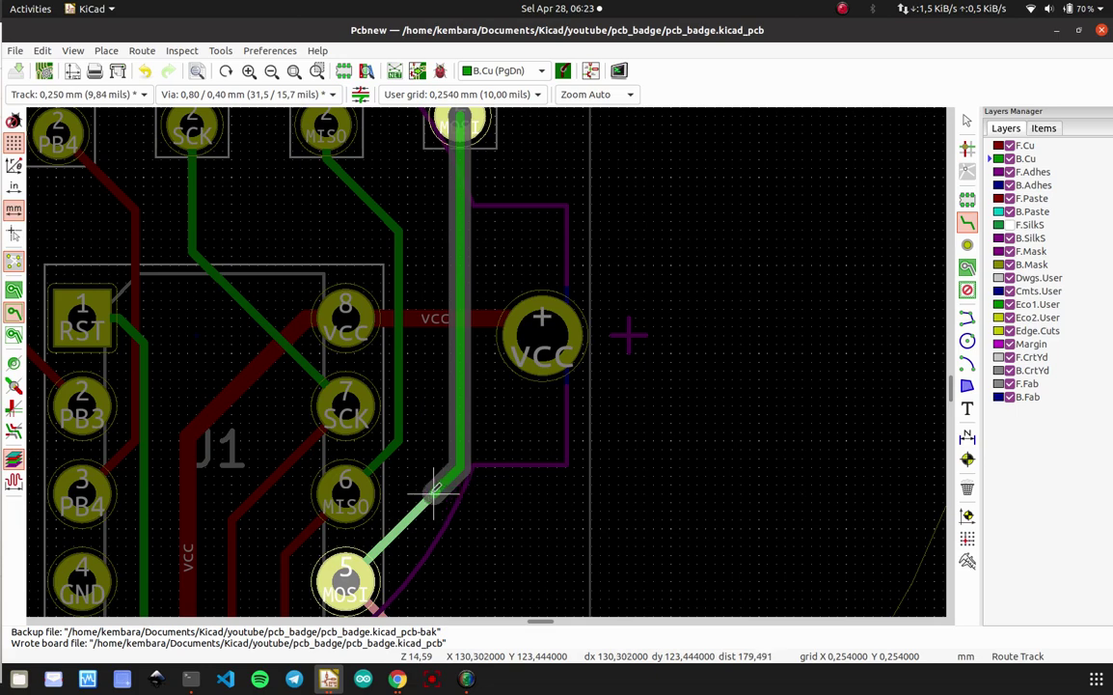
click(434, 493)
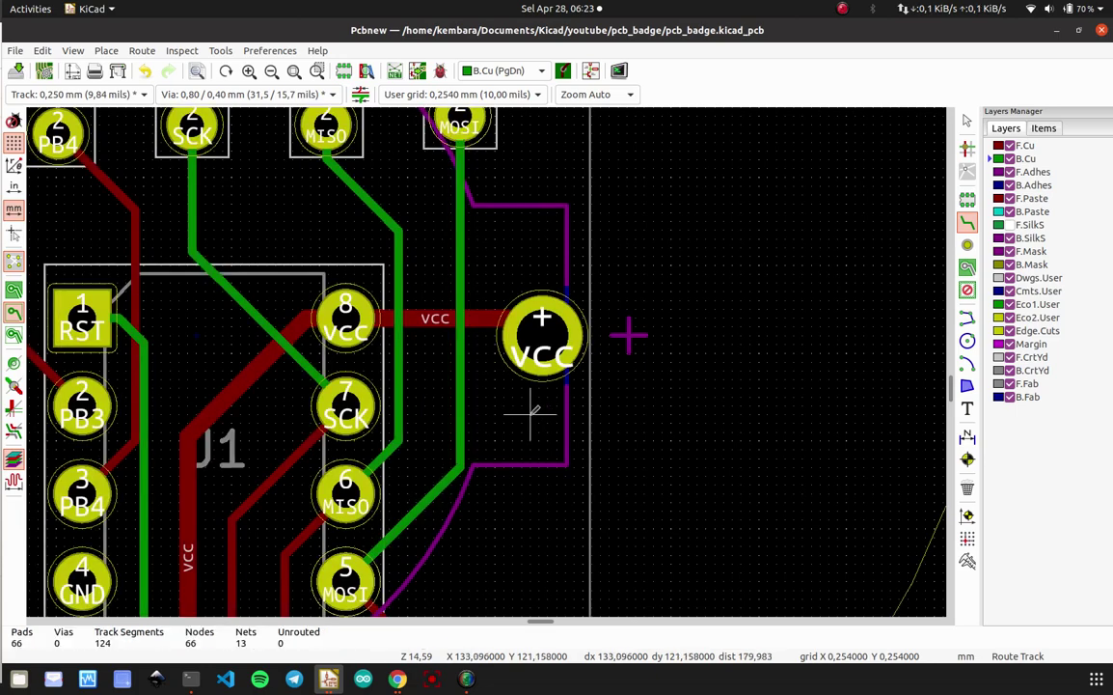
- Examine the tracks between the resistors, J1, the programming header and the battery pads for routing quality
scroll(355, 161, up, 4)
scroll(486, 391, down, 1)
scroll(488, 359, down, 3)
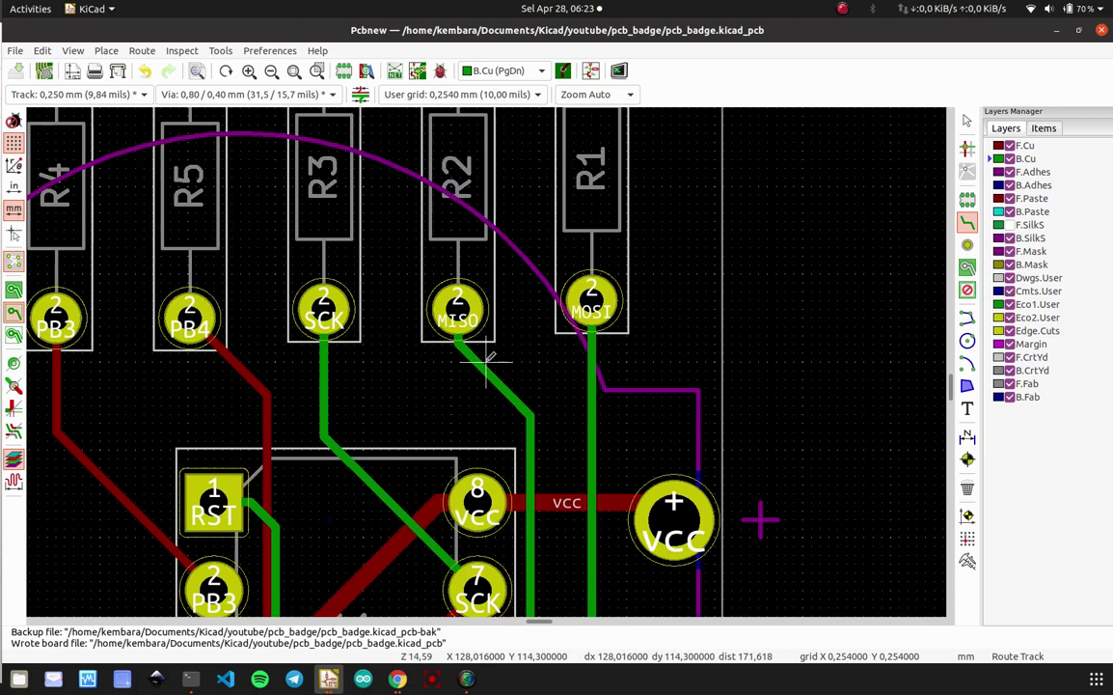
scroll(487, 299, up, 3)
scroll(488, 299, down, 1)
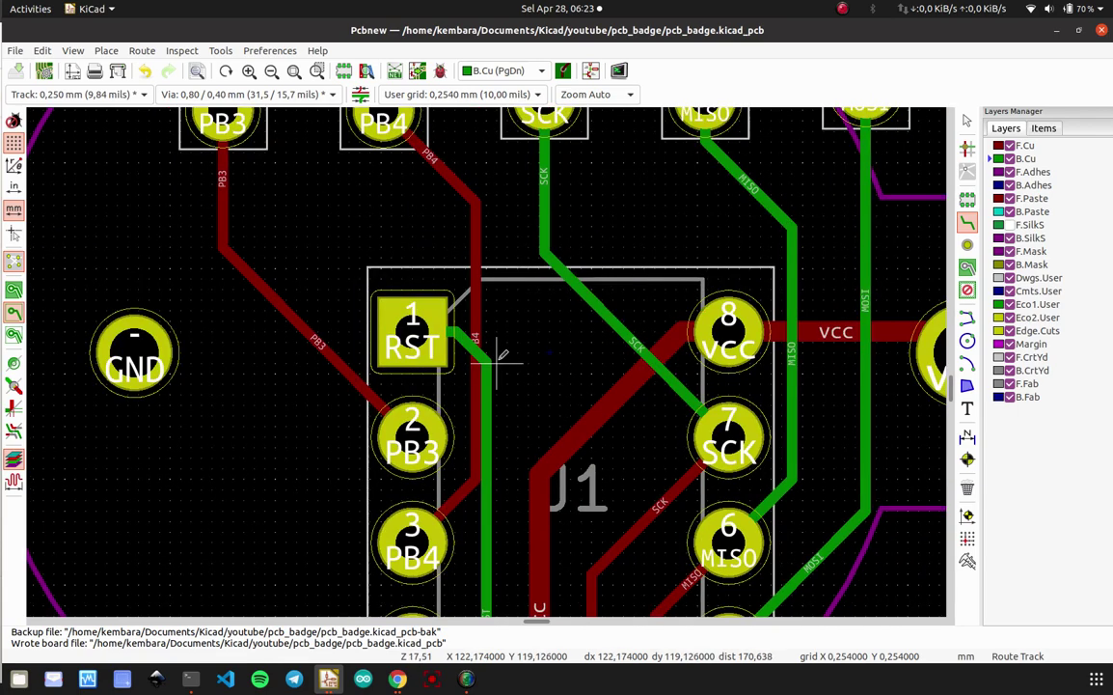
scroll(487, 359, down, 3)
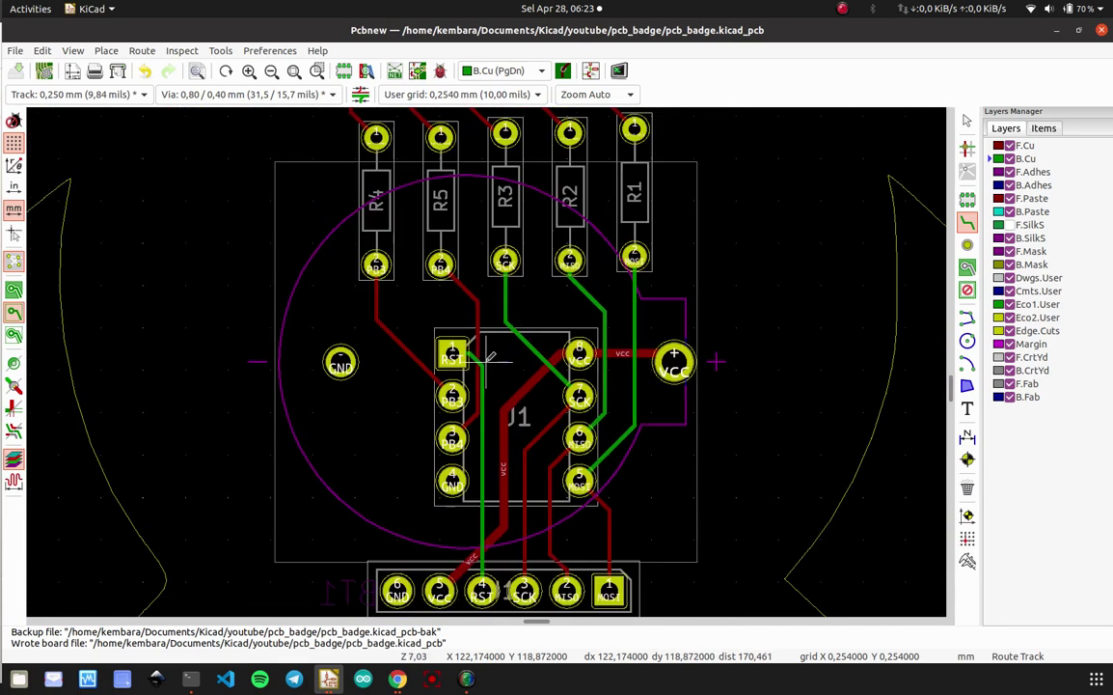
scroll(488, 359, up, 3)
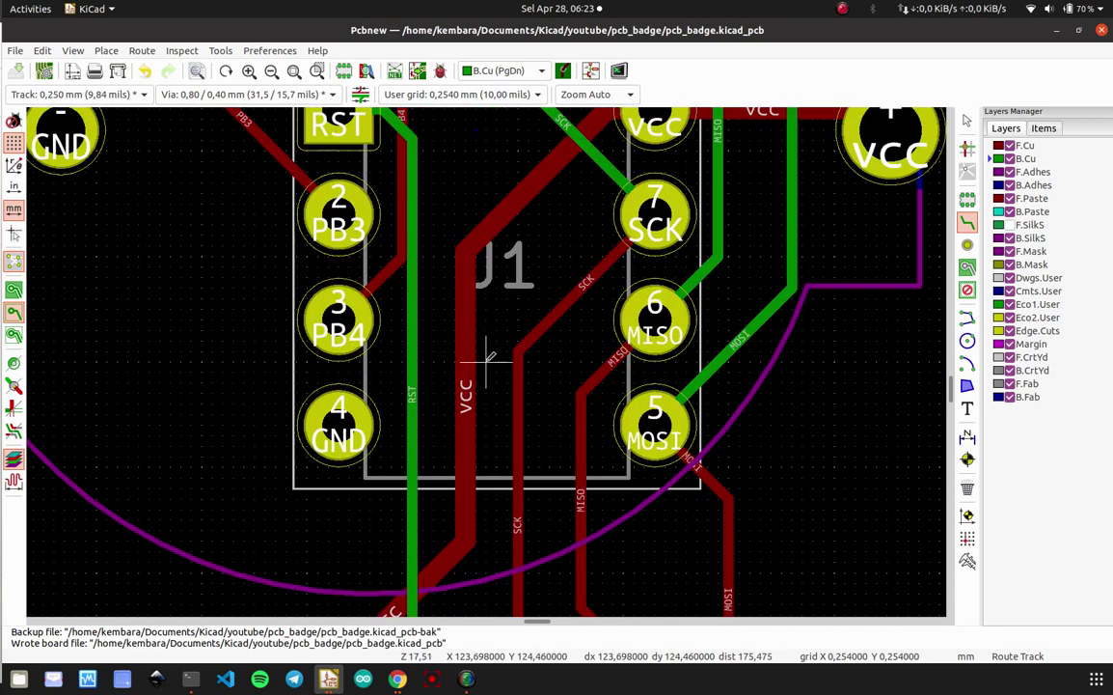
scroll(488, 358, down, 3)
scroll(487, 358, up, 3)
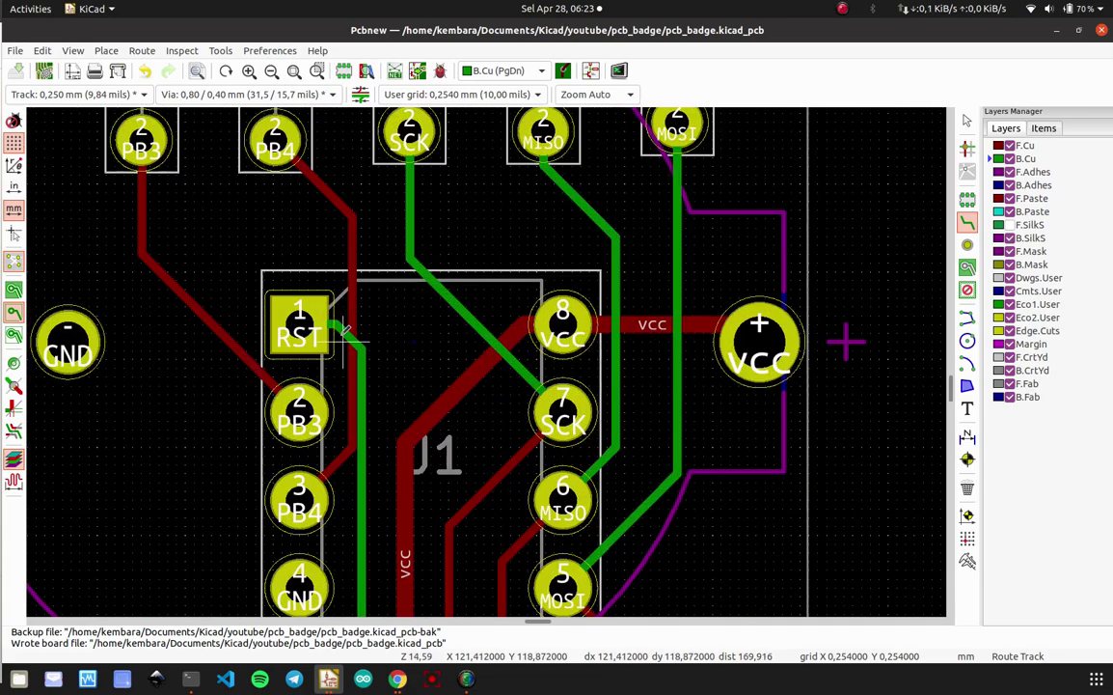
scroll(344, 333, up, 2)
scroll(501, 355, down, 2)
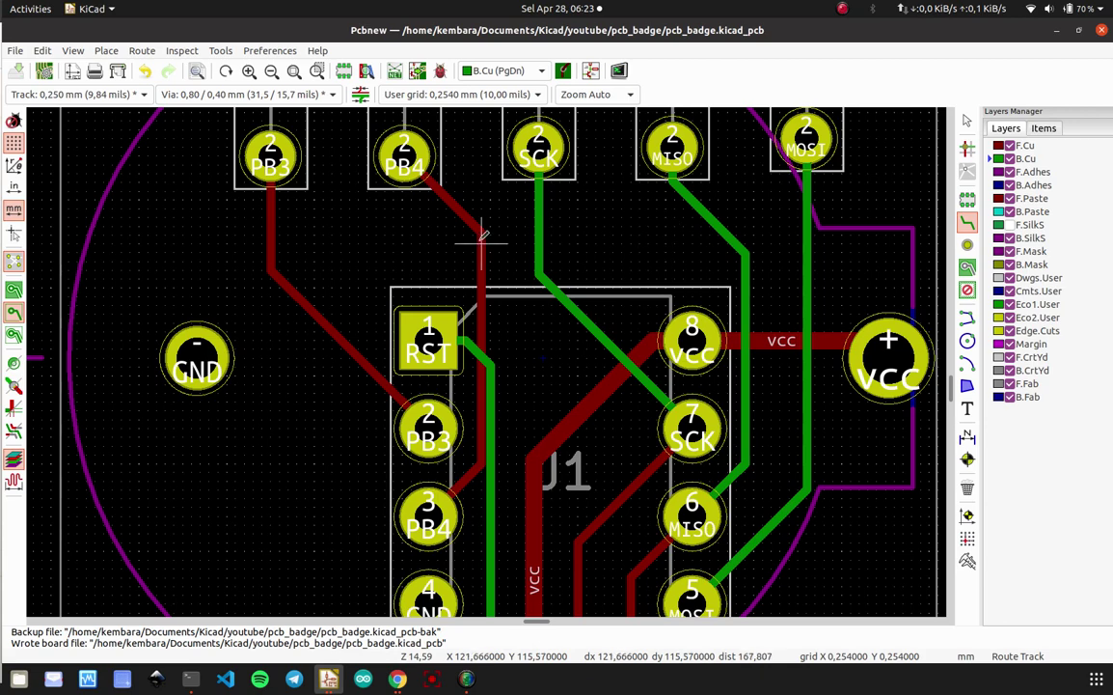
middle_drag(721, 383, 526, 368)
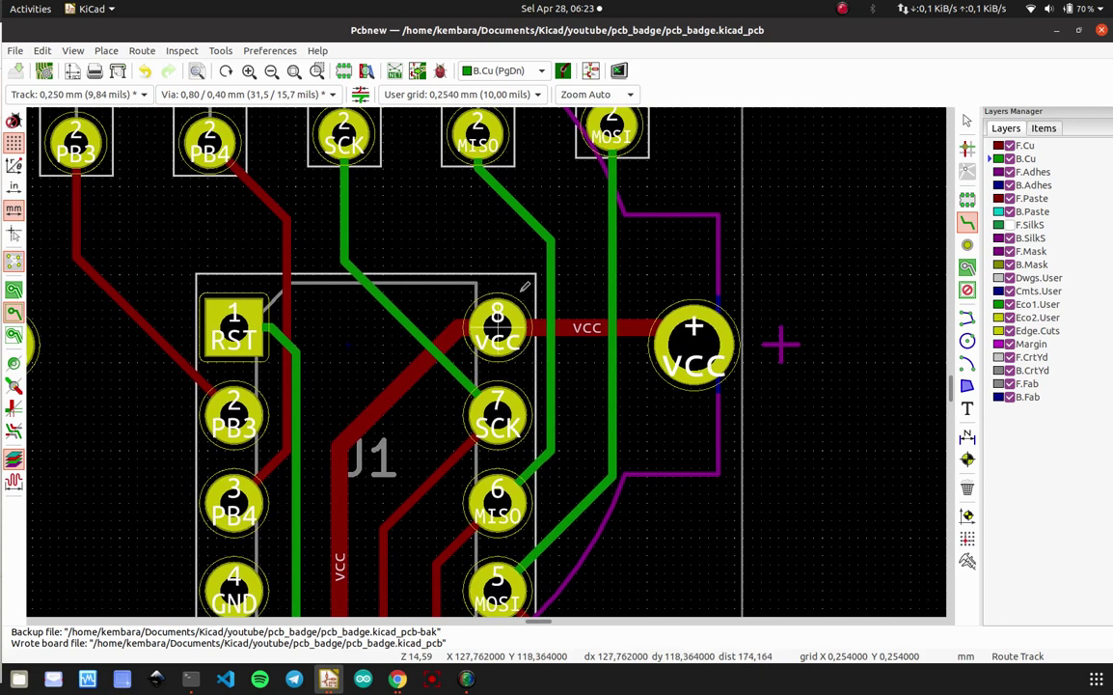
- Examine the SCK, MISO, MOSI, RST and VCC tracks between J1 and the programming header up close
scroll(608, 483, down, 2)
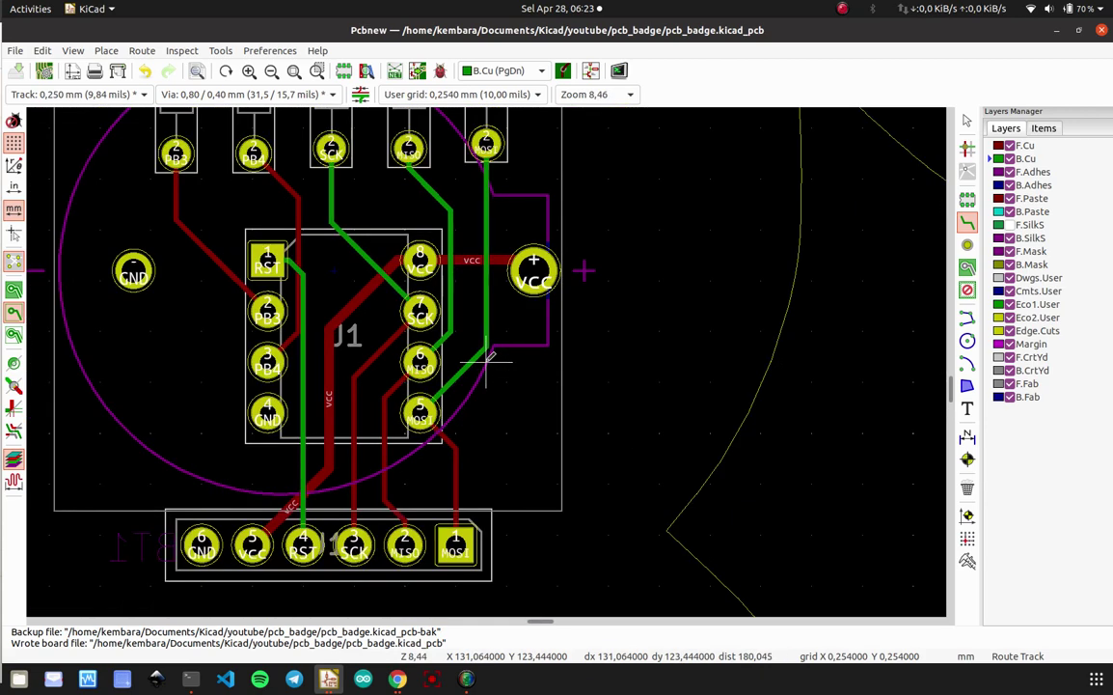
scroll(487, 357, up, 2)
scroll(487, 357, up, 3)
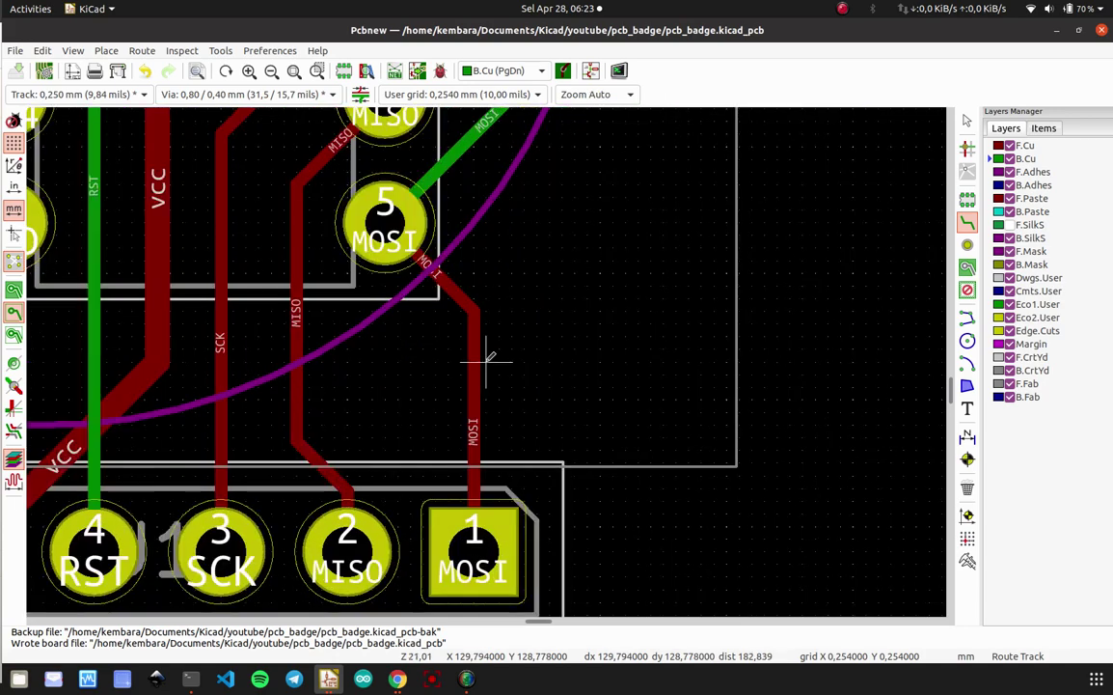
scroll(447, 146, down, 2)
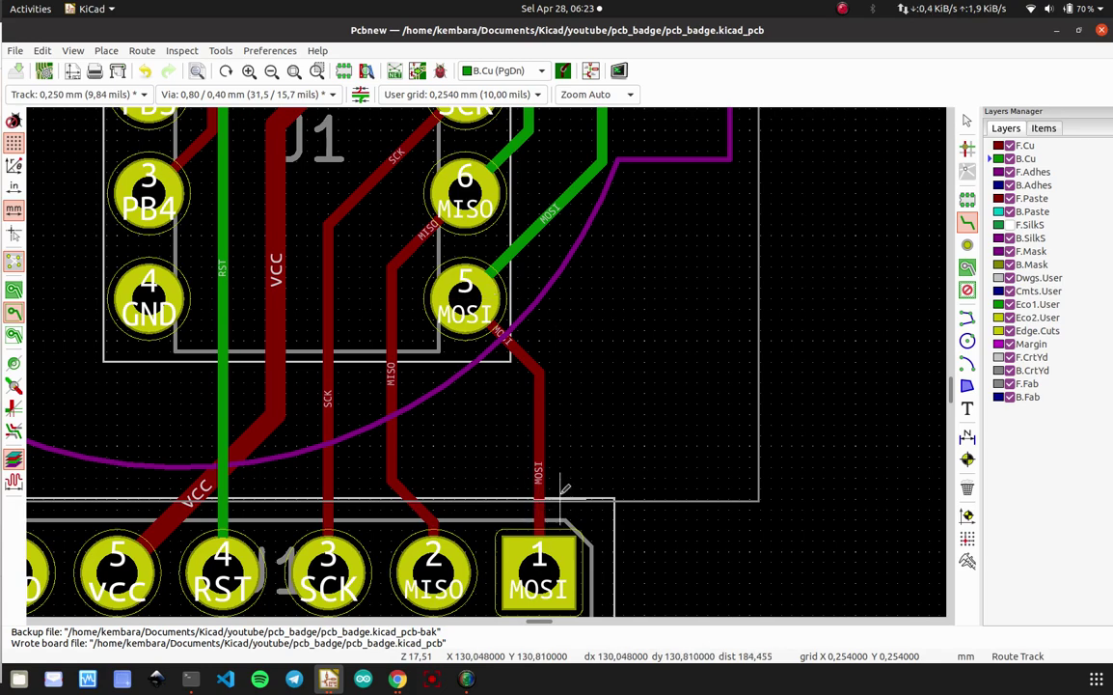
scroll(564, 489, down, 3)
scroll(490, 357, up, 3)
middle_drag(474, 307, 472, 349)
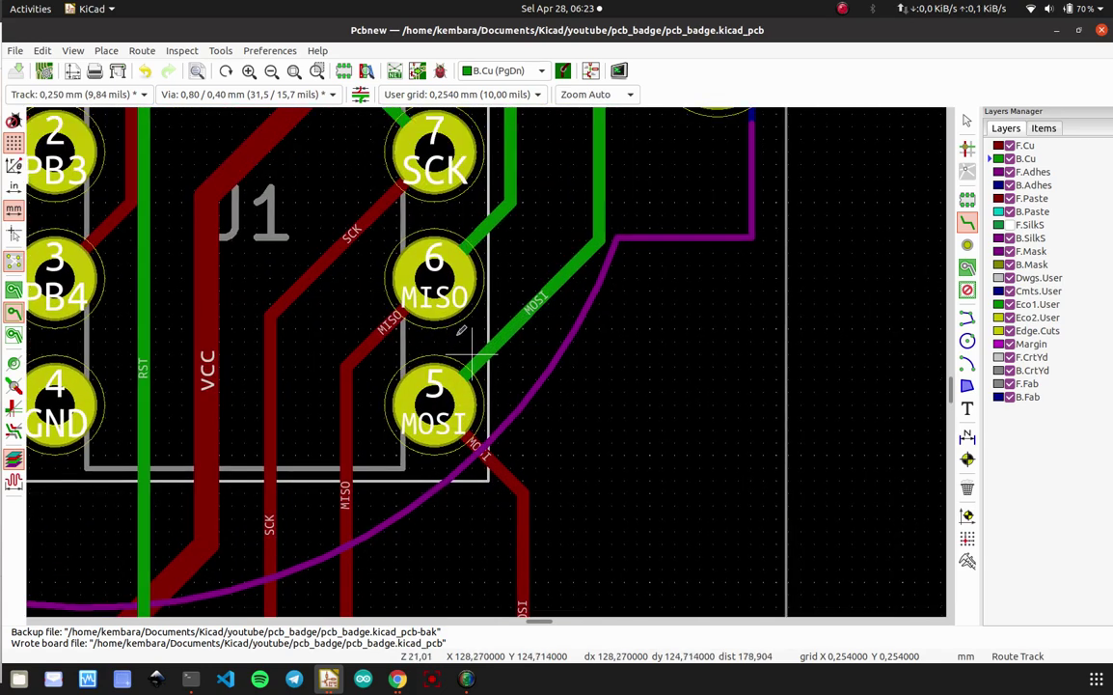
scroll(422, 231, down, 5)
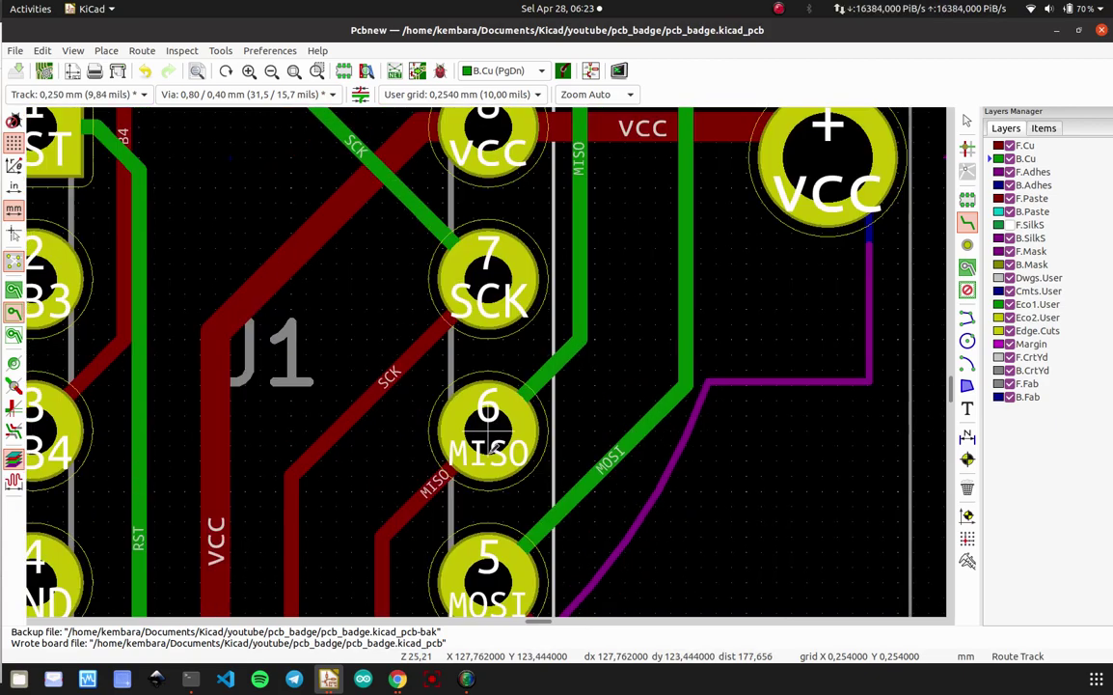
scroll(490, 357, up, 3)
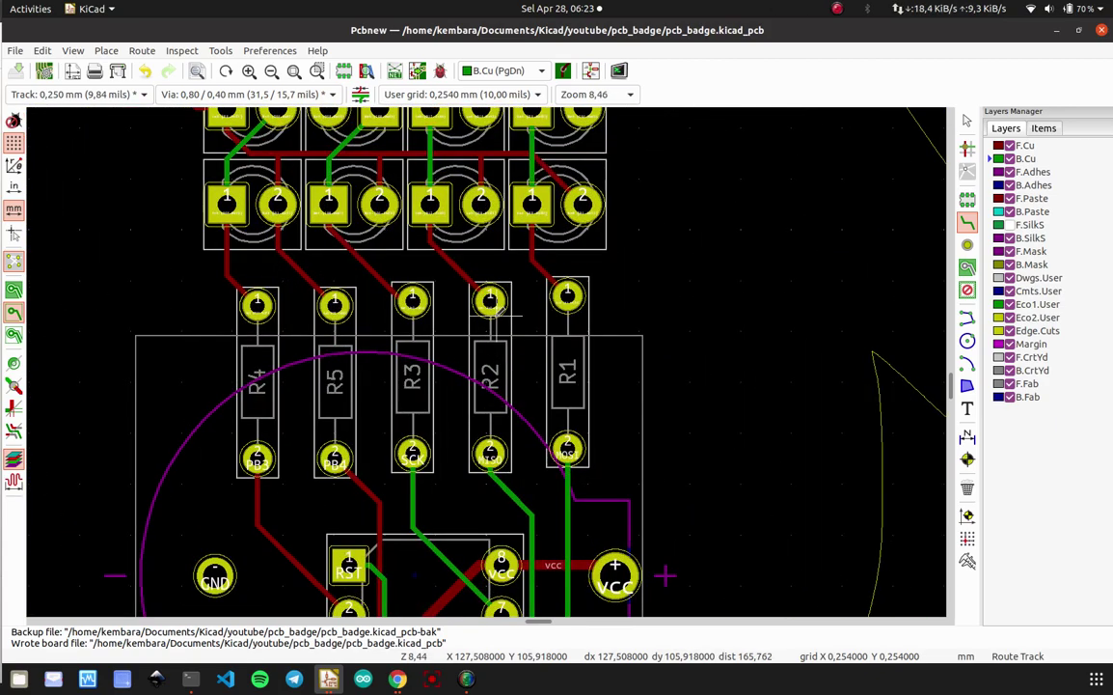
- Examine the LED matrix tracks, the resistor connections, the header area and the free space inside the penguin outline
shift+scroll(490, 357, up, 6)
shift+scroll(465, 314, up, 3)
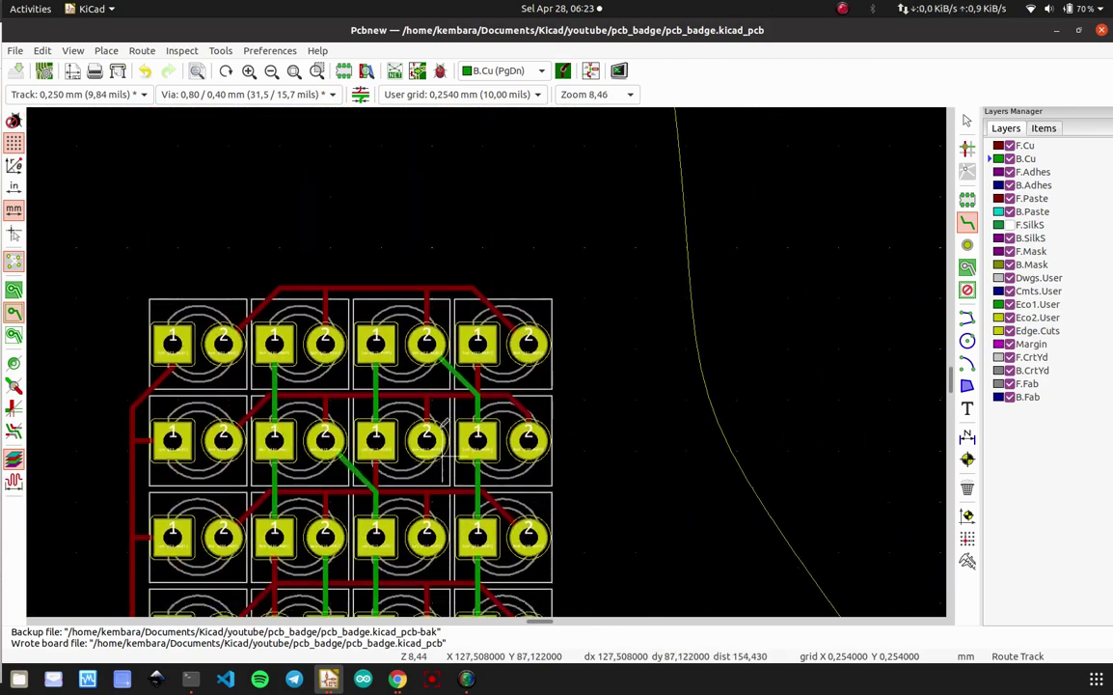
shift+scroll(477, 367, down, 6)
middle_drag(490, 417, 459, 343)
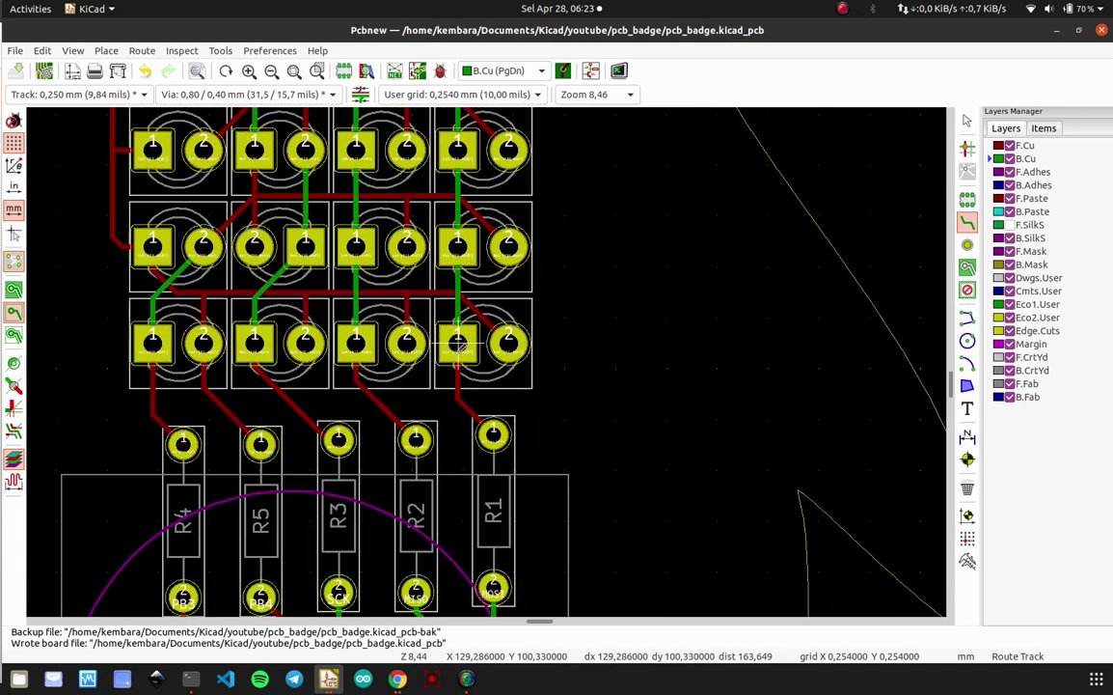
scroll(505, 379, down, 4)
scroll(512, 552, up, 3)
middle_drag(483, 412, 470, 228)
middle_drag(467, 383, 482, 492)
scroll(434, 552, up, 5)
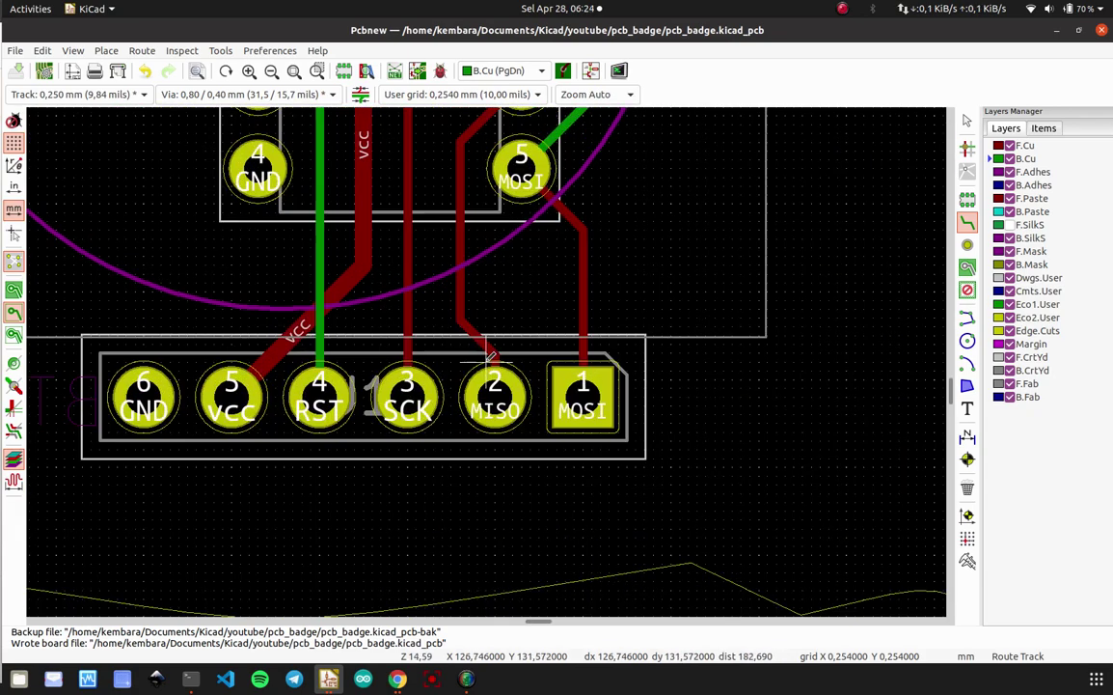
scroll(486, 362, down, 4)
middle_drag(566, 149, 483, 385)
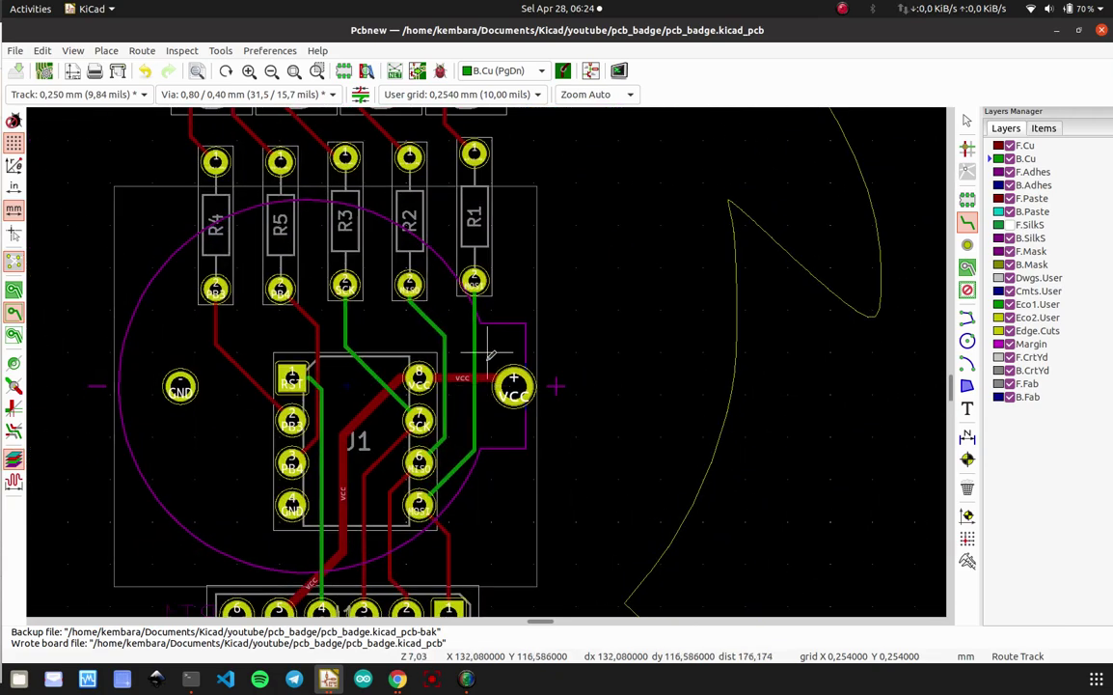
scroll(491, 348, up, 4)
scroll(487, 359, down, 4)
scroll(489, 359, down, 2)
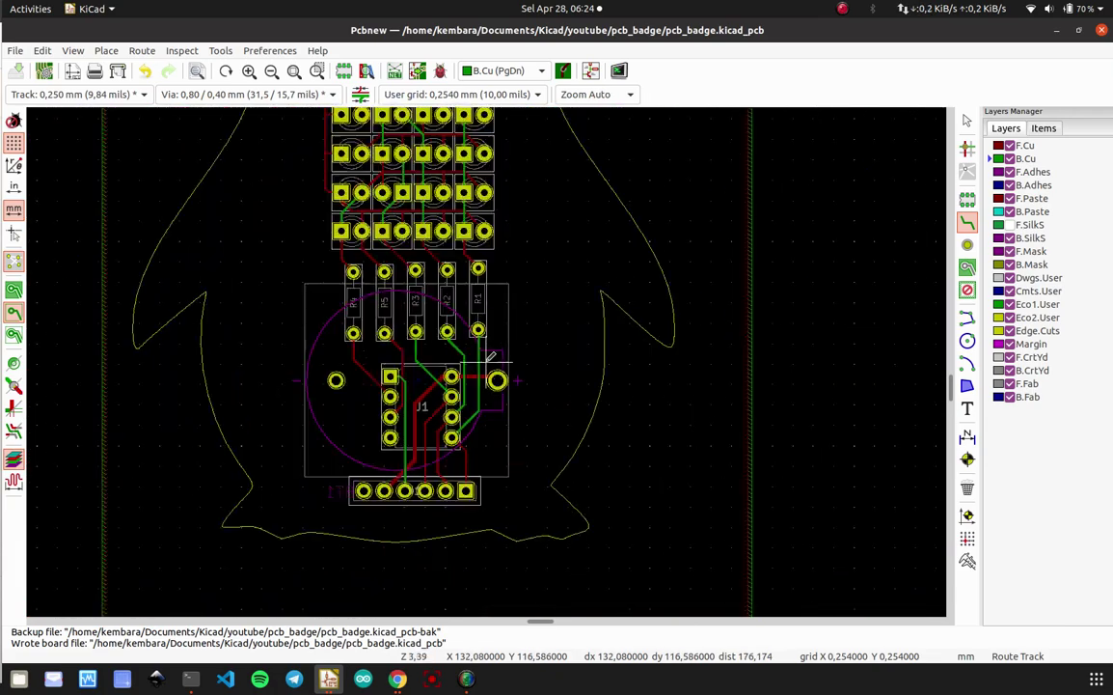
scroll(492, 289, down, 1)
scroll(385, 310, down, 1)
scroll(390, 311, up, 3)
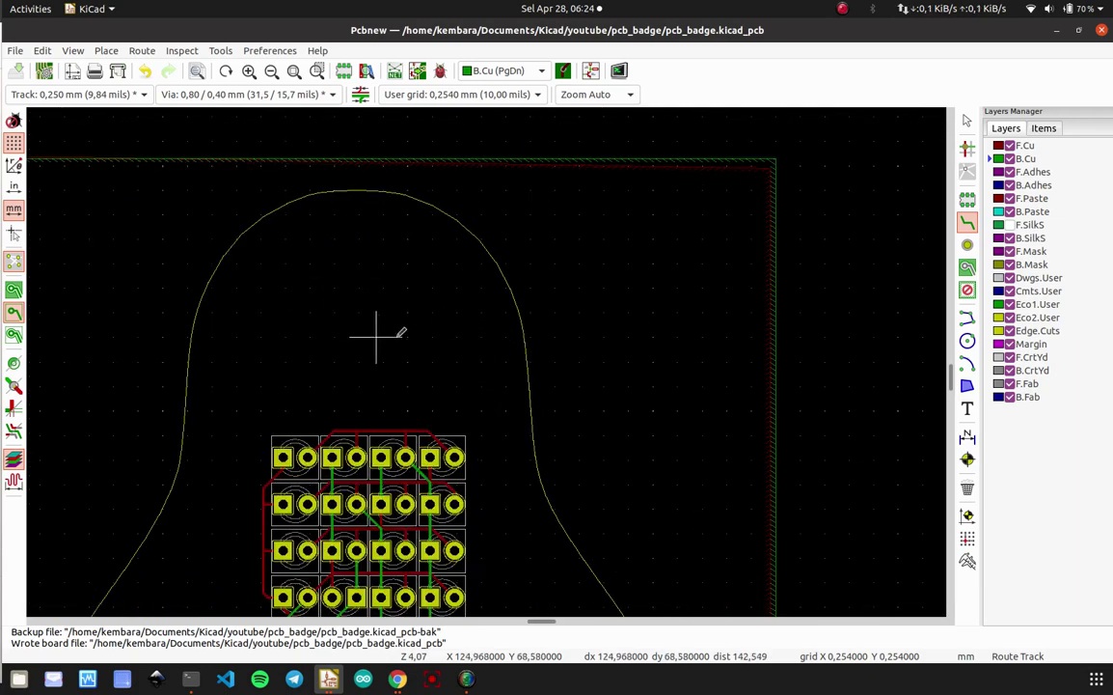
- Open the Footprint Editor and filter the footprint libraries for "pingui"
click(343, 71)
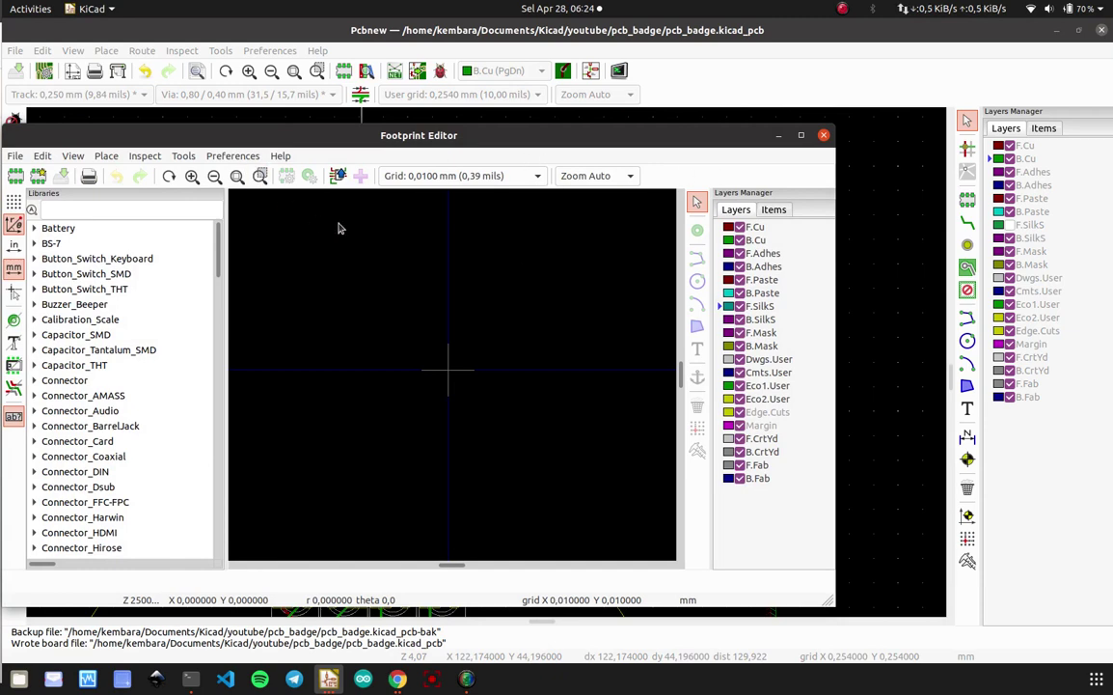
click(823, 135)
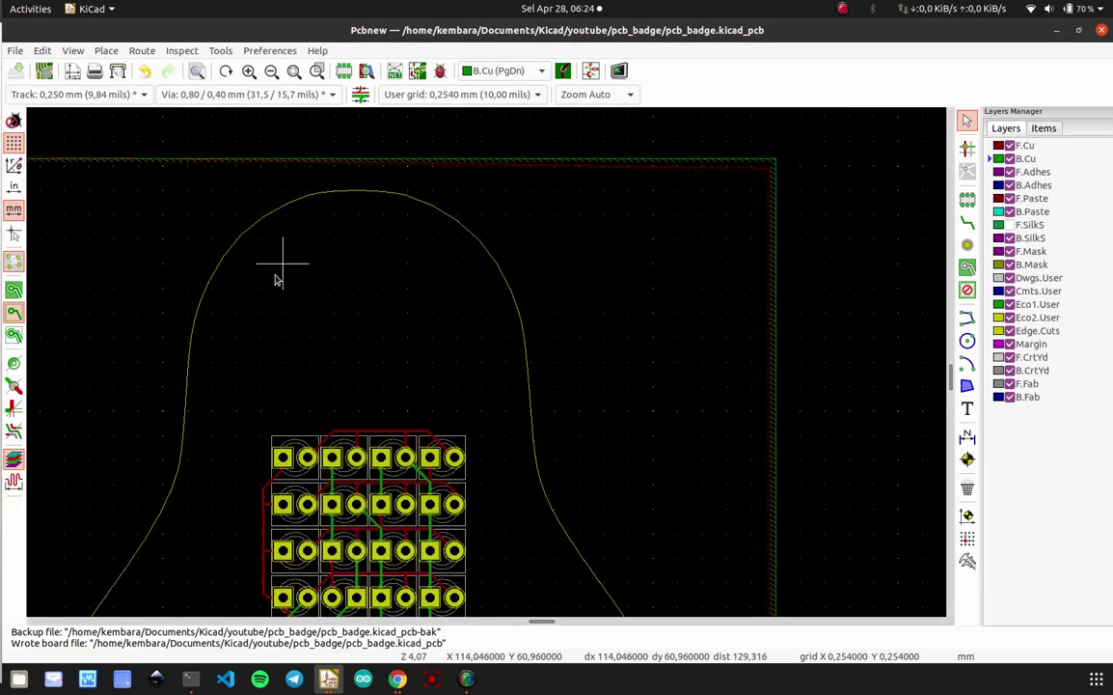
click(344, 72)
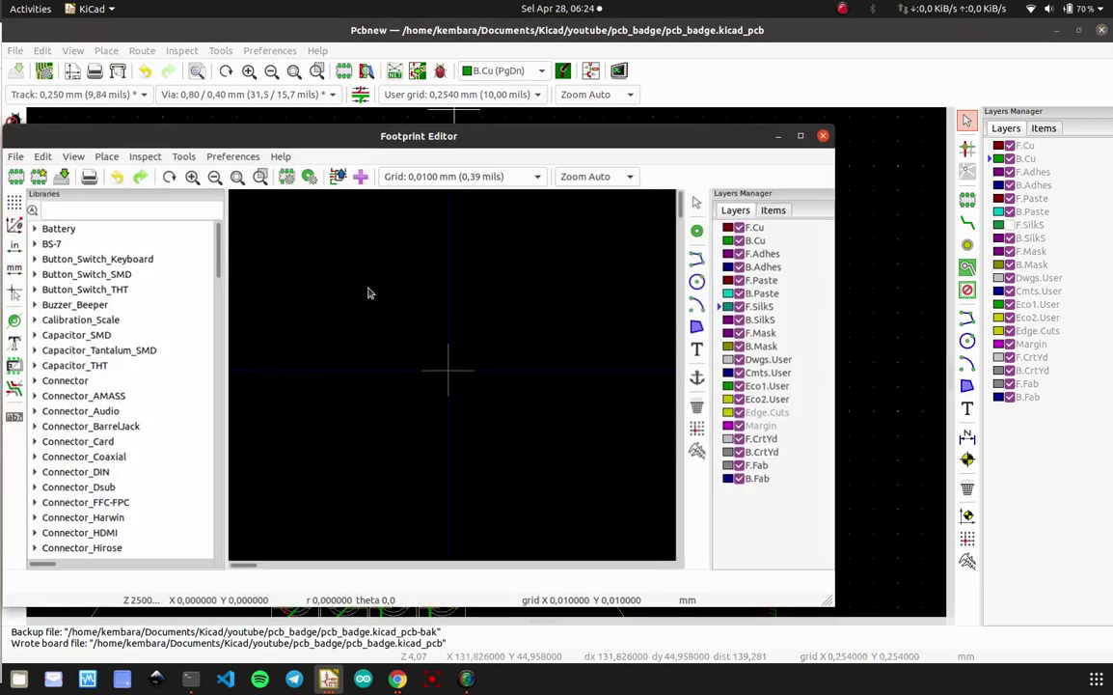
click(152, 214)
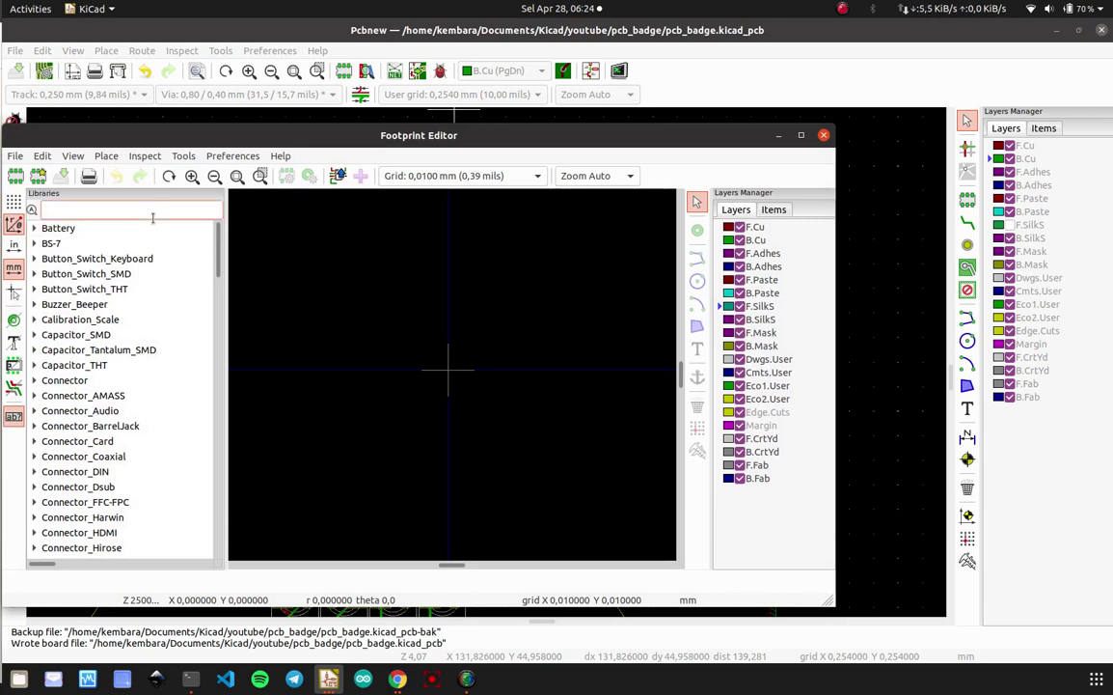
text(pingui)
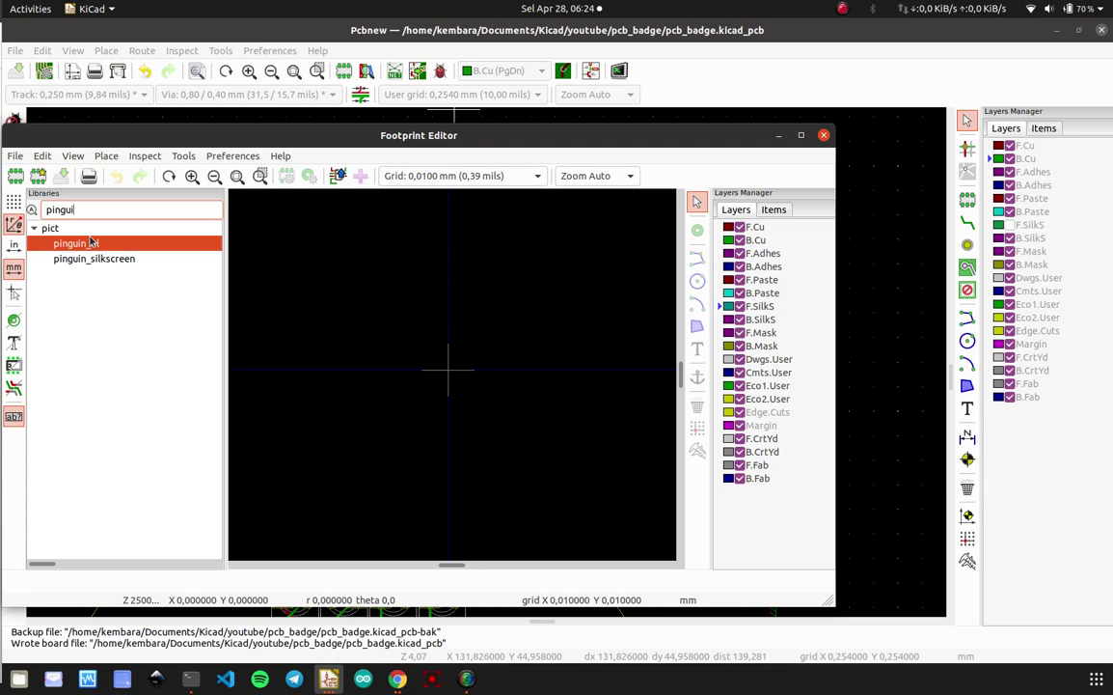
- Create a new footprint named gantungan_pin in the pict library
click(74, 230)
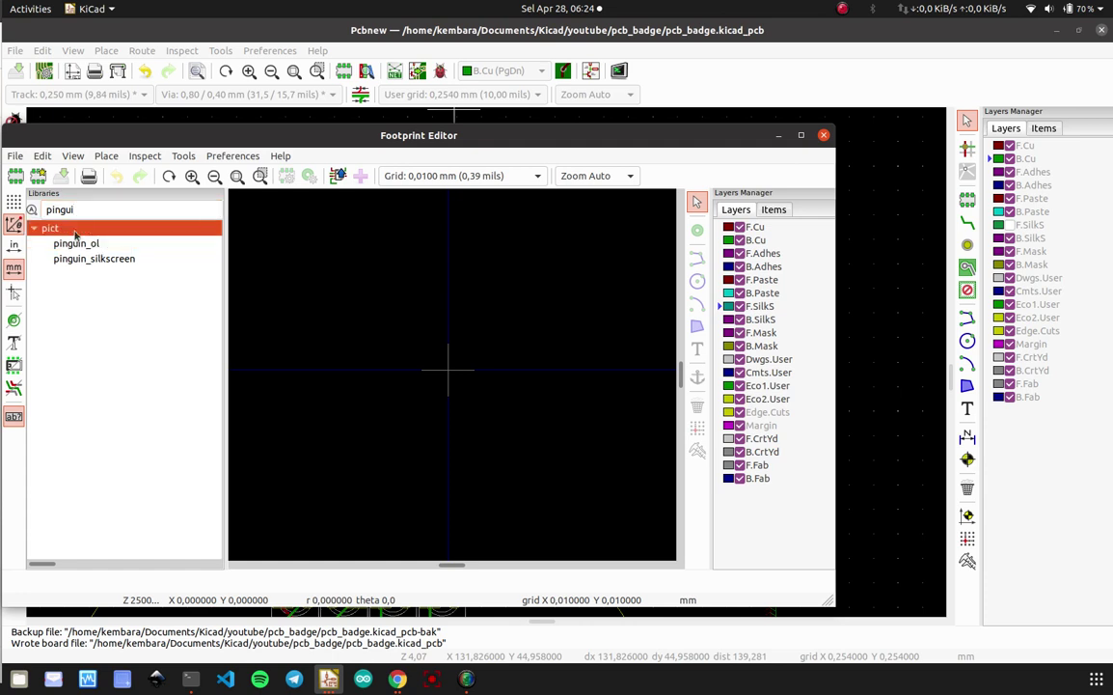
double_click(75, 231)
double_click(74, 232)
right_click(76, 232)
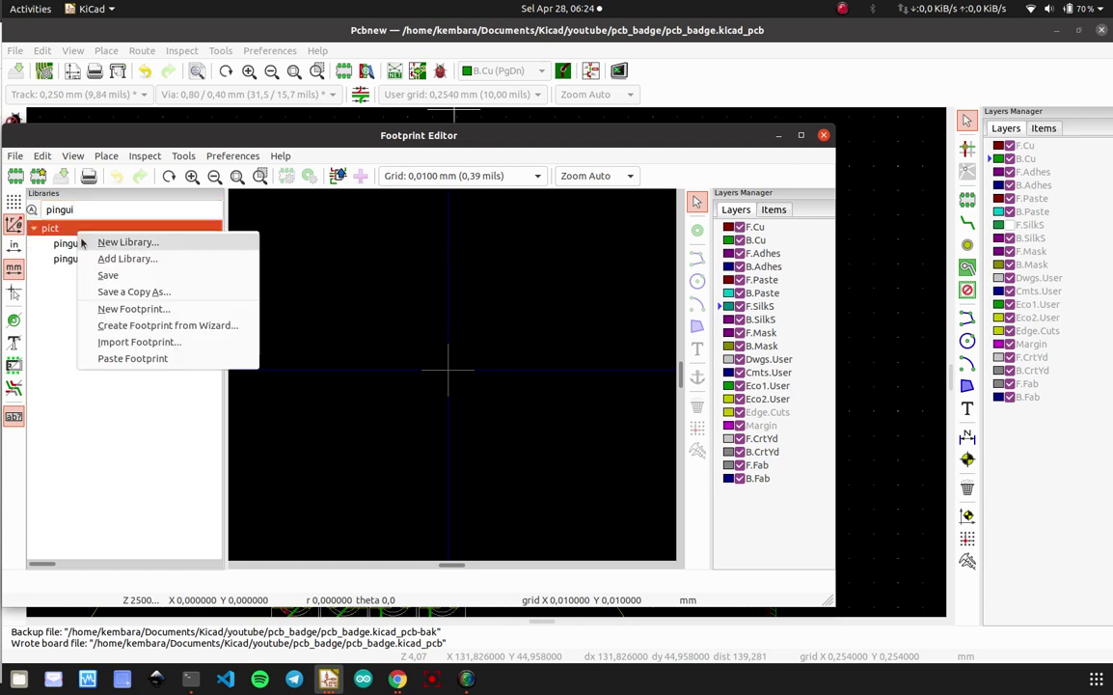
click(117, 310)
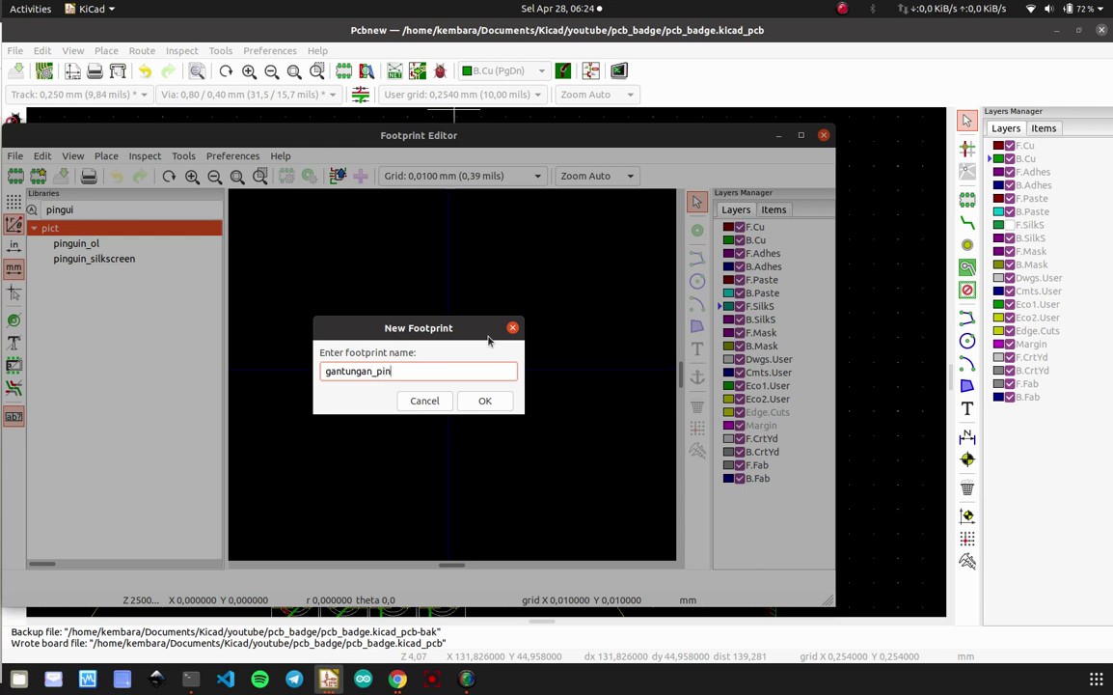
click(485, 402)
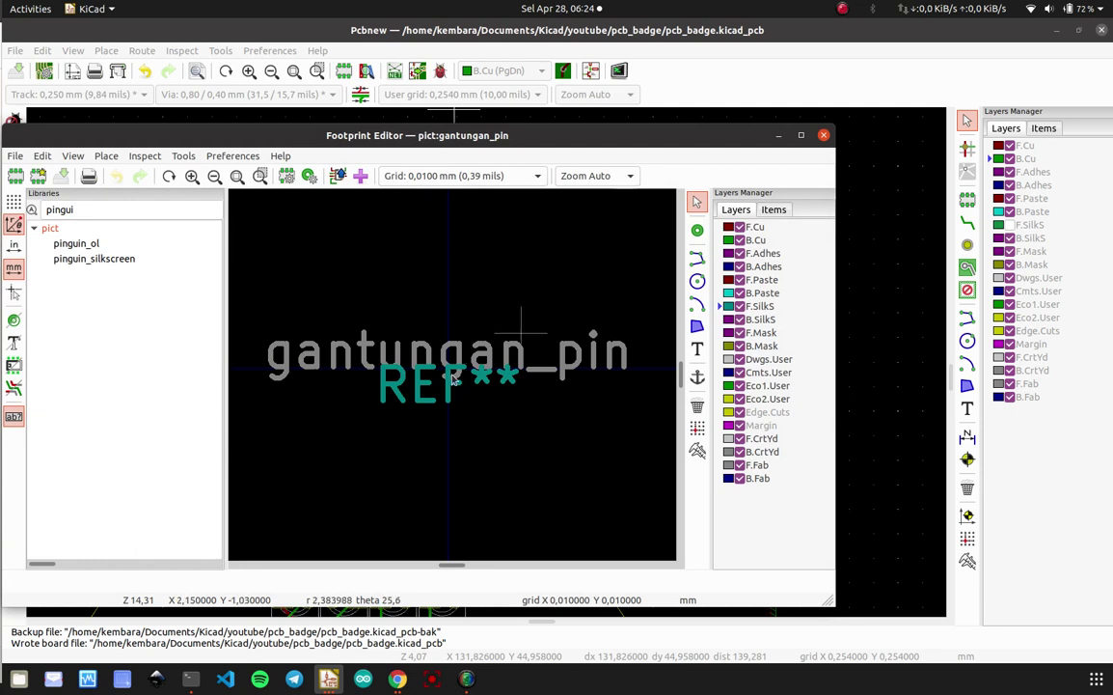
- Place a single pad at about the origin of the gantungan_pin footprint
scroll(439, 405, down, 2)
scroll(452, 335, up, 1)
scroll(451, 335, down, 1)
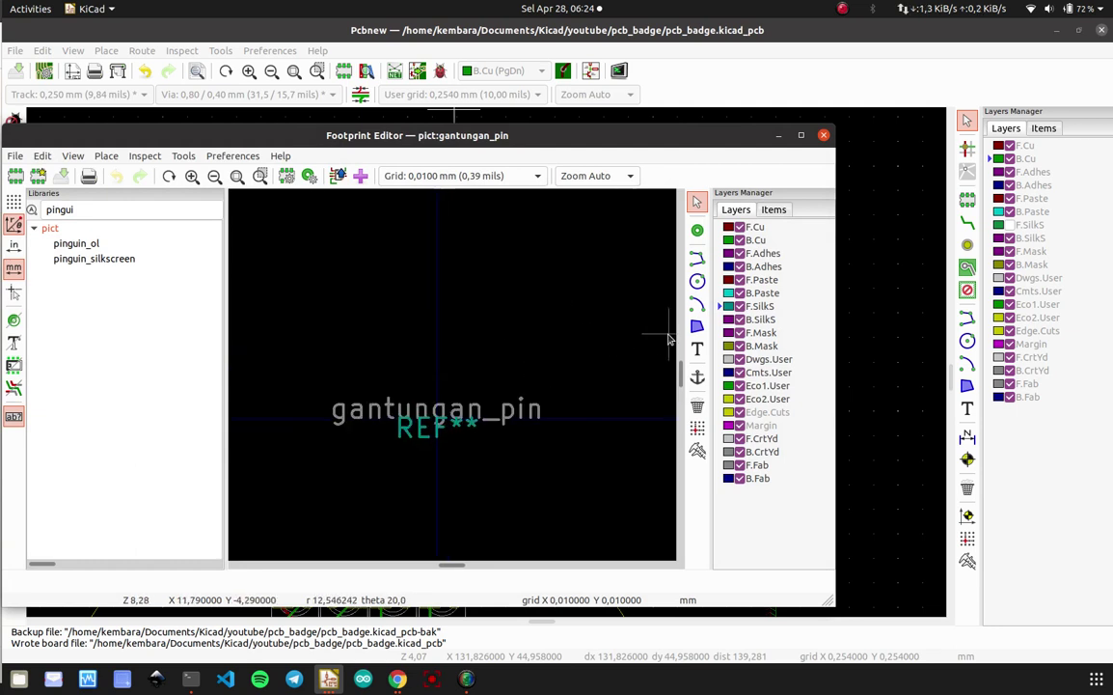
click(697, 231)
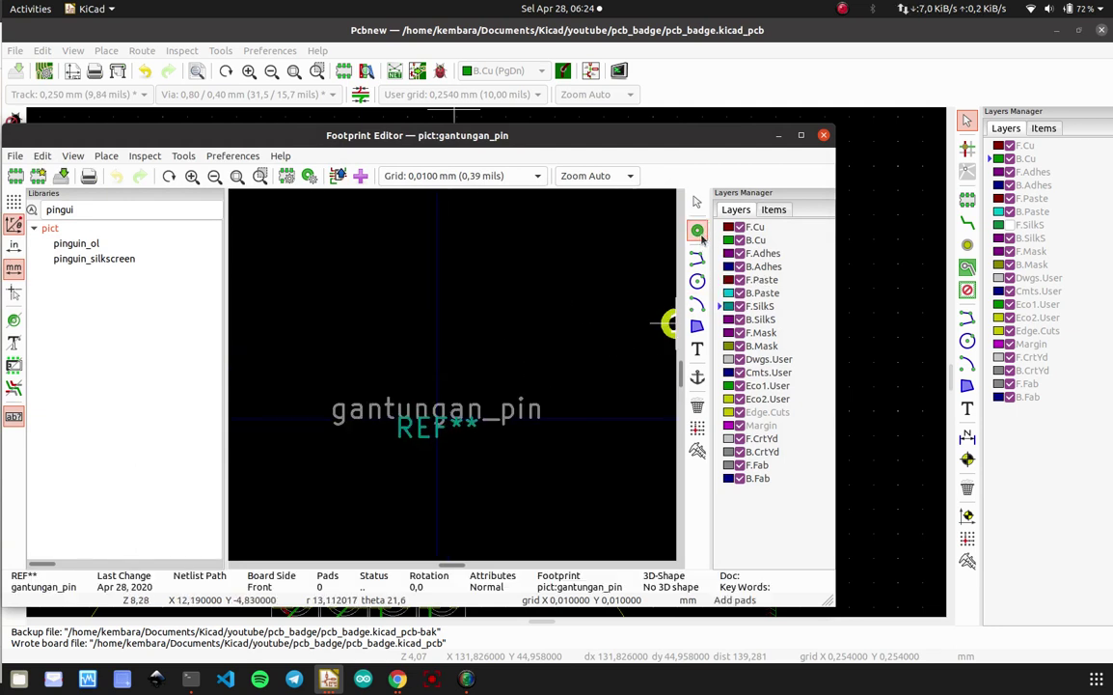
click(437, 417)
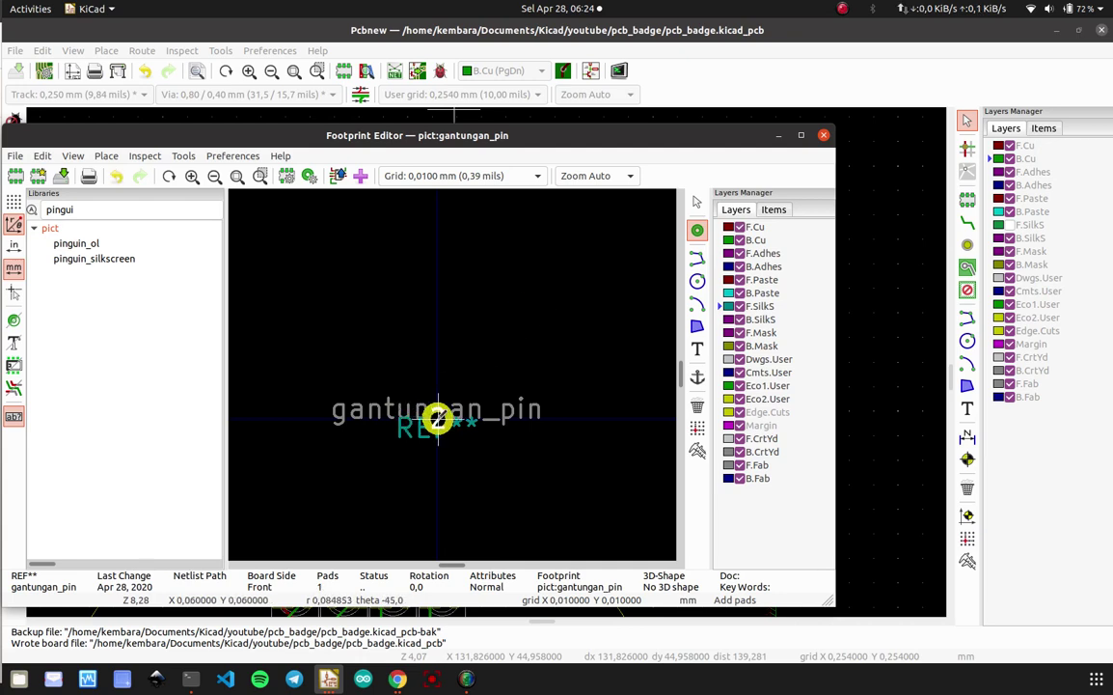
scroll(444, 405, up, 3)
key(Escape)
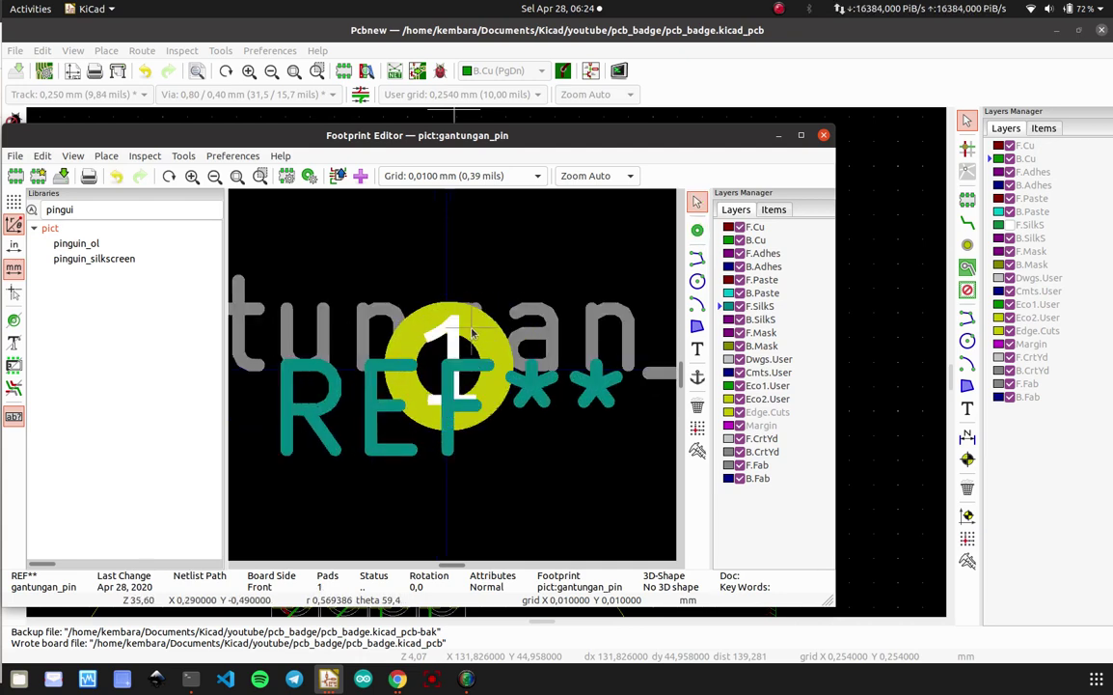
- Set the new pad's type to Connector and its shape to Rectangular
double_click(450, 323)
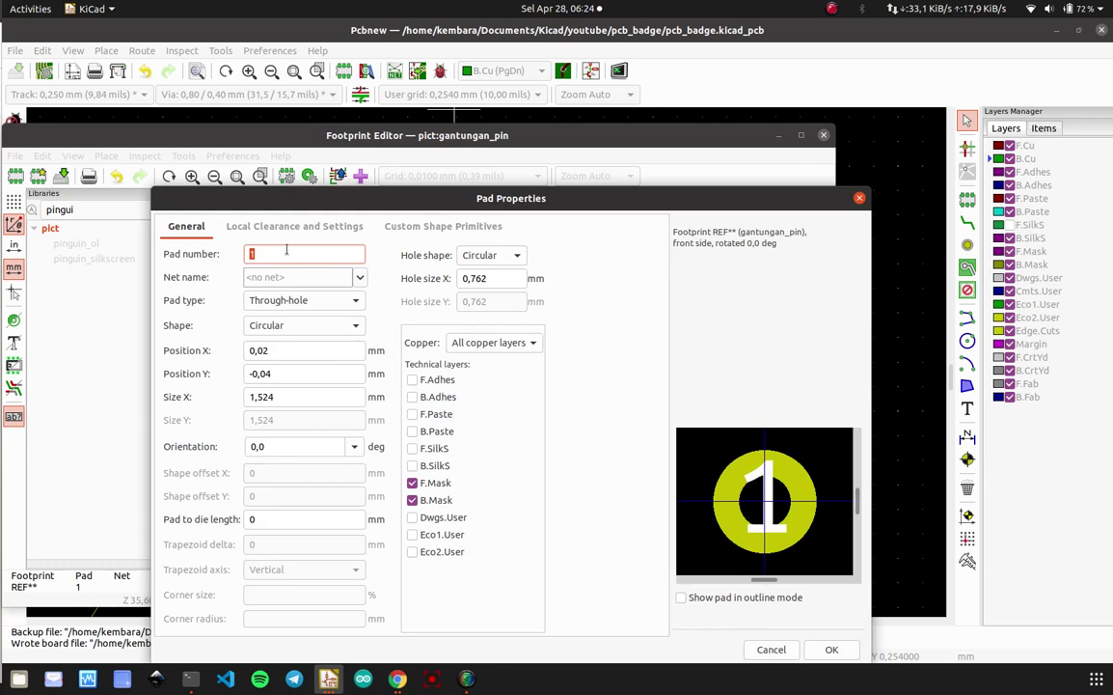
key(BackSpace)
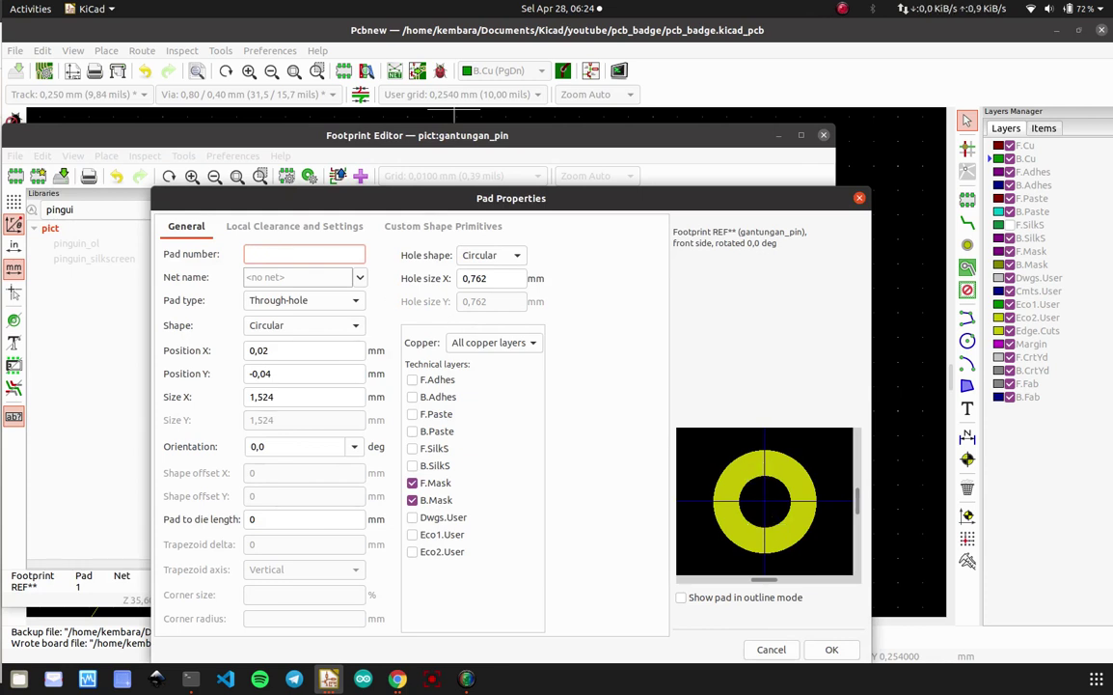
click(310, 300)
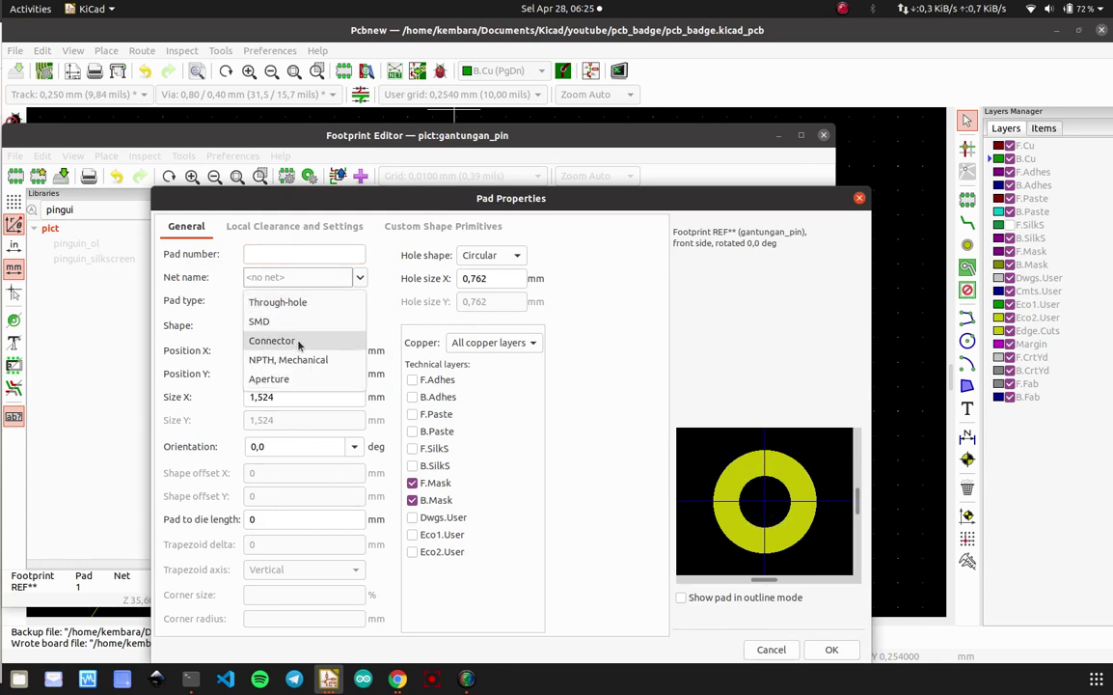
click(301, 341)
click(296, 325)
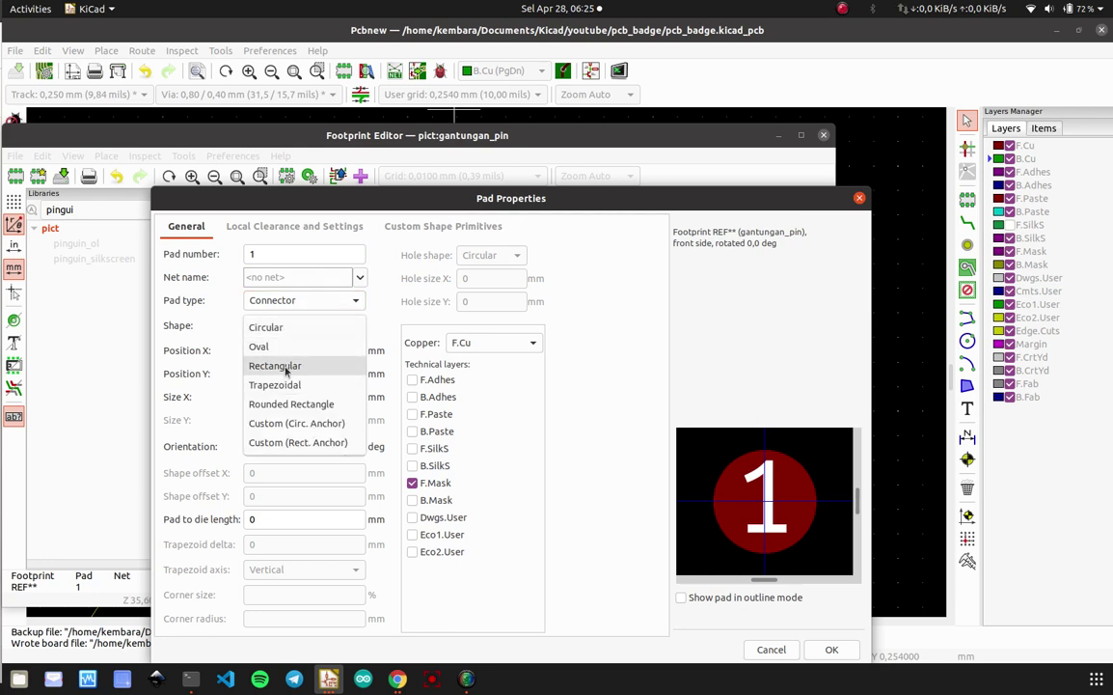
click(287, 365)
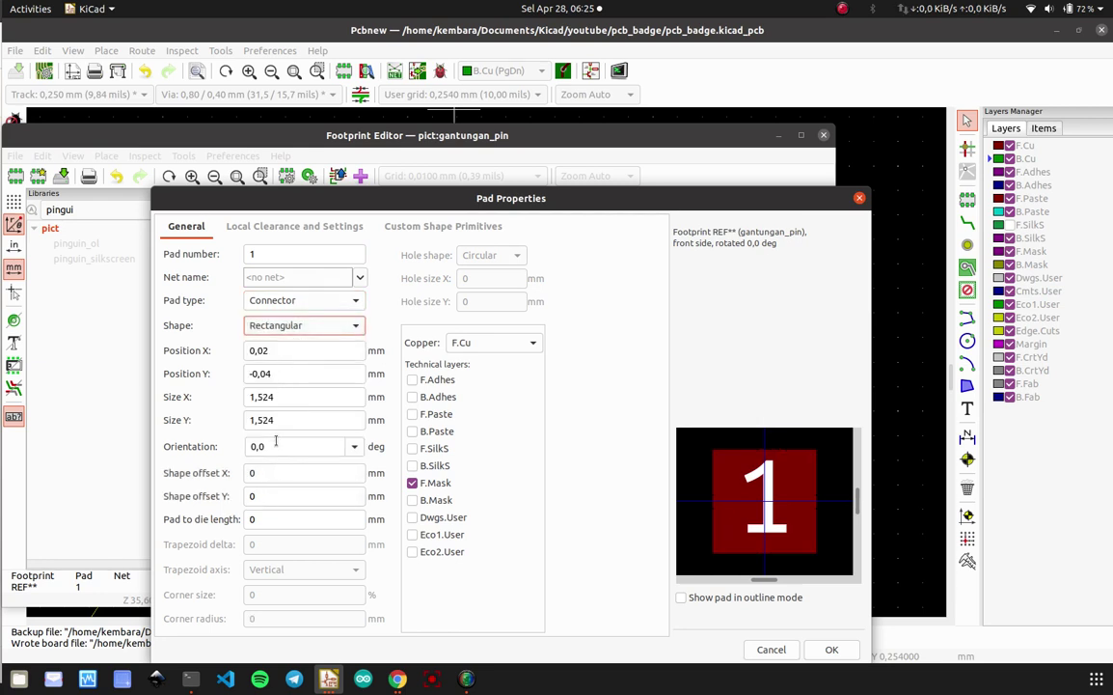
- Set the rectangular pad's size to 10 mm in X and 5 mm in Y, and apply the pad properties
key(Tab)
key(Tab)
key(Tab)
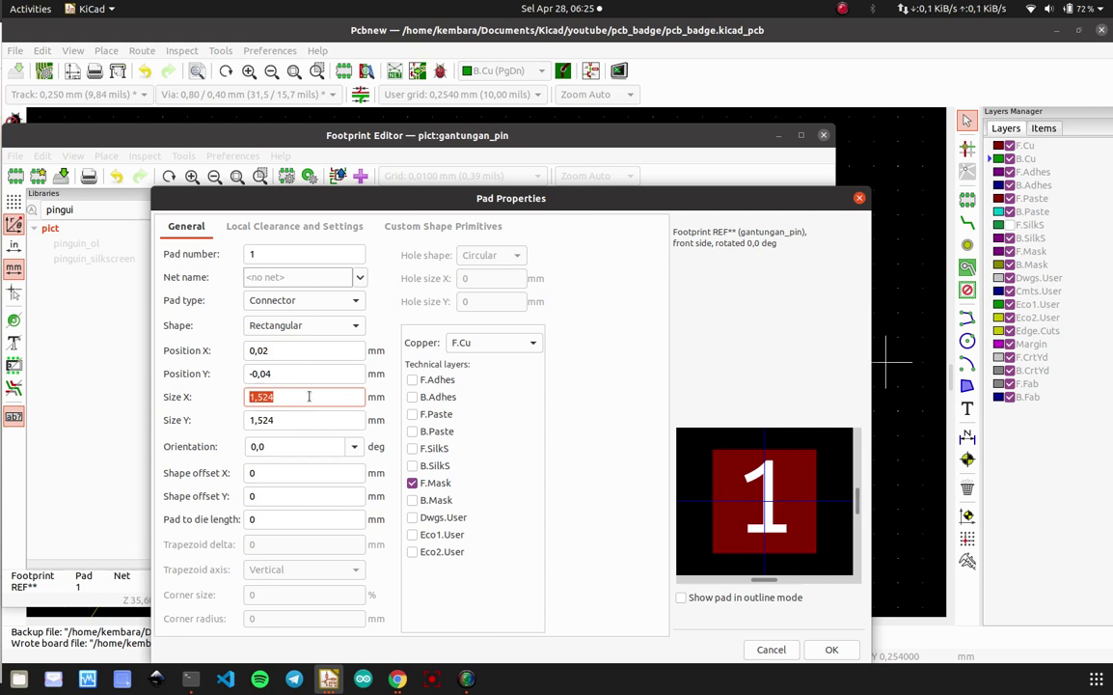
text(10)
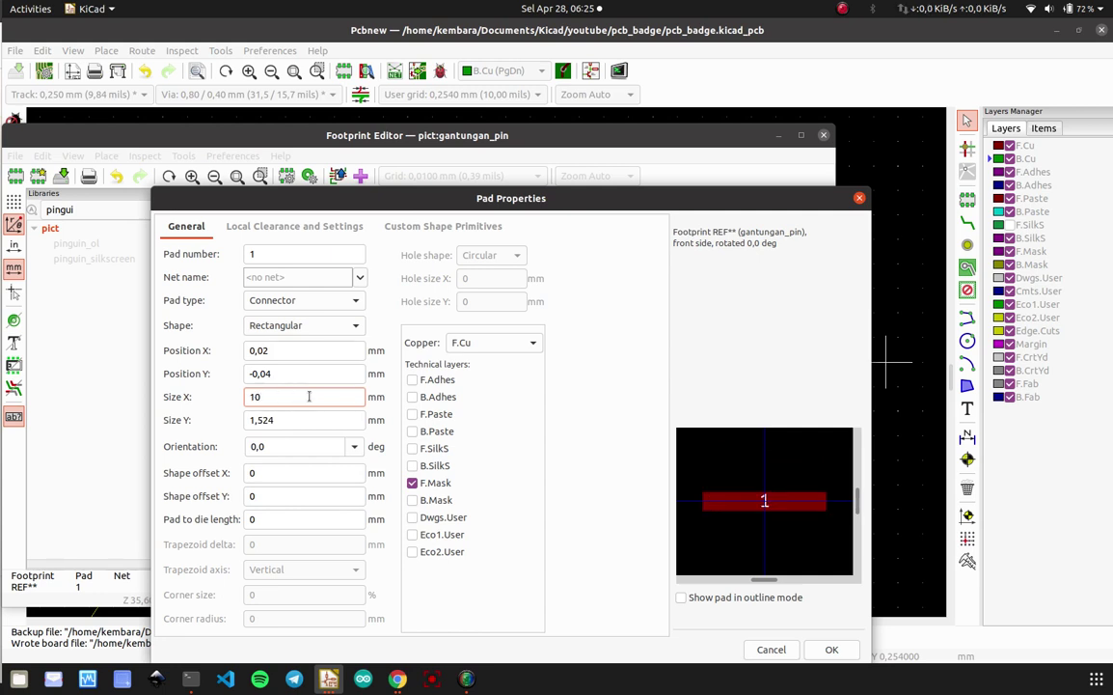
key(Tab)
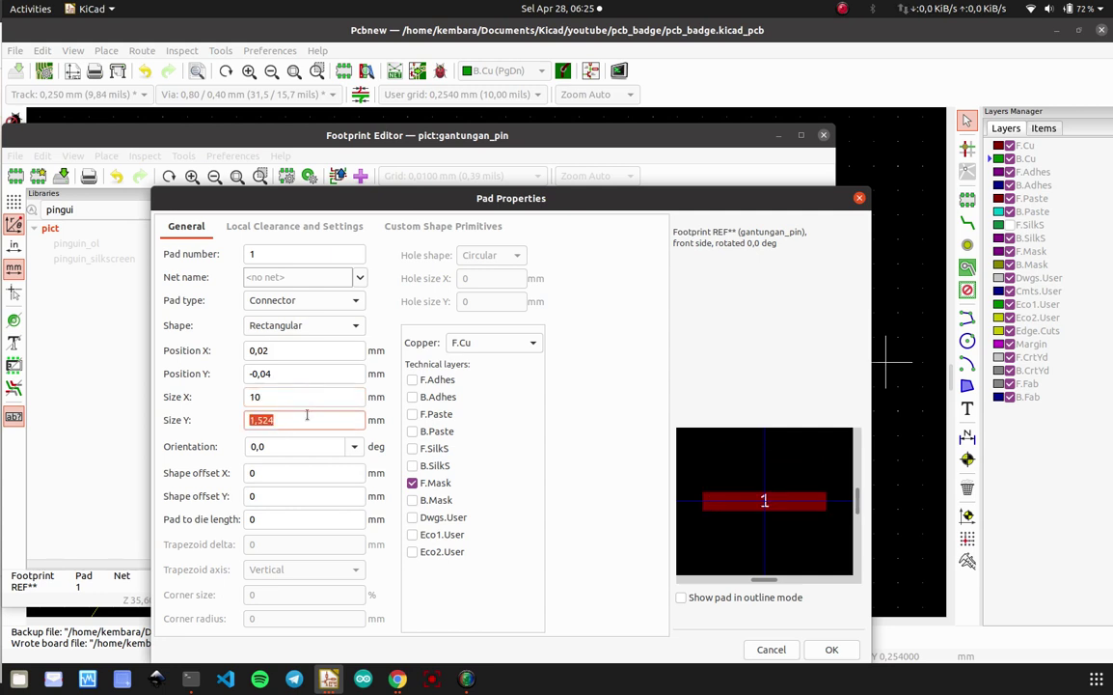
text(5)
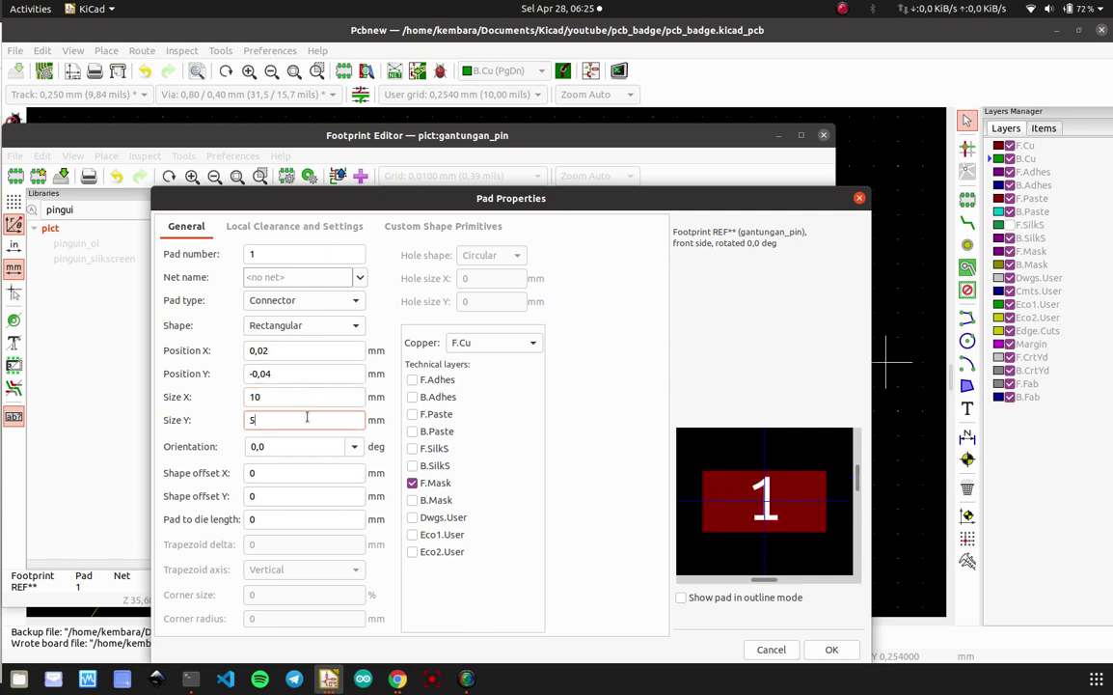
click(832, 649)
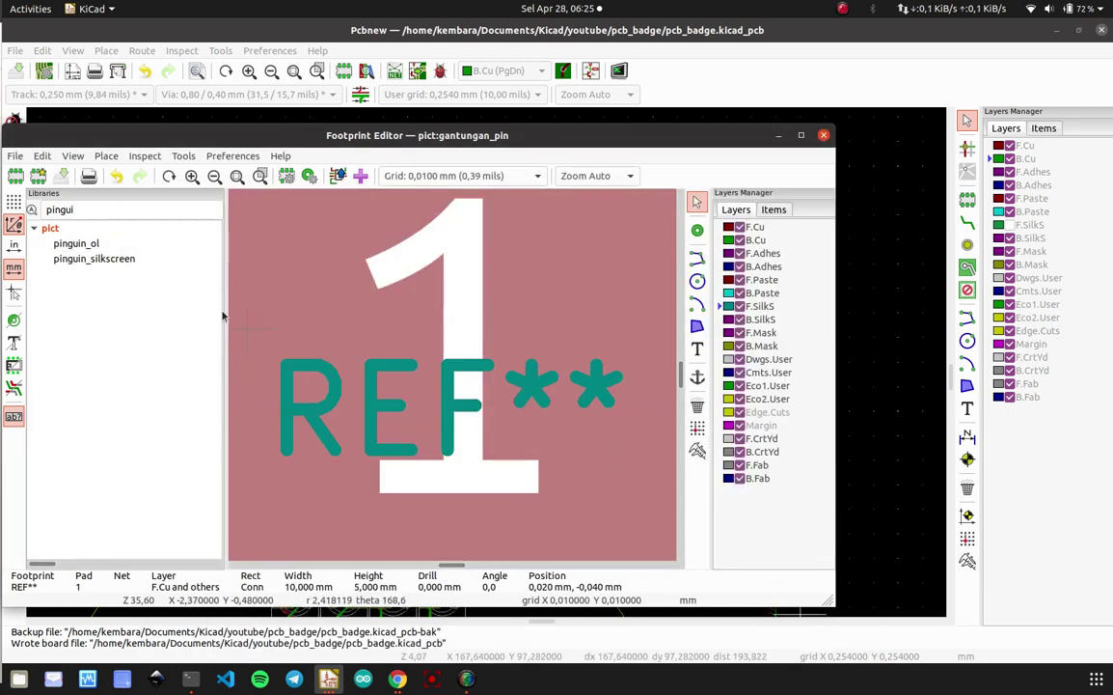
- Filter the footprint library by gantu and load the gantungan_pin footprint from the pict library for editing
click(110, 211)
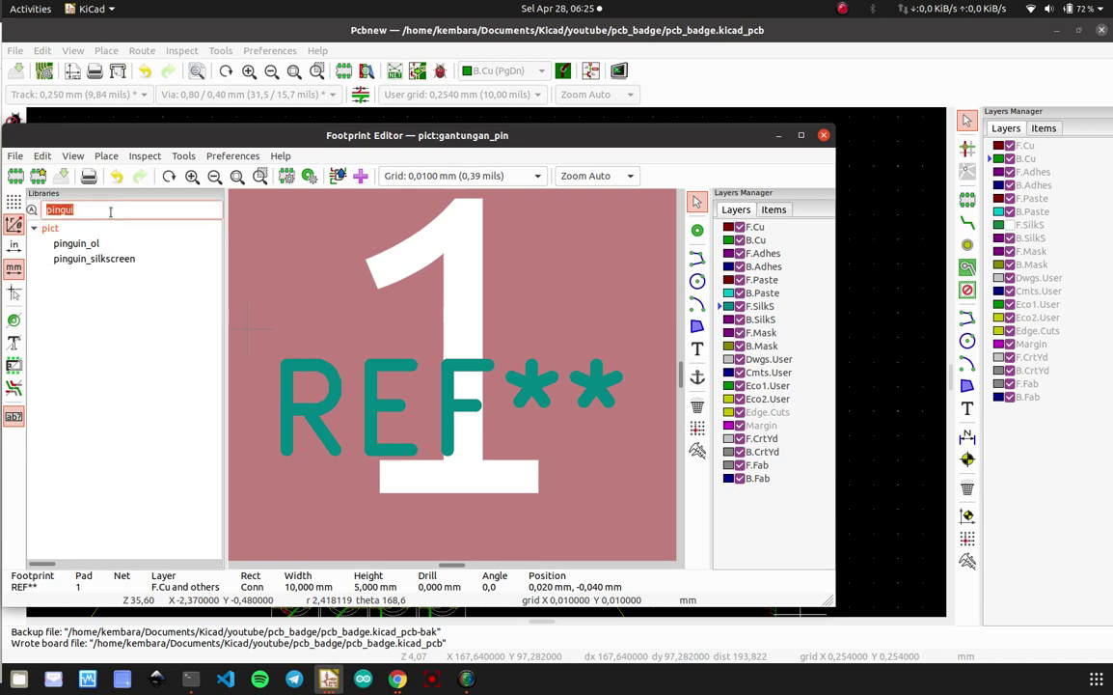
text(gantu)
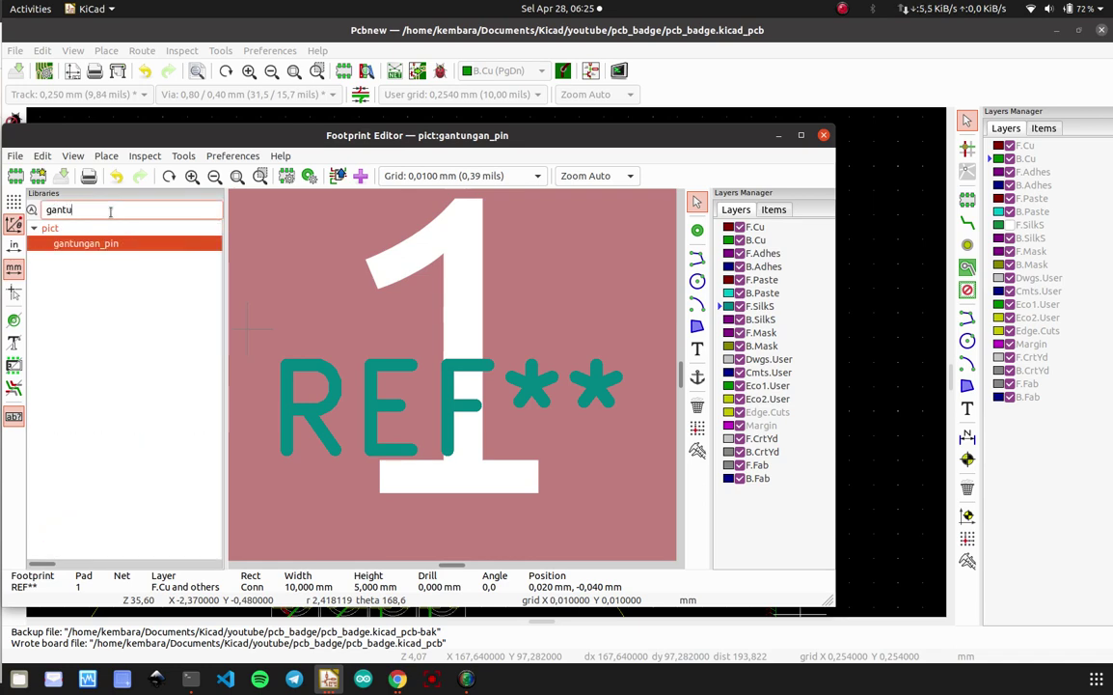
double_click(120, 244)
scroll(458, 388, down, 5)
scroll(454, 380, up, 5)
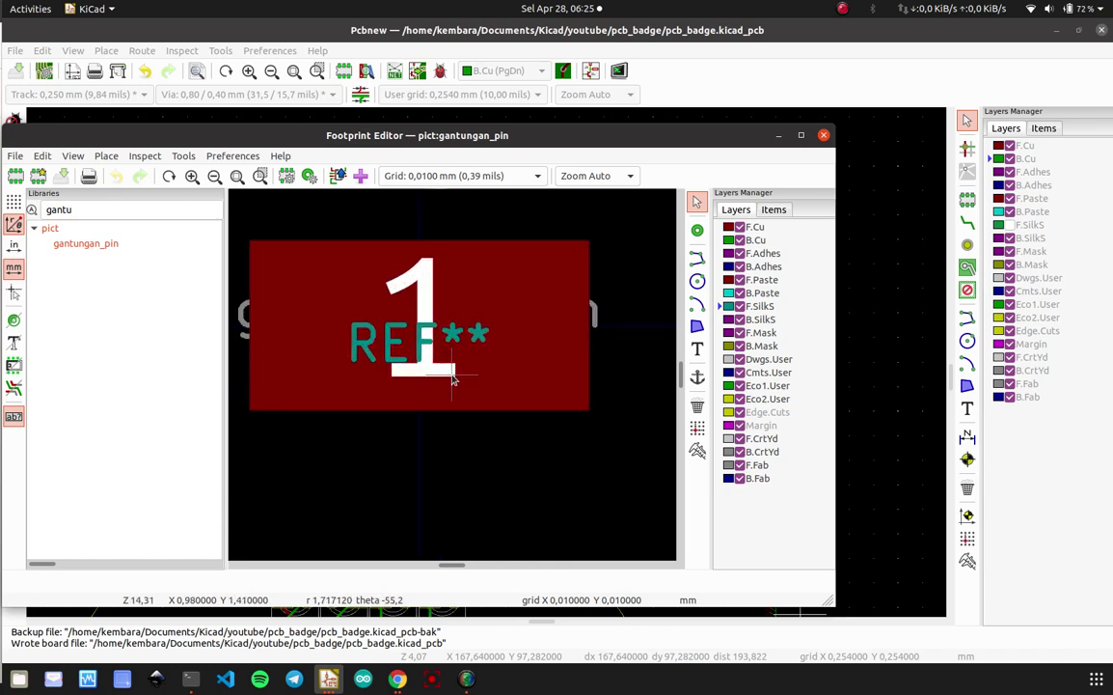
- Clear the pad number of the rectangular pad in gantungan_pin, apply it and close the Footprint Editor
scroll(453, 377, up, 2)
click(460, 370)
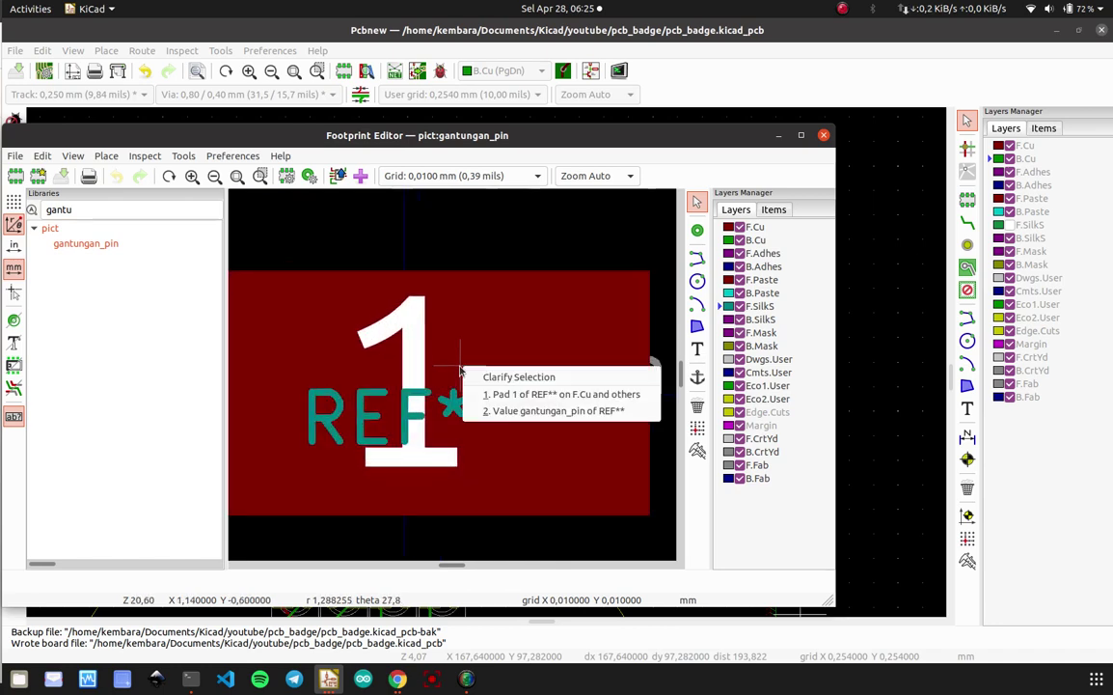
key(1)
key(e)
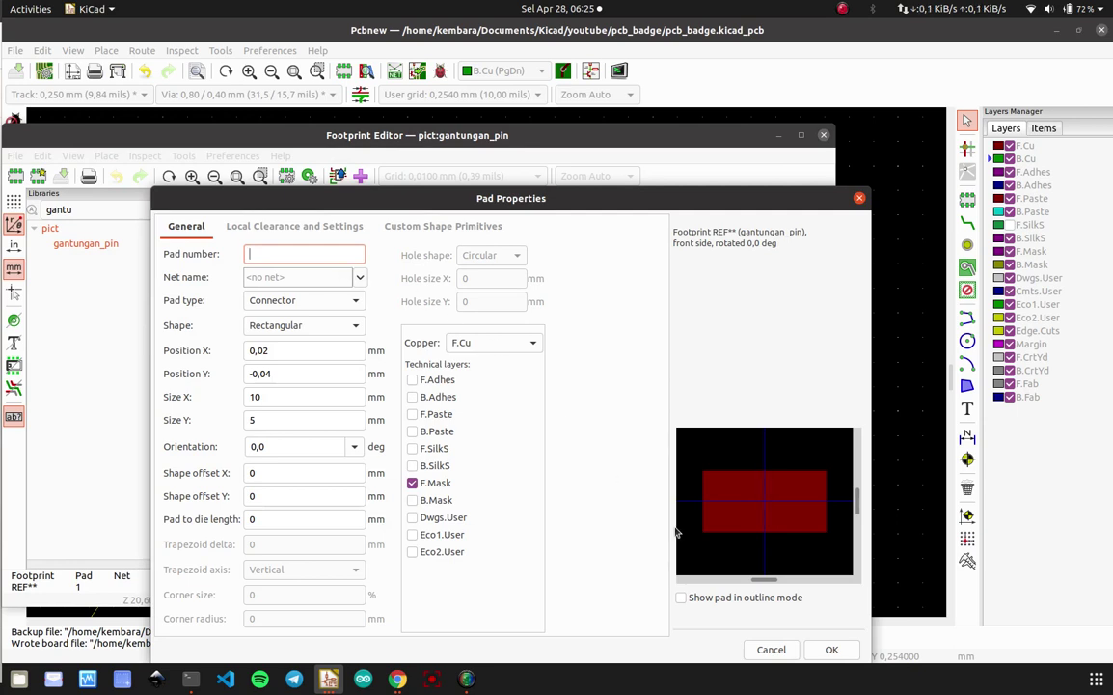
click(832, 649)
click(492, 384)
click(445, 351)
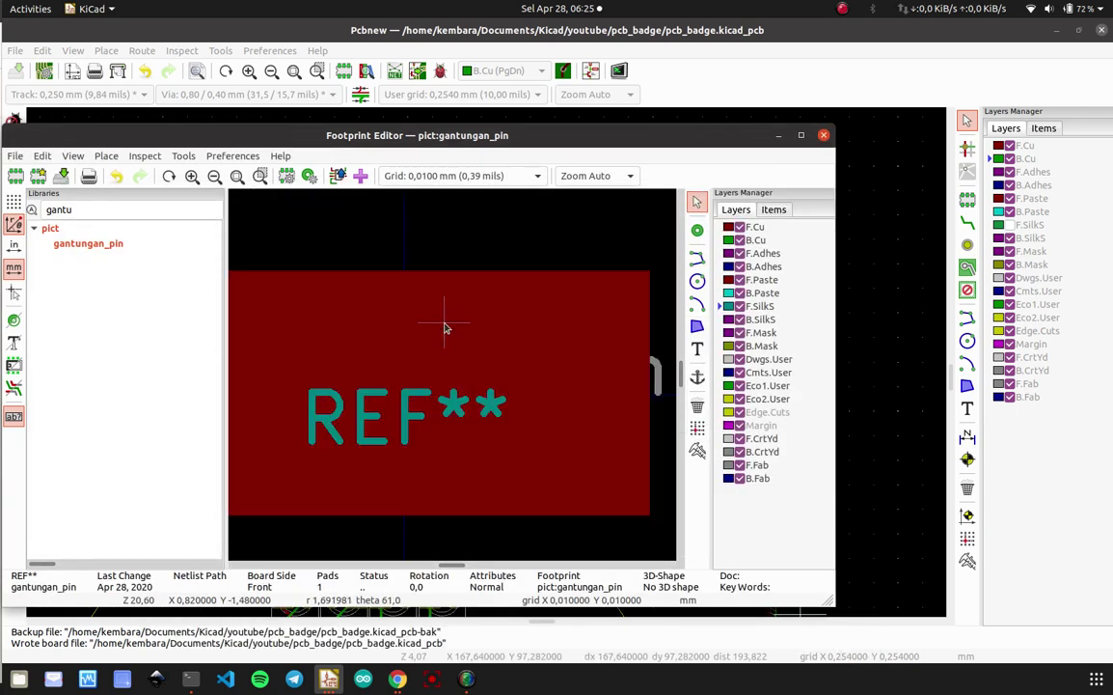
scroll(445, 328, down, 3)
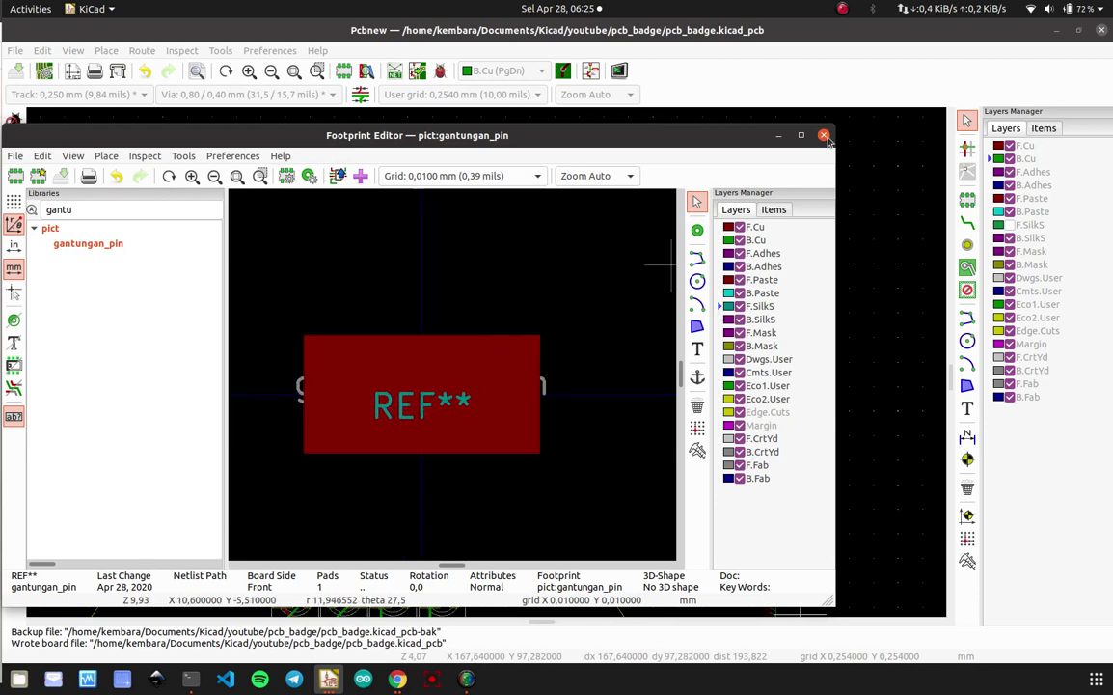
click(824, 136)
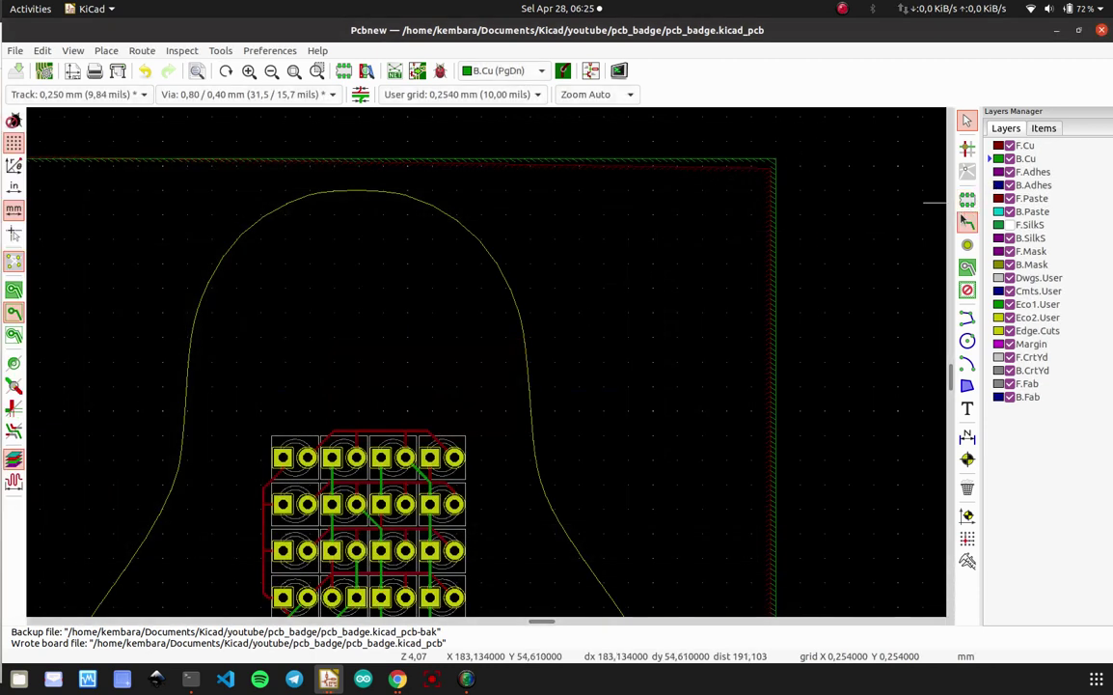
- Place the gantungan_pin footprint in the penguin's head above the LED matrix, at about X 123.4, Y 67.8 mm, and save the board
click(967, 200)
click(514, 243)
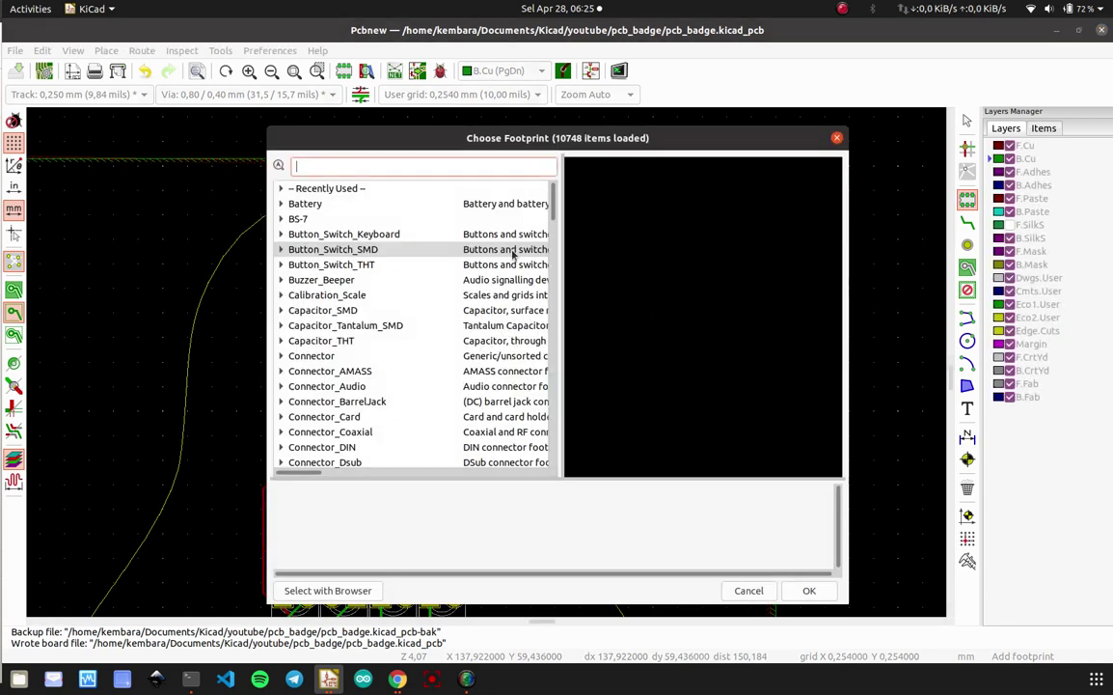
text(gantun)
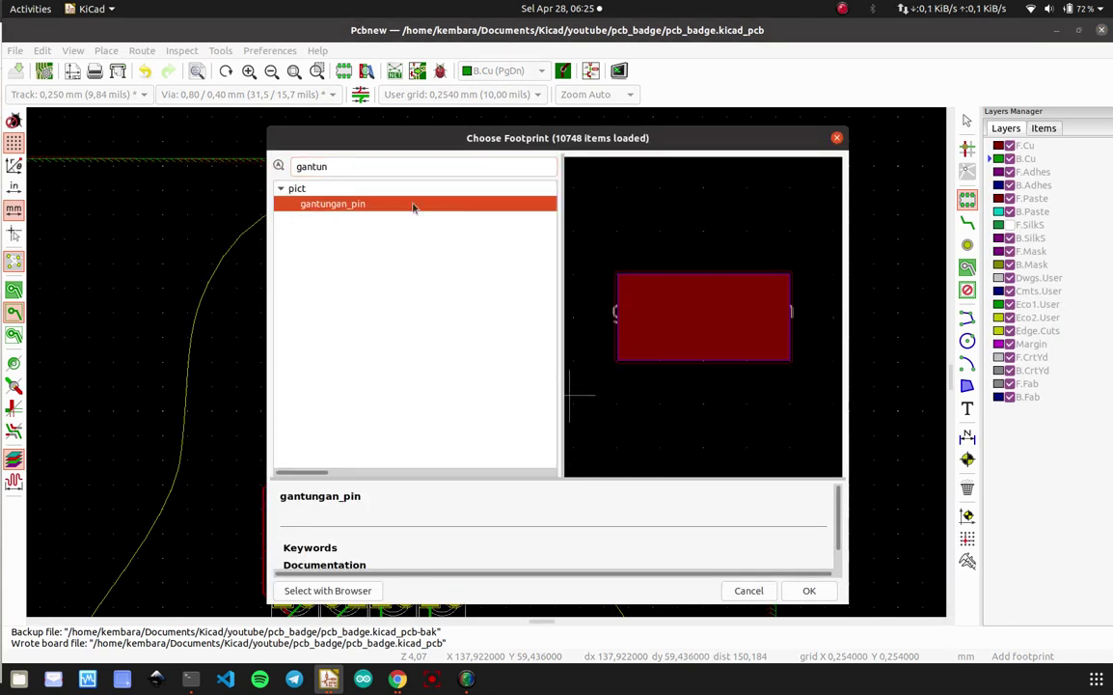
double_click(376, 203)
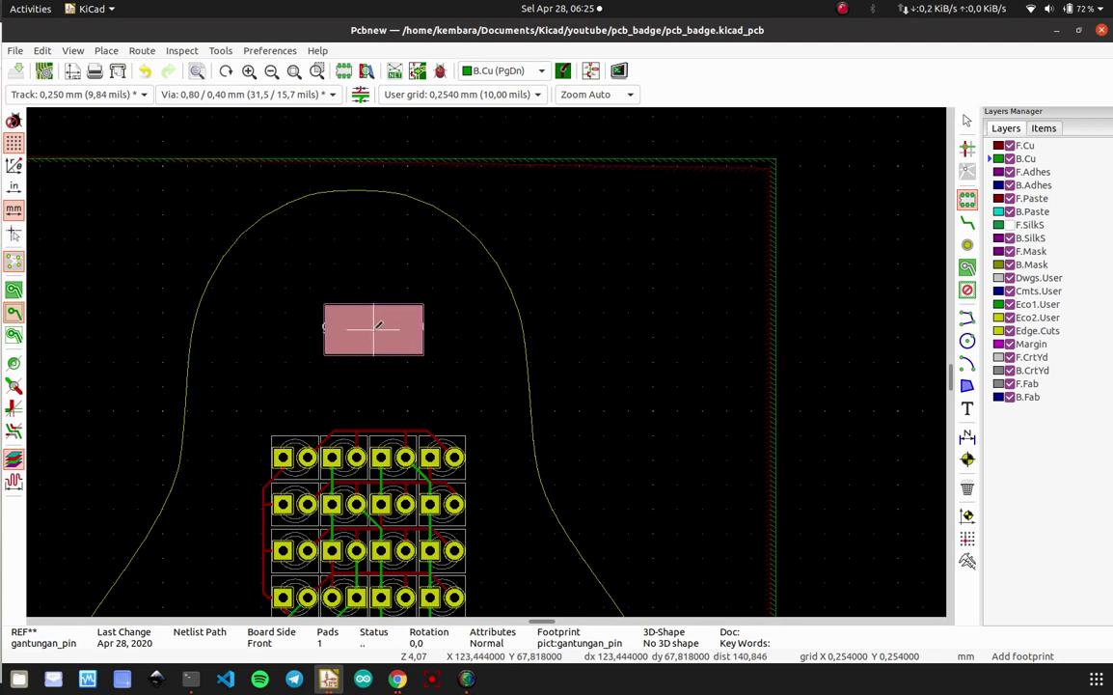
click(377, 325)
key(ctrl+s)
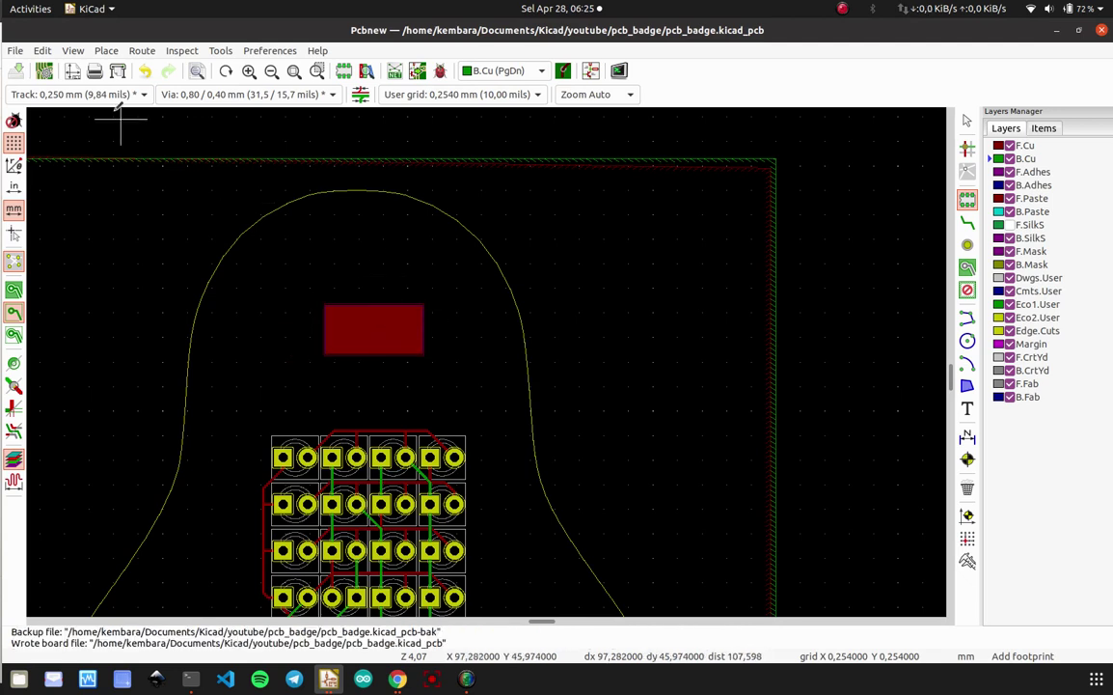
- Examine the placed rectangular pad on the penguin's face up close in the 3D viewer
click(73, 50)
click(97, 114)
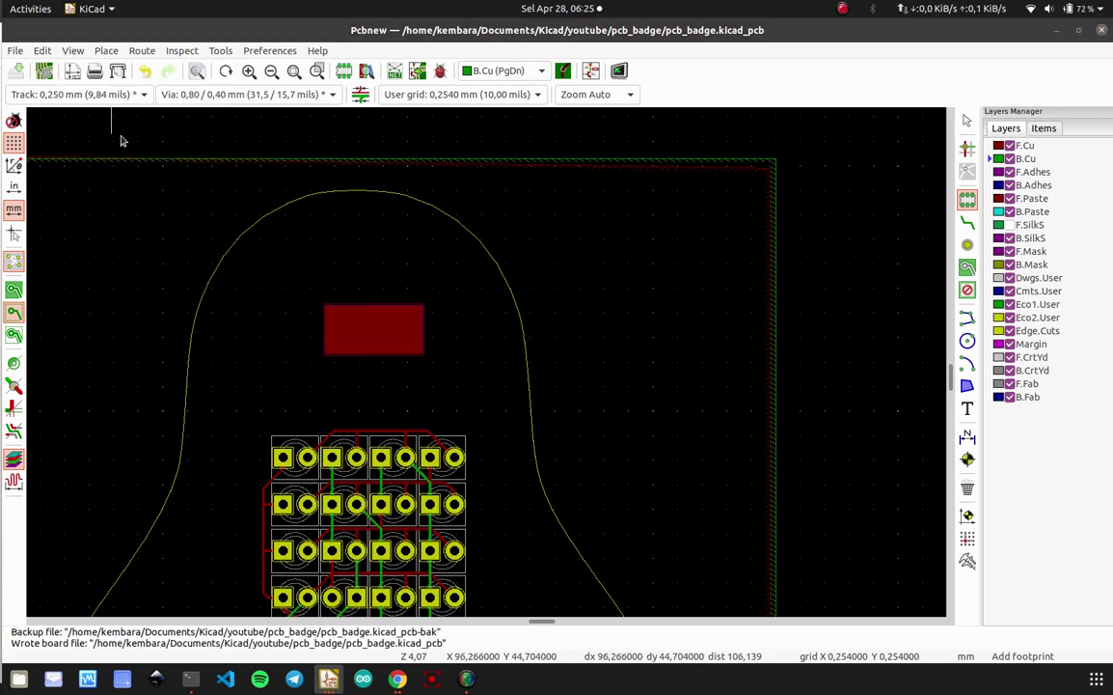
scroll(514, 336, up, 10)
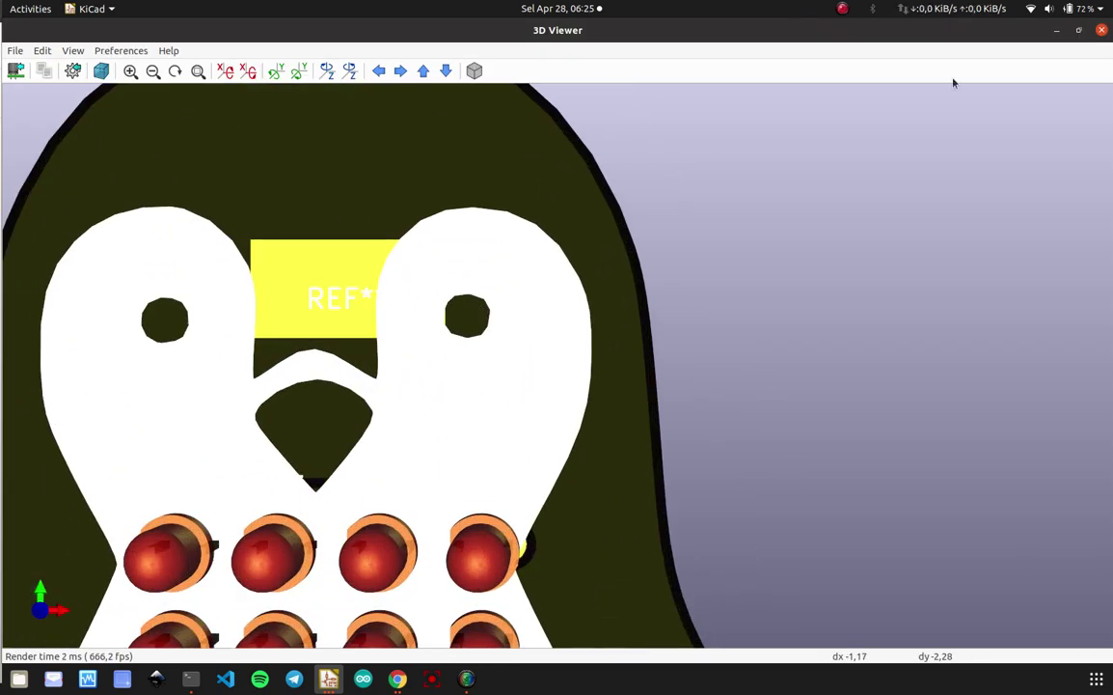
click(1103, 31)
key(Escape)
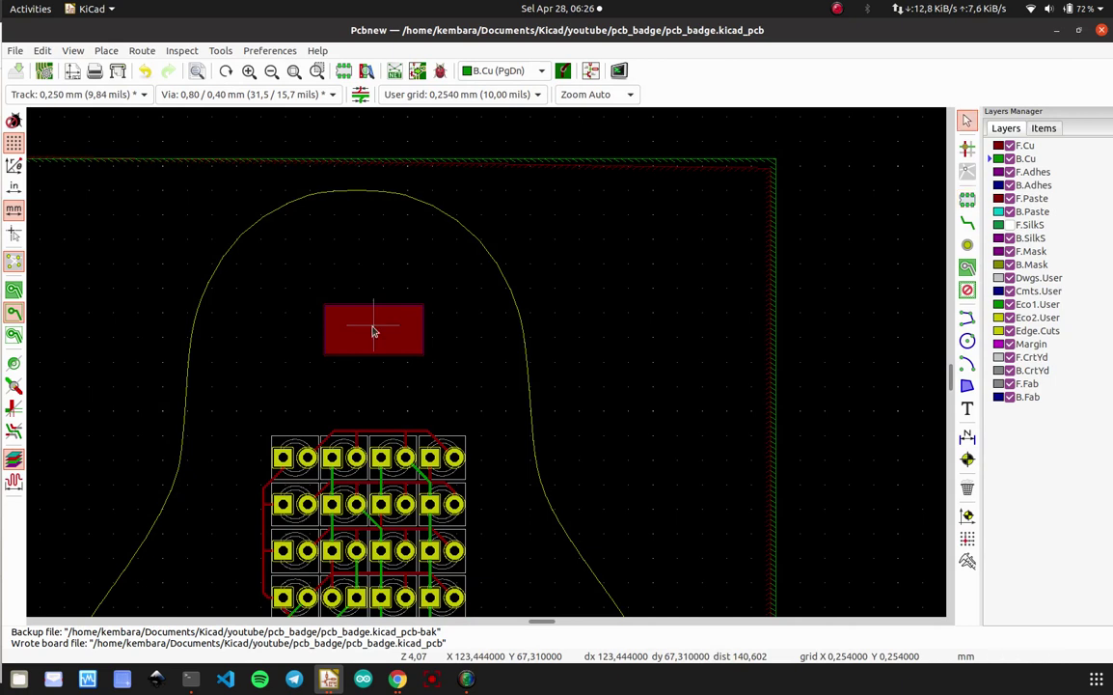
- Flip the gantungan_pin footprint to the back side of the board
click(374, 325)
key(Escape)
click(357, 316)
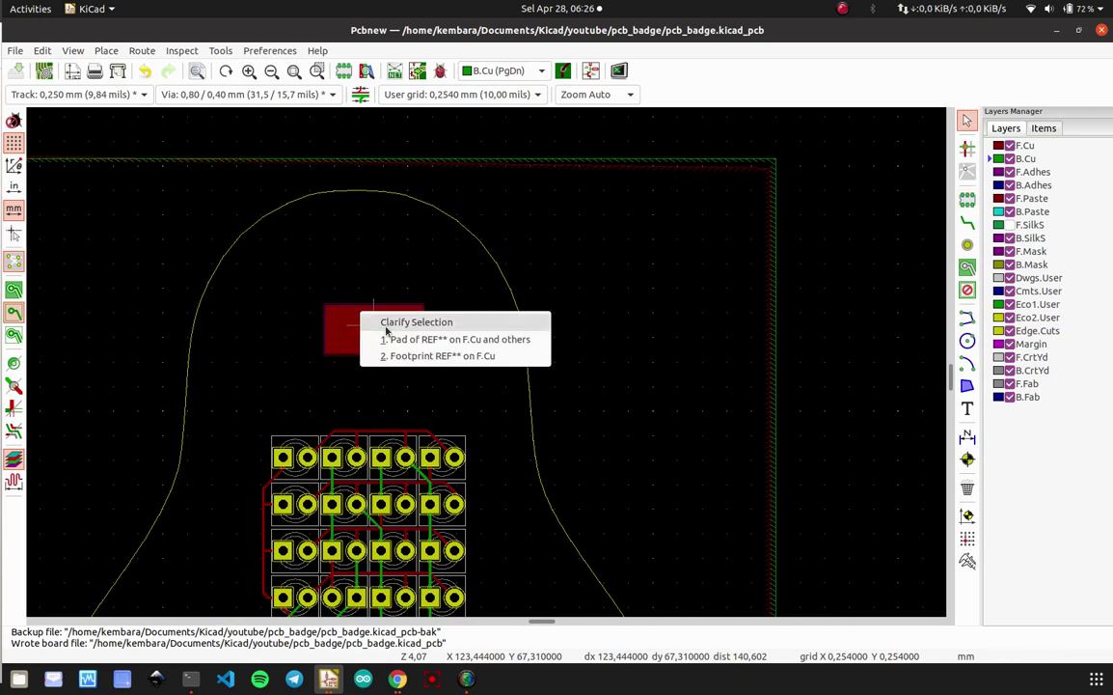
click(384, 339)
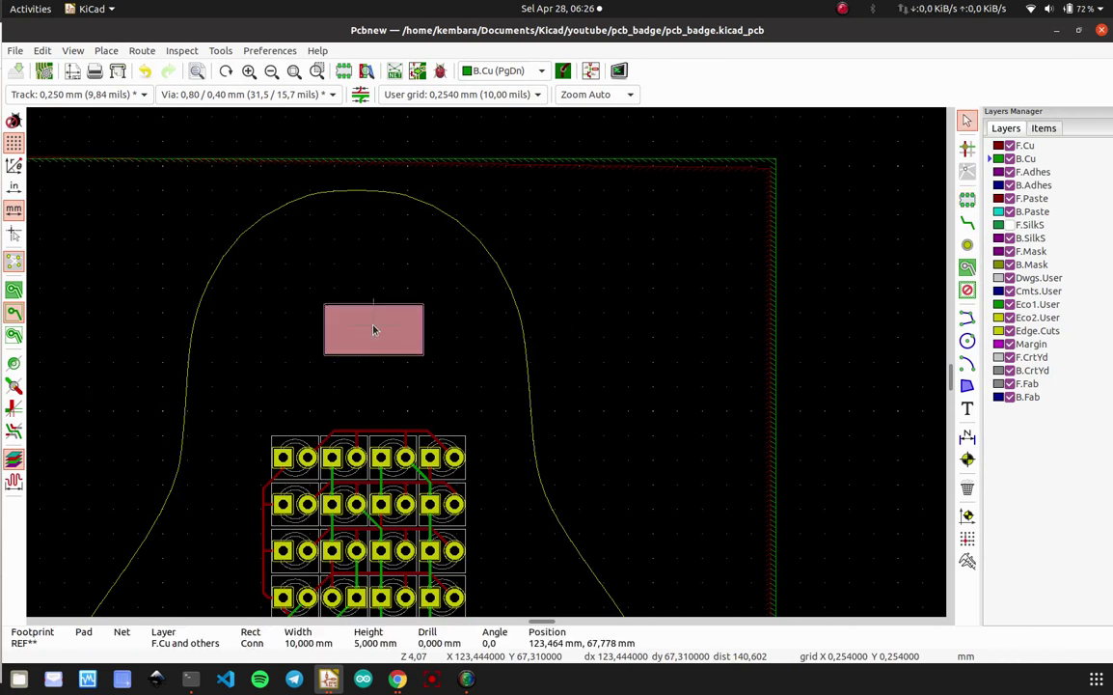
key(f)
right_click(375, 328)
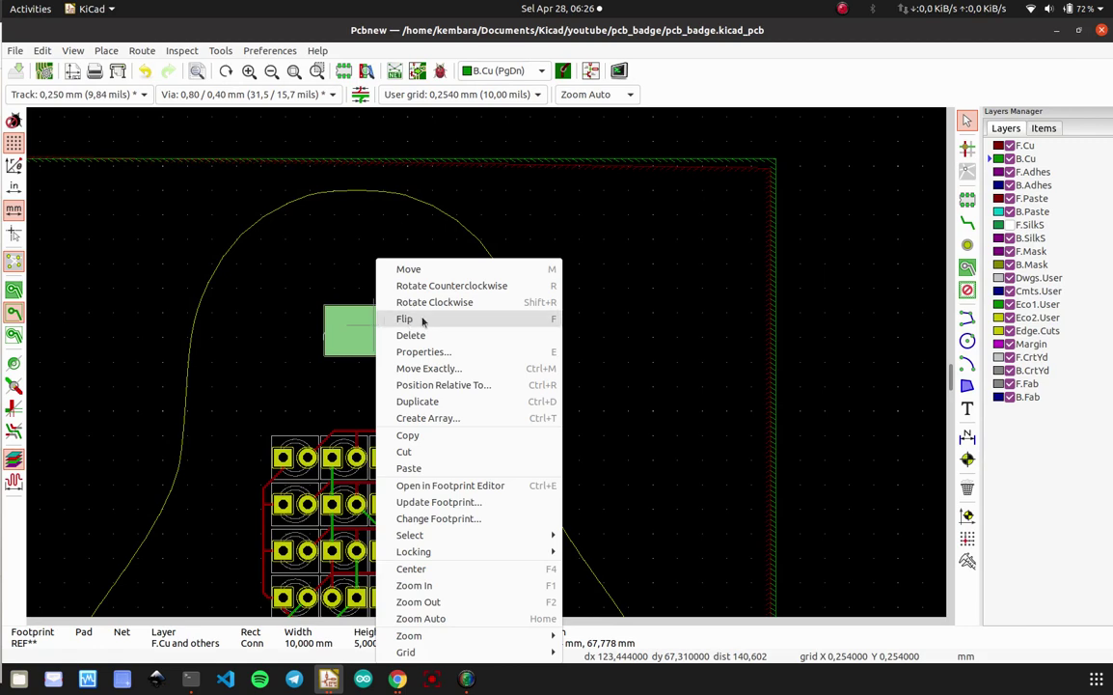
click(686, 297)
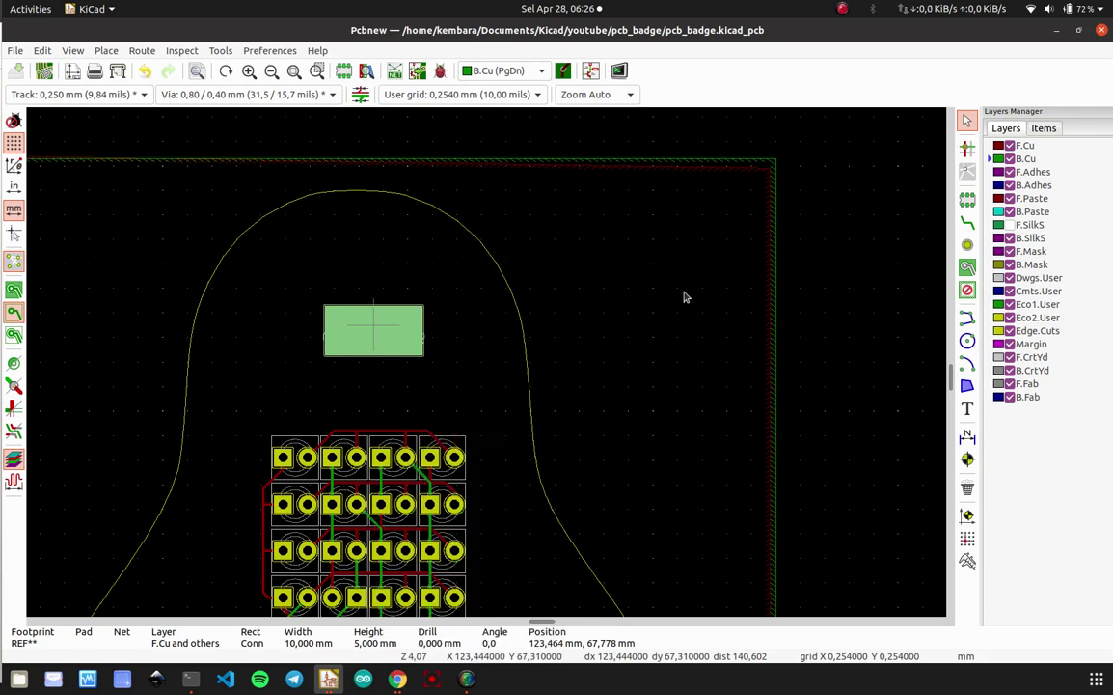
- Inspect the back of the board in the 3D viewer, checking the flipped pad and its REF** text
click(73, 50)
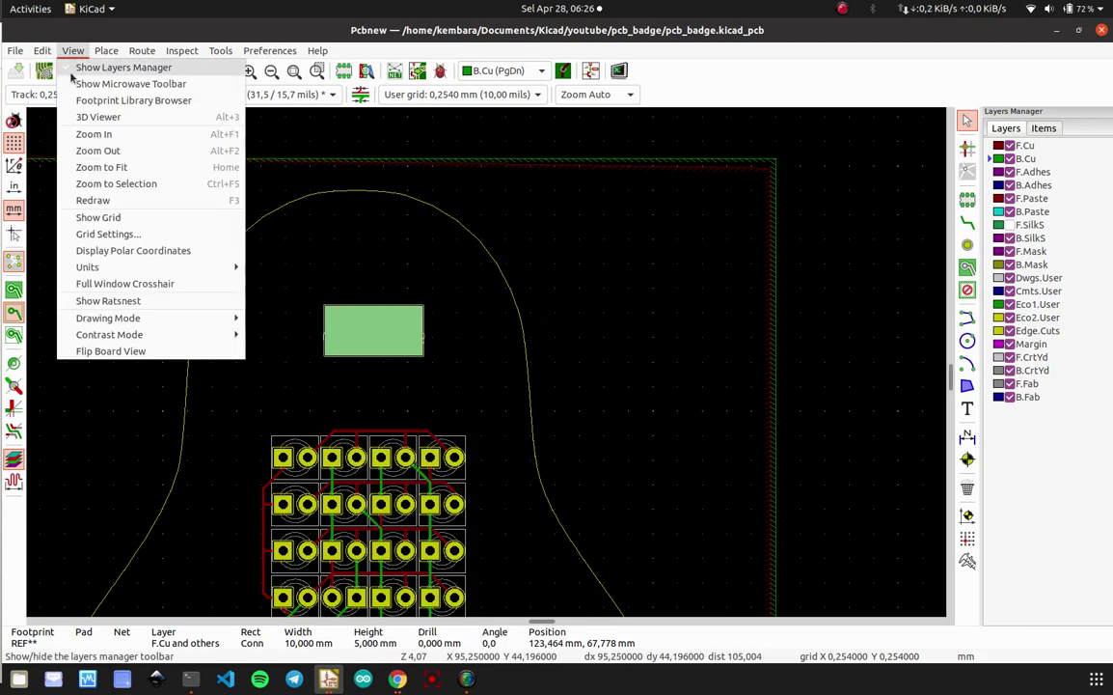
click(87, 117)
drag(529, 355, 907, 385)
scroll(612, 234, up, 3)
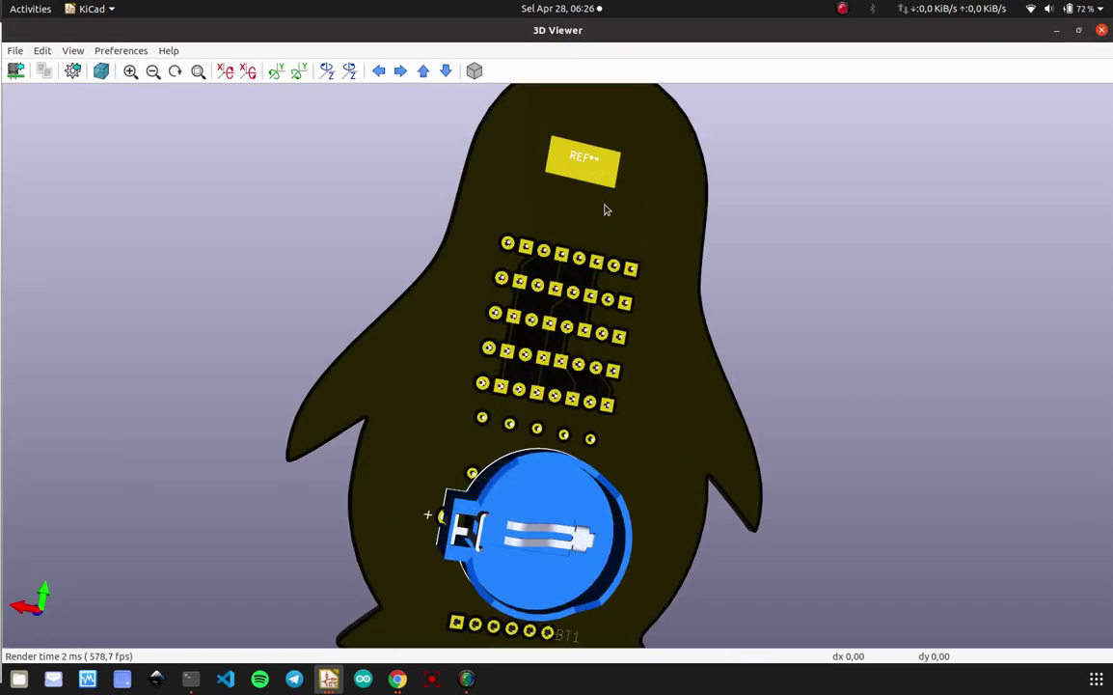
drag(606, 209, 519, 233)
drag(599, 130, 505, 259)
scroll(545, 193, up, 3)
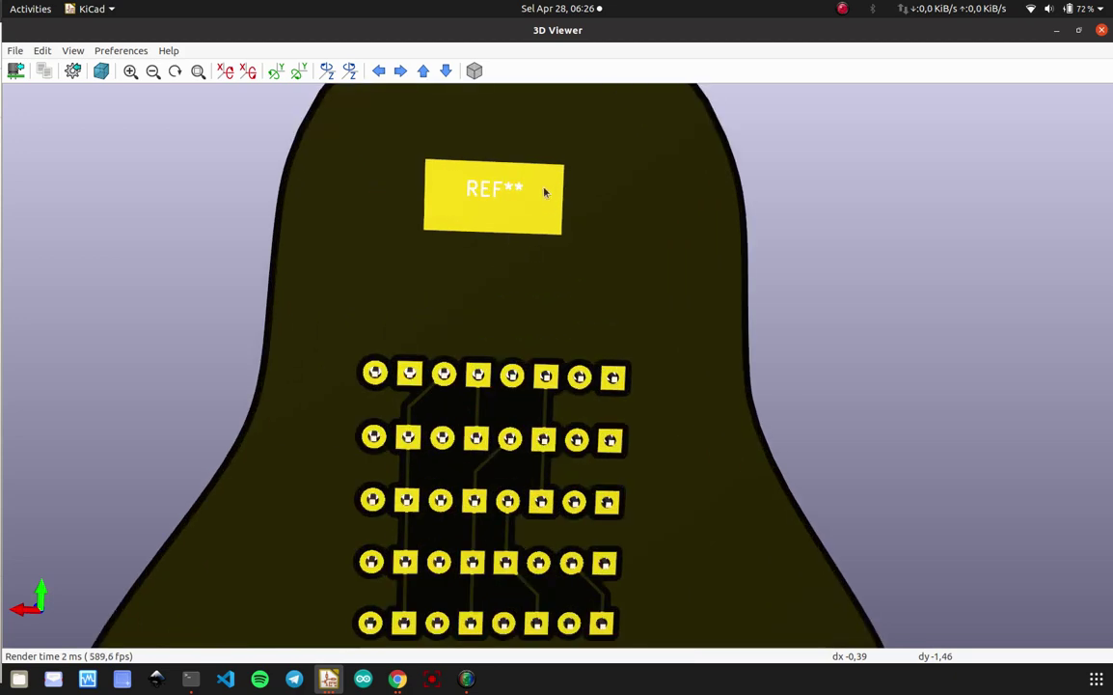
click(1102, 29)
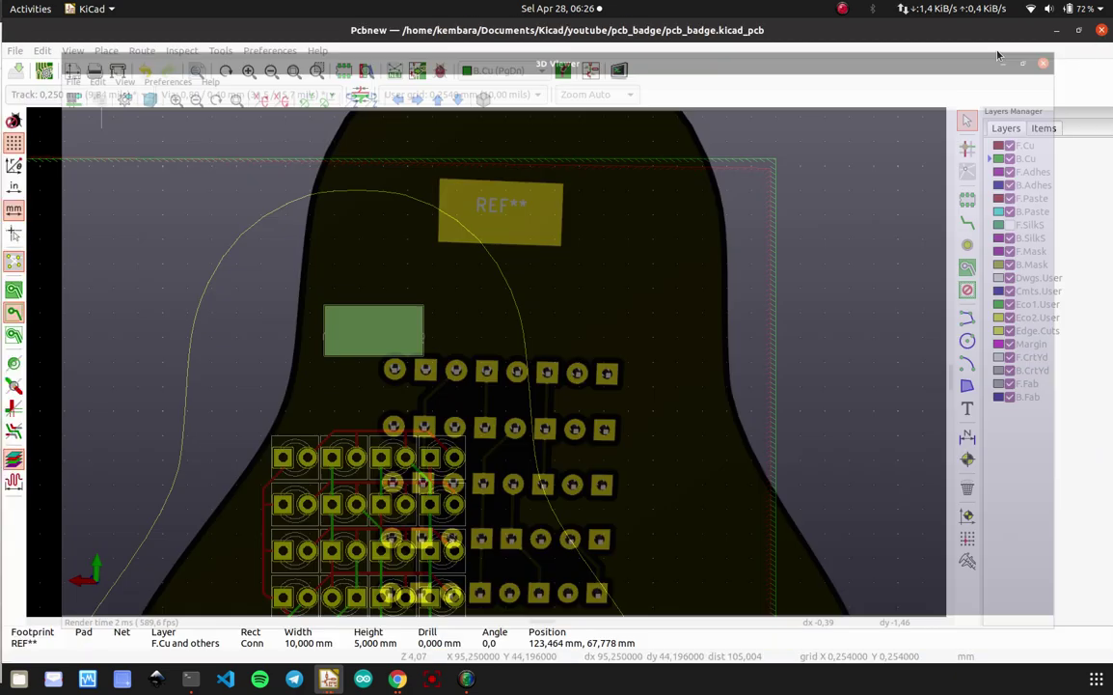
- Check the pad area by toggling the visibility of the F.SilkS layer and of footprint values and references
scroll(386, 314, up, 5)
click(500, 418)
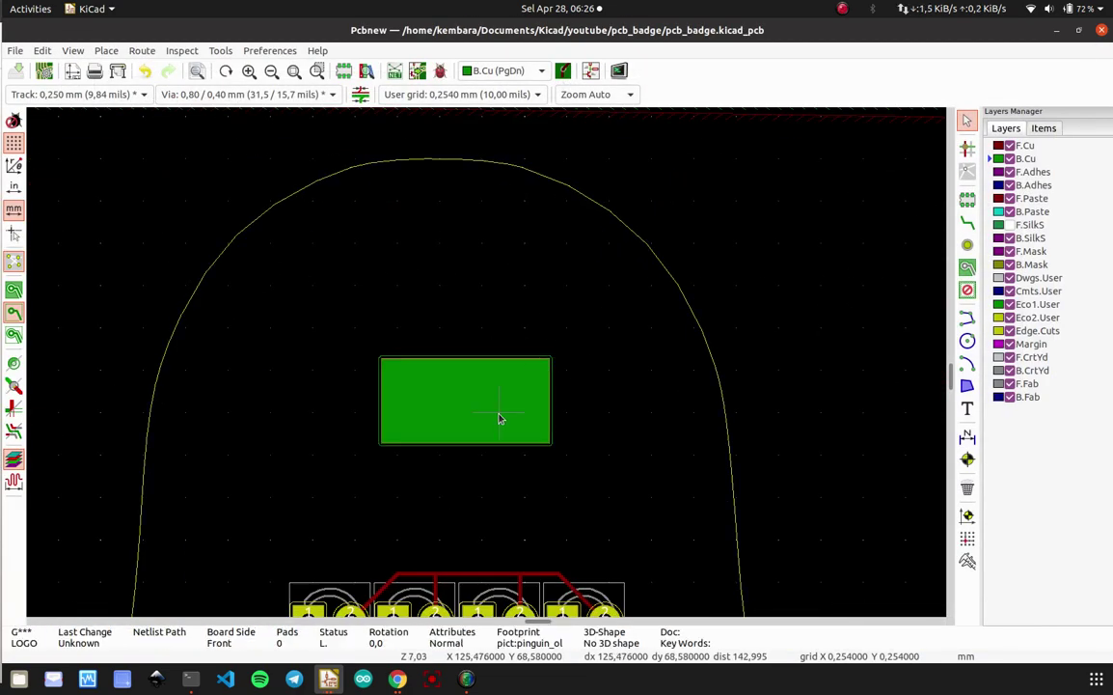
scroll(500, 417, up, 2)
click(1014, 227)
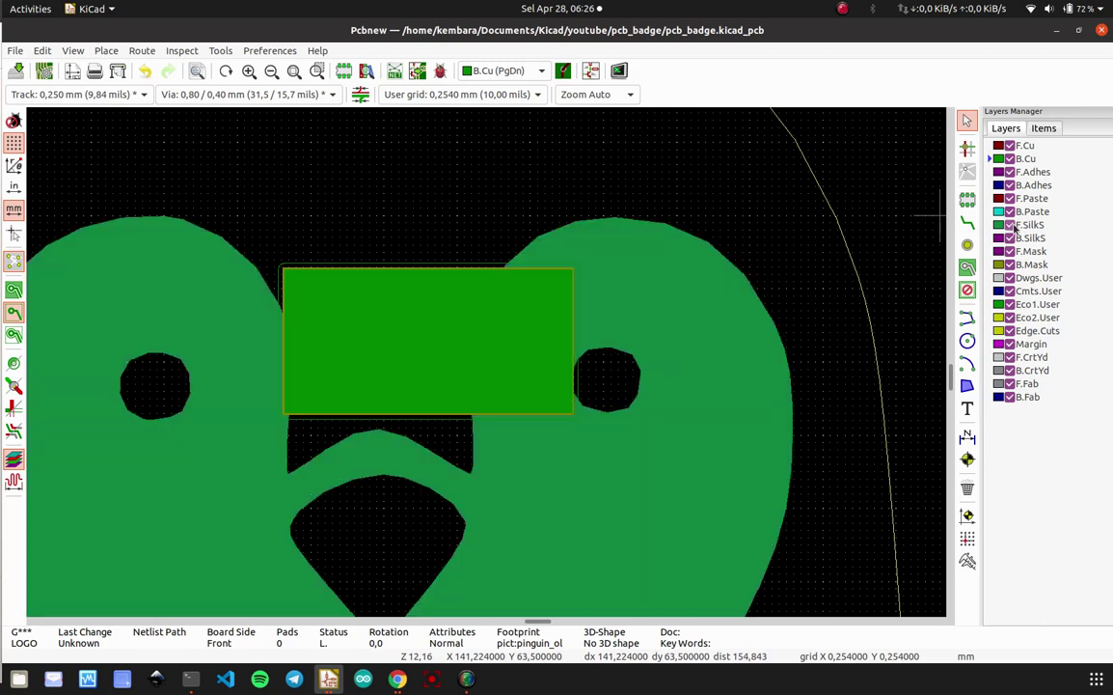
click(1014, 227)
click(1044, 128)
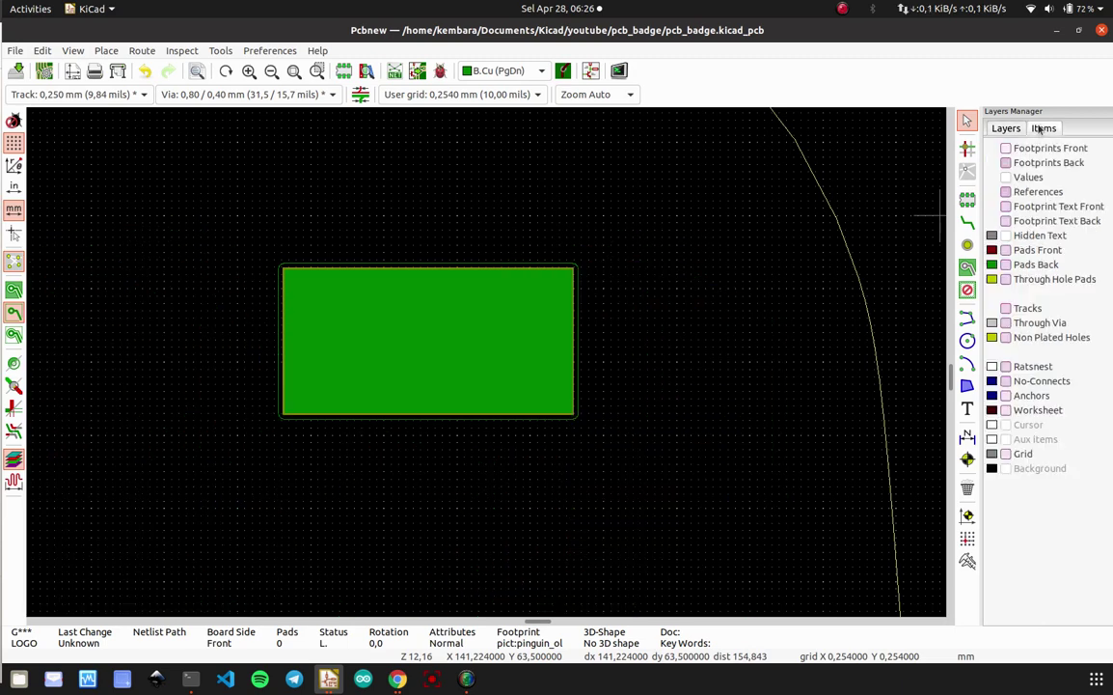
click(1007, 177)
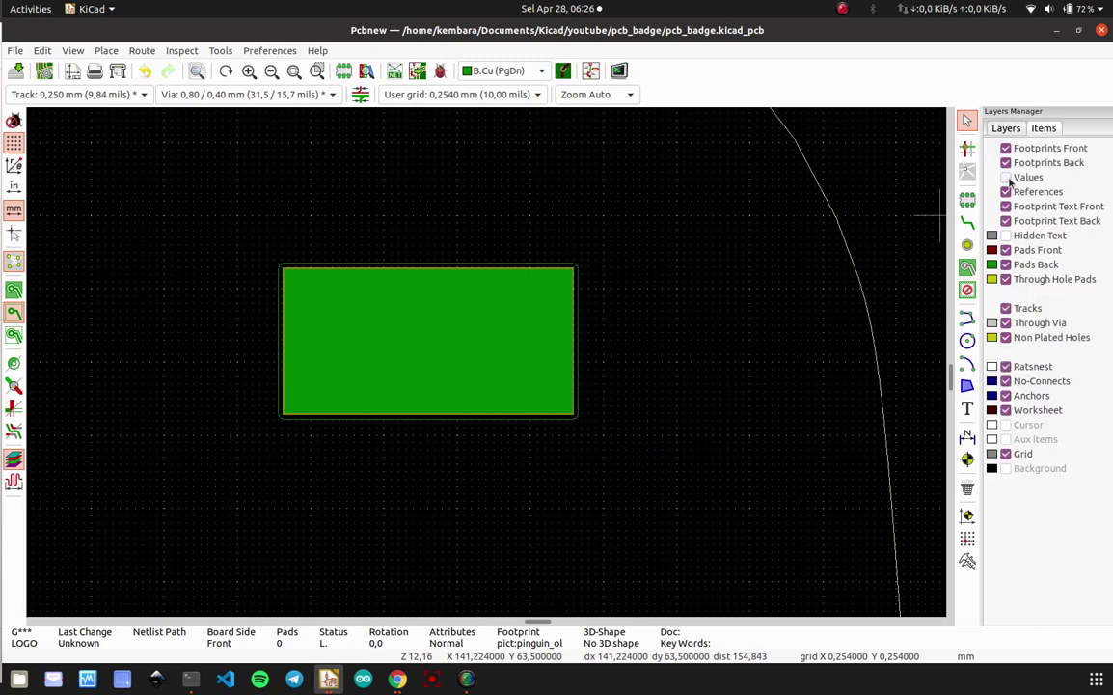
click(1006, 192)
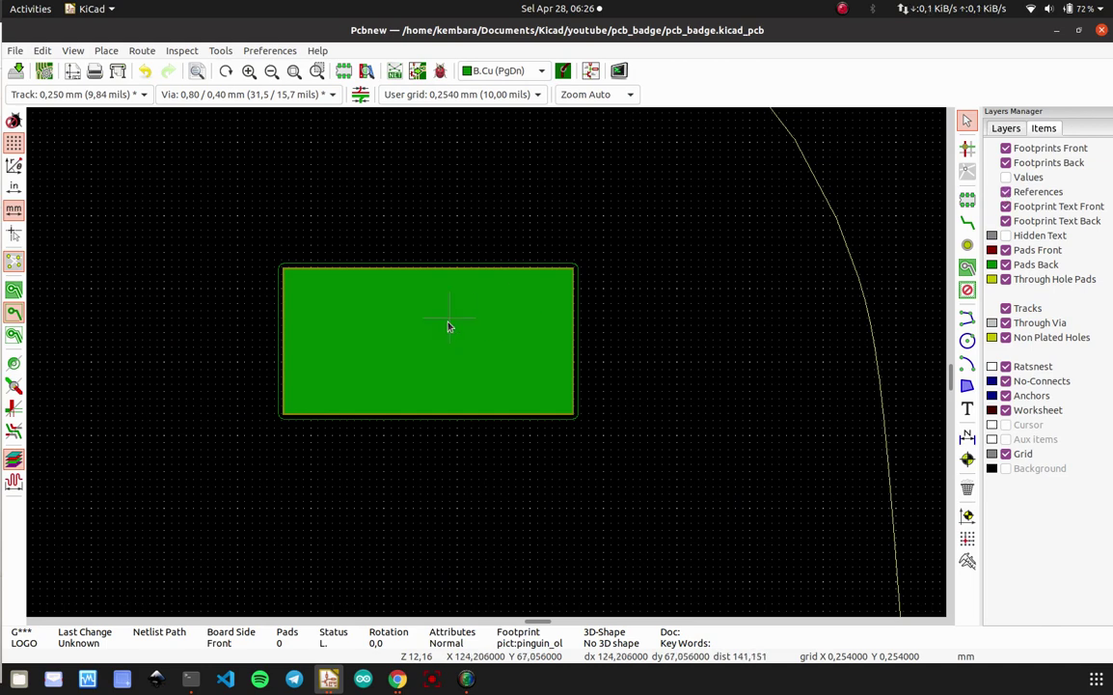
- Review the footprint properties of the flipped gantungan_pin footprint, including its reference and value text items
click(449, 326)
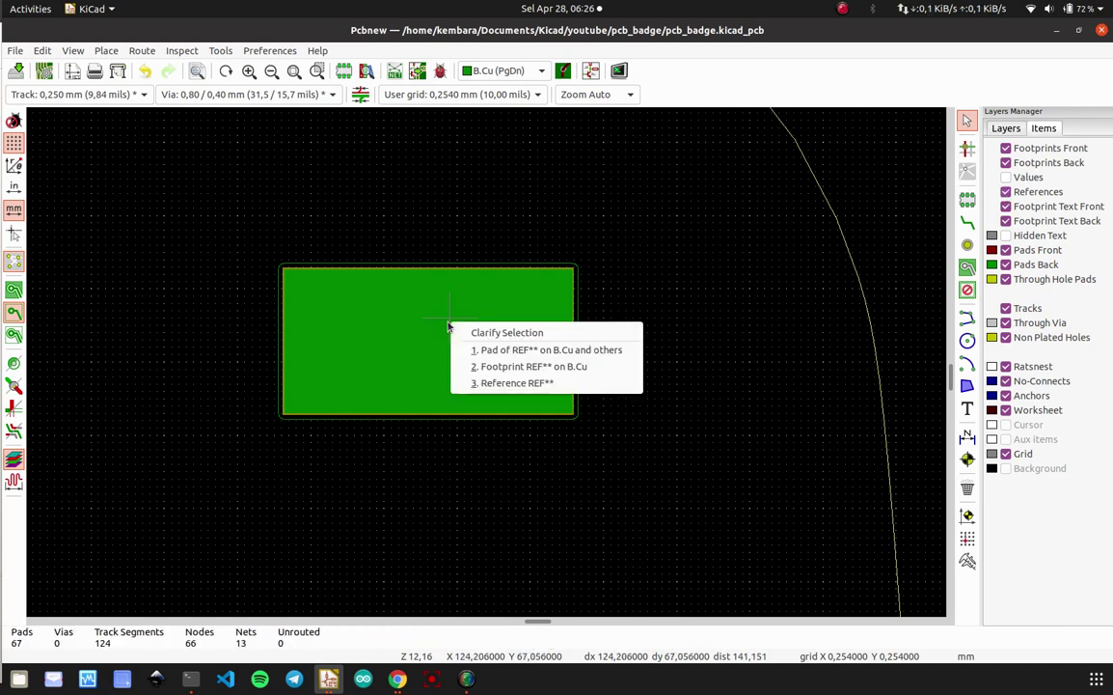
click(483, 366)
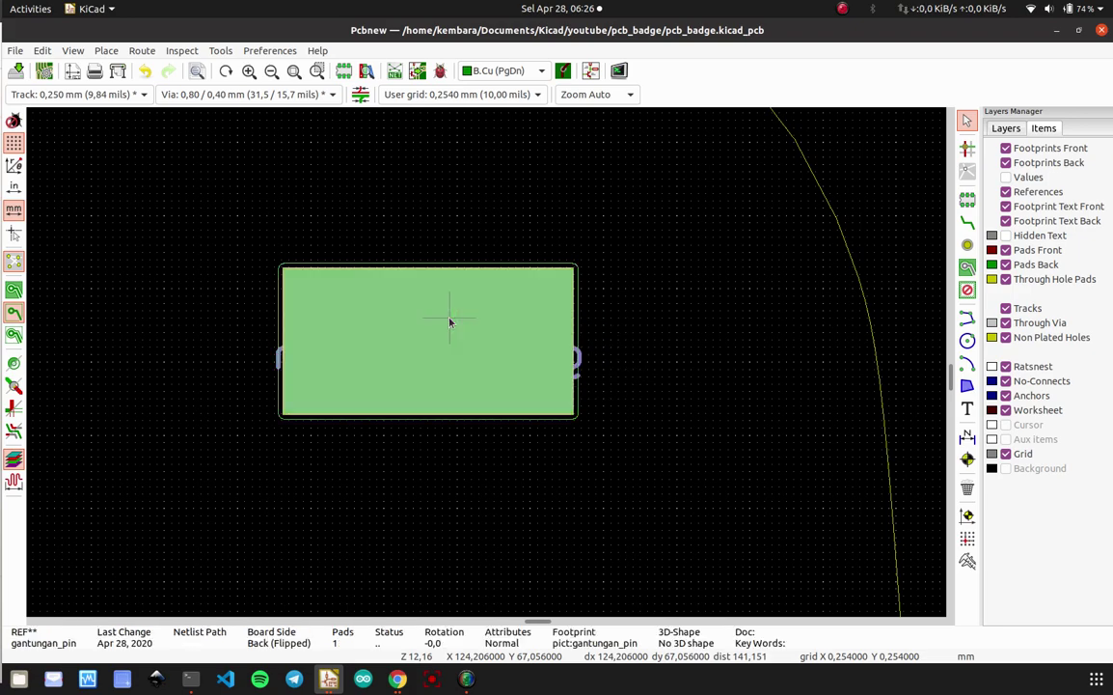
right_click(449, 323)
click(495, 350)
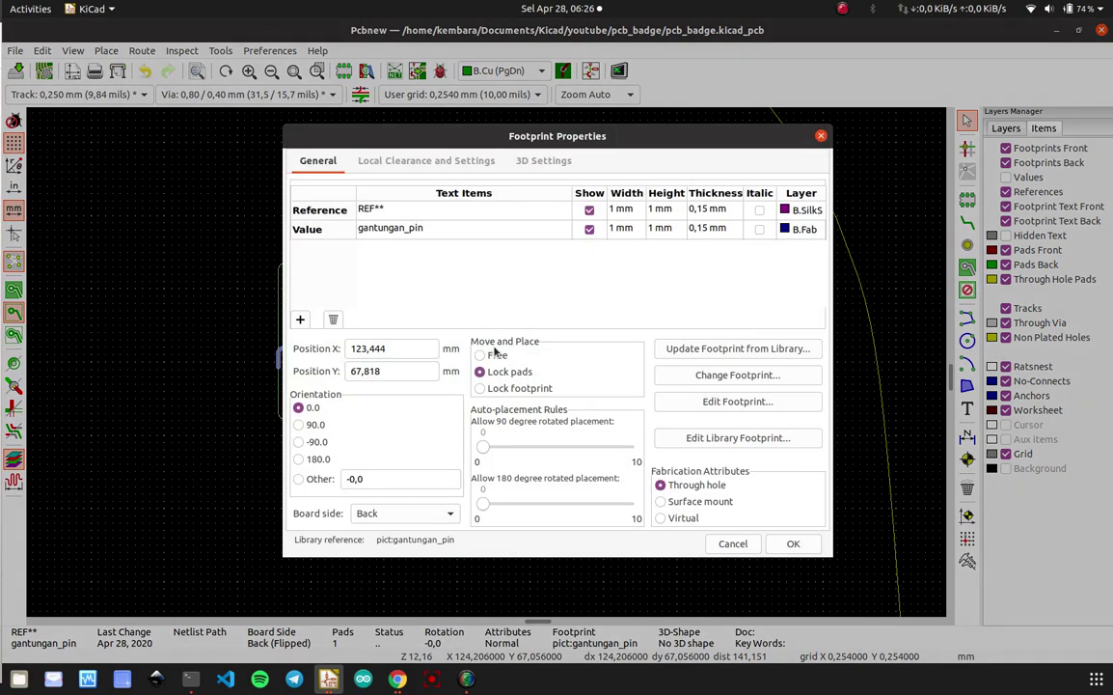
key(Escape)
click(576, 361)
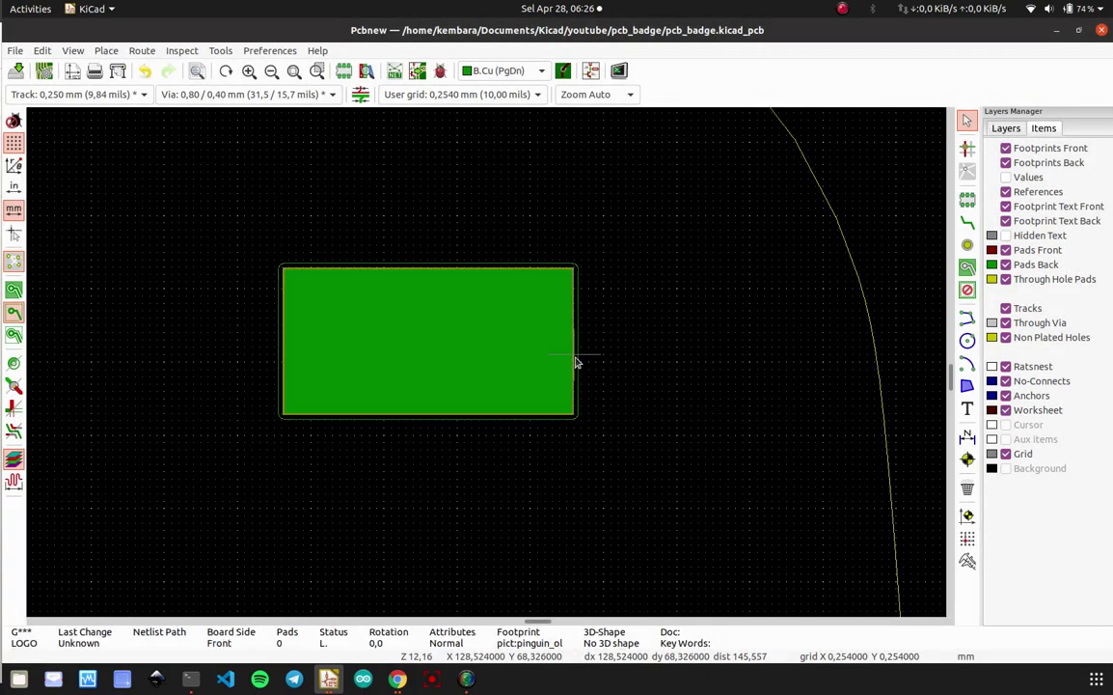
double_click(576, 361)
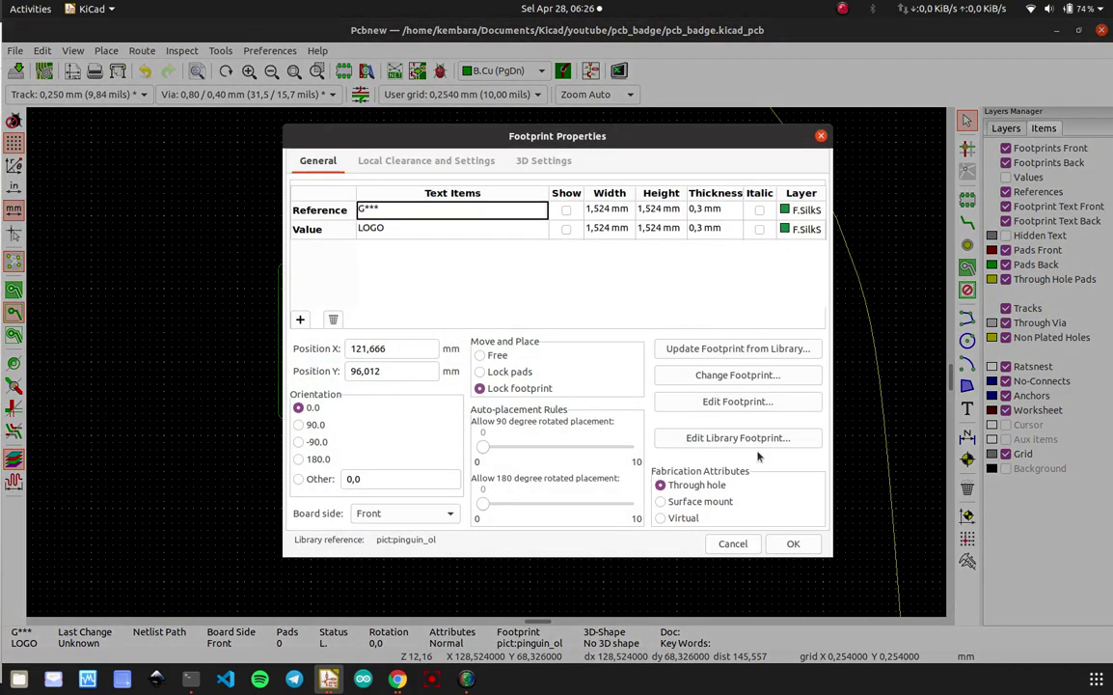
click(741, 546)
click(518, 334)
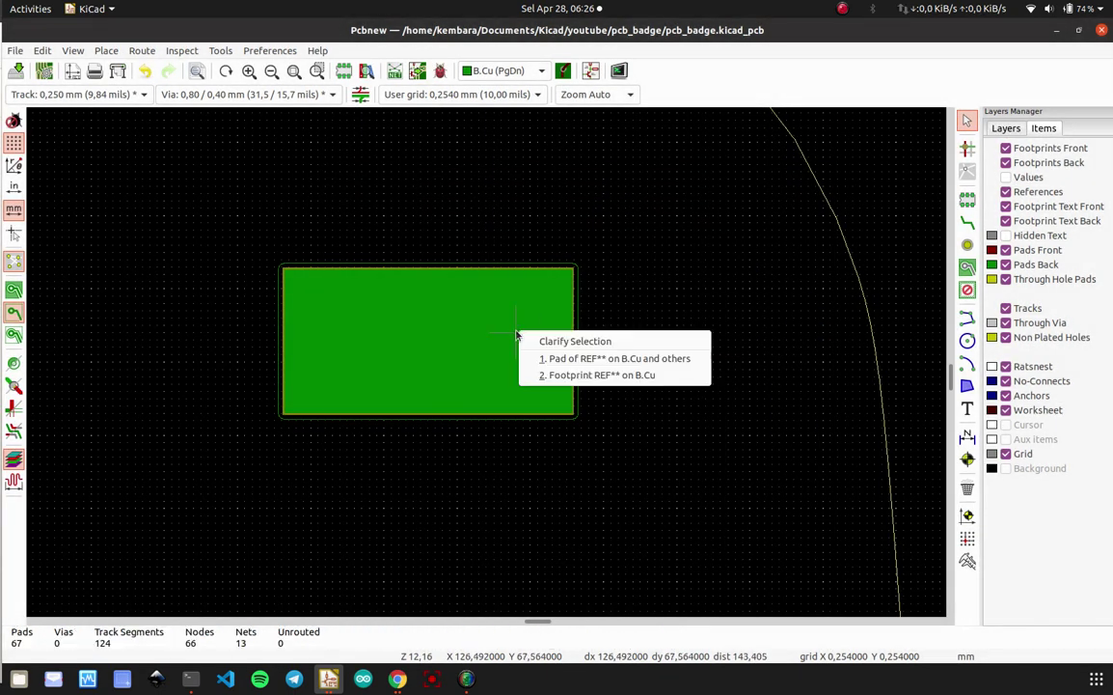
click(565, 376)
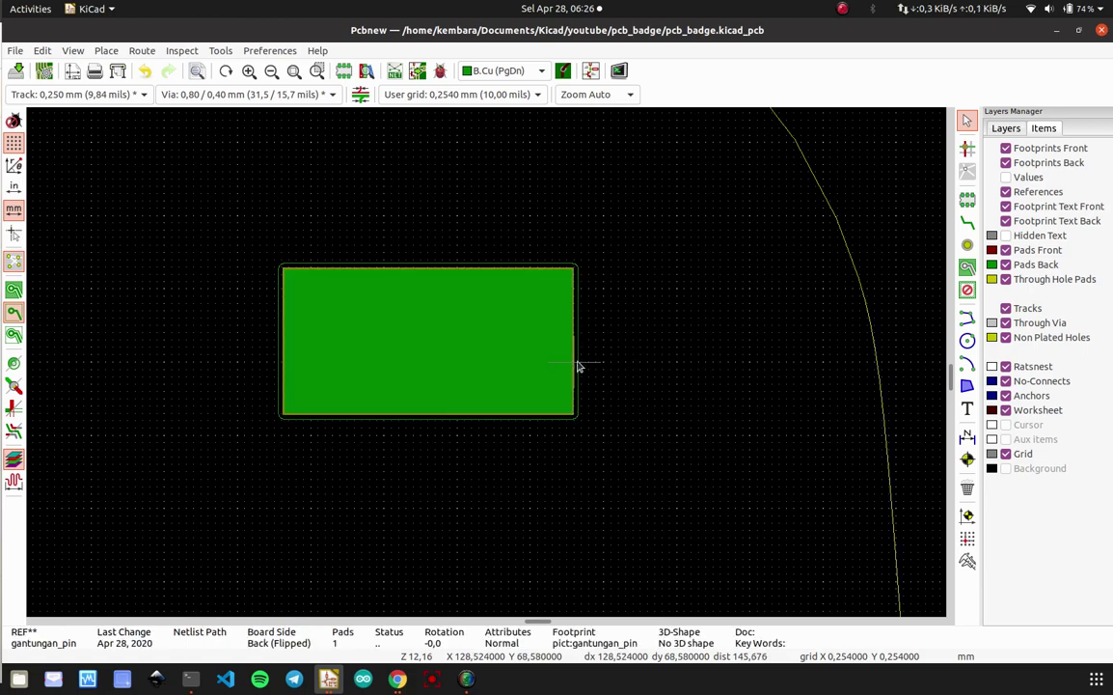
double_click(578, 367)
key(Escape)
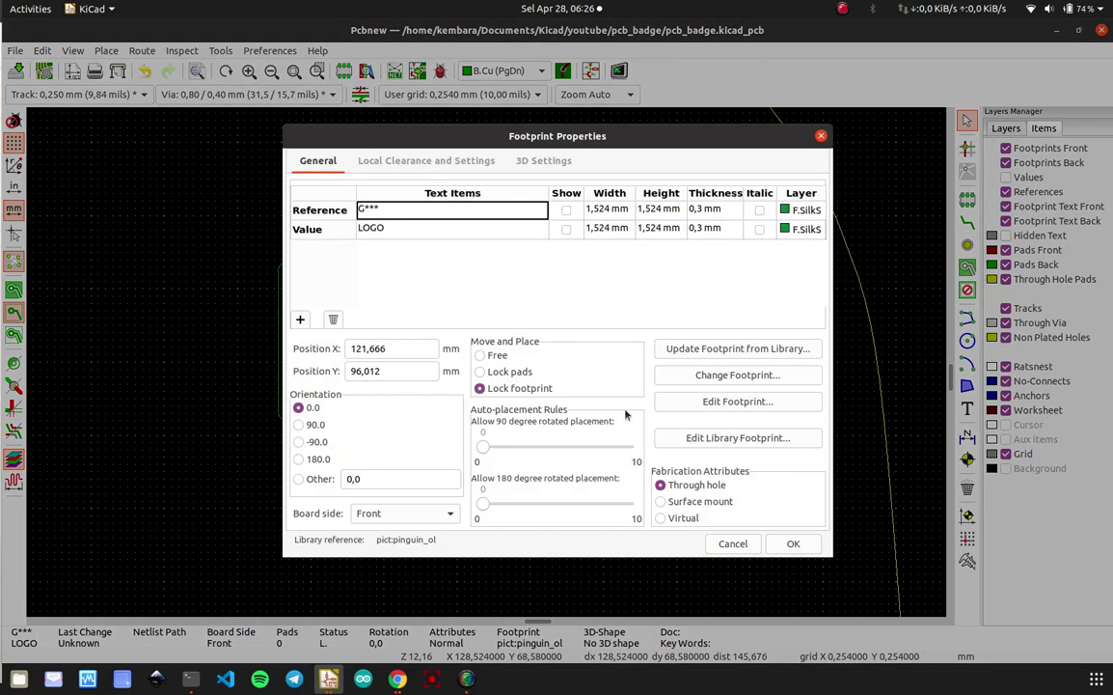
click(721, 543)
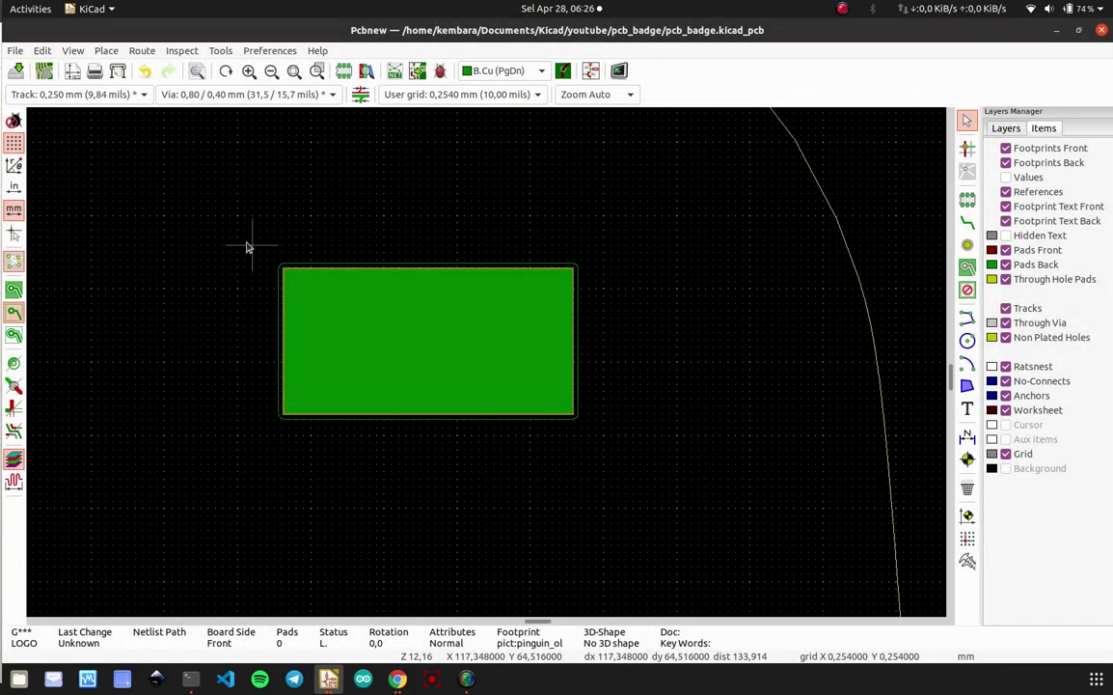
- Save the board file
key(ctrl+s)
click(524, 371)
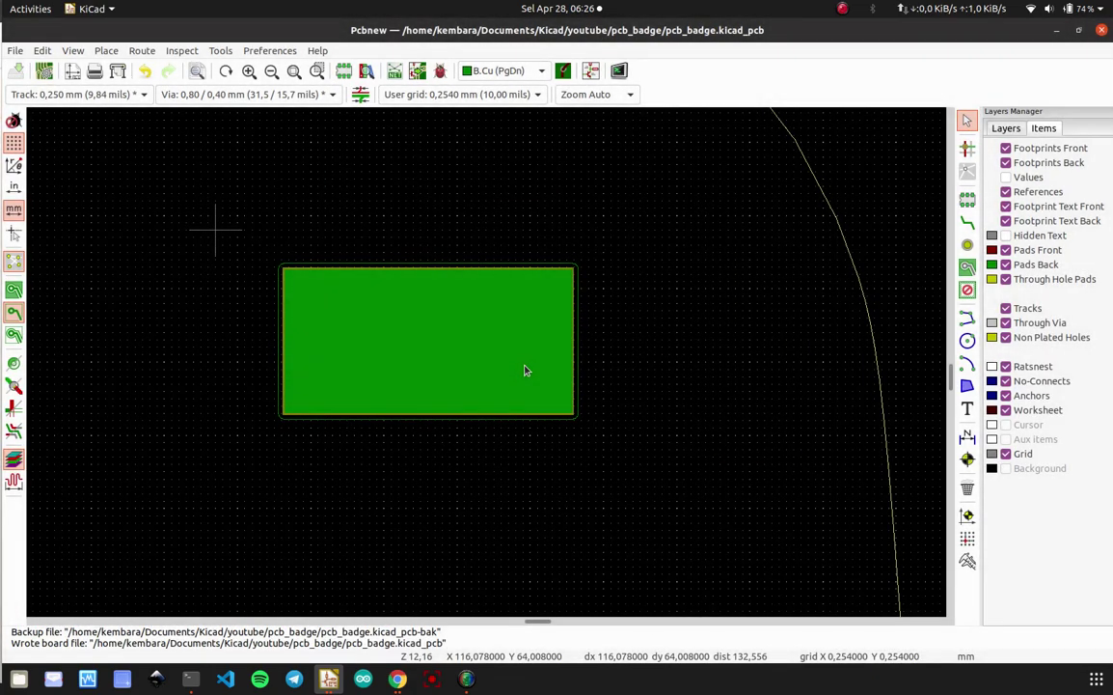
scroll(523, 371, down, 4)
scroll(488, 367, down, 2)
scroll(488, 368, up, 1)
scroll(487, 368, down, 1)
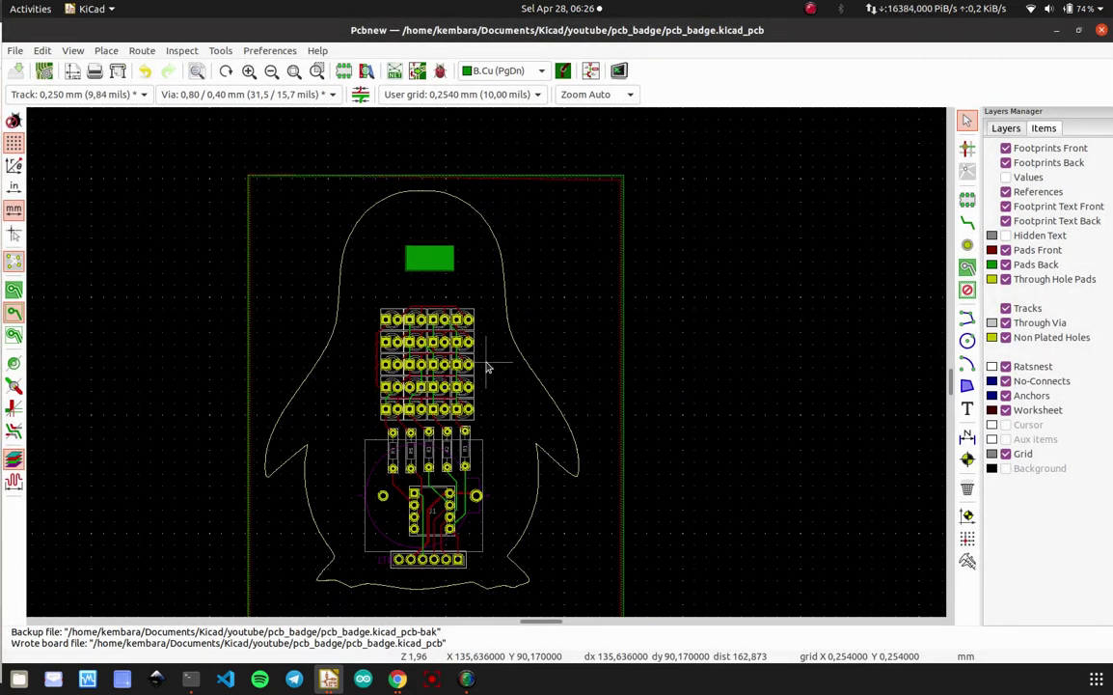
scroll(487, 367, up, 1)
double_click(435, 196)
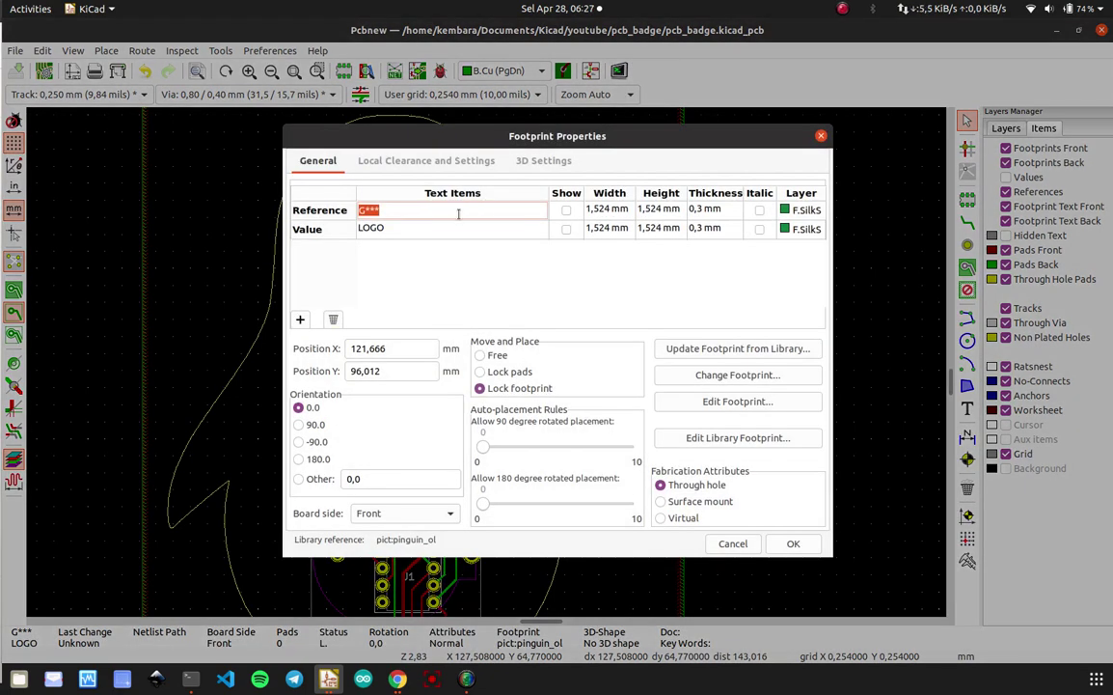
click(460, 214)
click(720, 545)
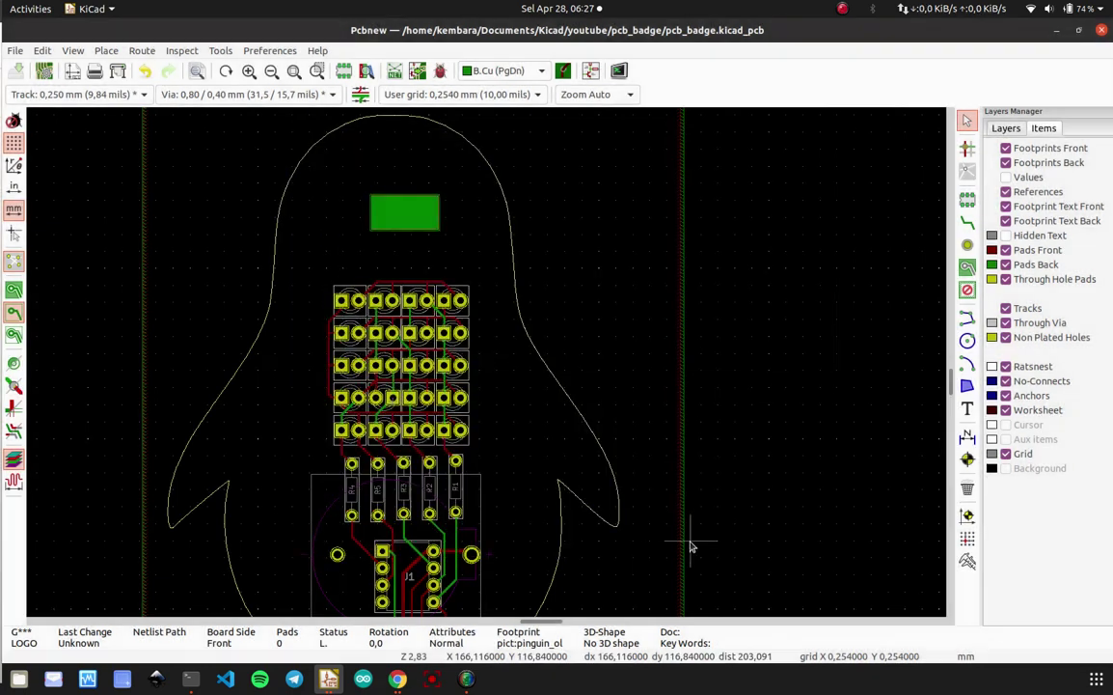
- Inspect the gantungan_pin pad and its REF** text on the back of the board in the 3D viewer
scroll(432, 231, up, 2)
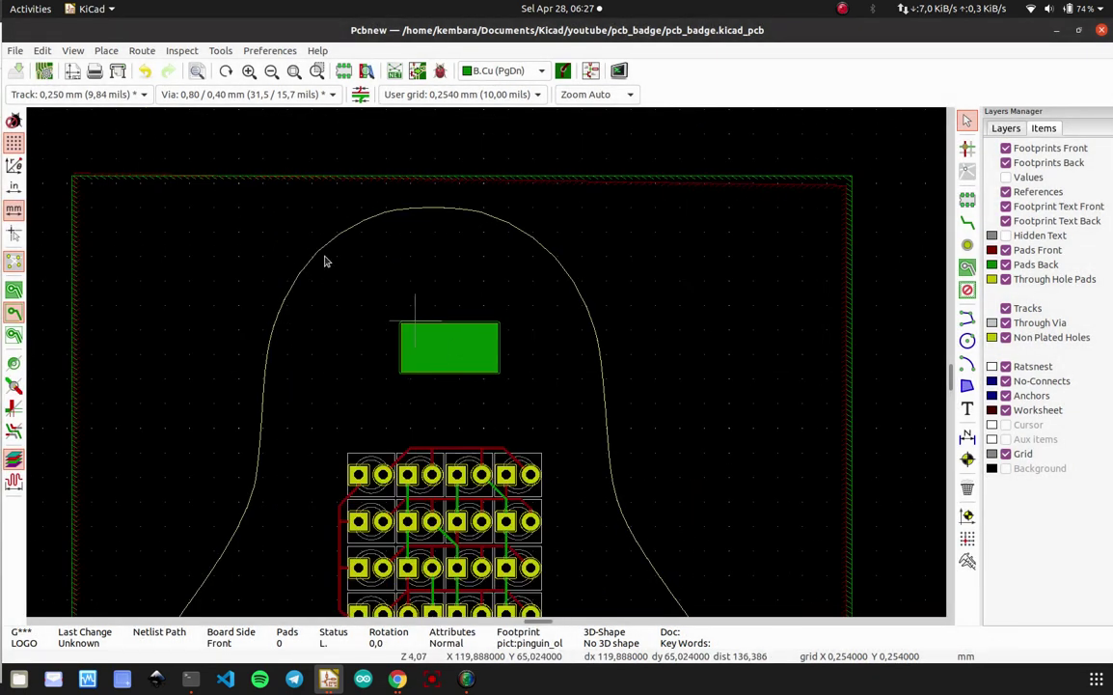
click(73, 50)
click(87, 114)
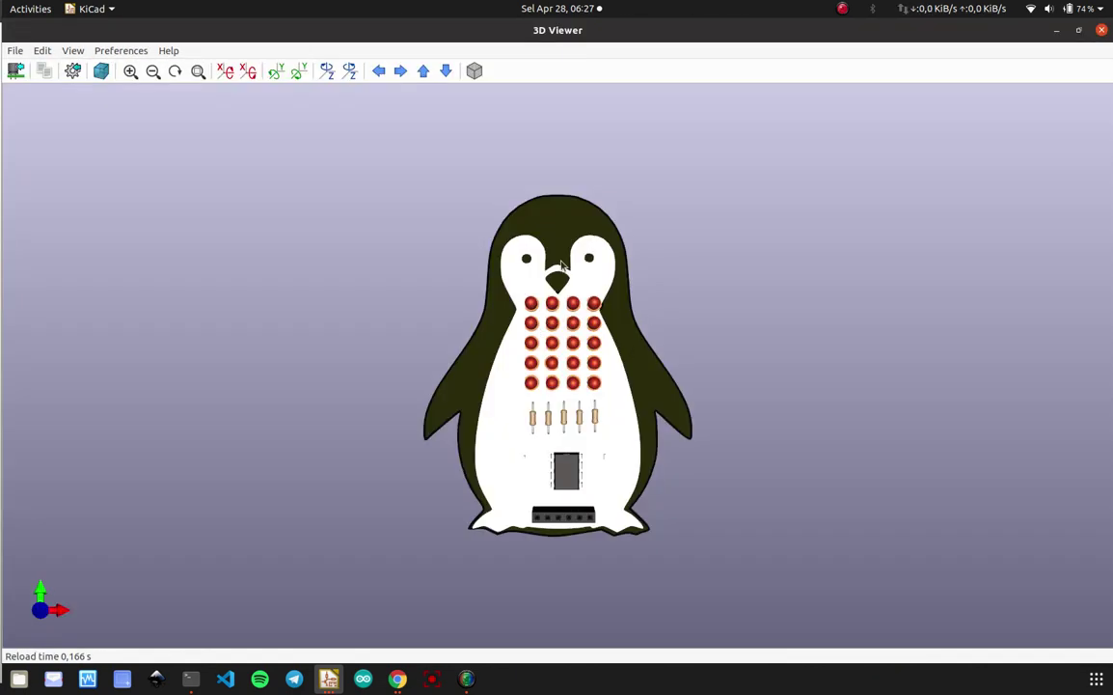
drag(562, 263, 763, 318)
scroll(694, 256, up, 3)
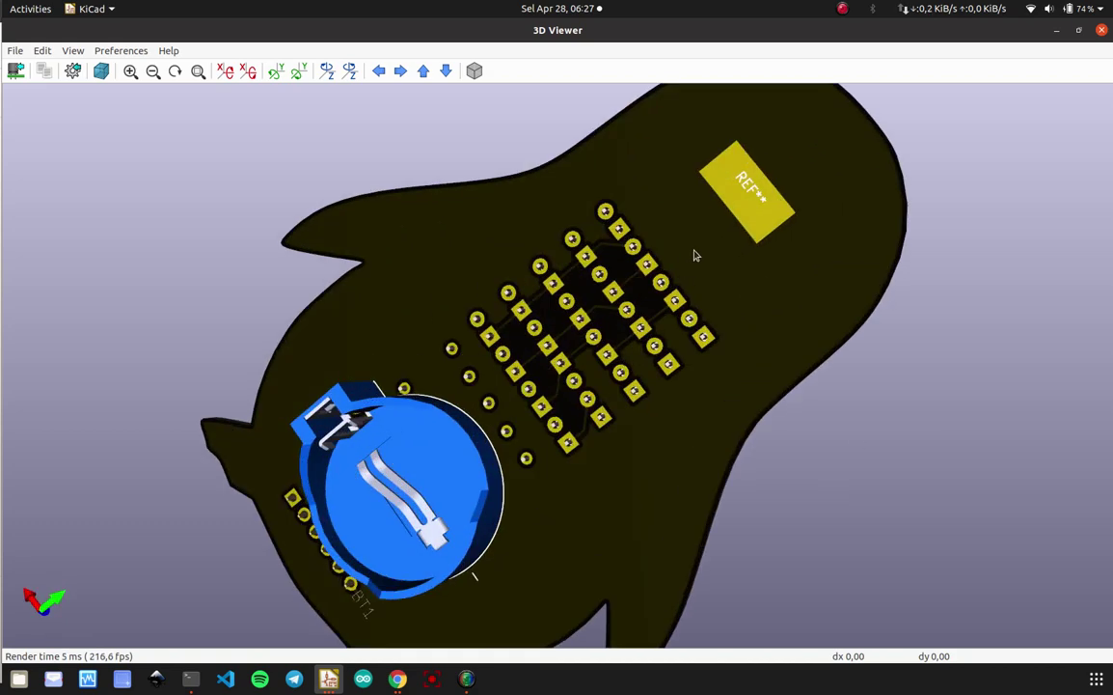
middle_drag(695, 255, 418, 428)
scroll(475, 335, up, 4)
scroll(474, 335, down, 3)
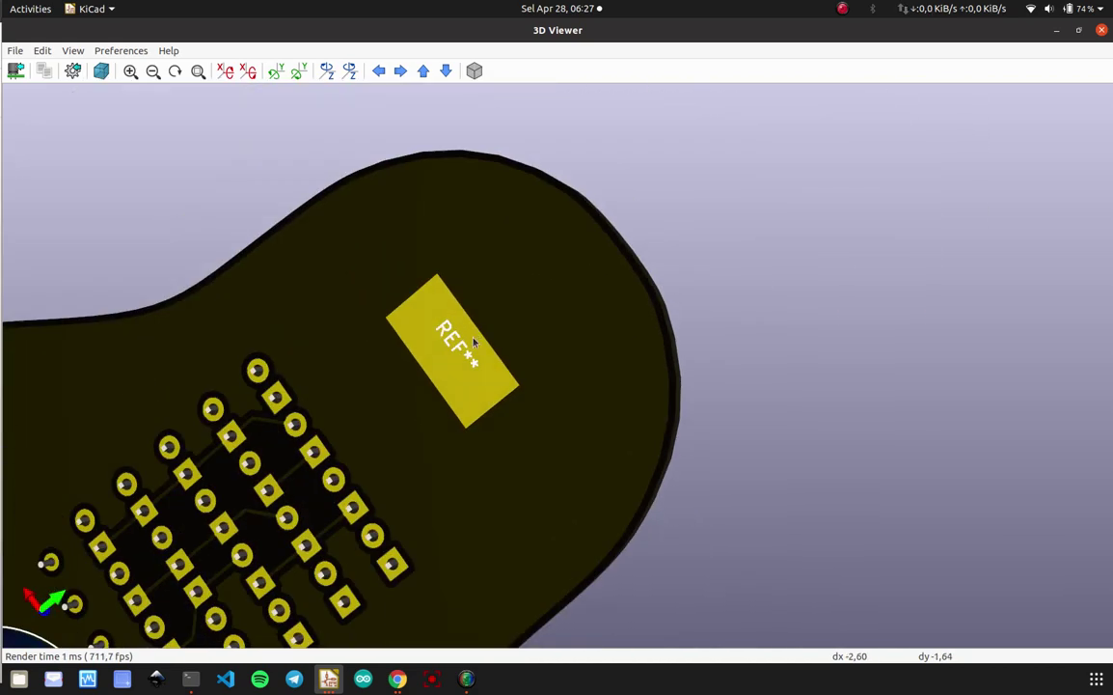
click(1103, 30)
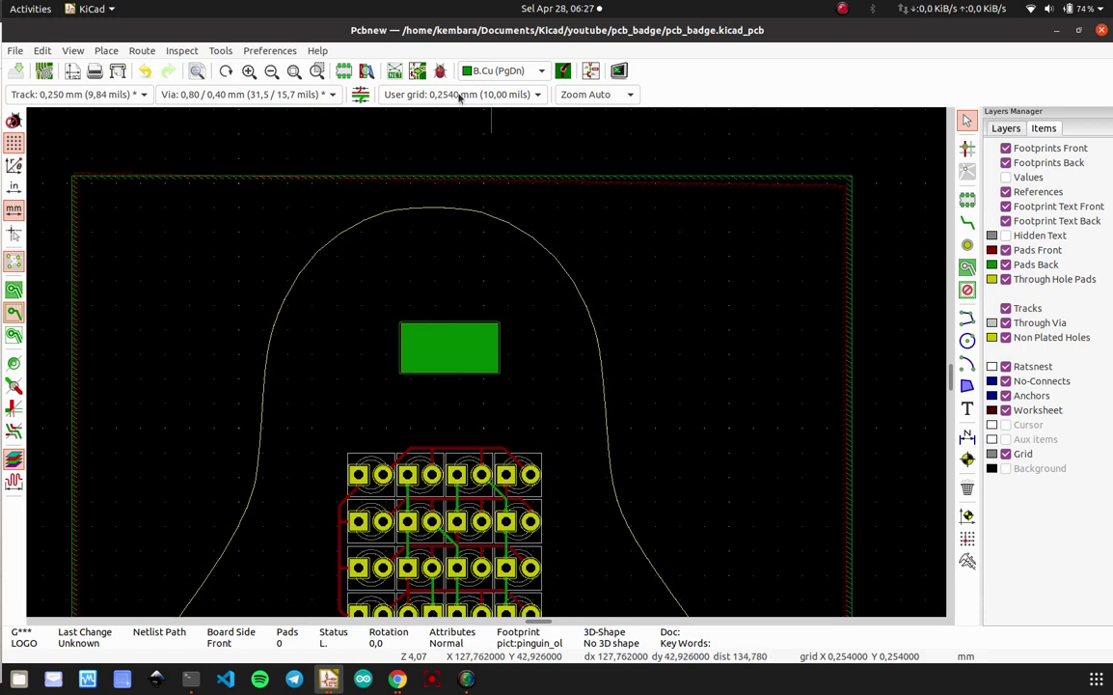
- Open the gantungan_pin footprint from the pict library in the Footprint Editor
click(344, 70)
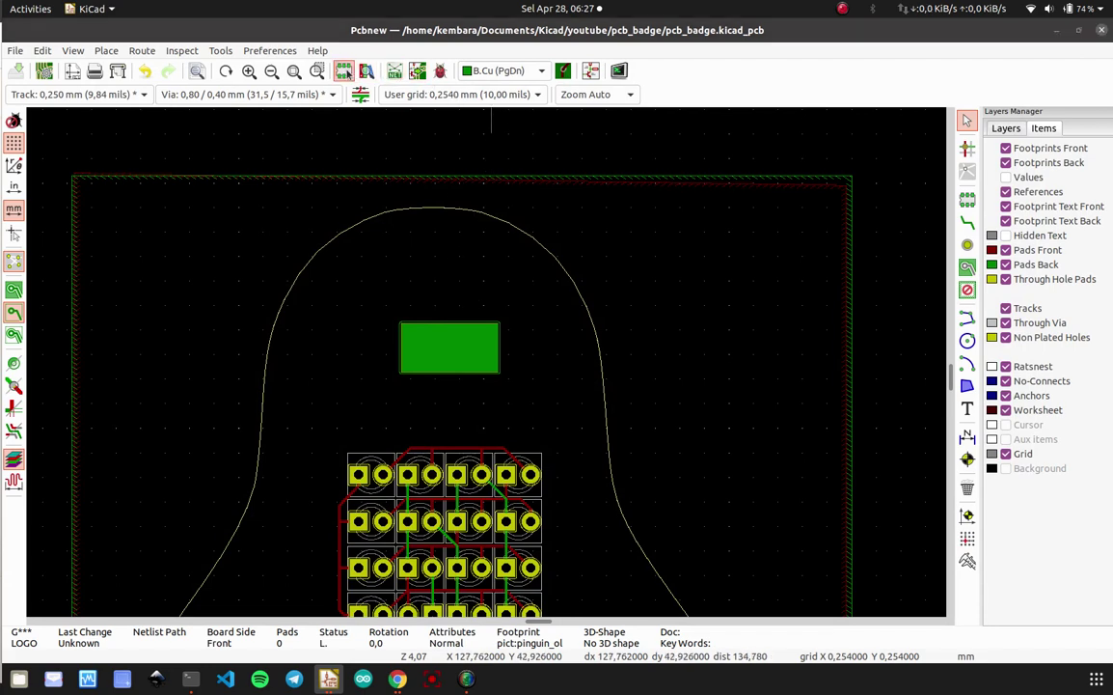
click(47, 206)
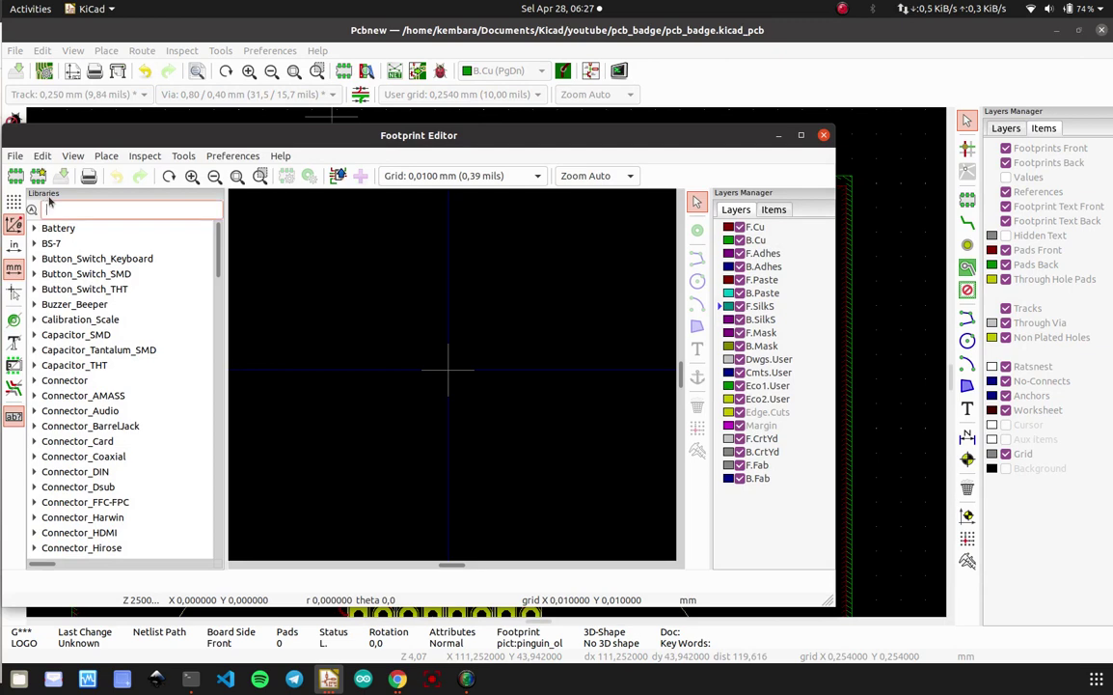
text(gantun)
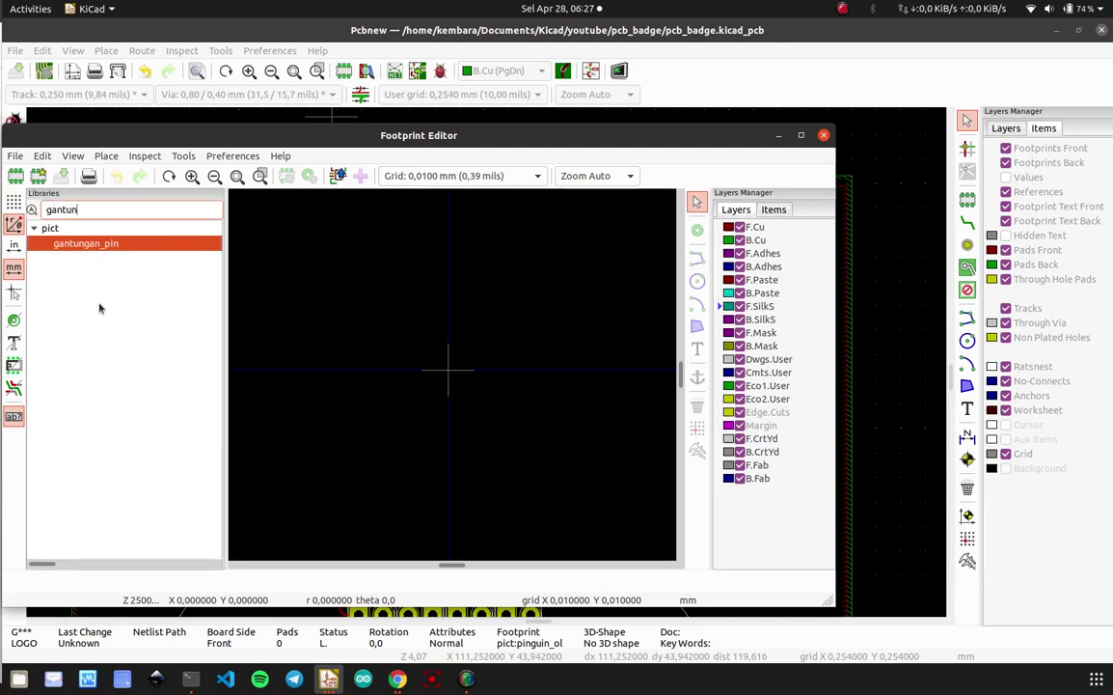
double_click(146, 245)
- Try to pick out the REF** reference text from the items overlapping on the pad
click(451, 385)
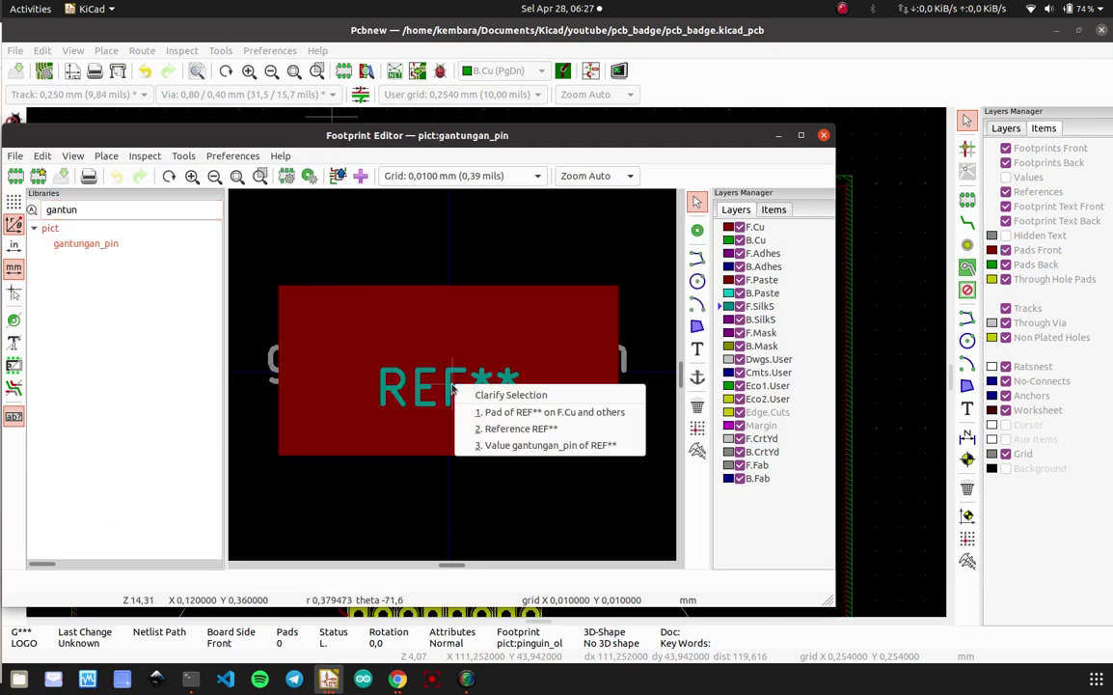
click(486, 428)
key(Escape)
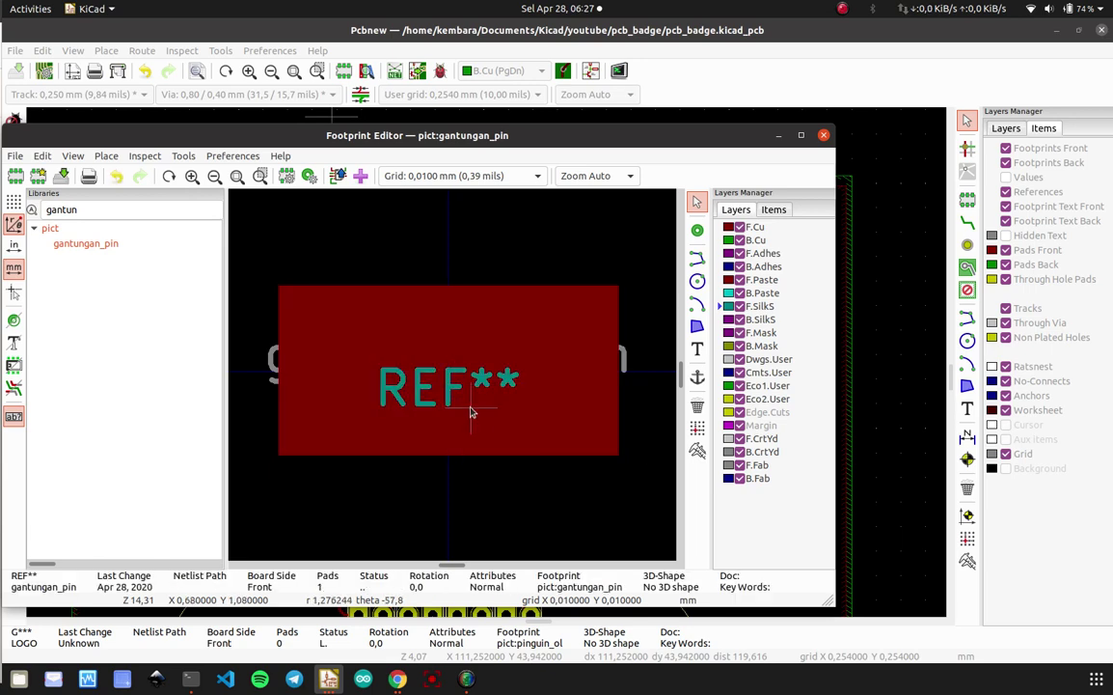
click(452, 378)
click(479, 418)
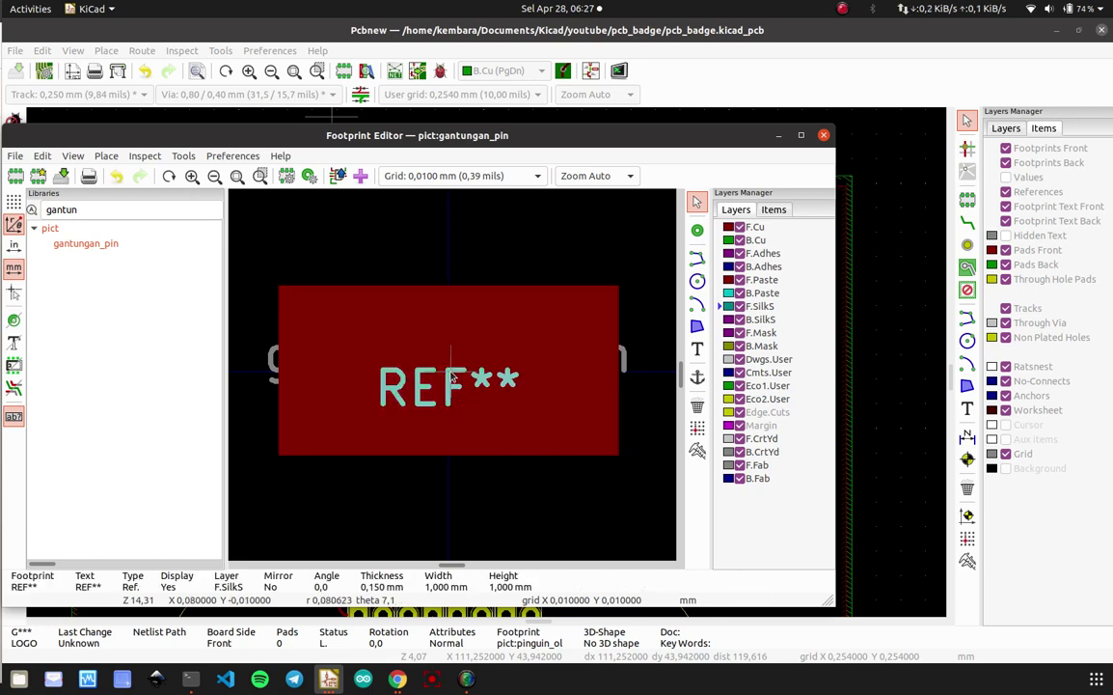
key(Escape)
click(451, 378)
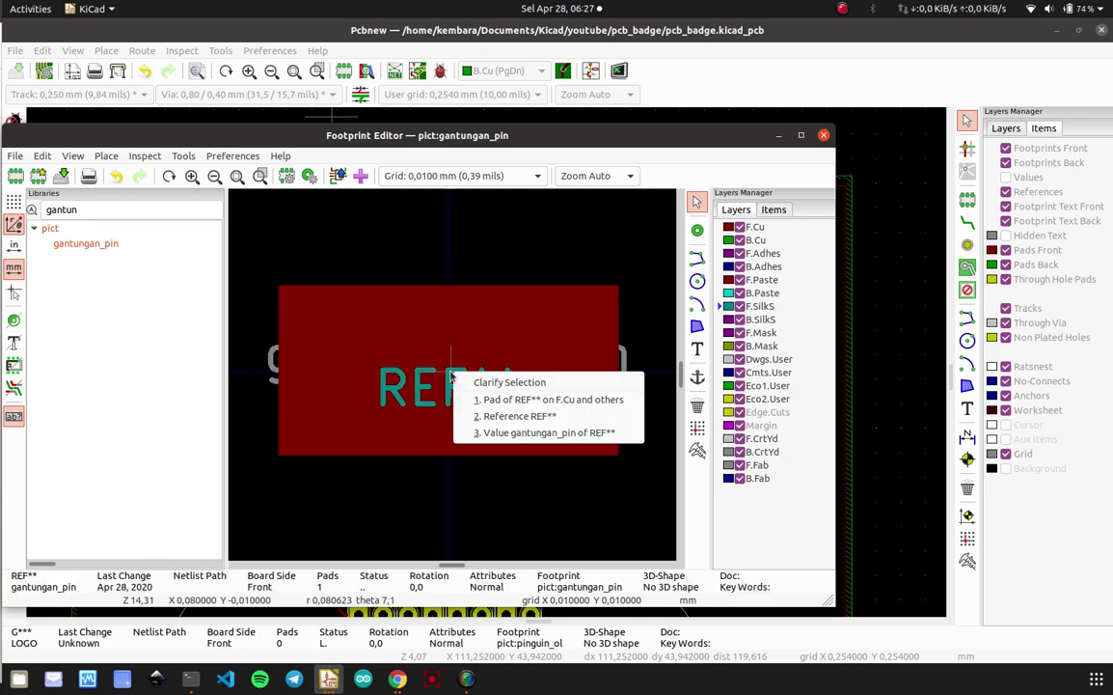
key(Down)
key(Down)
key(Escape)
click(451, 378)
key(Down)
key(Down)
key(Escape)
click(451, 378)
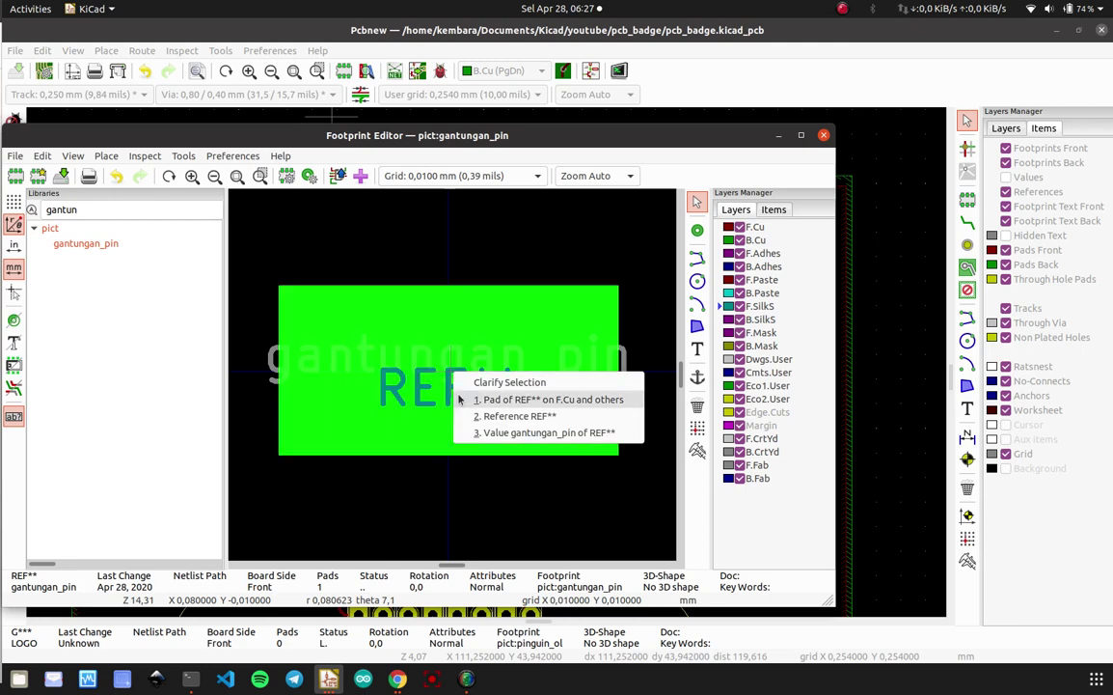
click(467, 416)
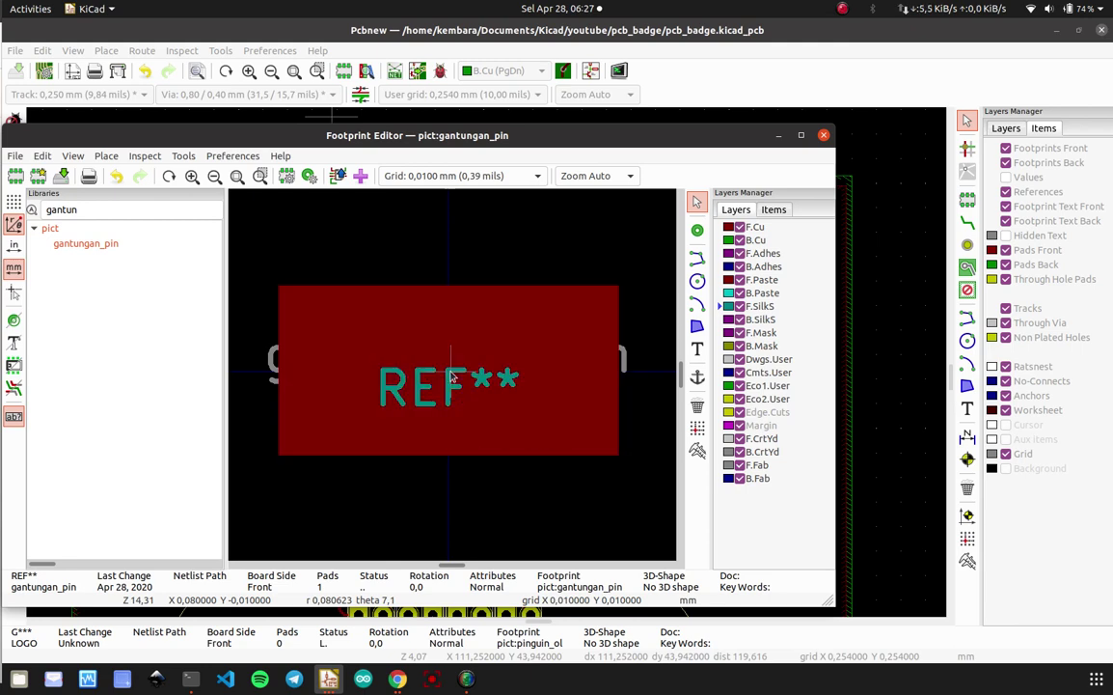
- Move the REF** reference text off the pad to just below it
click(451, 378)
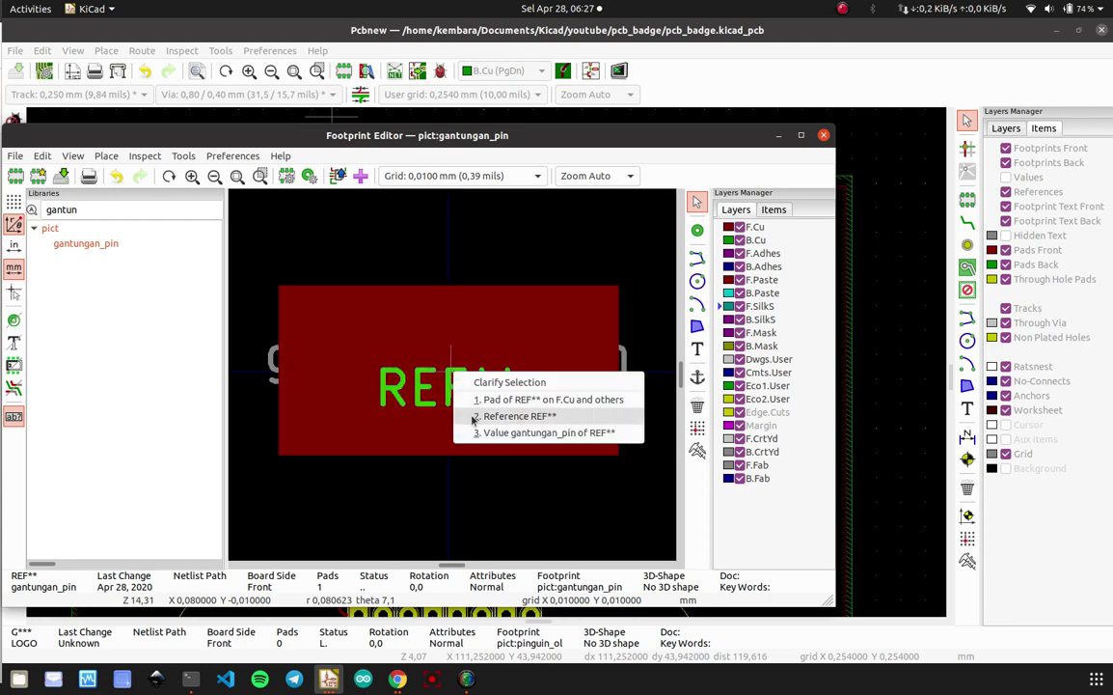
click(473, 420)
click(450, 501)
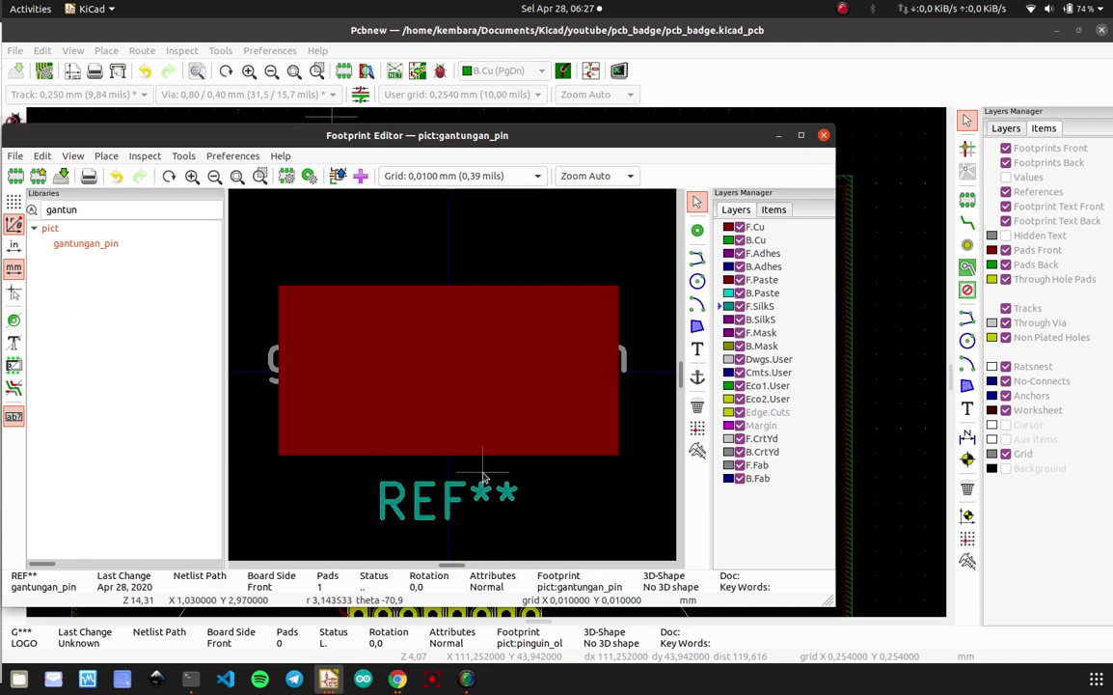
- Move the gantungan_pin value text to just above the pad, save the footprint and close the Footprint Editor
click(626, 363)
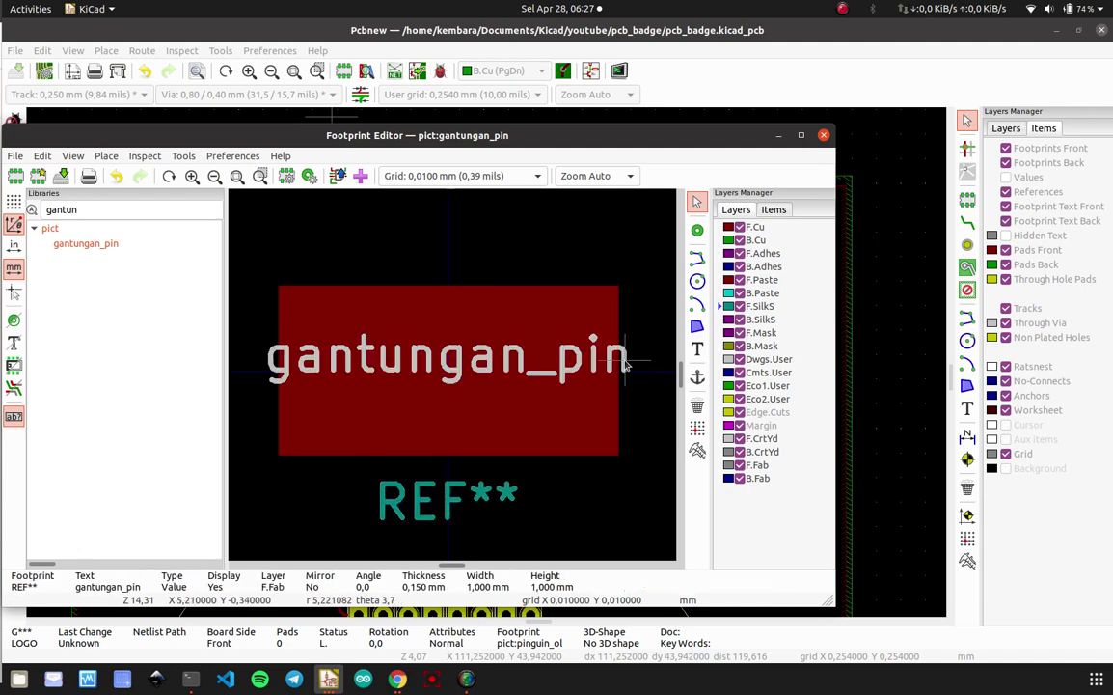
key(m)
click(451, 242)
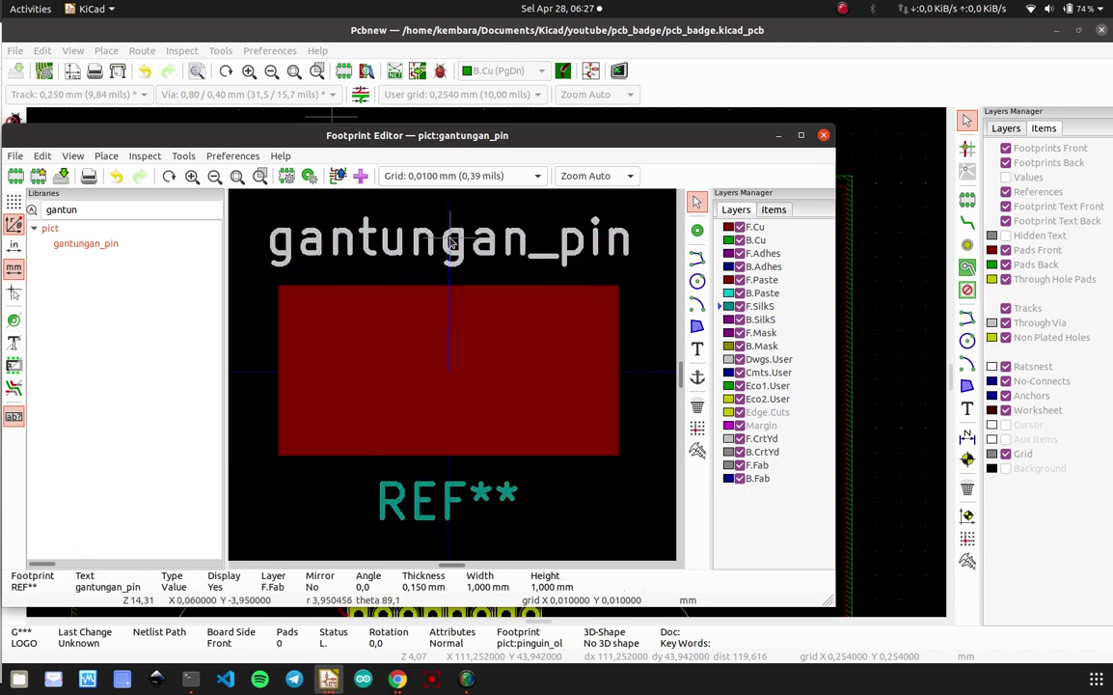
click(824, 137)
- Delete the old gantungan_pin footprint from the penguin's head on the board
click(434, 359)
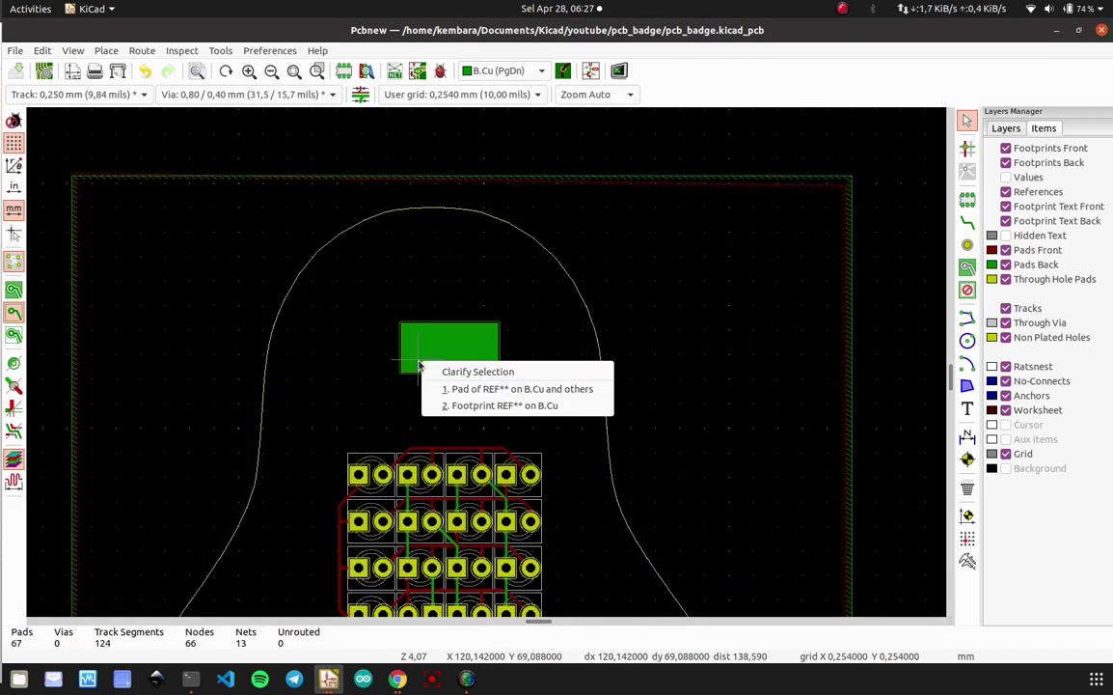
click(455, 387)
key(Delete)
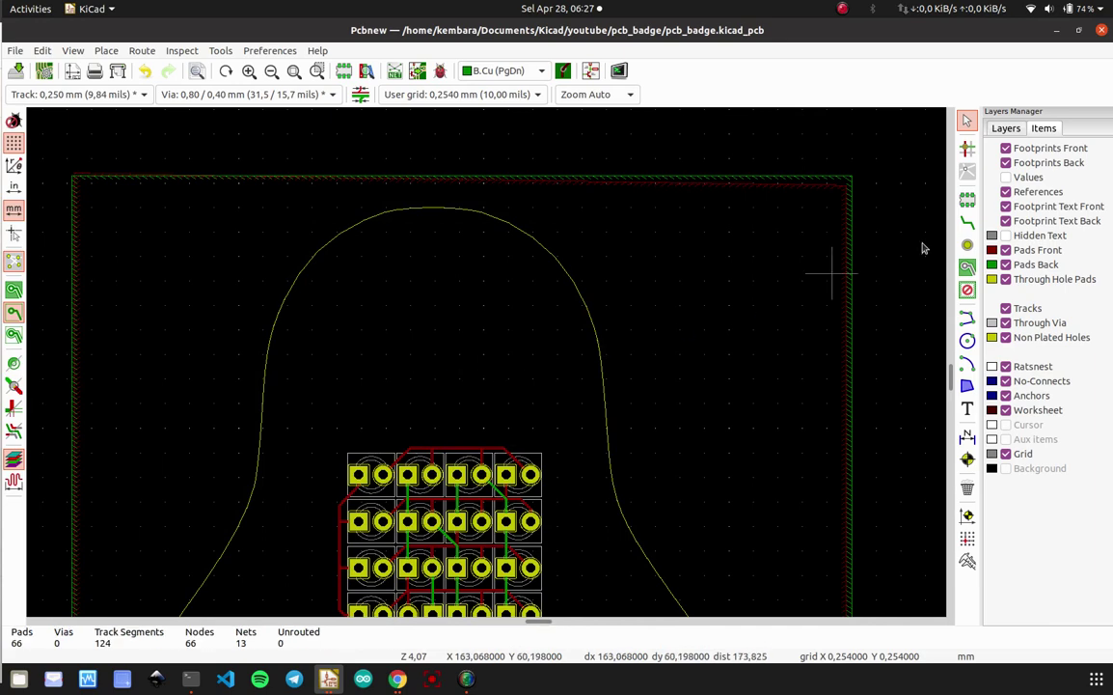
- Place the updated gantungan_pin footprint in the penguin's head, centred above the LED matrix
click(968, 200)
click(376, 325)
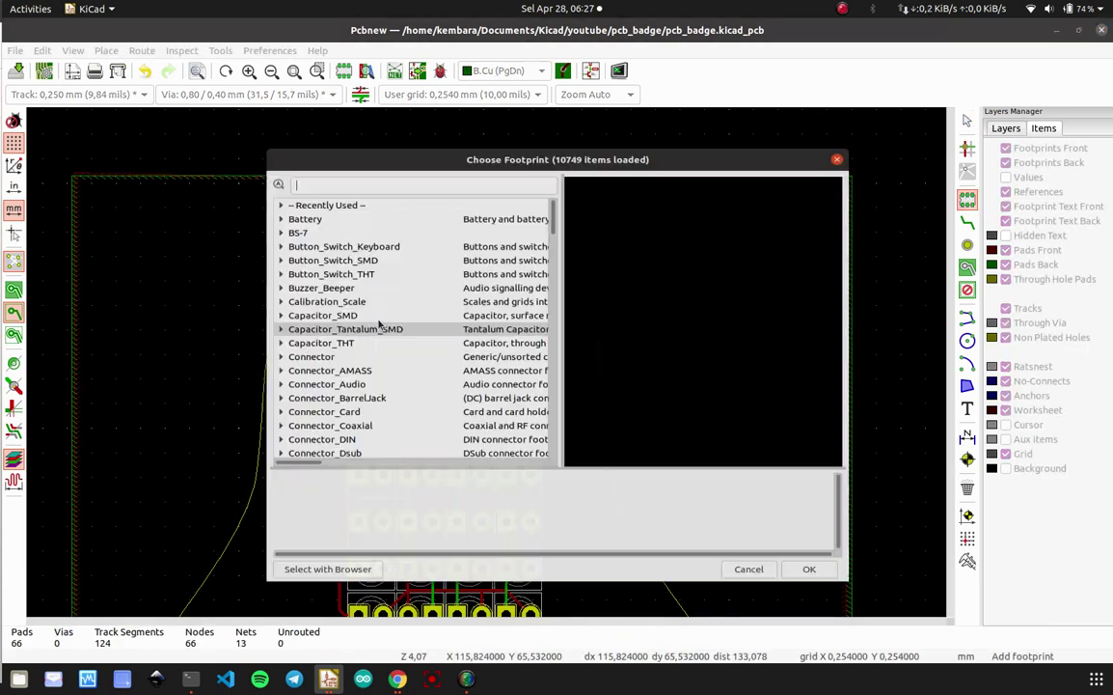
text(gantun)
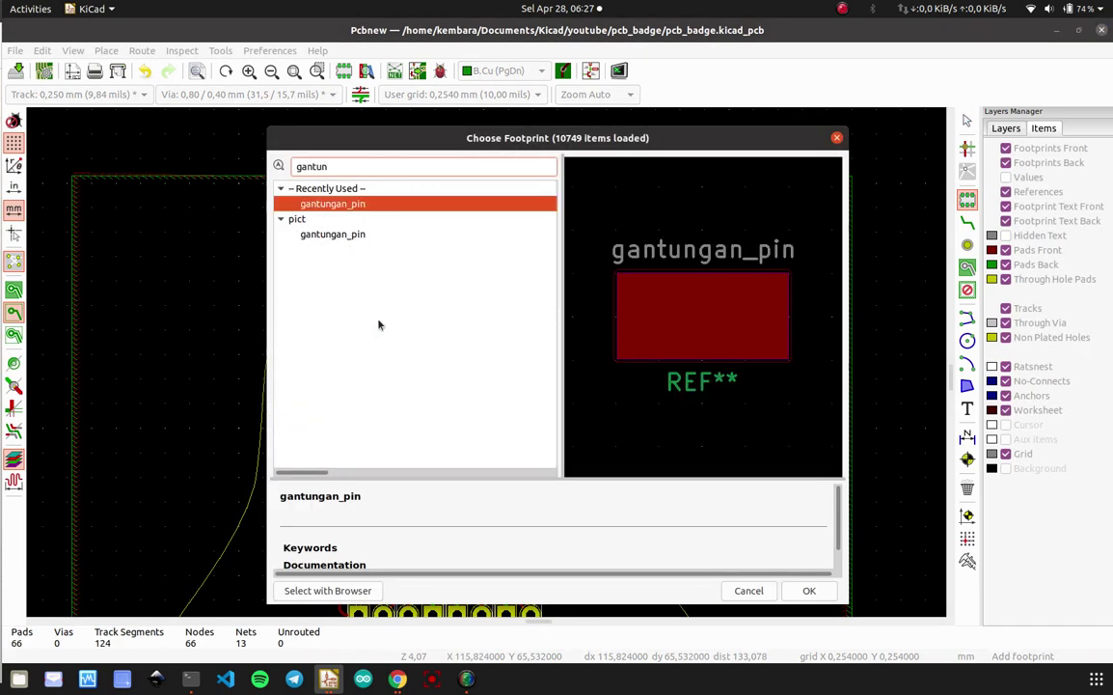
click(350, 209)
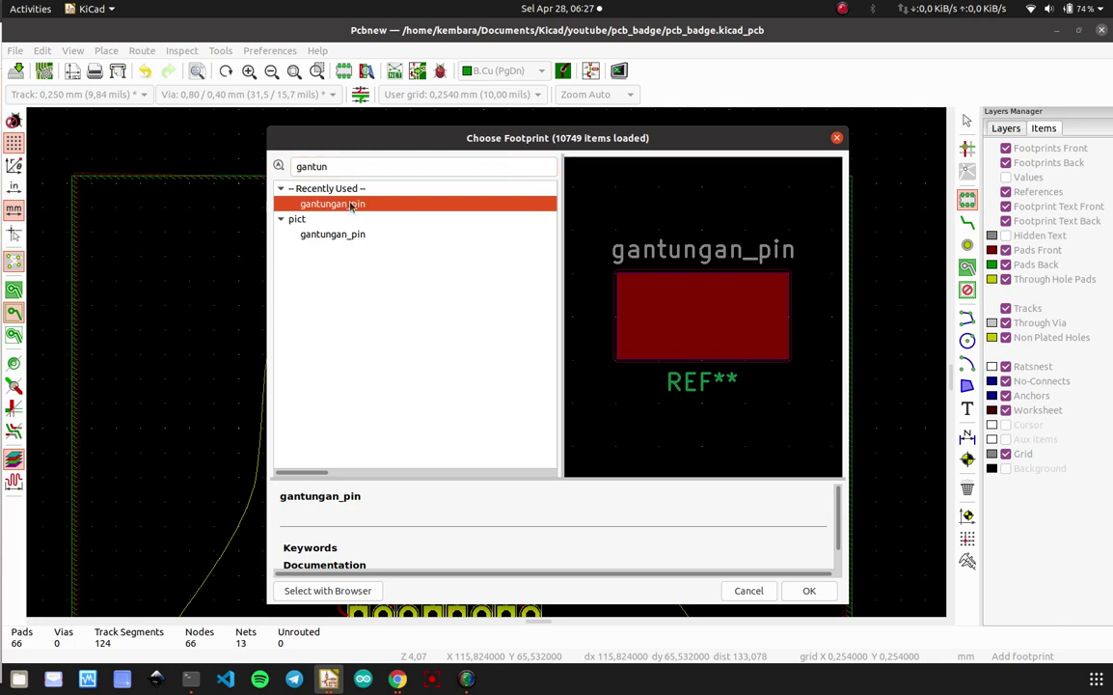
double_click(353, 205)
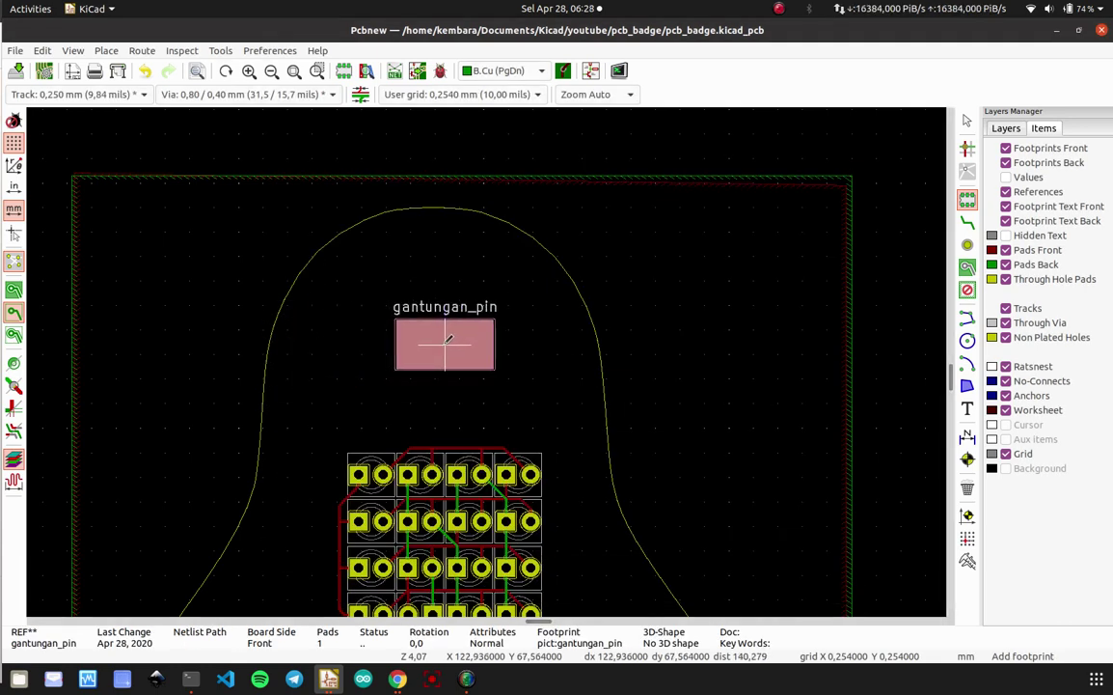
click(438, 334)
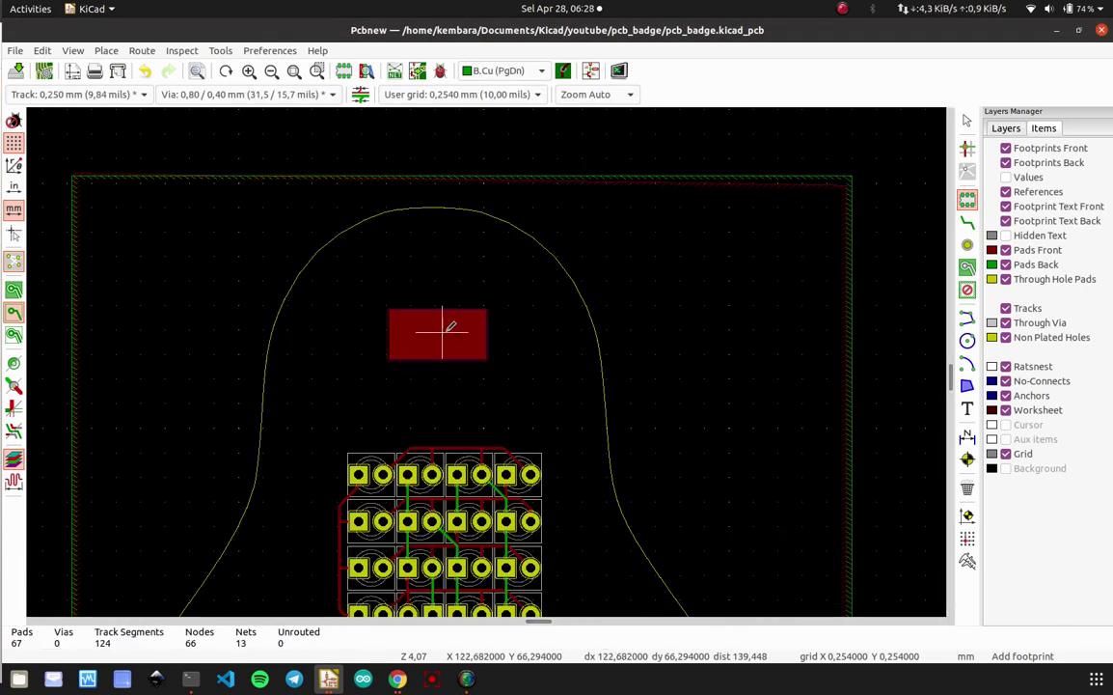
key(Escape)
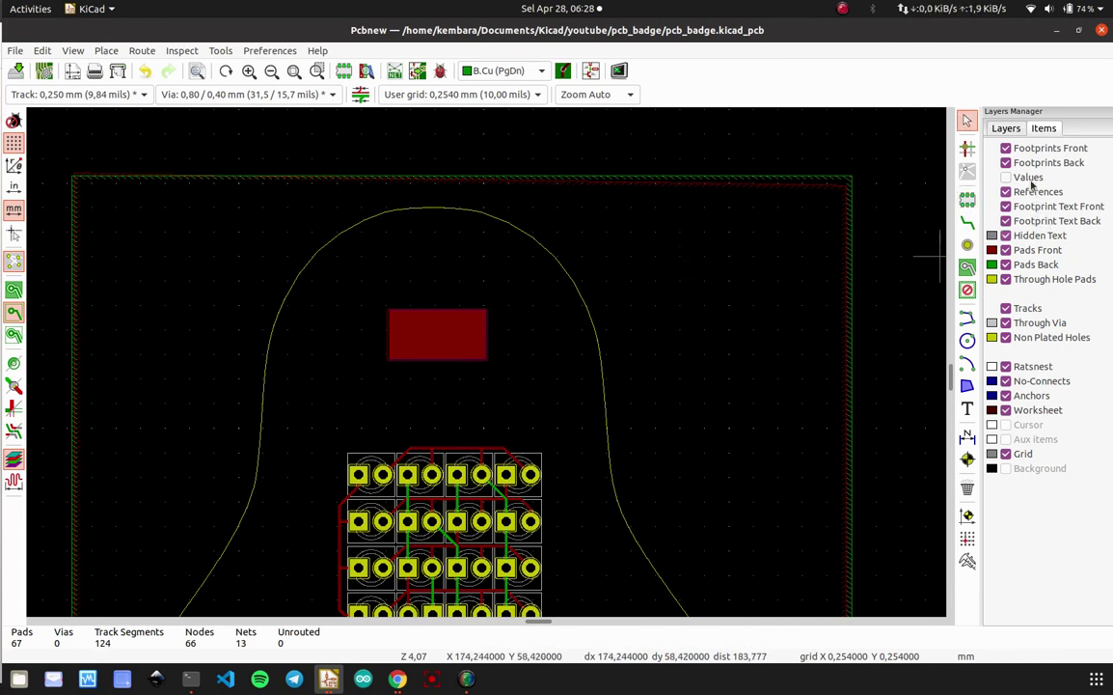
- Show the footprint values on the board
click(1031, 183)
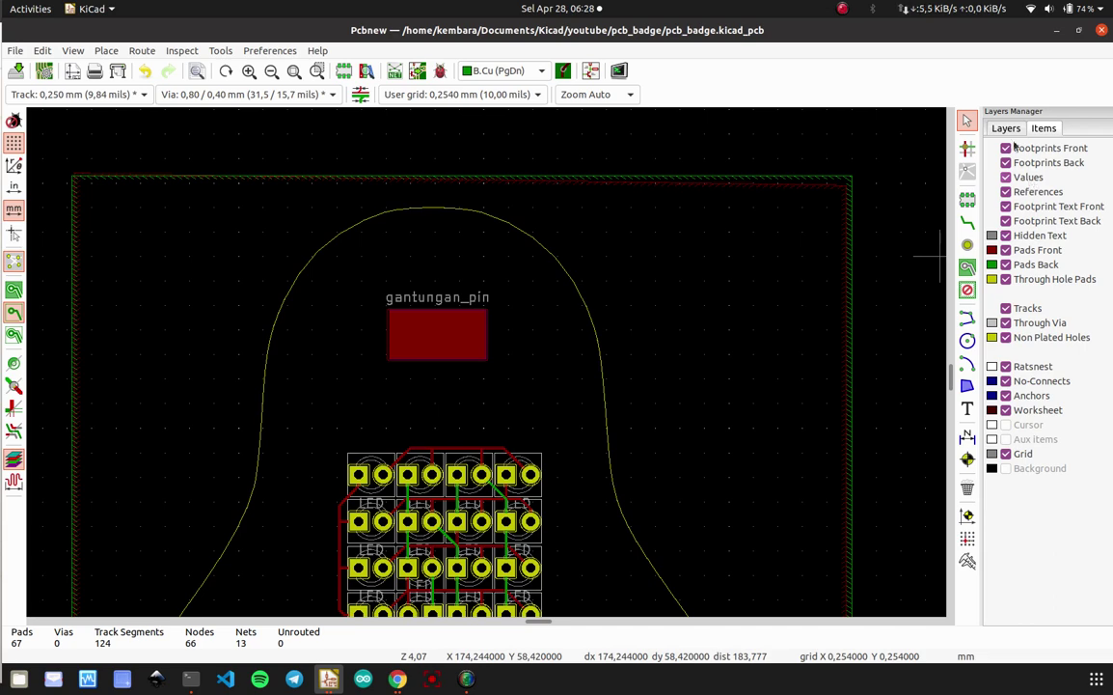
click(1008, 128)
click(1041, 129)
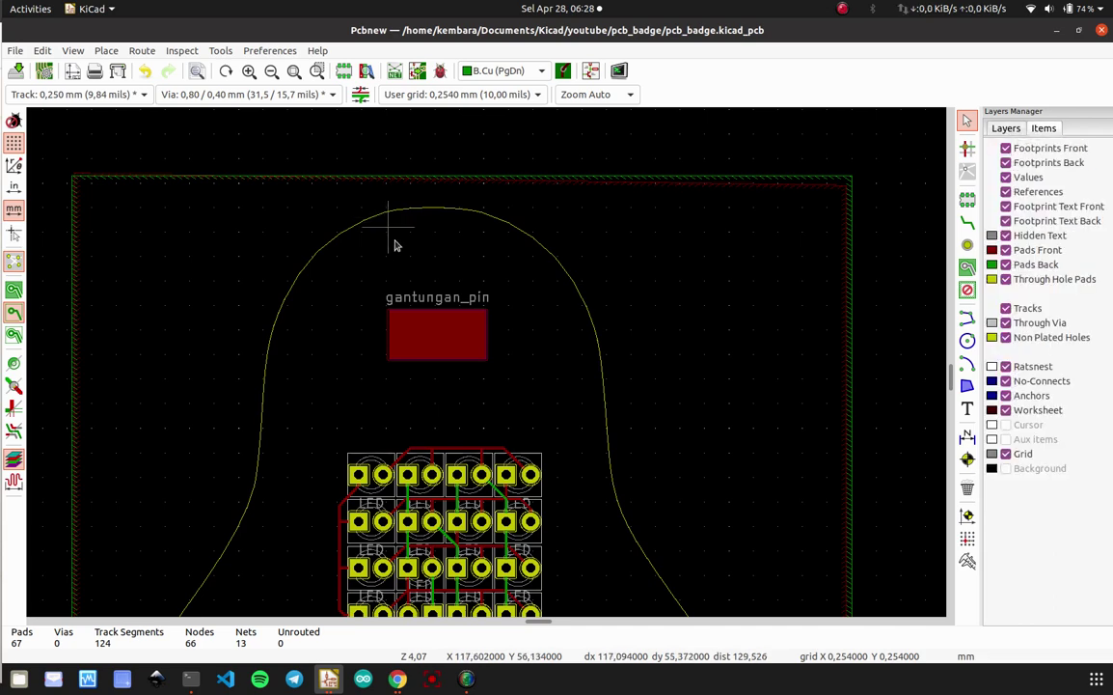
- Flip the gantungan_pin footprint in the penguin's head to the back side and save the board
click(433, 334)
click(458, 358)
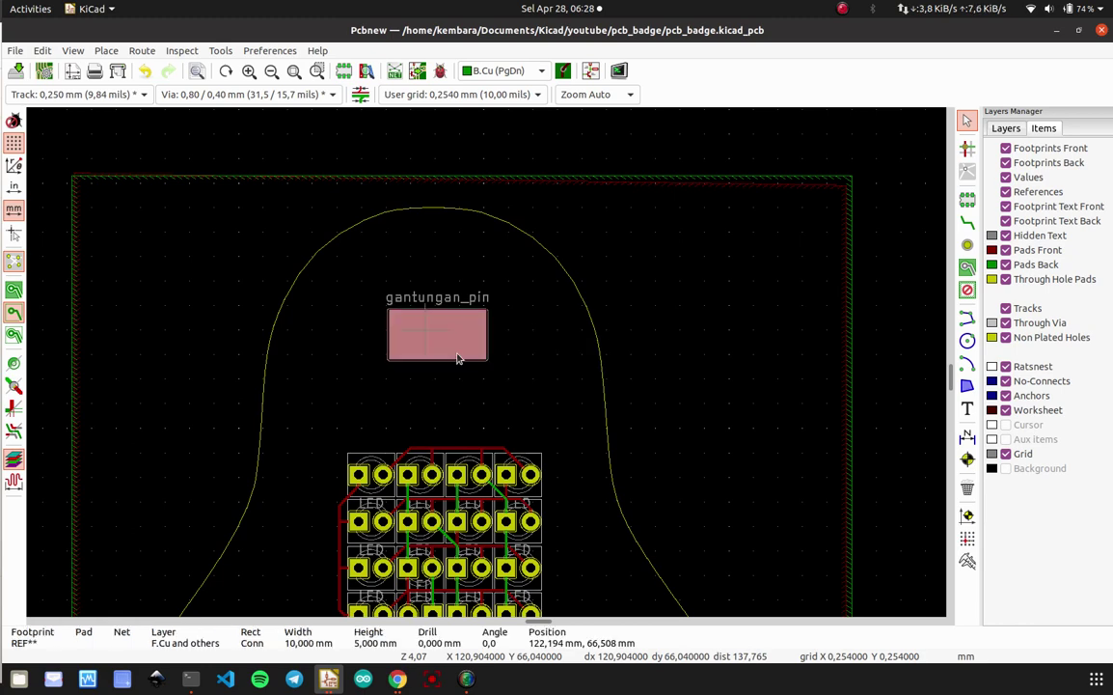
key(f)
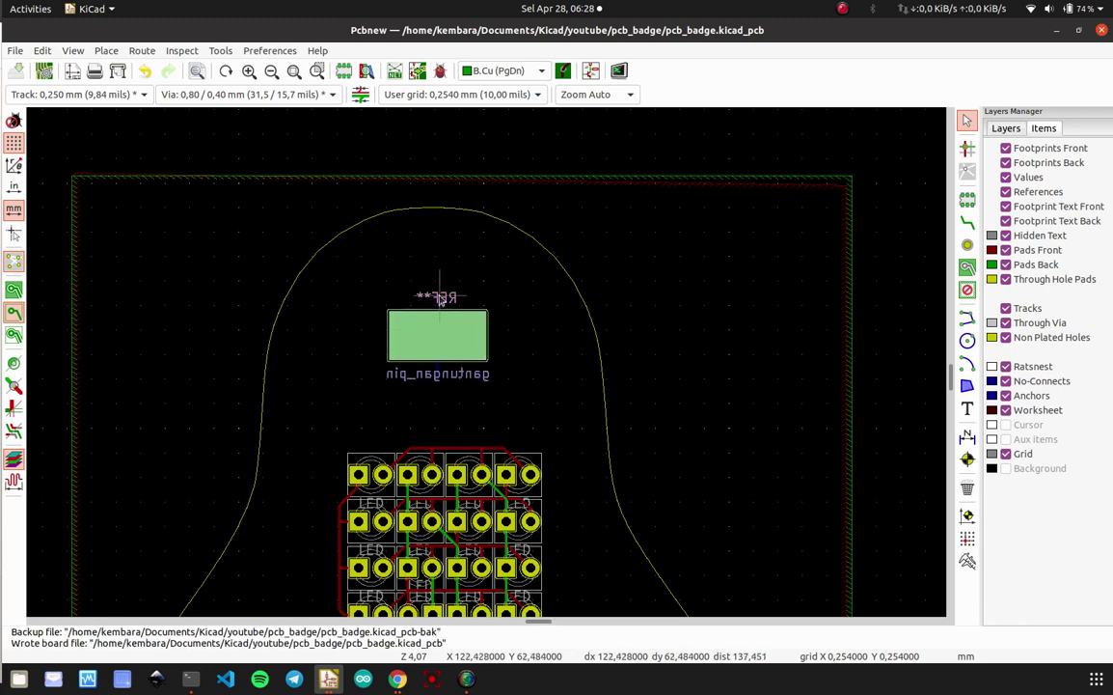
- Make the REF** reference and the gantungan_pin value text of the flipped pad invisible, and save the board
double_click(439, 298)
click(603, 282)
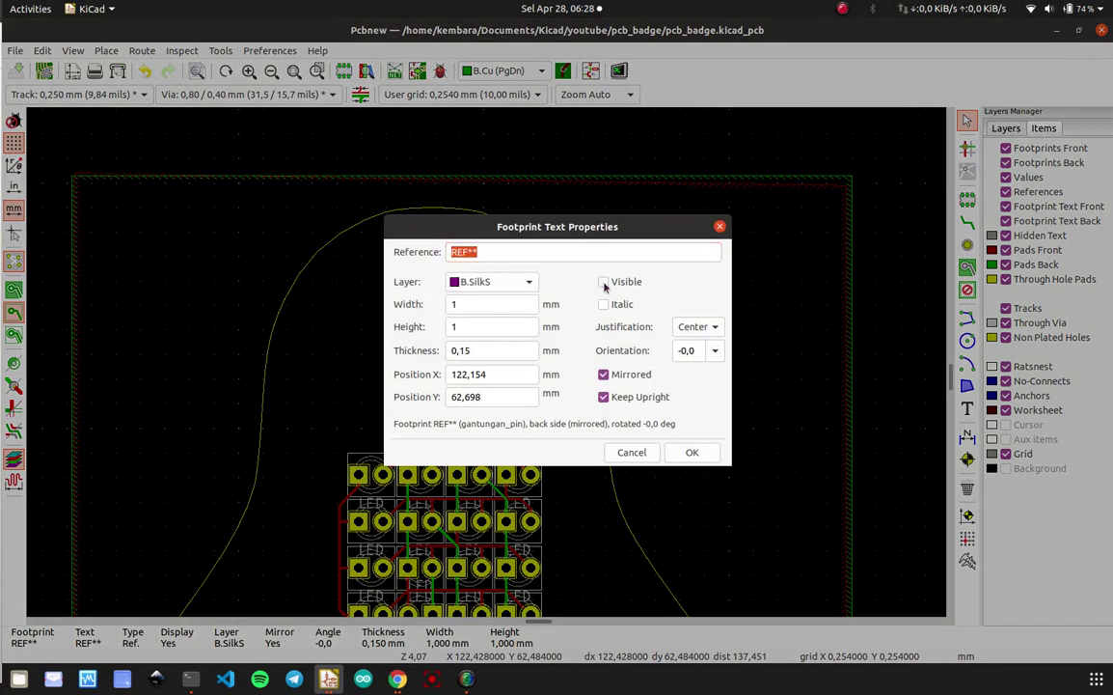
click(703, 458)
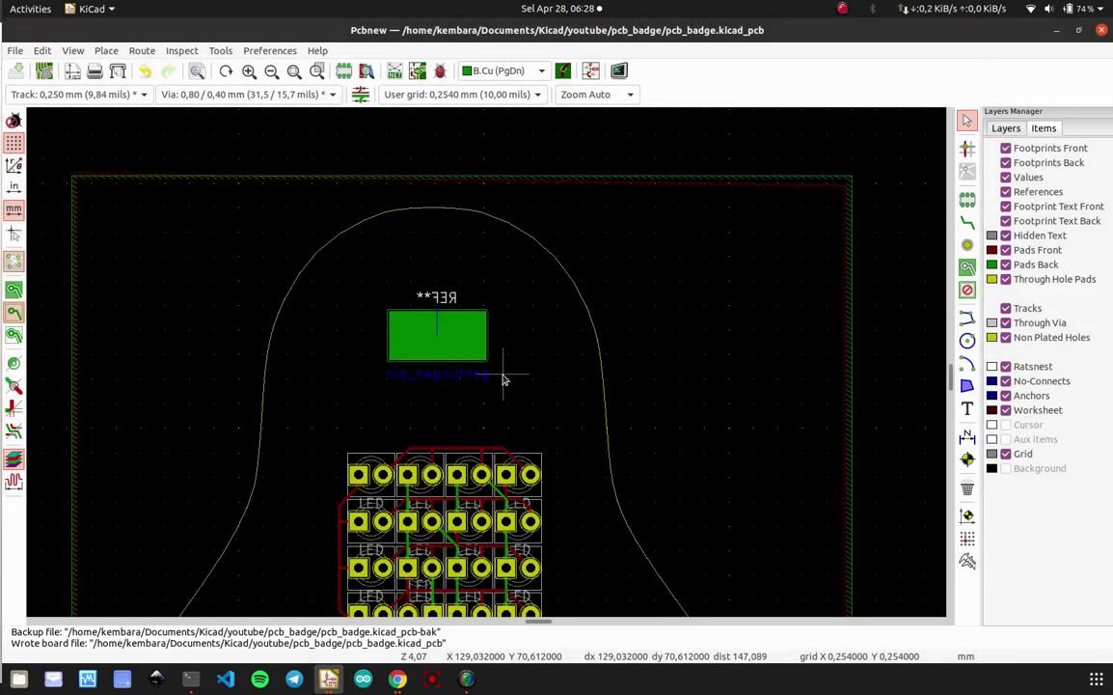
double_click(525, 346)
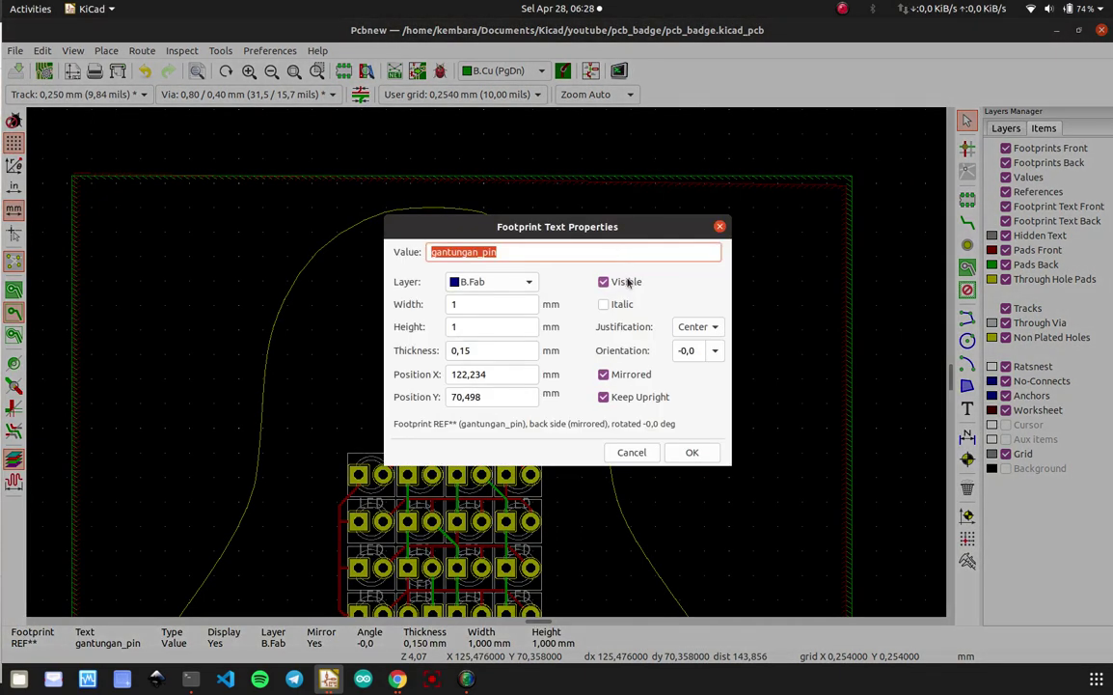
click(627, 282)
click(691, 452)
key(ctrl+s)
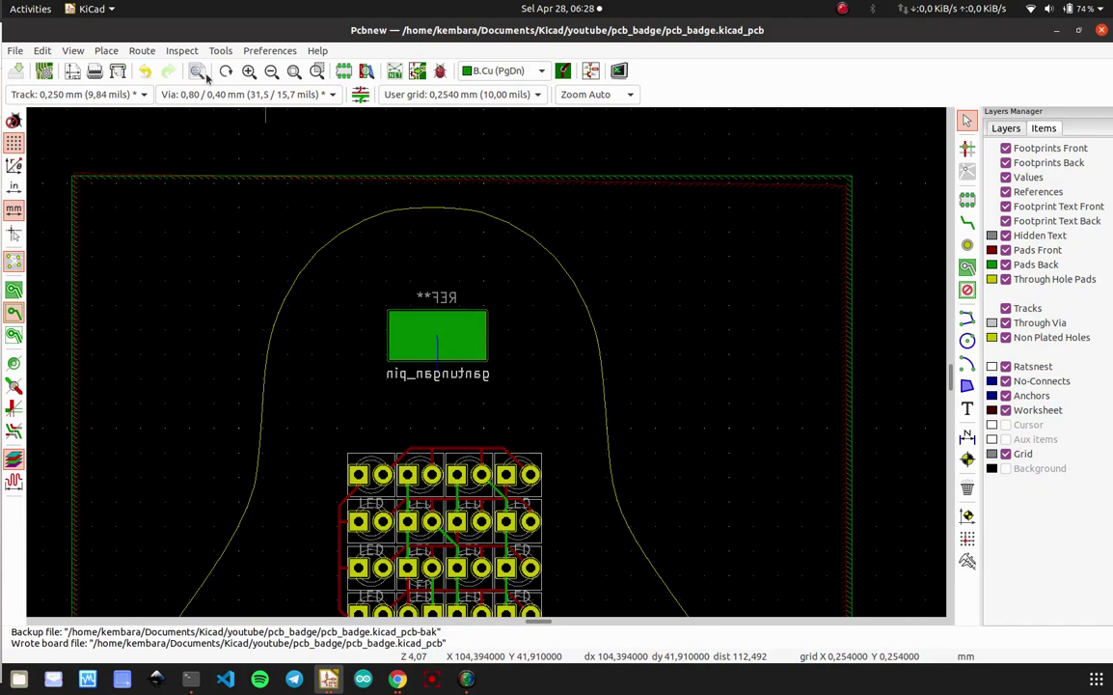
- Open the 3D view and examine the bare pad on the back of the penguin's head
click(72, 50)
click(95, 113)
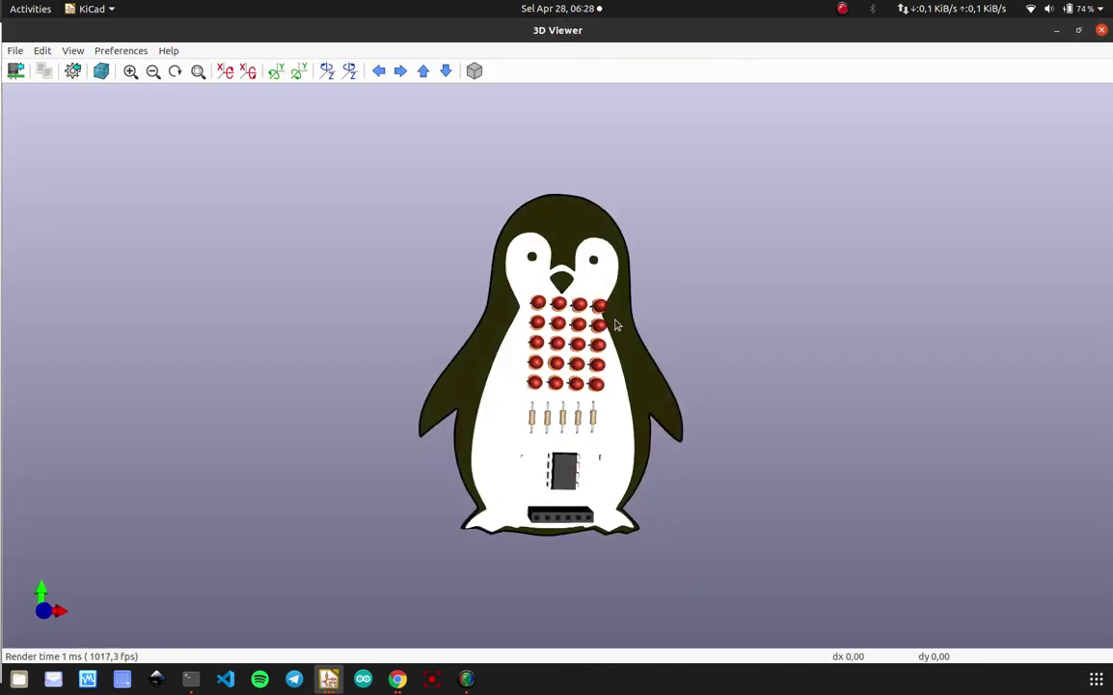
drag(616, 325, 671, 298)
scroll(659, 251, up, 4)
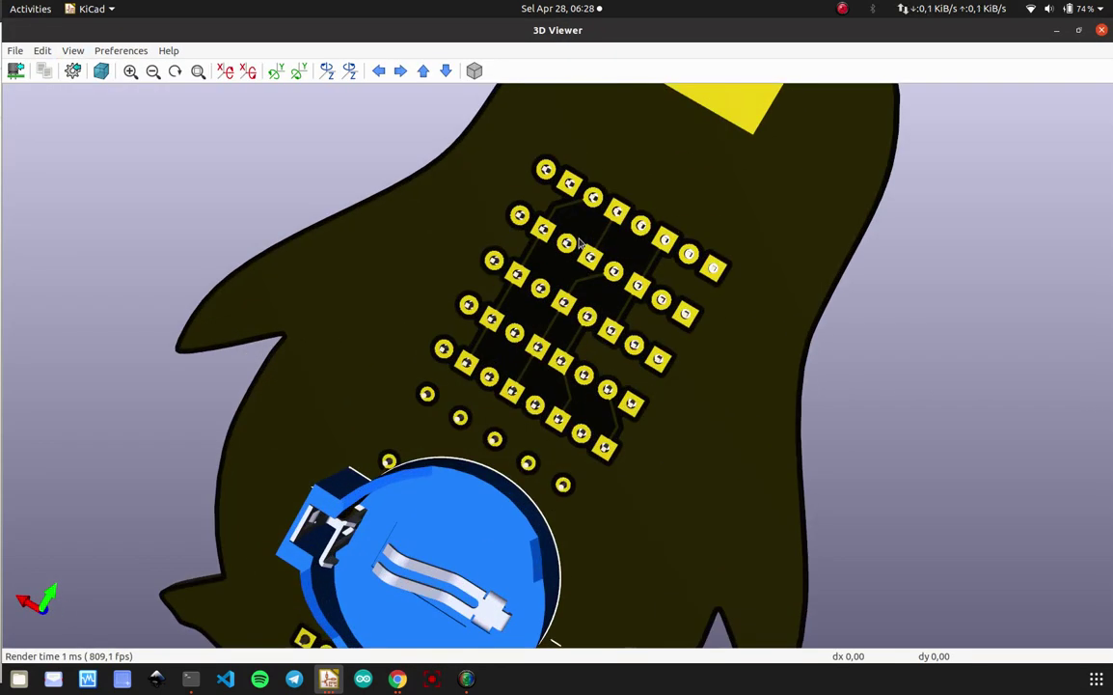
scroll(725, 316, down, 5)
drag(760, 196, 718, 200)
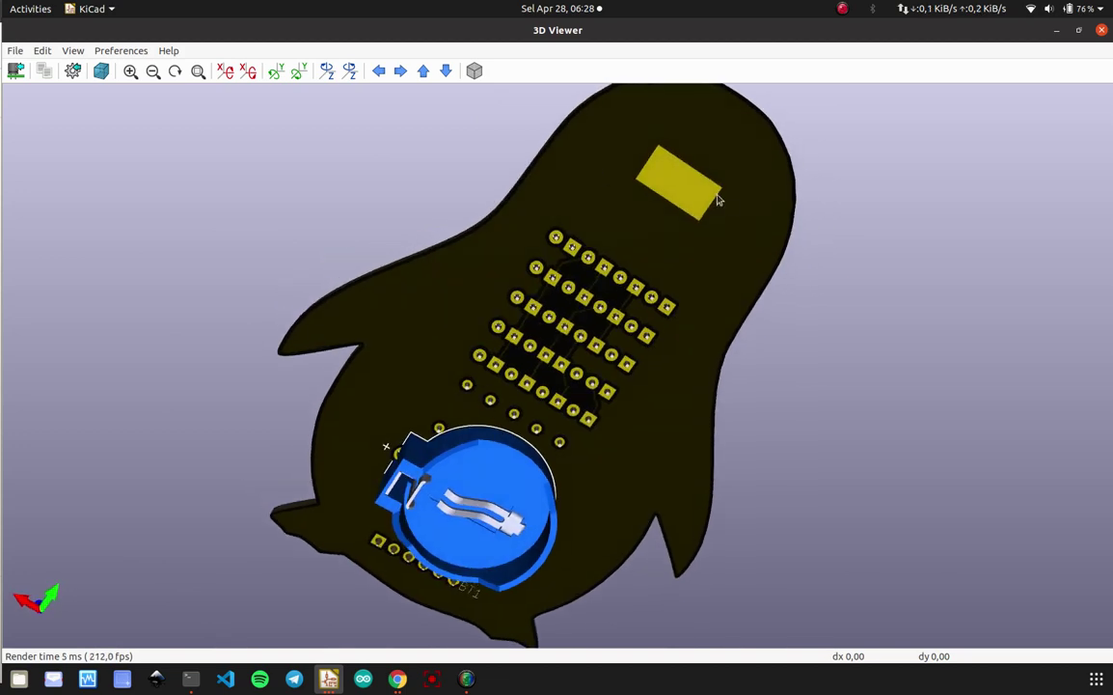
drag(709, 256, 552, 319)
middle_drag(632, 322, 577, 557)
scroll(473, 372, up, 3)
drag(476, 393, 574, 396)
middle_drag(471, 438, 544, 235)
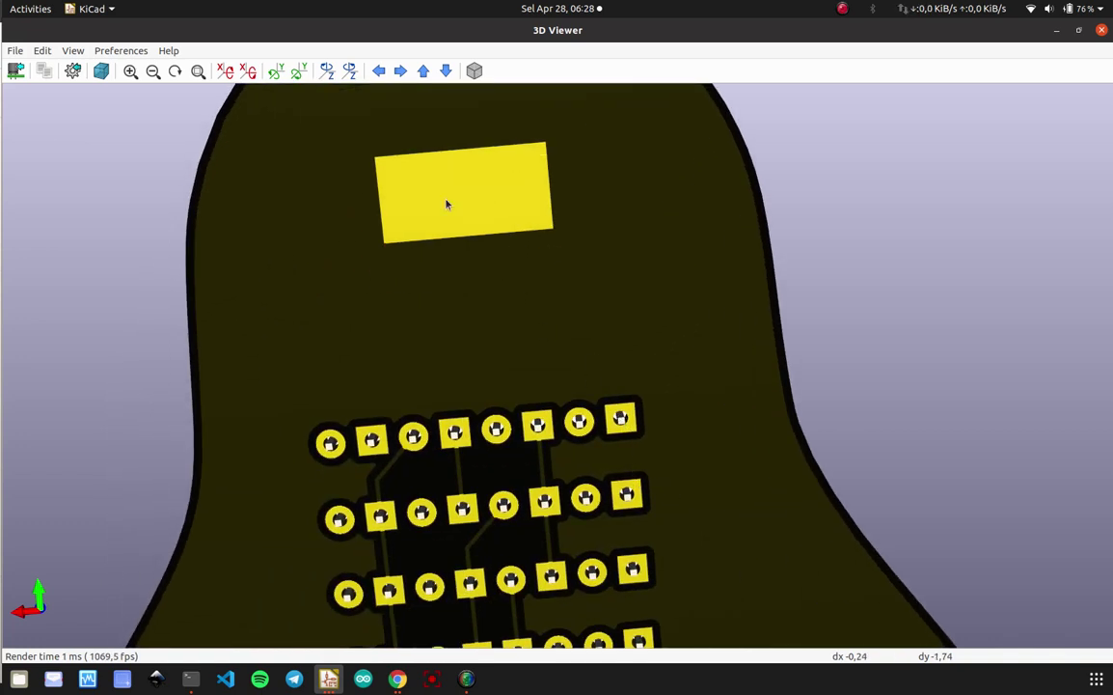
drag(447, 204, 459, 201)
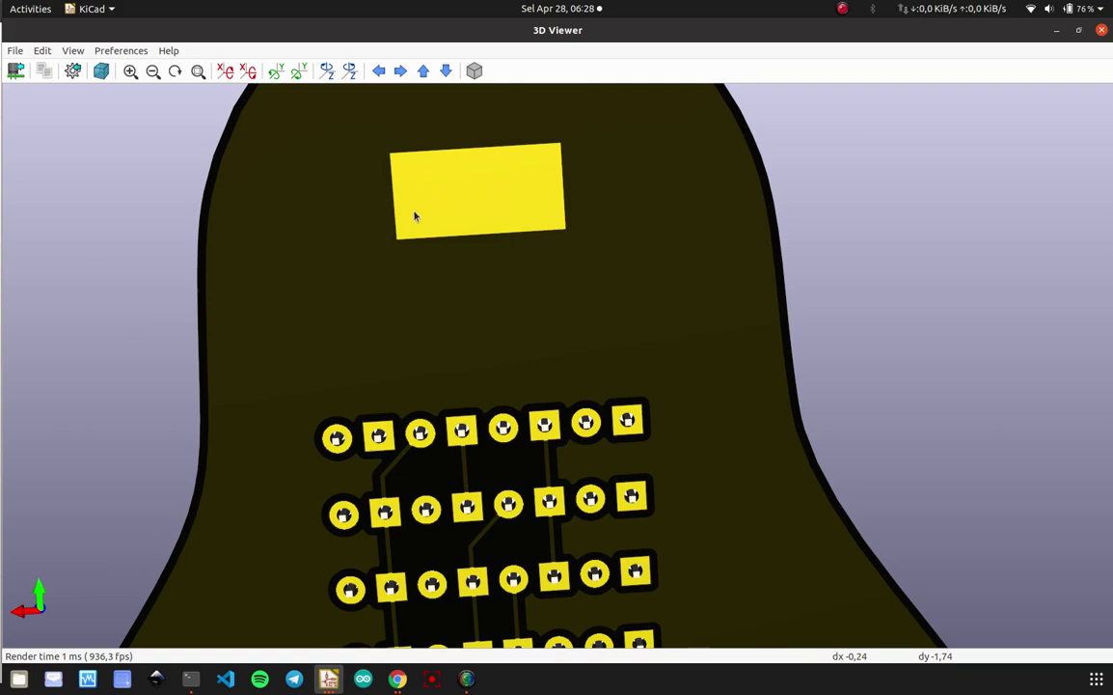
drag(414, 216, 487, 241)
- Inspect the front components and the battery holder on the back in 3D, and close the 3D view
scroll(485, 255, down, 6)
scroll(550, 396, up, 1)
drag(564, 427, 699, 470)
scroll(464, 320, up, 5)
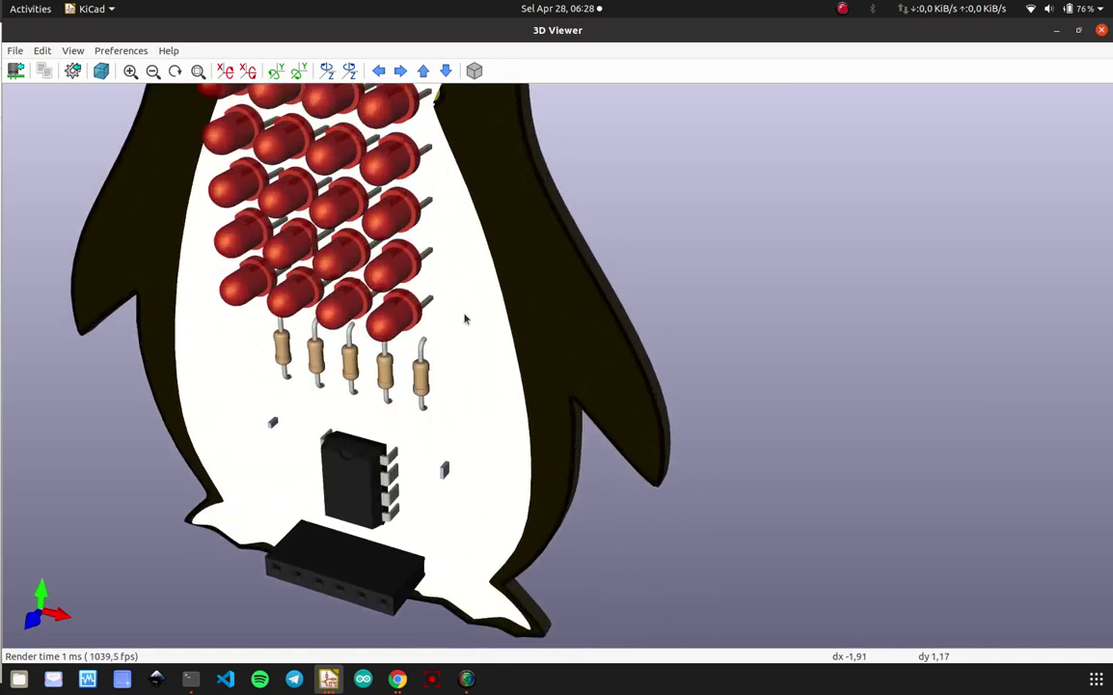
scroll(597, 298, down, 5)
drag(695, 347, 497, 478)
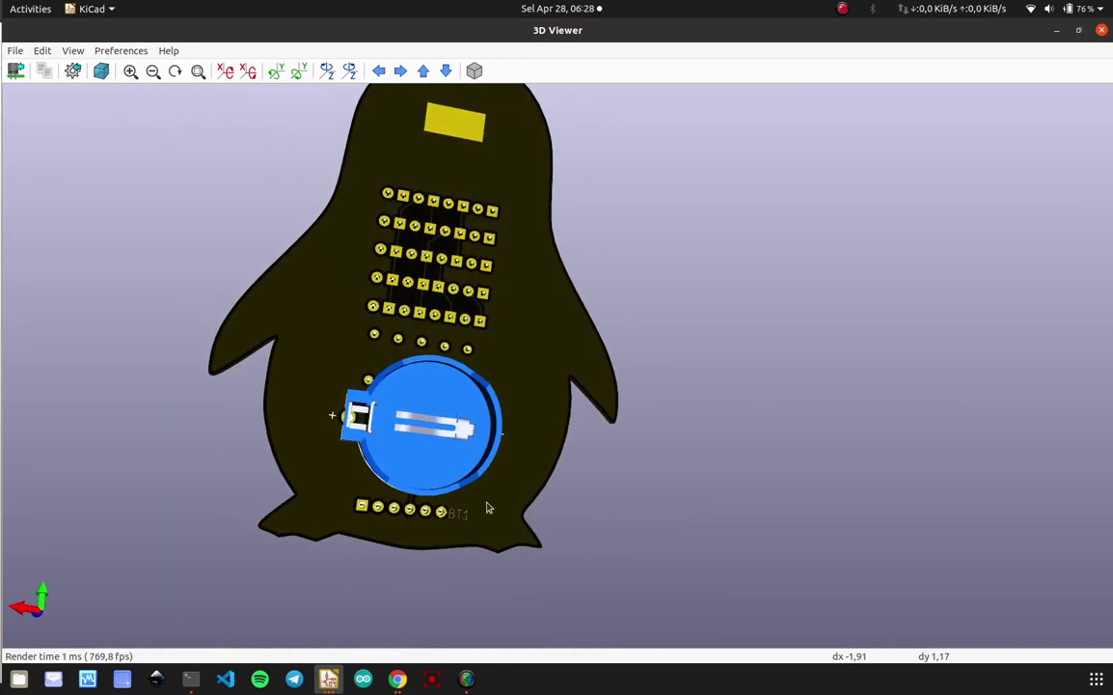
middle_click(461, 261)
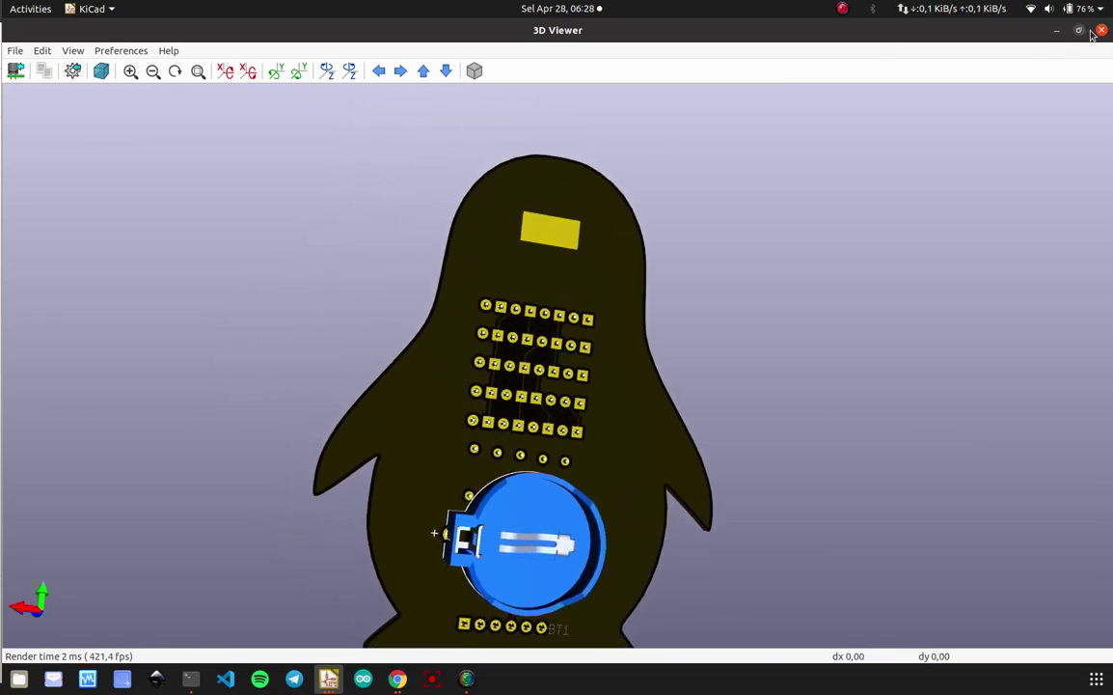
click(1102, 31)
- Make the battery holder's BT1 reference text beside the six-pin connector invisible
scroll(483, 425, down, 4)
scroll(492, 432, up, 7)
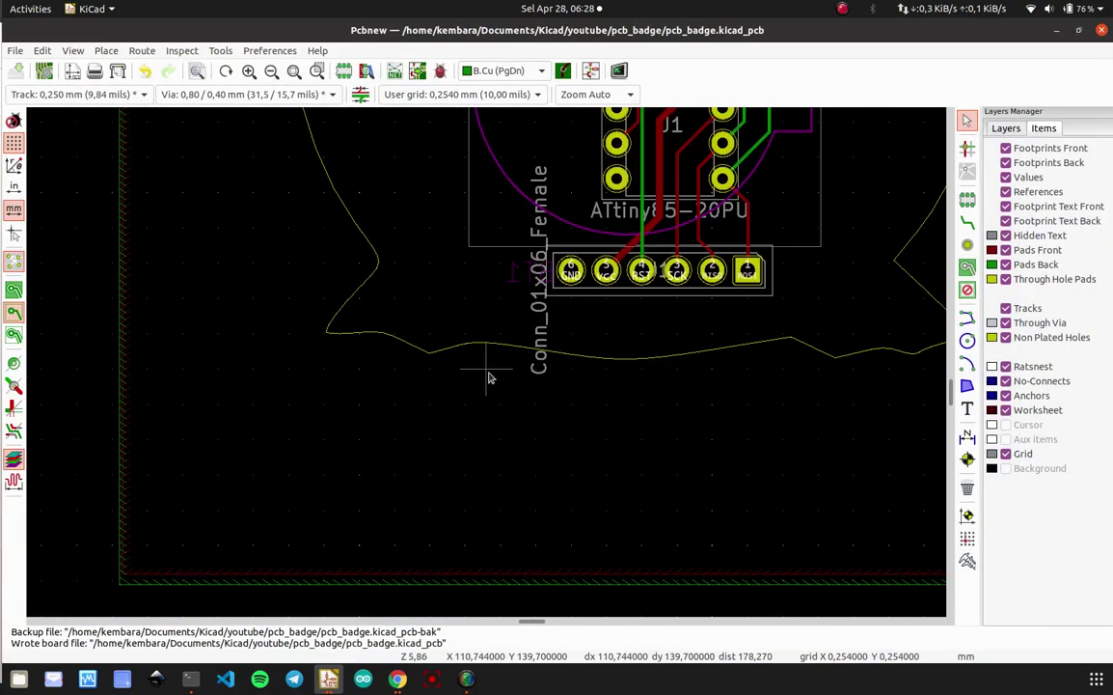
scroll(465, 413, down, 1)
scroll(465, 413, up, 3)
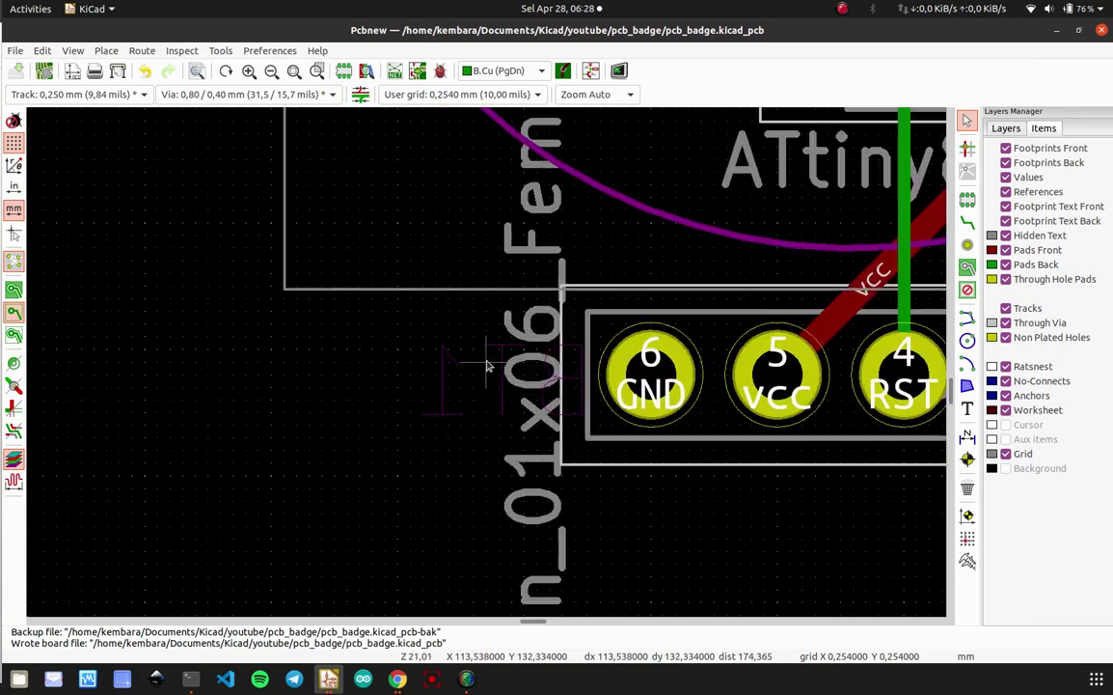
click(501, 358)
click(461, 377)
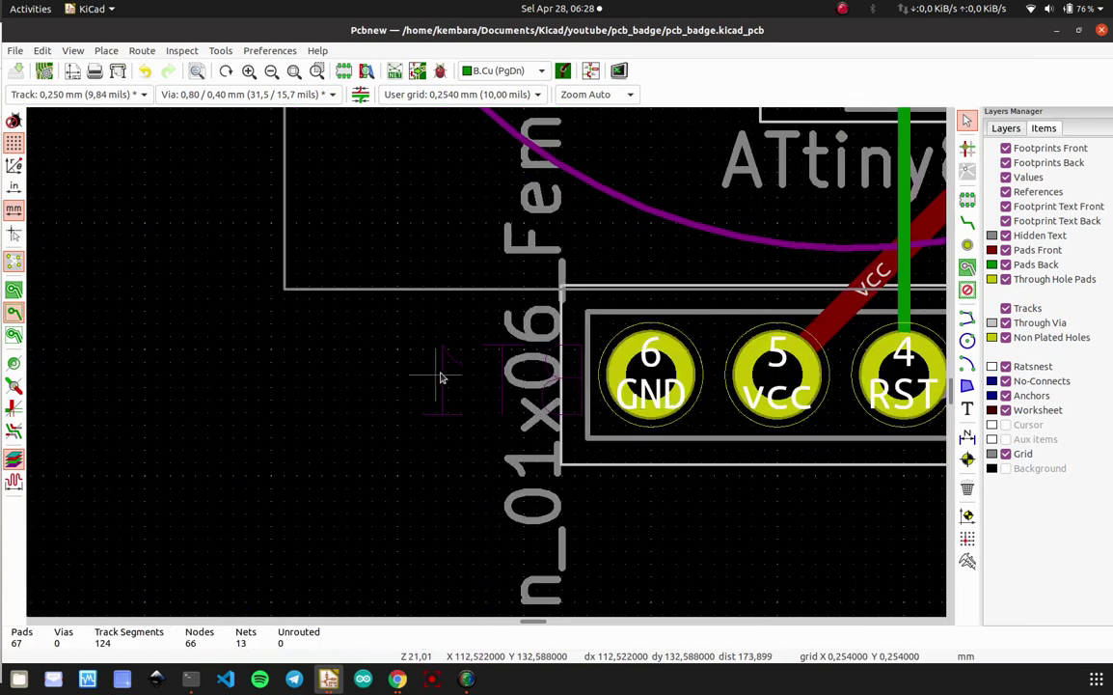
double_click(442, 377)
click(603, 282)
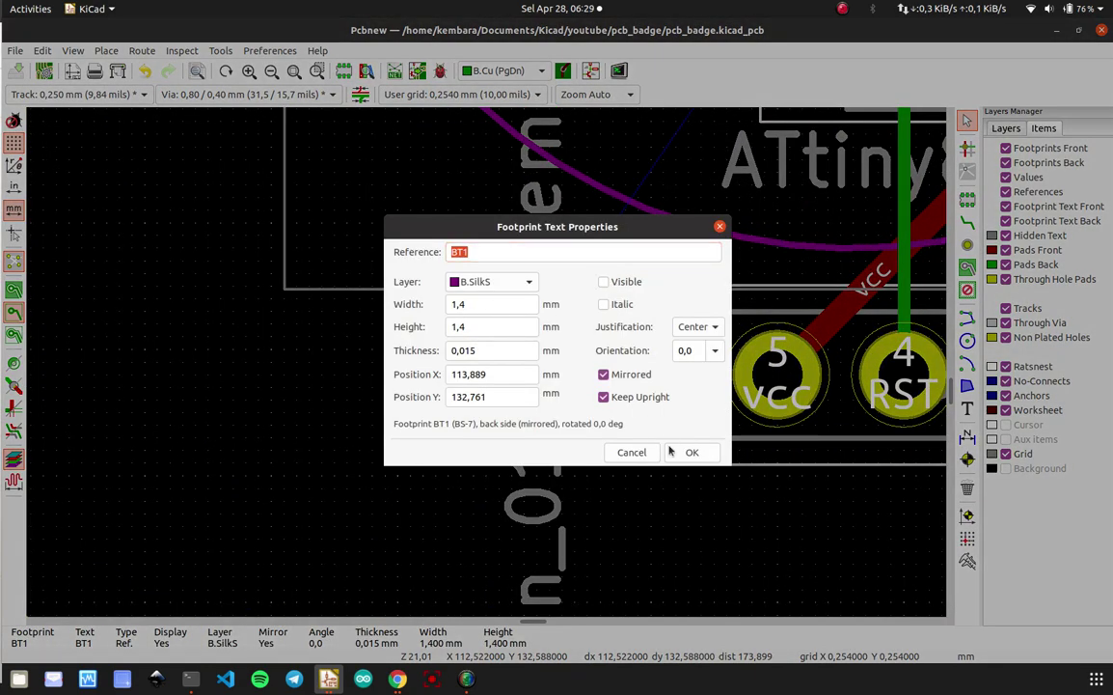
key(Return)
scroll(771, 305, down, 3)
middle_drag(770, 304, 561, 428)
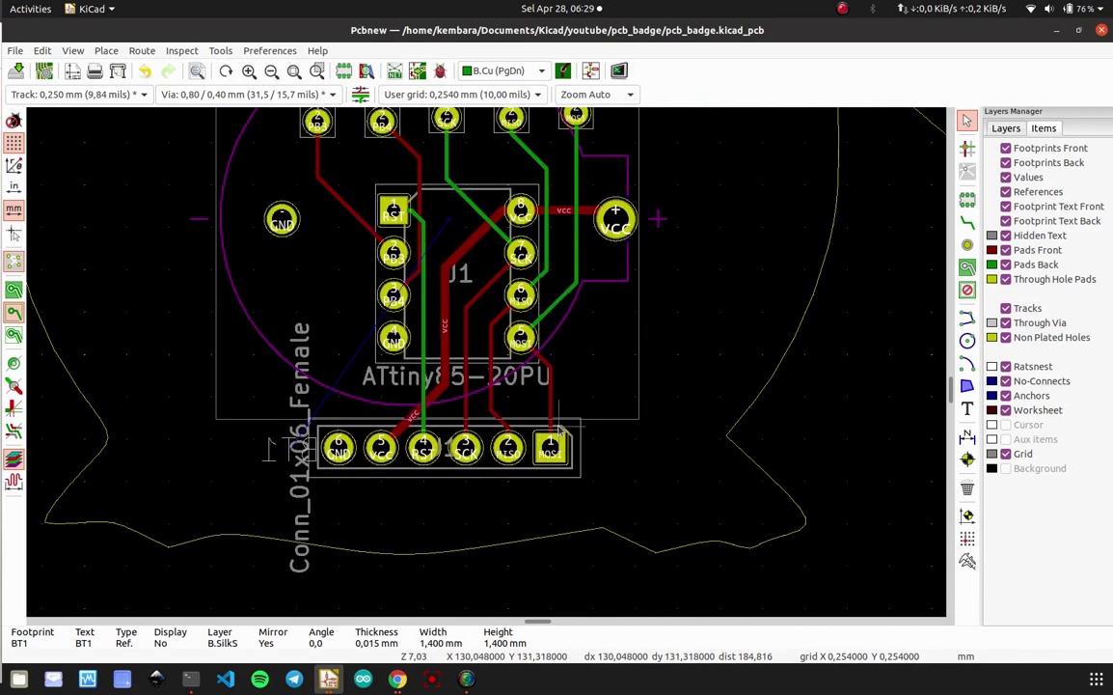
- Add a mirrored MISO text, 1,5 mm wide and high, on B.Cu below connector pin 1, and save the board
scroll(564, 439, up, 2)
click(967, 408)
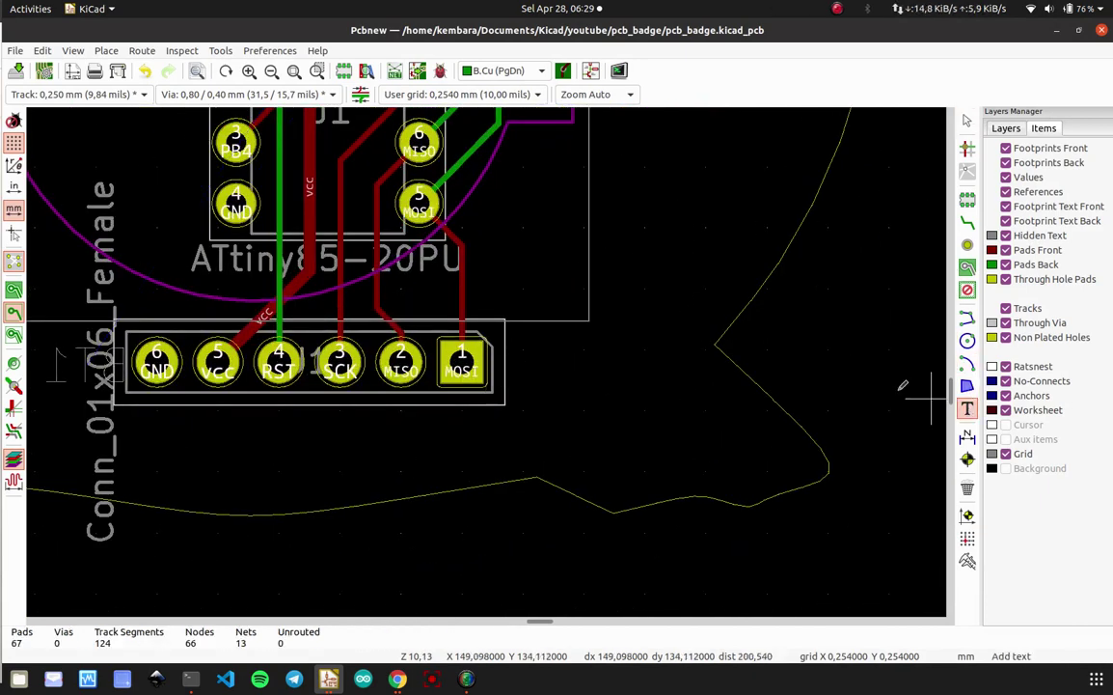
scroll(454, 386, up, 1)
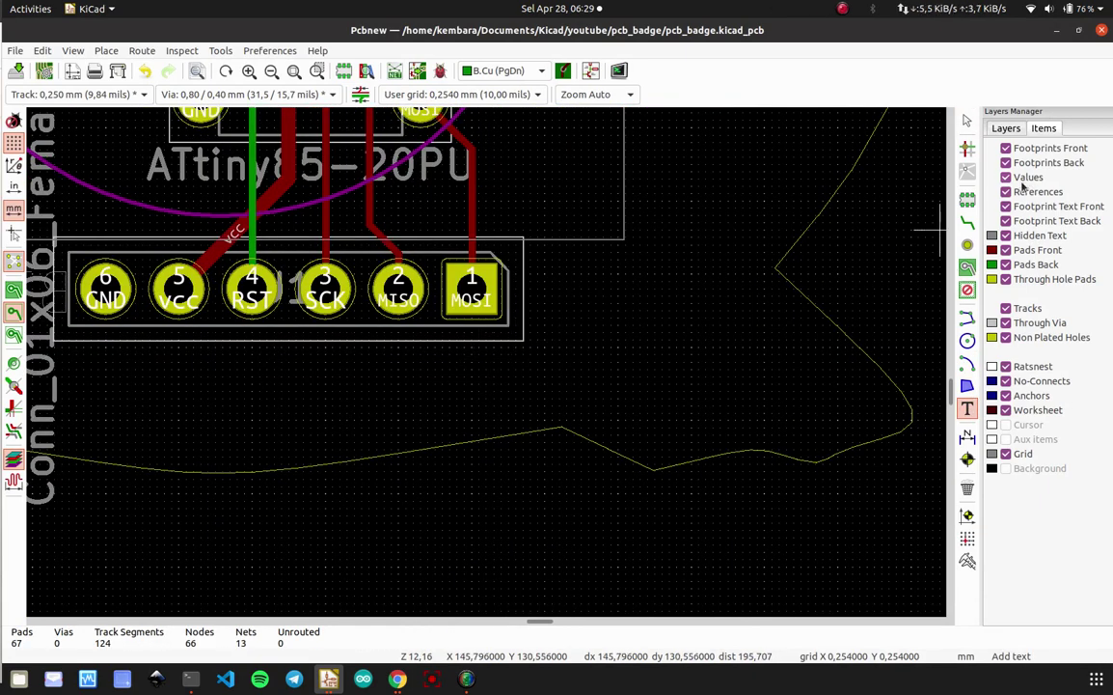
click(1006, 129)
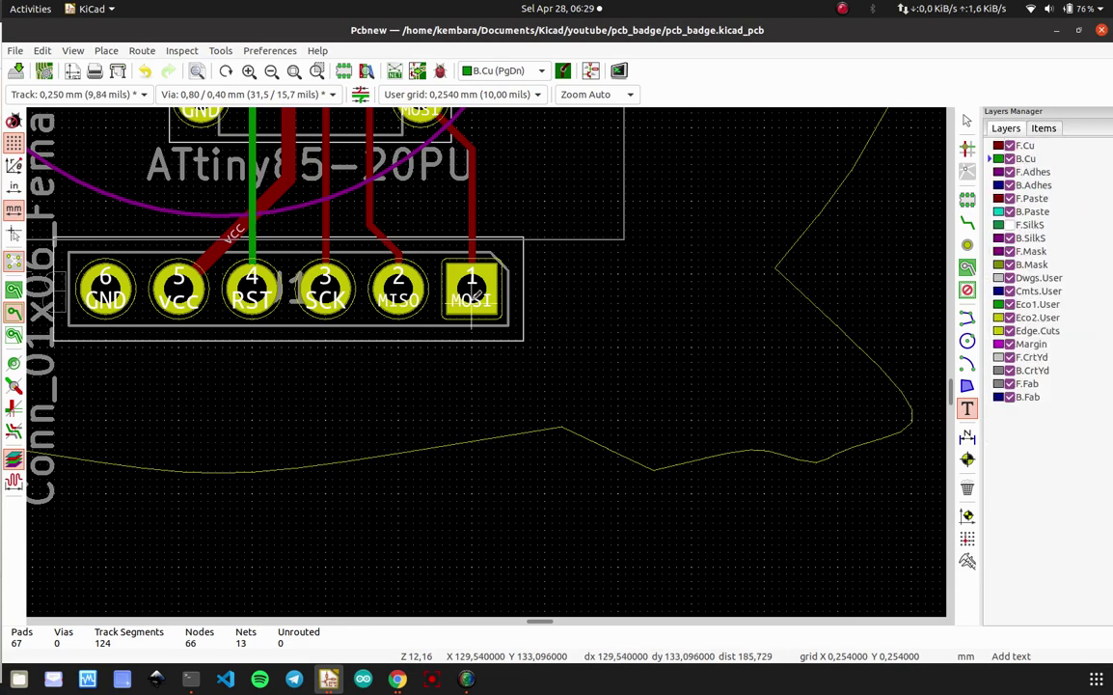
click(472, 380)
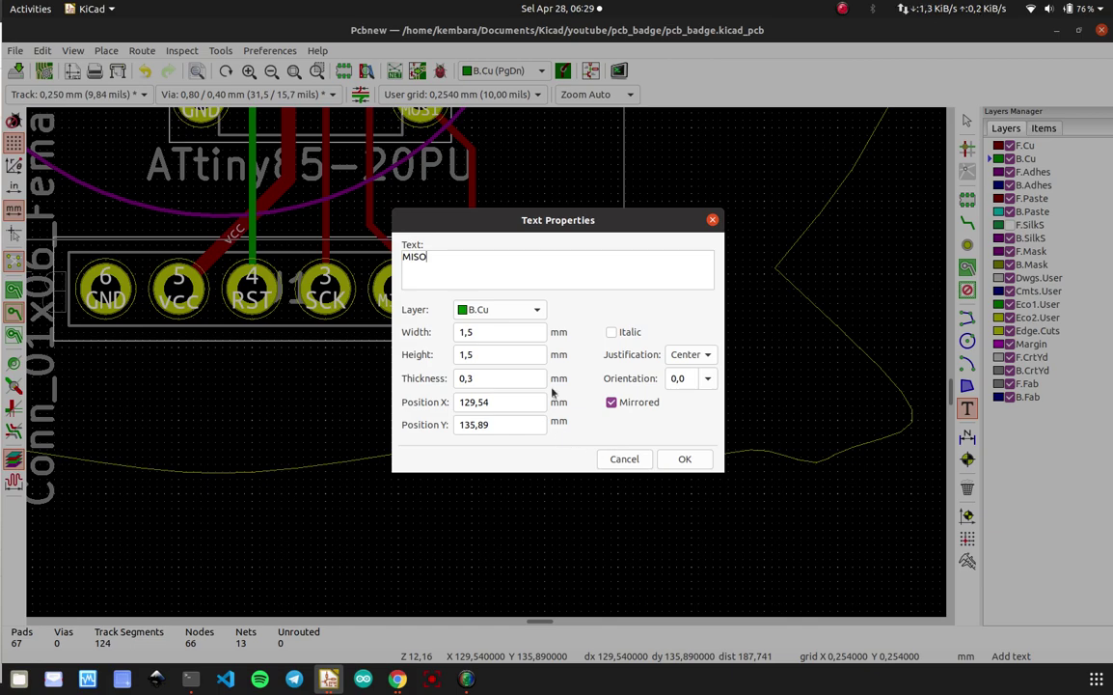
click(487, 331)
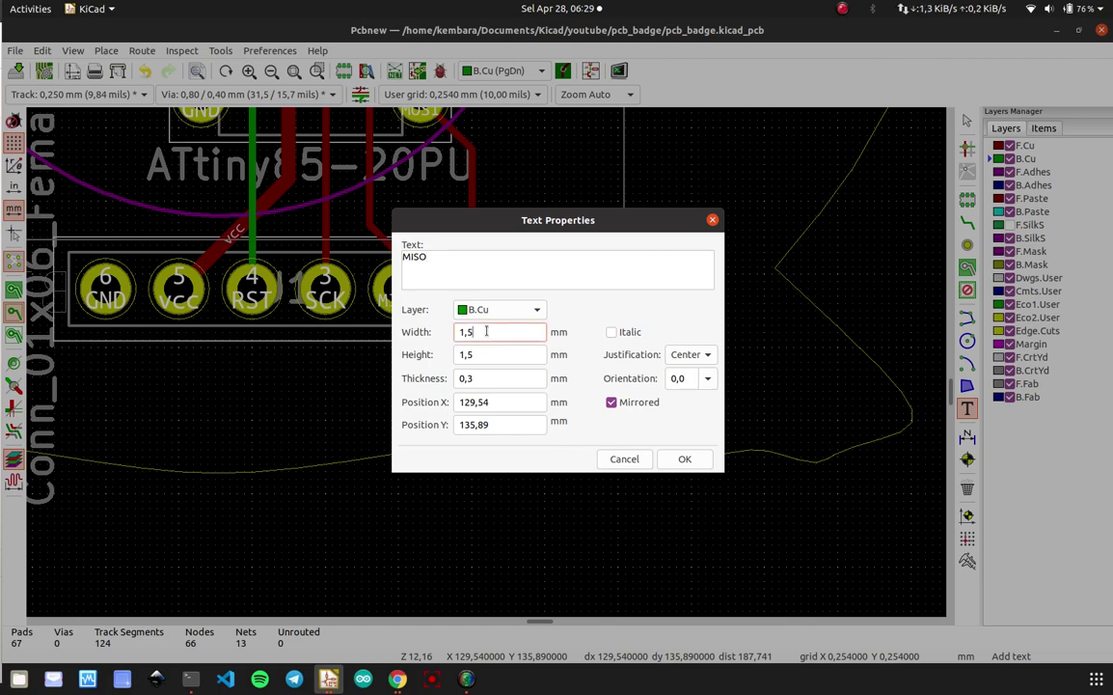
click(684, 458)
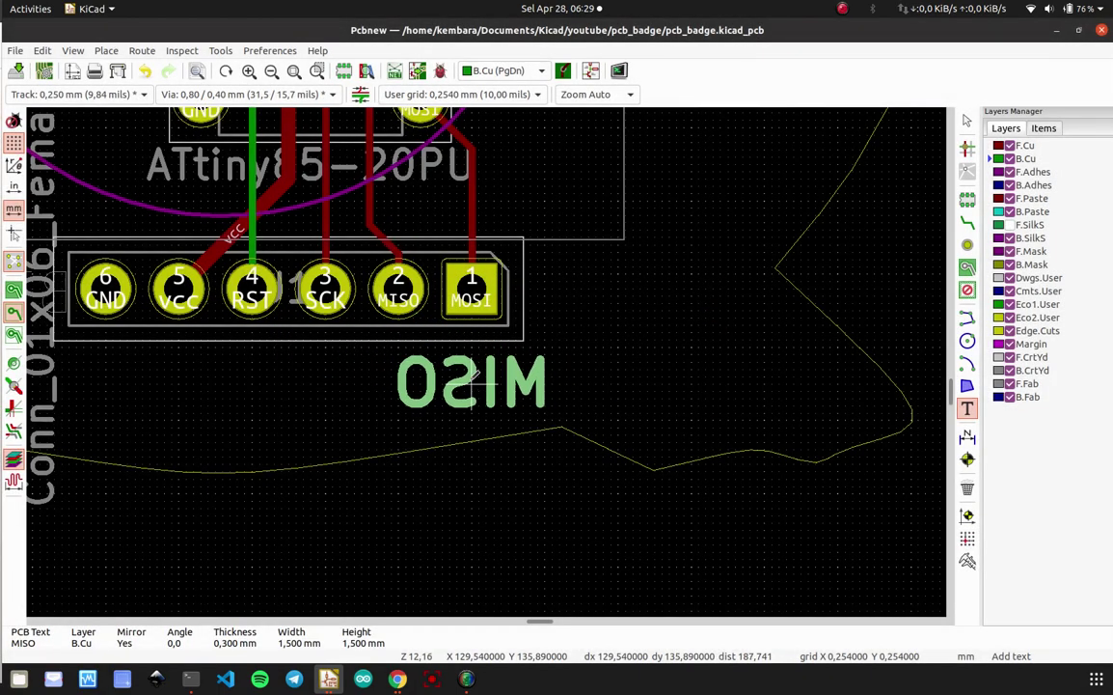
click(473, 383)
key(ctrl+s)
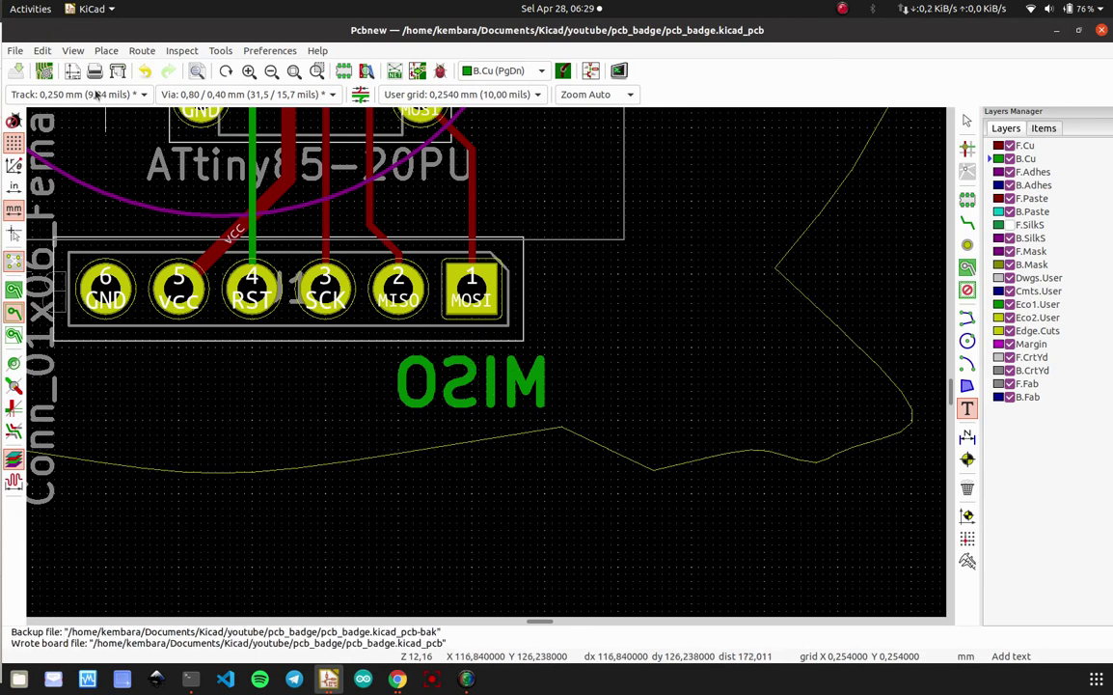
- Flip the MISO text to the front copper layer and save the board
key(Escape)
click(456, 382)
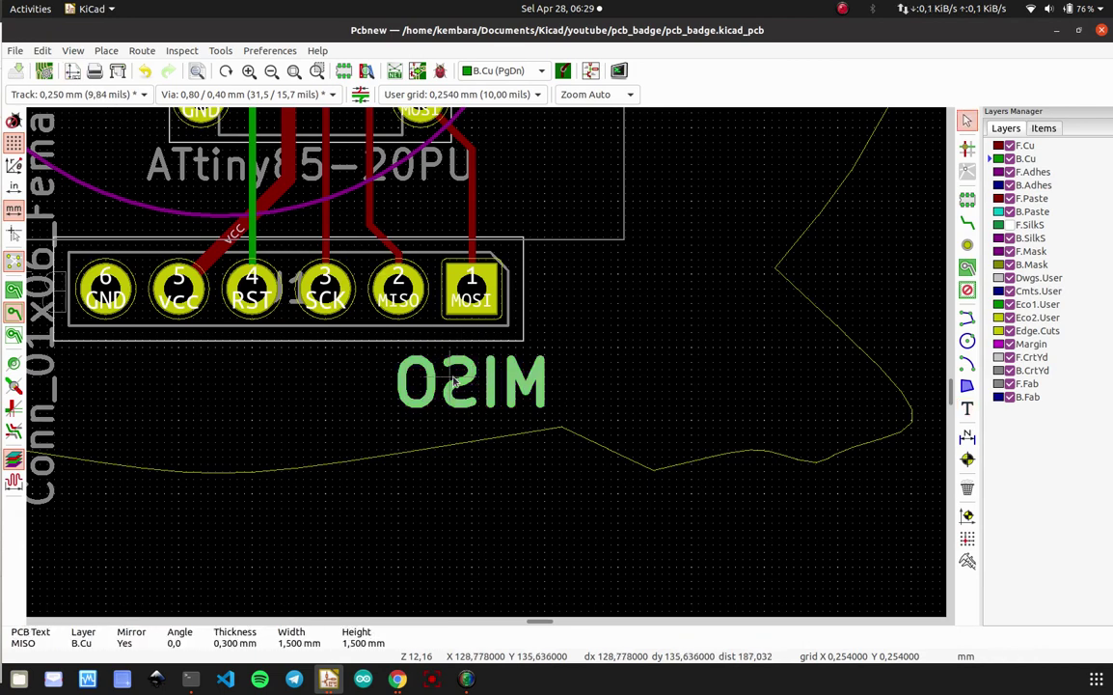
key(f)
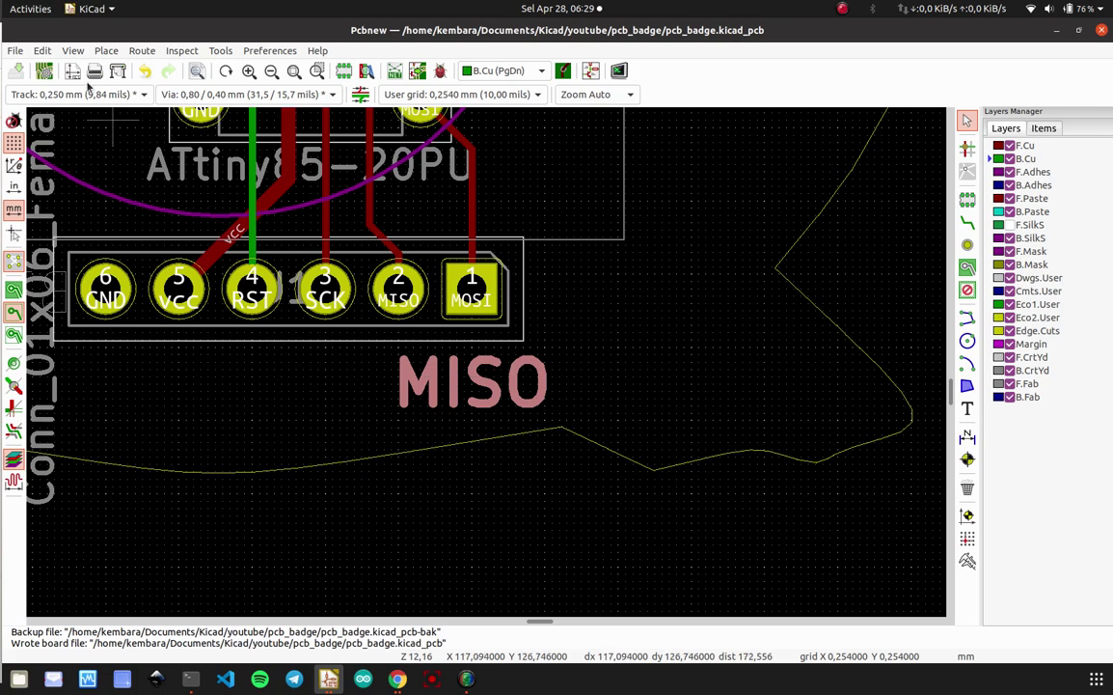
- Check in the 3D view how the MISO text looks below the six-pin connector on the front side
click(43, 50)
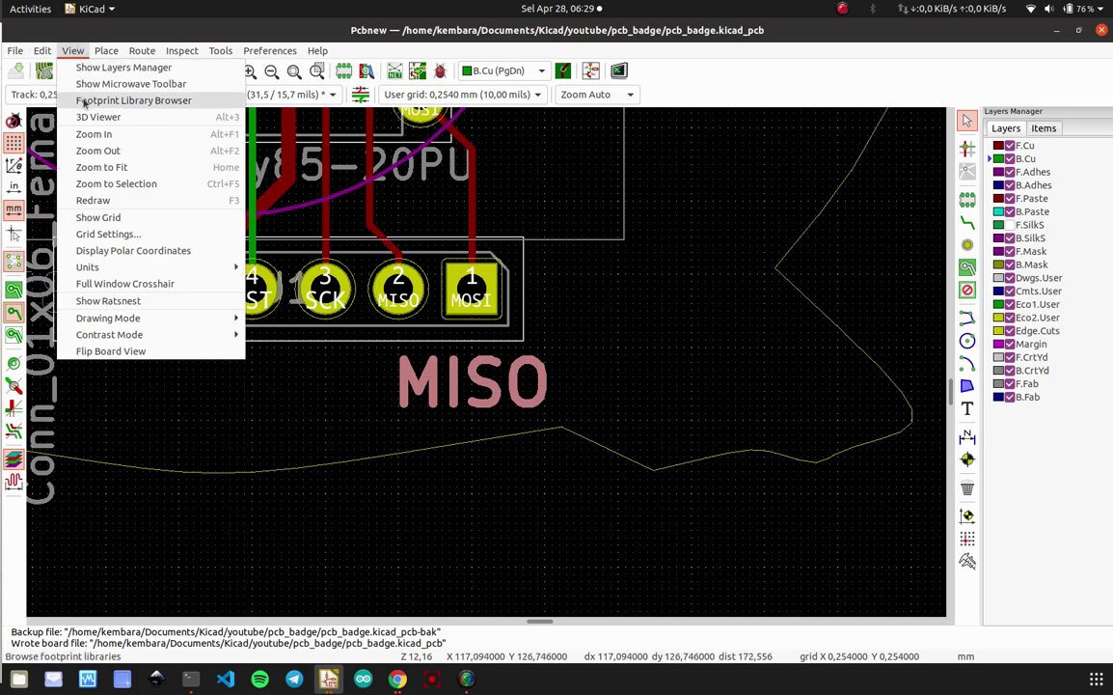
click(82, 114)
middle_drag(605, 499, 540, 100)
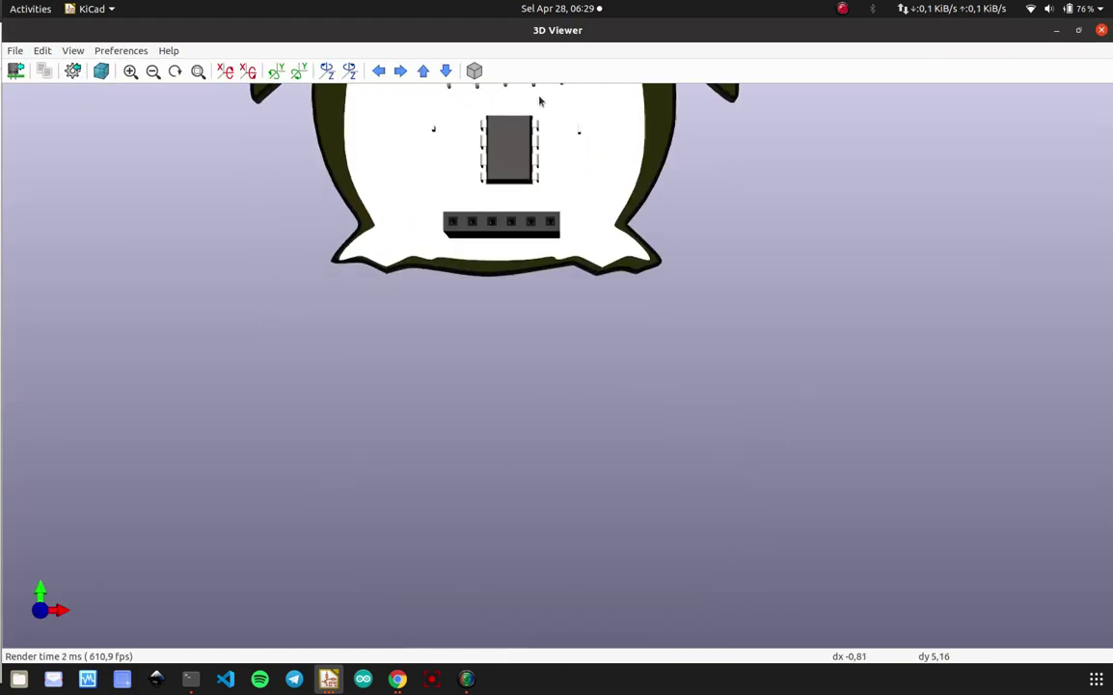
scroll(554, 206, up, 3)
middle_drag(554, 207, 616, 571)
scroll(611, 538, up, 3)
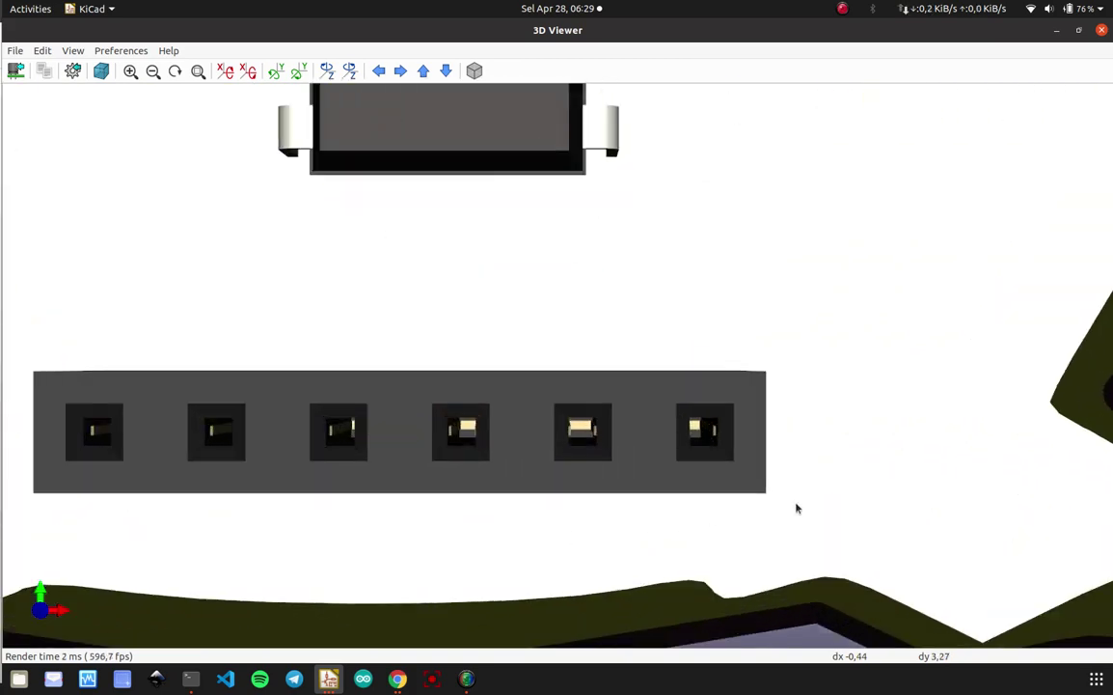
click(1100, 30)
- Flip the MISO text to the back copper layer and save the board
click(482, 383)
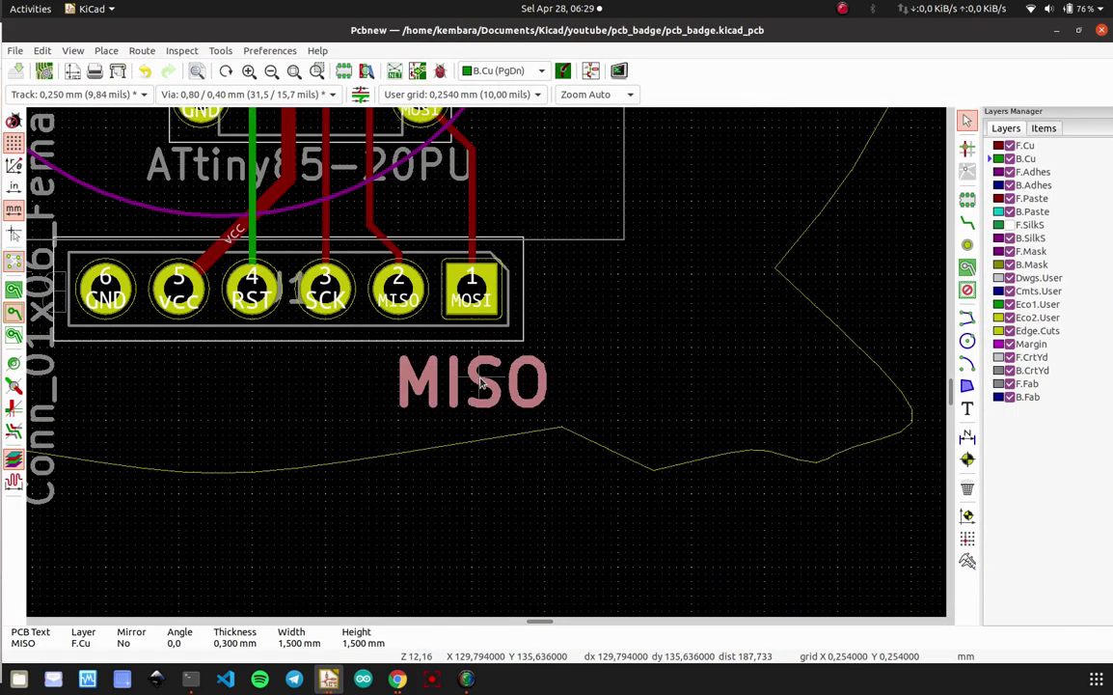
key(f)
key(ctrl+s)
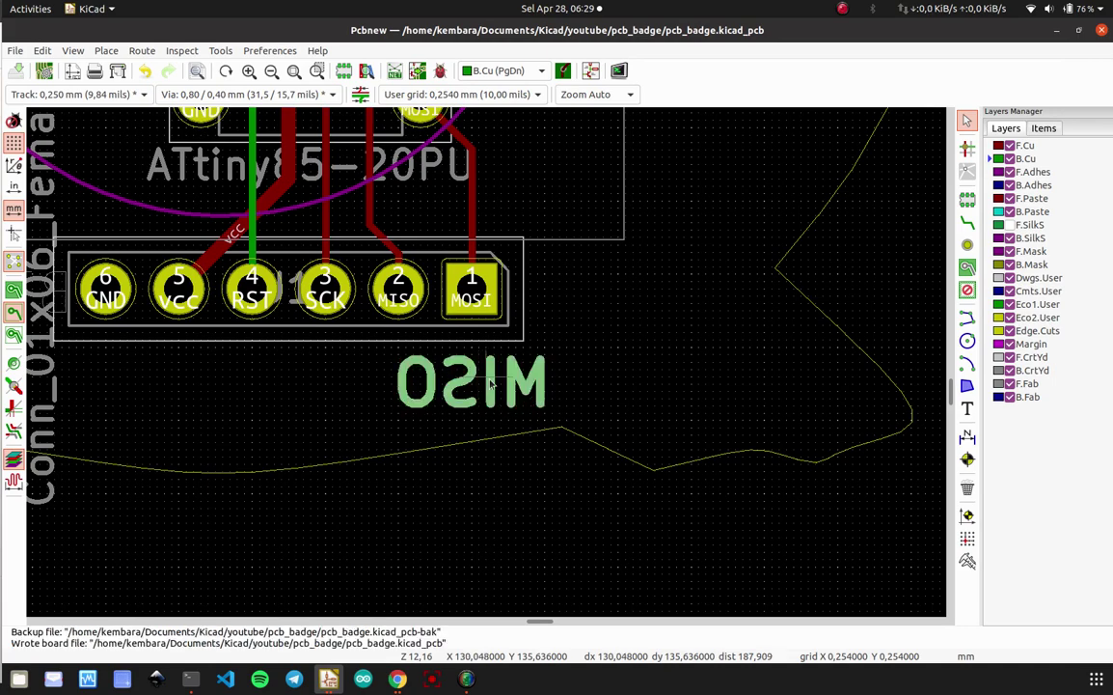
- Set the MISO text below pin 1 to 0,7 mm width, 0,7 mm height and 0,1 mm thickness
double_click(482, 383)
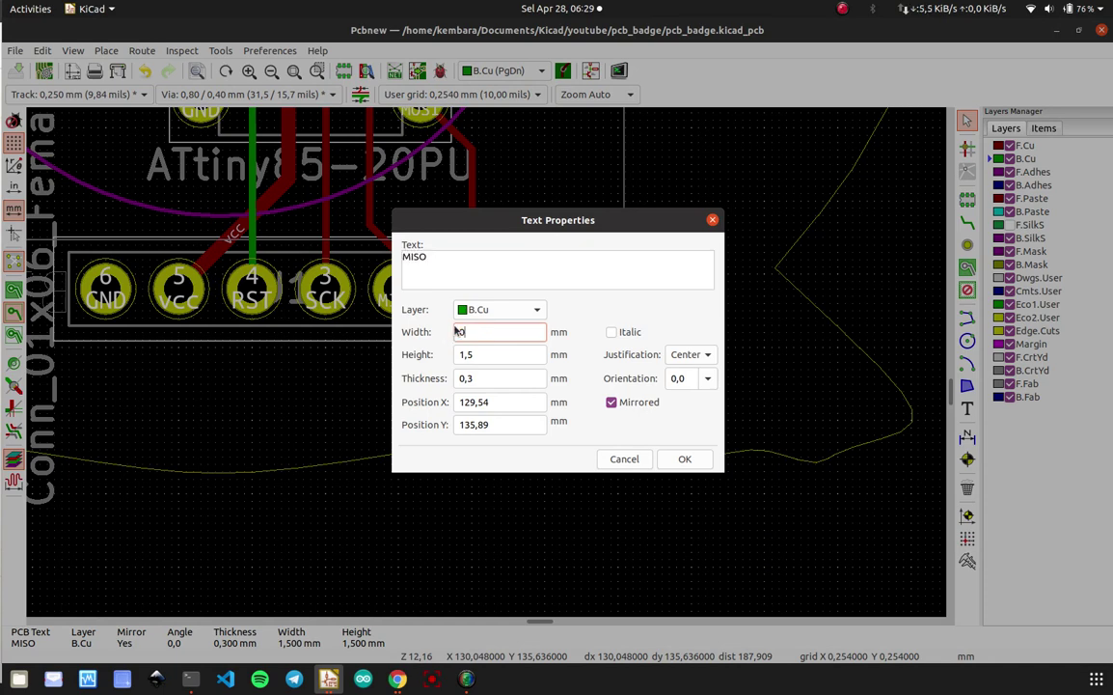
click(457, 331)
text(0,7)
key(Tab)
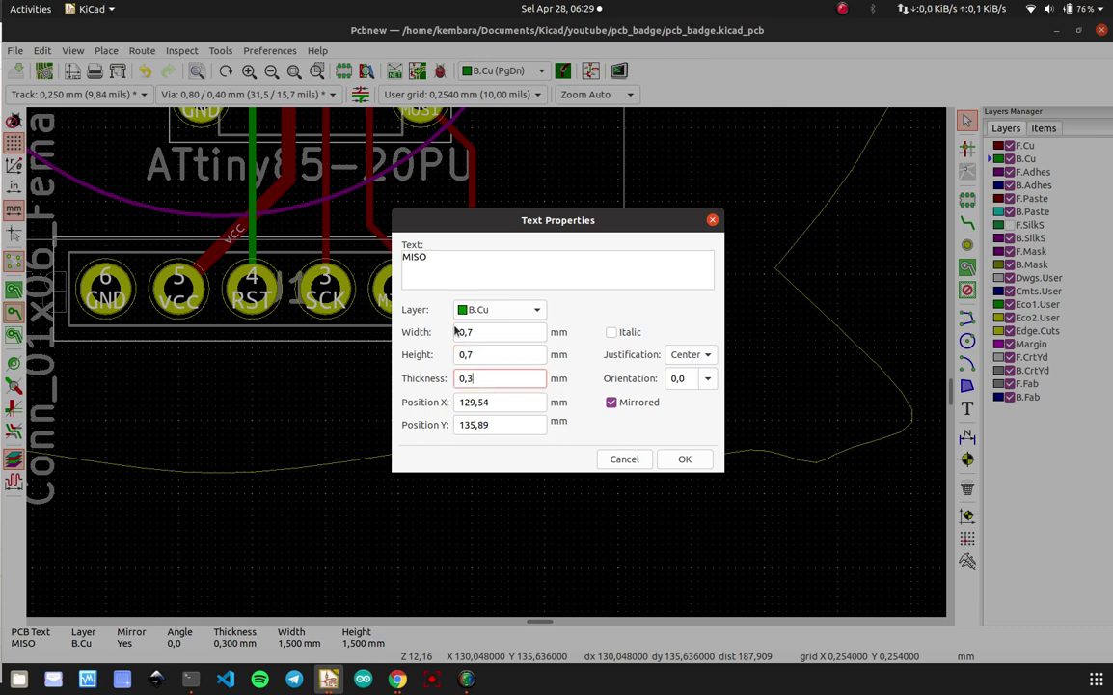
click(691, 456)
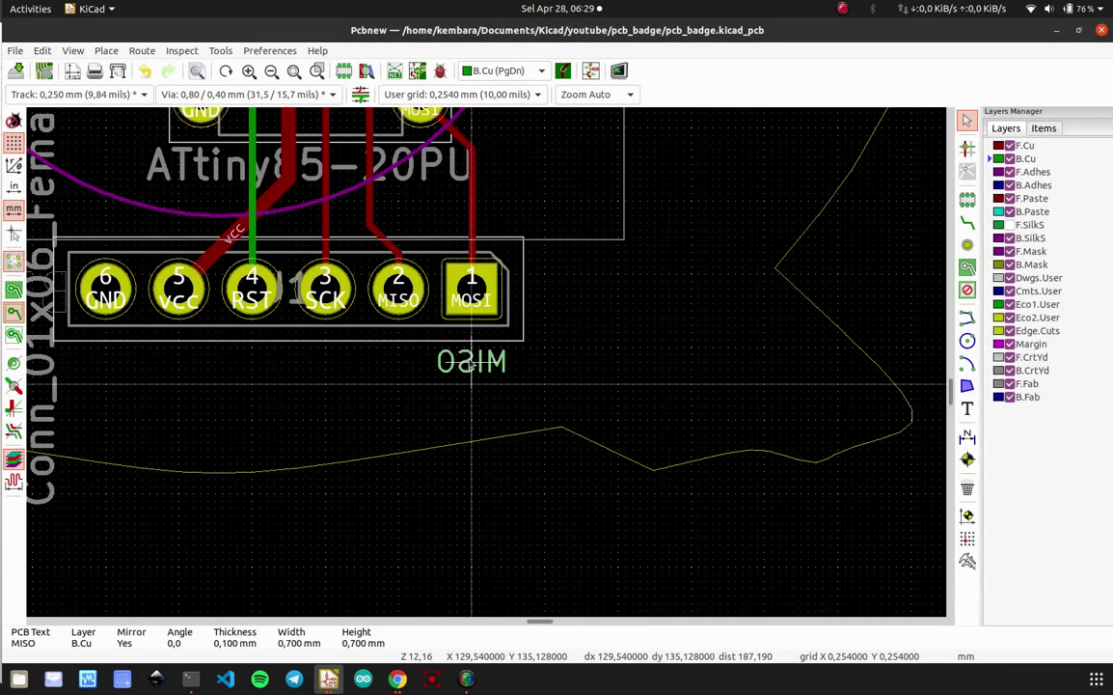
- Copy the MISO text and place the duplicate below connector pin 2
scroll(472, 357, up, 1)
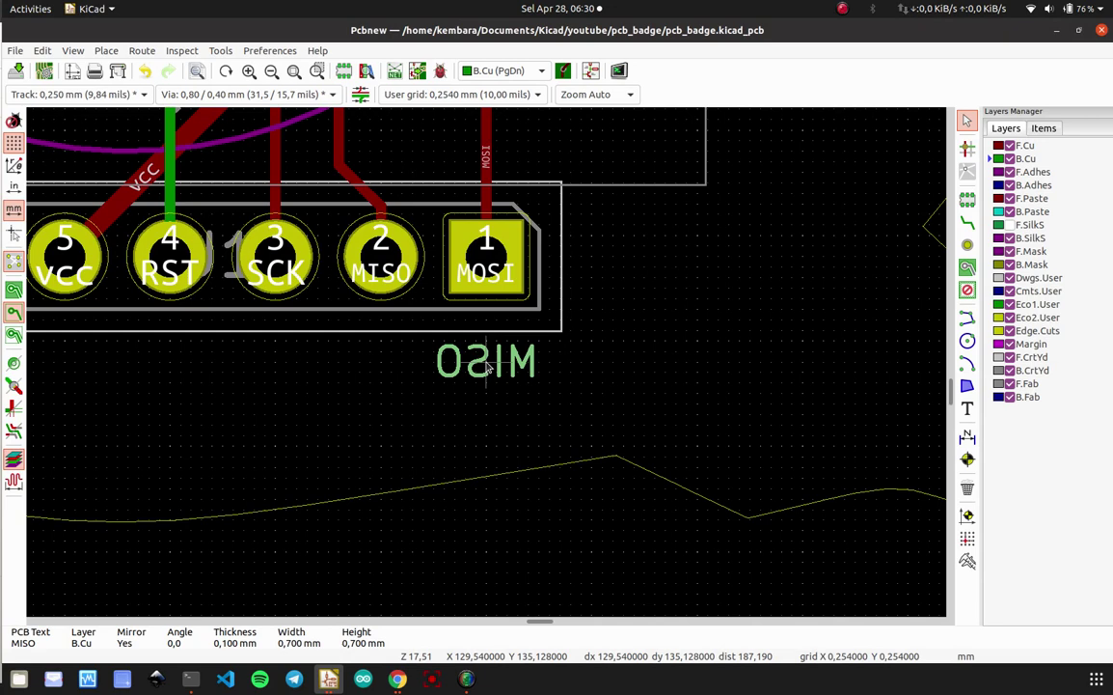
key(ctrl+c)
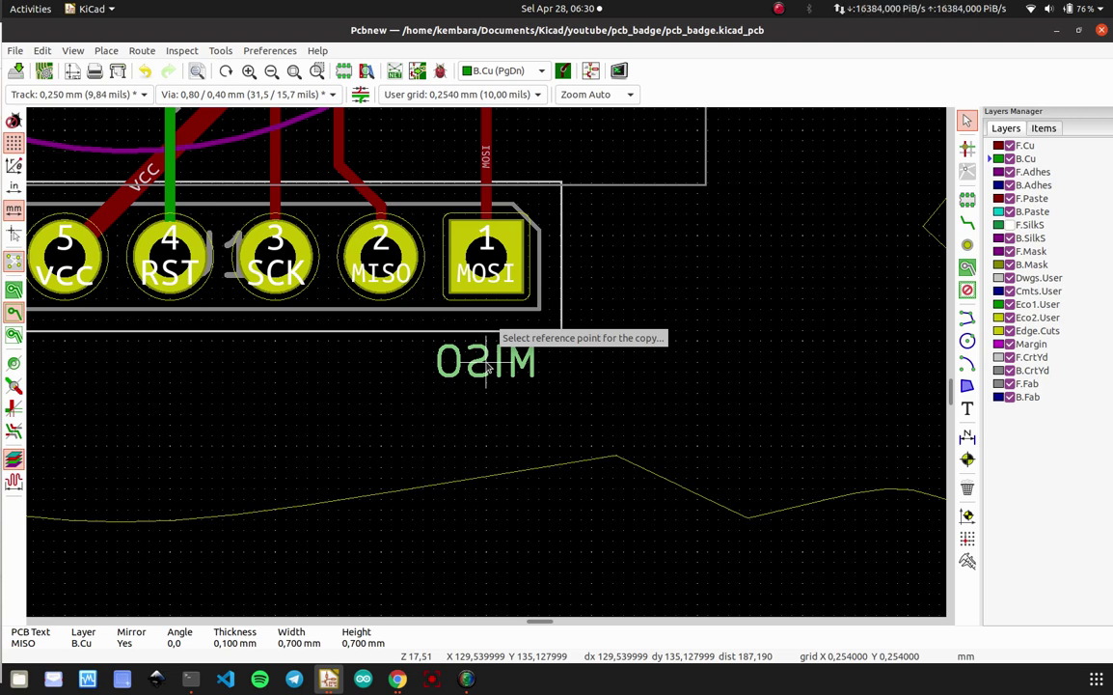
click(488, 367)
key(ctrl+v)
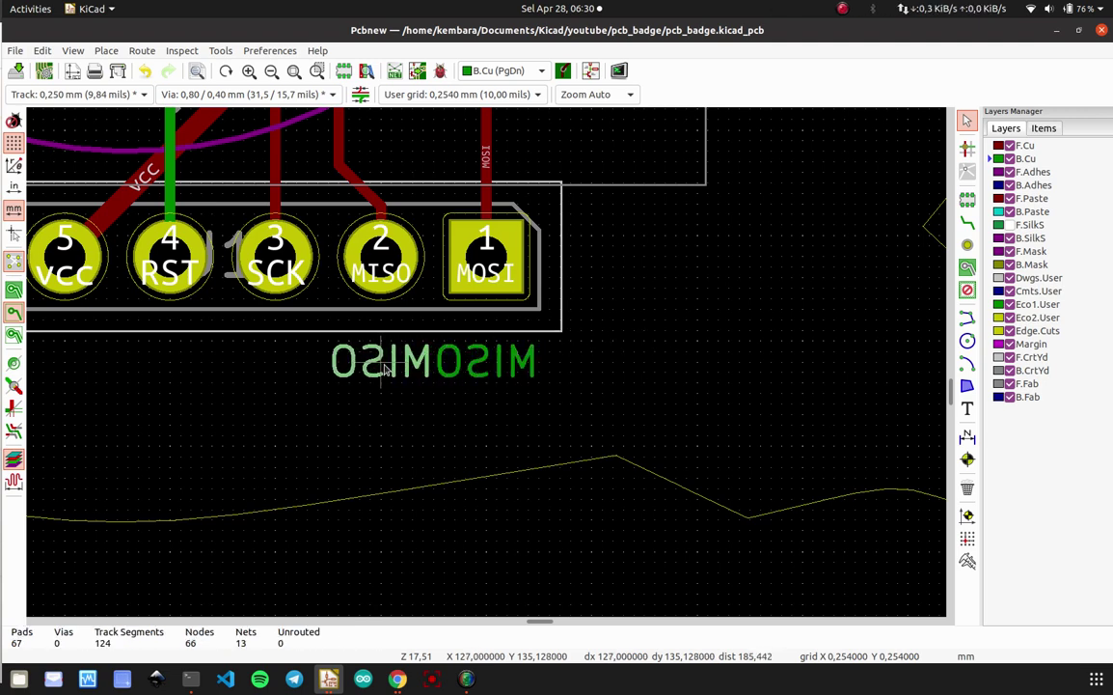
double_click(384, 367)
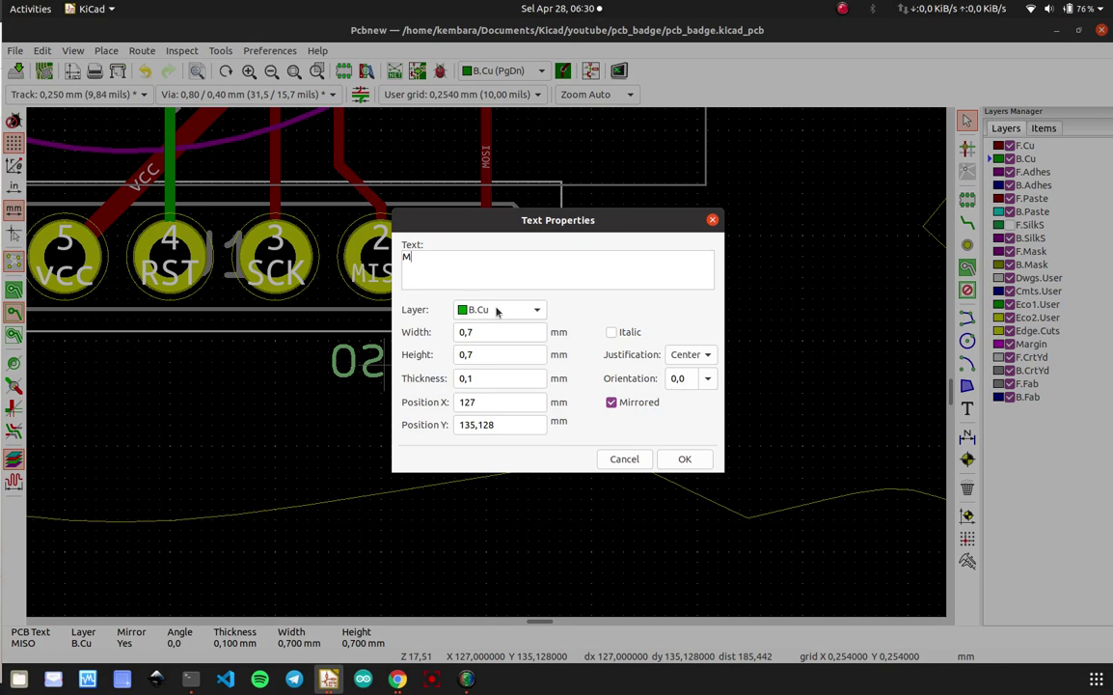
key(Escape)
- Change the text below connector pin 1 to MOSI and save the board
double_click(505, 352)
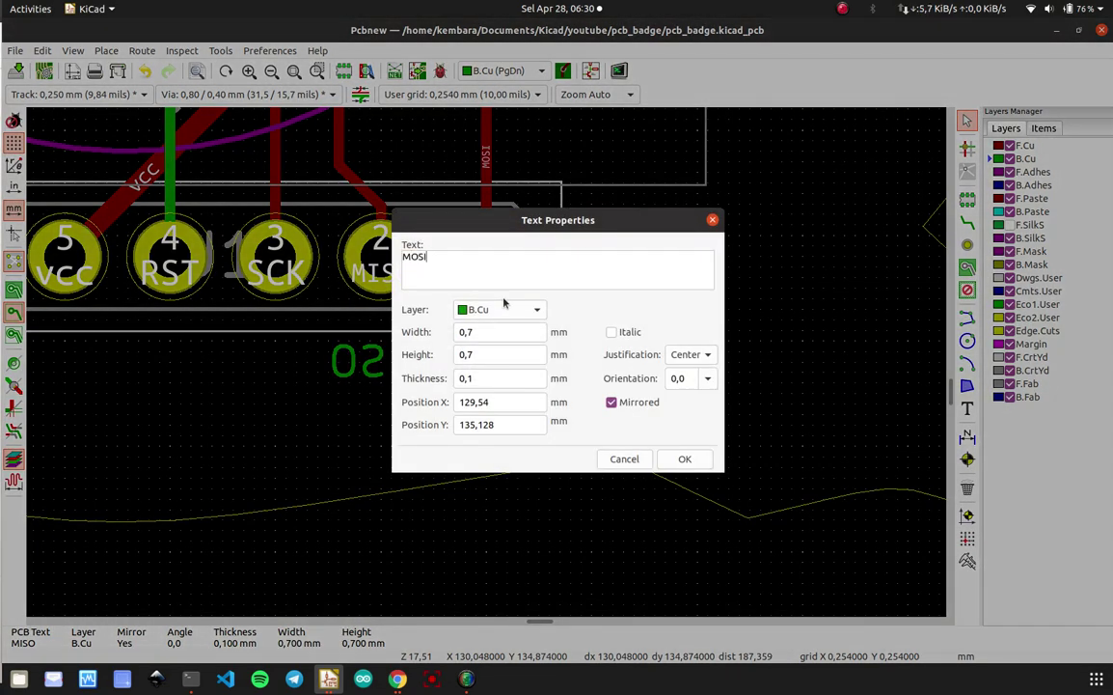
click(671, 460)
key(ctrl+s)
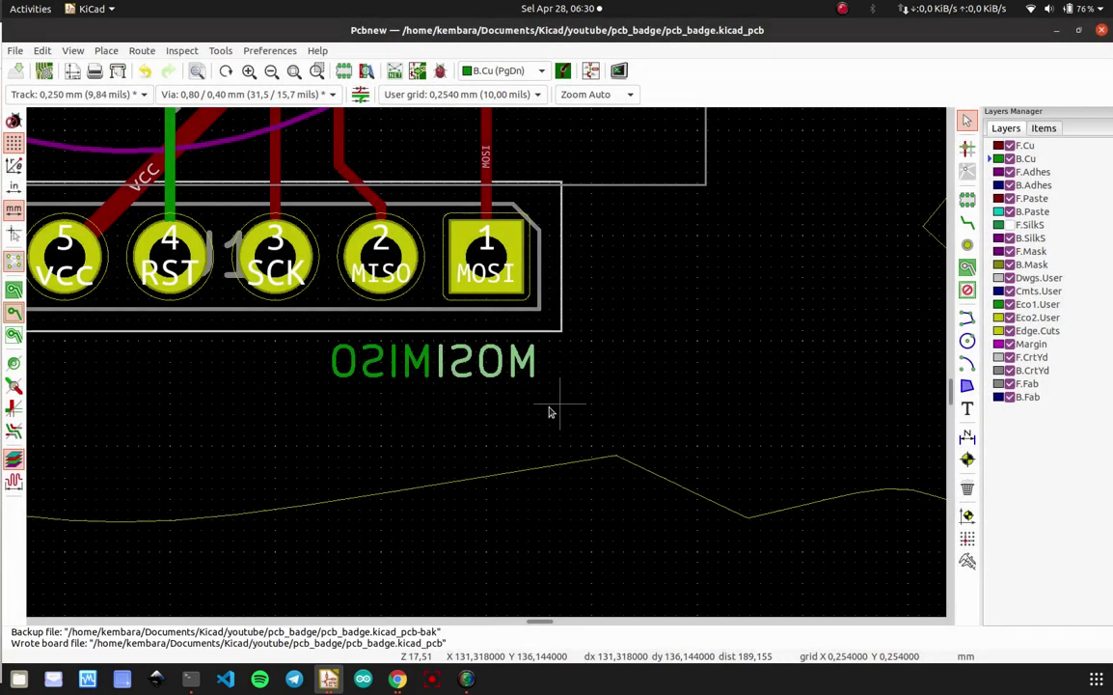
- Paste another copy of the label below connector pin 3 and change its text to SCK
key(ctrl+v)
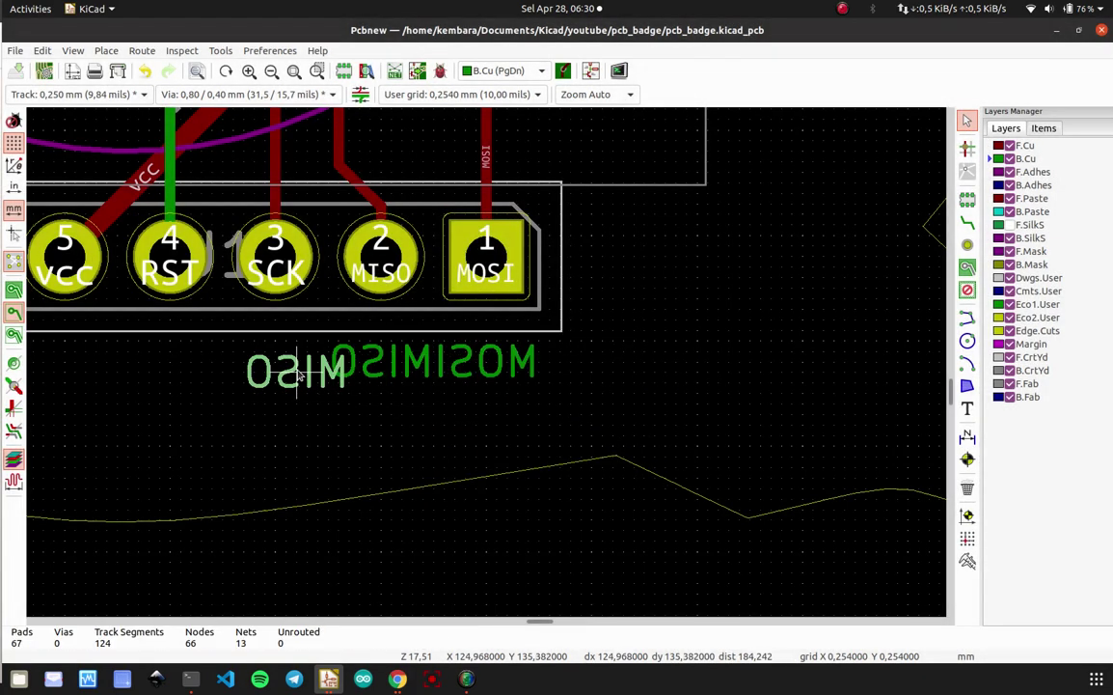
text(e)
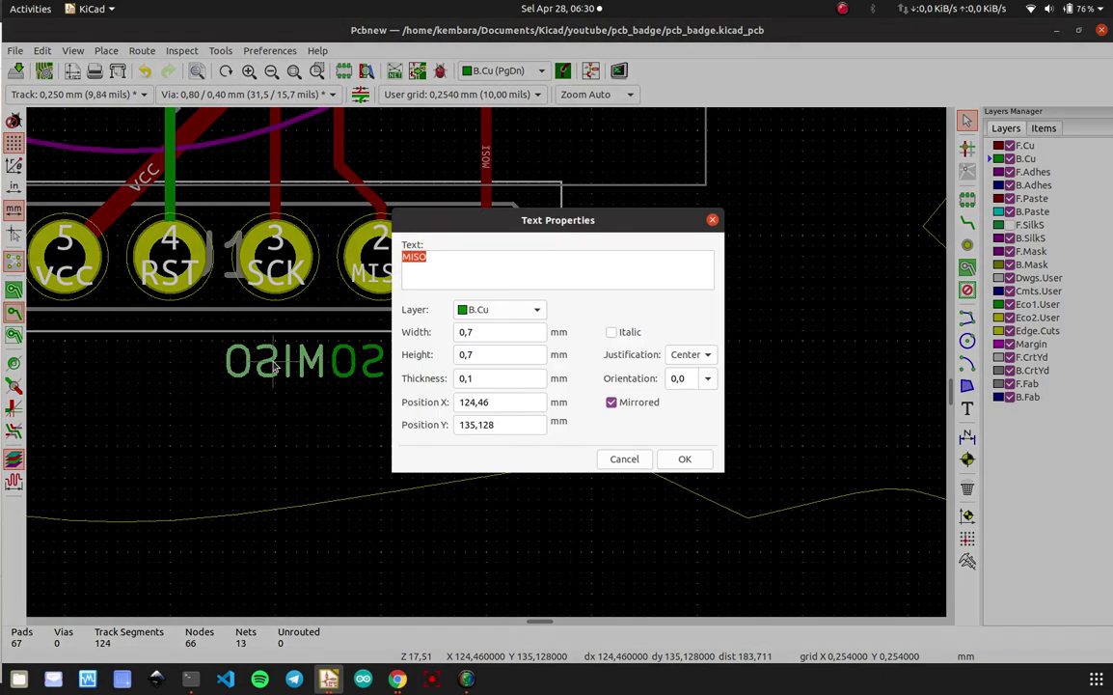
text(SCK)
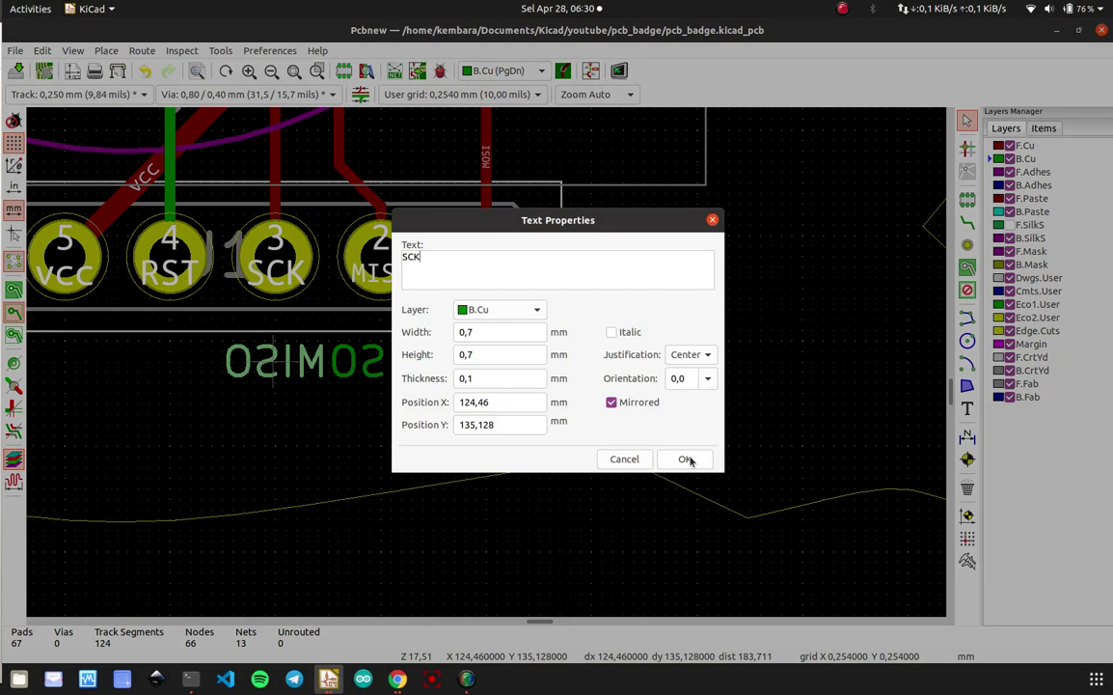
click(687, 459)
- Paste another copy of the label below connector pin 4 and change its text to RST
scroll(544, 386, left, 5)
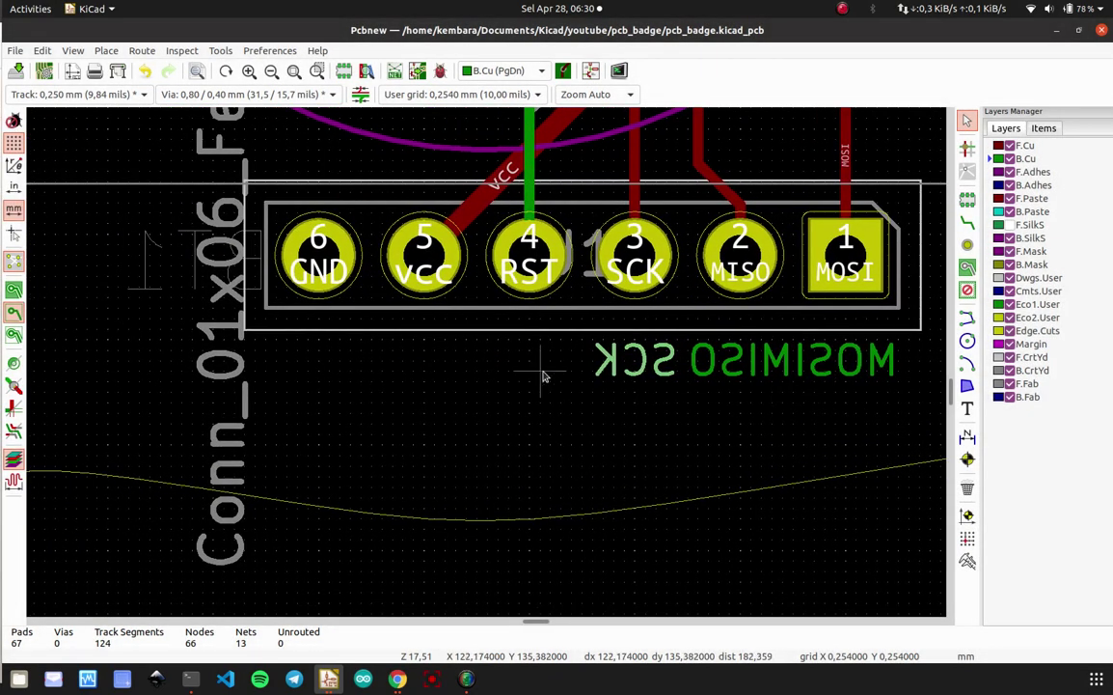
key(ctrl+v)
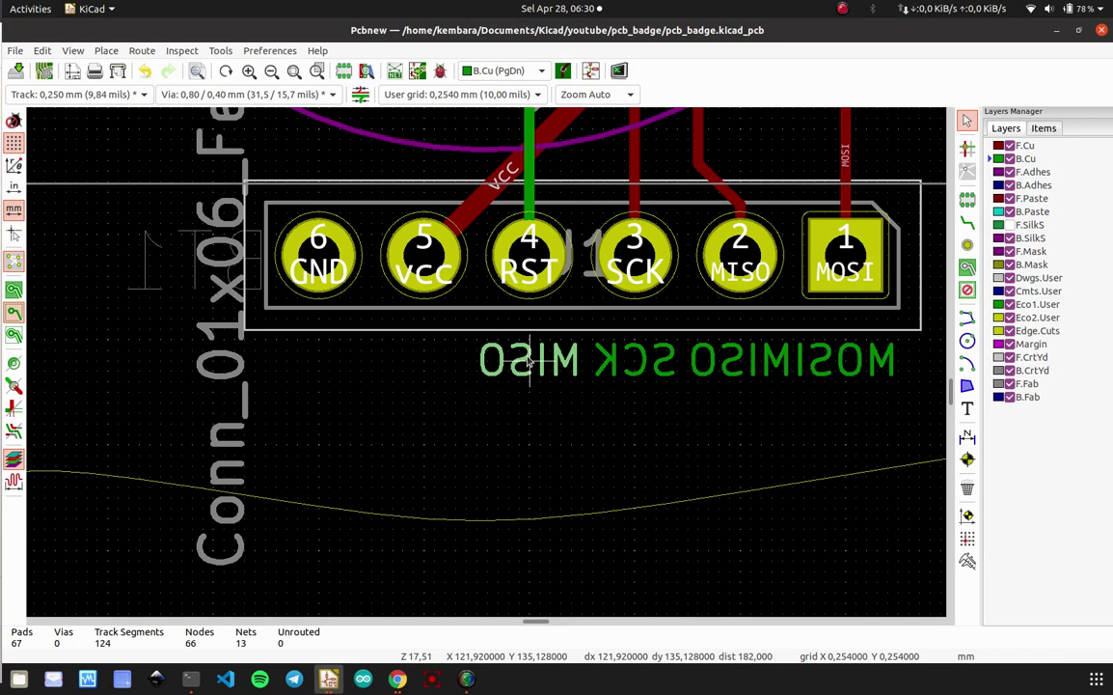
click(530, 360)
key(e)
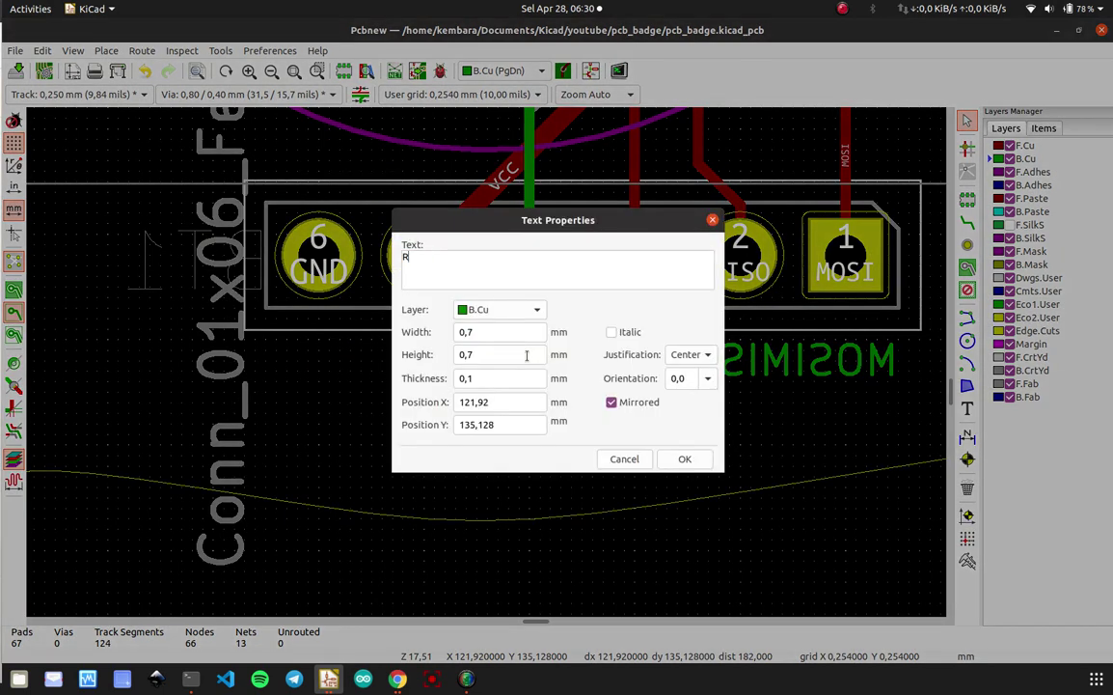
text(RST)
click(685, 460)
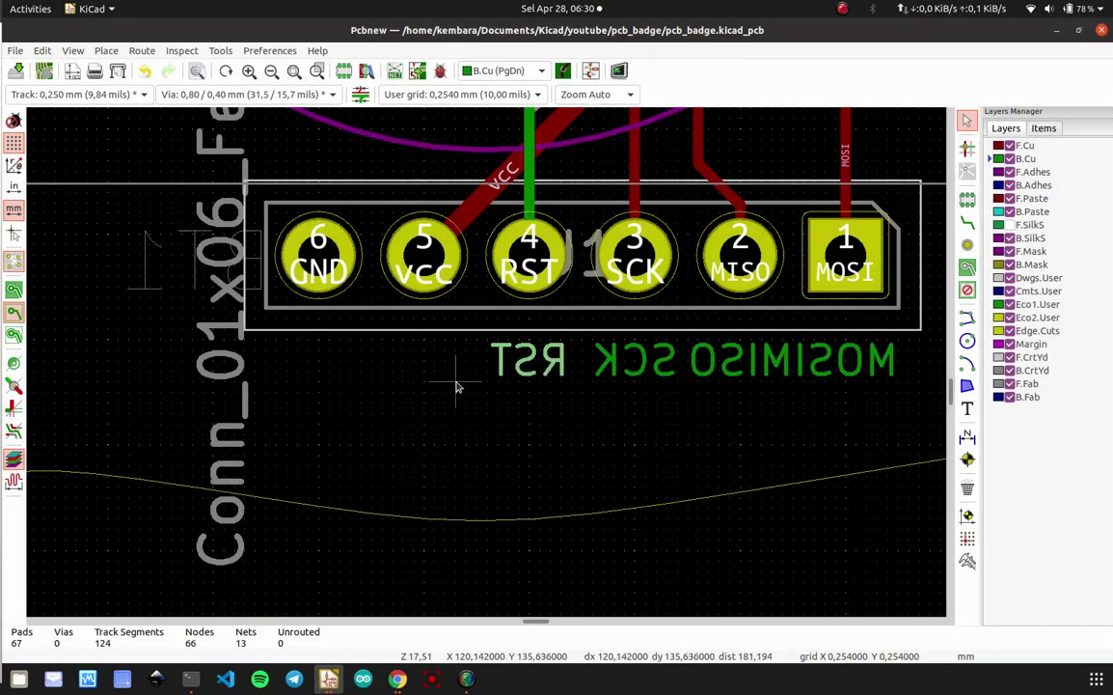
- Paste another copy of the label below connector pin 5 and change its text to VCC
key(ctrl+v)
click(434, 362)
text(e)
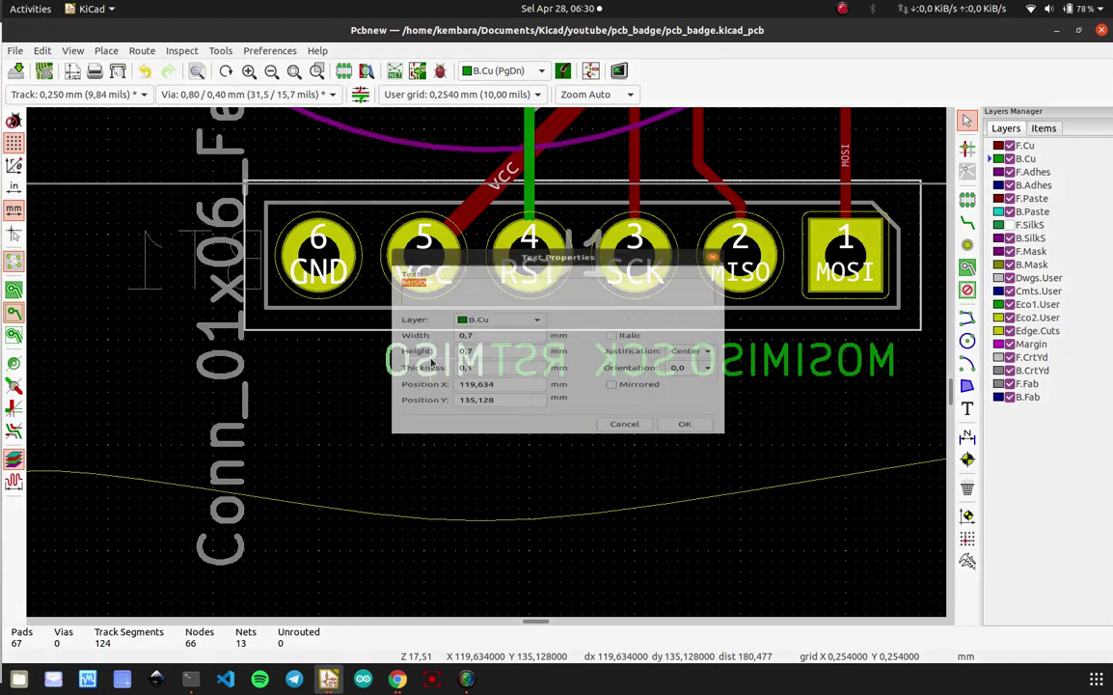
text(CS)
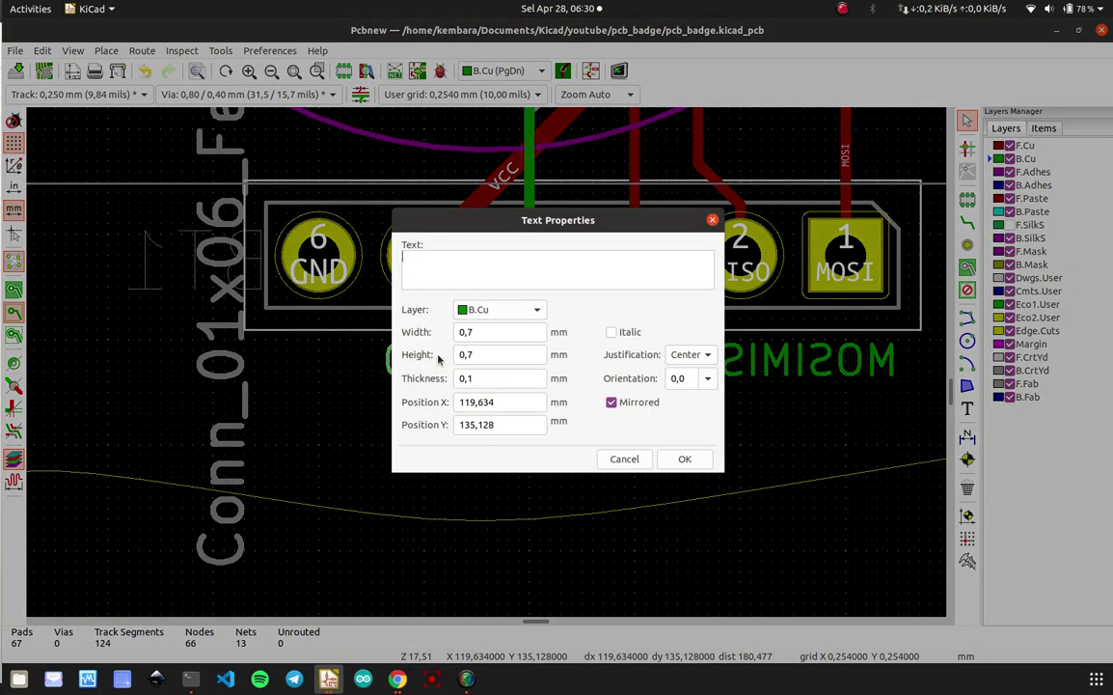
click(714, 468)
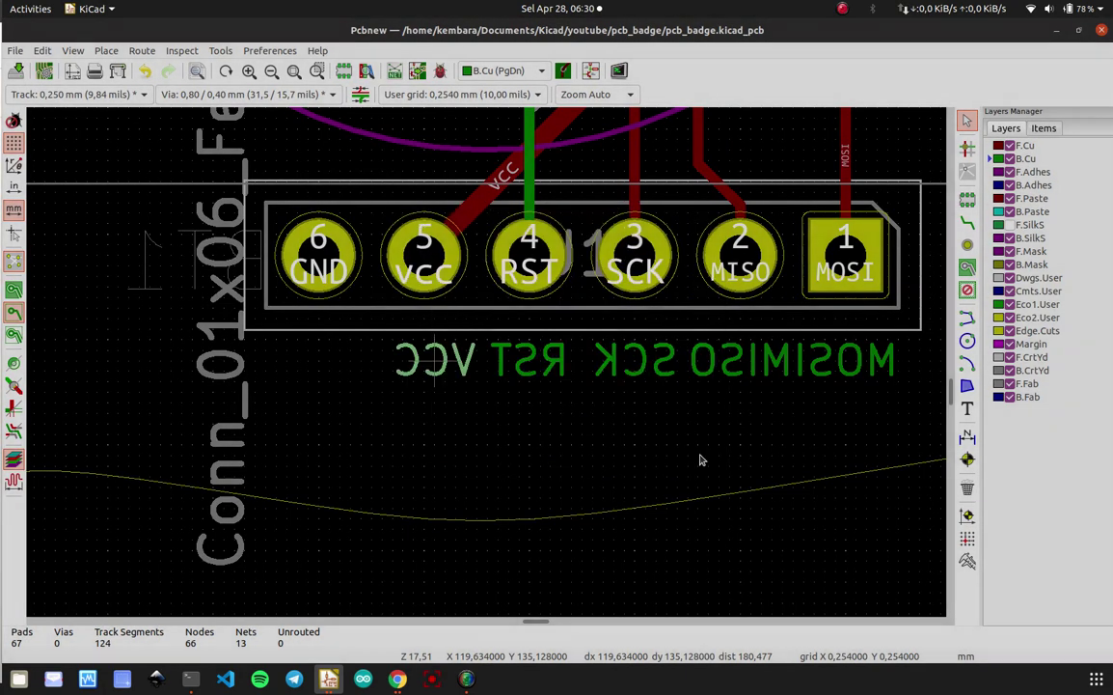
- Paste a label copy below connector pin 6, change its text to GND, and save the board
key(ctrl+v)
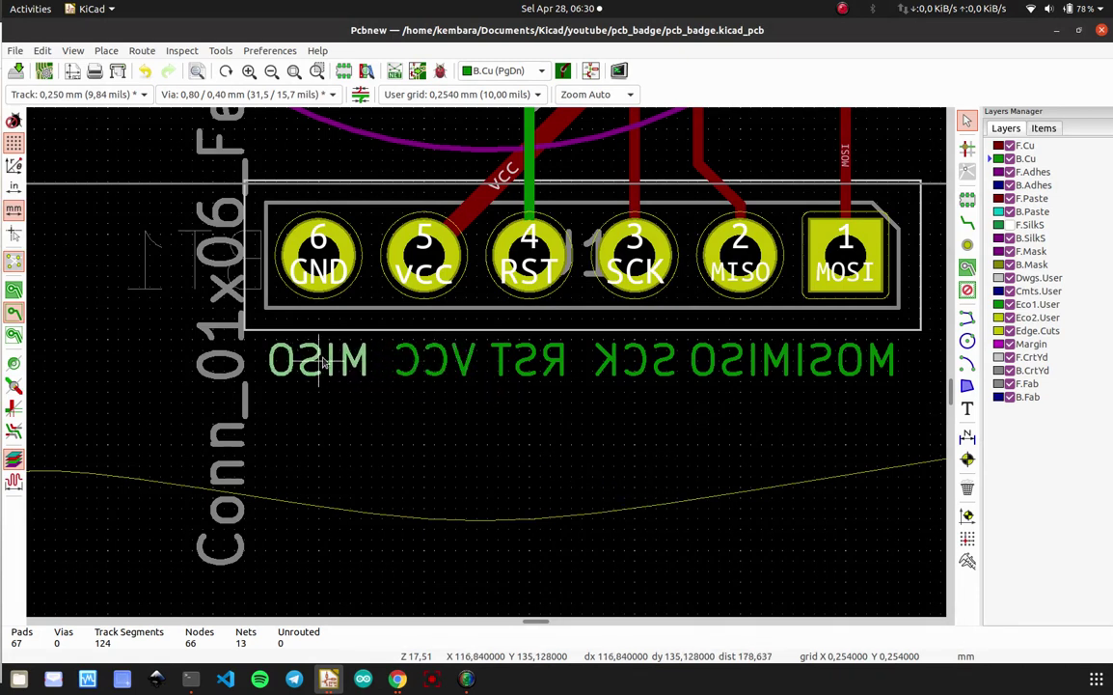
click(324, 360)
key(e)
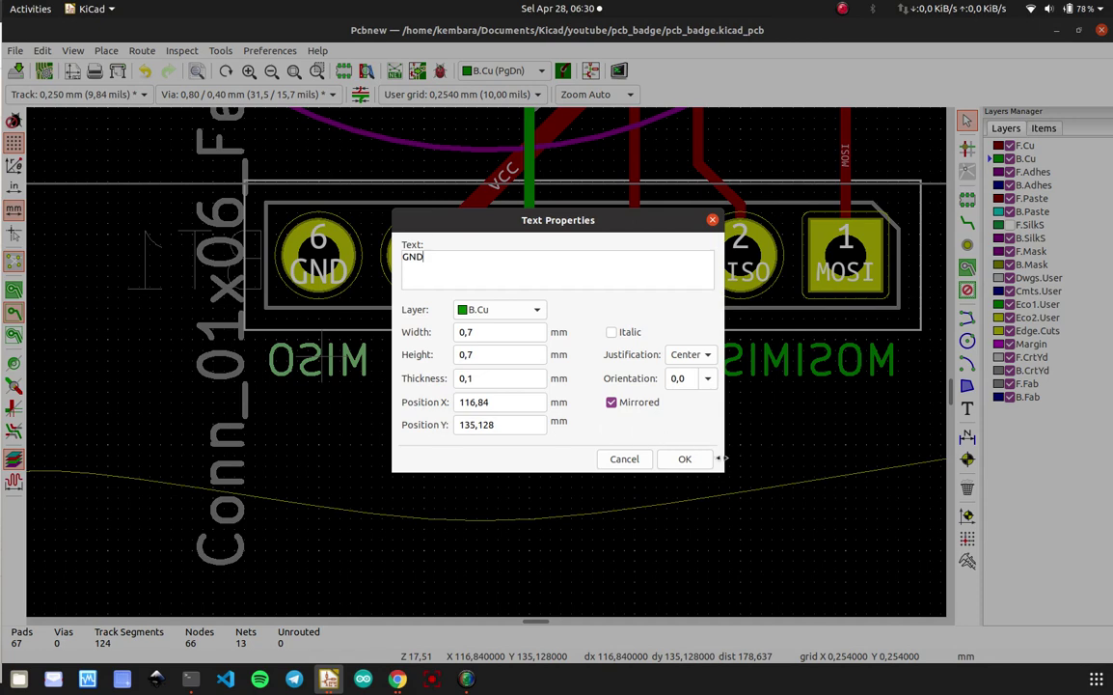
click(691, 459)
key(ctrl+s)
- Inspect the back of the badge in the 3D view for the pin labels below the six-pin connector
click(48, 51)
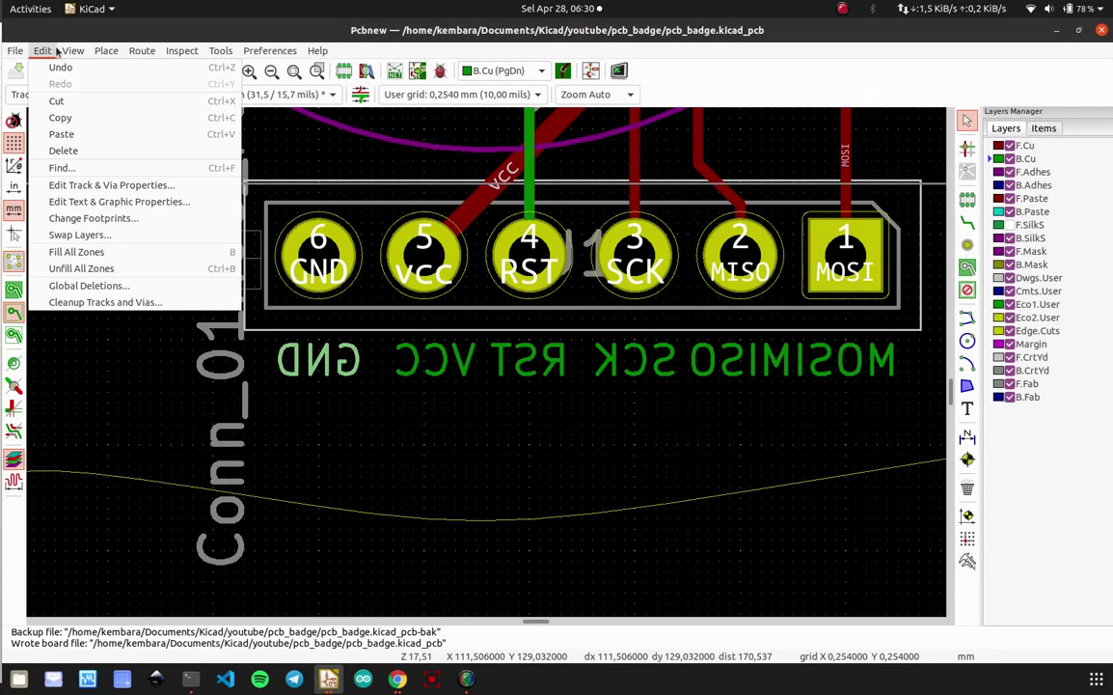
mouse_move(72, 51)
click(87, 116)
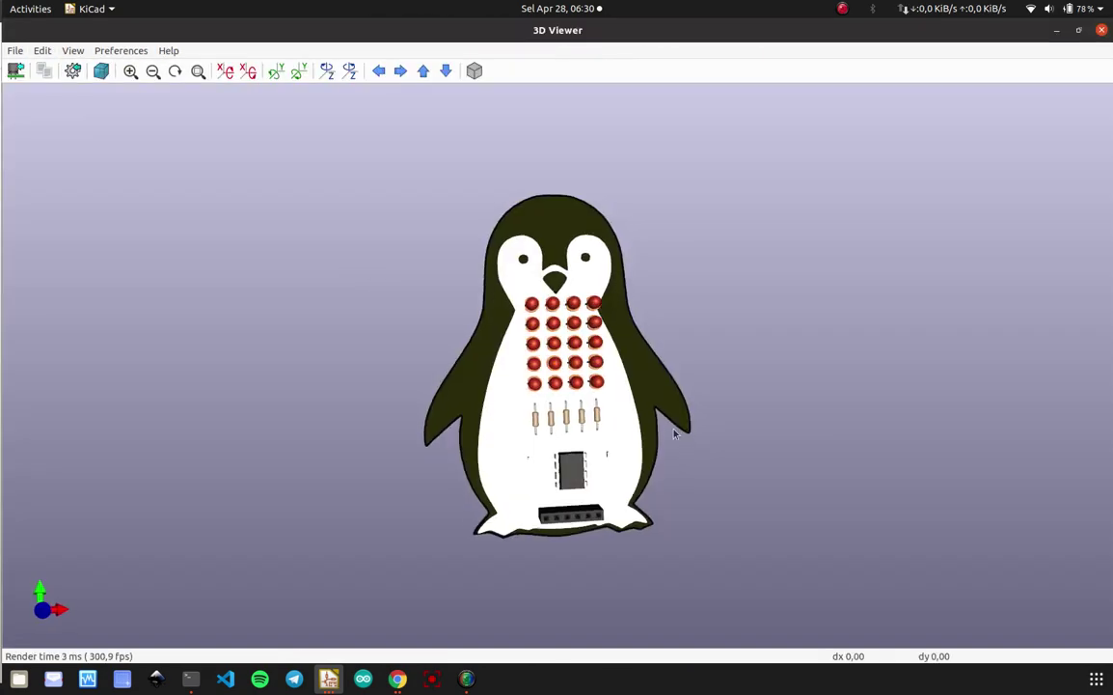
drag(675, 433, 929, 430)
key(shift+z)
middle_drag(593, 525, 589, 419)
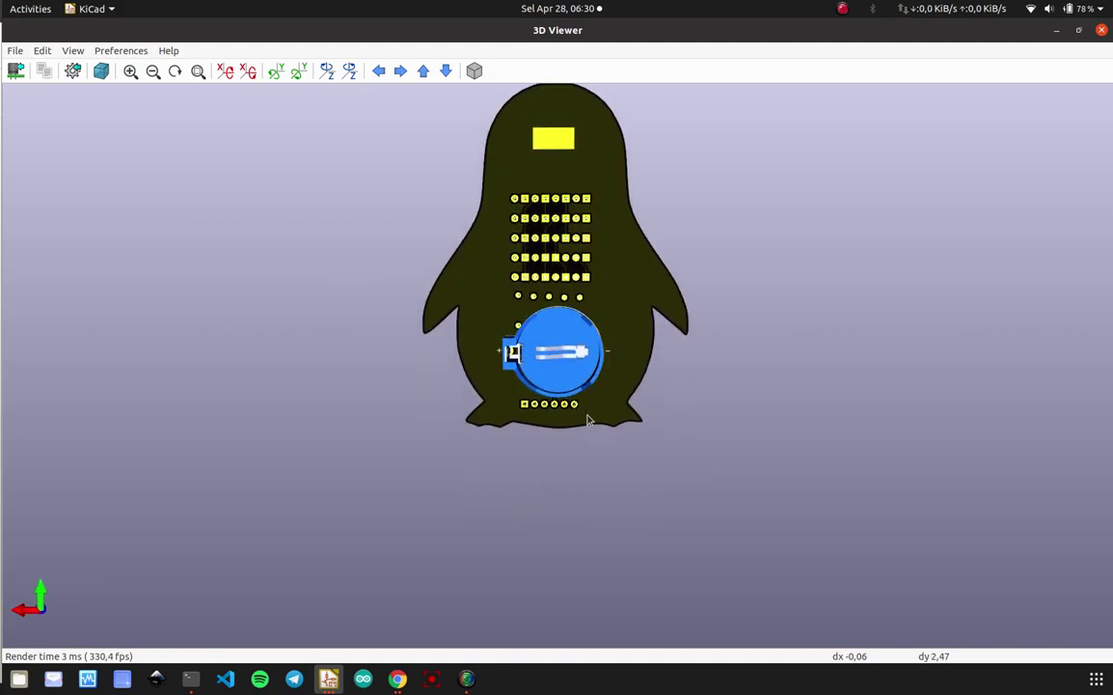
scroll(589, 418, up, 5)
scroll(601, 350, down, 5)
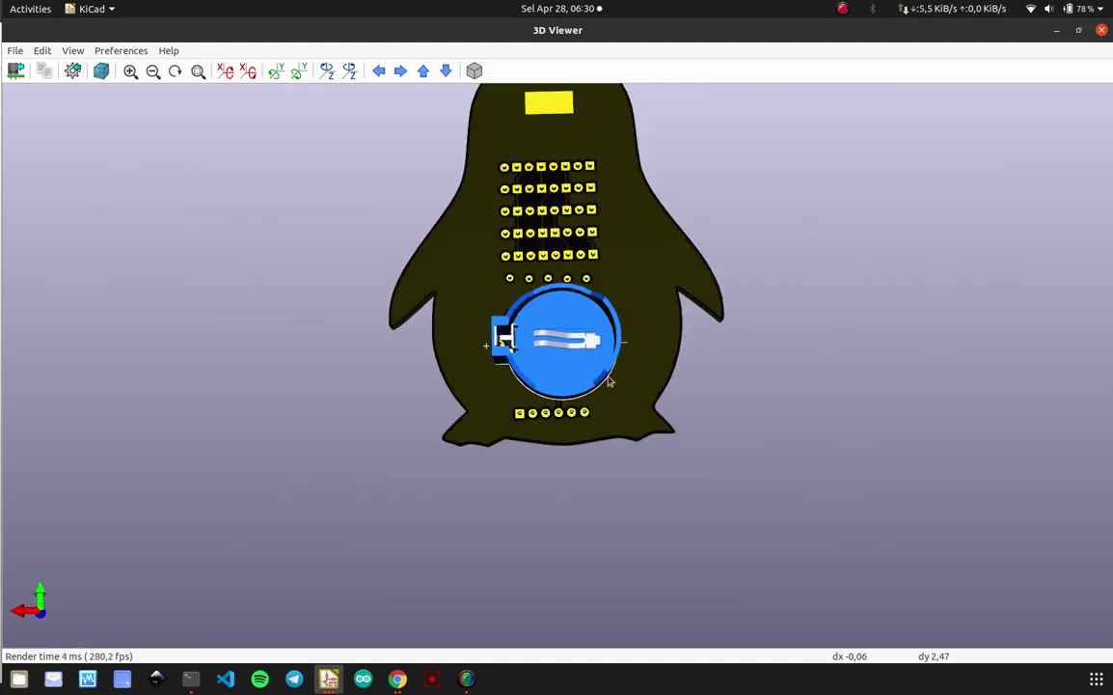
key(z)
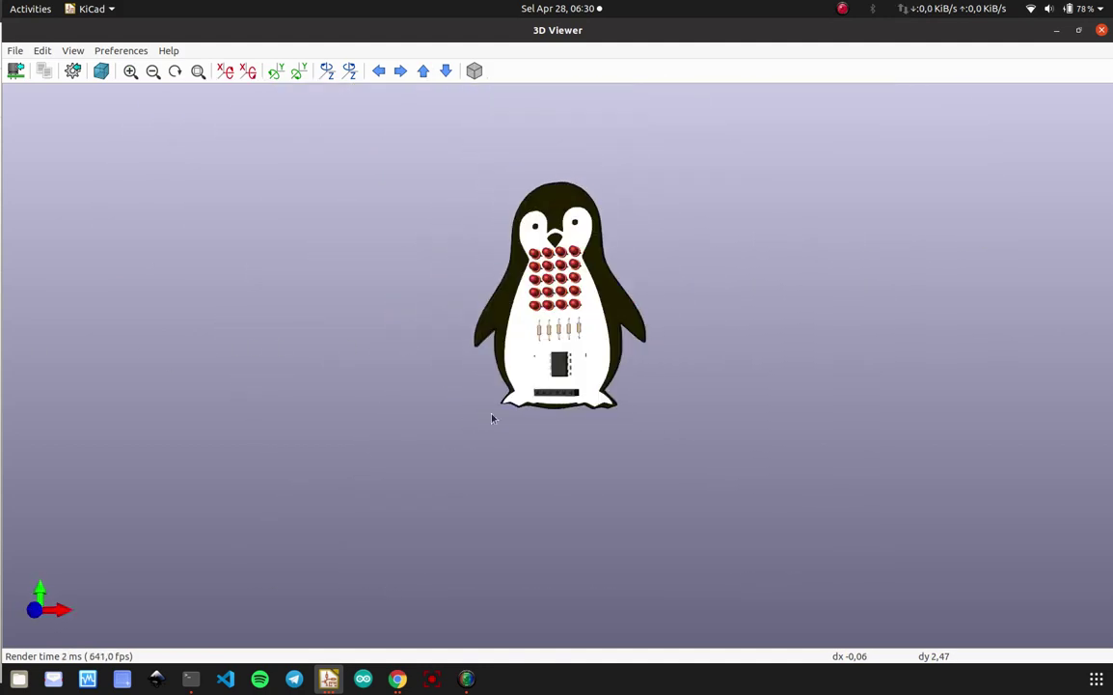
drag(492, 418, 934, 395)
drag(478, 340, 902, 343)
scroll(629, 351, up, 1)
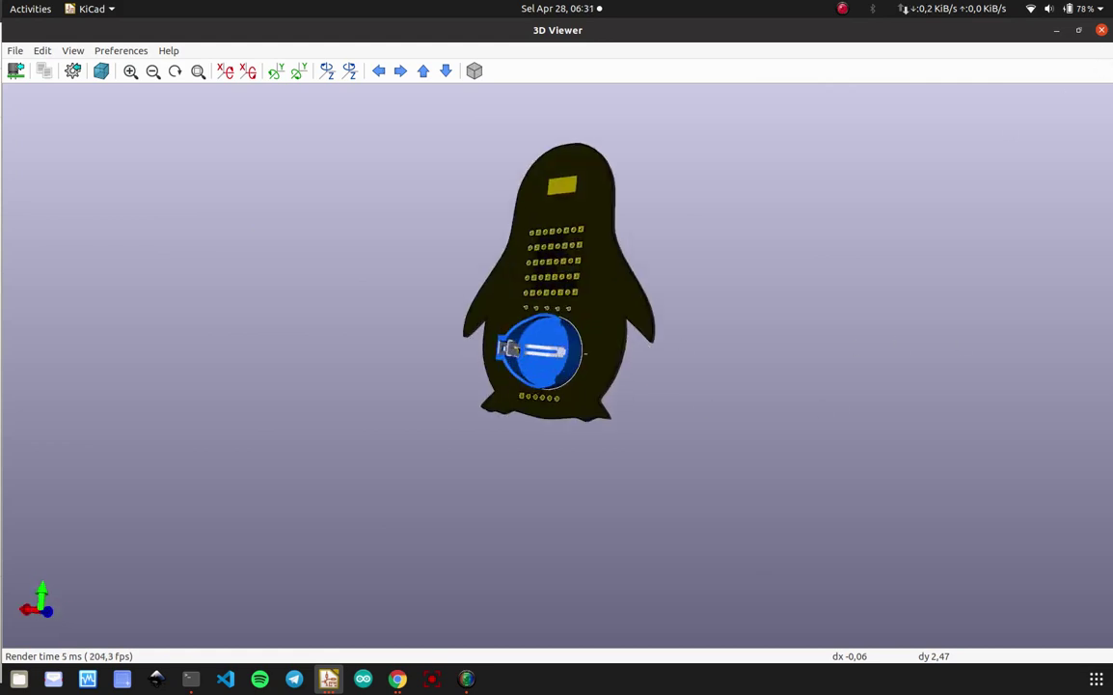
click(1101, 31)
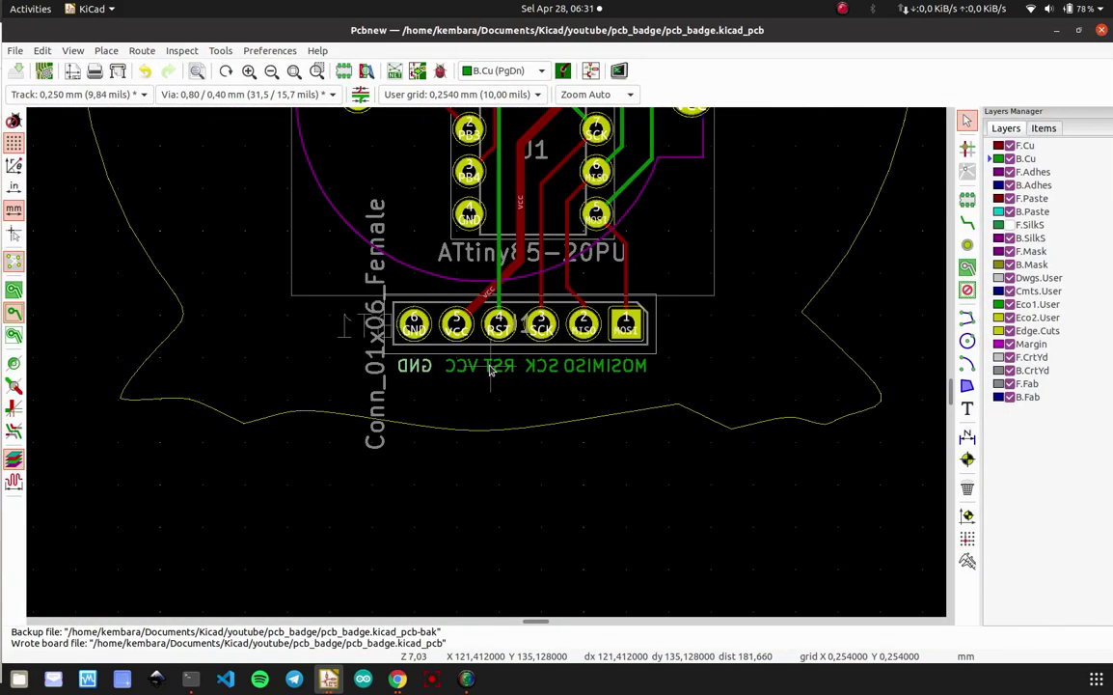
- Refill all zones with F.Cu as the active layer and save the board
key(Page_Up)
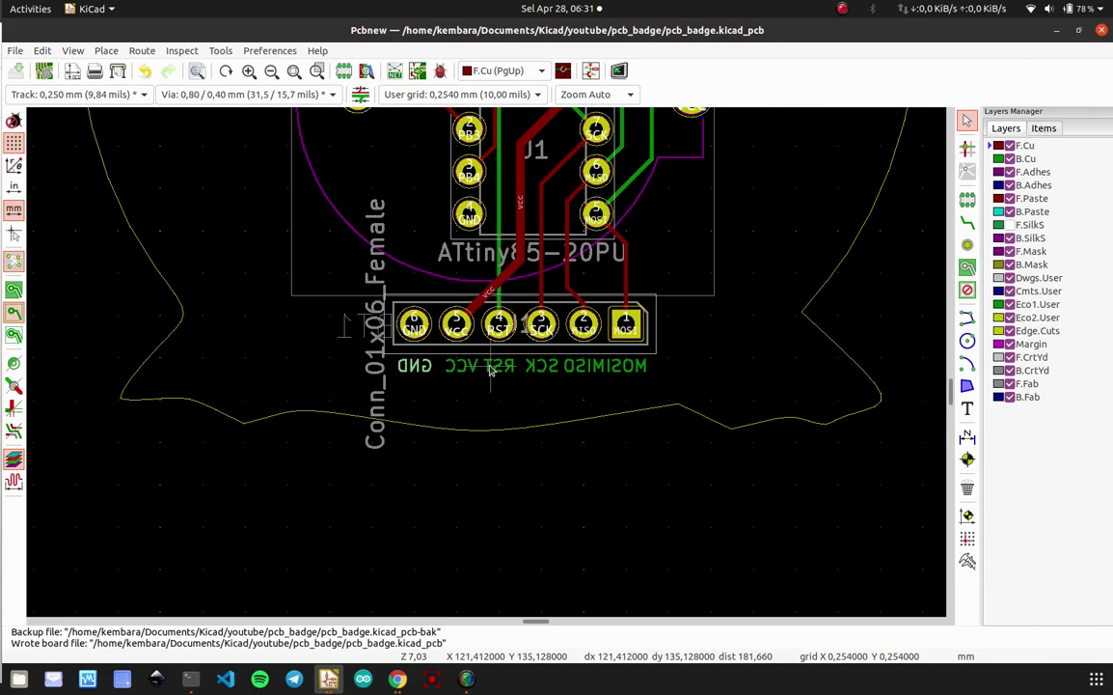
key(b)
key(ctrl+s)
- Change the layer of the MOSI label below connector pin 1 from back copper to B.SilkS
ctrl+scroll(510, 370, up, 2)
scroll(487, 368, up, 1)
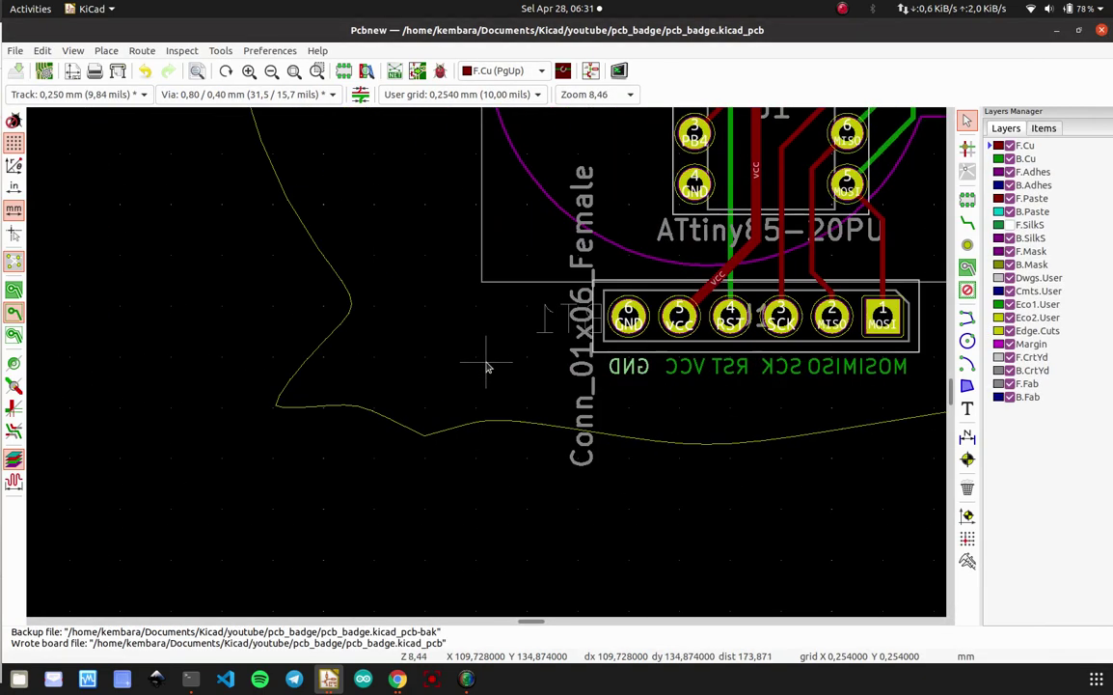
scroll(487, 367, down, 1)
scroll(851, 359, up, 2)
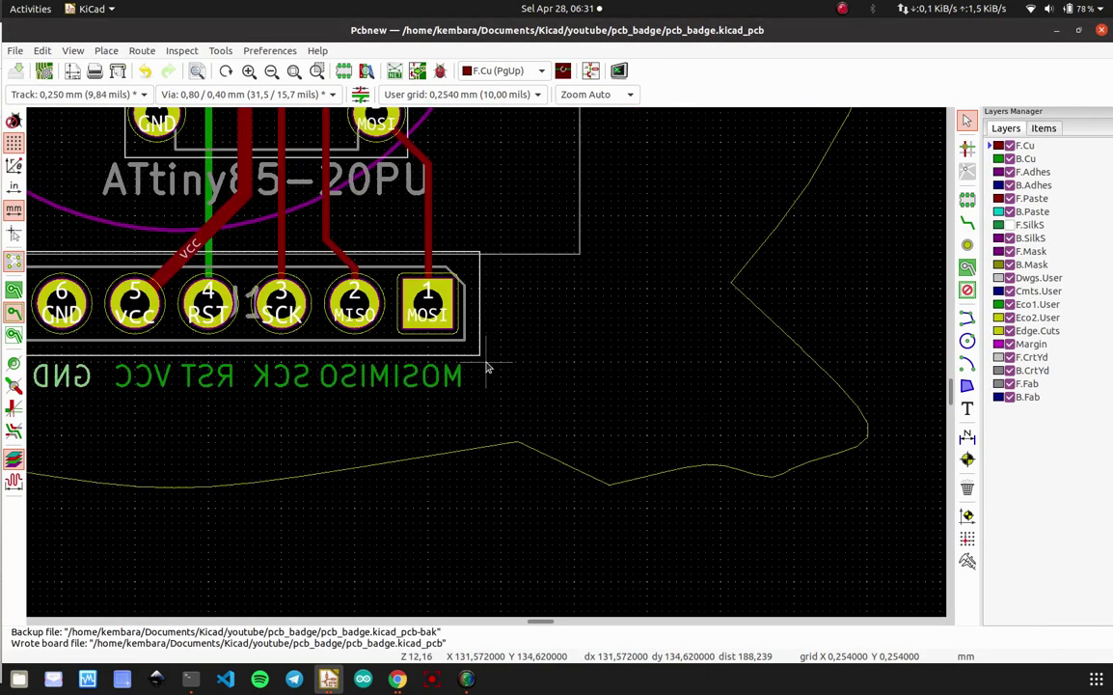
click(434, 376)
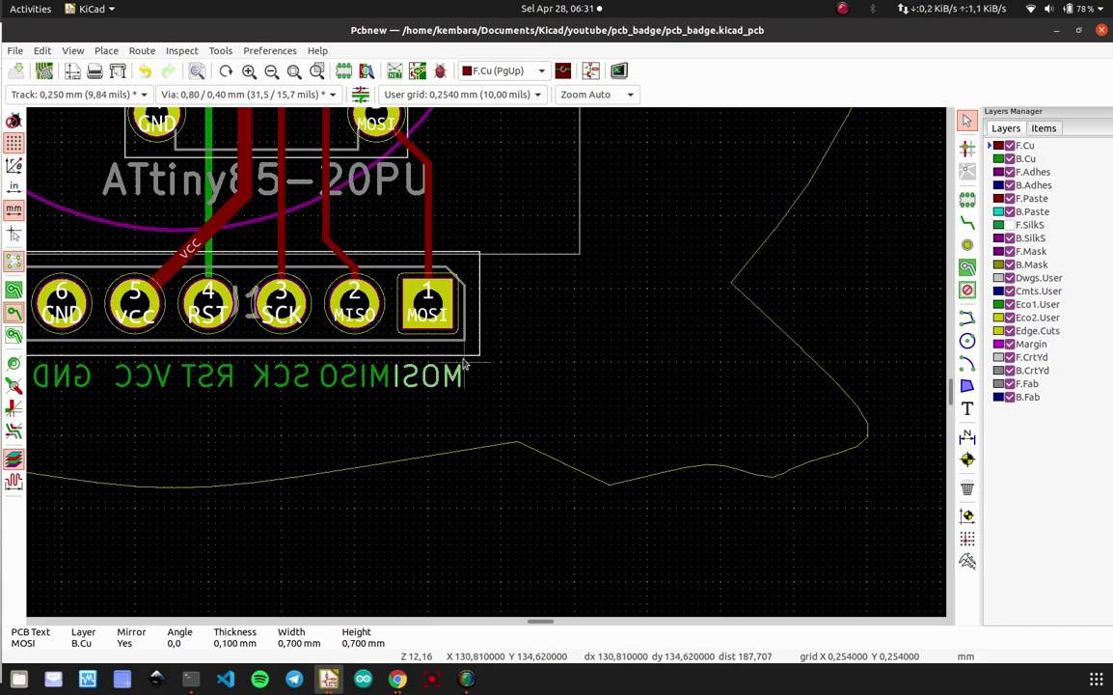
scroll(450, 367, up, 2)
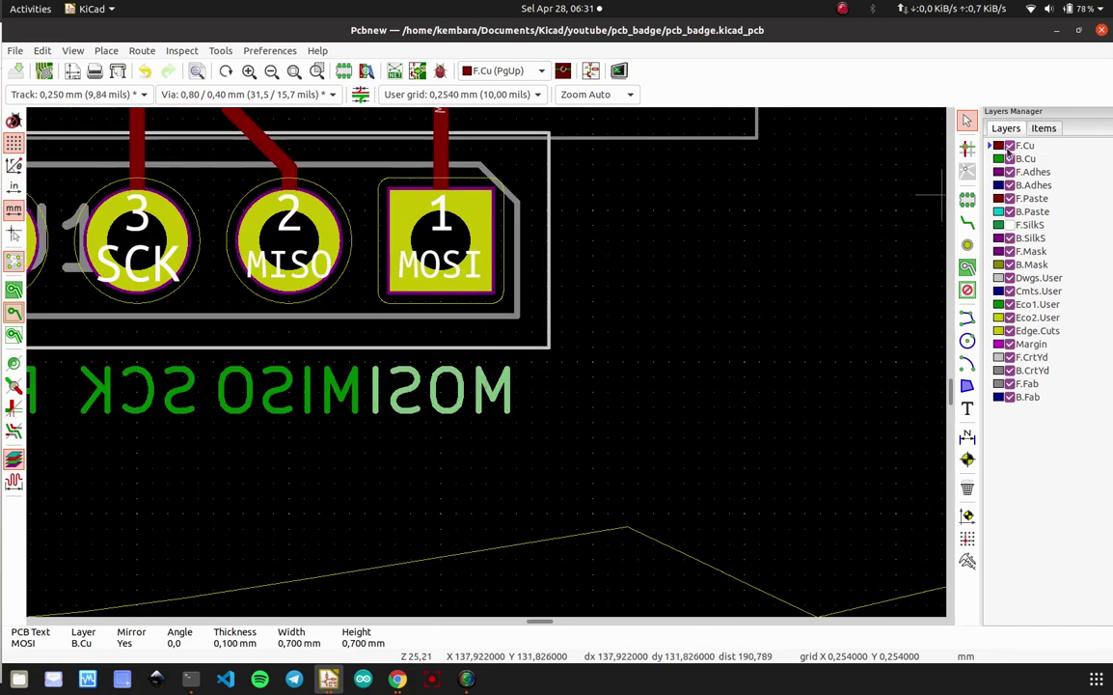
double_click(480, 383)
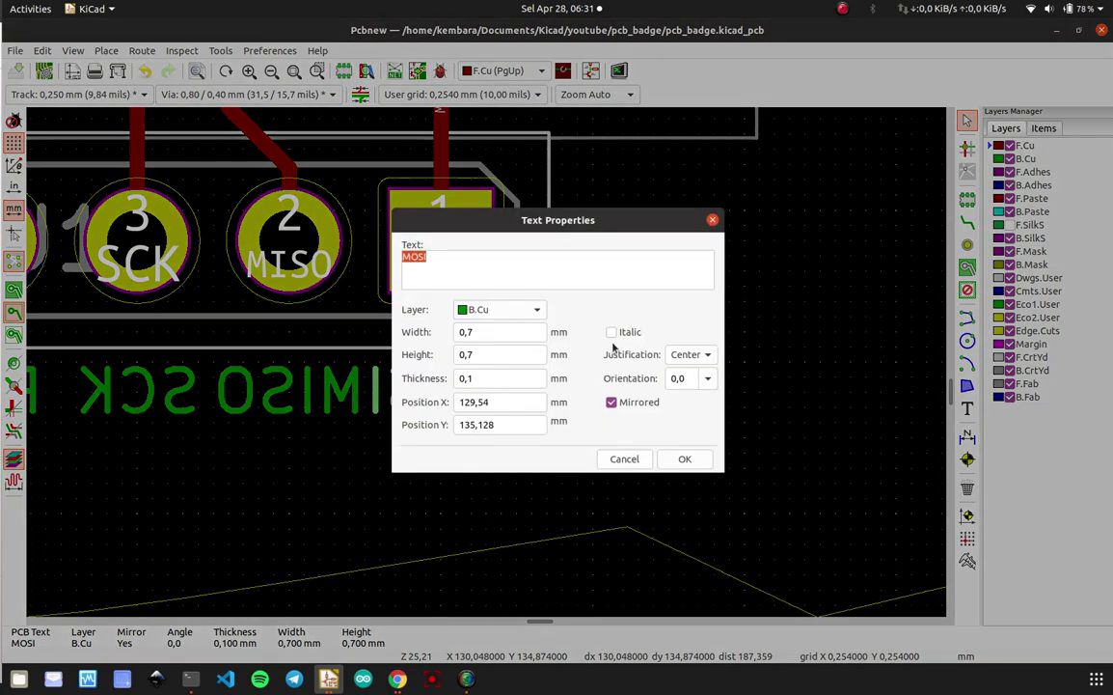
click(501, 309)
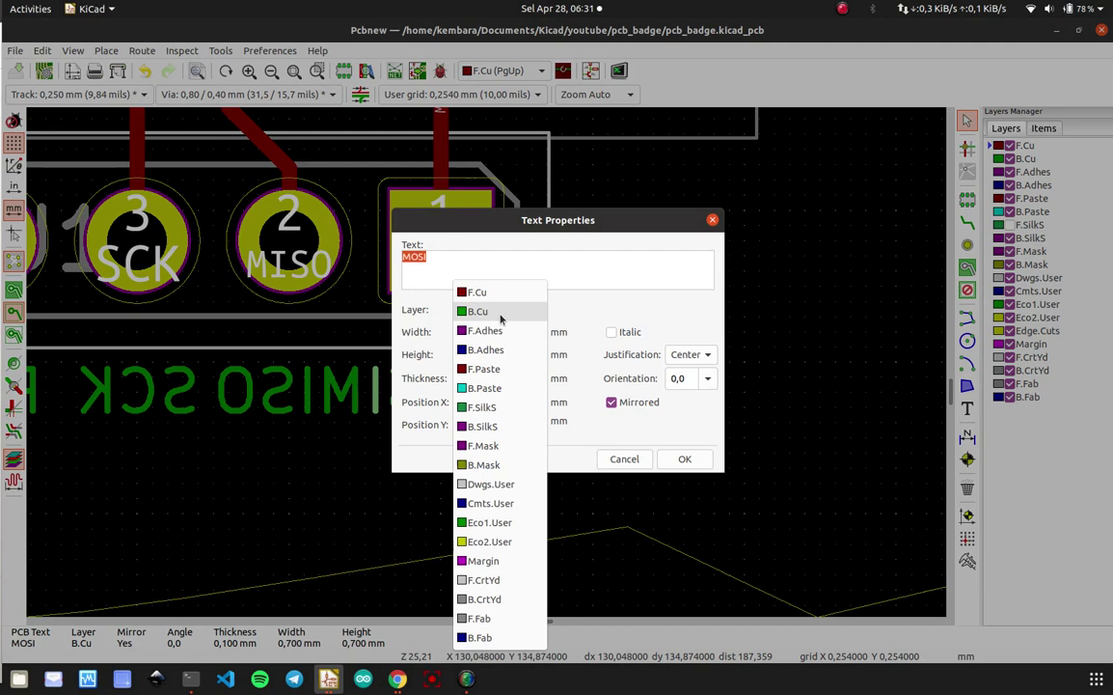
click(491, 425)
click(670, 463)
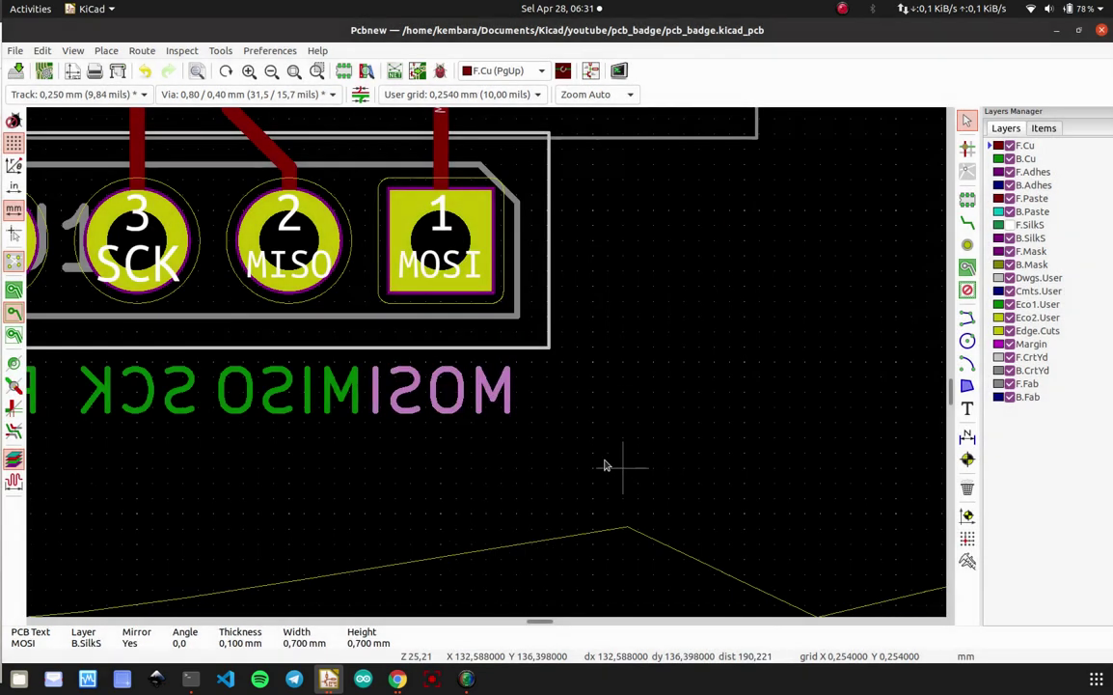
scroll(487, 368, down, 3)
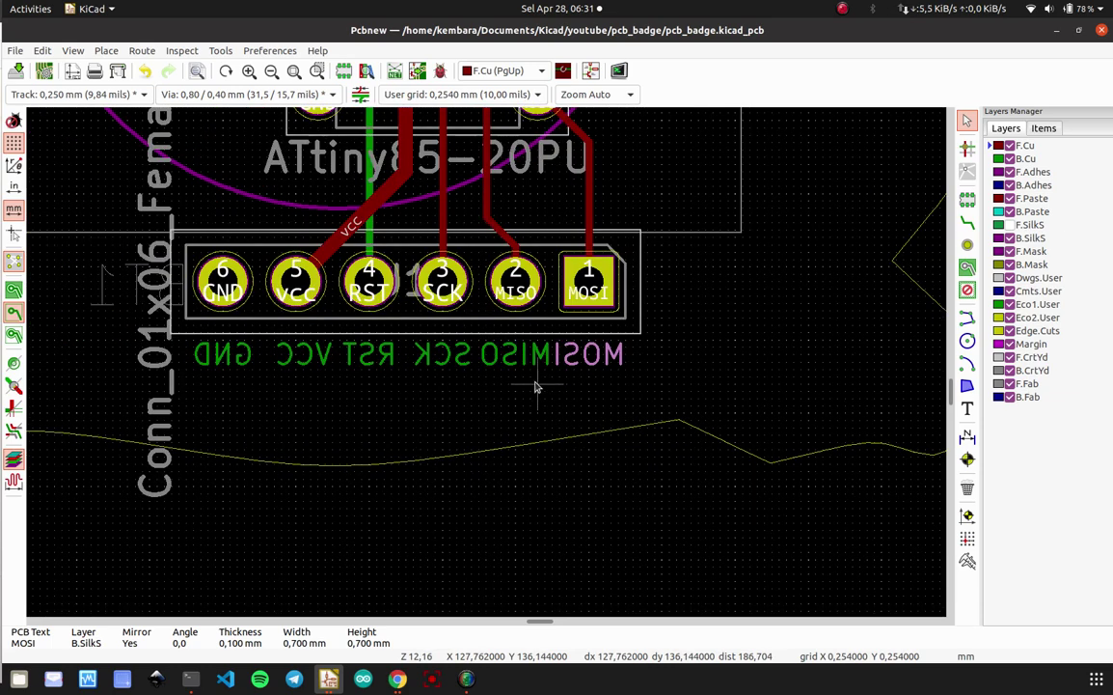
drag(533, 380, 206, 355)
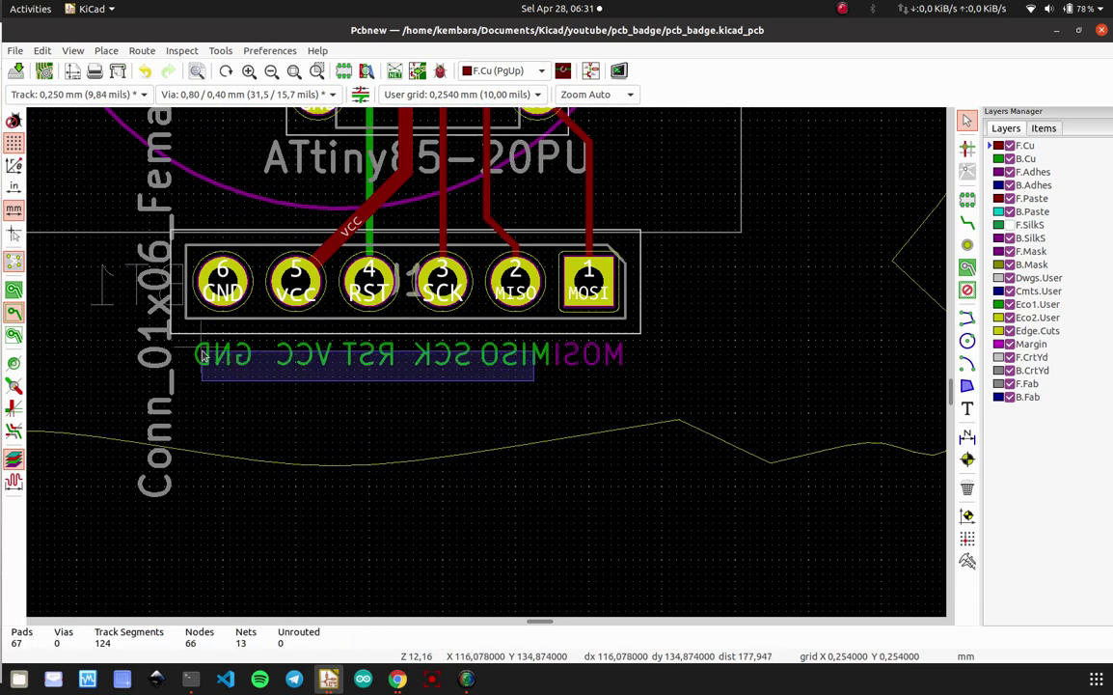
right_click(207, 355)
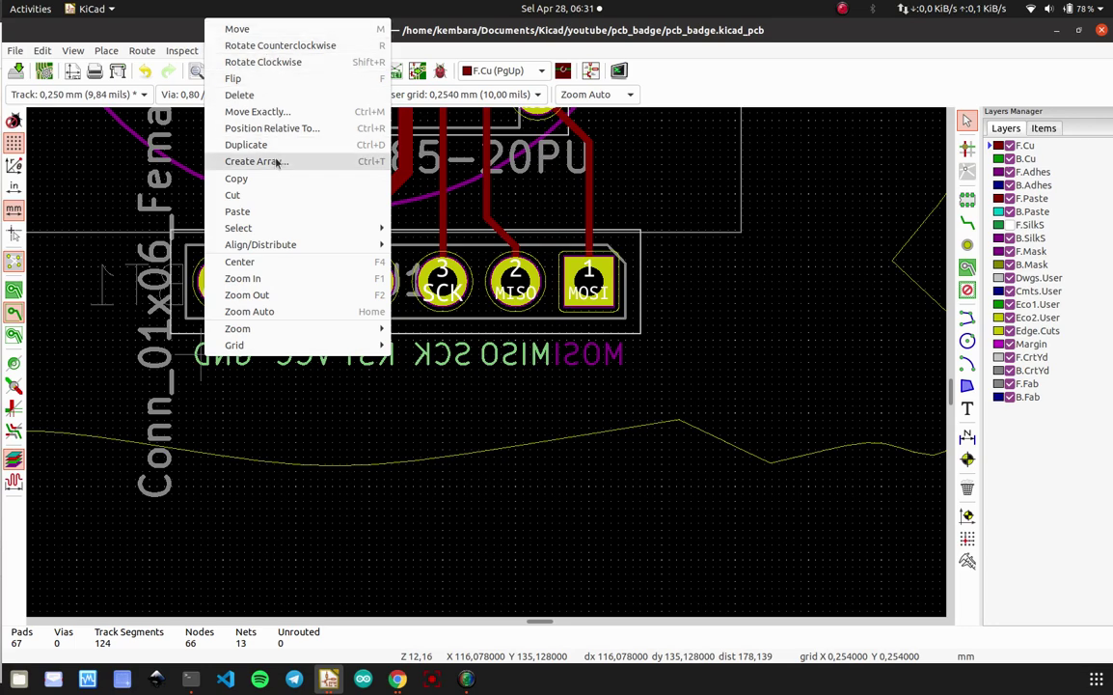
click(275, 112)
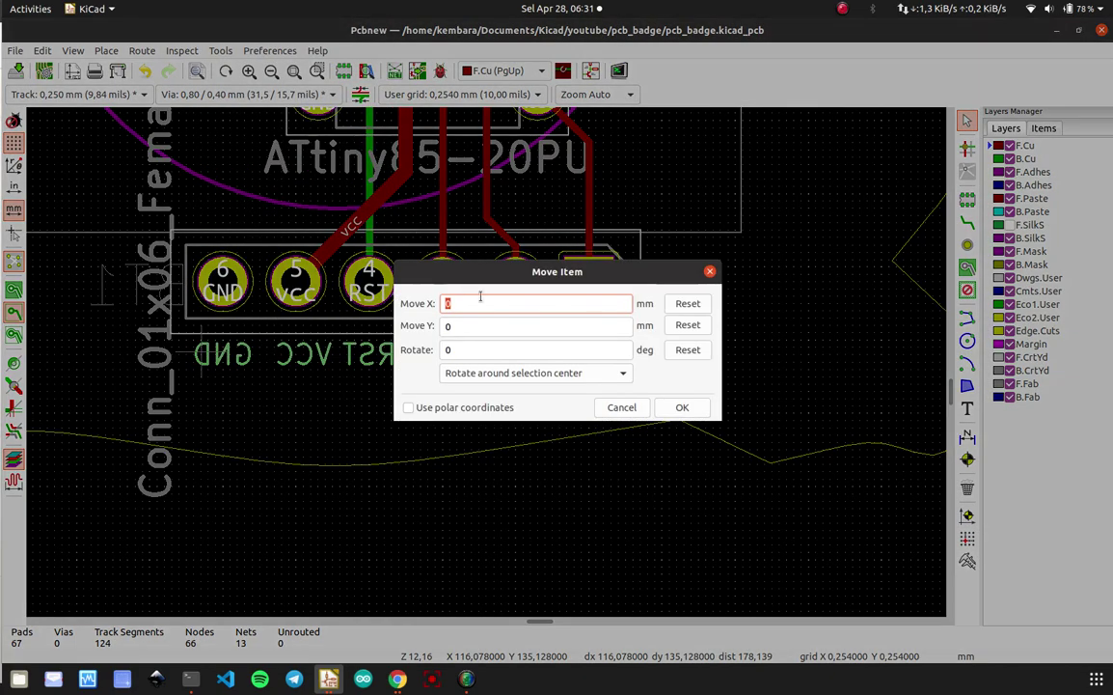
click(606, 412)
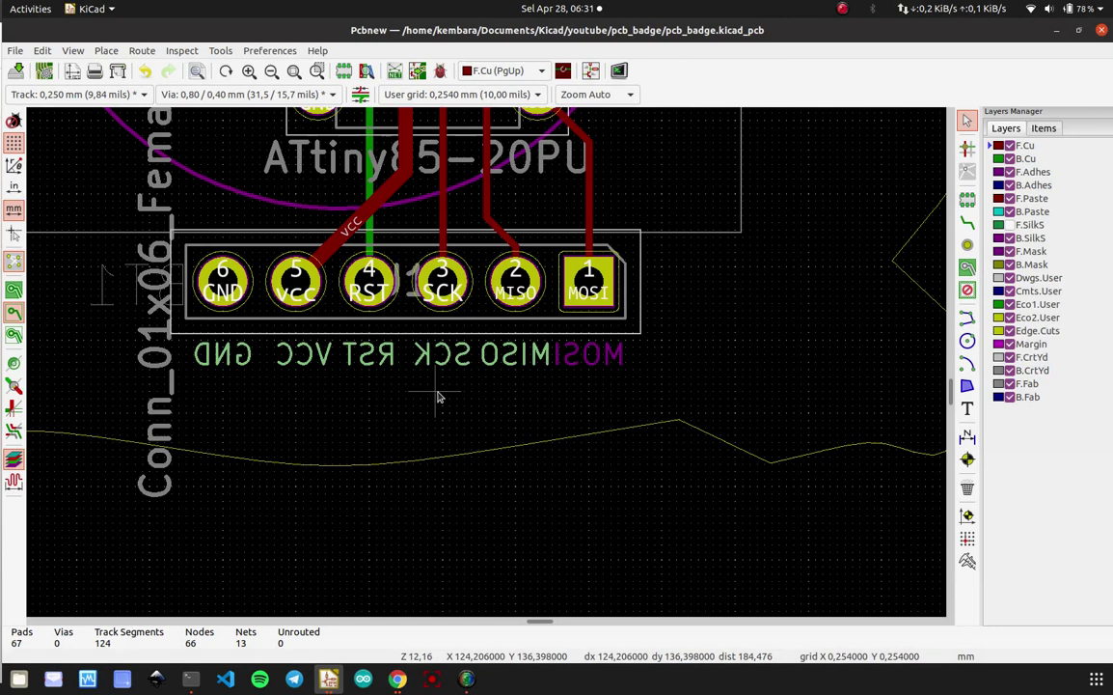
right_click(278, 350)
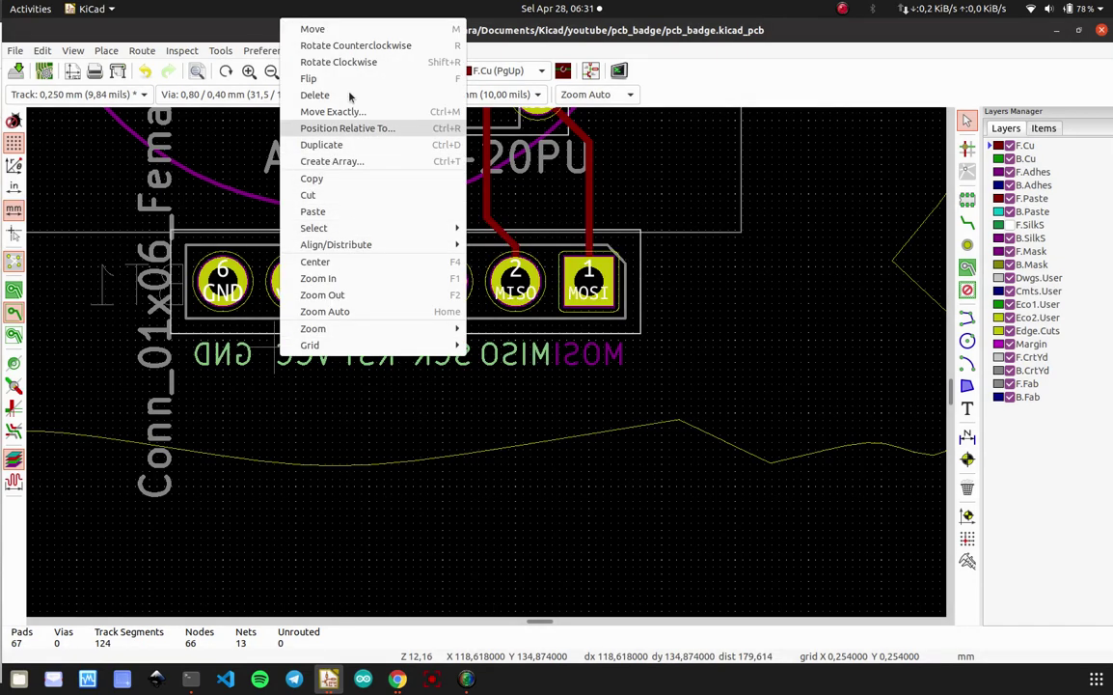
click(380, 373)
click(389, 396)
click(514, 369)
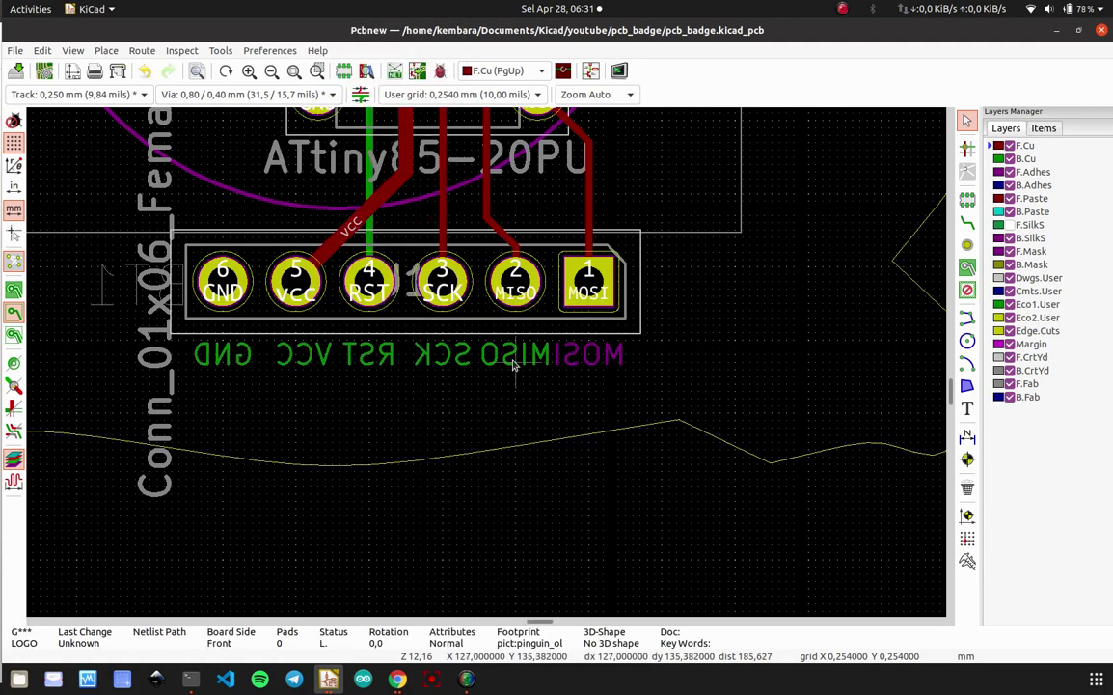
- Set the layer of the MISO and SCK labels below connector pins 2 and 3 to B.SilkS
double_click(514, 365)
click(504, 311)
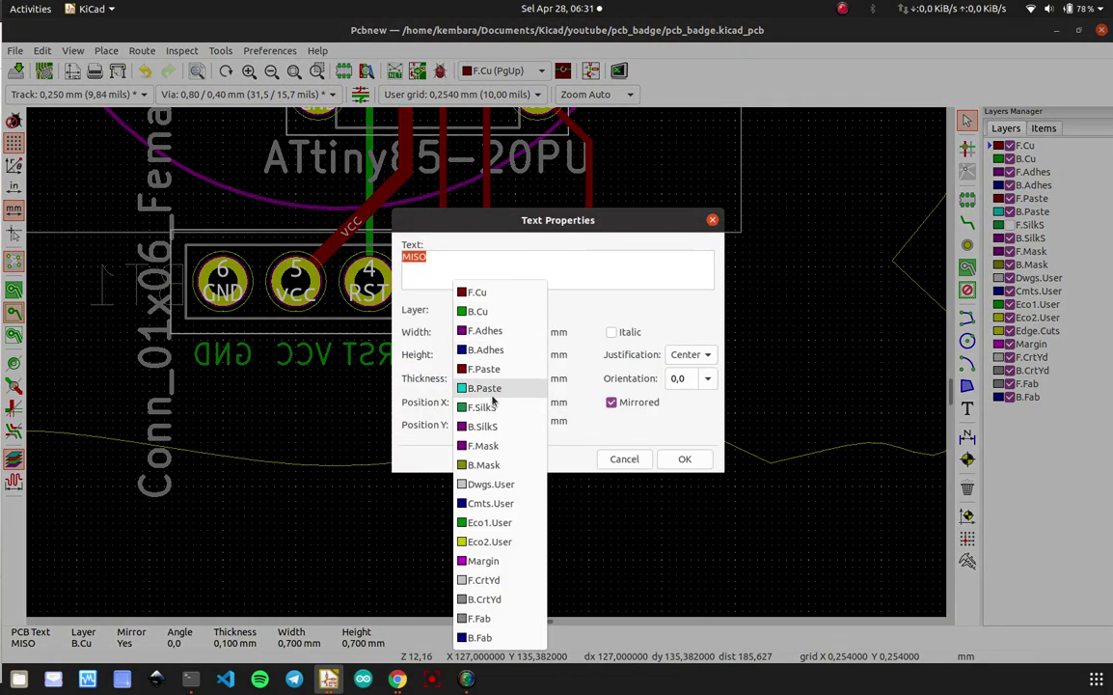
click(507, 428)
click(684, 459)
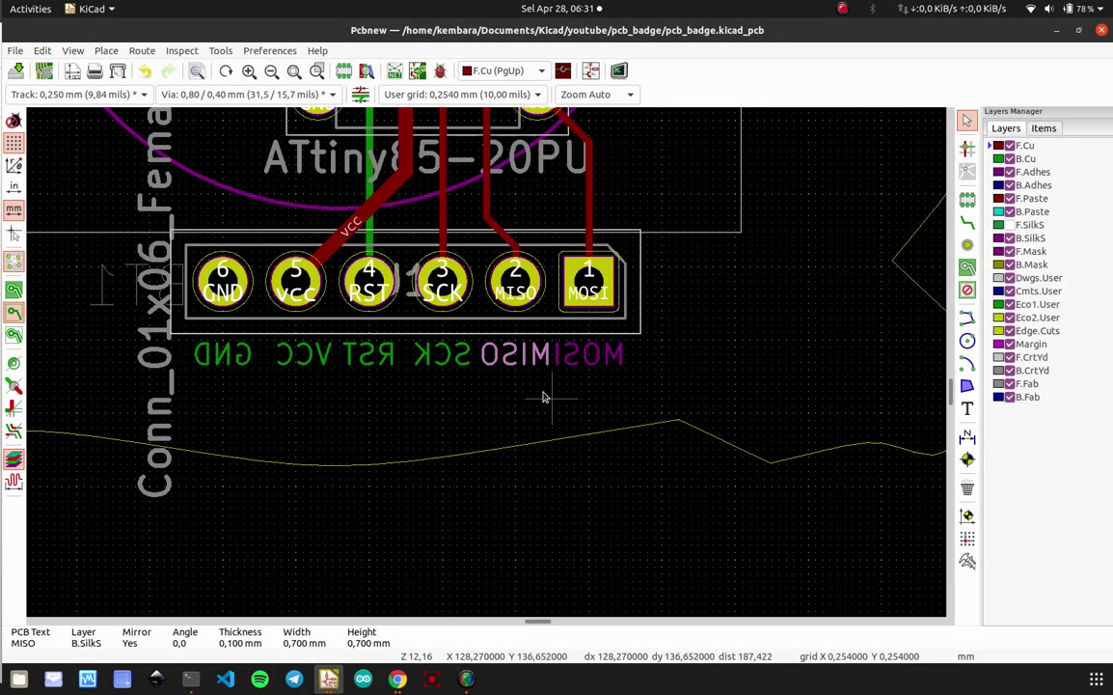
double_click(442, 353)
click(473, 310)
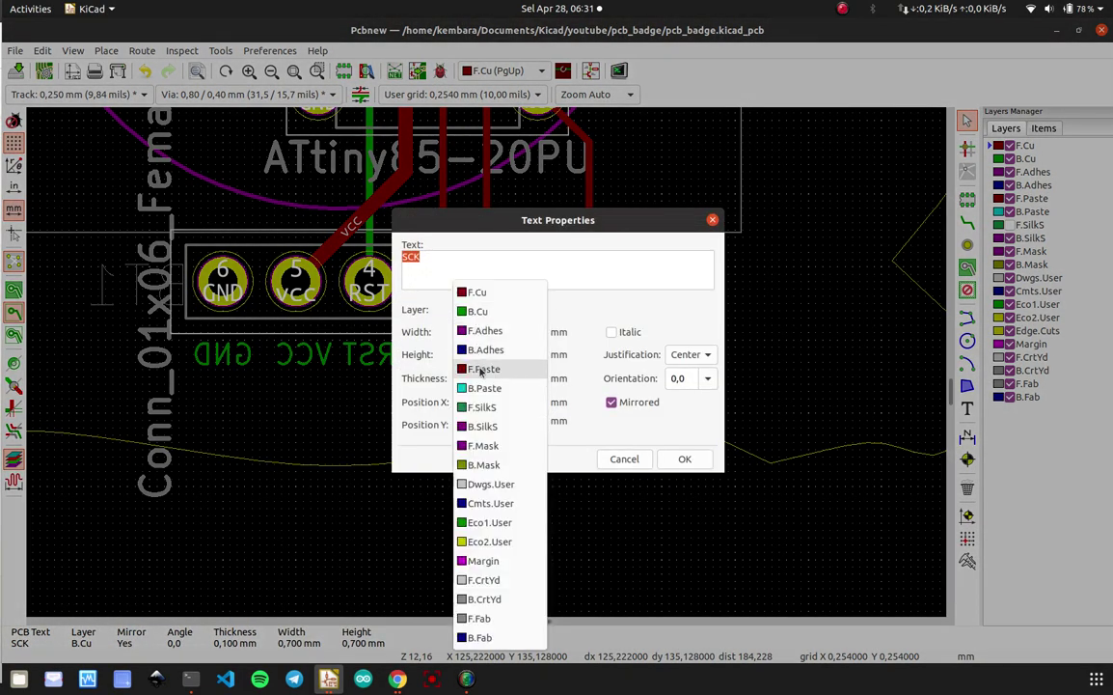
click(490, 427)
click(673, 461)
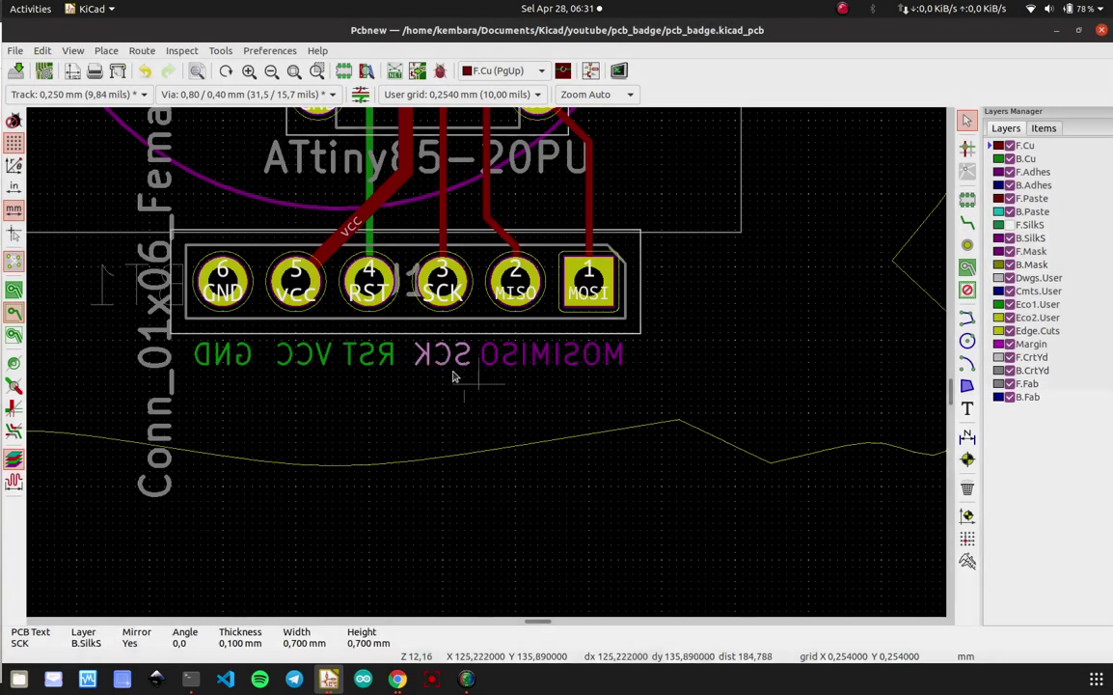
- Set the layer of the RST and VCC labels below connector pins 4 and 5 to B.SilkS
double_click(349, 353)
click(483, 311)
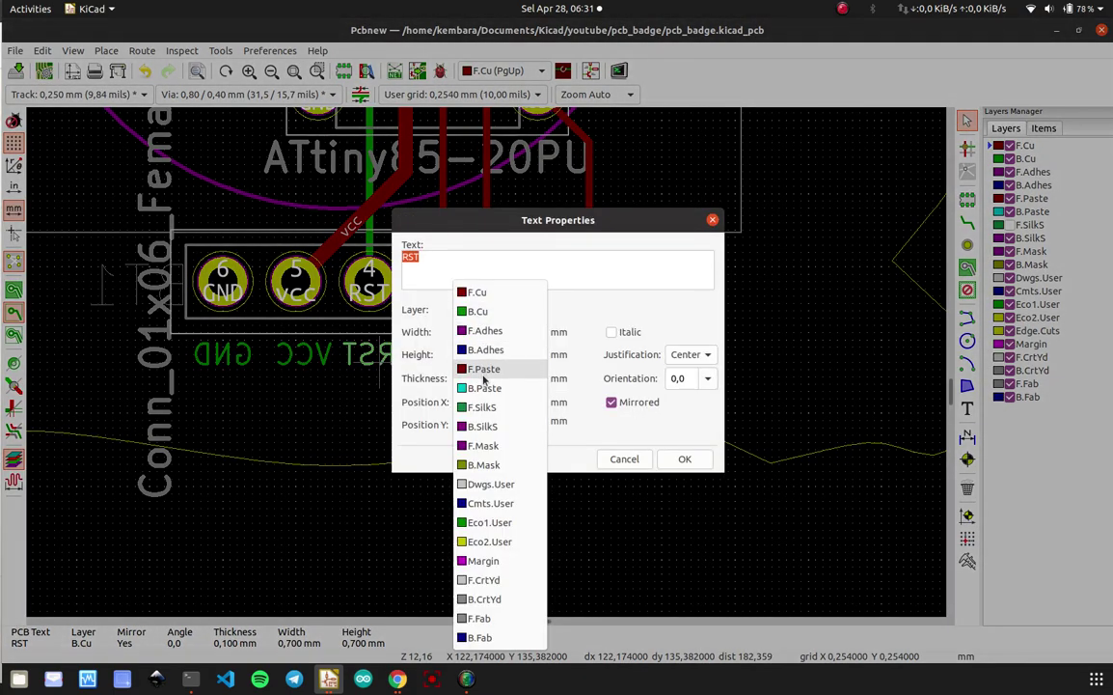
click(488, 427)
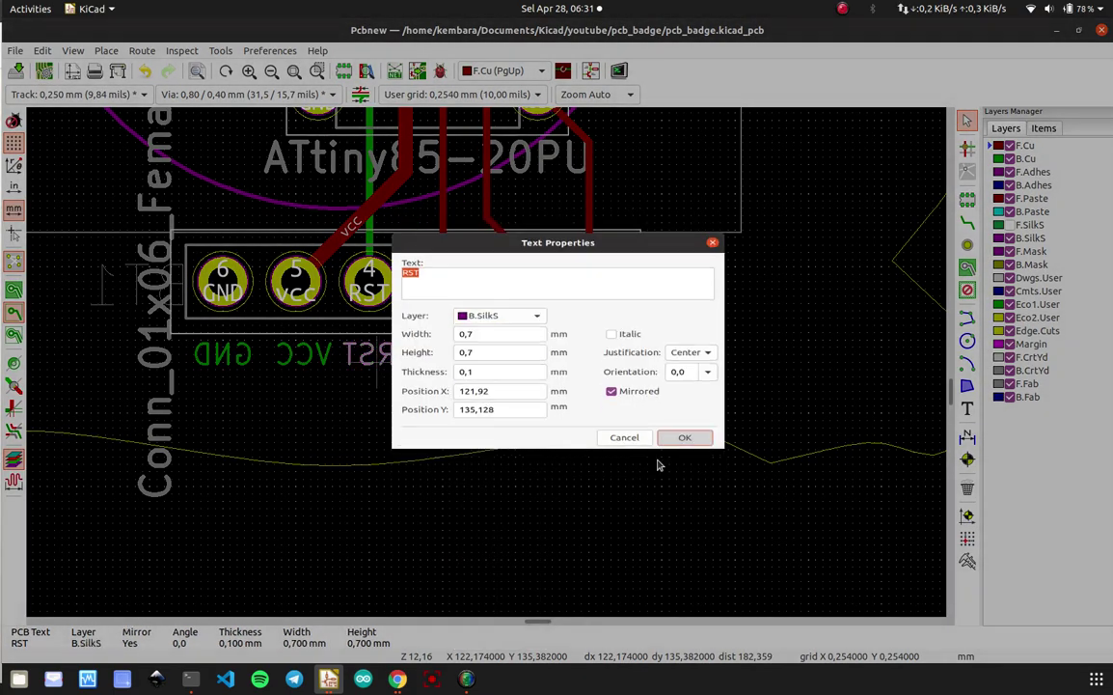
click(680, 459)
double_click(316, 359)
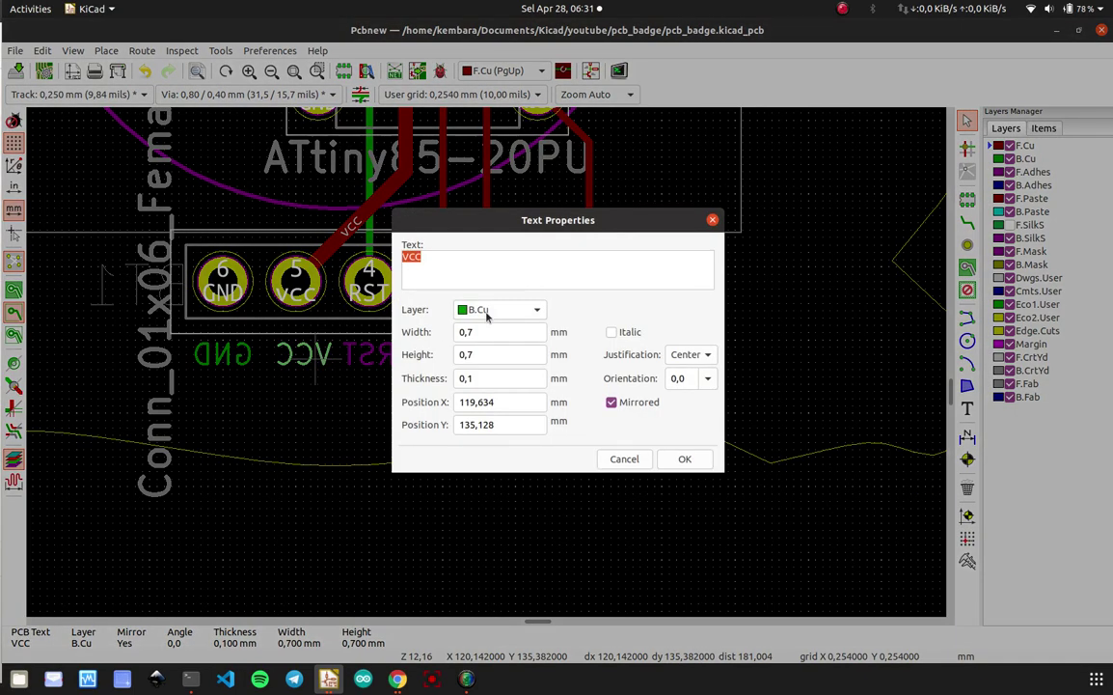
click(497, 309)
click(497, 426)
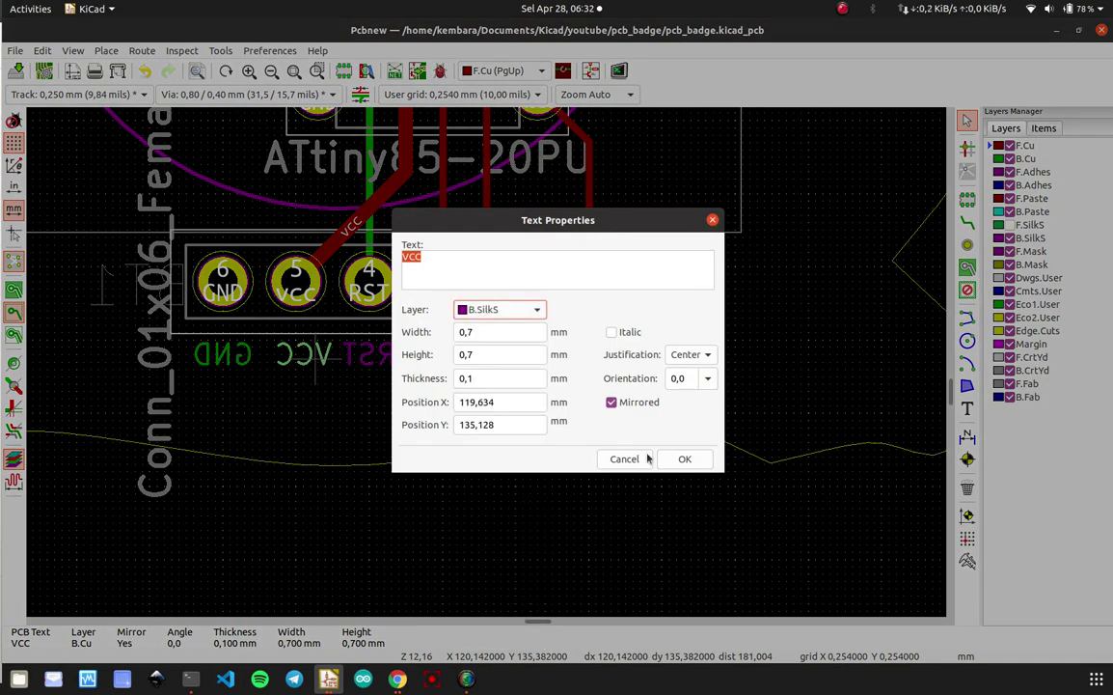
click(656, 459)
- Set the layer of the GND label below connector pin 6 to B.SilkS and save the board
double_click(214, 359)
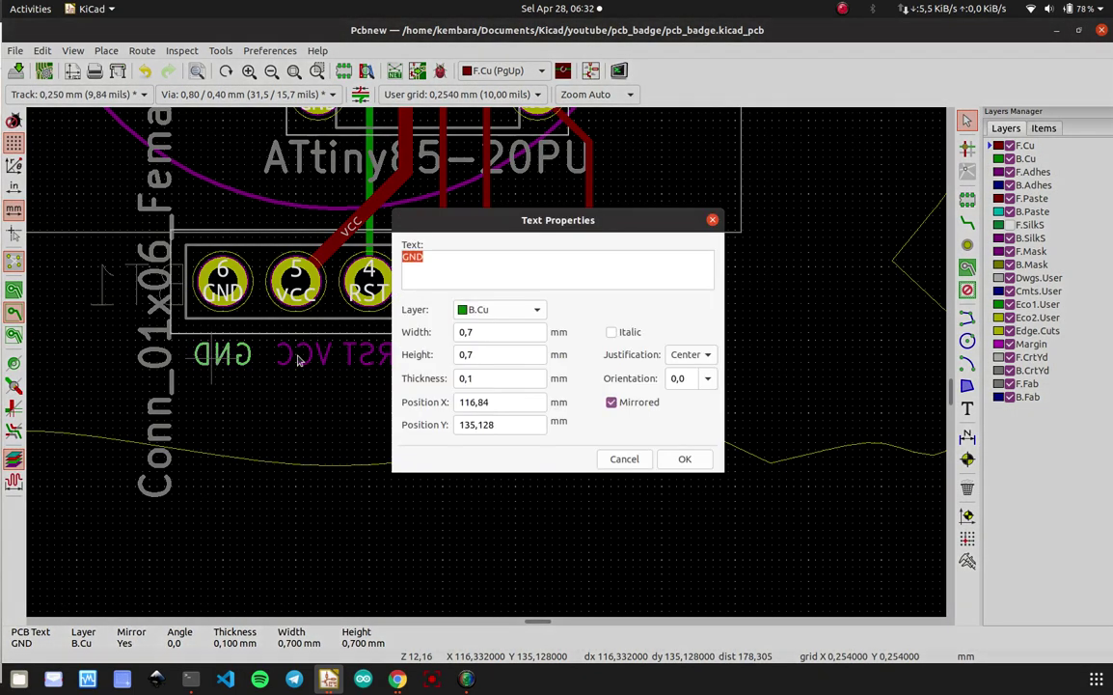
click(497, 310)
click(513, 428)
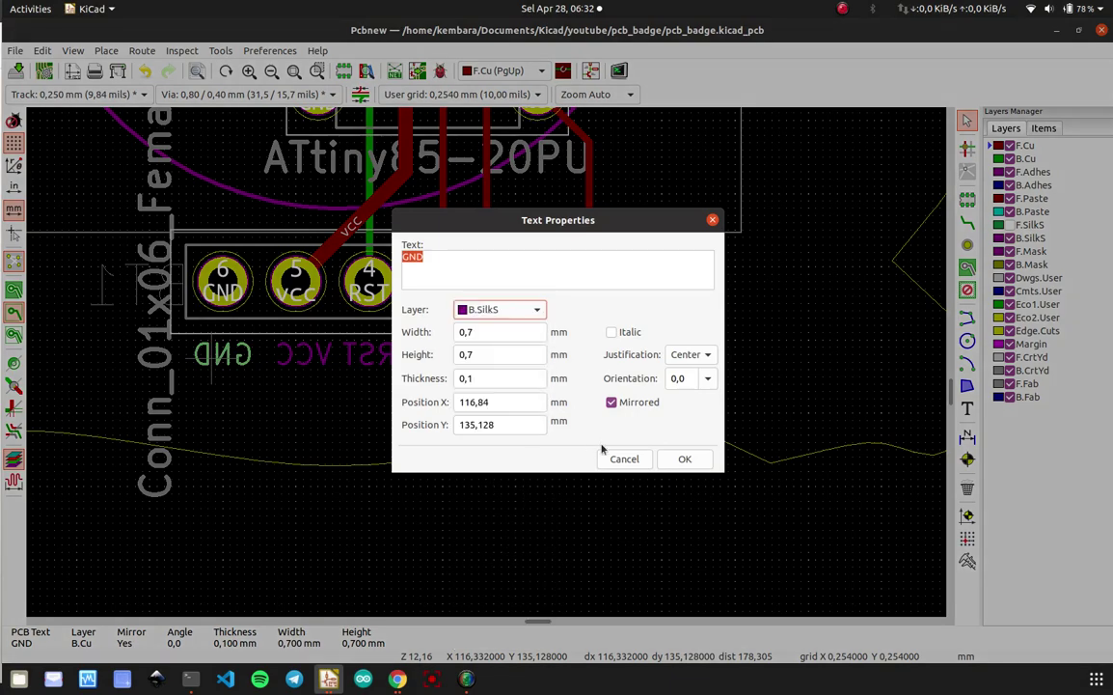
click(663, 459)
key(ctrl+s)
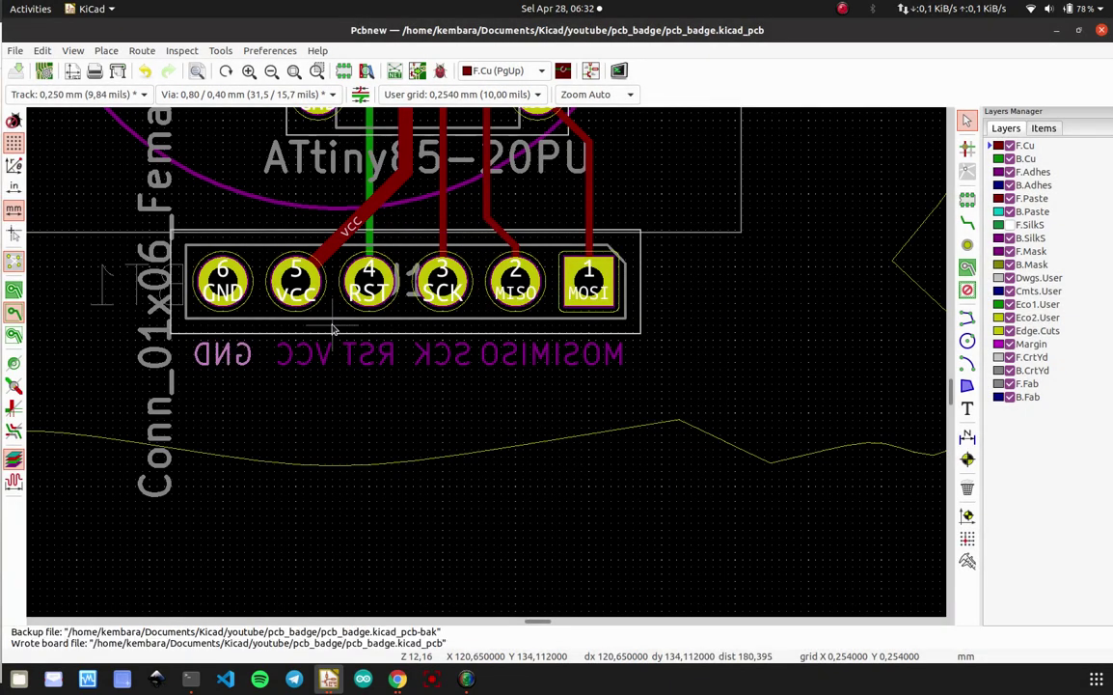
- Examine the silkscreen pin labels below the six-pin connector on the back of the badge in the 3D view
click(73, 52)
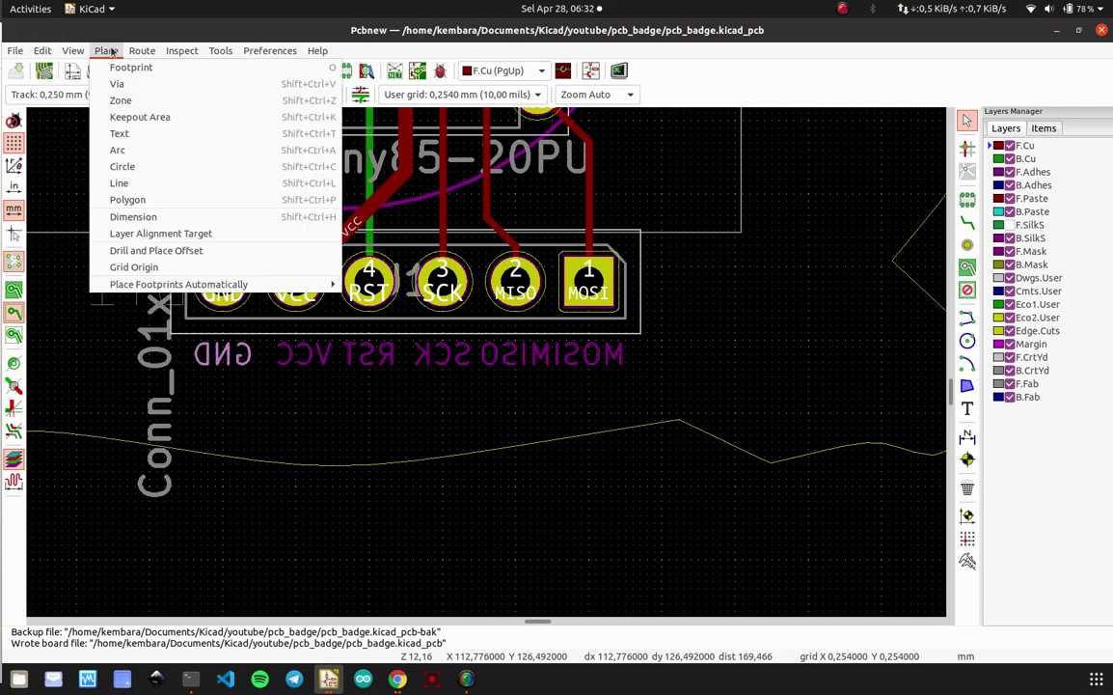
click(97, 117)
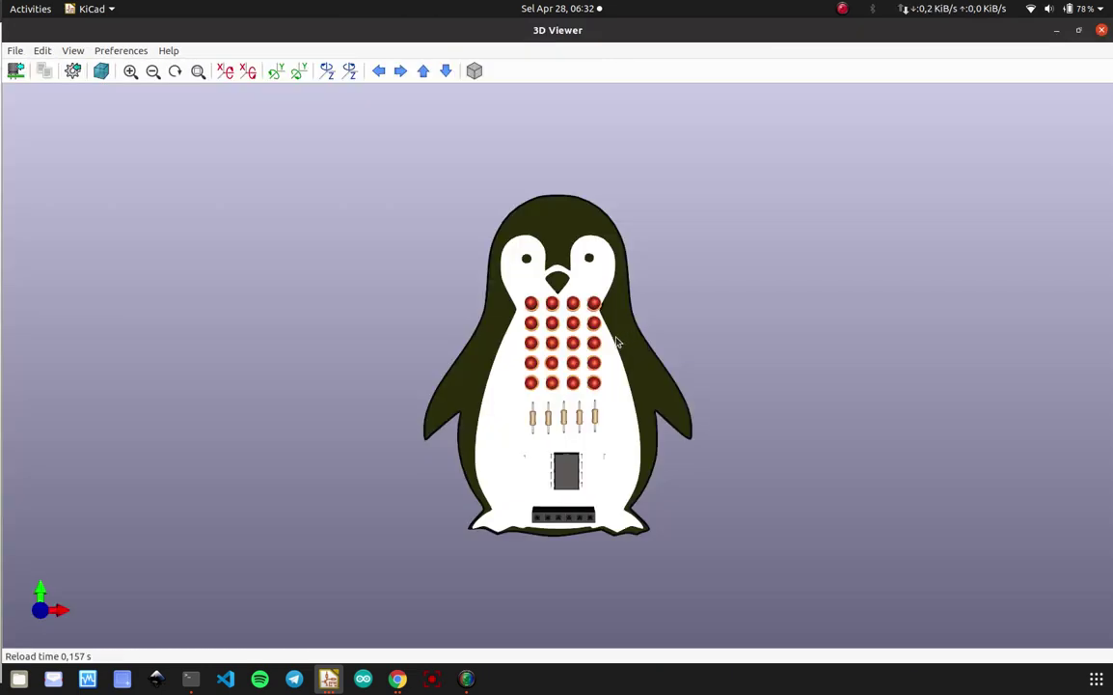
drag(849, 453, 922, 501)
drag(386, 471, 1025, 339)
scroll(627, 545, up, 5)
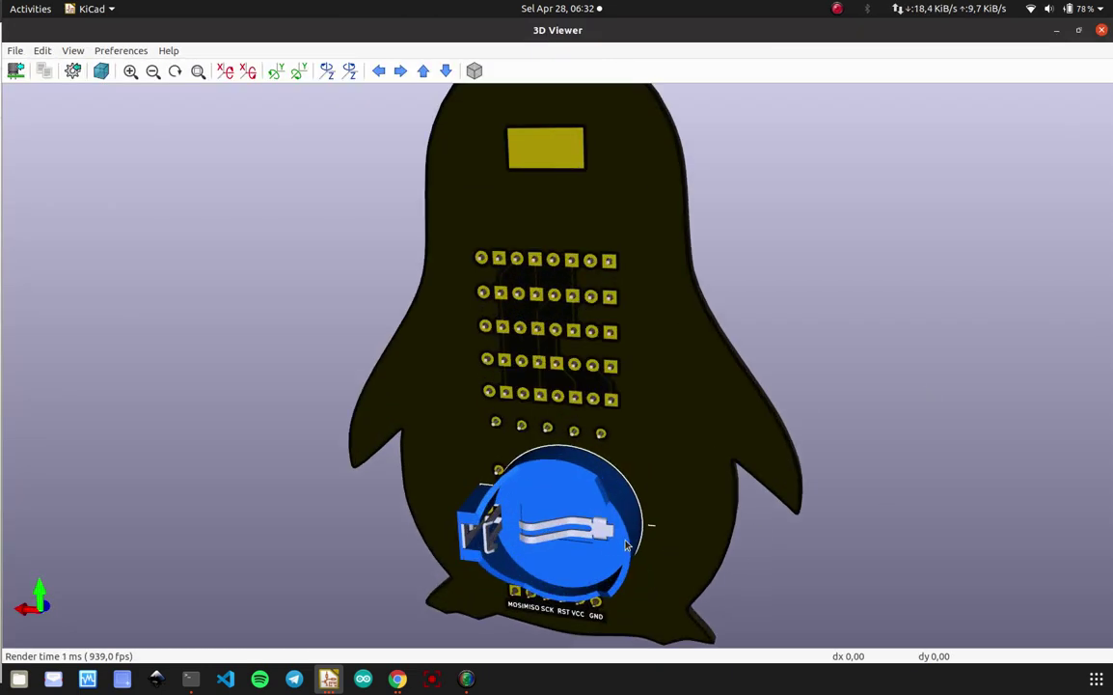
middle_drag(609, 519, 623, 285)
scroll(623, 286, up, 5)
drag(562, 413, 722, 357)
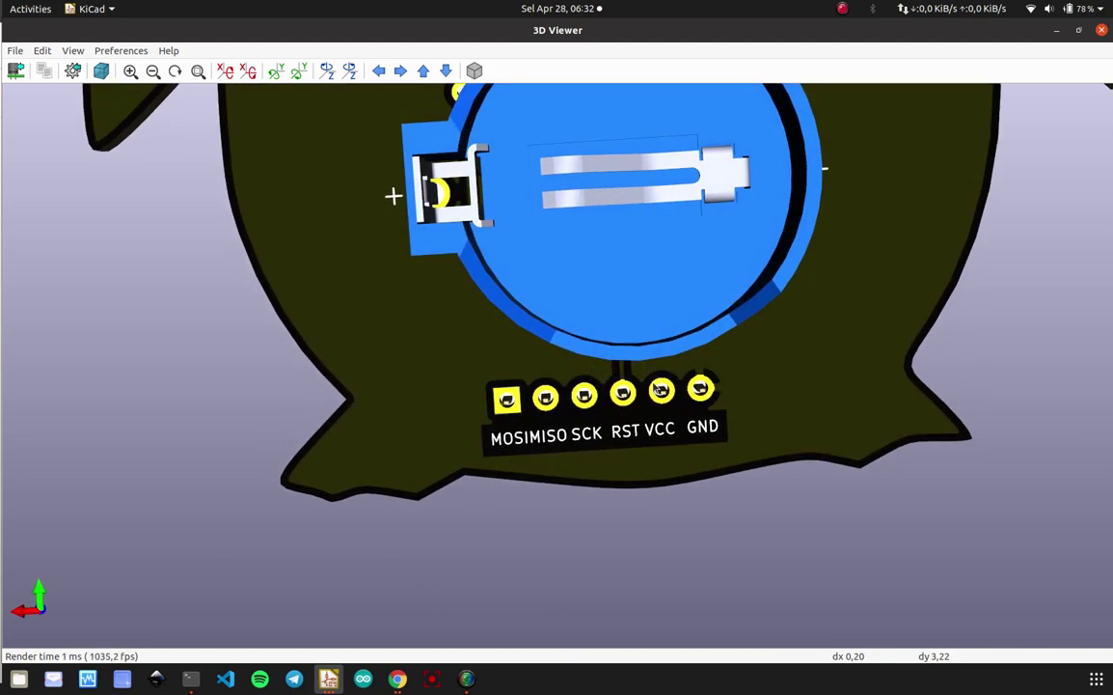
drag(593, 421, 567, 426)
scroll(566, 426, up, 5)
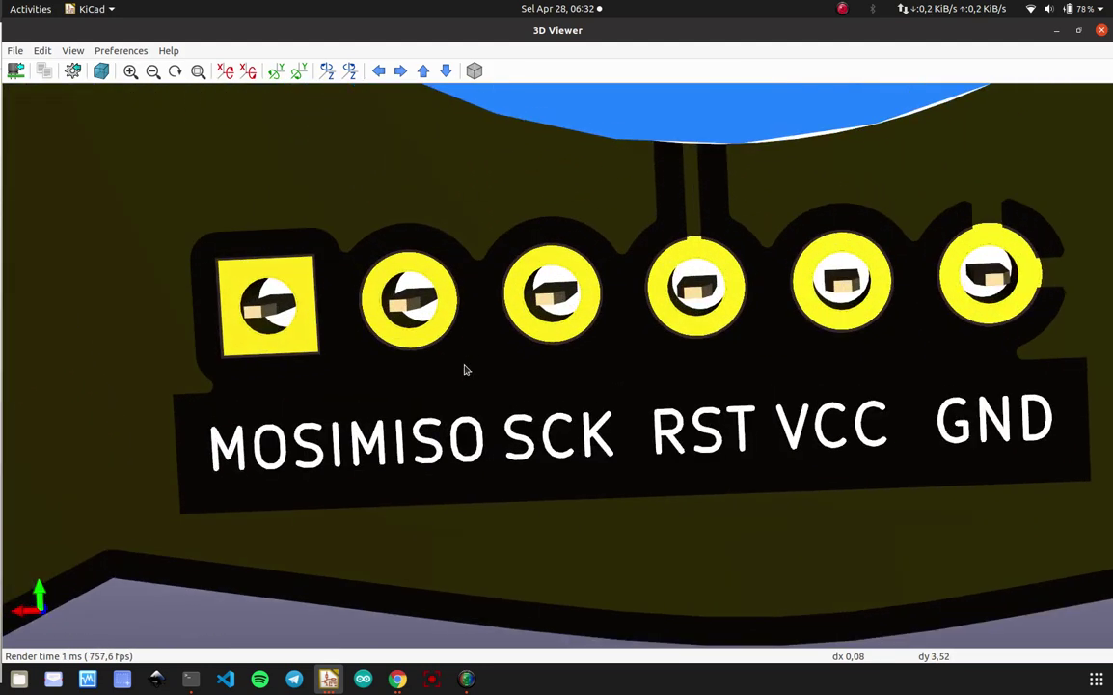
scroll(674, 435, down, 5)
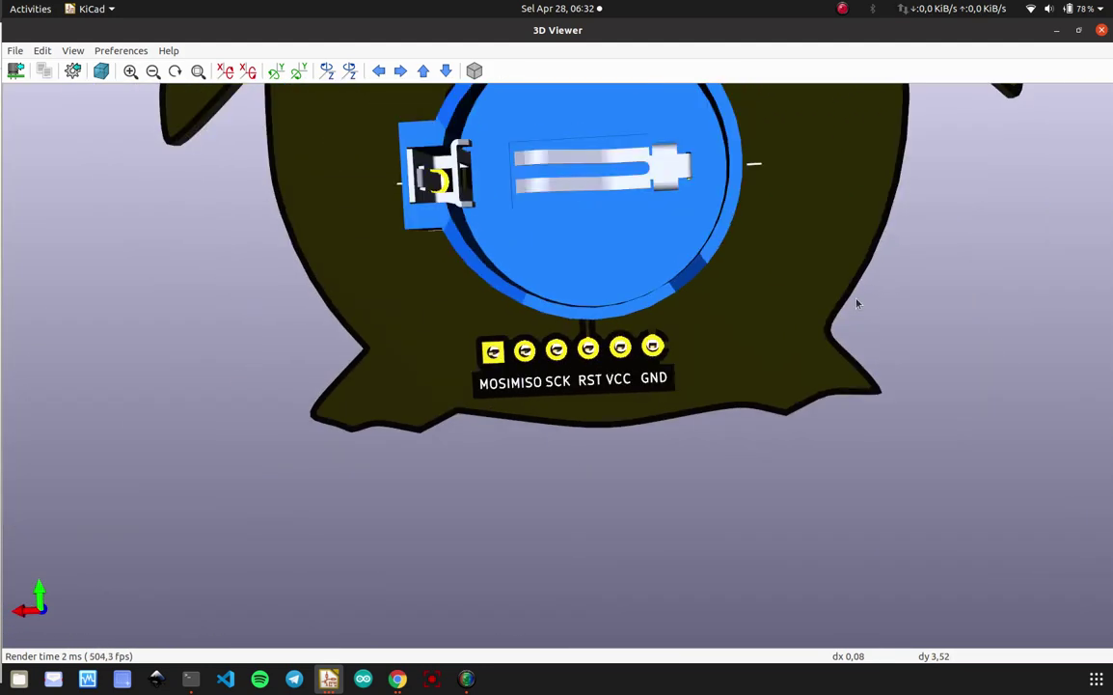
- Examine the battery holder side and the front of the badge in the 3D view, and close the viewer
drag(927, 417, 870, 466)
drag(702, 292, 683, 401)
drag(657, 346, 584, 426)
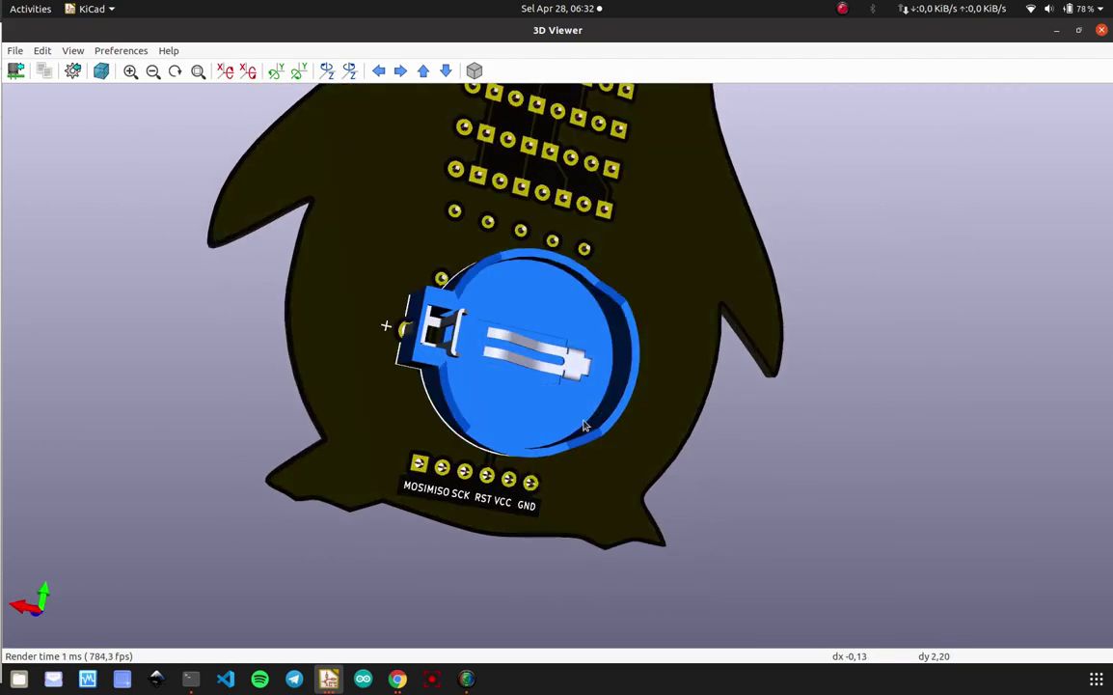
scroll(585, 426, down, 5)
scroll(588, 204, up, 3)
drag(530, 191, 623, 288)
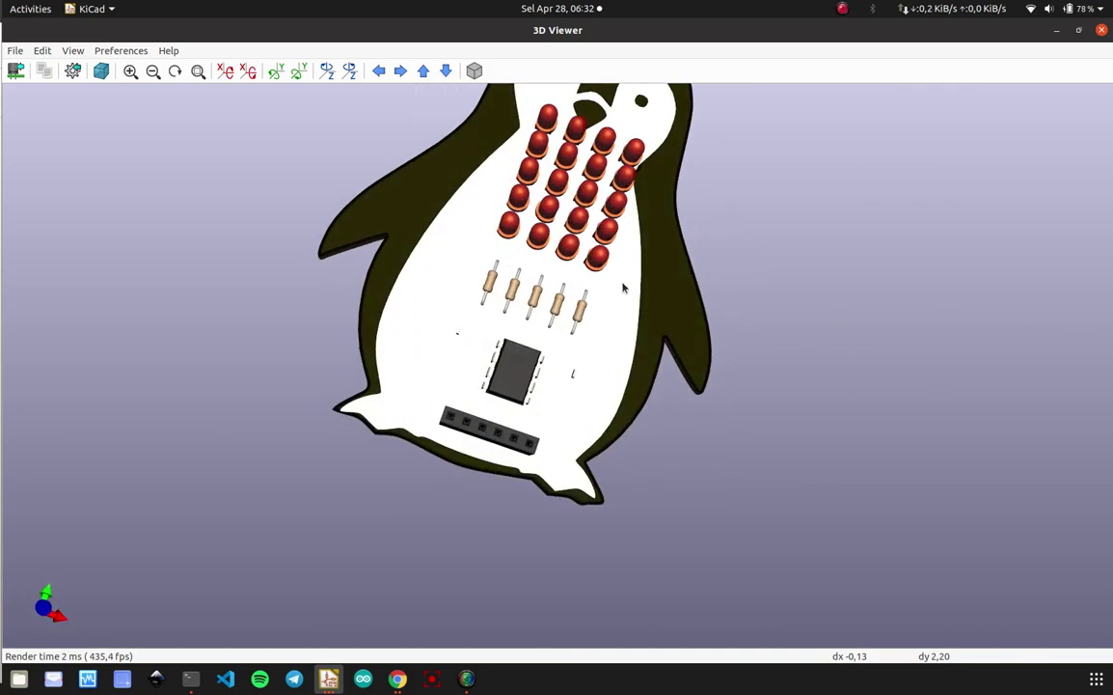
click(1101, 31)
- Move the MOSI label away from the MISO label to leave a gap between them below connector pin 1
scroll(517, 361, up, 2)
scroll(518, 361, down, 1)
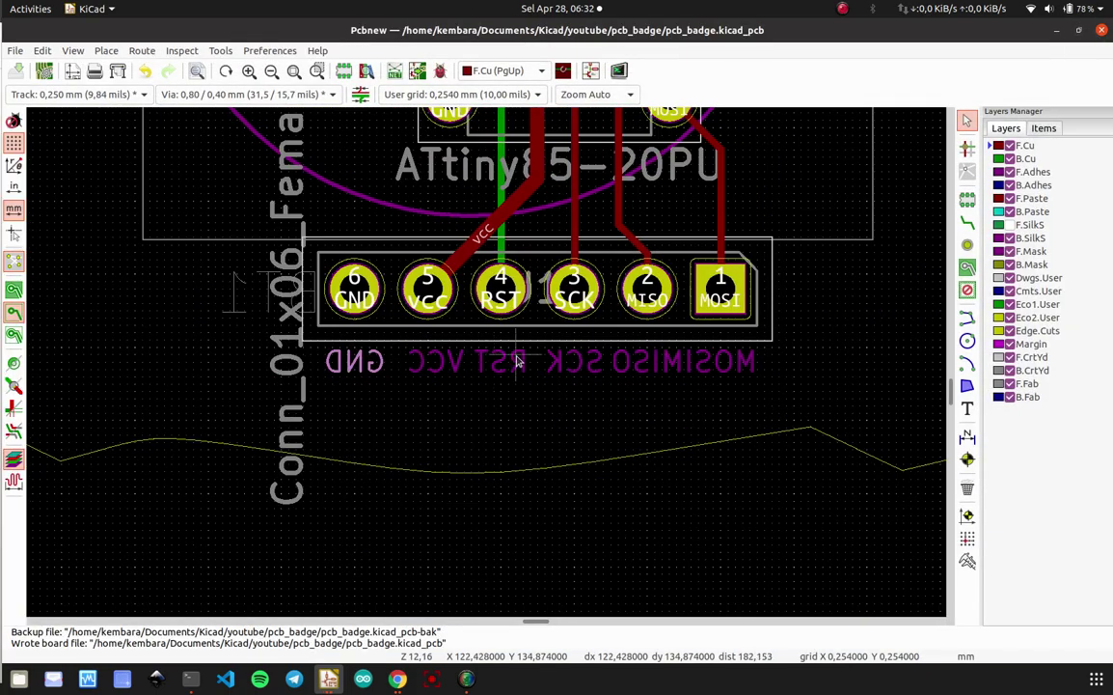
scroll(653, 340, up, 2)
drag(647, 440, 587, 415)
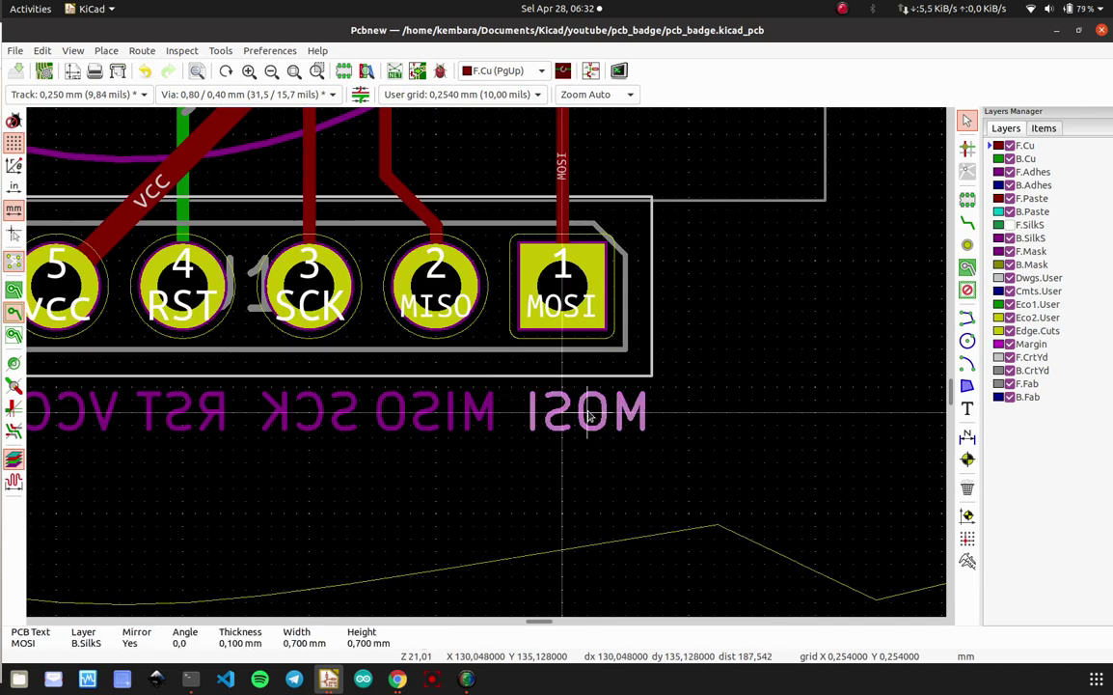
- Move the SCK label below connector pin 3 away from the MISO label to leave a gap between them
click(588, 414)
drag(336, 439, 294, 417)
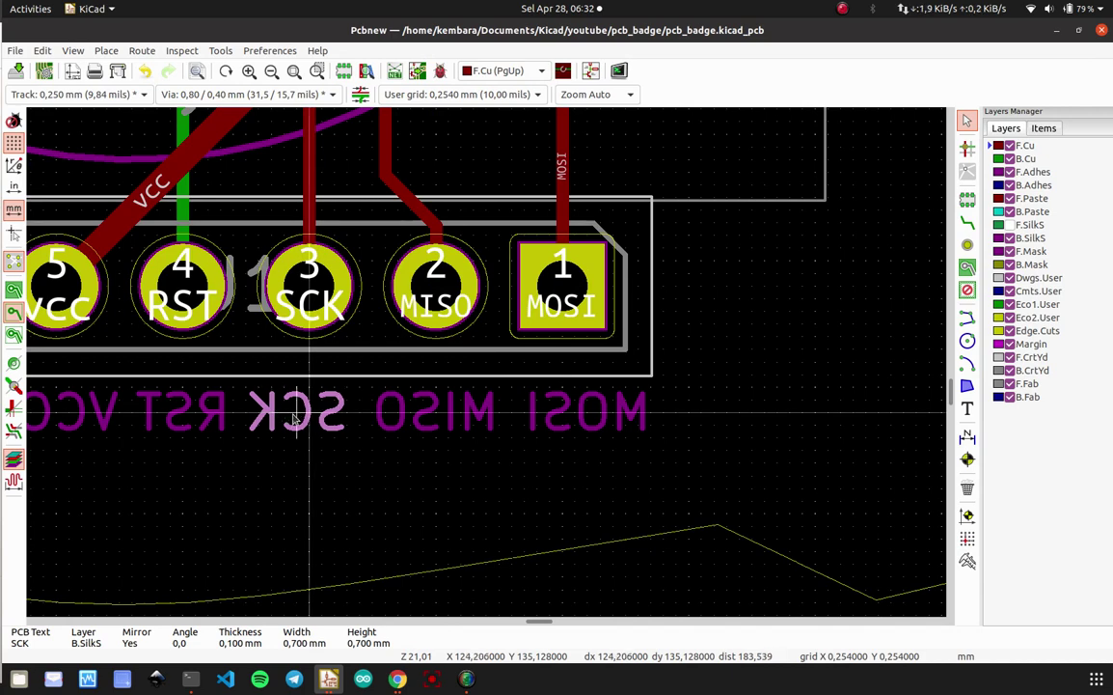
click(294, 416)
drag(493, 451, 425, 415)
key(m)
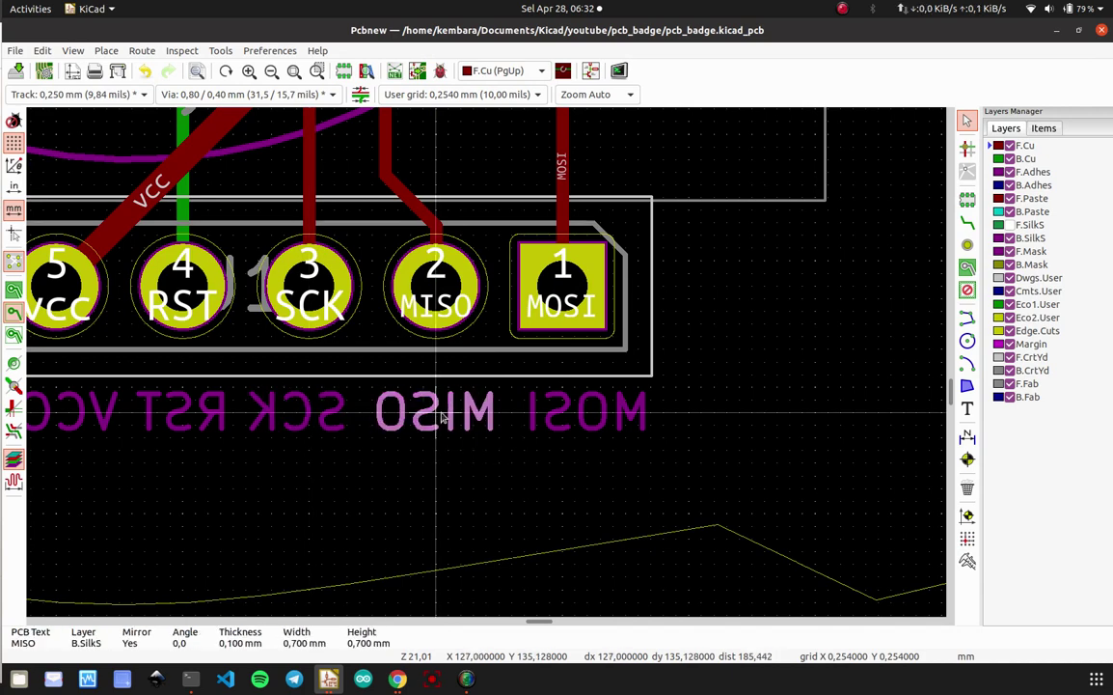
- Shift the MOSI label below connector pin 1 slightly closer to the MISO label and save the board
click(442, 417)
drag(609, 461, 511, 386)
key(m)
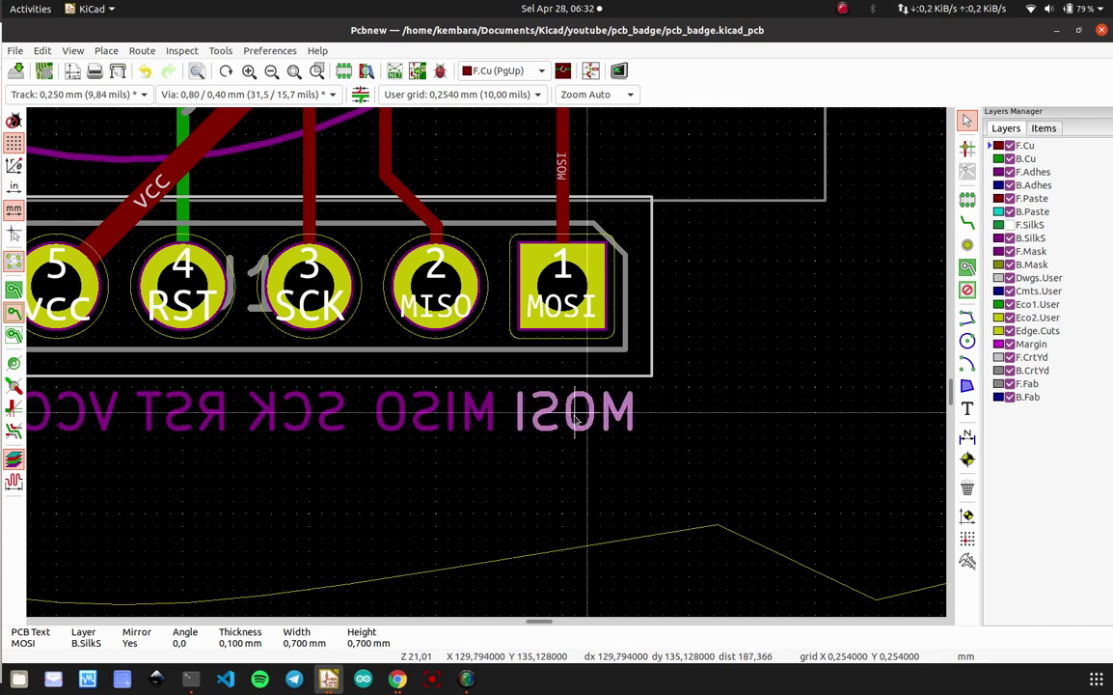
click(576, 419)
key(ctrl+s)
- Centre the VCC label below connector pin 5, between the GND and RST labels, and save the board
scroll(578, 421, down, 4)
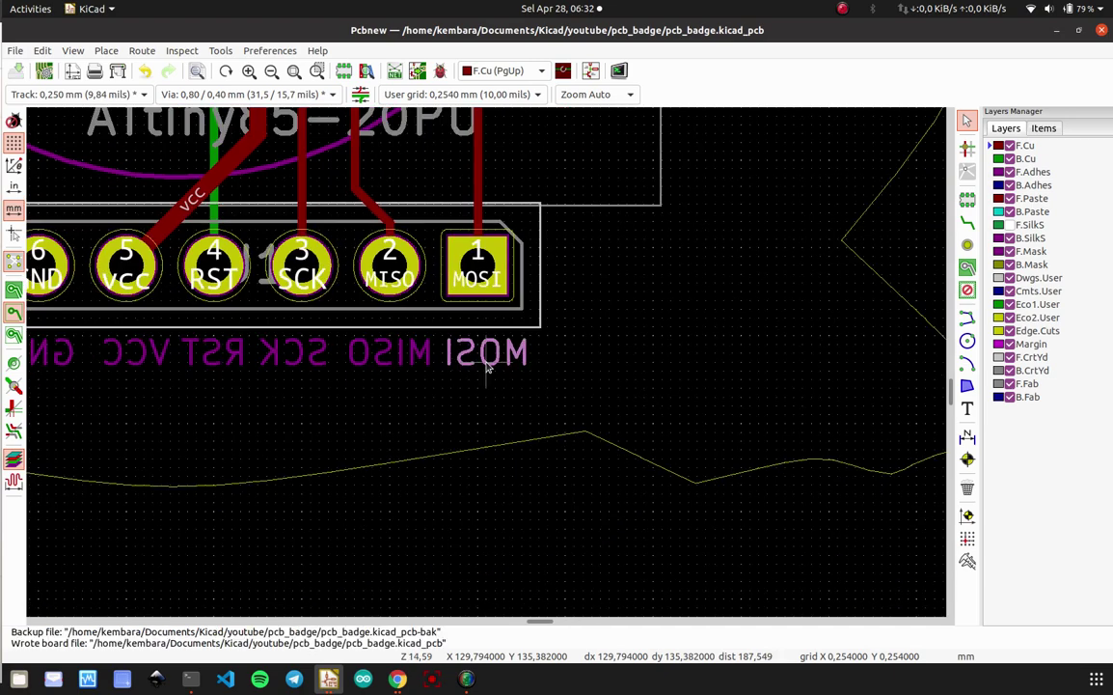
scroll(265, 319, up, 4)
click(425, 453)
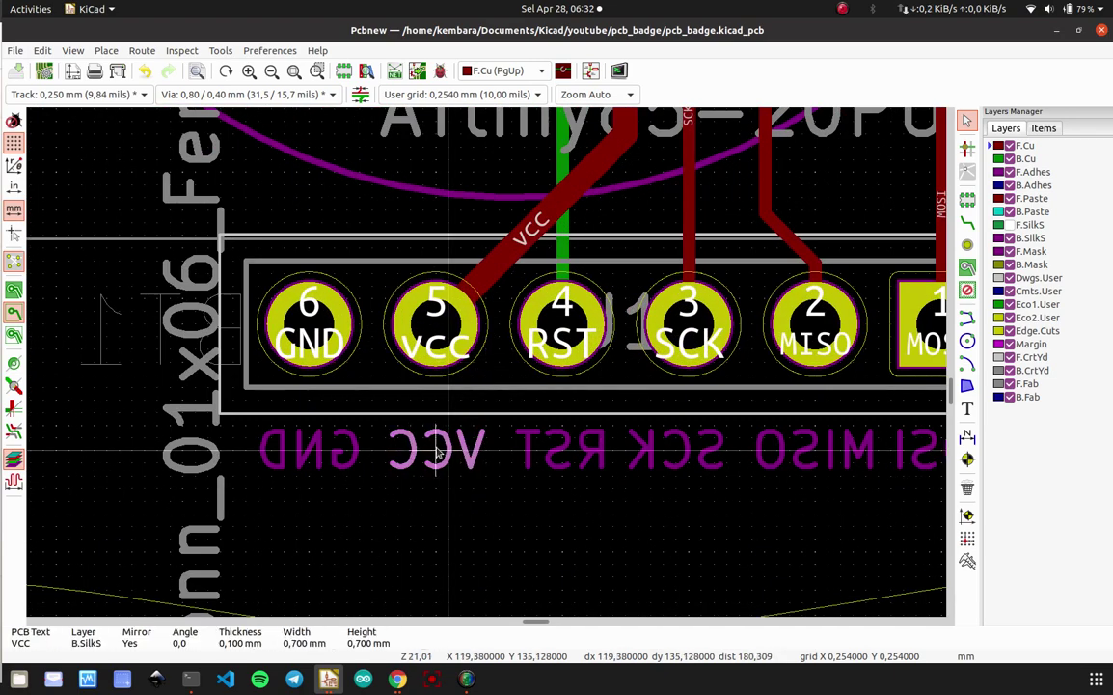
key(ctrl+s)
- Examine the LED matrix pads and the copper traces between them on the back of the badge in the 3D view
scroll(481, 453, down, 4)
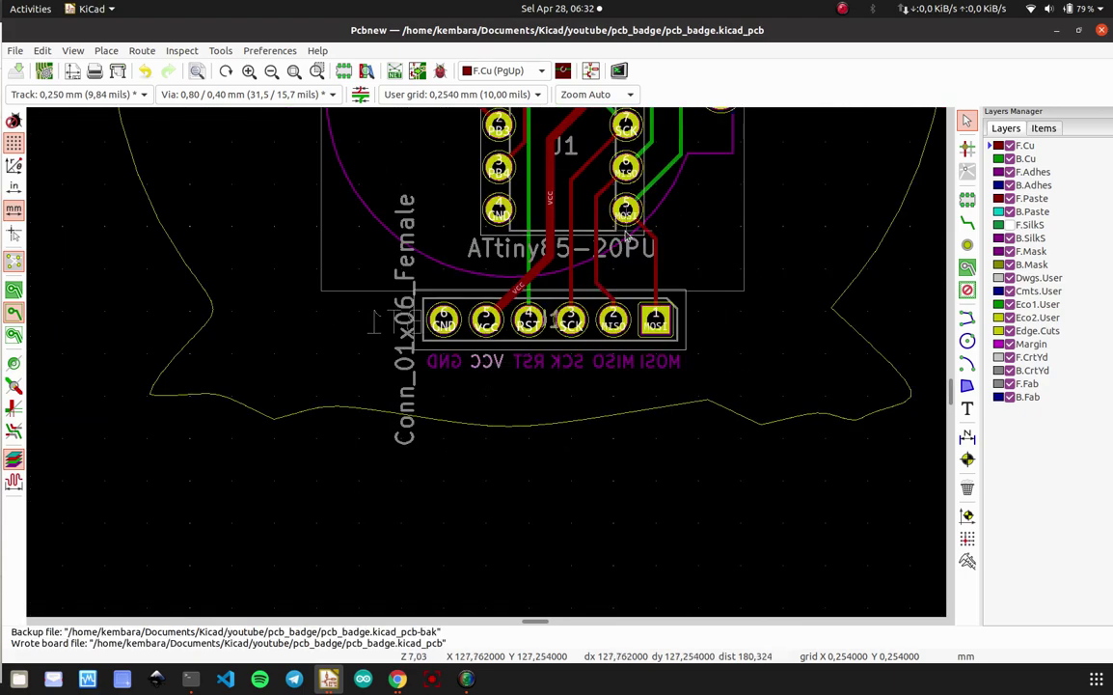
scroll(521, 369, up, 3)
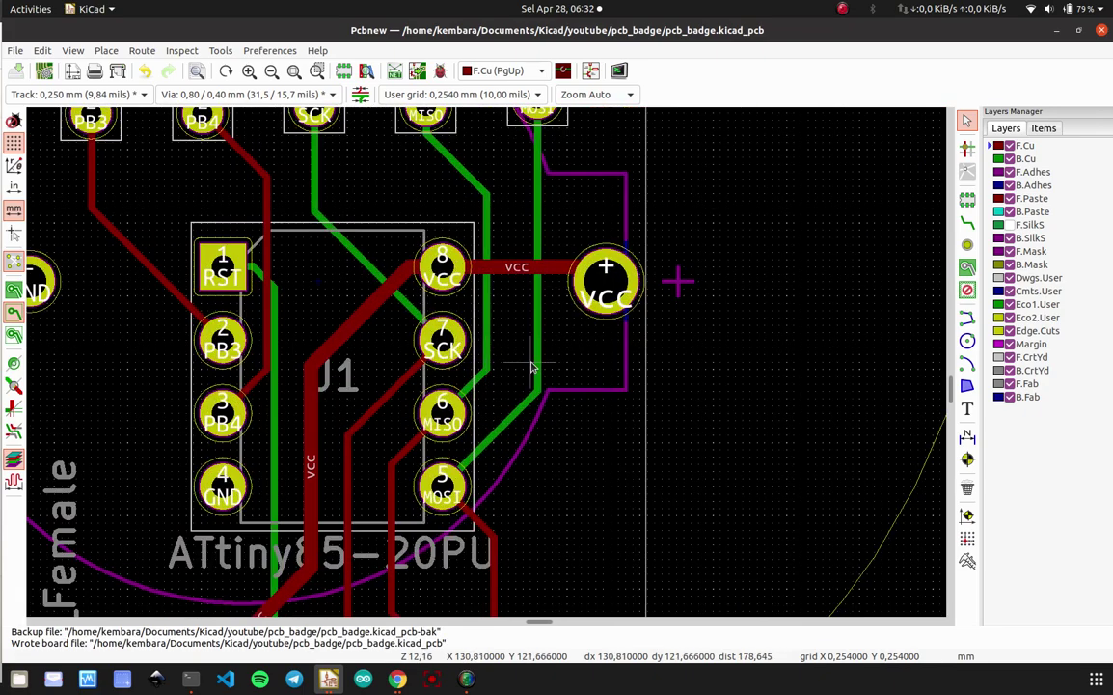
scroll(538, 368, down, 3)
scroll(311, 171, up, 2)
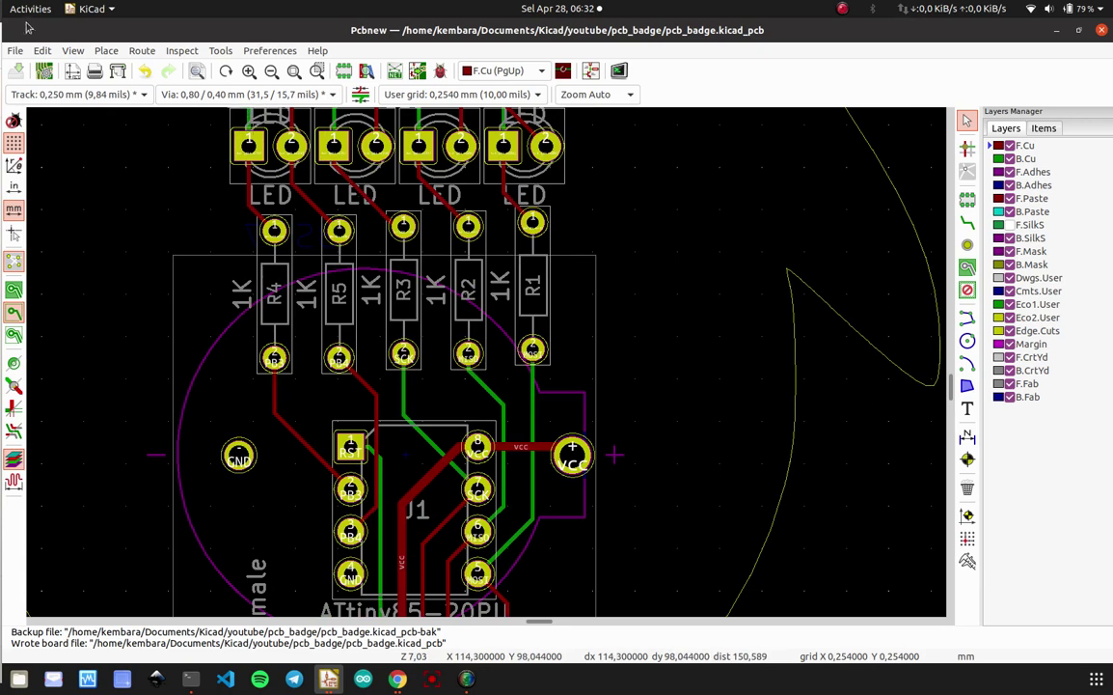
click(43, 51)
click(71, 120)
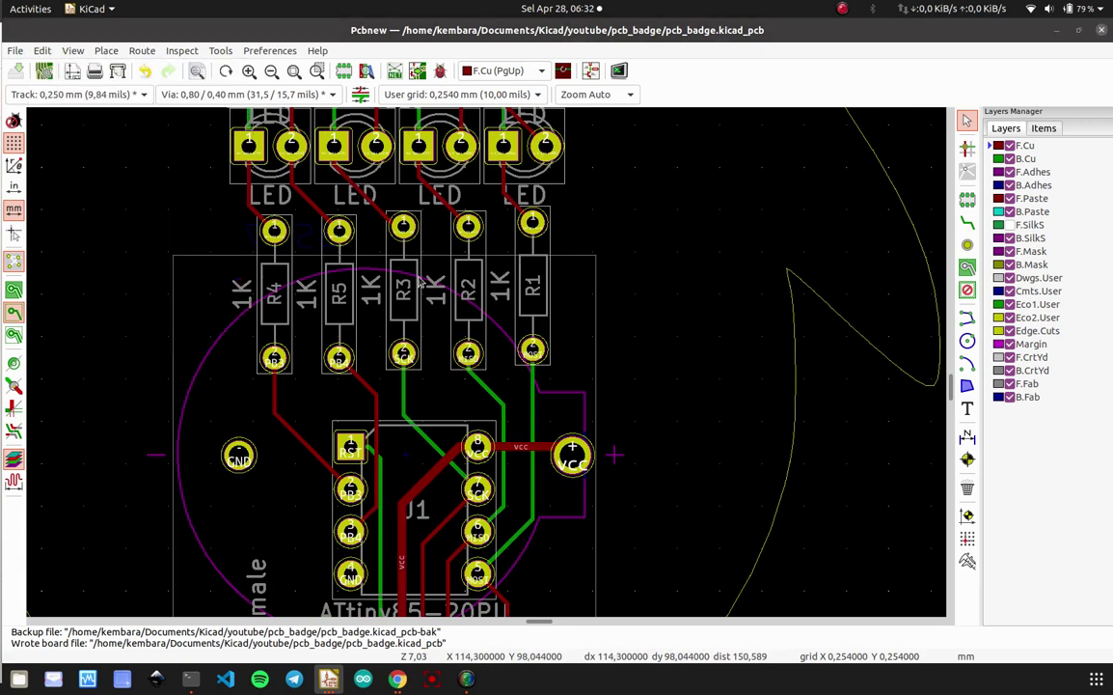
drag(540, 395, 980, 409)
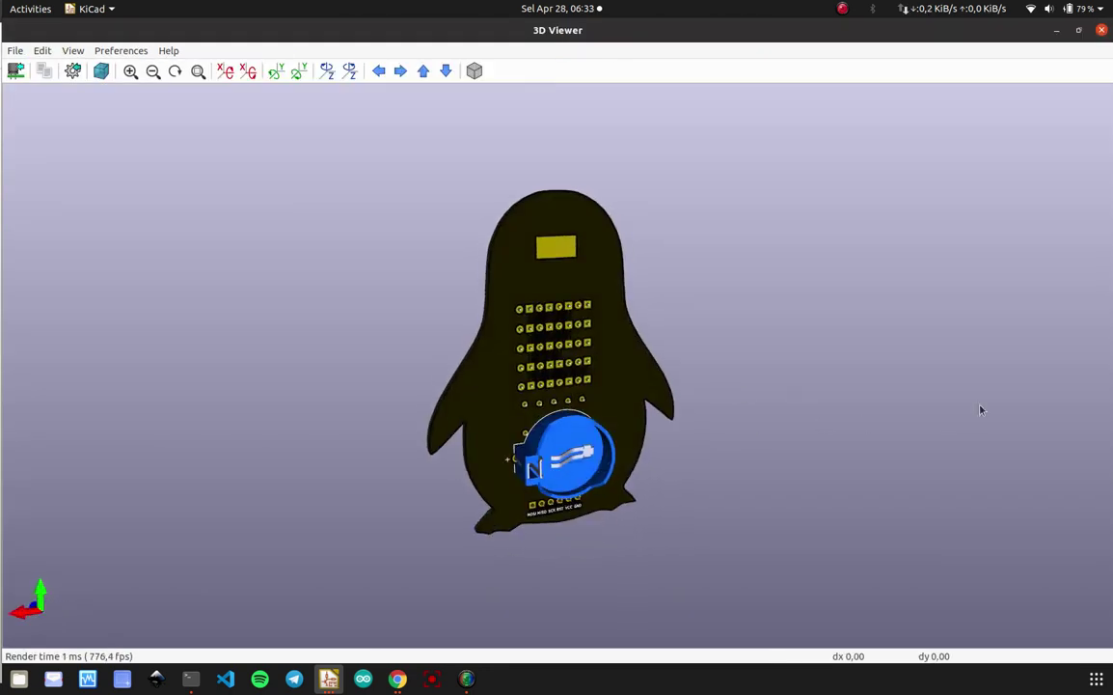
scroll(603, 334, up, 5)
scroll(552, 305, up, 4)
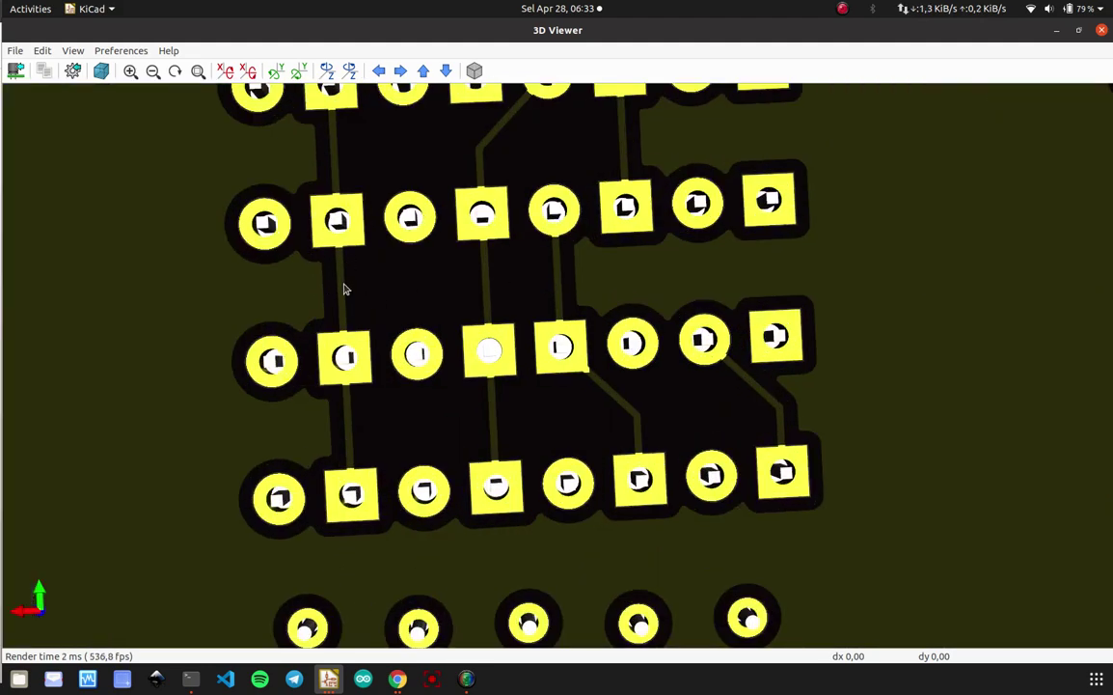
scroll(314, 260, up, 2)
scroll(521, 281, down, 5)
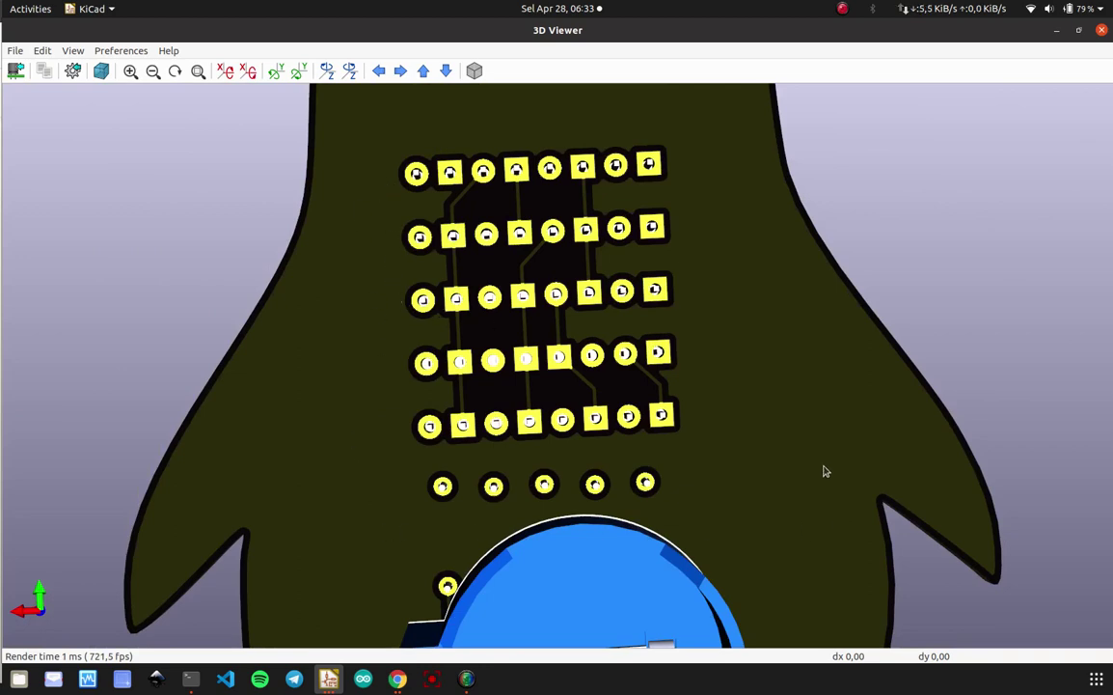
scroll(667, 434, up, 3)
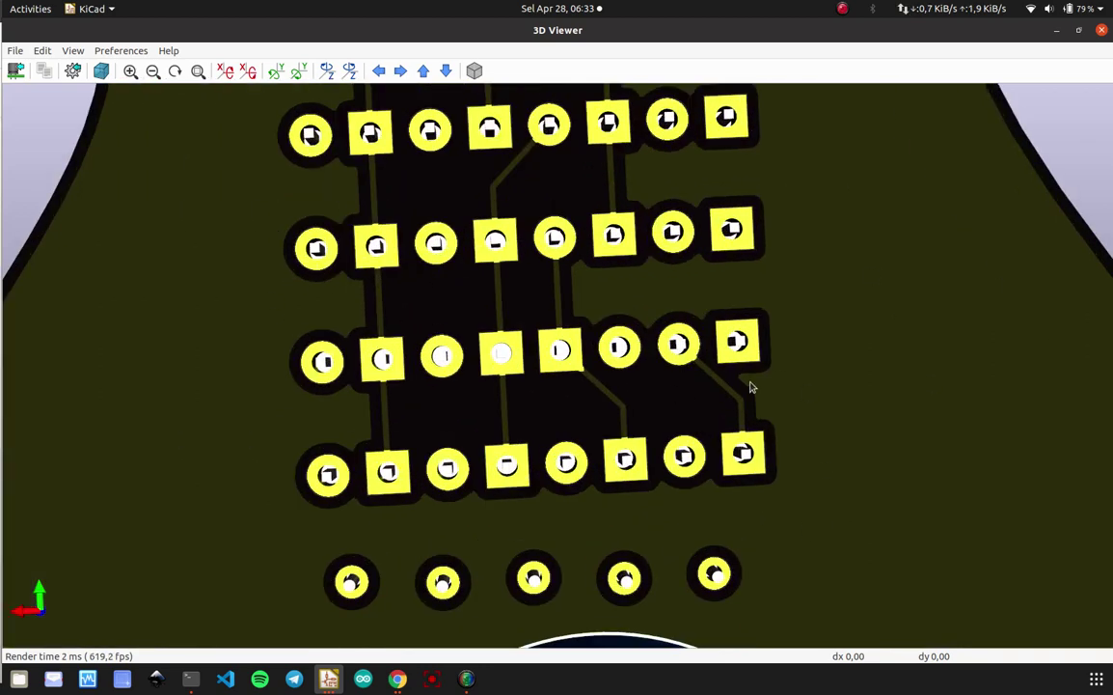
scroll(782, 413, up, 4)
scroll(728, 470, down, 6)
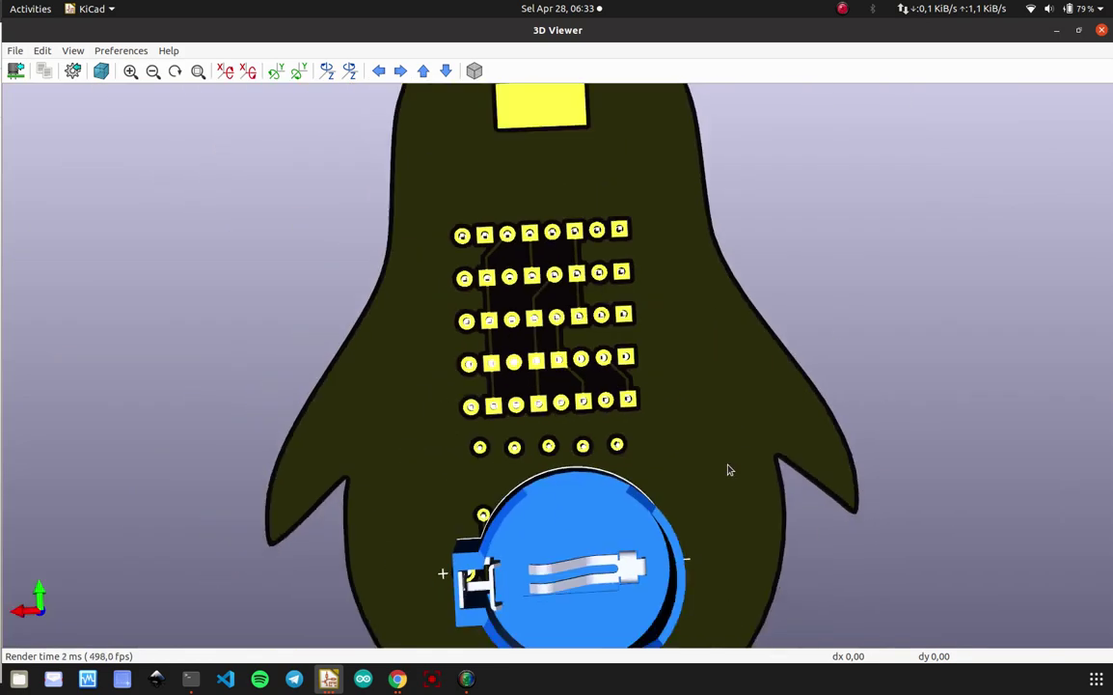
- Examine the battery holder and the silkscreen pin labels on the back of the badge in the 3D view
drag(728, 470, 889, 363)
drag(806, 225, 537, 455)
scroll(453, 386, up, 2)
middle_drag(454, 386, 432, 370)
scroll(433, 370, up, 4)
drag(508, 360, 281, 449)
scroll(477, 463, down, 5)
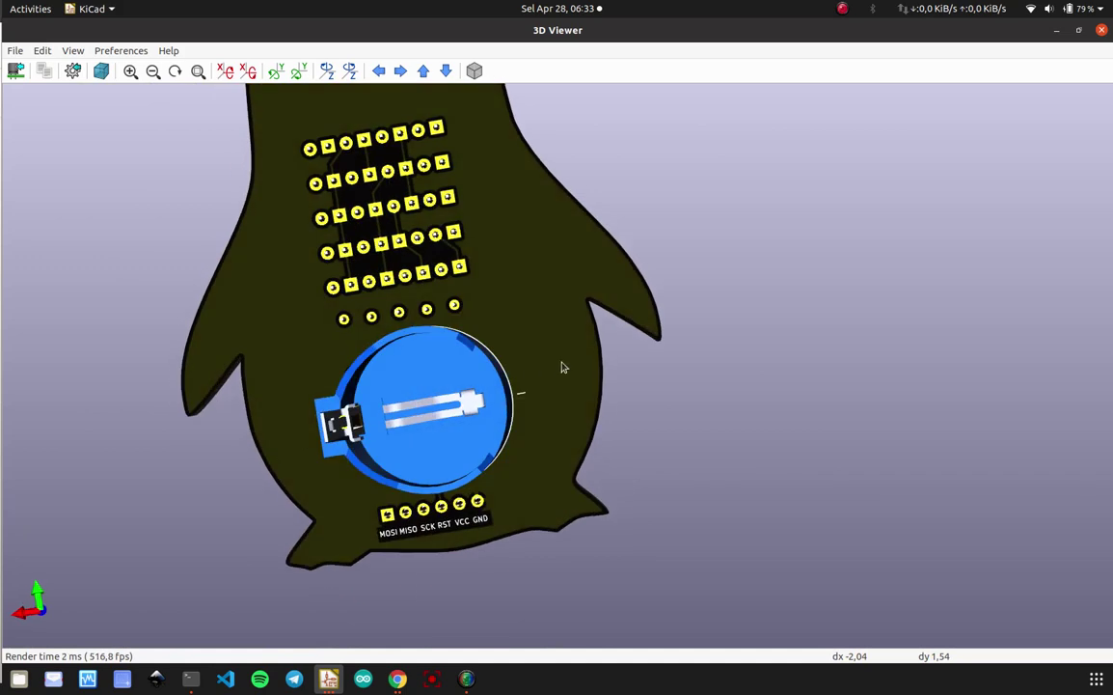
drag(564, 366, 796, 367)
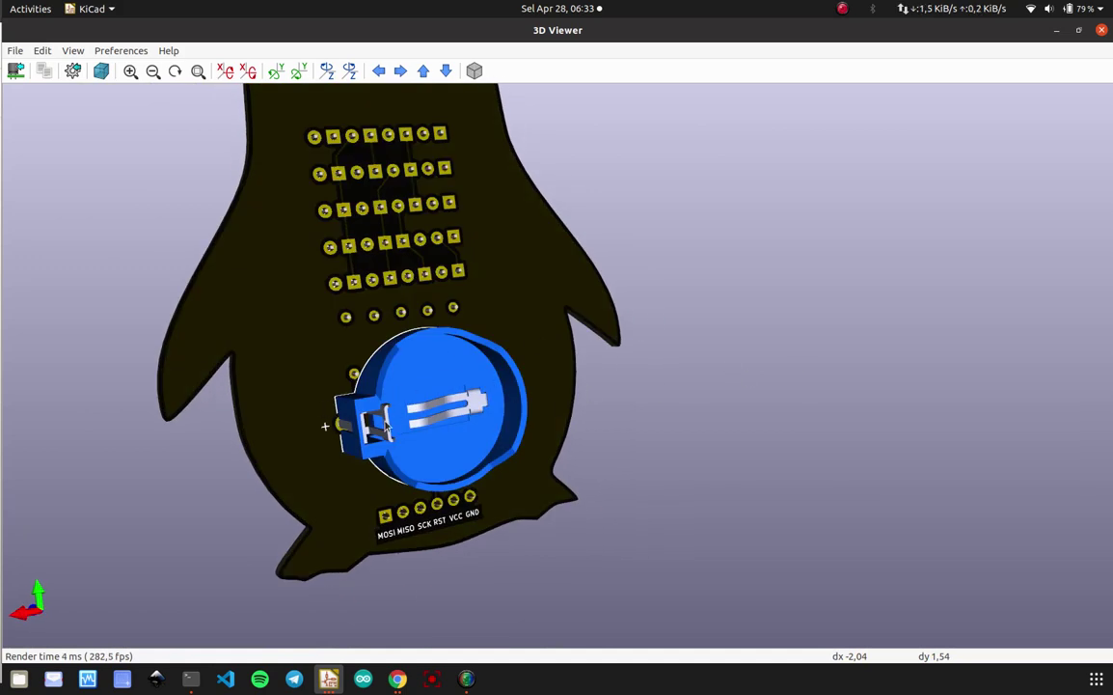
- Examine the components on the front and the side profile of the badge in the 3D view, and close the viewer
drag(386, 427, 302, 363)
scroll(431, 328, up, 5)
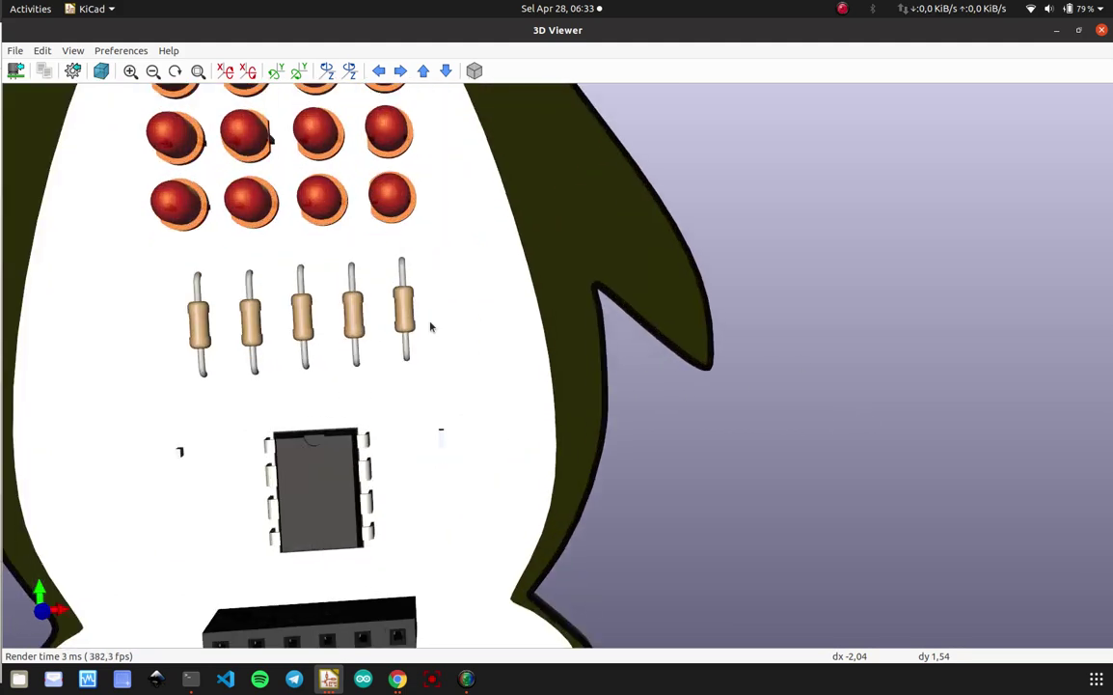
scroll(431, 327, down, 5)
drag(791, 386, 444, 241)
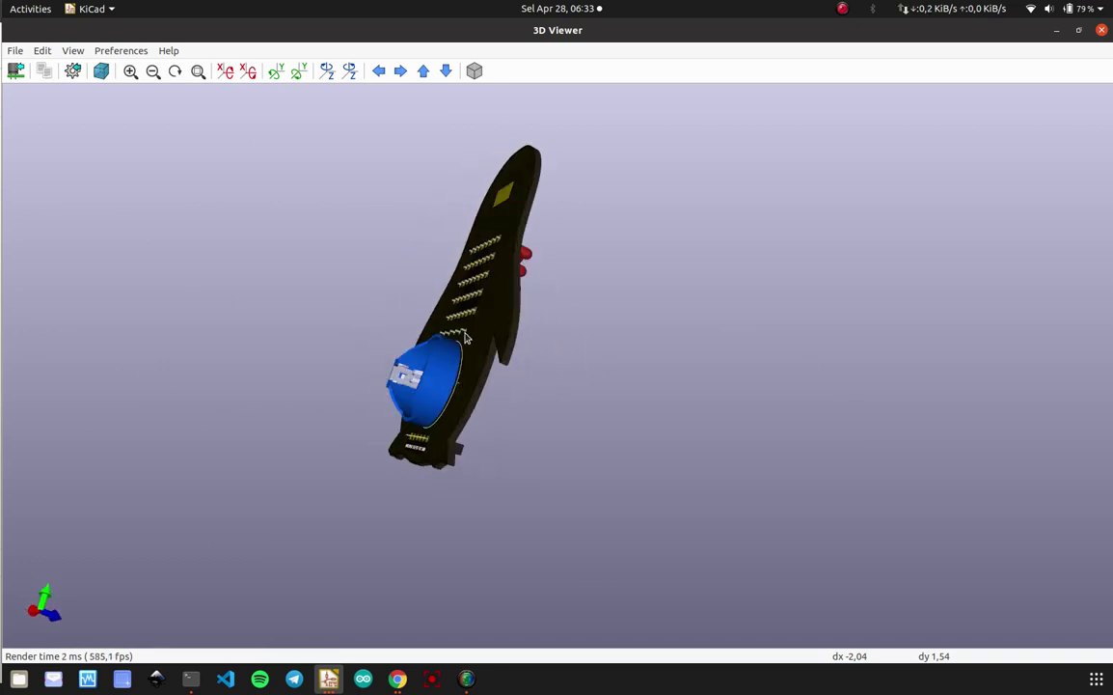
drag(531, 367, 467, 172)
scroll(467, 171, up, 3)
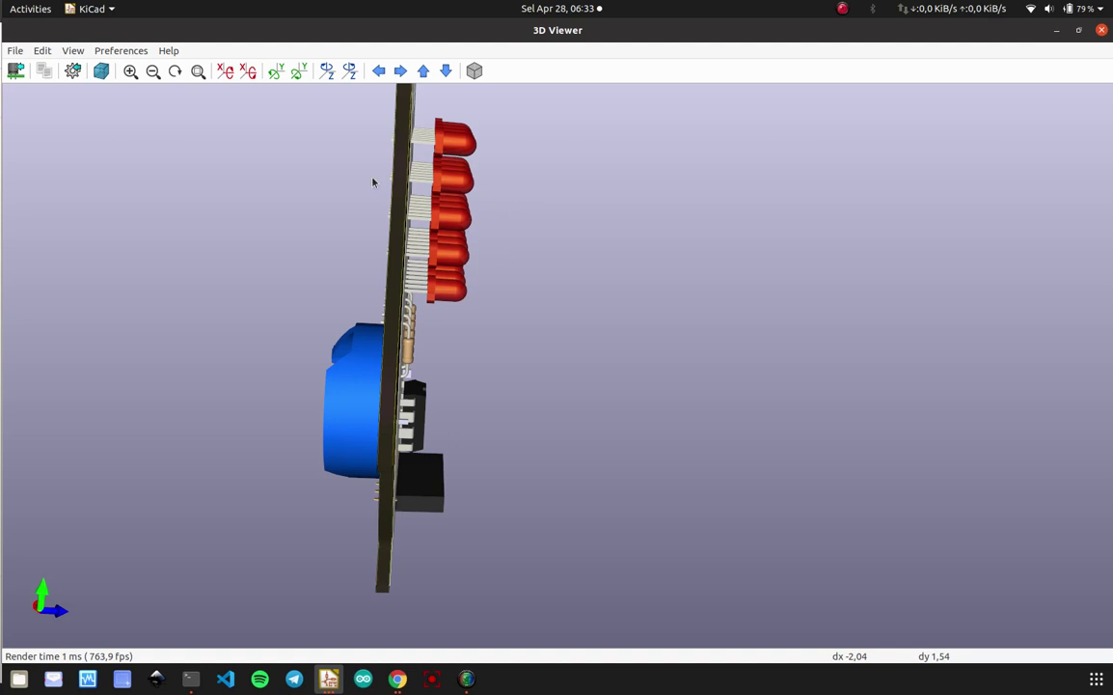
drag(372, 181, 431, 125)
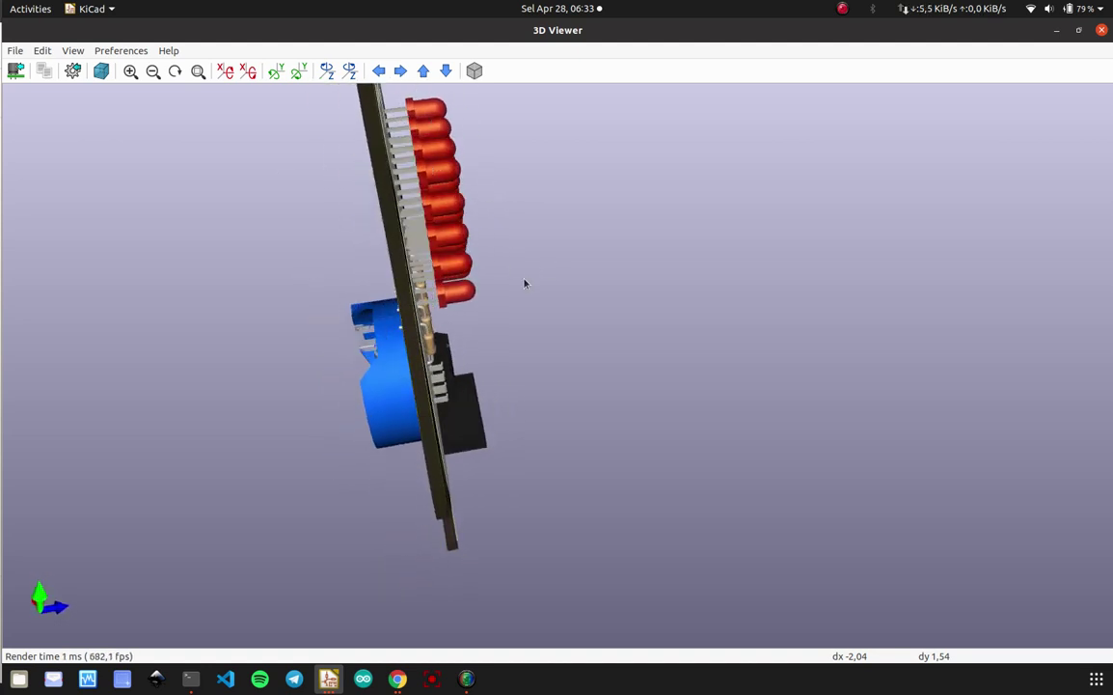
drag(343, 361, 302, 235)
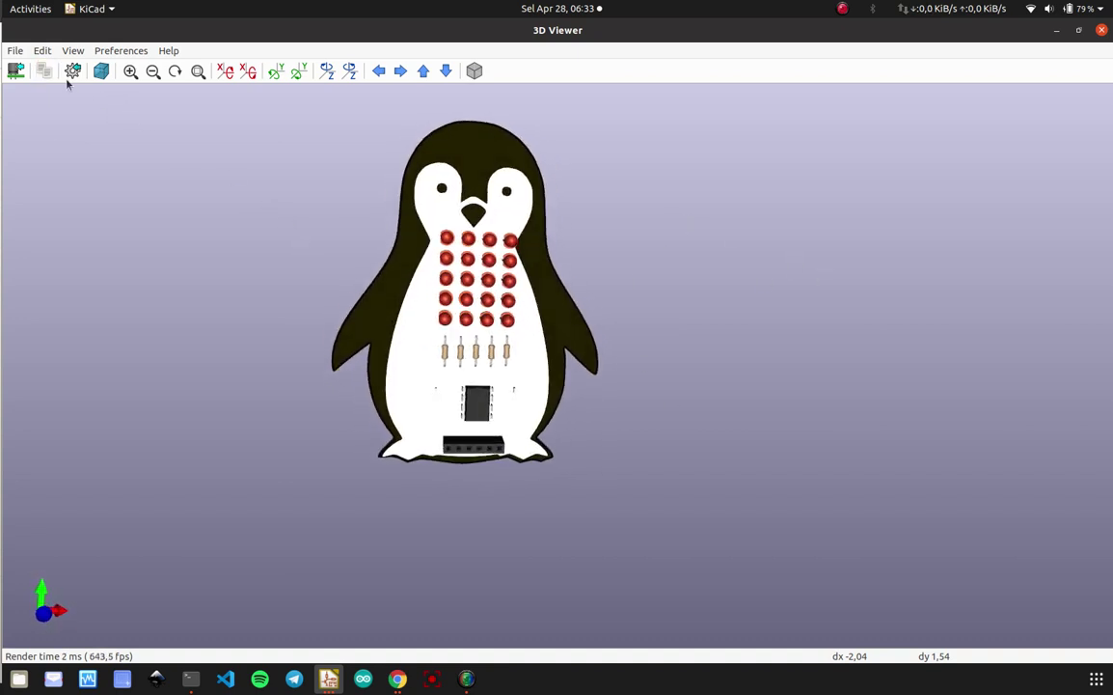
click(1100, 31)
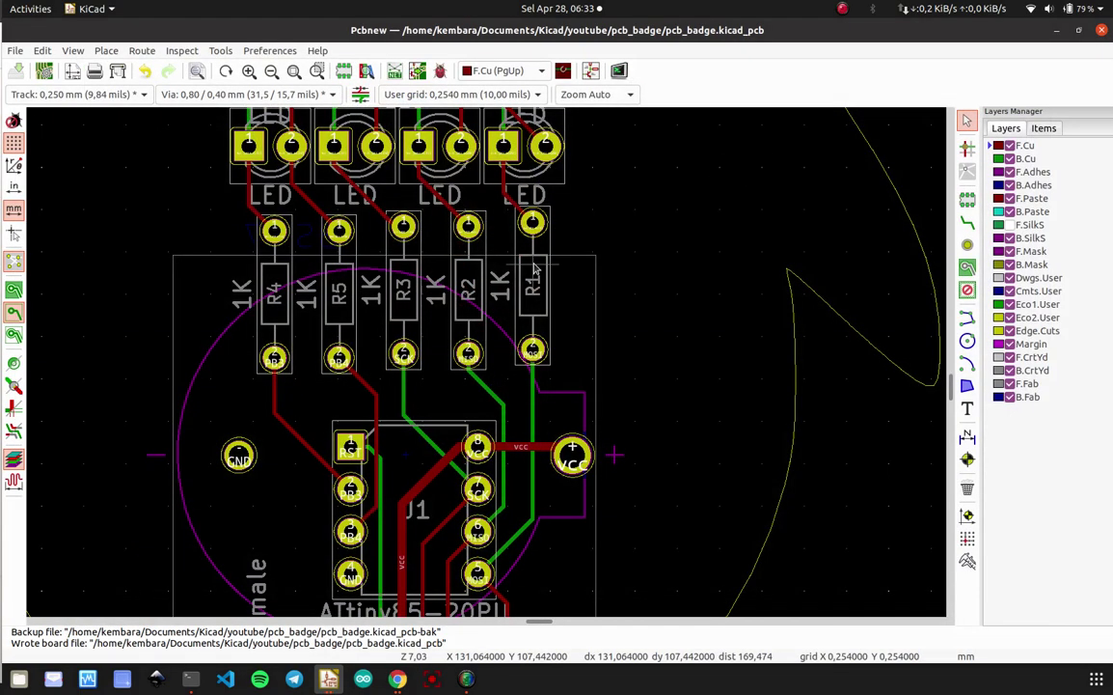
- Review the complete badge layout, from the hanger pad and LED matrix to the resistors, ATtiny85 and six-pin connector
scroll(501, 282, down, 5)
scroll(501, 283, up, 3)
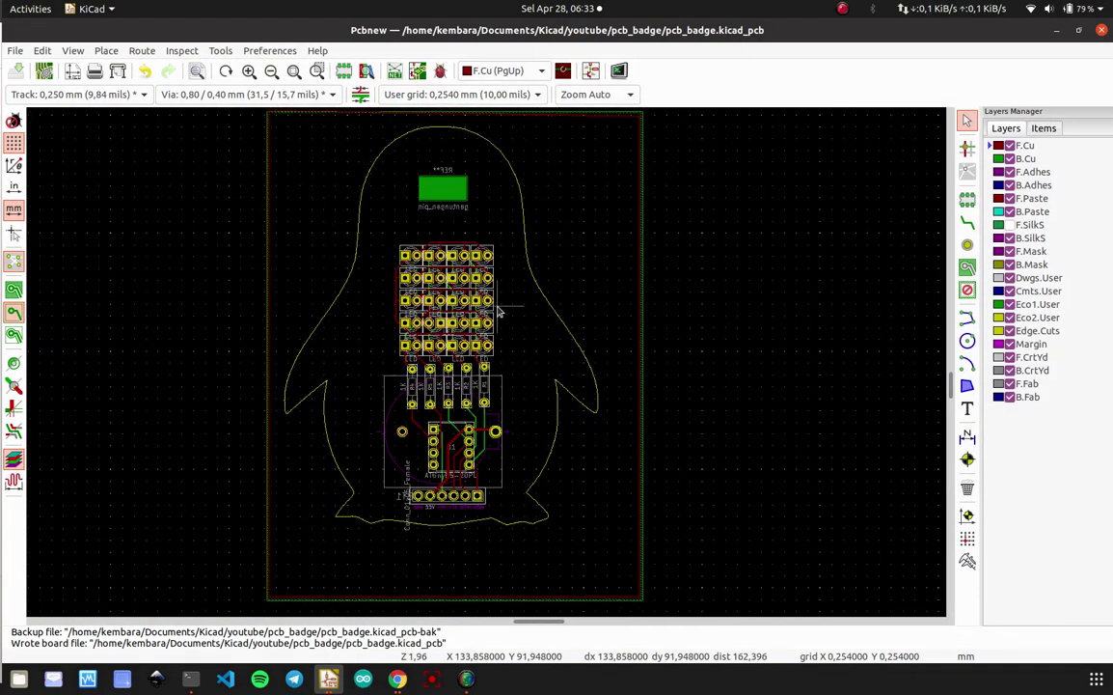
scroll(487, 367, down, 2)
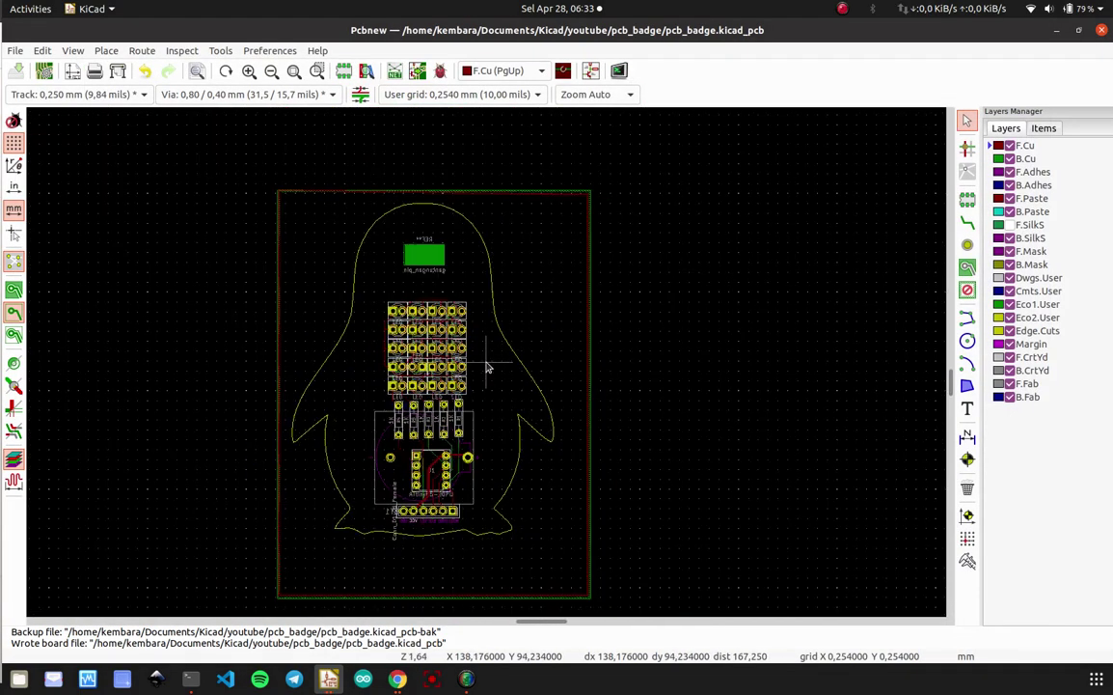
scroll(487, 367, up, 1)
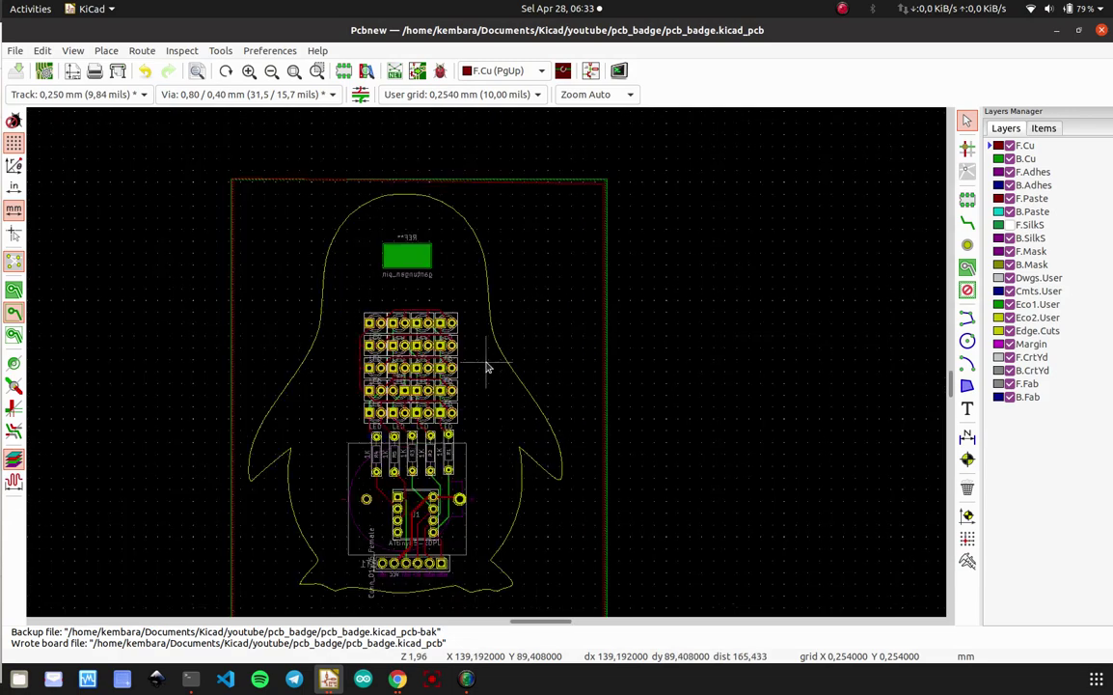
scroll(487, 368, up, 1)
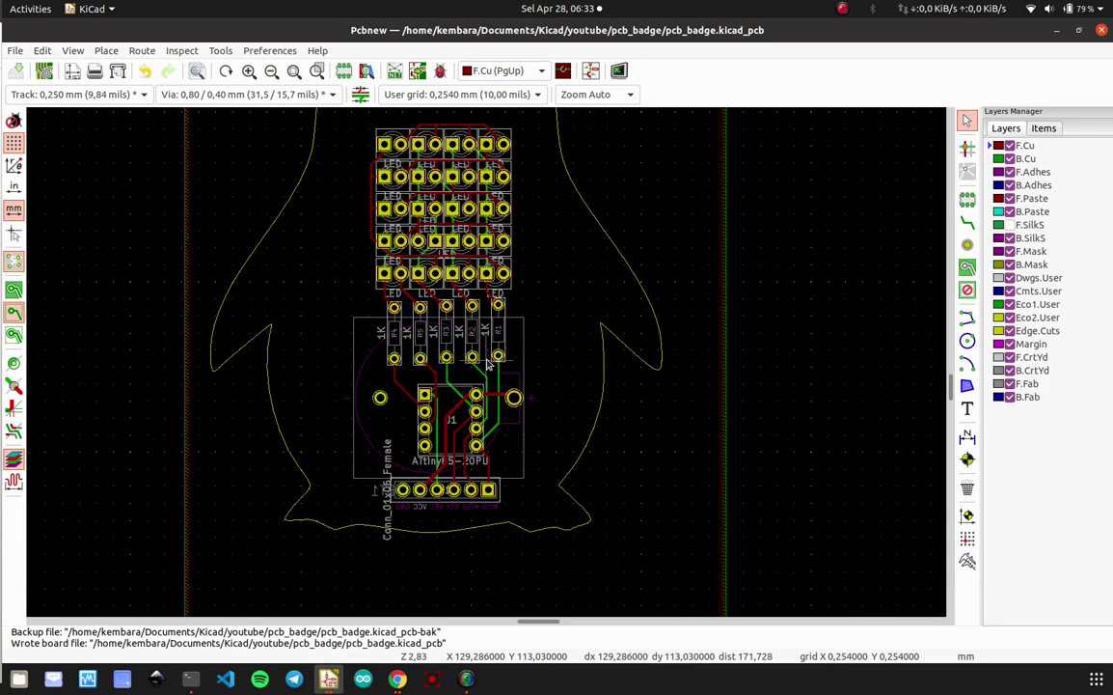
scroll(519, 335, up, 2)
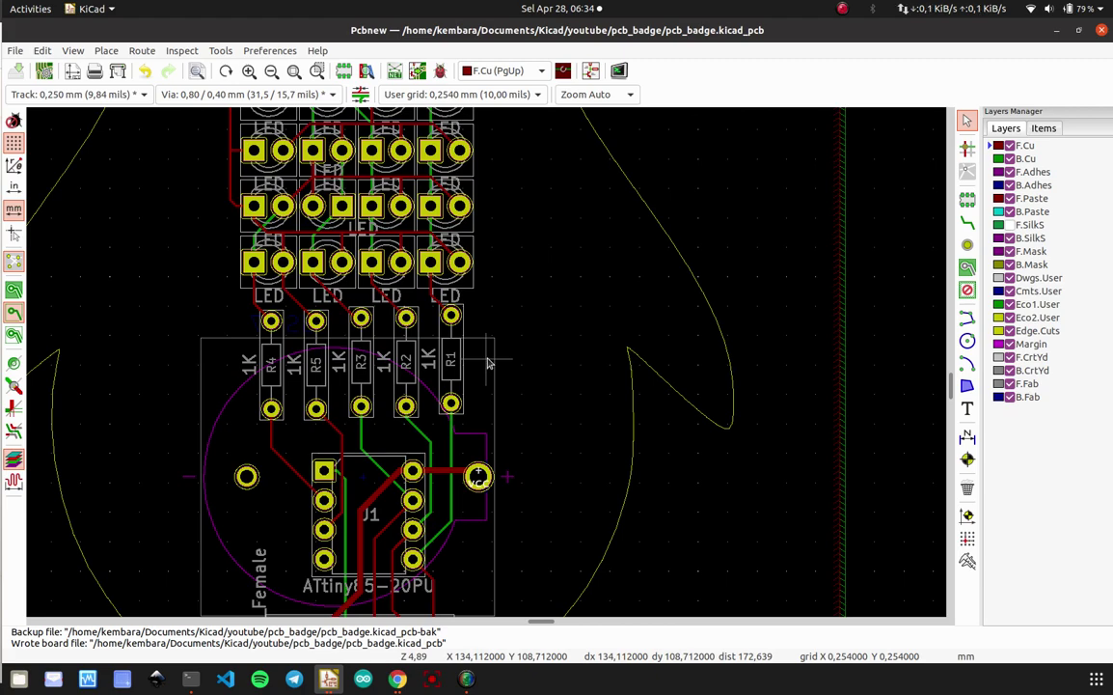
scroll(487, 368, down, 2)
scroll(477, 390, up, 2)
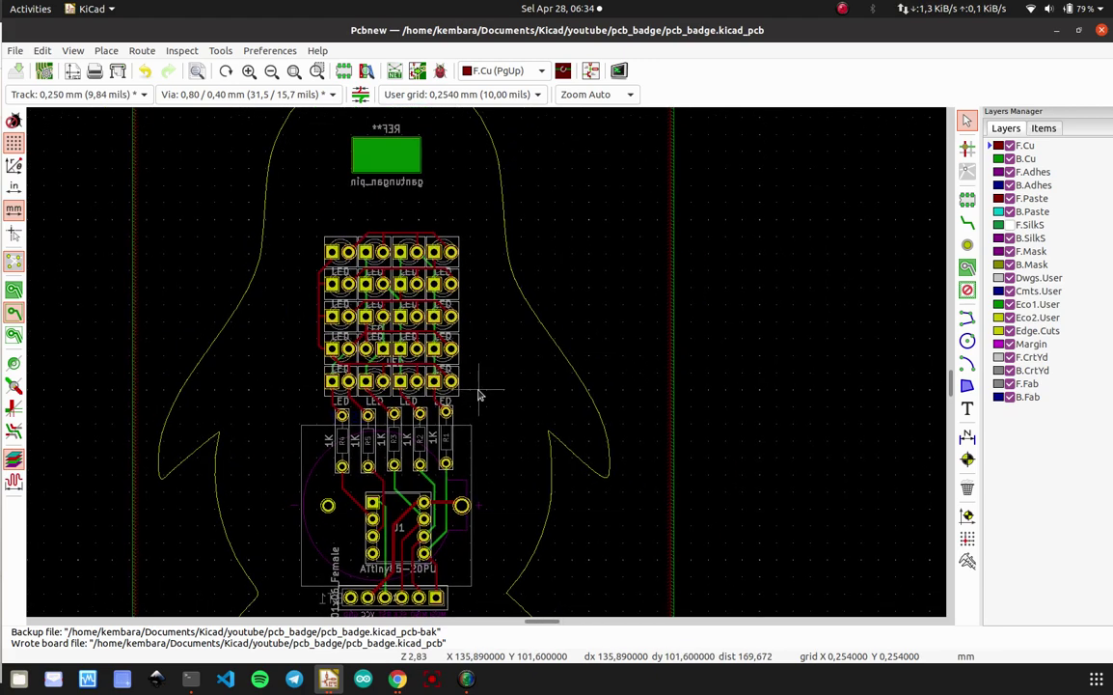
scroll(487, 367, down, 2)
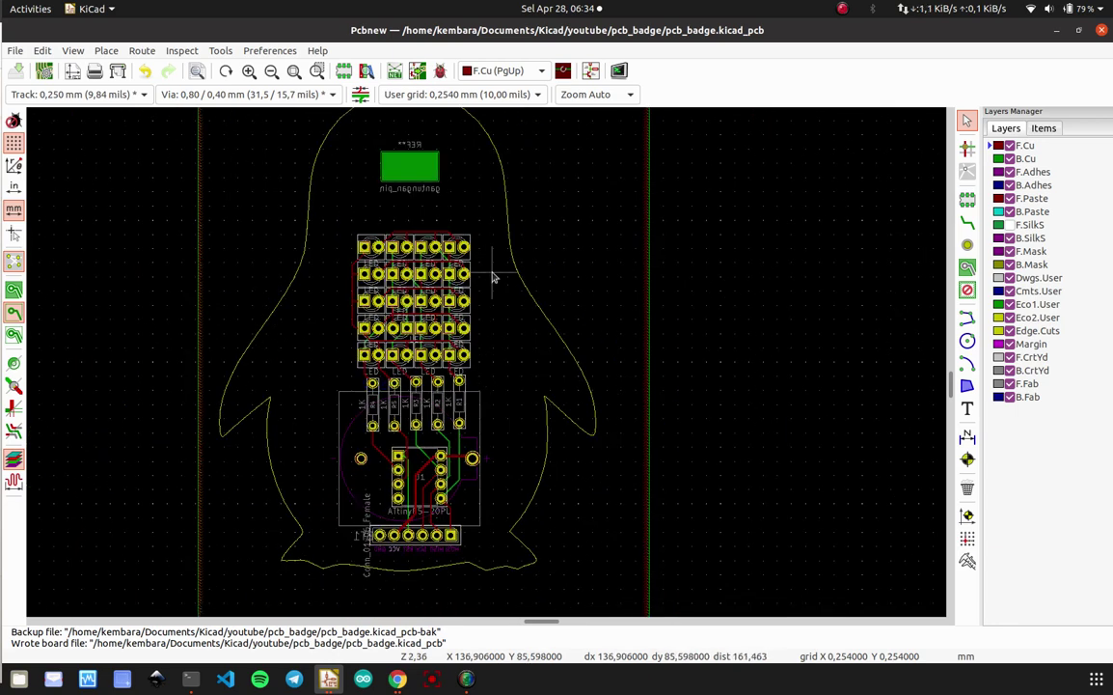
scroll(486, 309, up, 1)
scroll(485, 307, up, 1)
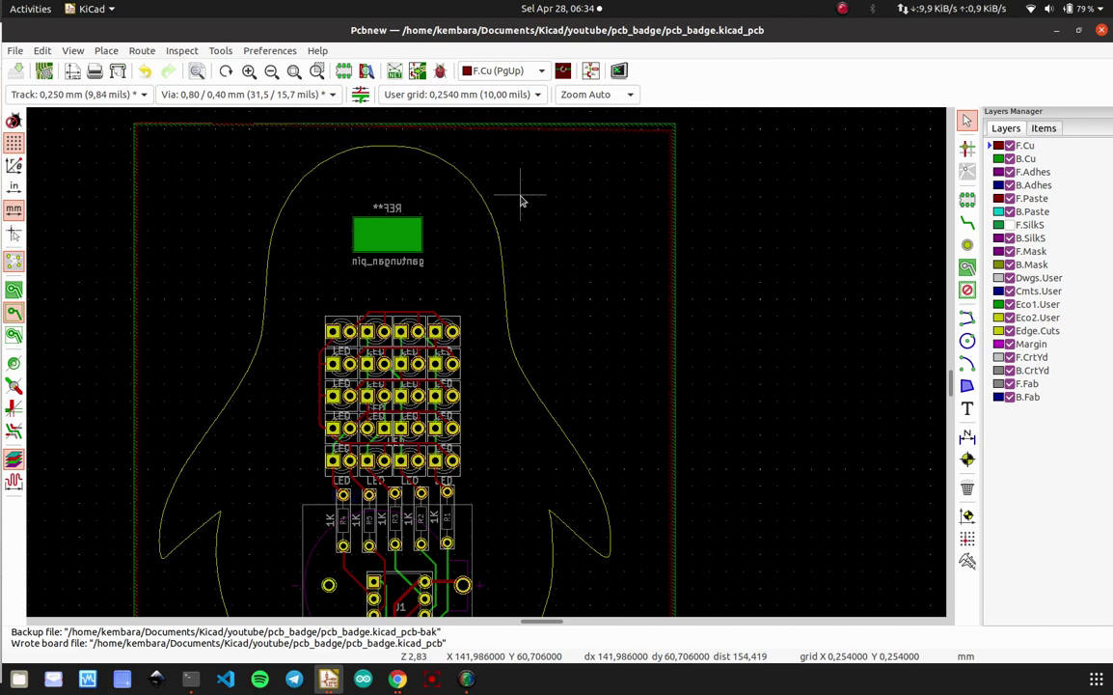
scroll(521, 201, down, 3)
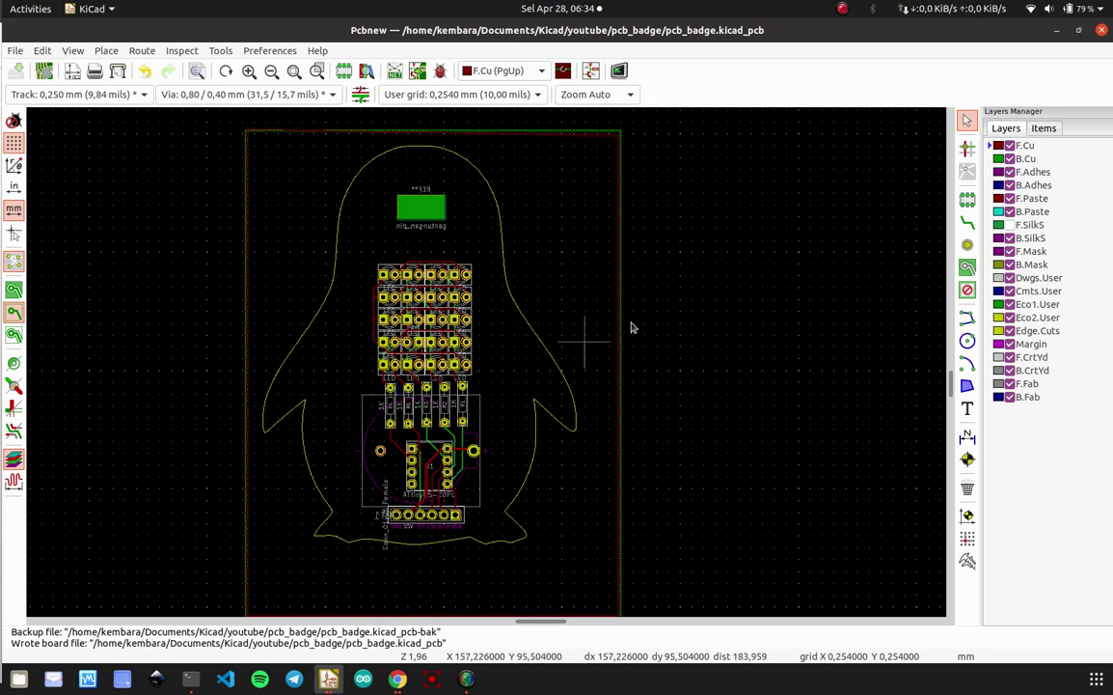
click(671, 315)
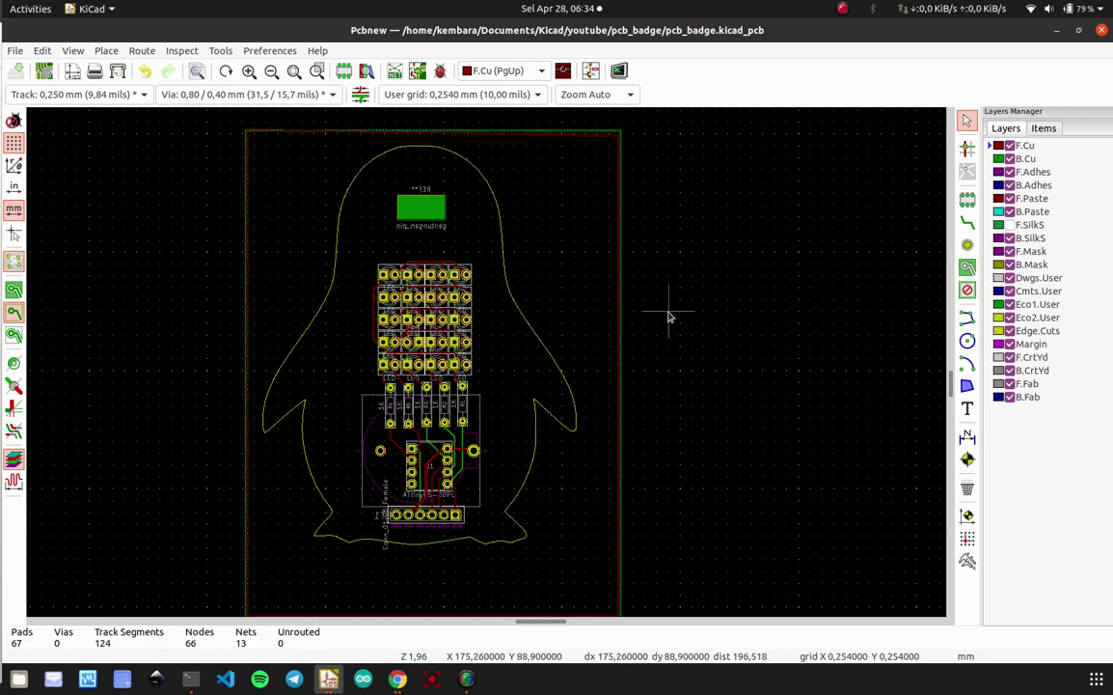